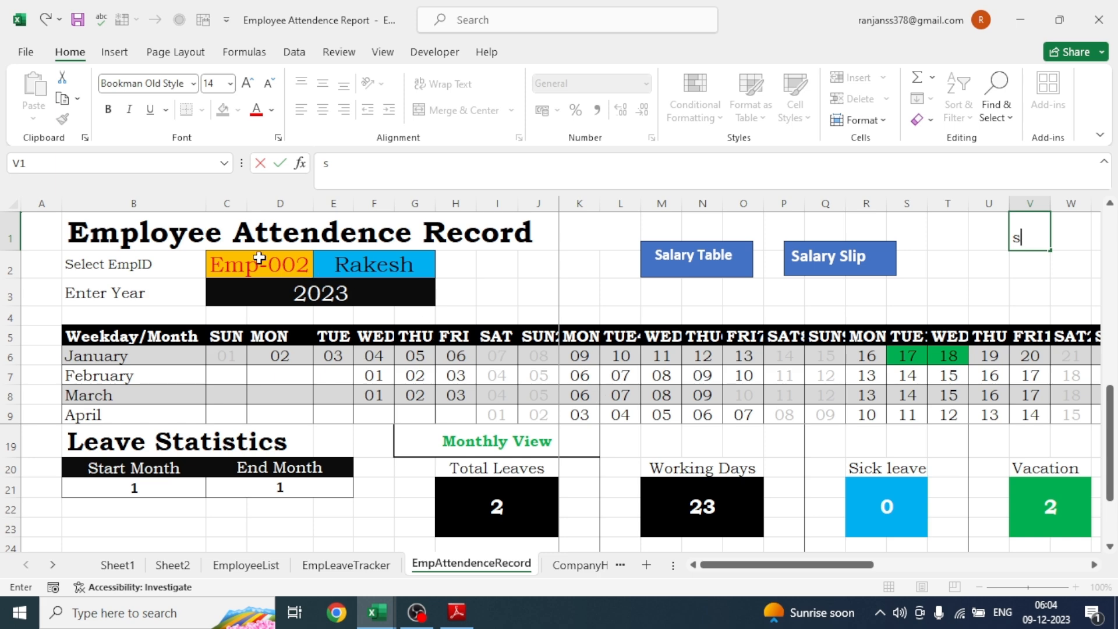
Pick Emp-001 from the EmpID dropdown in C2
left_click(241, 274)
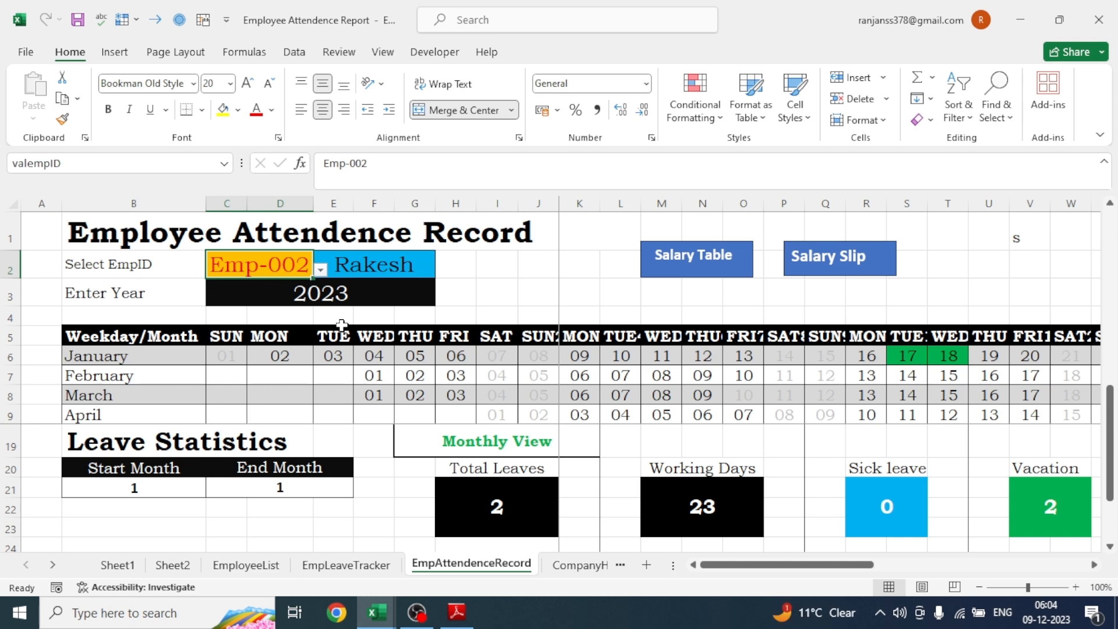
left_click(321, 269)
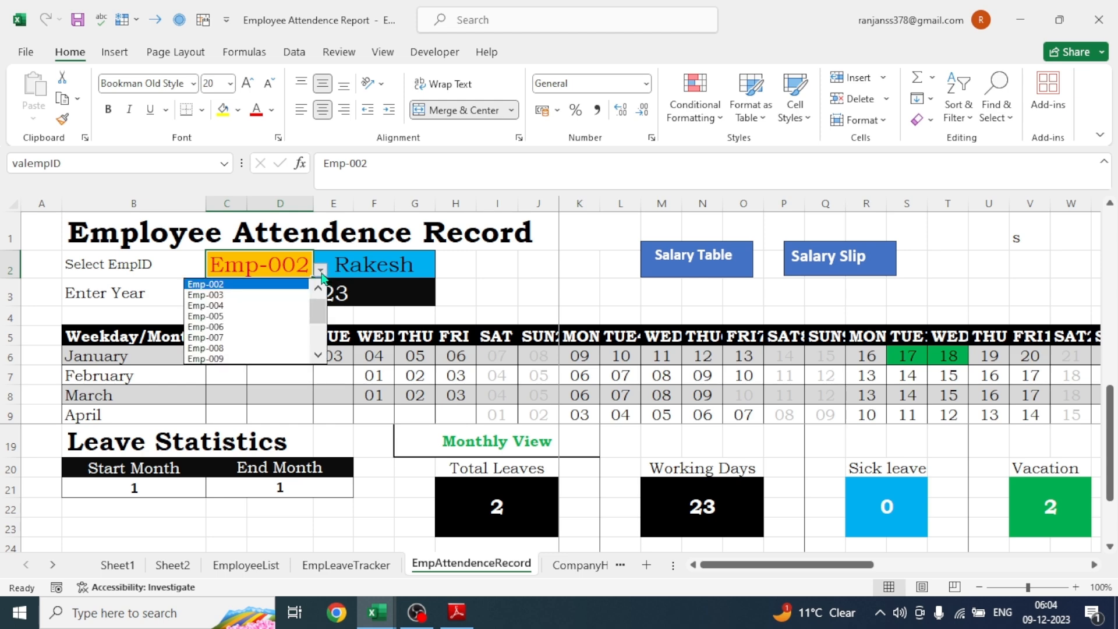
left_click(318, 289)
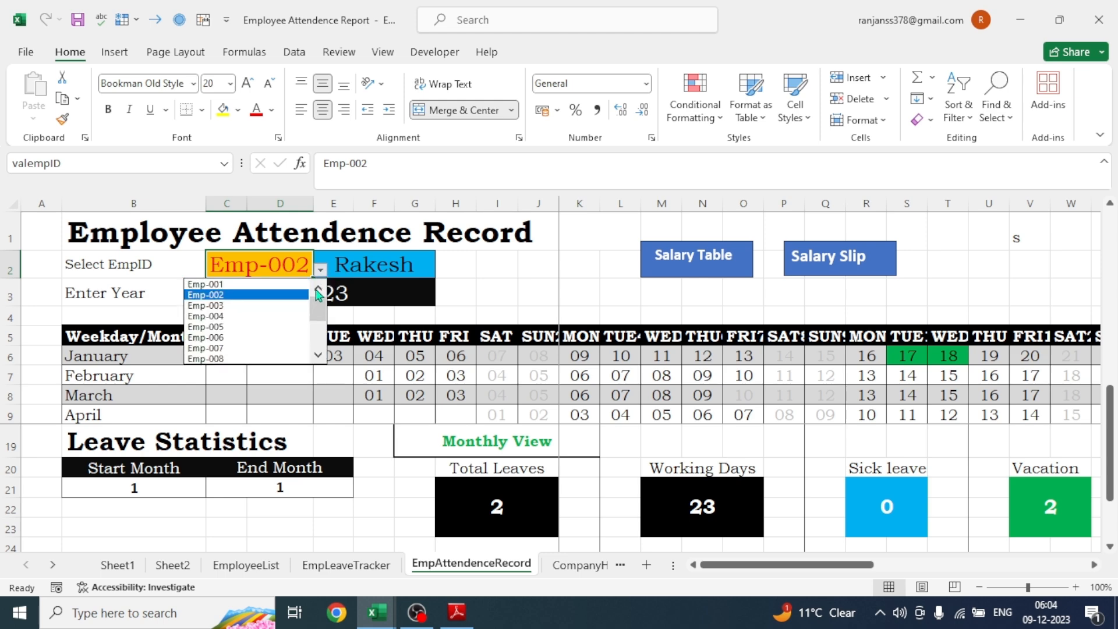
left_click(203, 284)
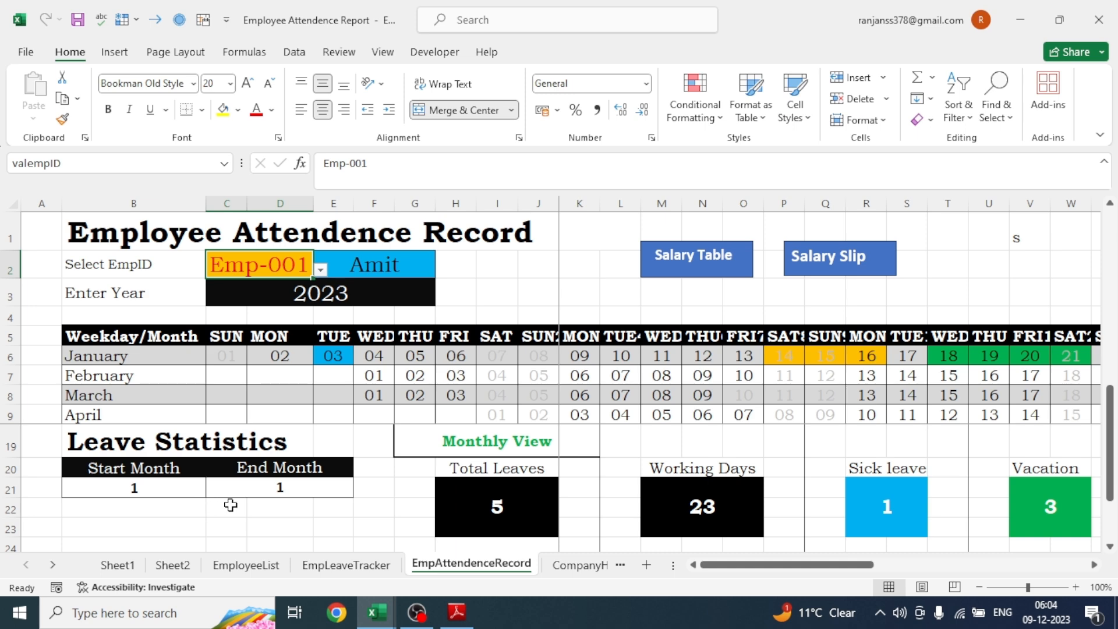
Step the End Month in C21 through 3 and 6, finally setting it to 12
left_click(262, 490)
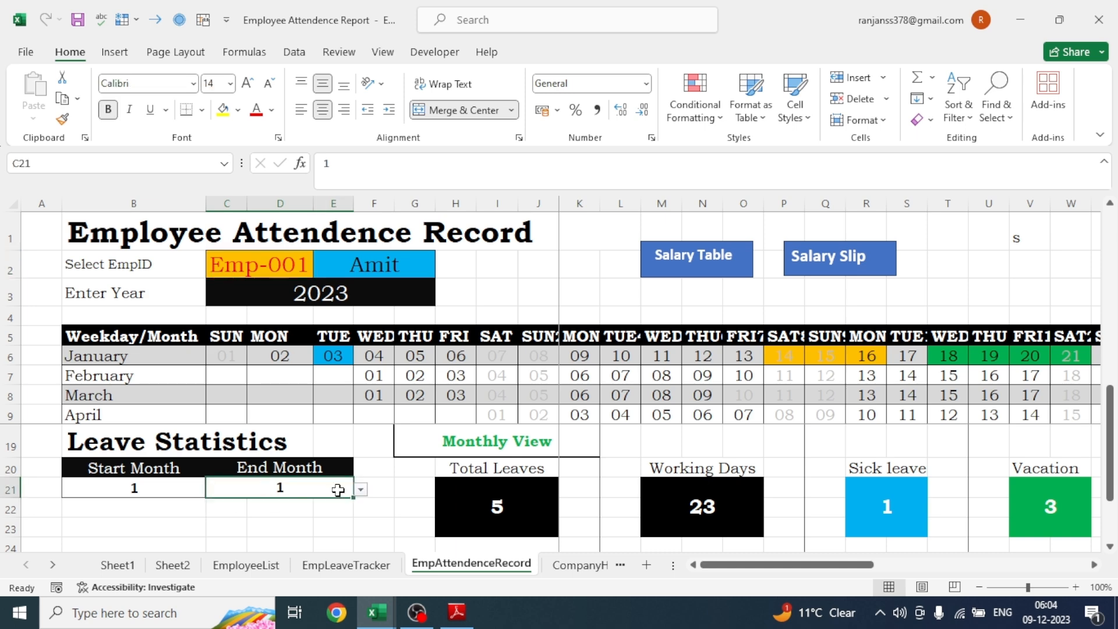
left_click(360, 491)
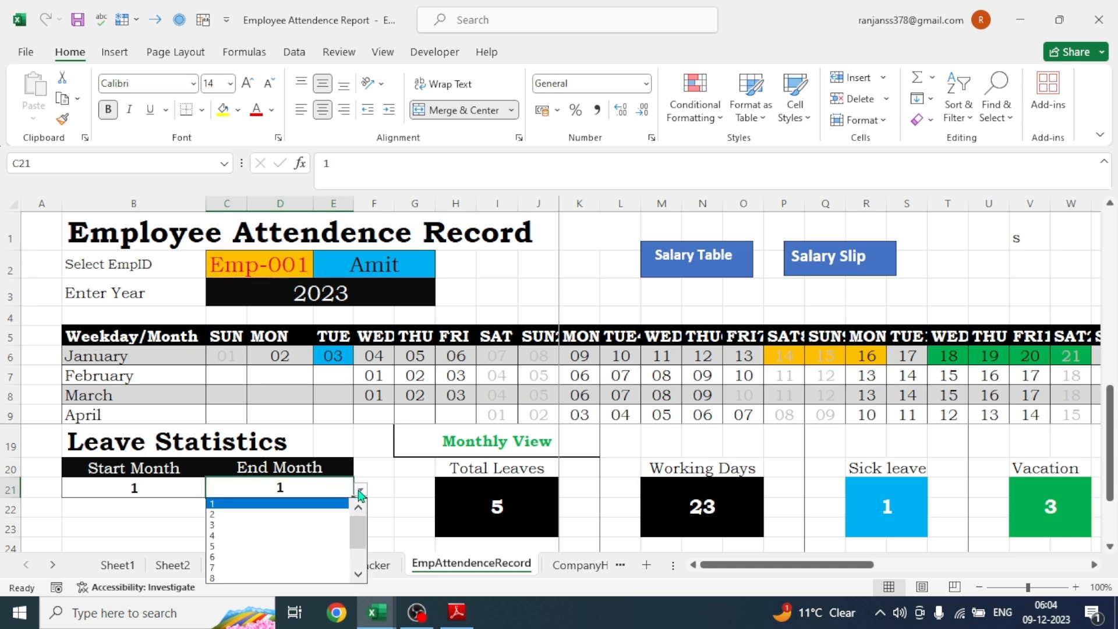
left_click(245, 525)
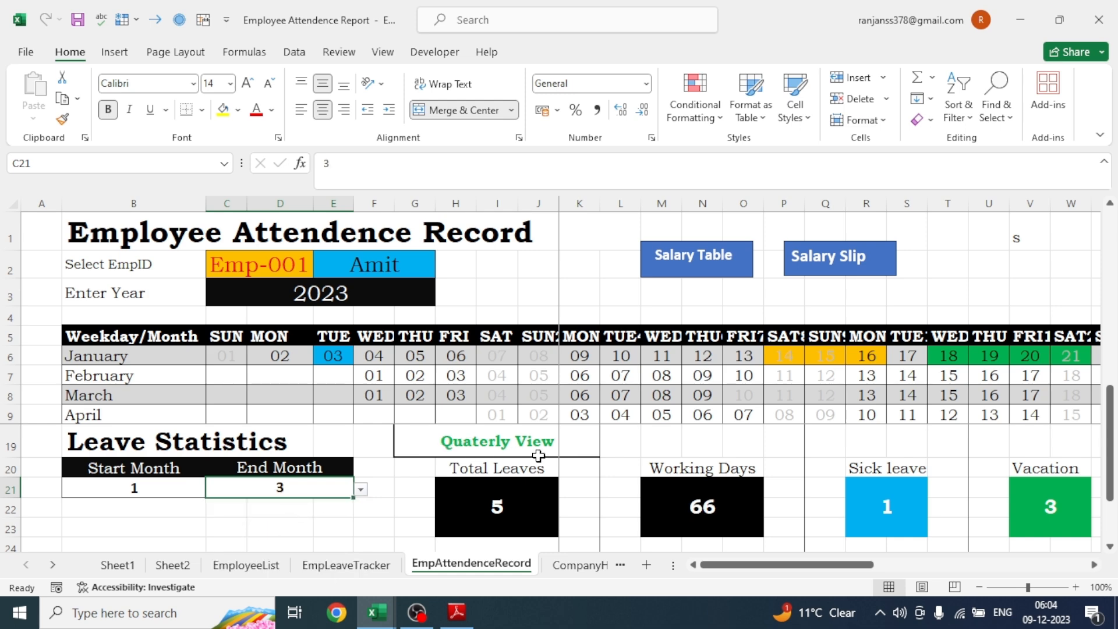
left_click(362, 490)
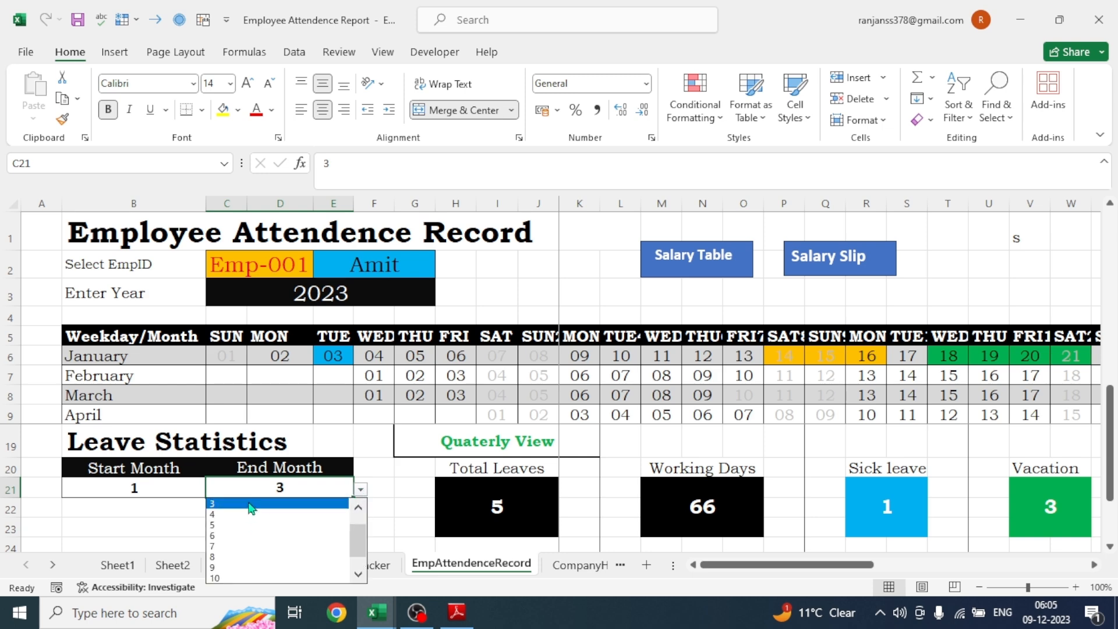
left_click(245, 536)
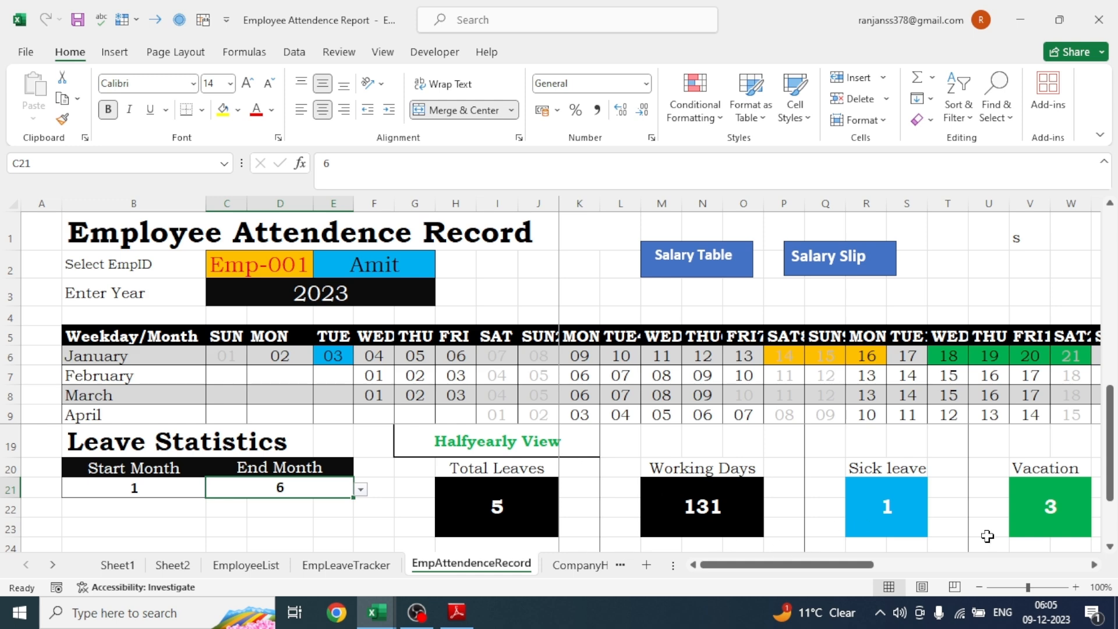
left_click(361, 489)
scroll(262, 554, "down", 2)
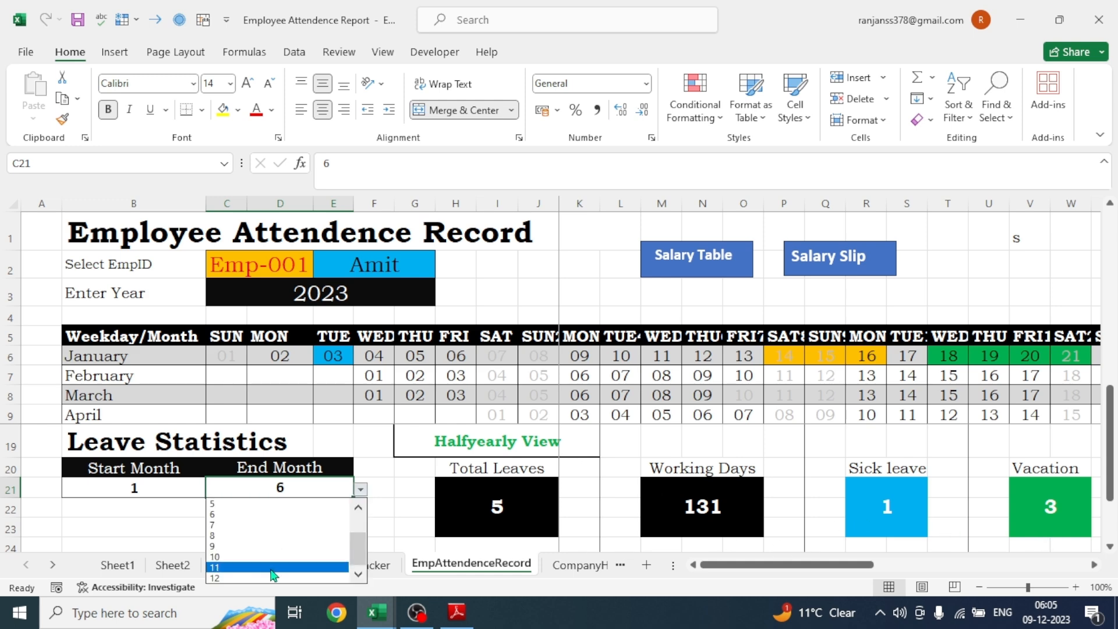
left_click(260, 571)
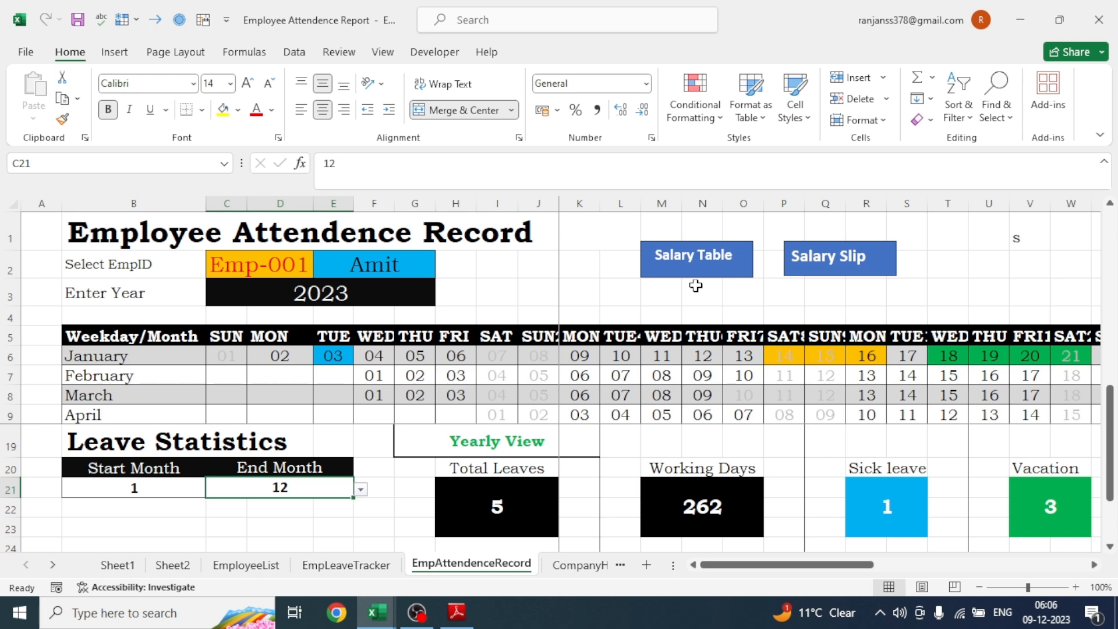
Select Emp-002 in C2 and scroll across to review its leave-type cards
left_click(264, 267)
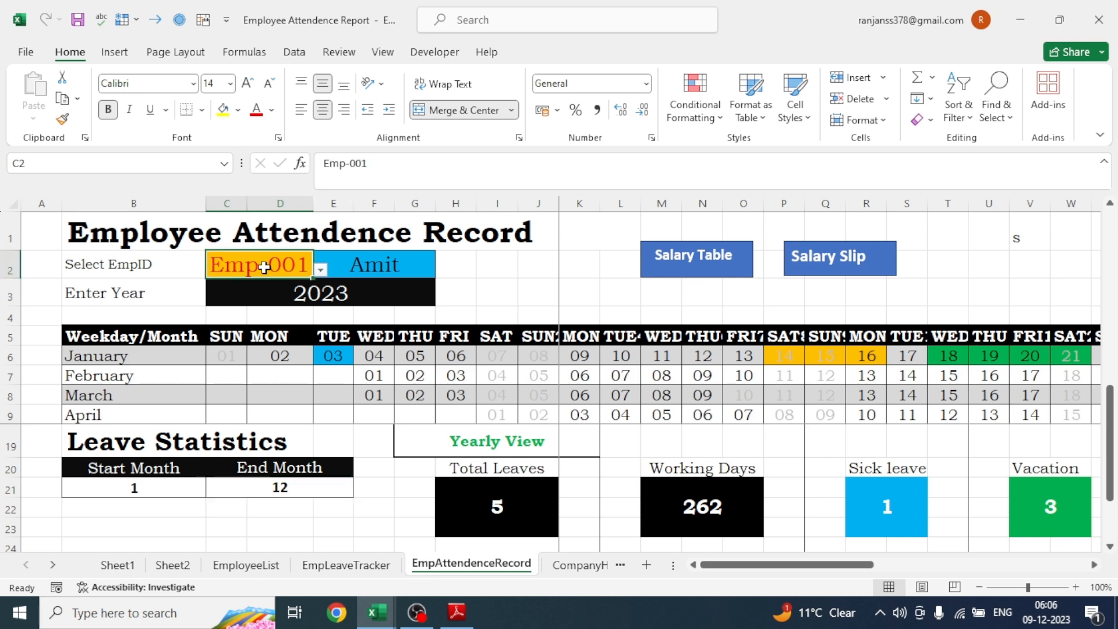
left_click(320, 270)
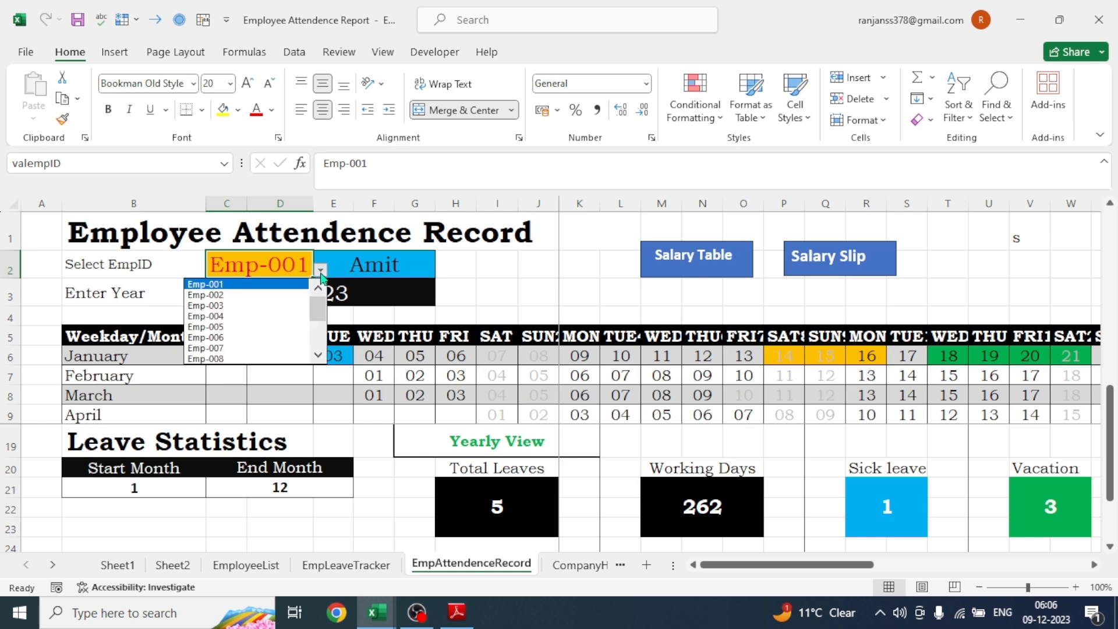
left_click(219, 298)
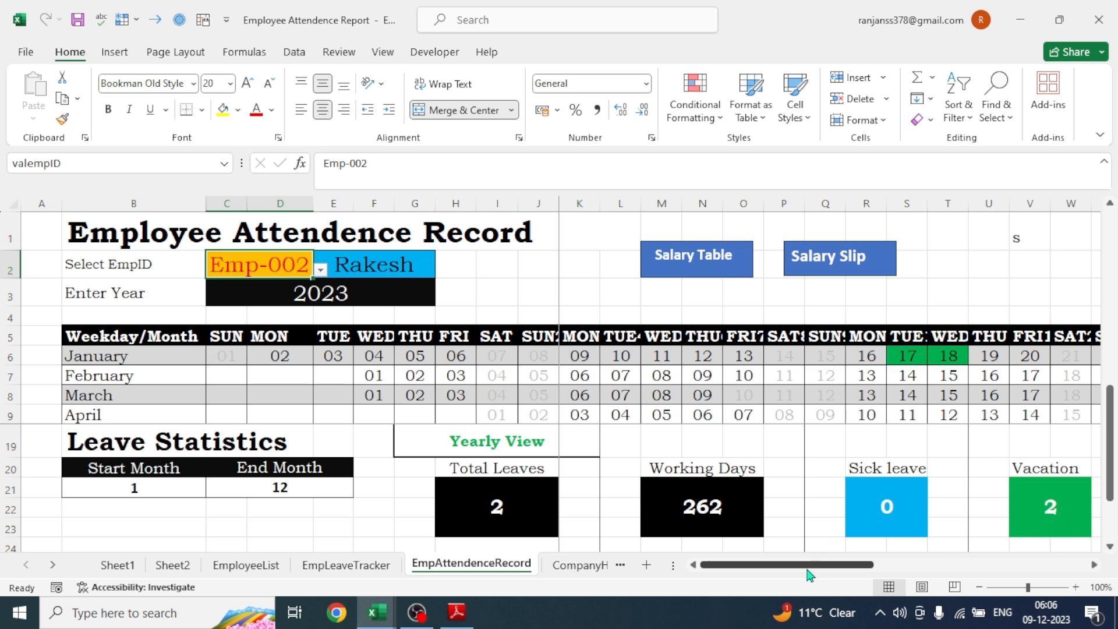
left_click_drag(809, 575, 932, 573)
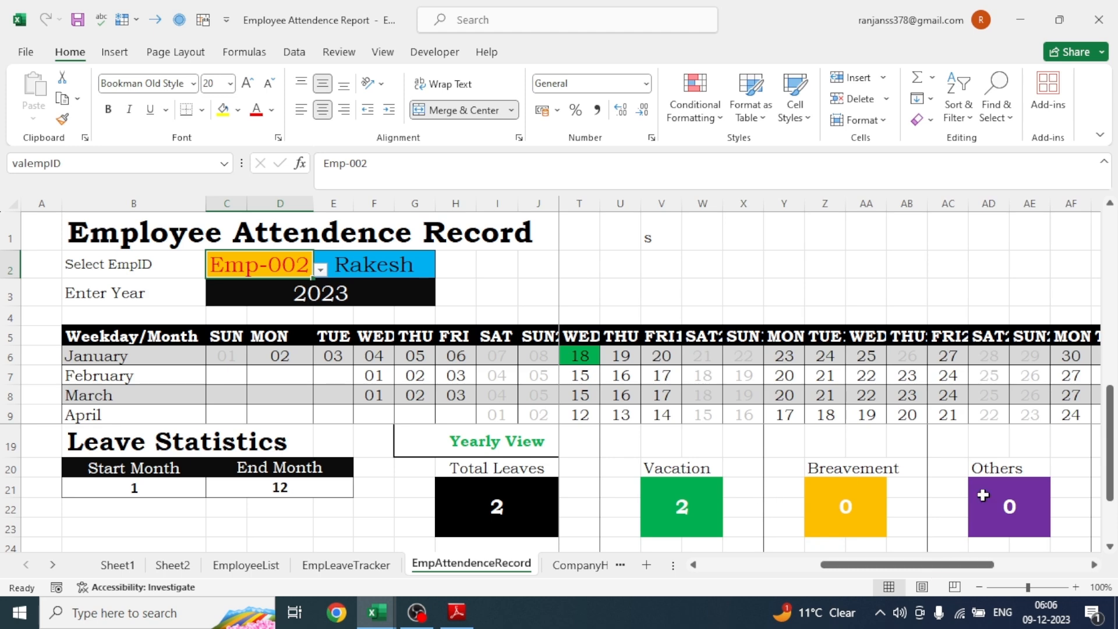
left_click_drag(912, 569, 675, 564)
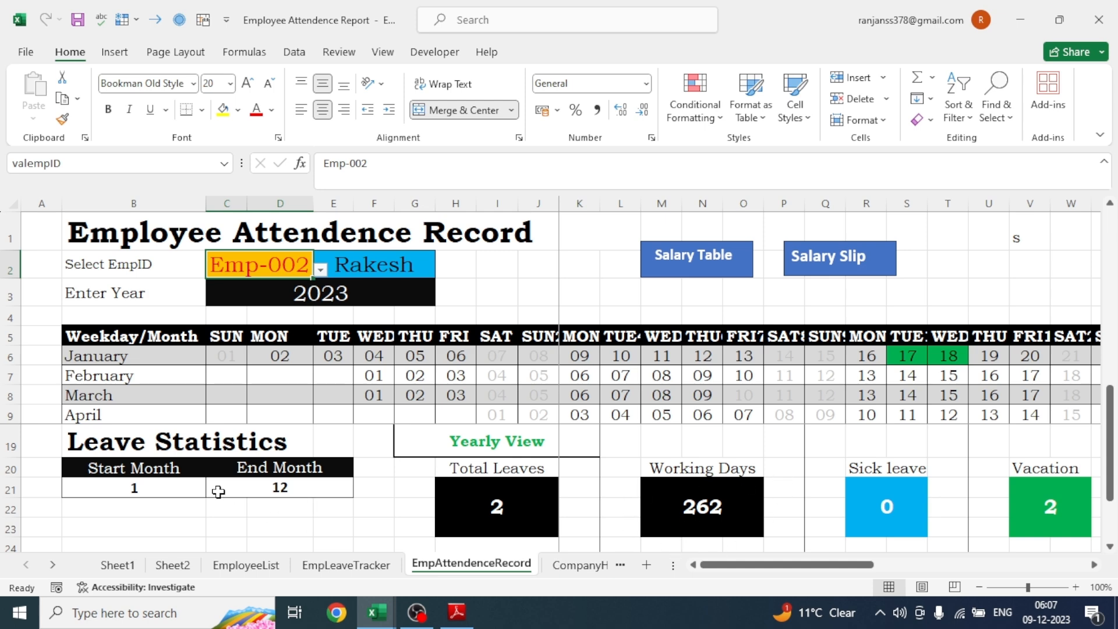
Set End Month (C21) to 1, Start Month (B21) to 2, then End Month to 2
left_click(257, 487)
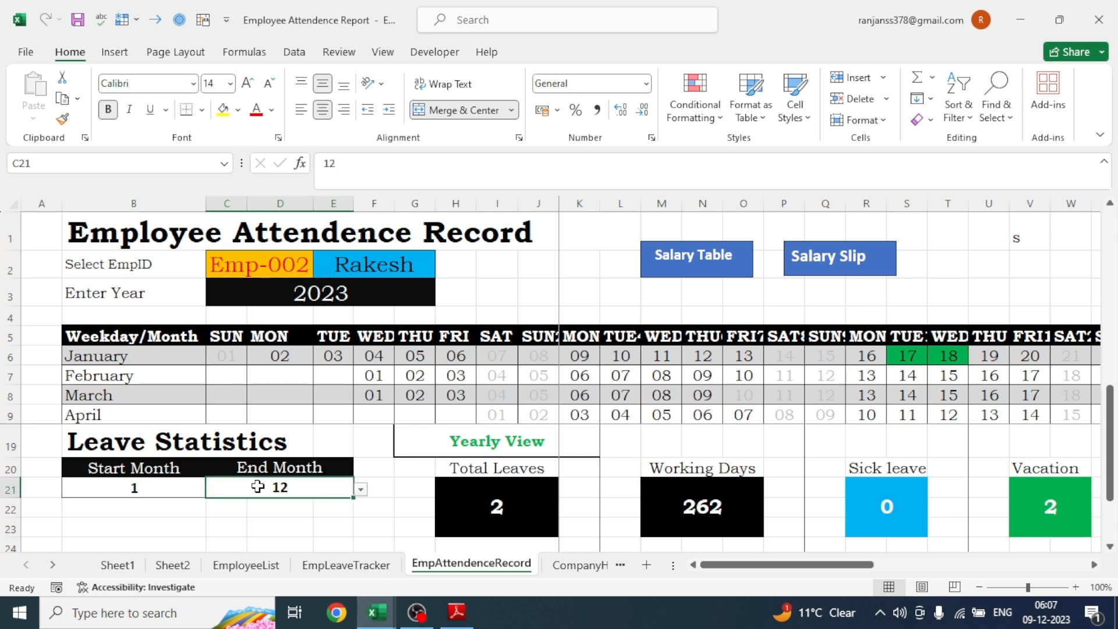
left_click(361, 489)
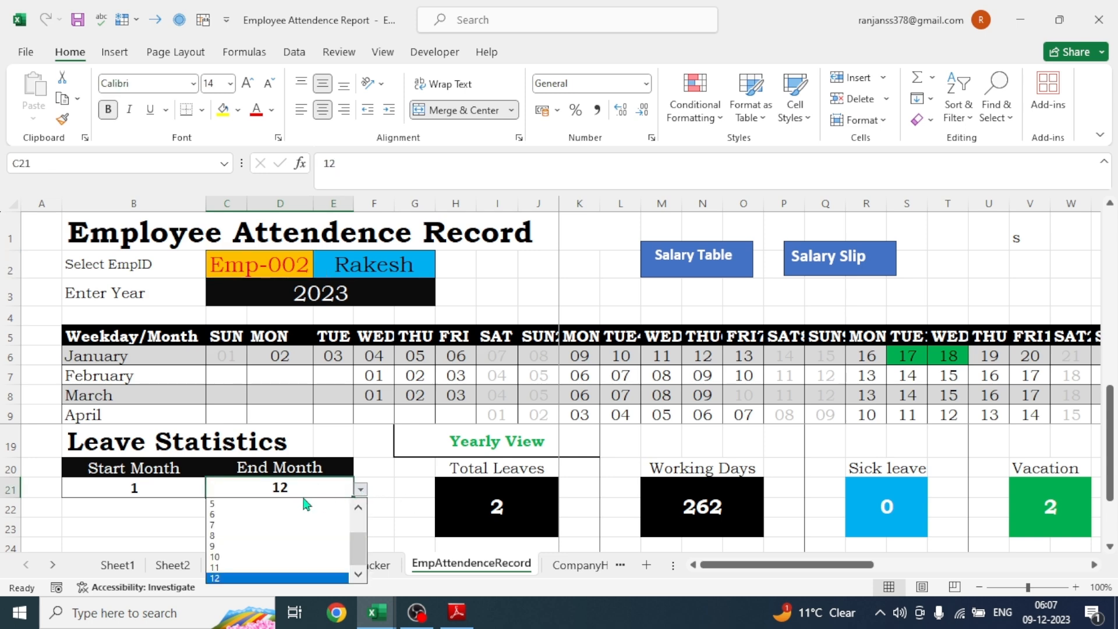
left_click(236, 504)
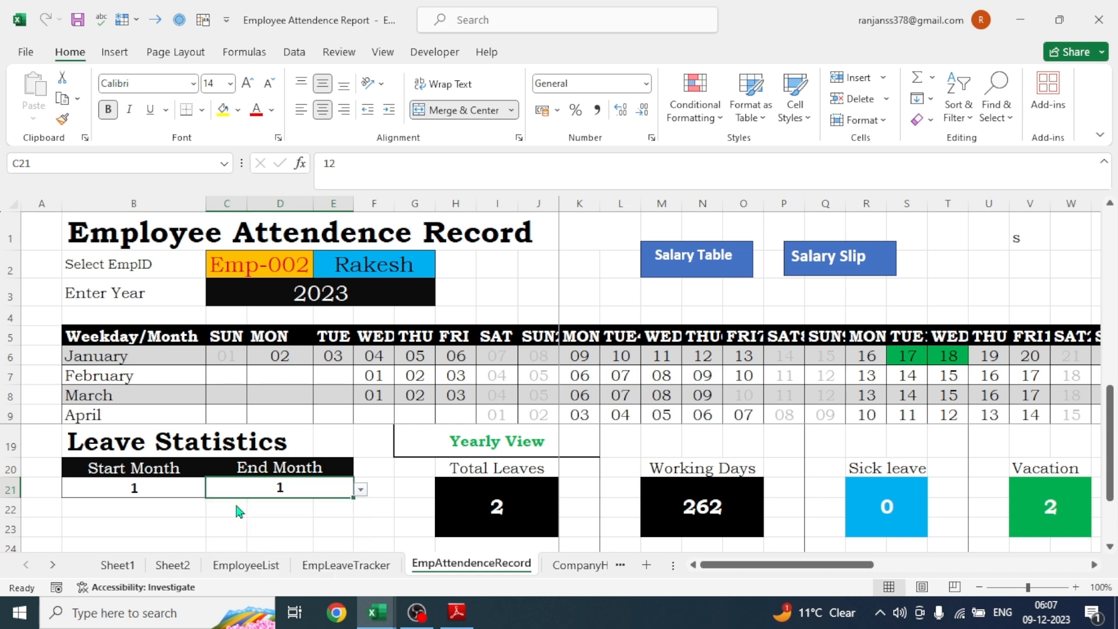
left_click(145, 488)
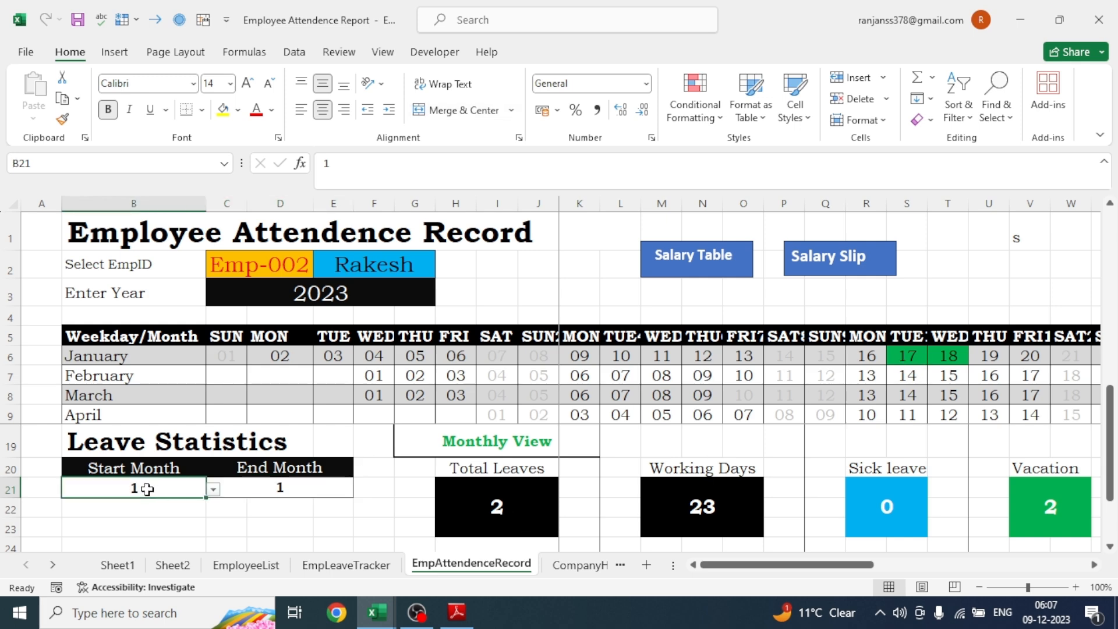
left_click(215, 490)
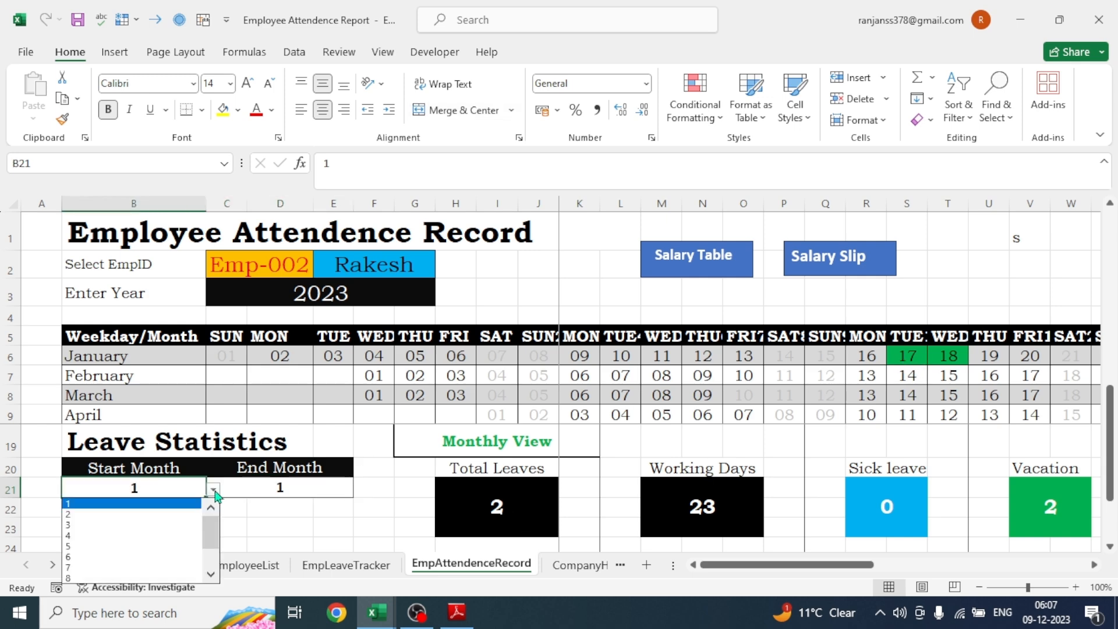
left_click(119, 518)
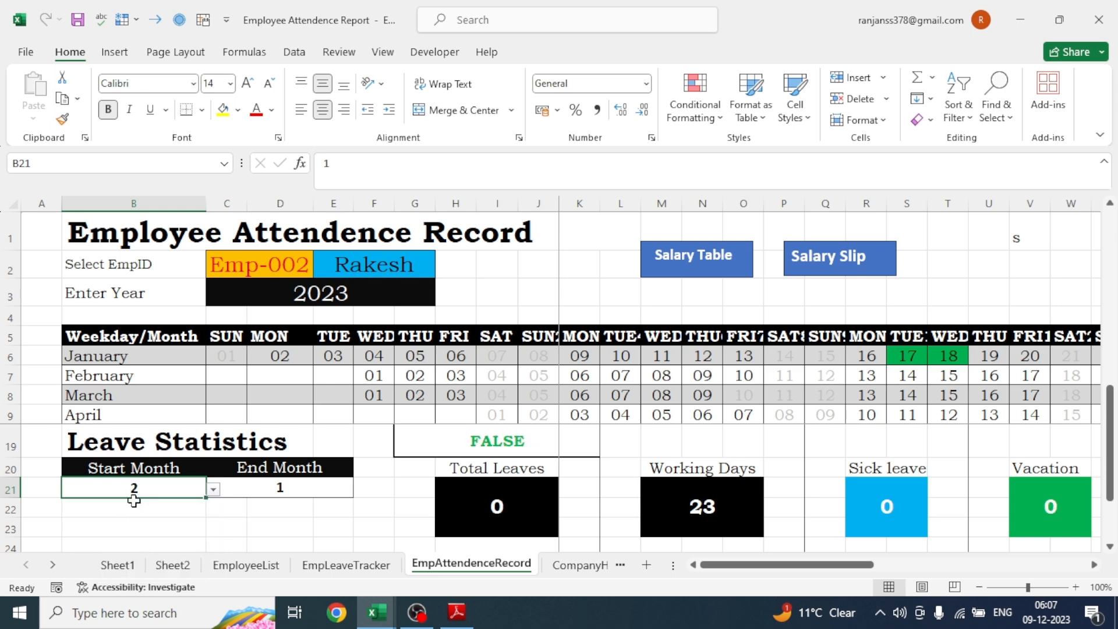
left_click(309, 494)
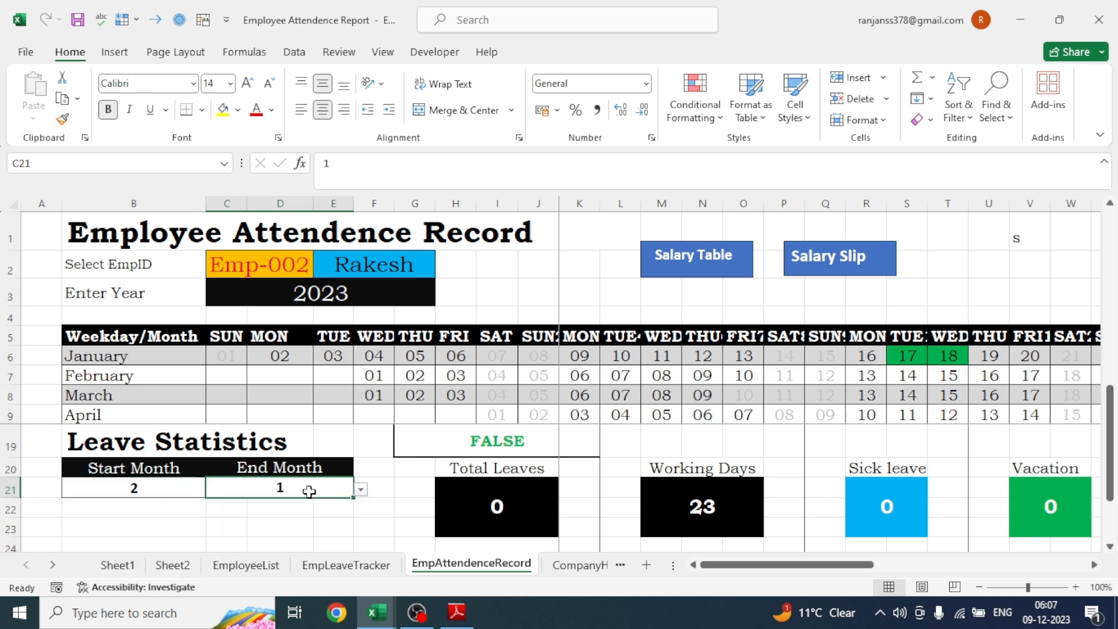
left_click(361, 490)
left_click(238, 518)
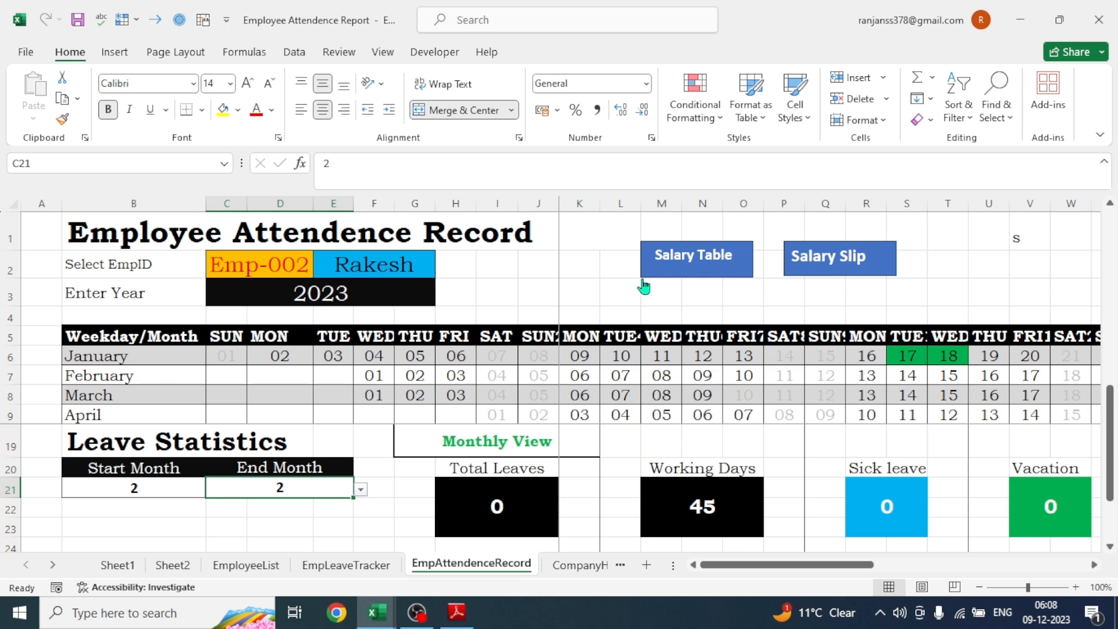
Open the Salary Table sheet, return to attendance, then go back to the Salary Table
left_click(689, 263)
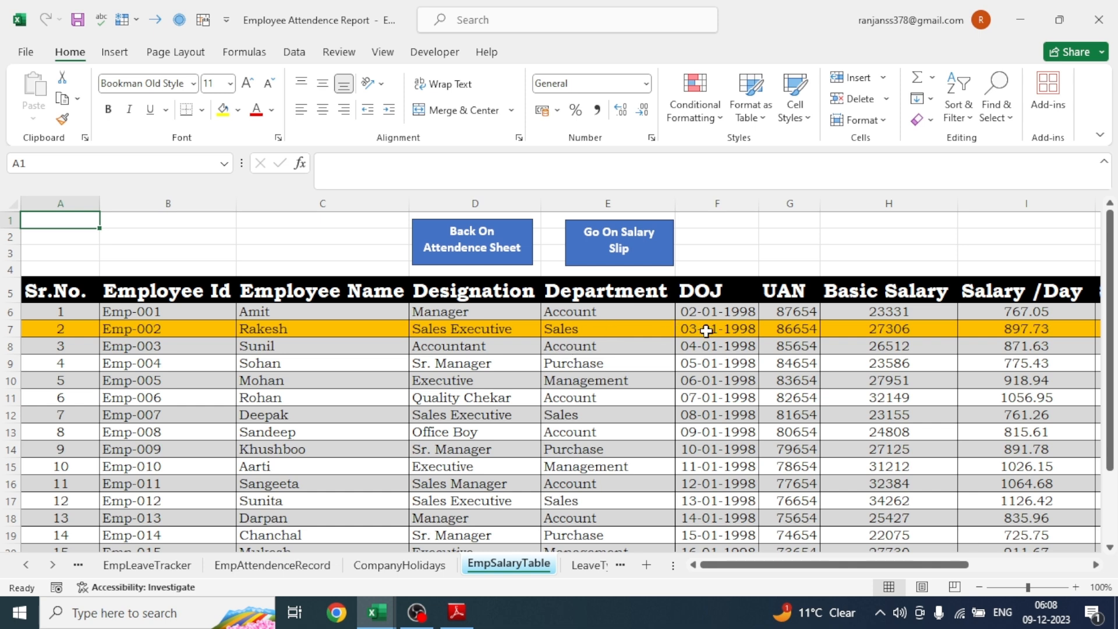
left_click_drag(748, 566, 670, 570)
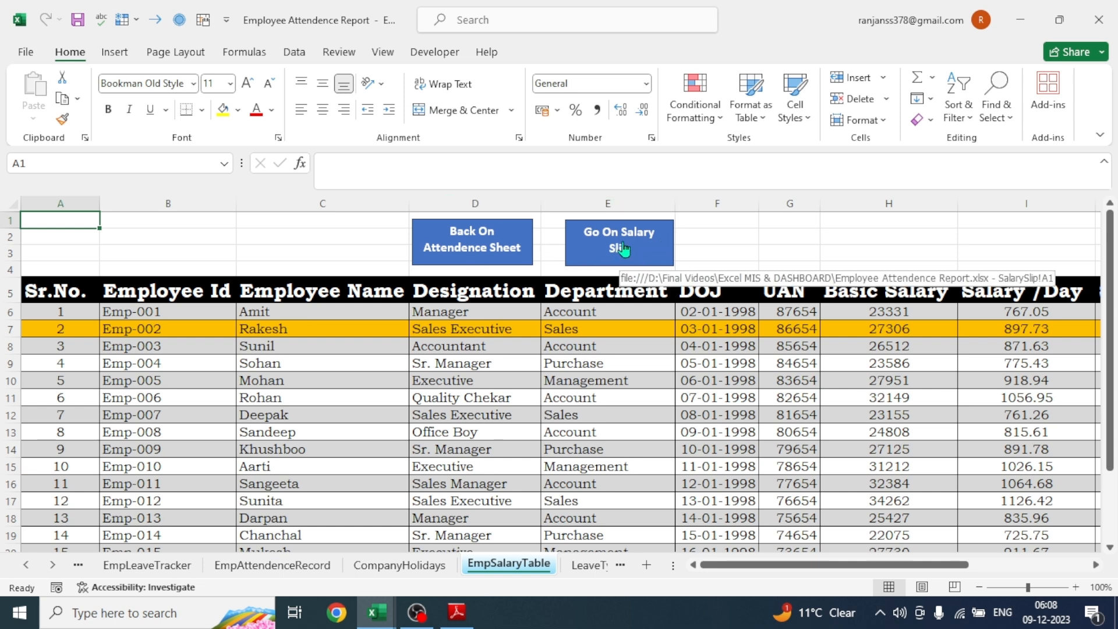
left_click(490, 250)
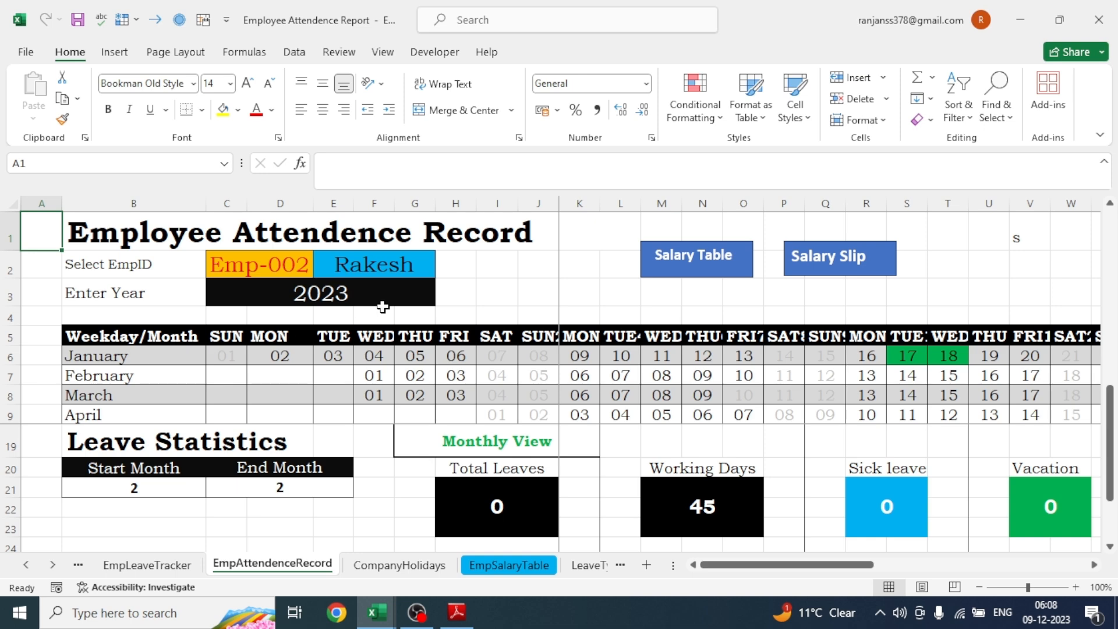
left_click(687, 267)
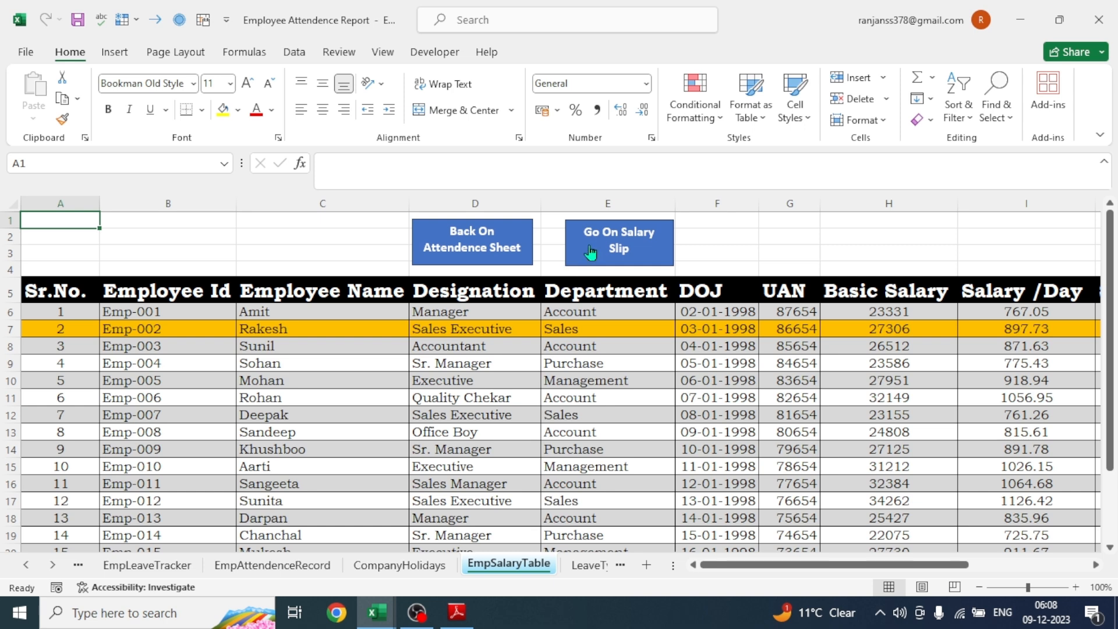
View Emp-002's Feb-23 salary slip, then go back to the EmpAttendenceRecord sheet
left_click(613, 249)
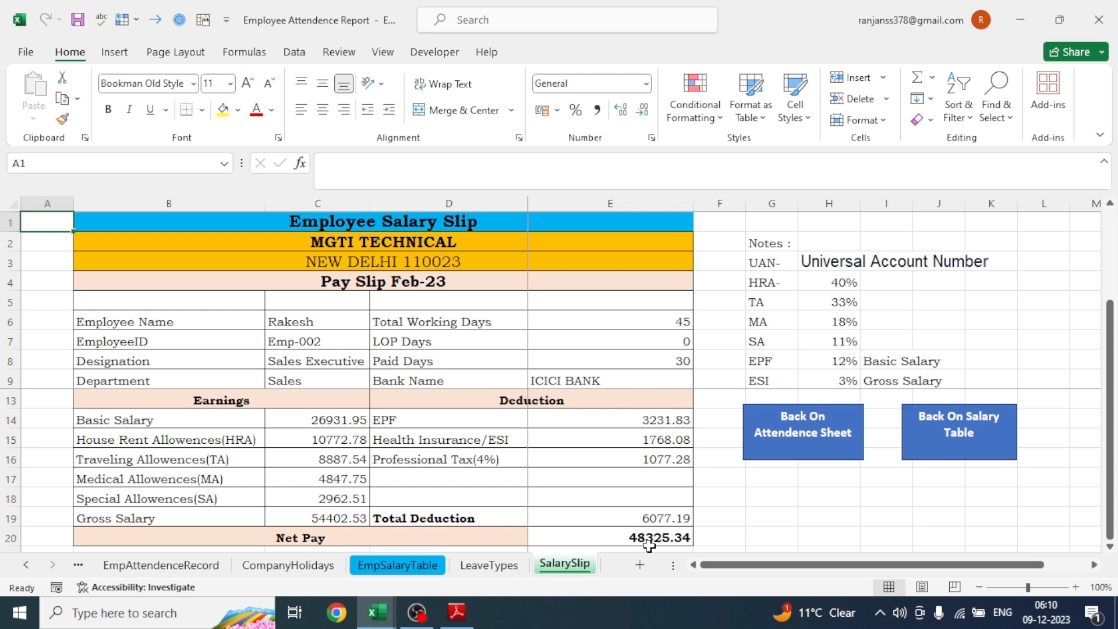
left_click(221, 565)
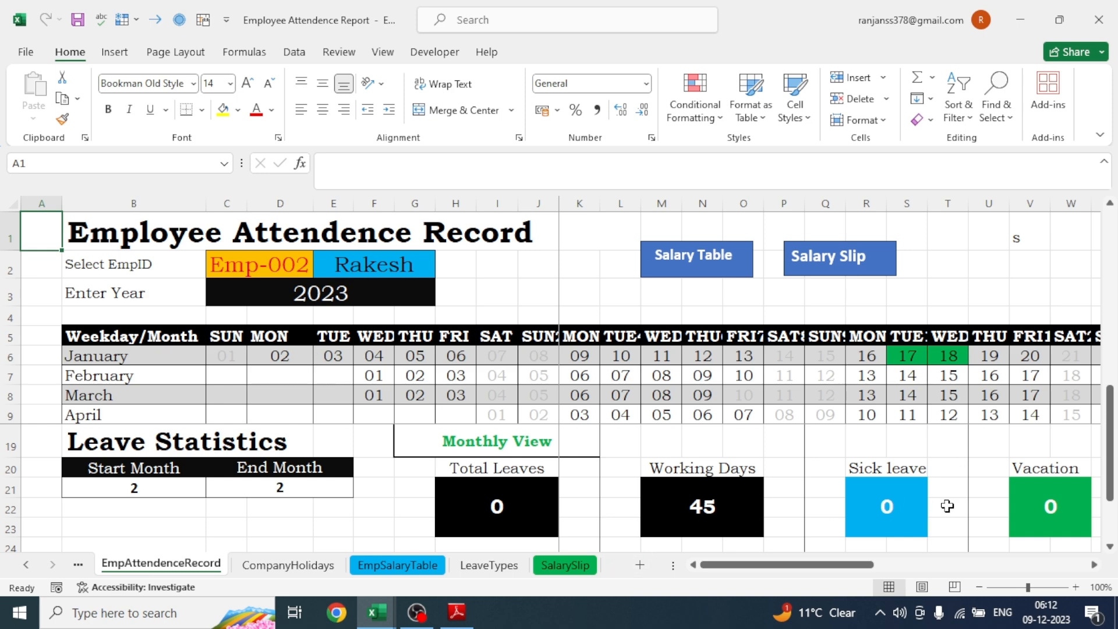
Select Emp-005 in C2, scroll through its leave boxes, then switch to the data flow PDF
left_click(261, 268)
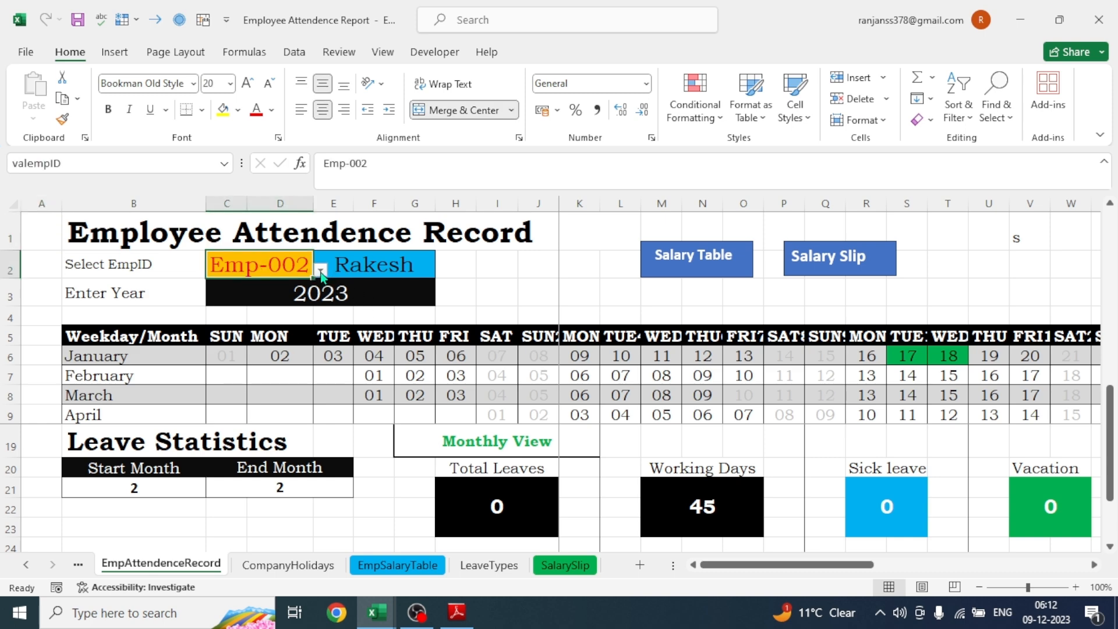
left_click(321, 270)
left_click(240, 292)
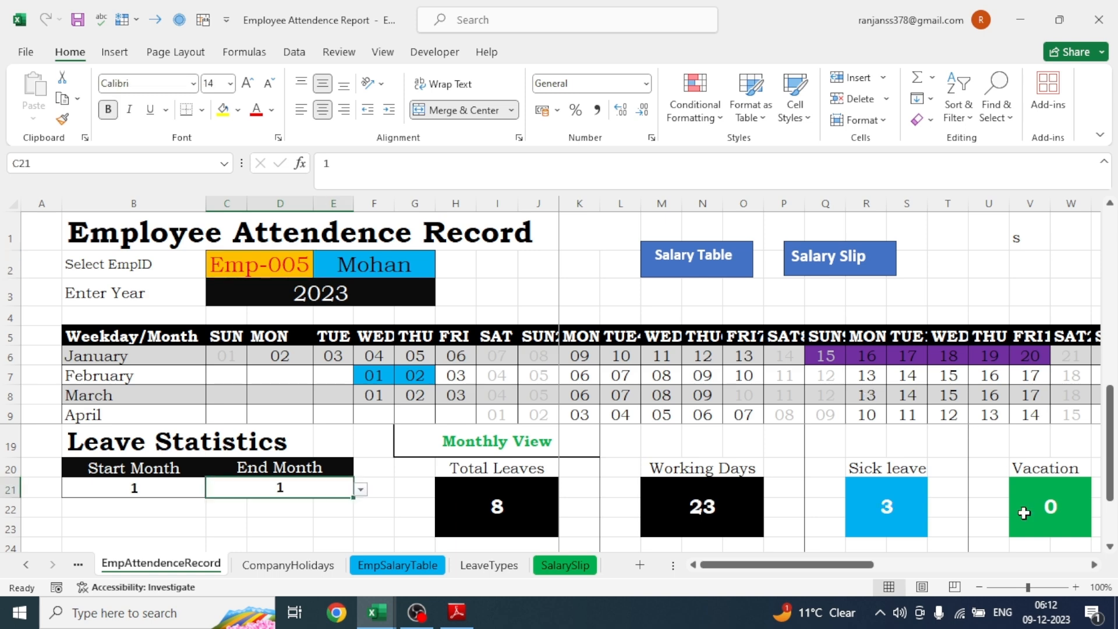
left_click_drag(840, 567, 798, 565)
left_click_drag(785, 570, 750, 564)
left_click(456, 613)
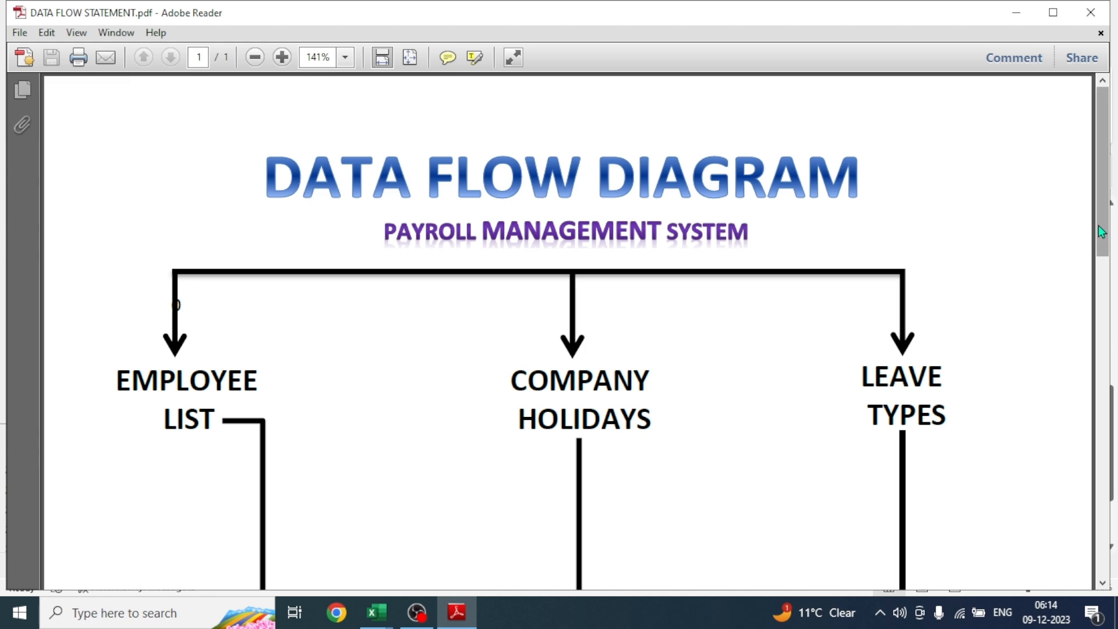
Scroll the PDF down to the Employee Name, Start Date, End Date, Leave Type and Days boxes
left_click_drag(1099, 225, 1113, 499)
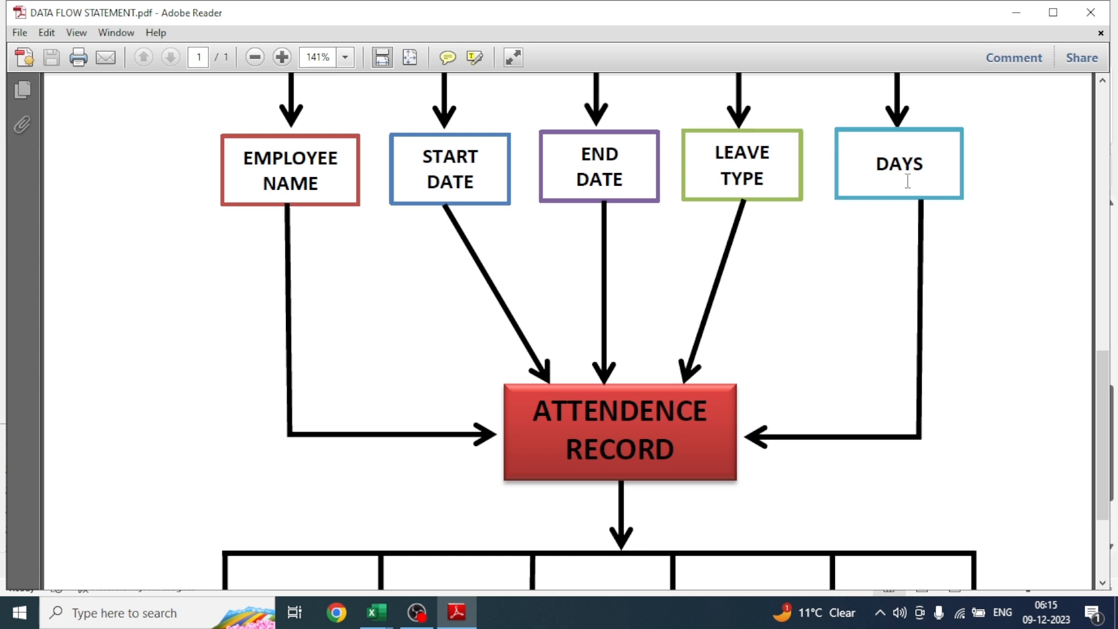
Scroll the diagram back up to Employee List, Company Holidays and Leave Types
left_click(872, 175)
left_click_drag(1103, 395, 1100, 270)
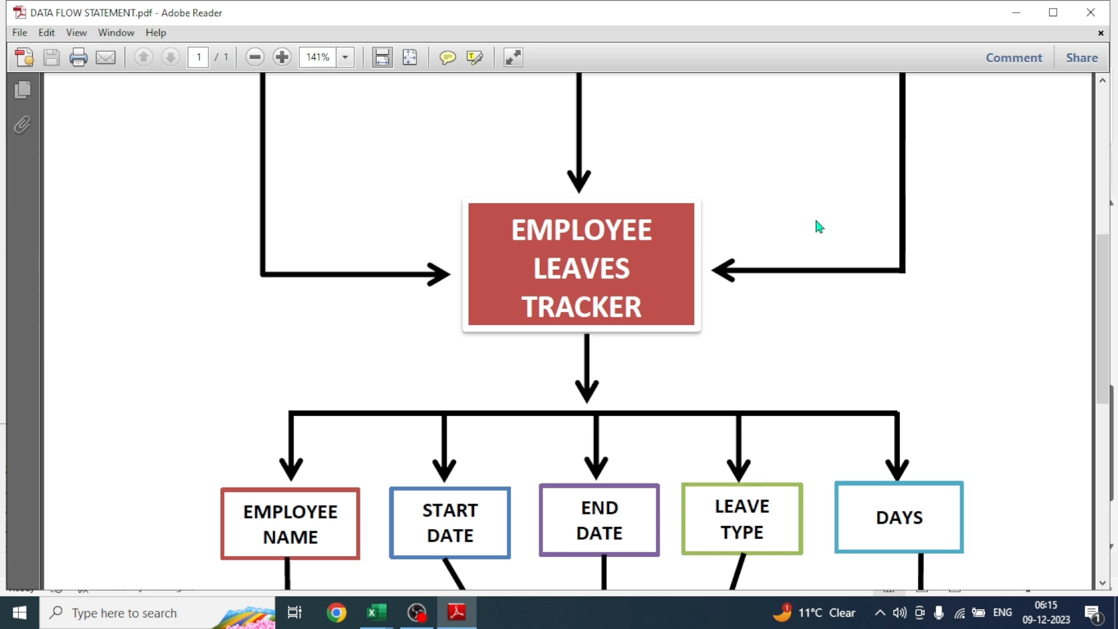
left_click_drag(1098, 361, 1102, 255)
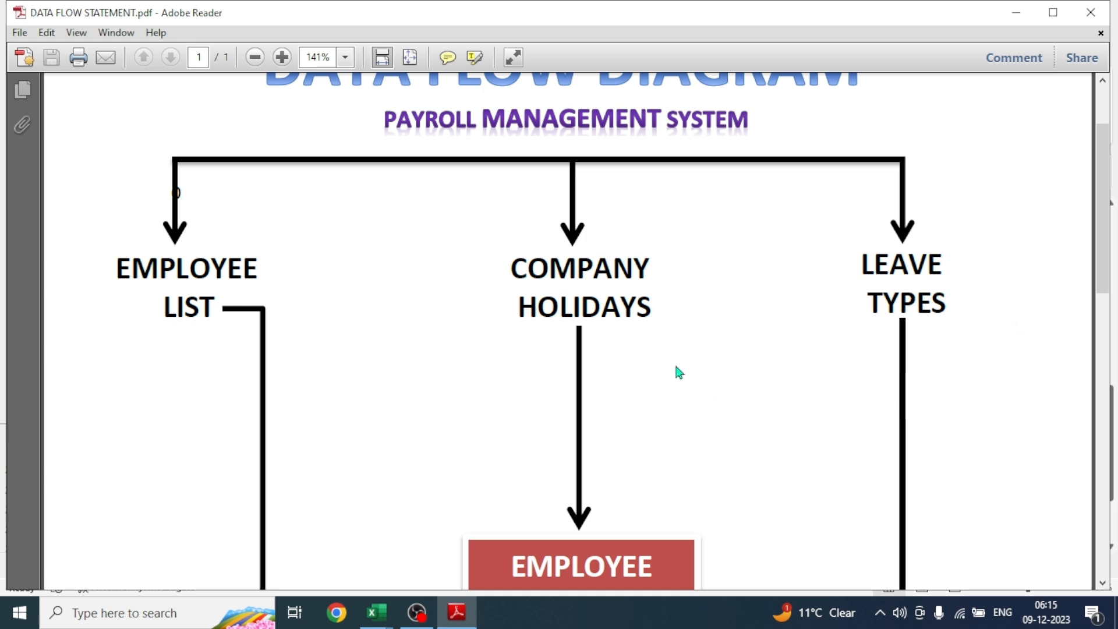
Minimize Adobe Reader and the Employee Attendence Report window to reveal blank Book1
left_click(1017, 14)
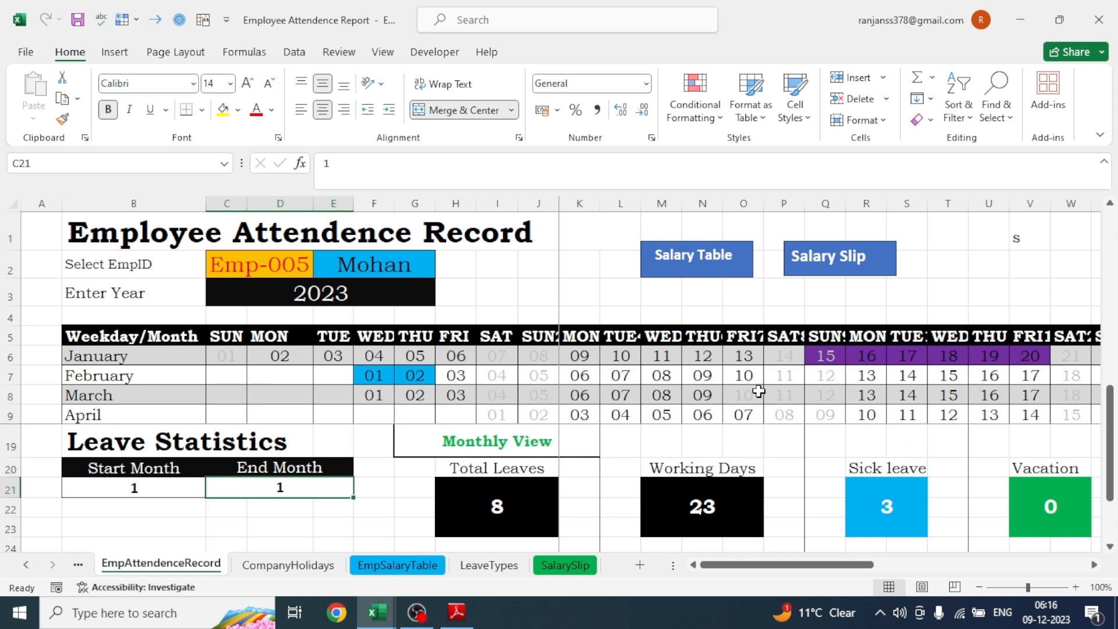
left_click(1027, 21)
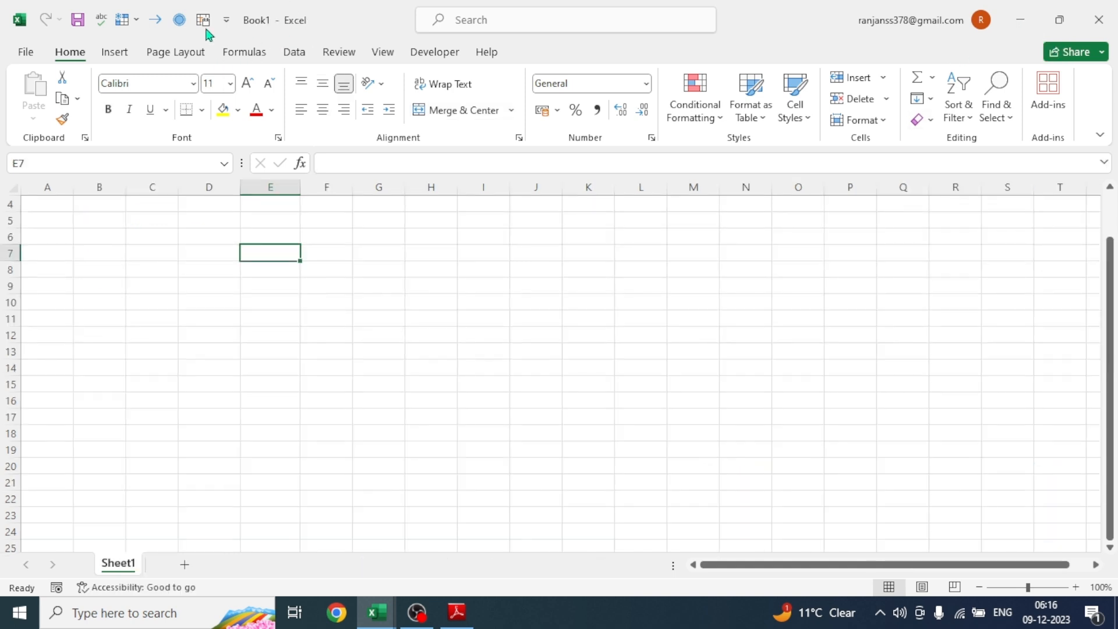
Save the blank workbook on drive D: as the Excel Workbook 'Emmployee Attendence Record'
left_click(34, 55)
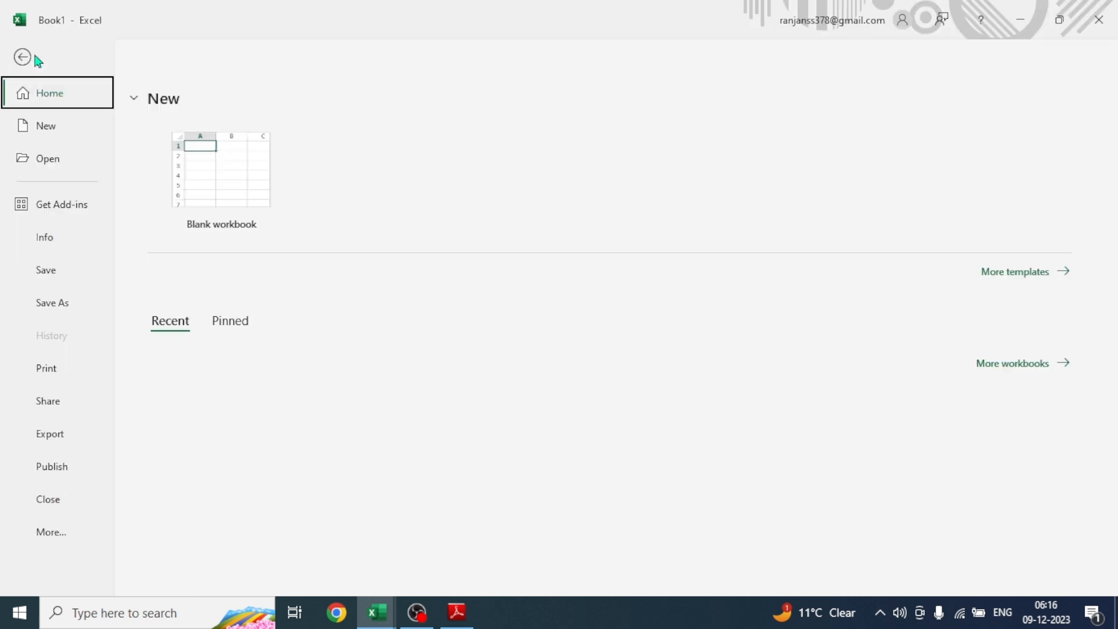
left_click(48, 303)
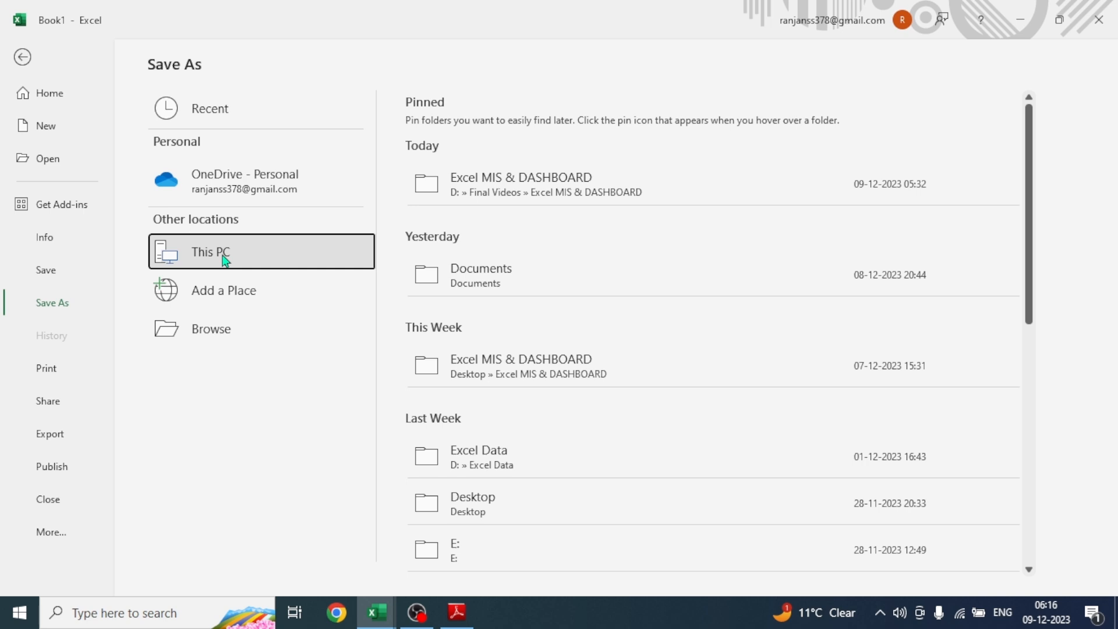
double_click(297, 243)
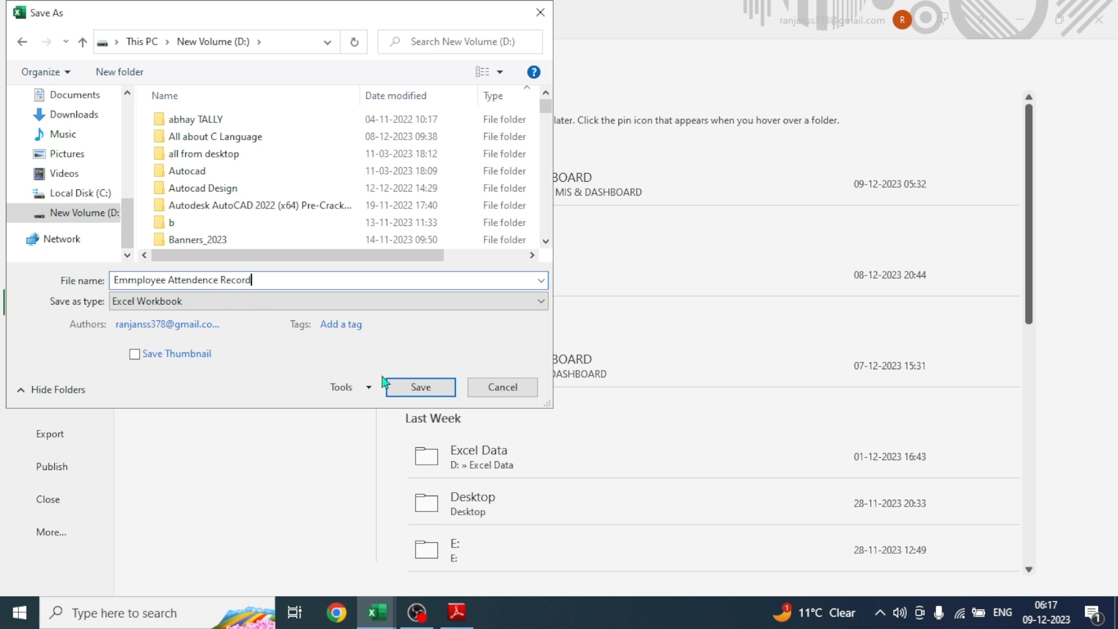
left_click(424, 394)
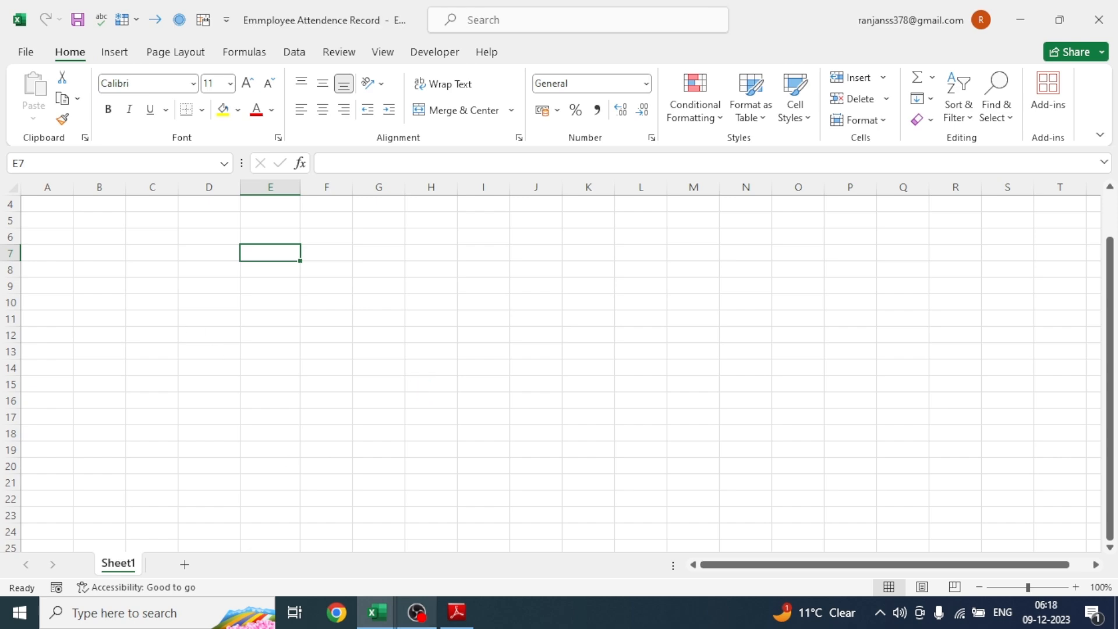
mouse_move(380, 619)
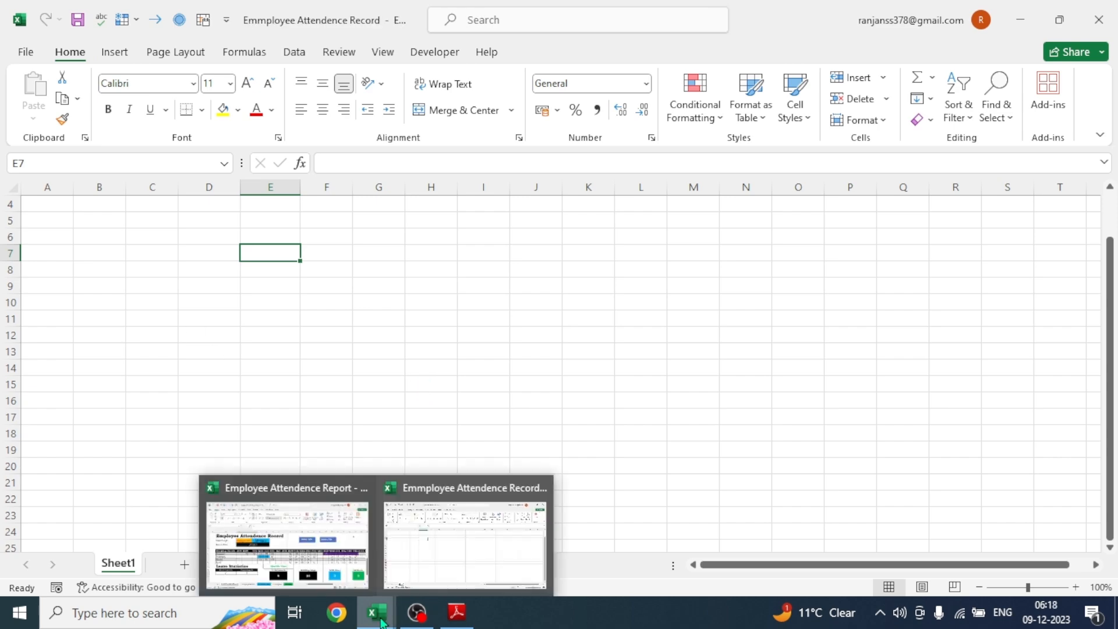
left_click(310, 558)
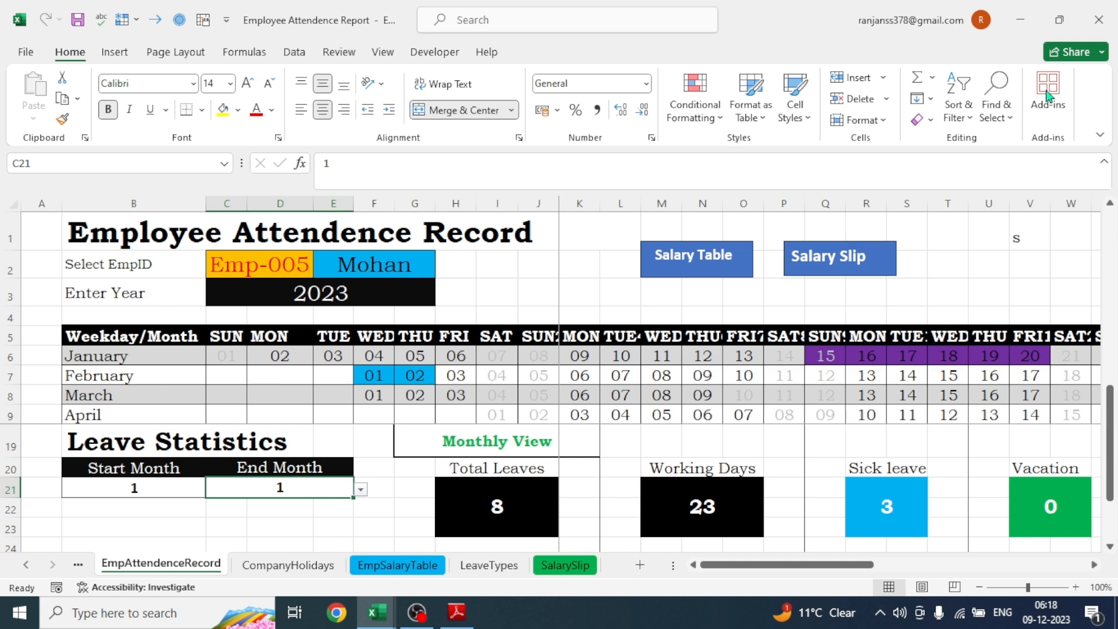
left_click(1024, 24)
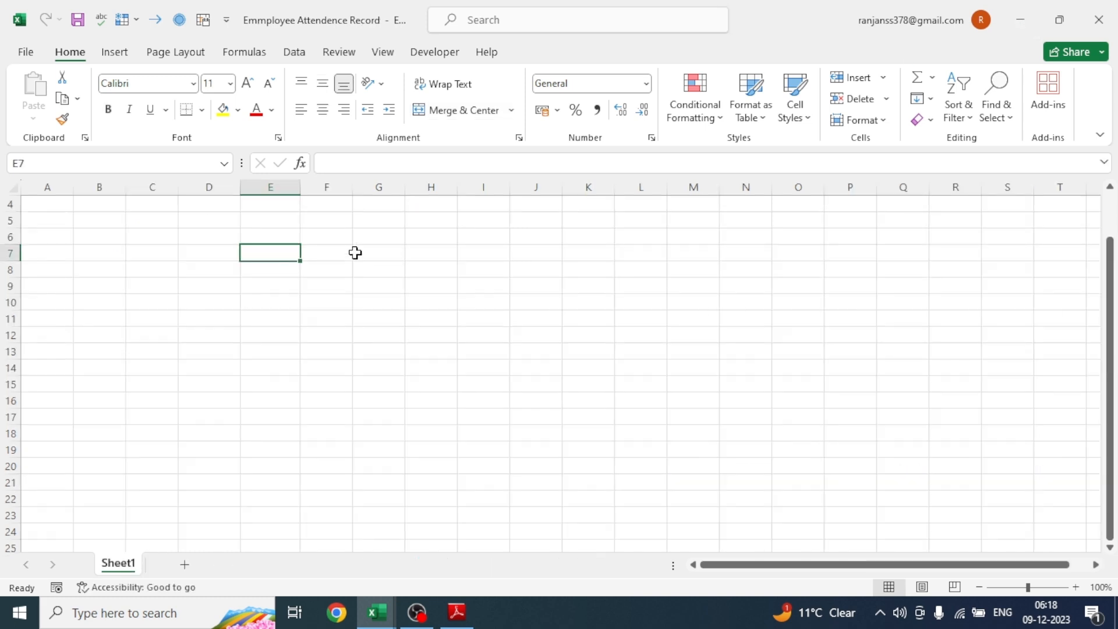
Set the entire sheet's font to Bookman Old Style, size 12
left_click(8, 186)
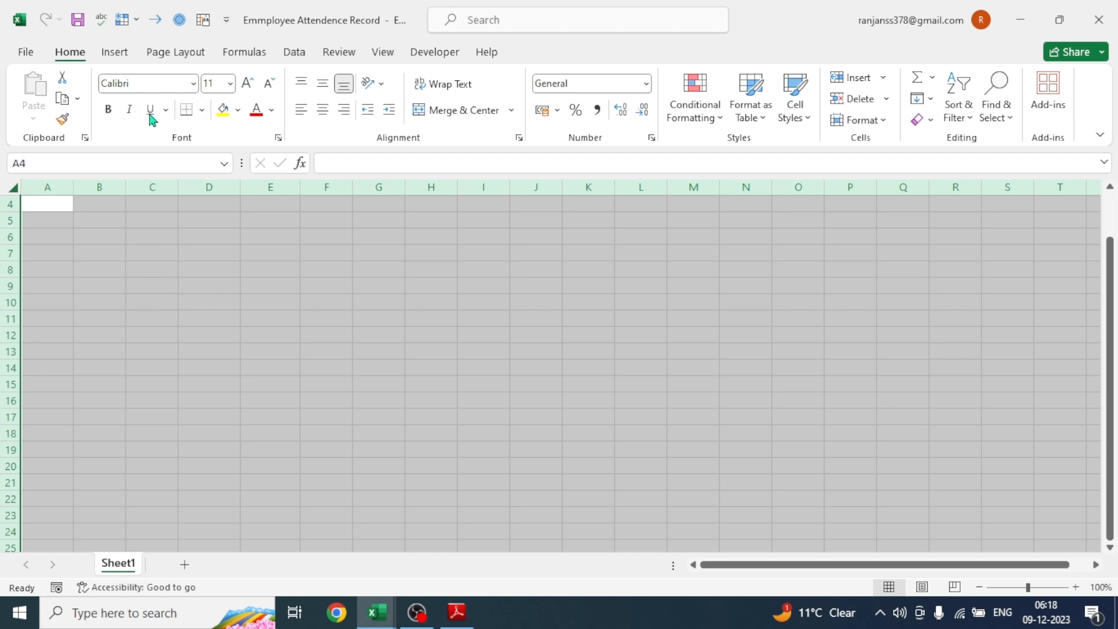
left_click(145, 81)
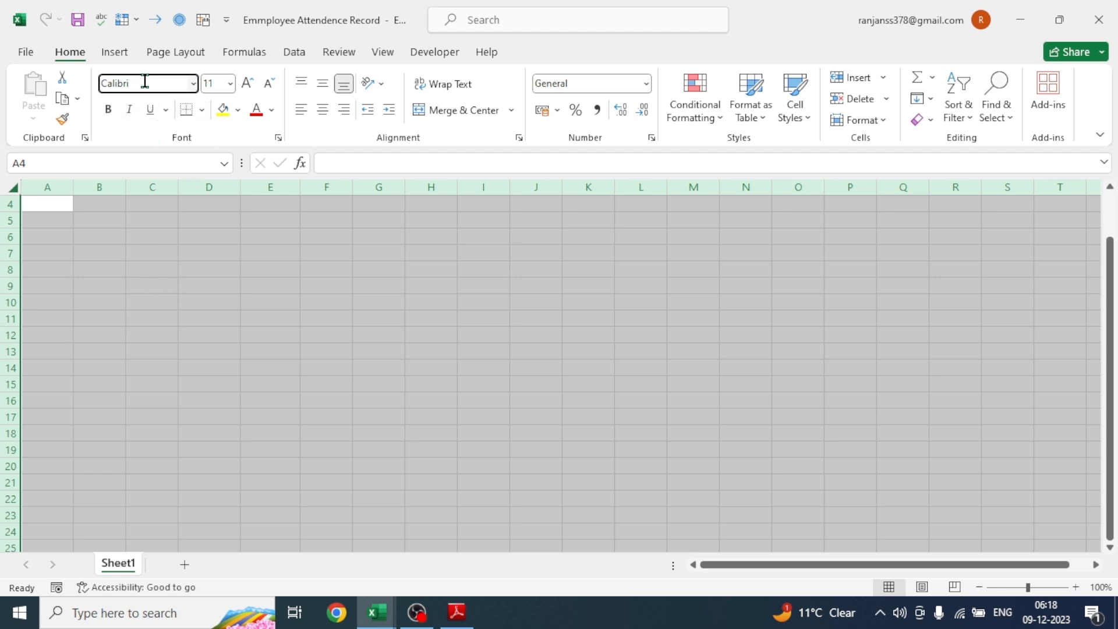
type("Bookman Old Style")
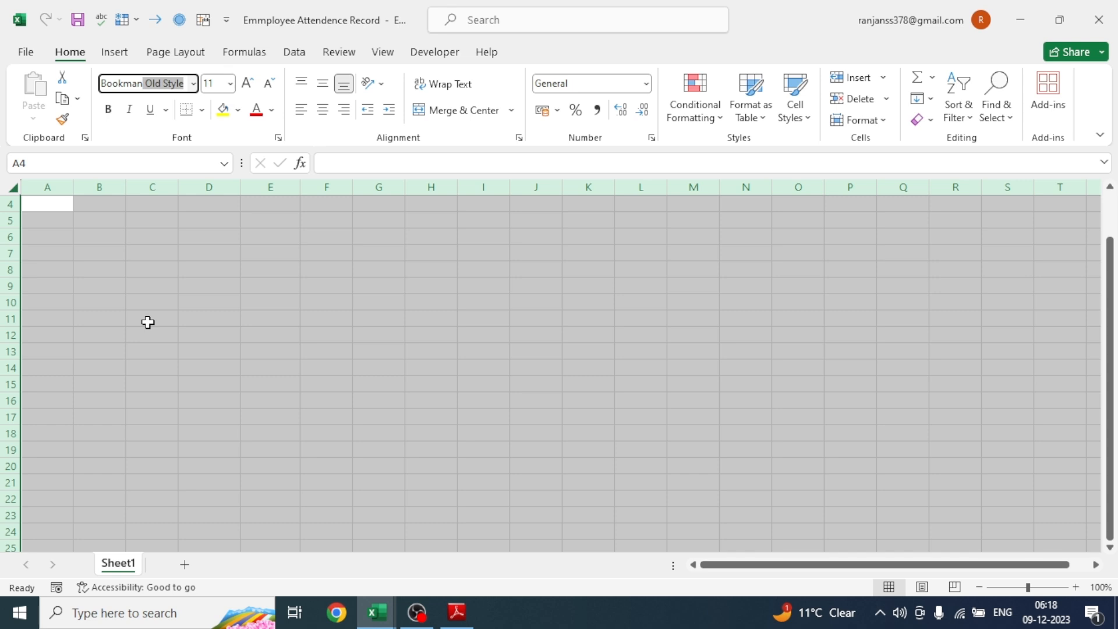
key("Return")
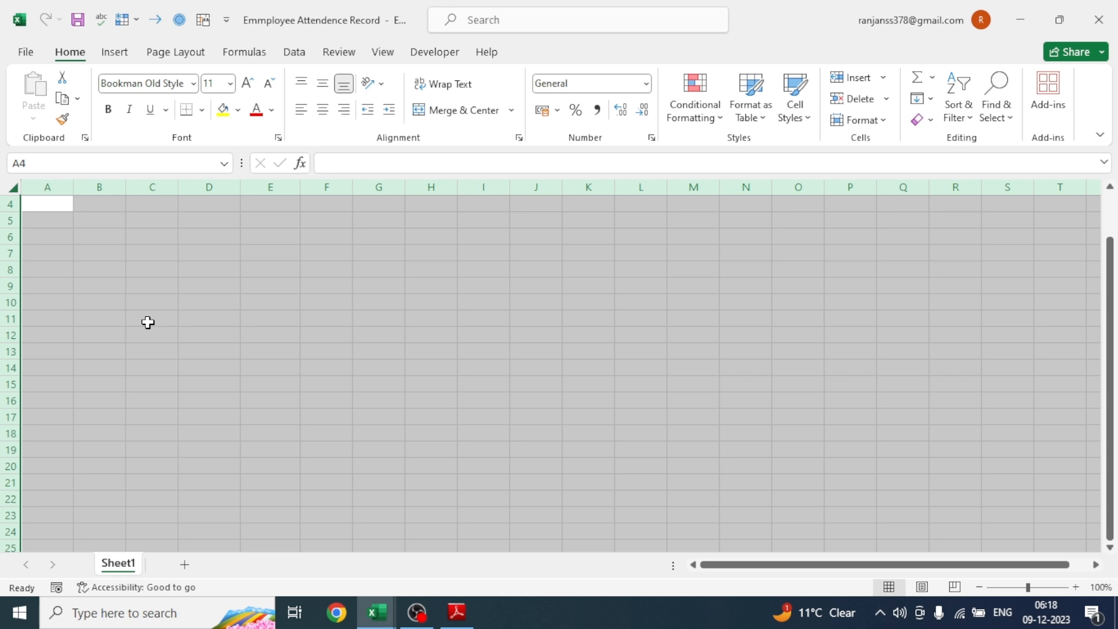
left_click(247, 88)
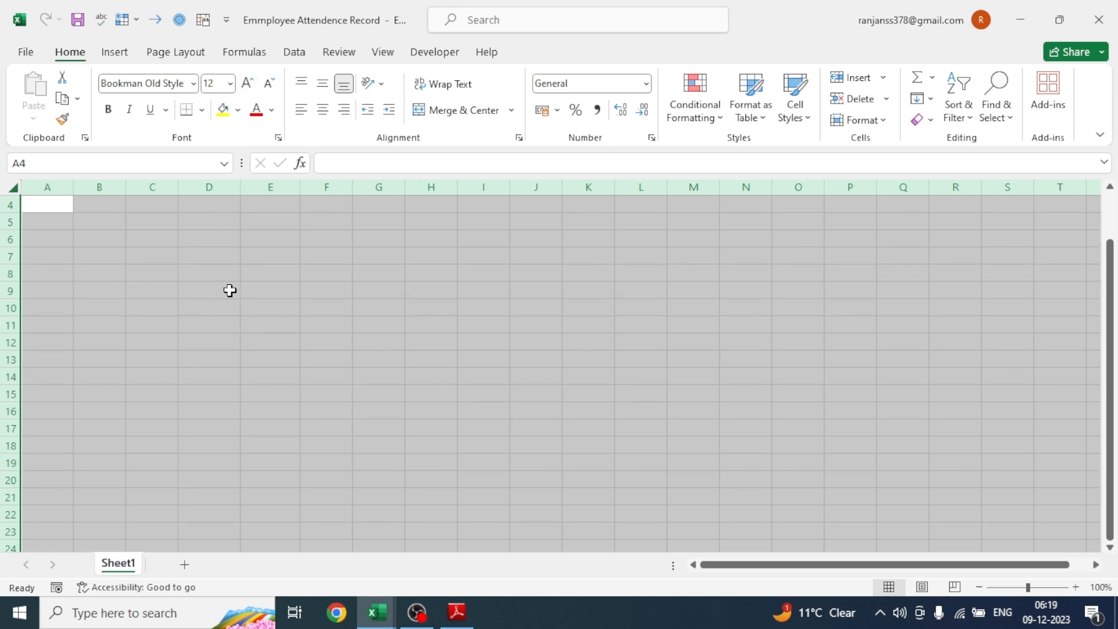
Narrow column A, enter title 'Employee Attendence Record' in B4, and add a new sheet
left_click(268, 294)
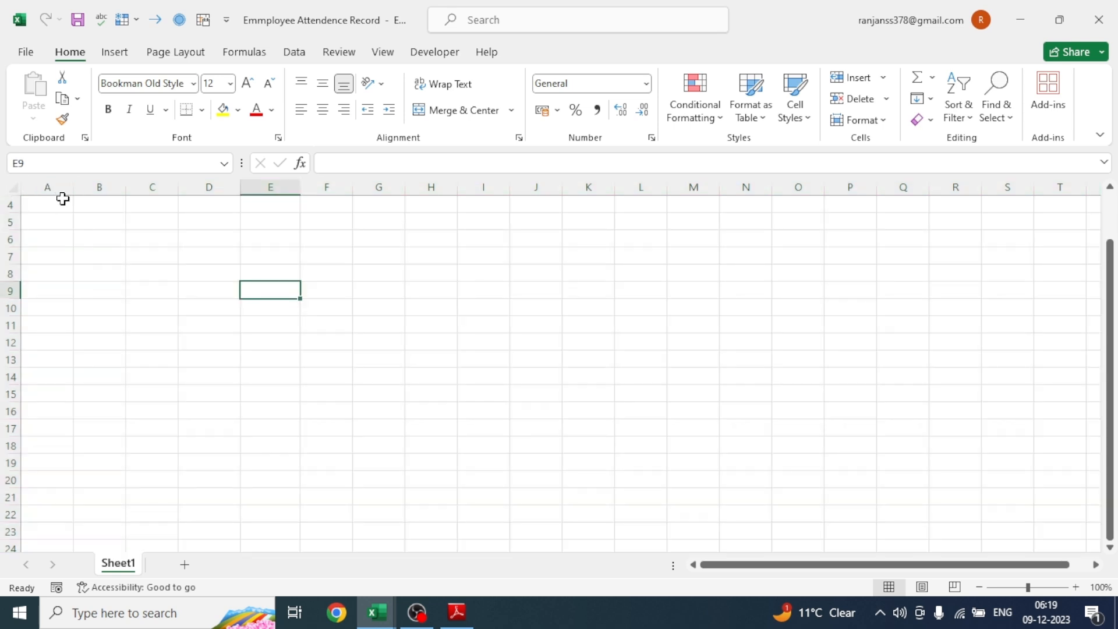
left_click_drag(72, 190, 54, 191)
left_click(83, 208)
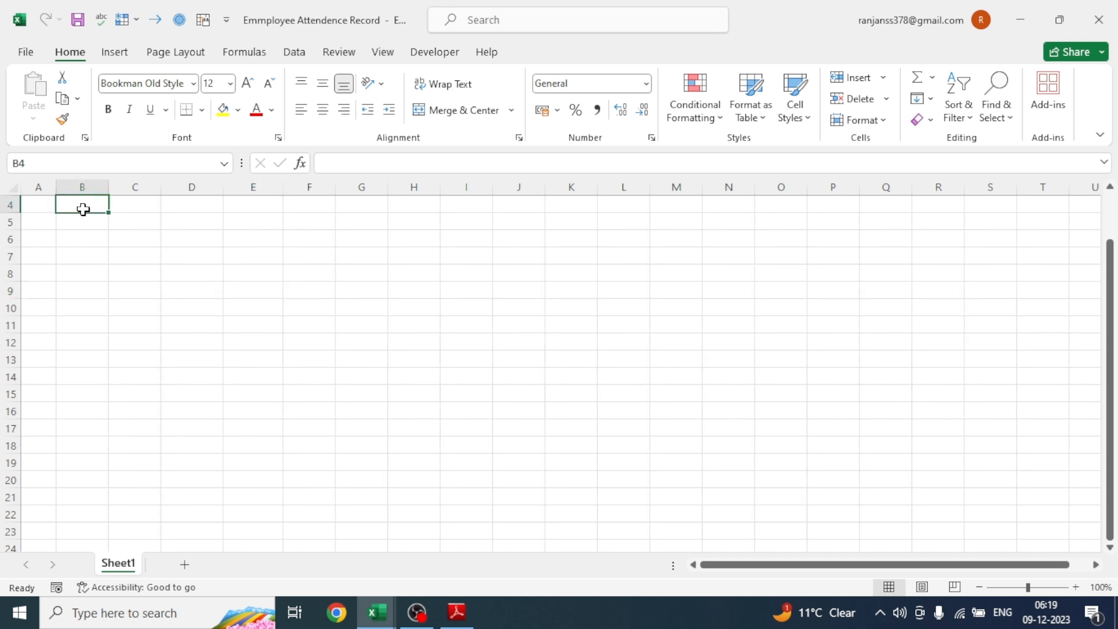
type("E")
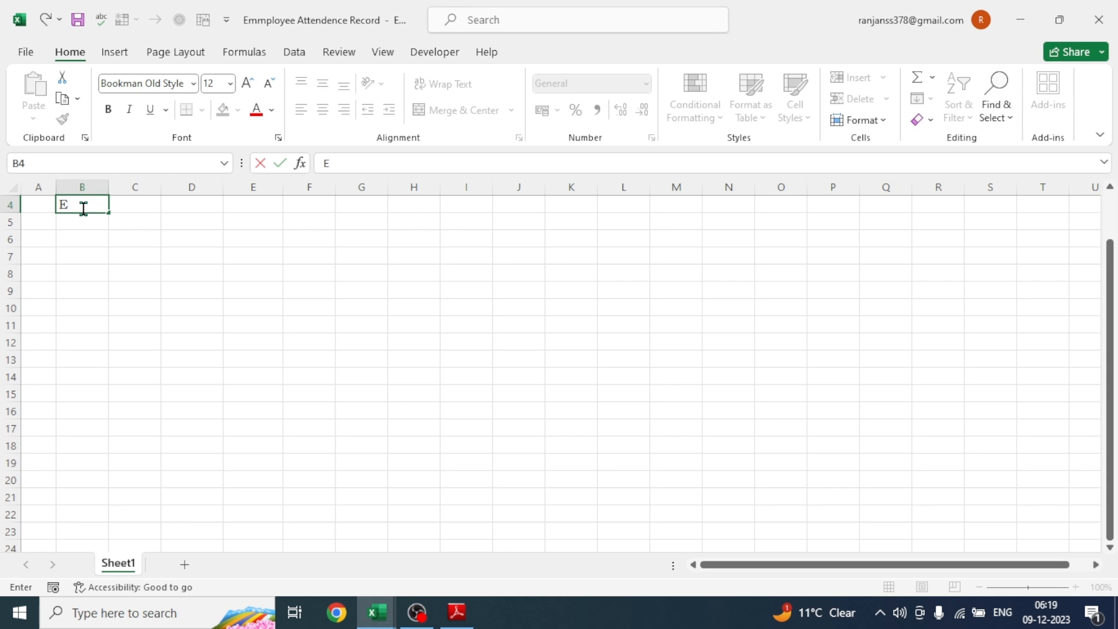
type("mployee Attendence Record")
key("Return")
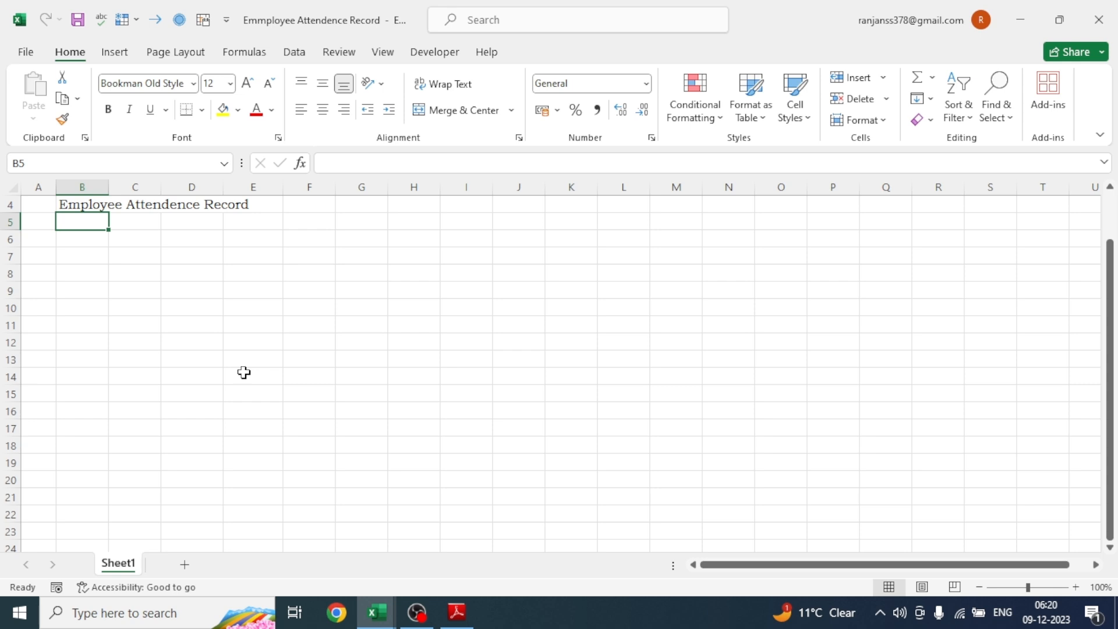
key("shift+F11")
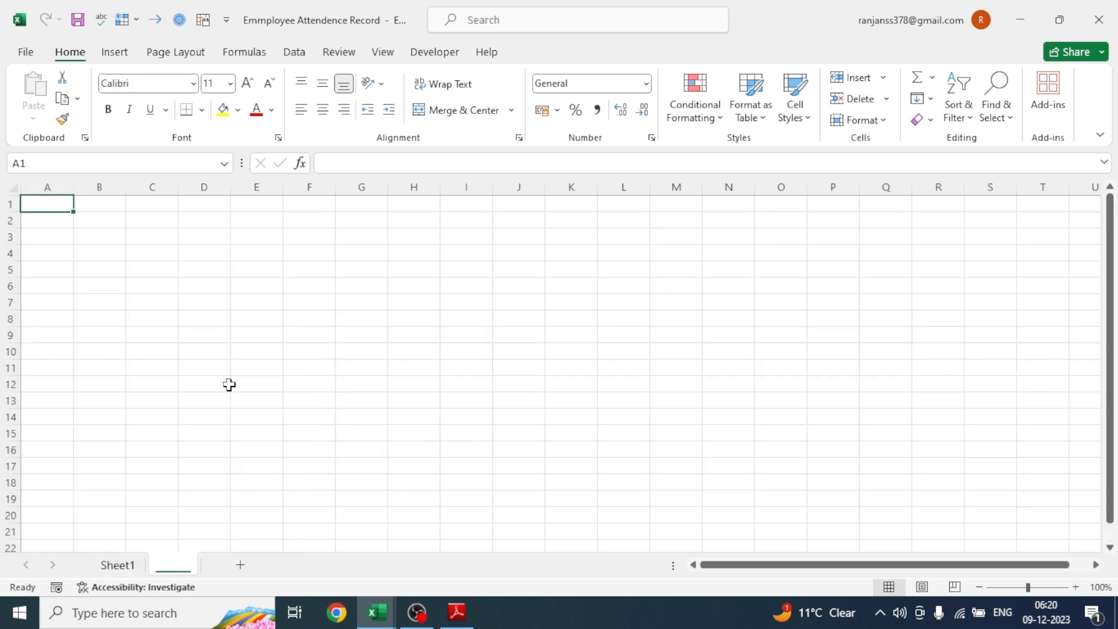
Rename Sheet2 to 'EmpList' using the Alt+H, O, R shortcut
key("alt+h")
key("o")
key("r")
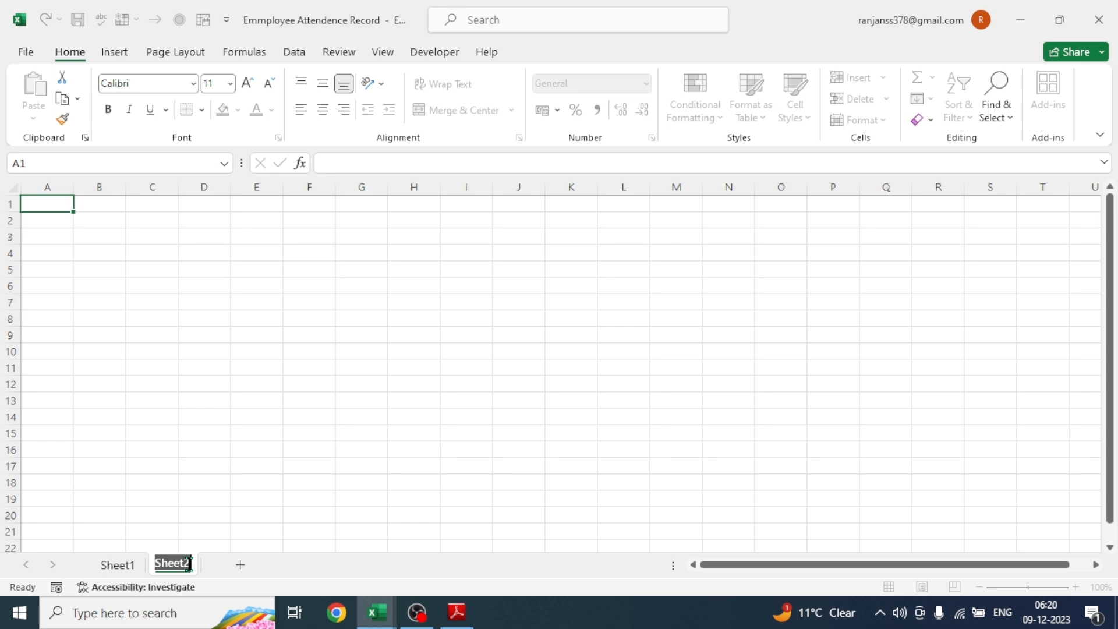
key("BackSpace")
type("EmpList")
key("Return")
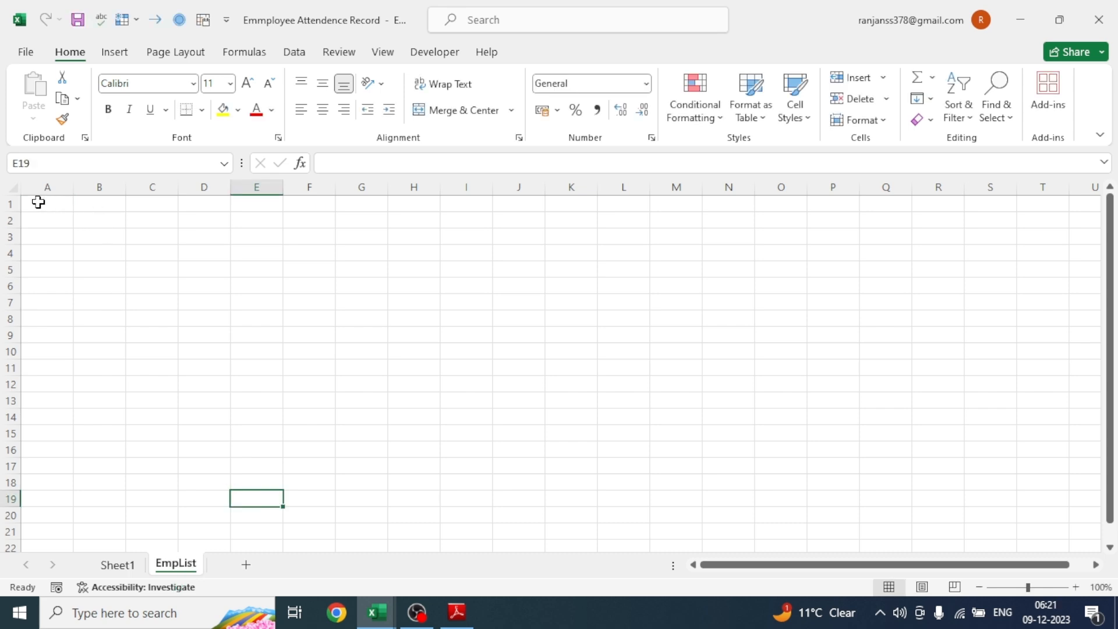
Set the whole EmpList sheet's font to Bookman Old Style
left_click(11, 186)
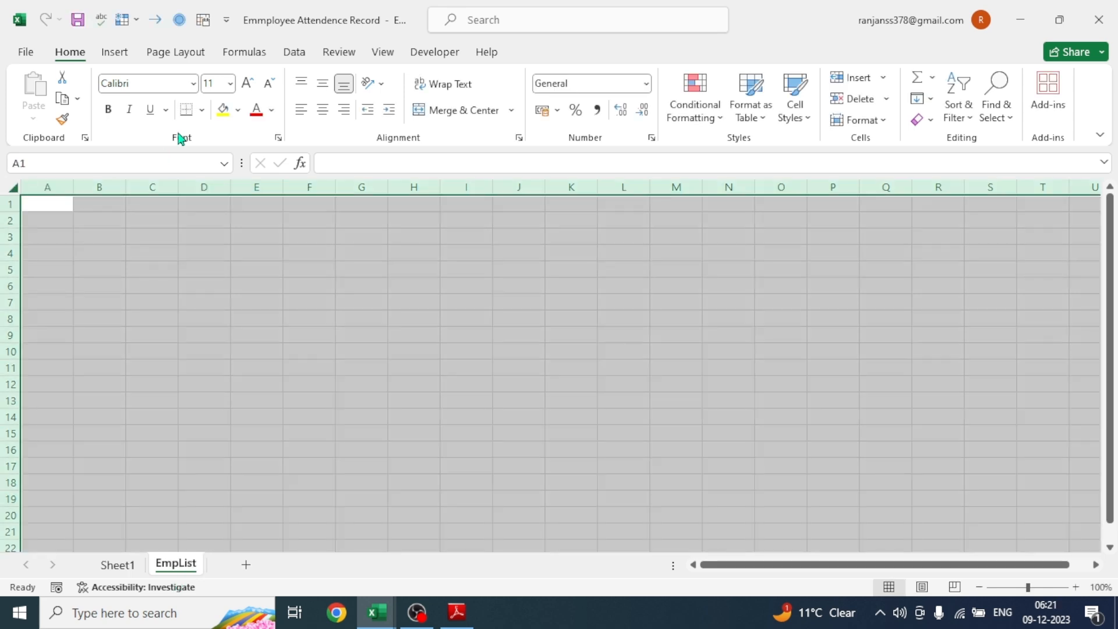
left_click(142, 84)
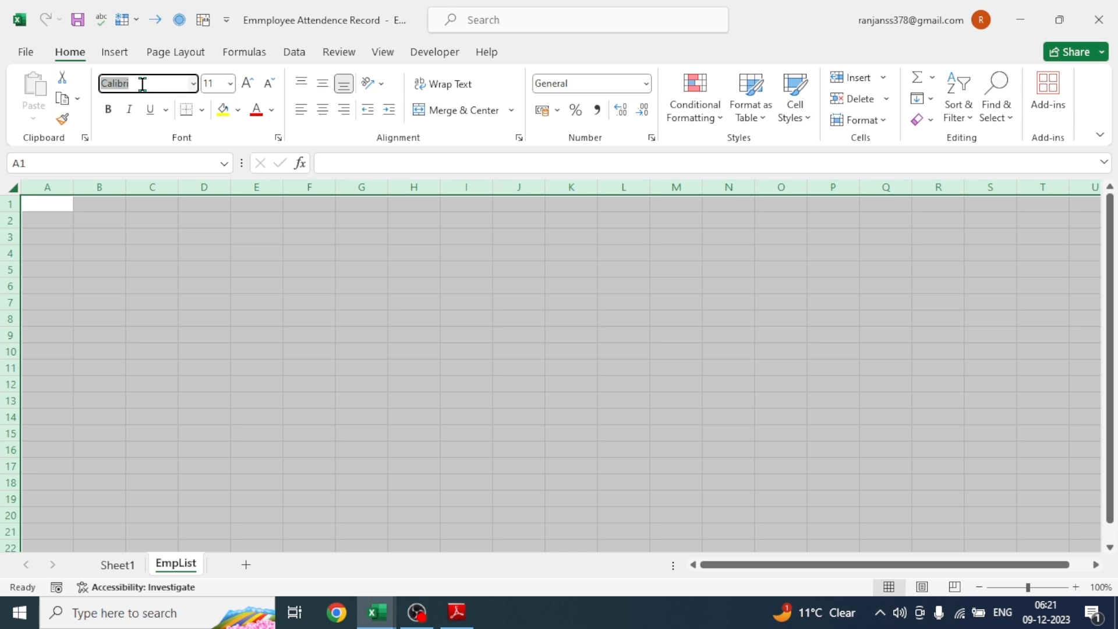
type("Bookman")
key("Return")
left_click(247, 84)
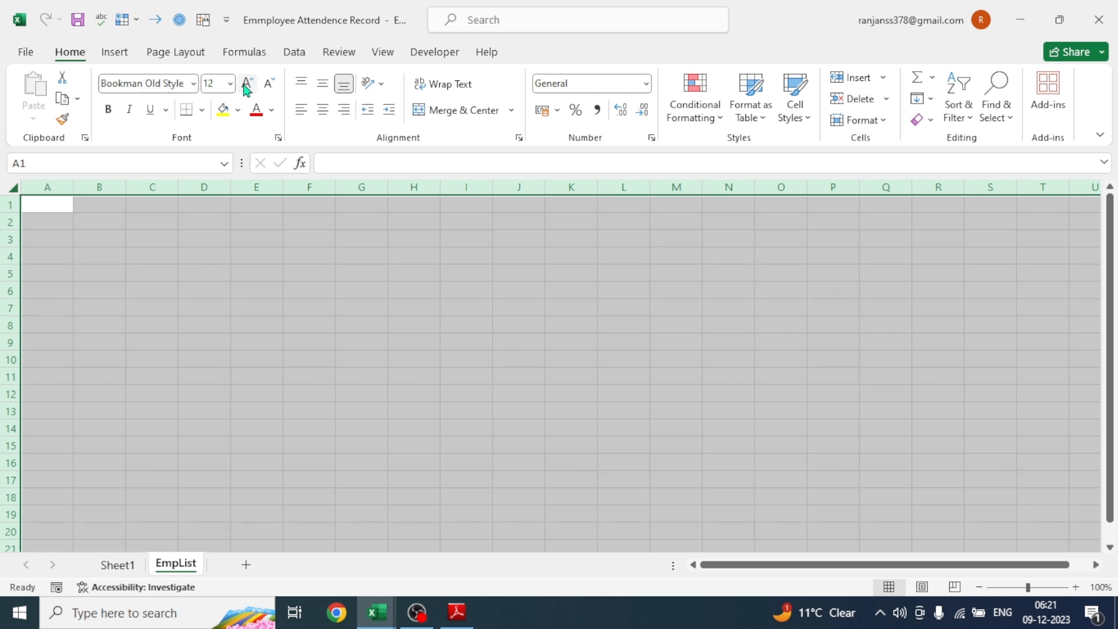
Type the 'Employee List' title in B2, make it bold, and enlarge it three sizes
left_click(106, 223)
type("E")
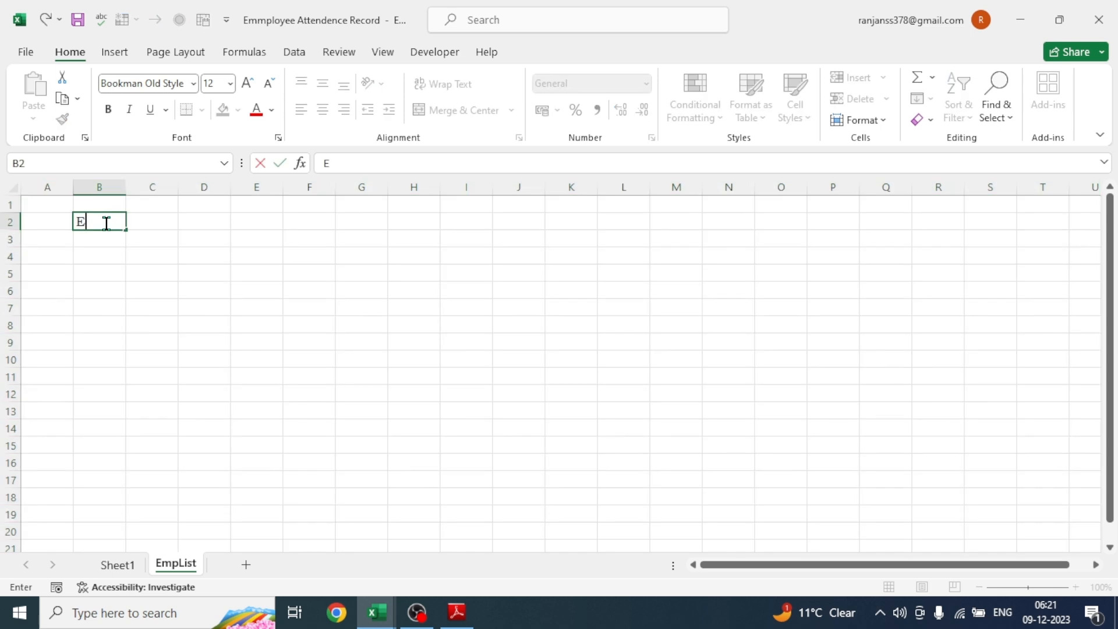
type("mployee List")
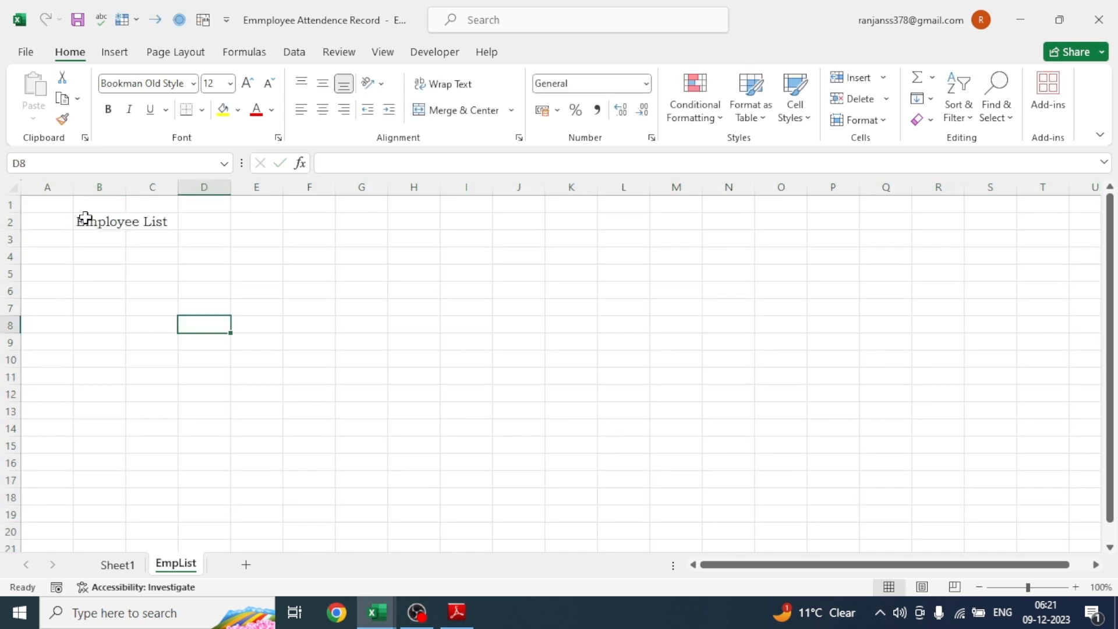
left_click(95, 223)
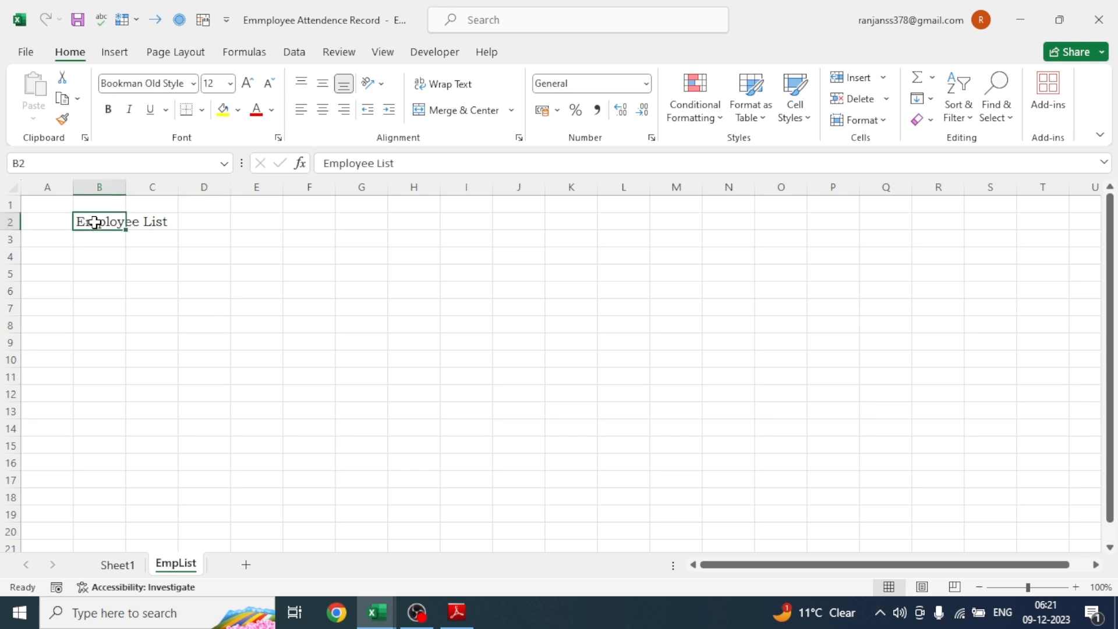
left_click(109, 110)
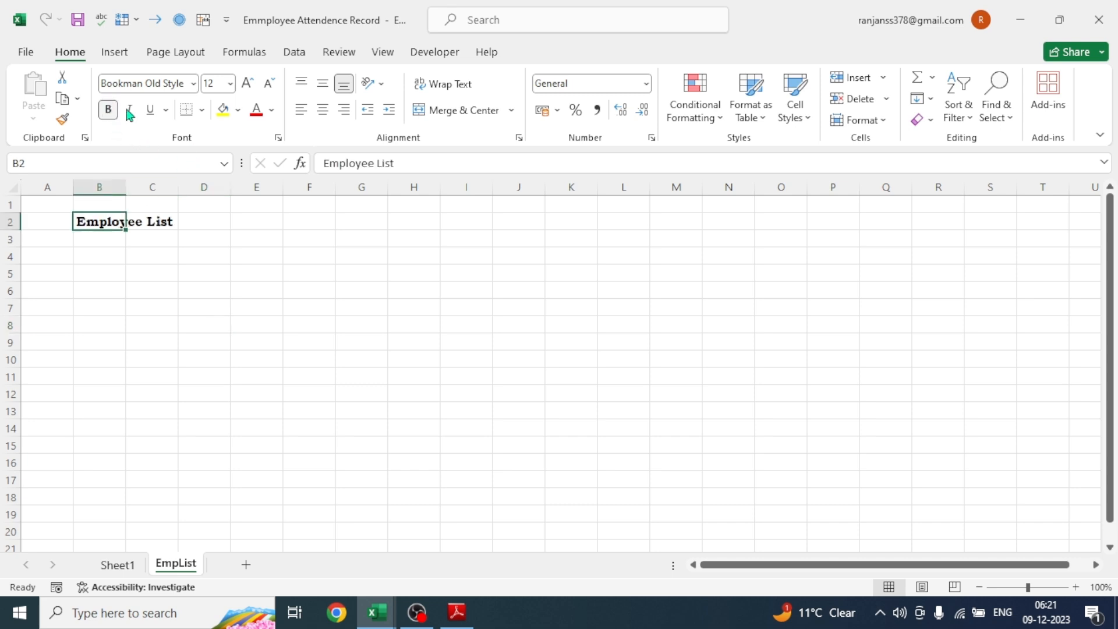
left_click(248, 84)
left_click(248, 84)
left_click(248, 84)
left_click(247, 84)
left_click(247, 84)
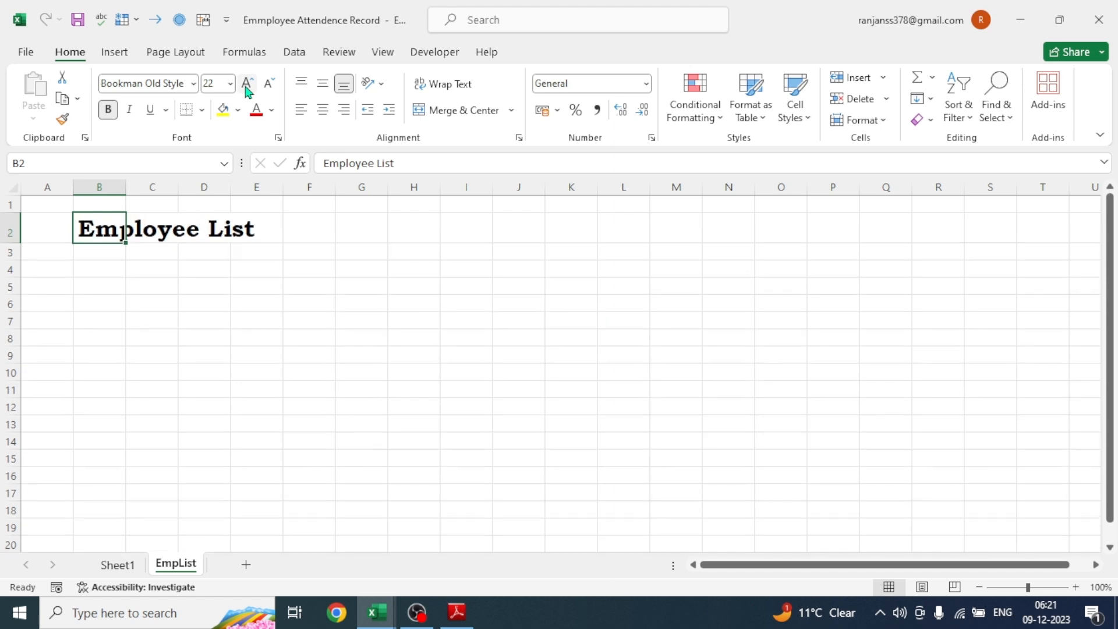
left_click(247, 84)
left_click(301, 394)
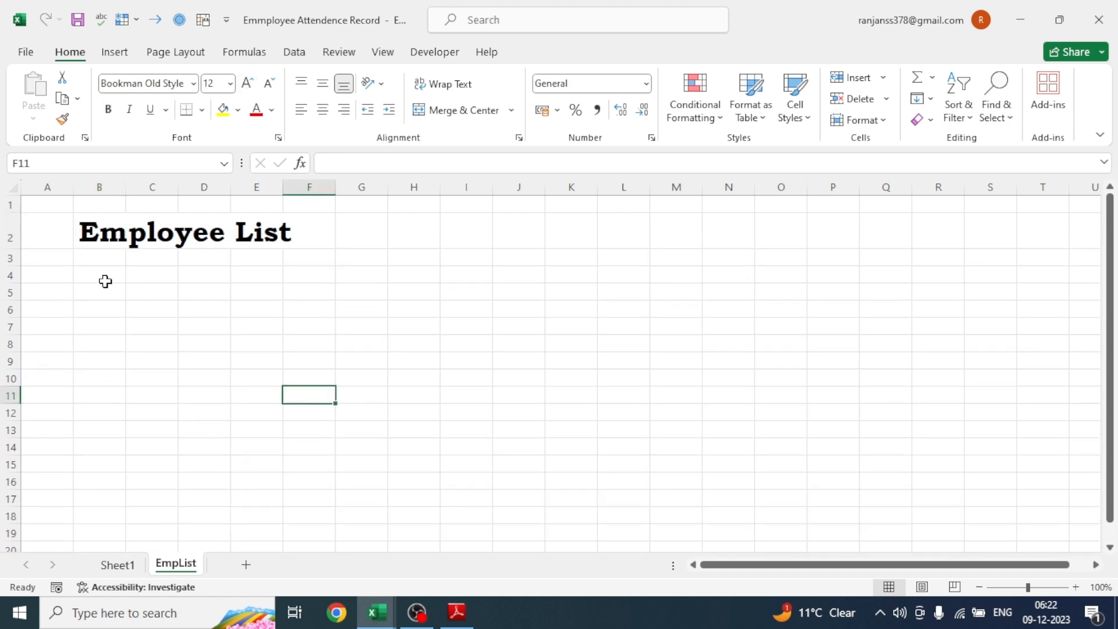
left_click(104, 271)
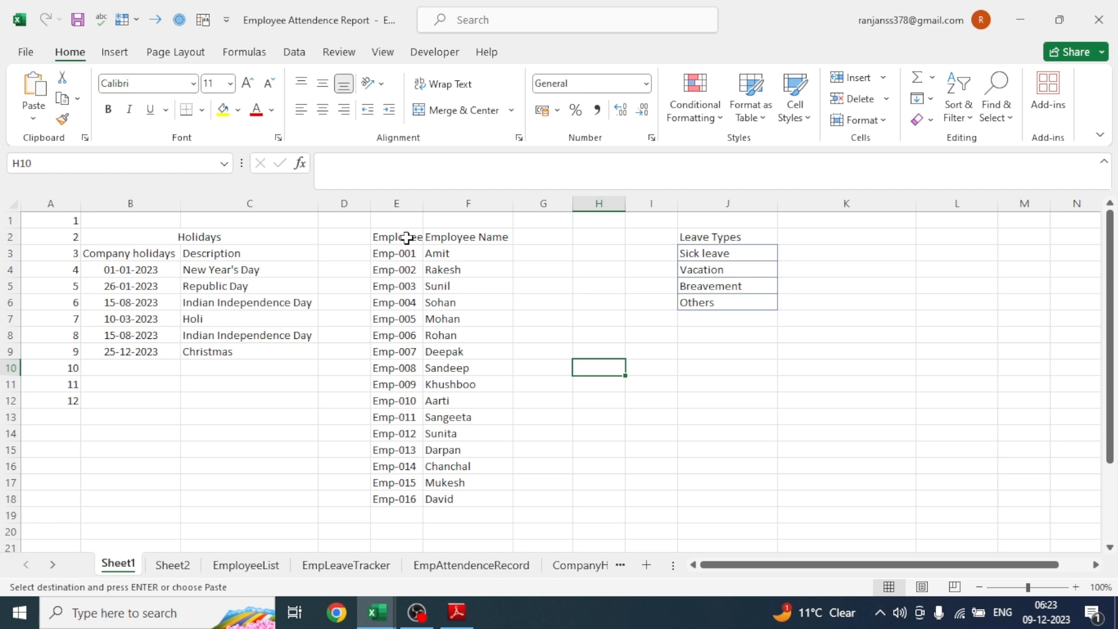
Copy the Employee ID and Name list (Emp-001 to Emp-016) and return to the Record workbook
left_click_drag(390, 238, 442, 502)
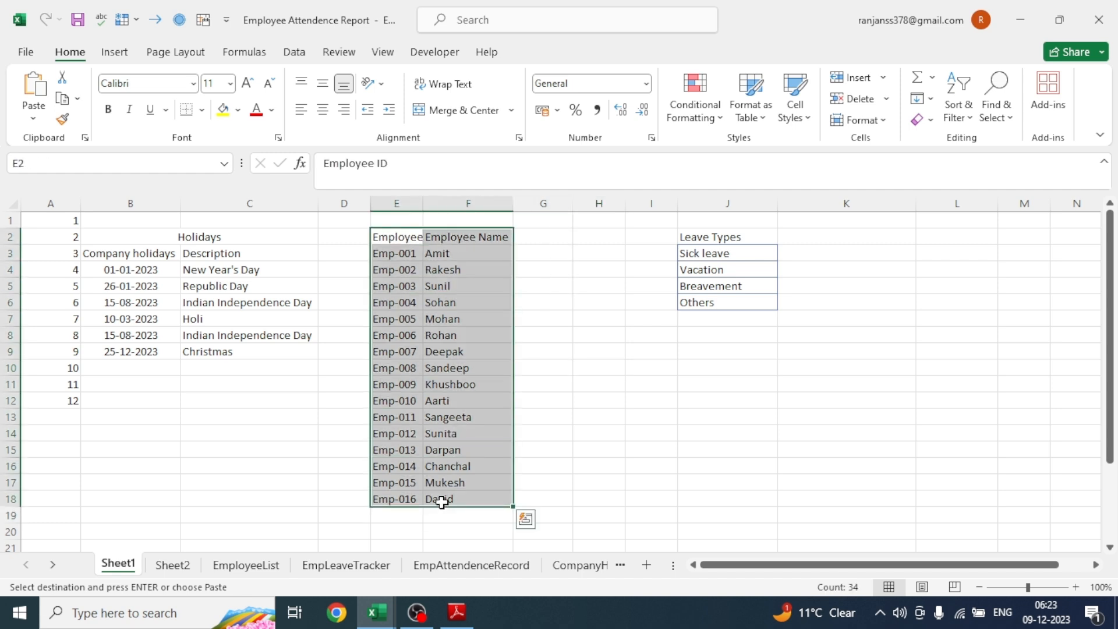
key("ctrl+c")
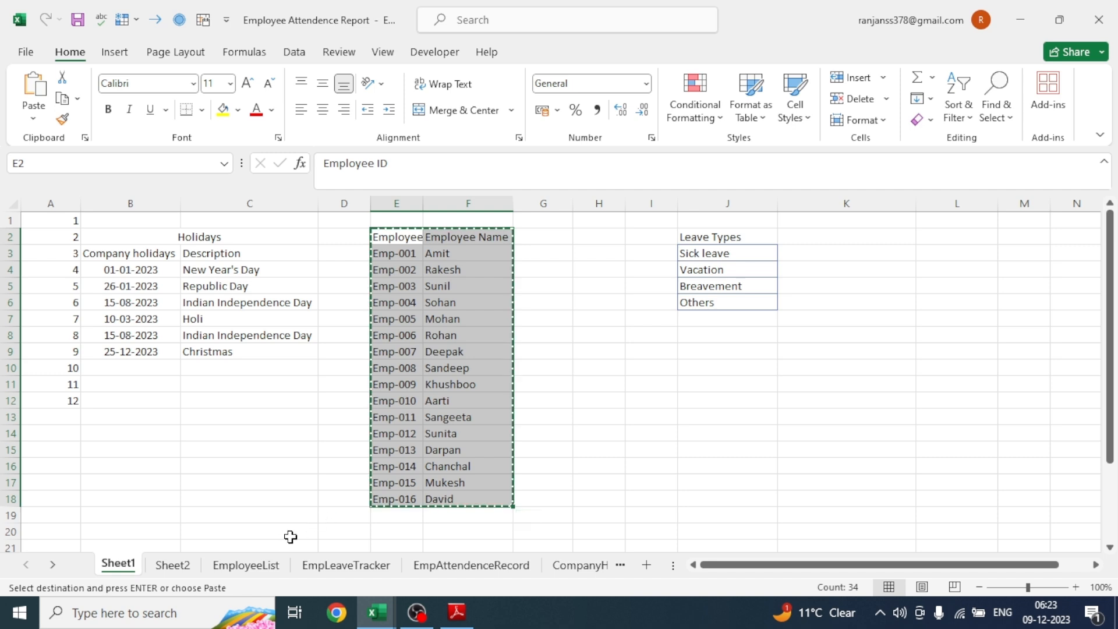
mouse_move(379, 624)
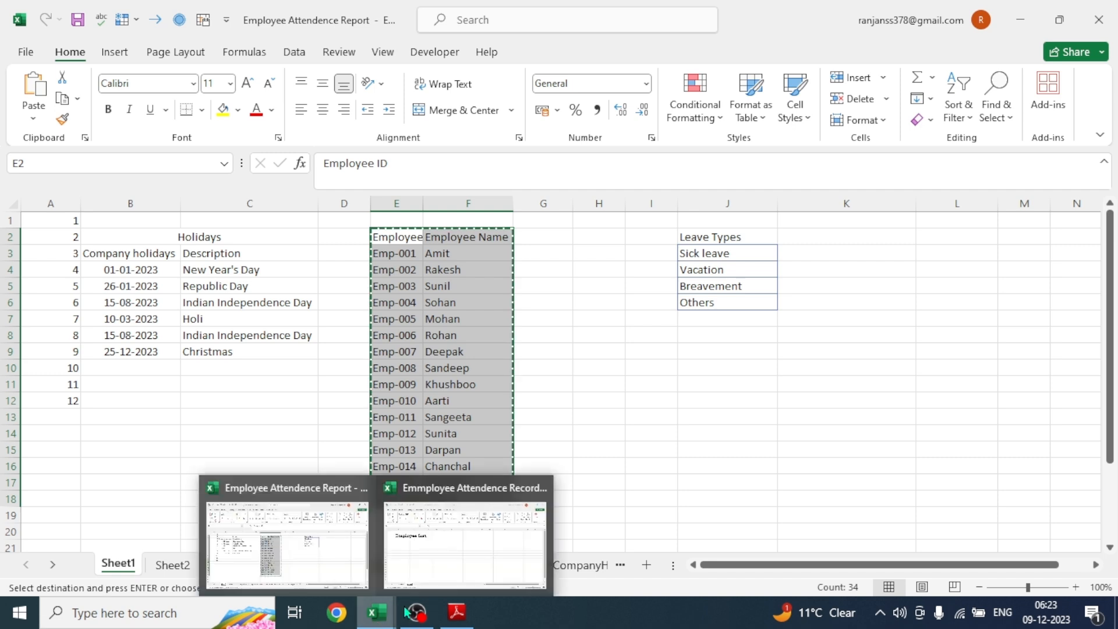
left_click(485, 536)
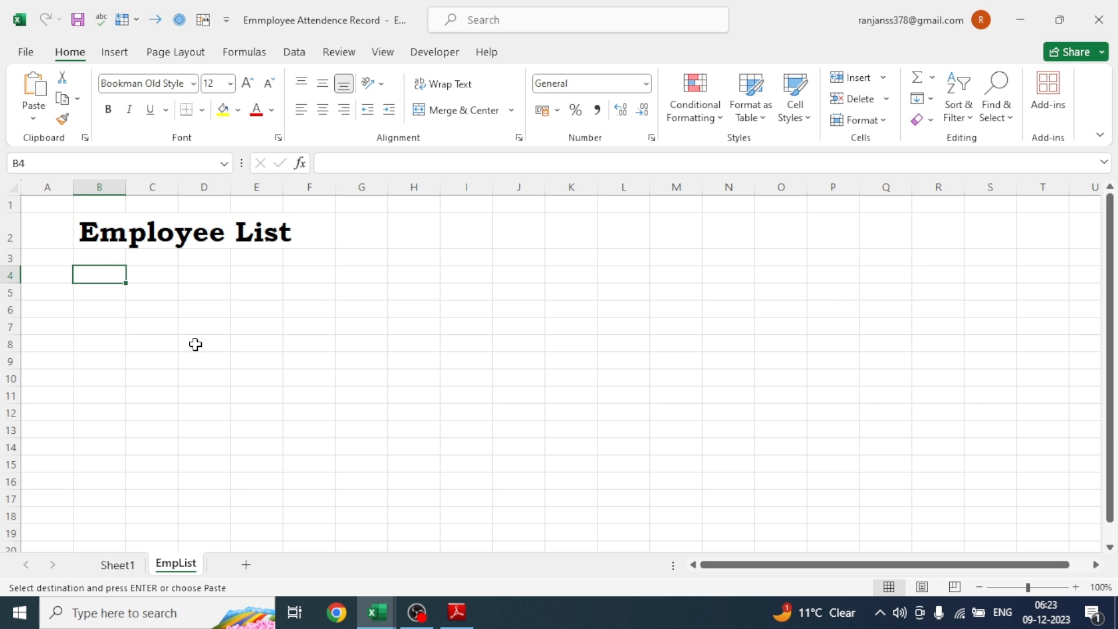
Paste the Emp-001 to Emp-016 employee list at B4 and select it
key("ctrl+v")
left_click(354, 340)
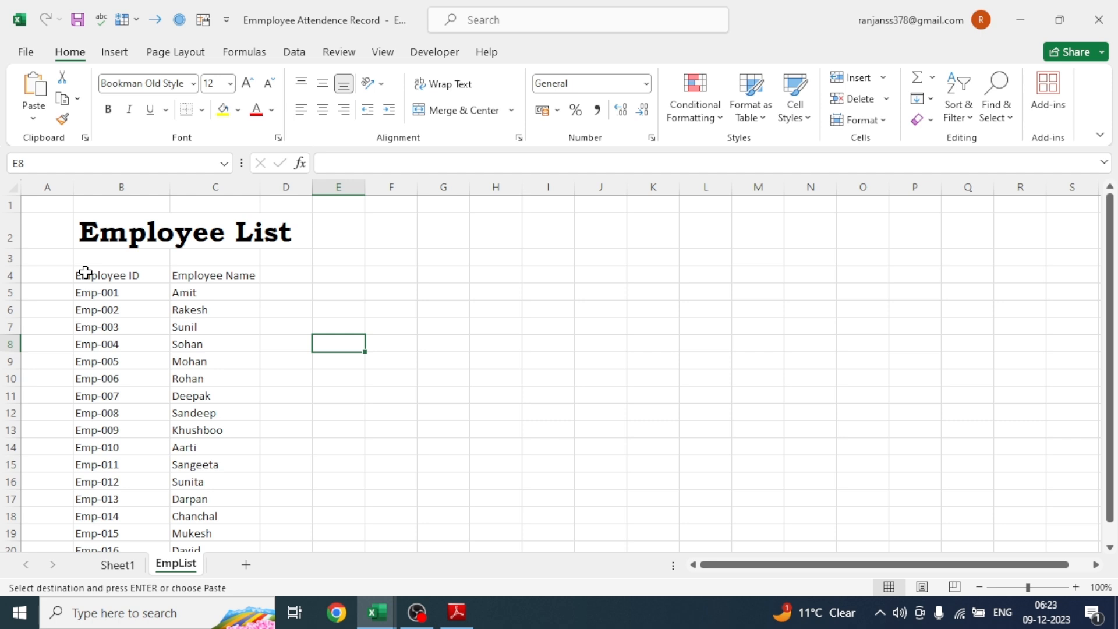
left_click_drag(88, 274, 189, 501)
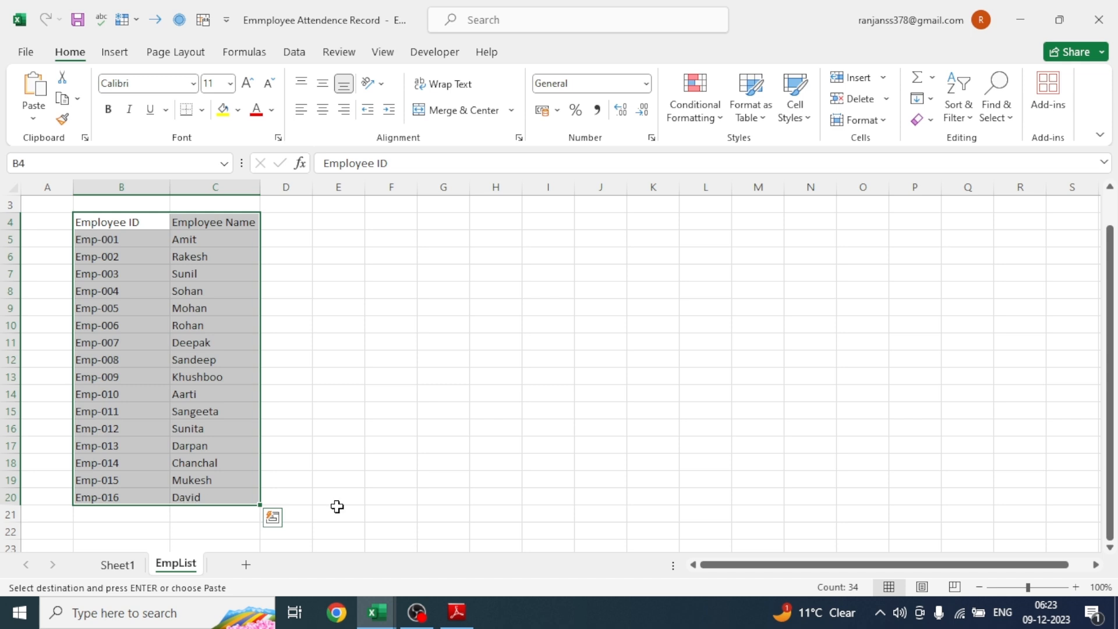
Format B4:C20 as a table with headers using a Medium dark-header style
key("ctrl+t")
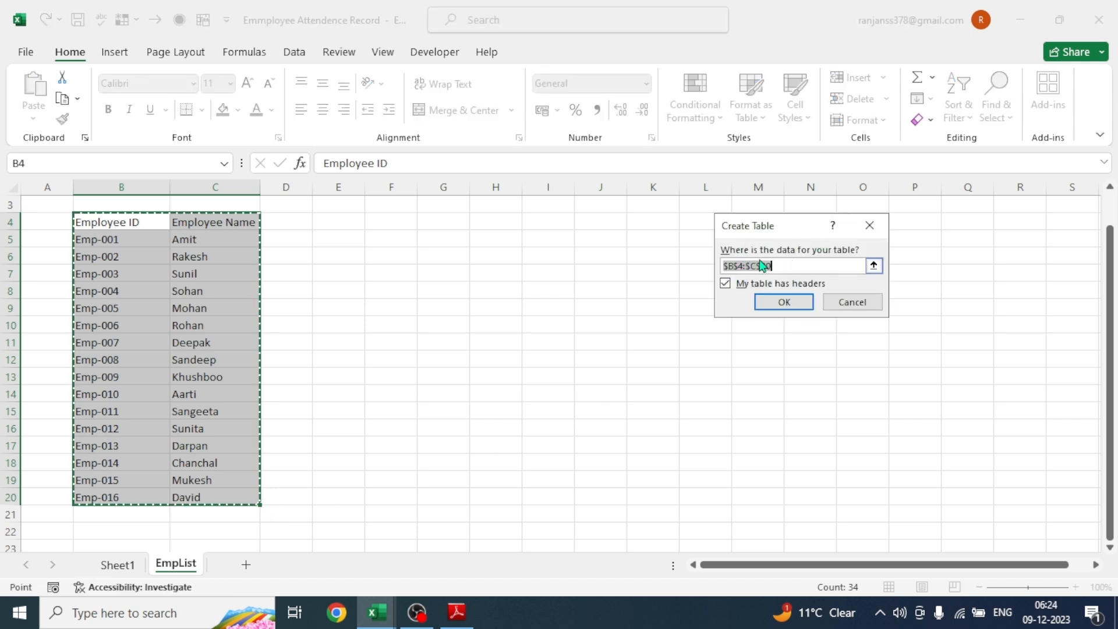
left_click(871, 227)
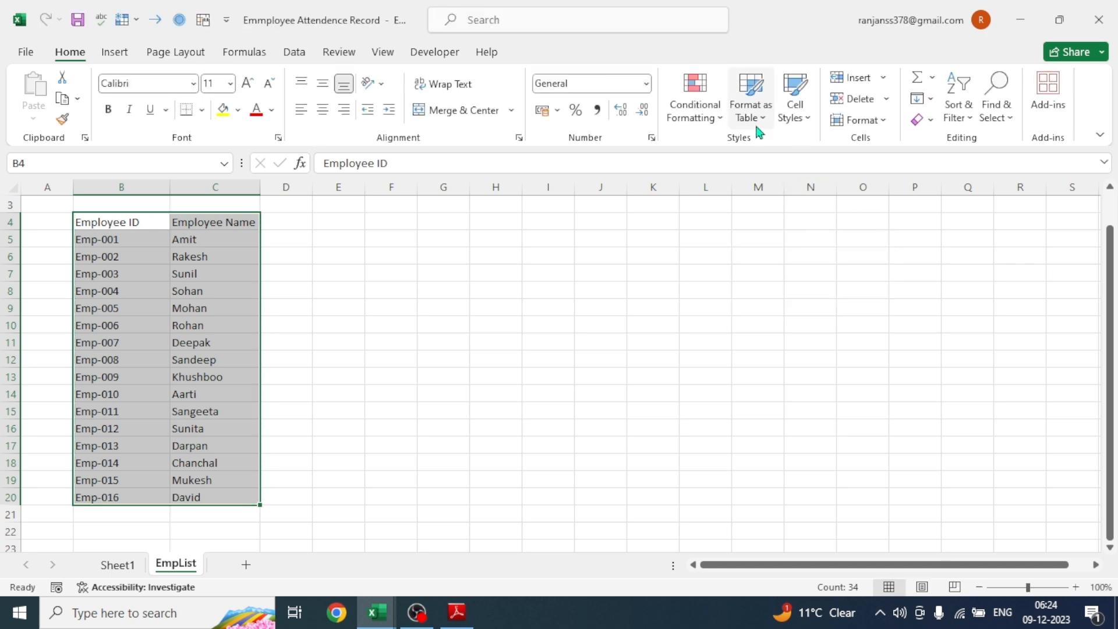
left_click(763, 120)
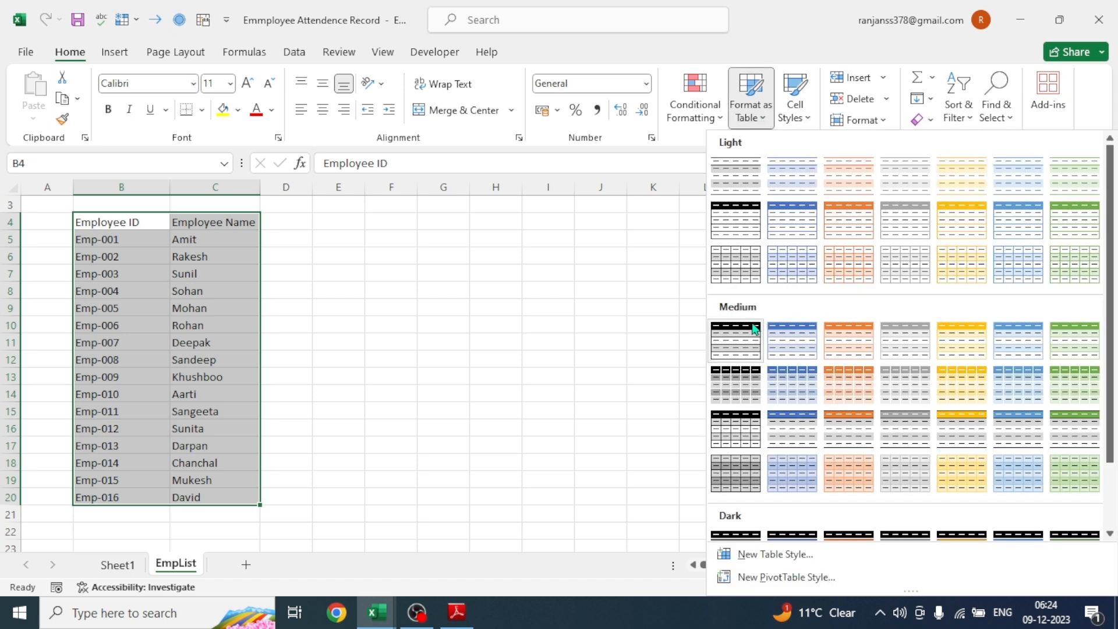
left_click(731, 430)
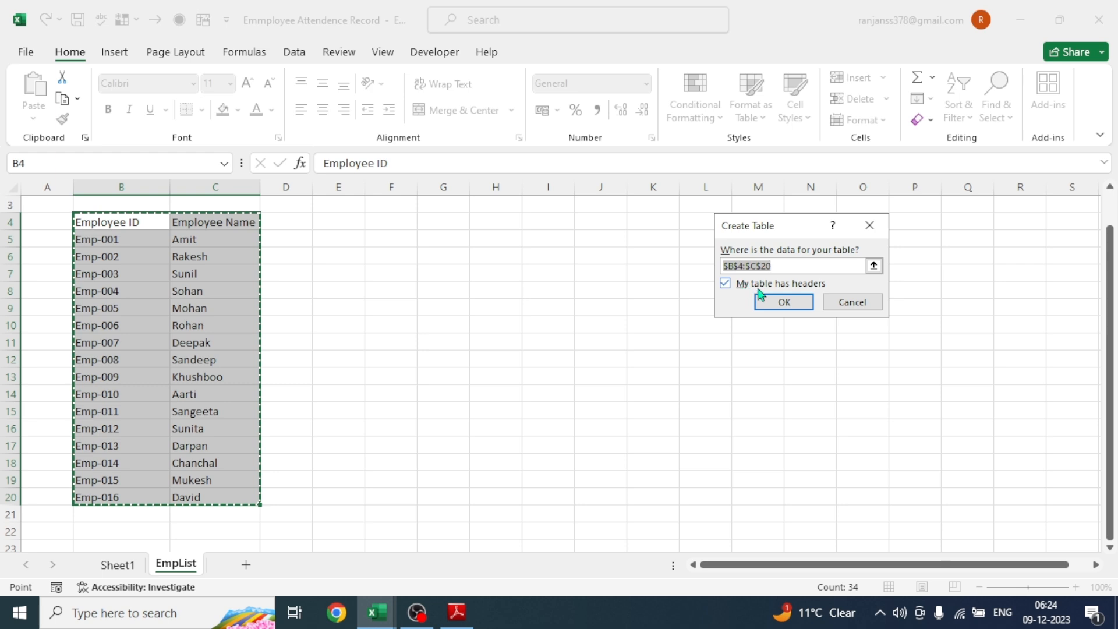
left_click(785, 303)
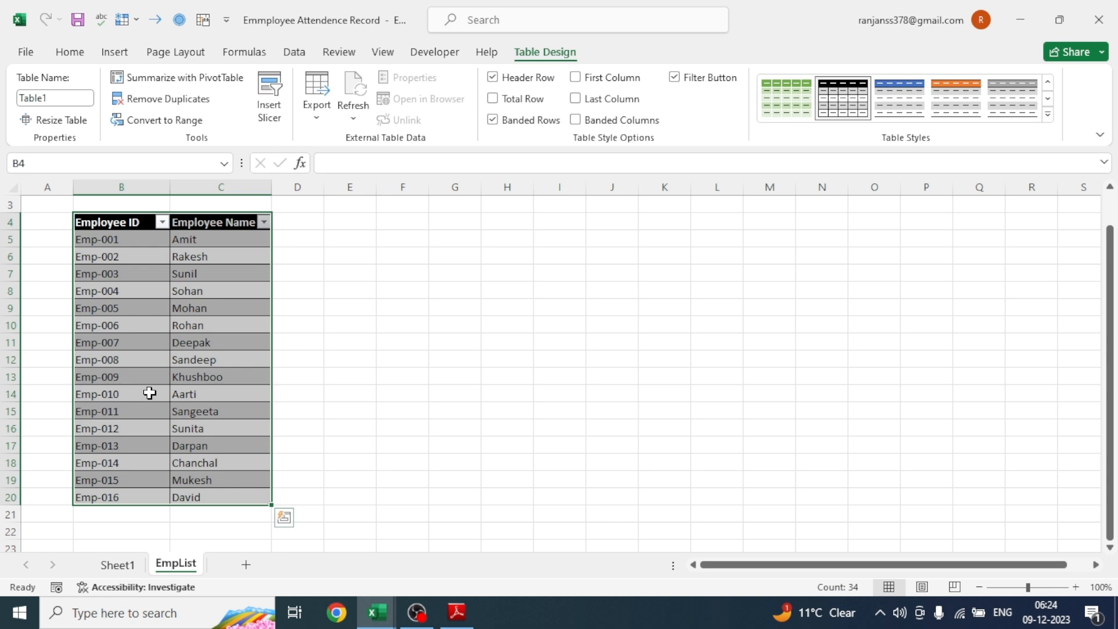
left_click(310, 317)
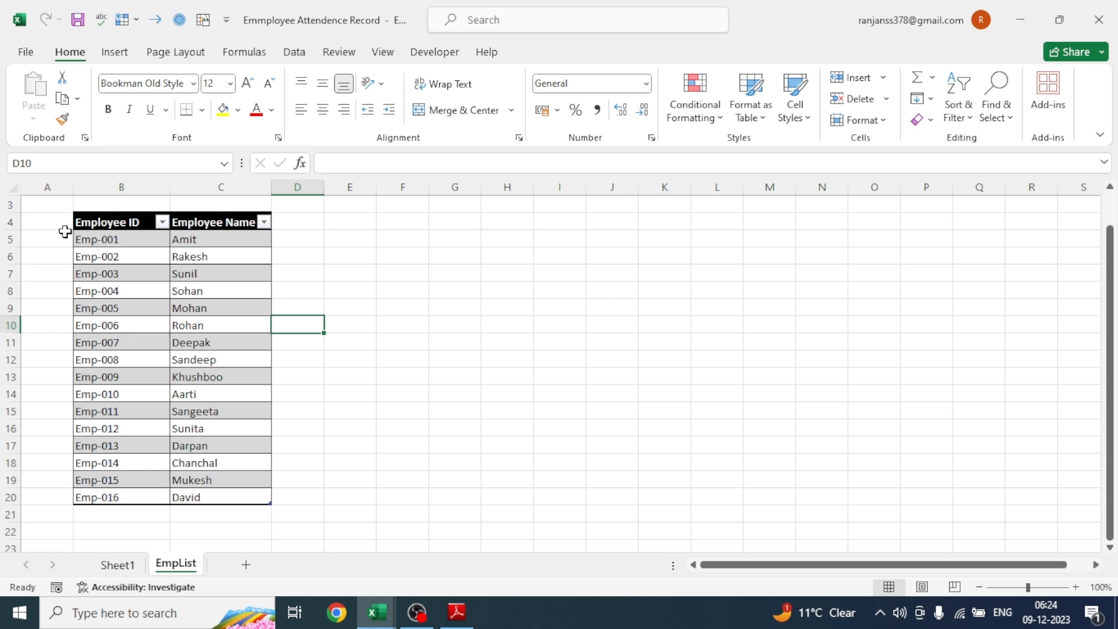
left_click(12, 187)
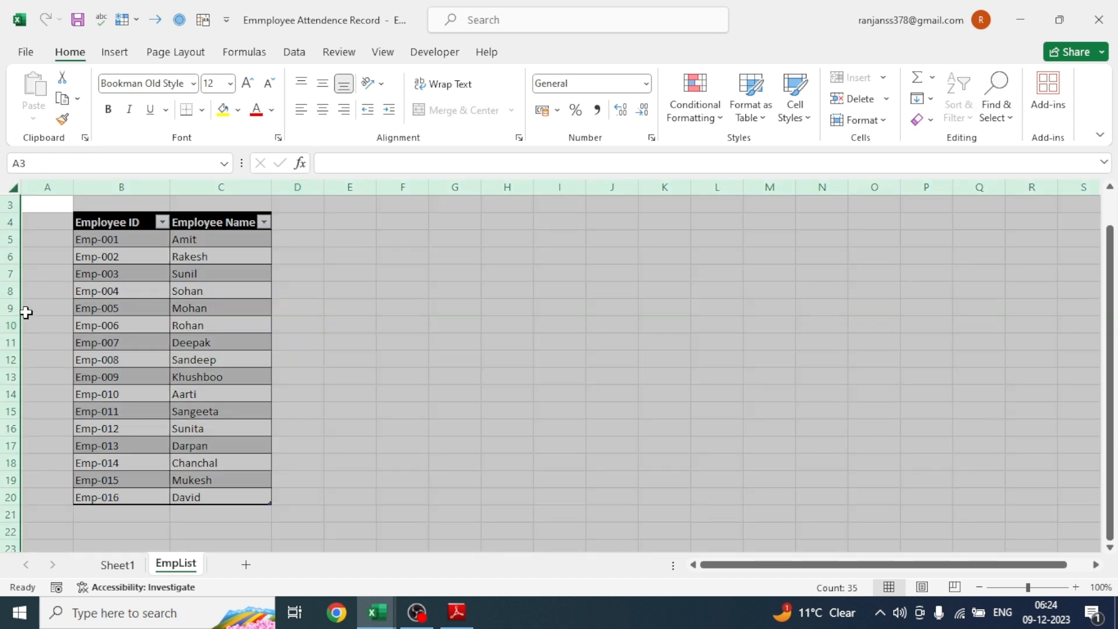
left_click_drag(15, 296, 15, 301)
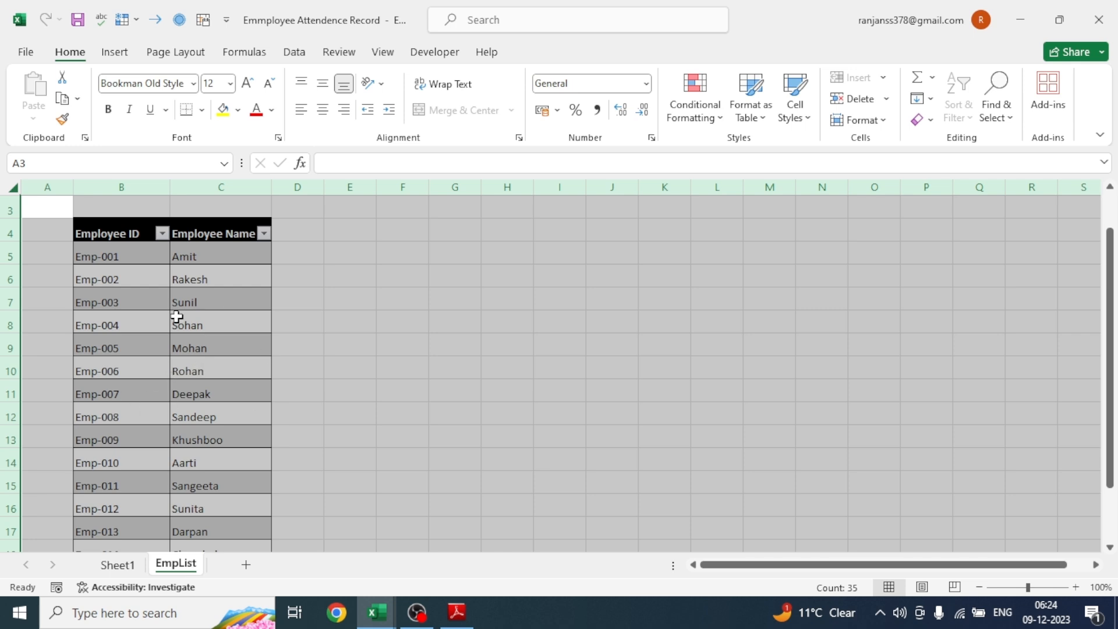
left_click(249, 87)
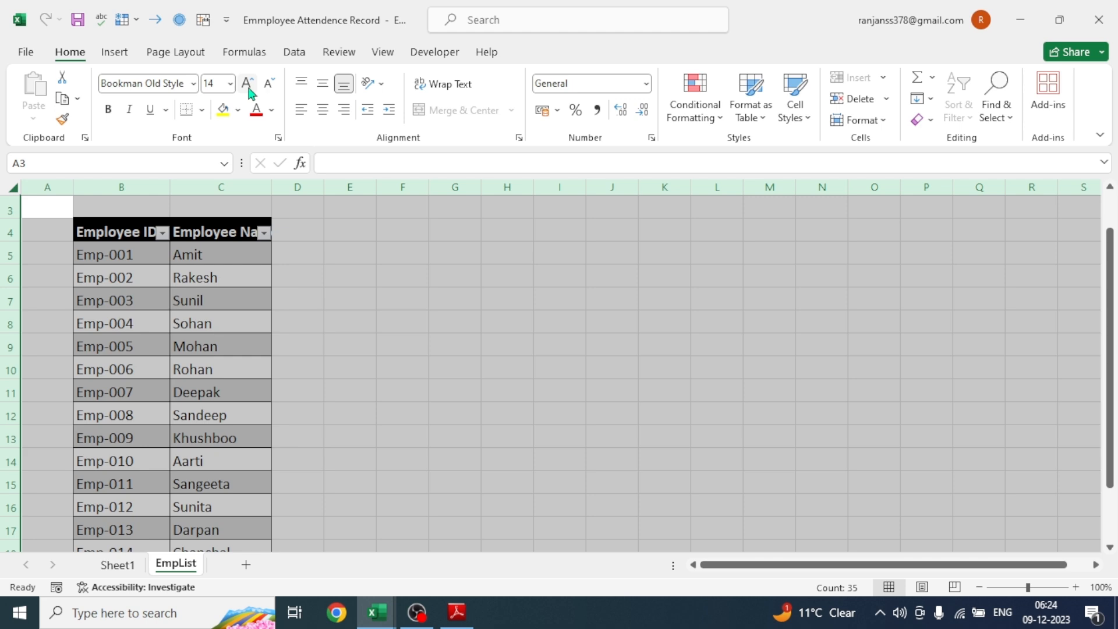
left_click(135, 277)
key("ctrl+a")
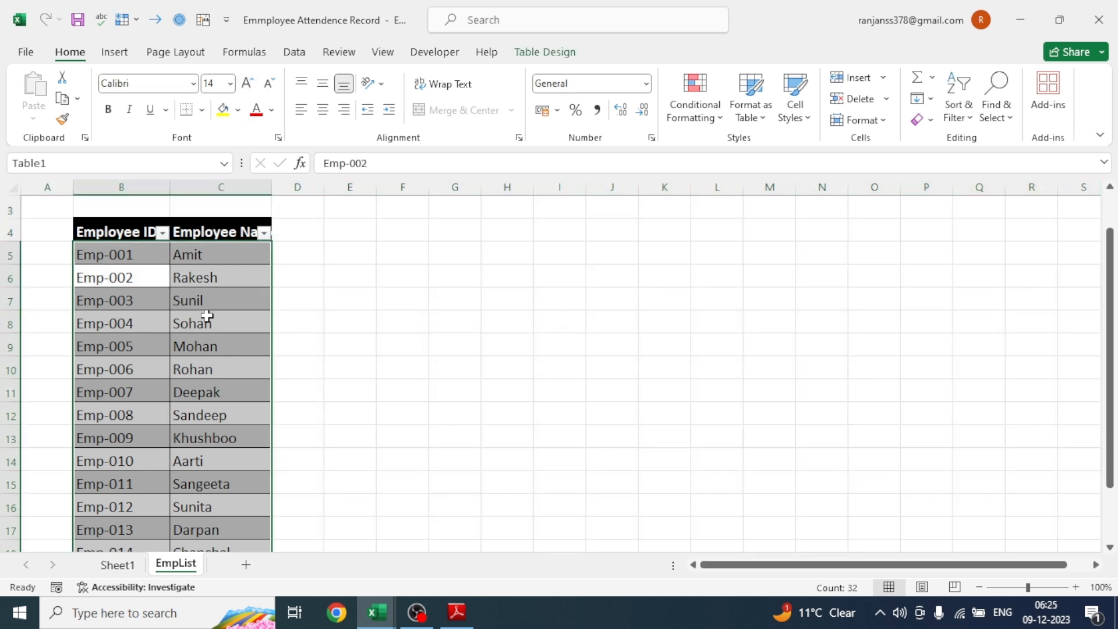
key("ctrl+shift+l")
left_click(320, 314)
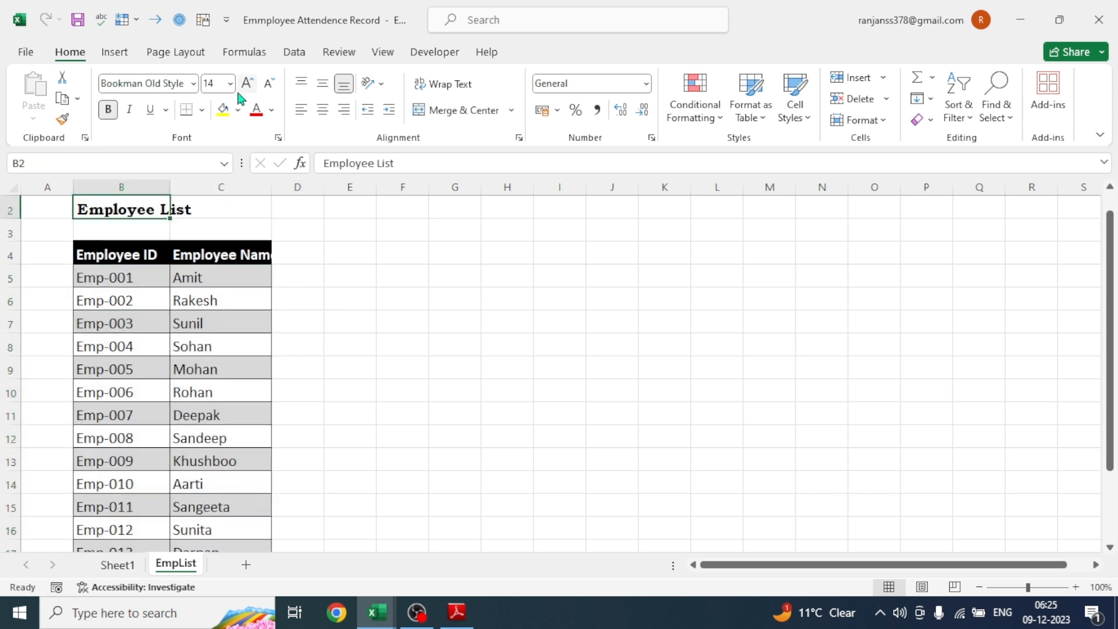
left_click(246, 88)
left_click(245, 88)
left_click(245, 88)
left_click(246, 88)
left_click(245, 88)
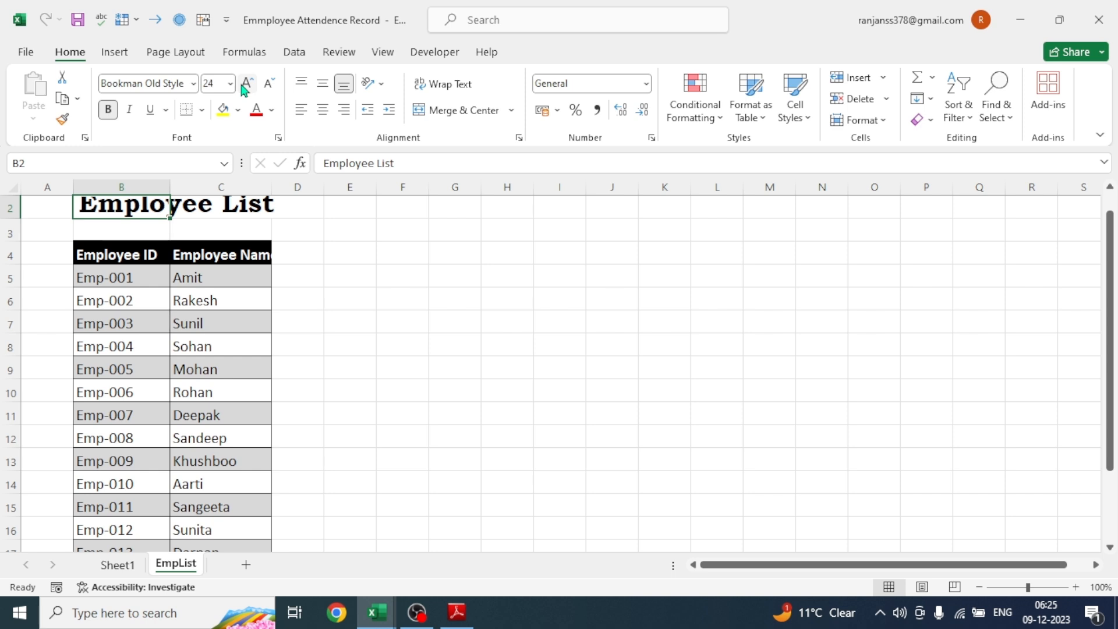
scroll(1110, 327, "up", 1)
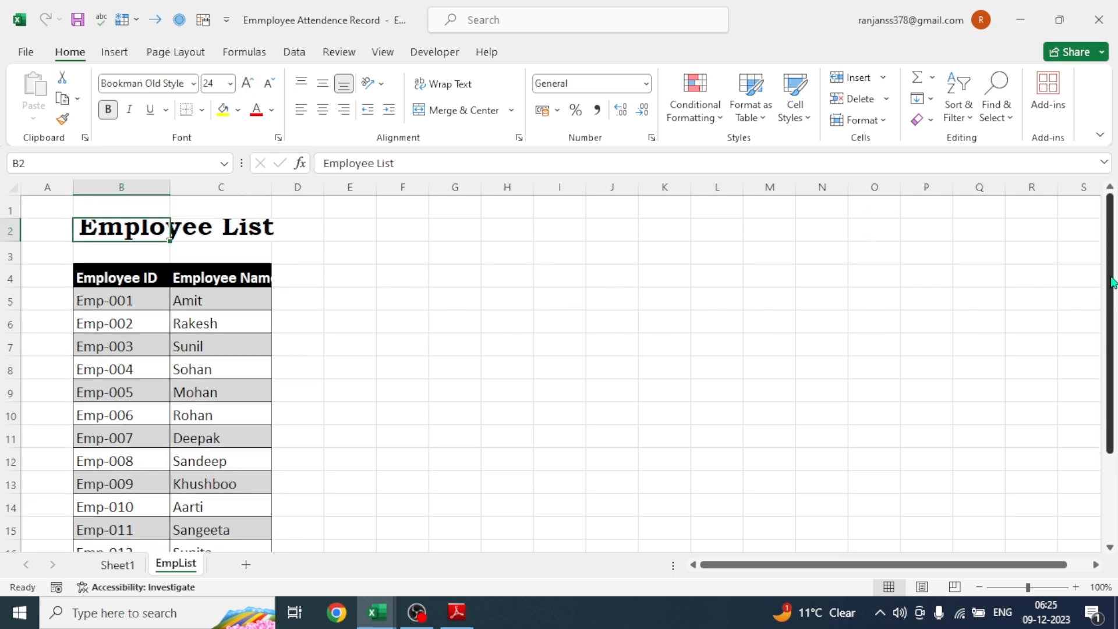
left_click(560, 385)
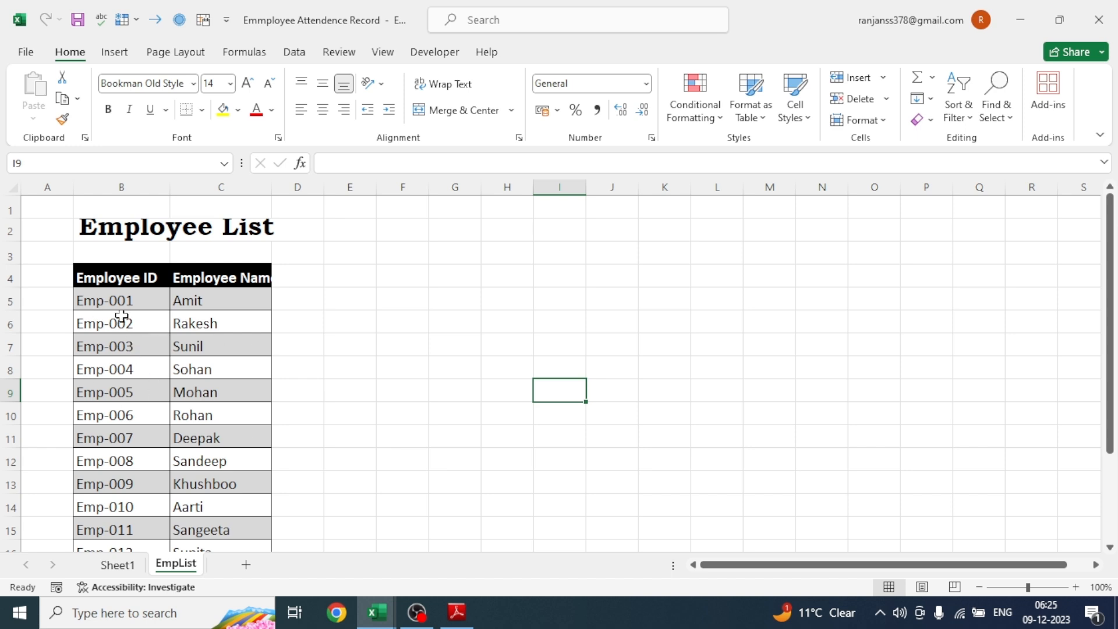
left_click(132, 351)
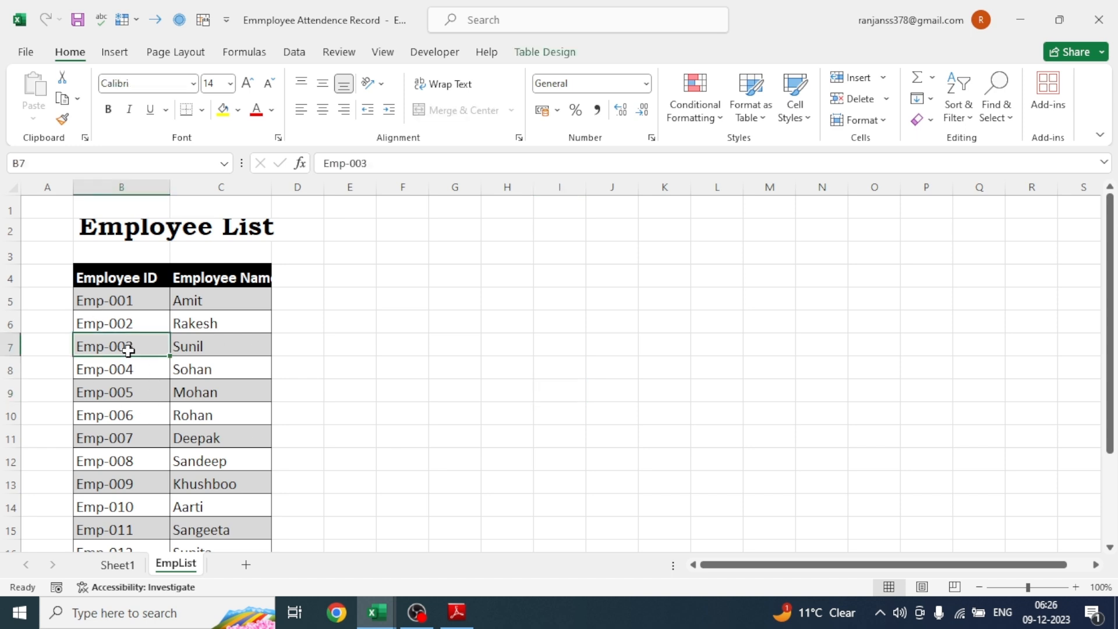
Rename the table from Table1 to a name starting 'Empl' in the Table Name box
left_click(541, 54)
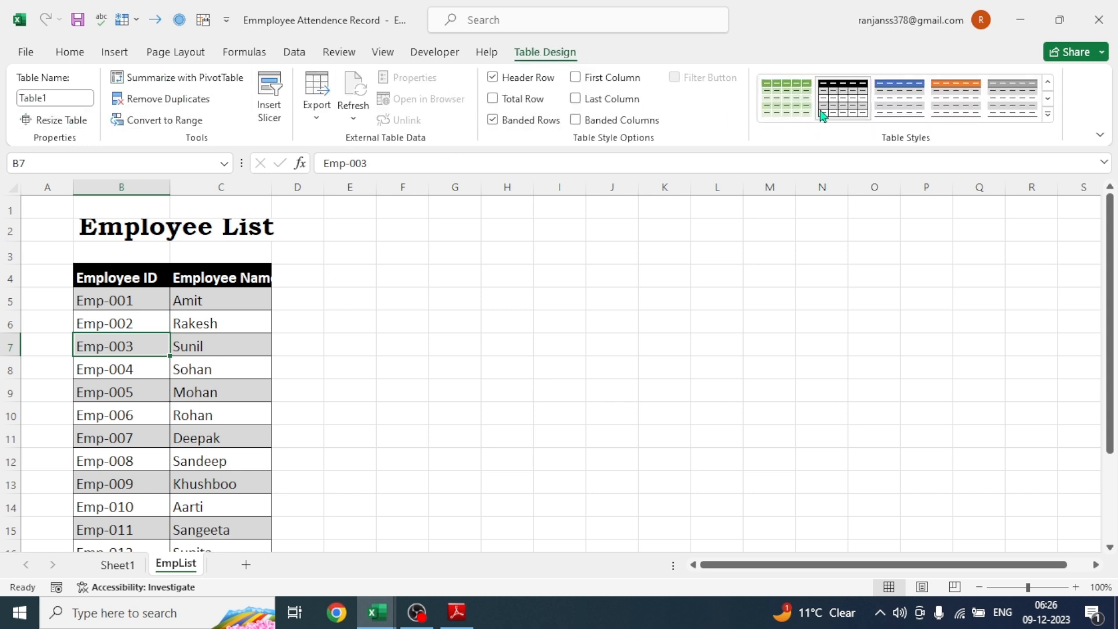
left_click(52, 105)
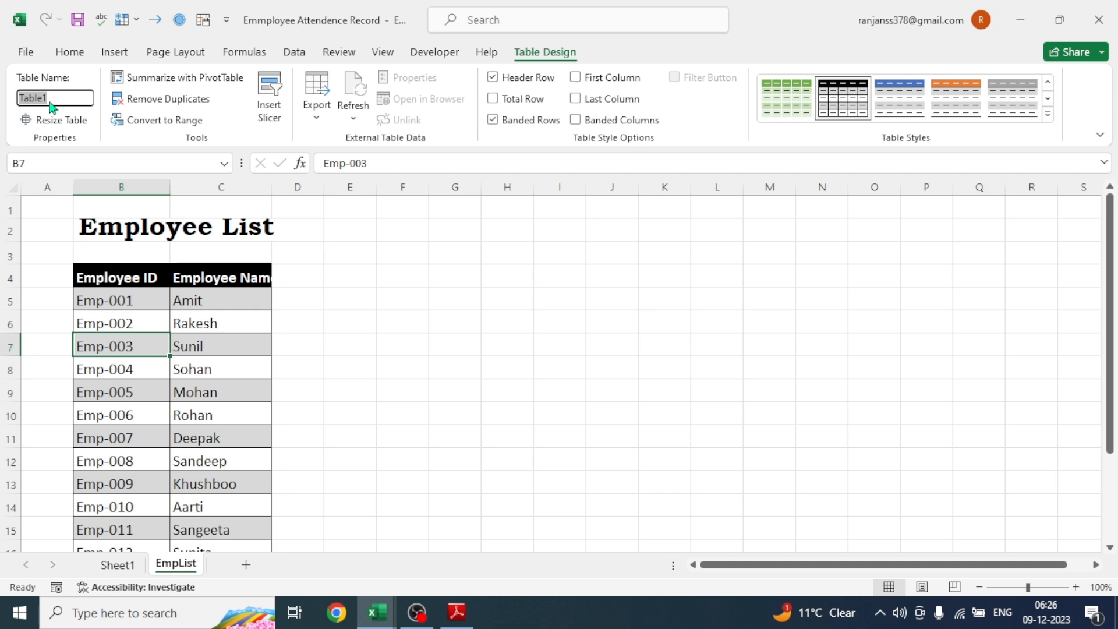
type("Empl")
left_click(403, 298)
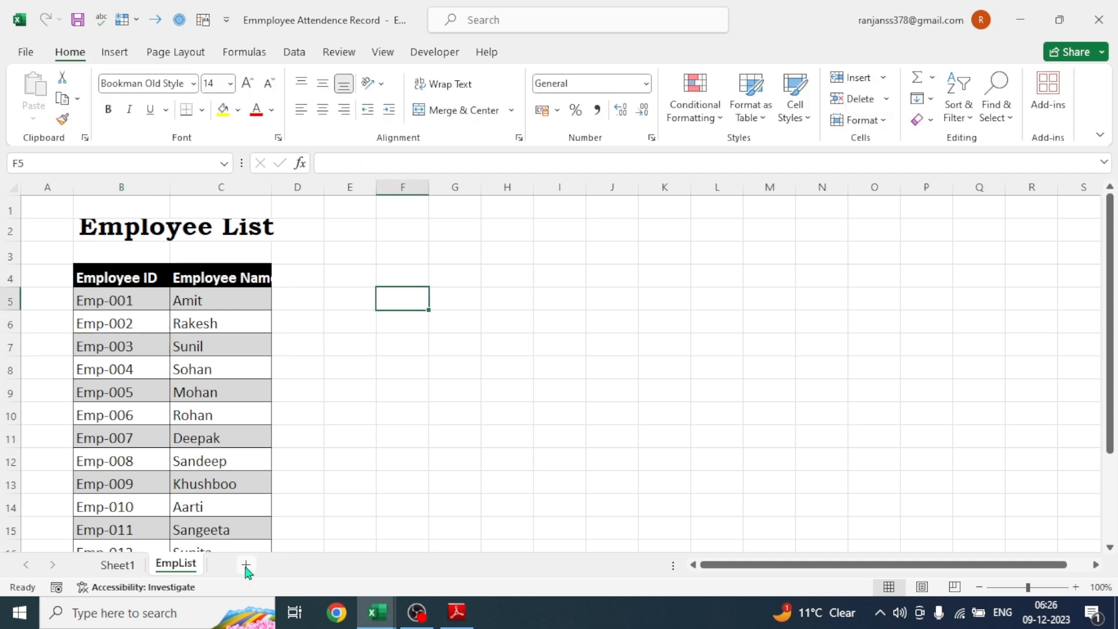
Add a new sheet and rename it 'CompanyHolidays'
left_click(245, 566)
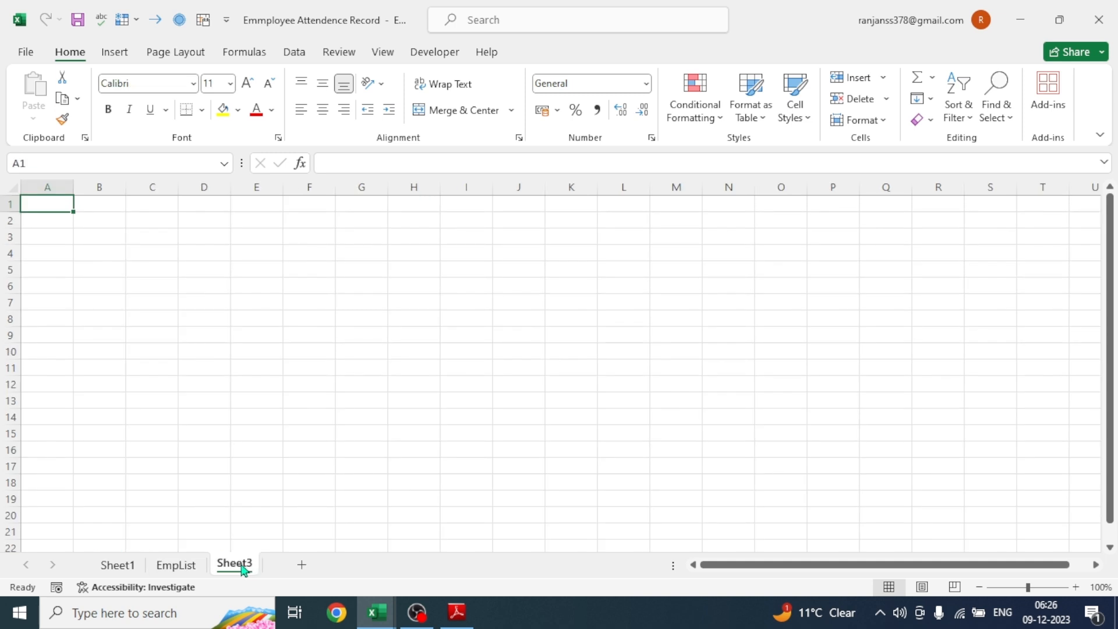
right_click(236, 570)
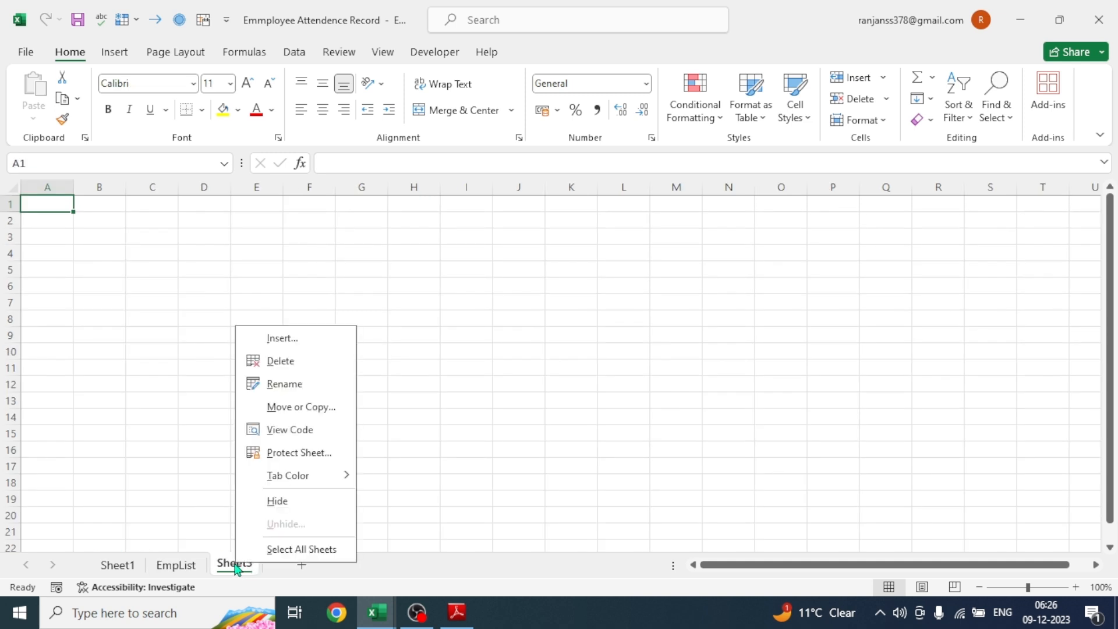
left_click(277, 385)
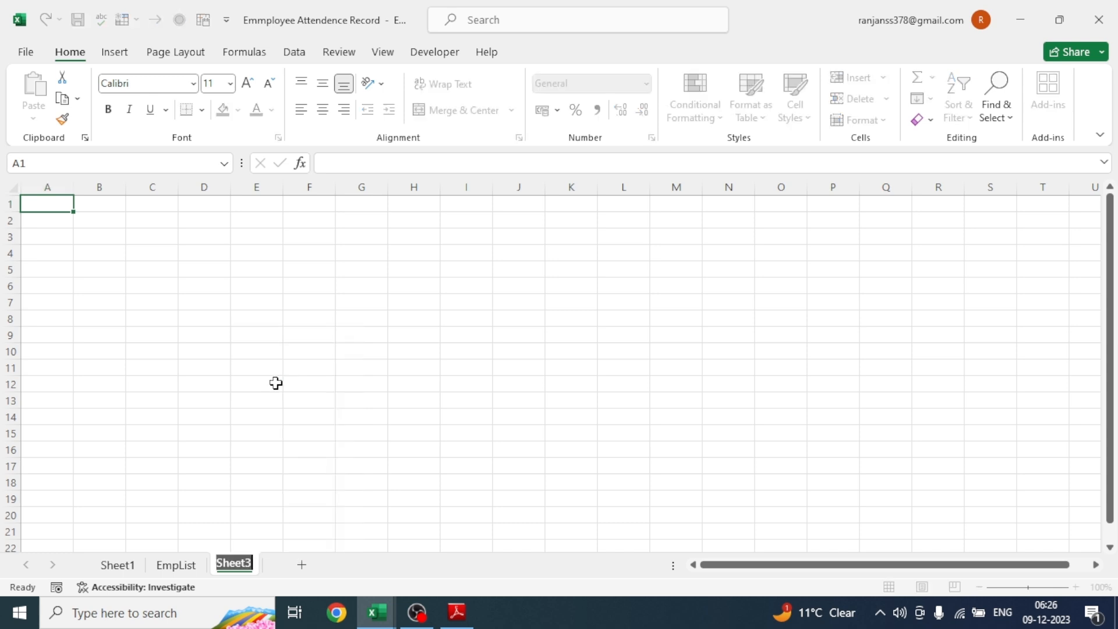
type("c")
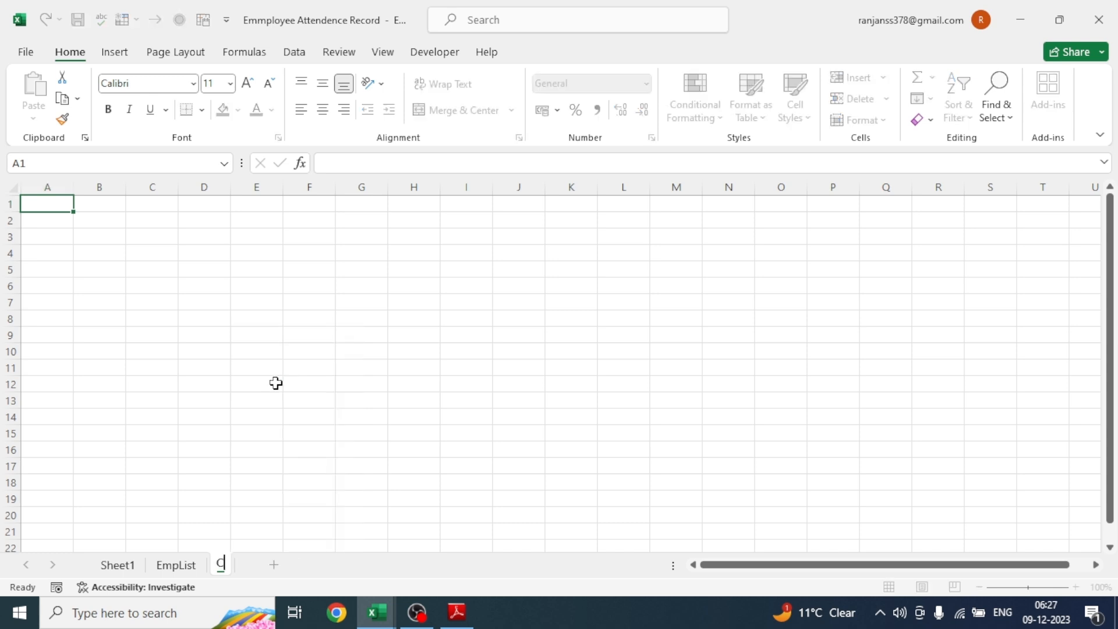
type("ompanyHolidays")
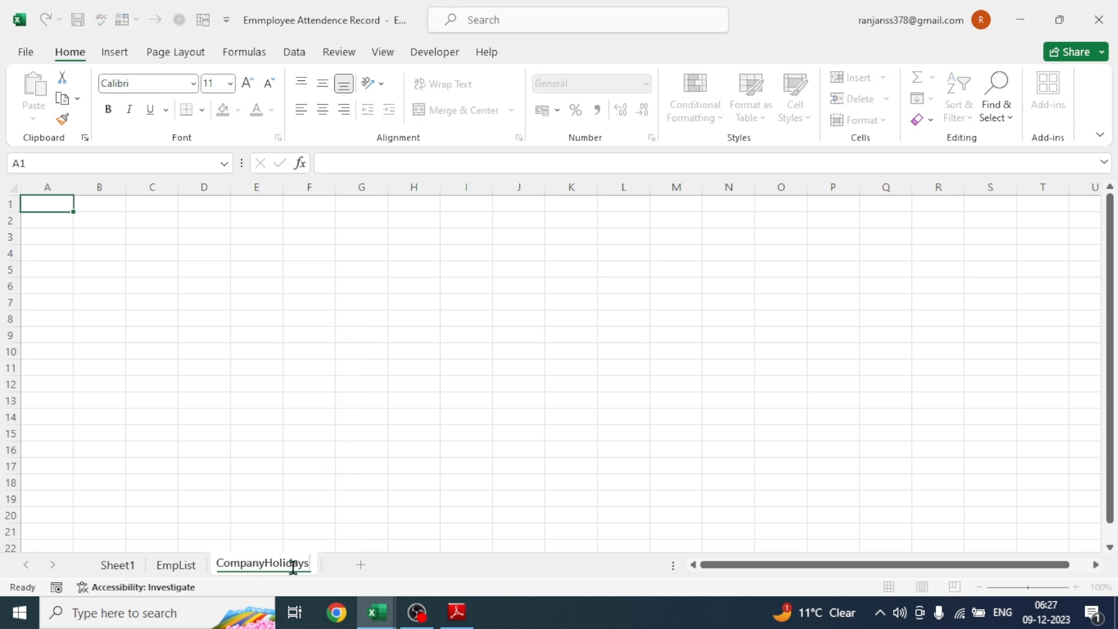
left_click(257, 385)
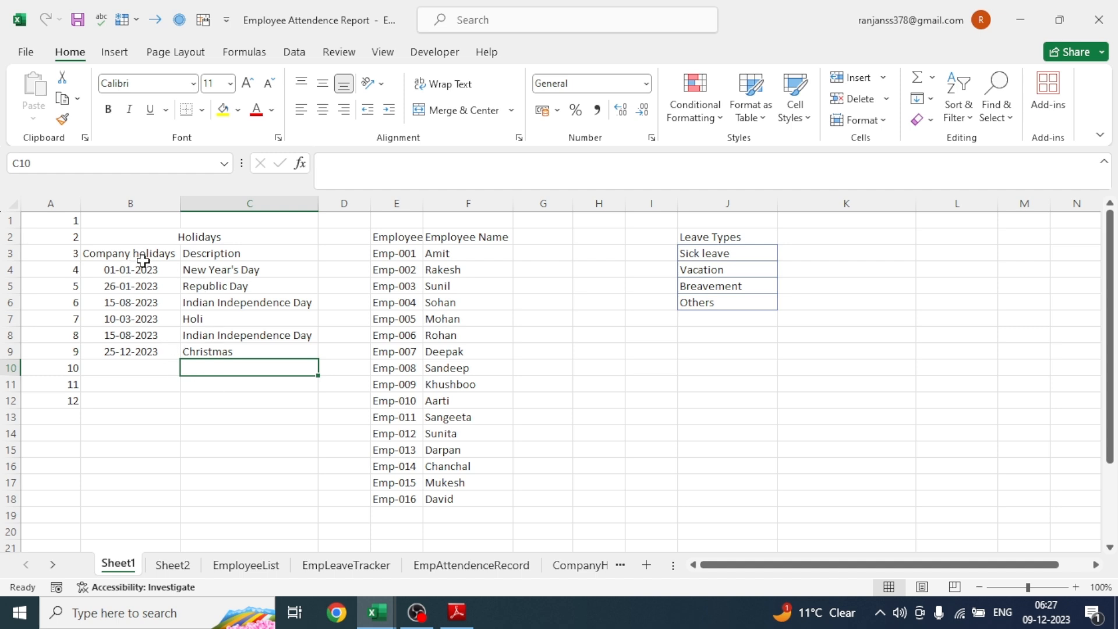
Copy the holiday list into CompanyHolidays B3:C9 and autofit columns B and C
mouse_move(102, 256)
left_mouse_down()
mouse_move(250, 282)
mouse_move(242, 347)
left_mouse_up()
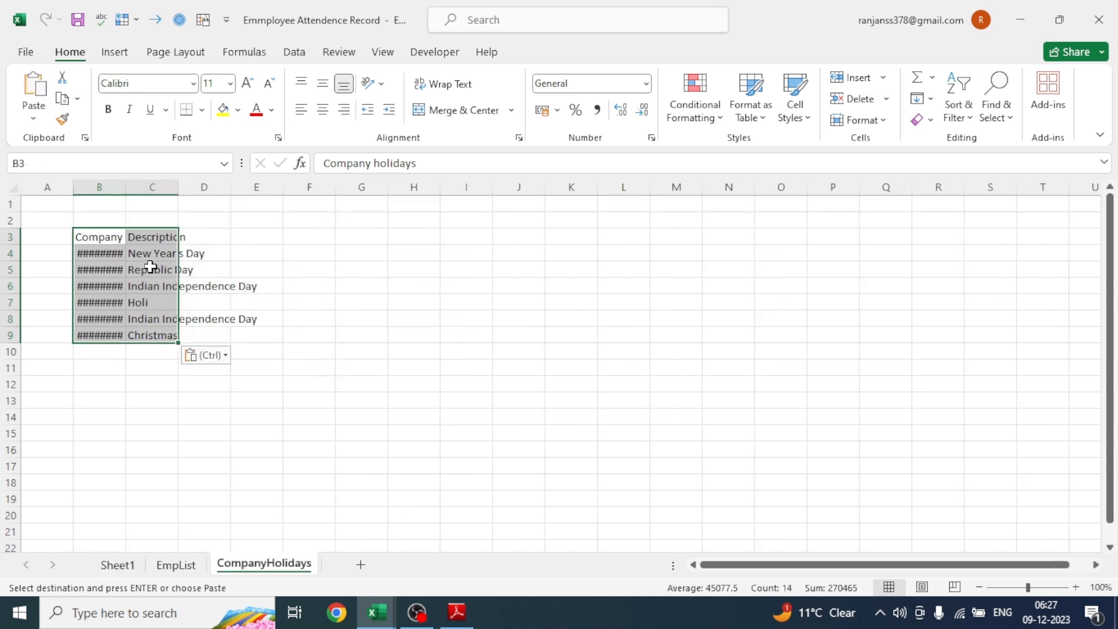
left_click_drag(123, 188, 124, 188)
double_click(123, 188)
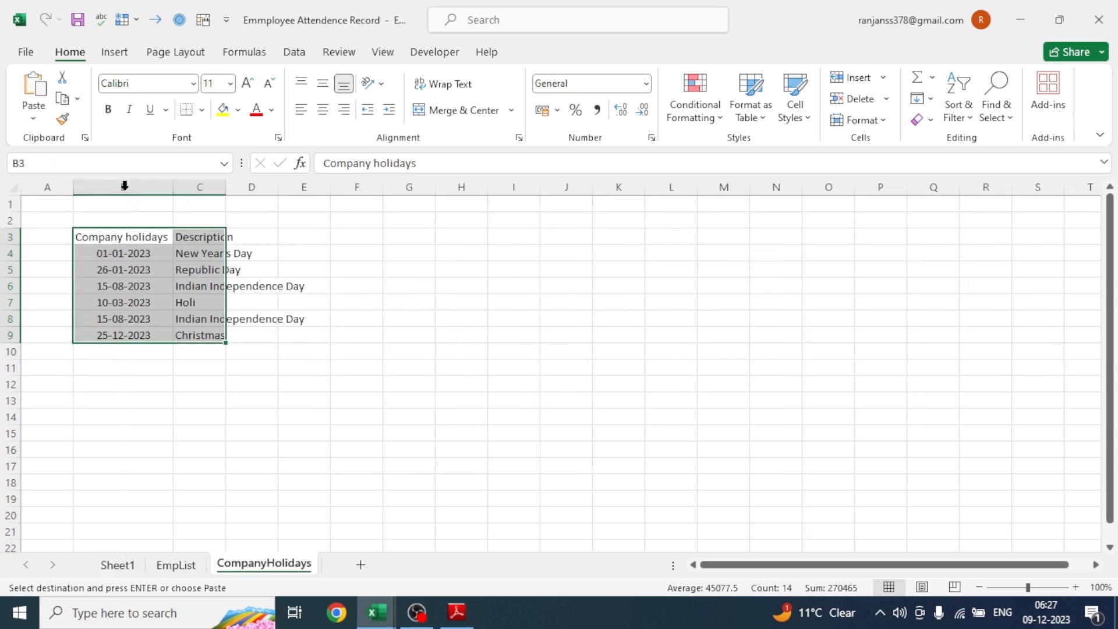
double_click(223, 188)
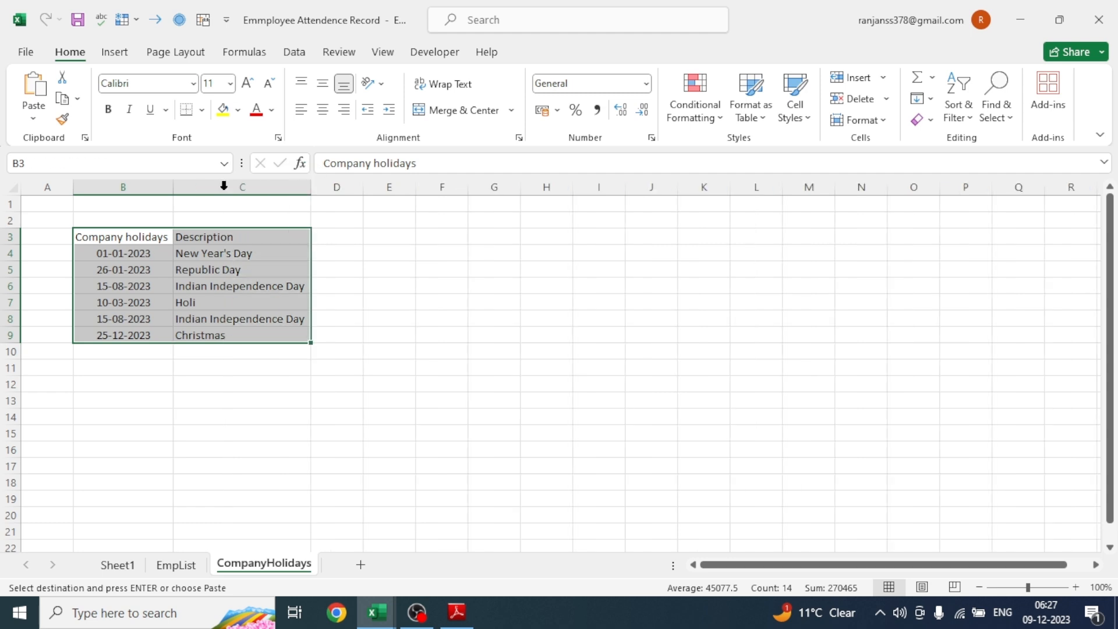
left_click(10, 187)
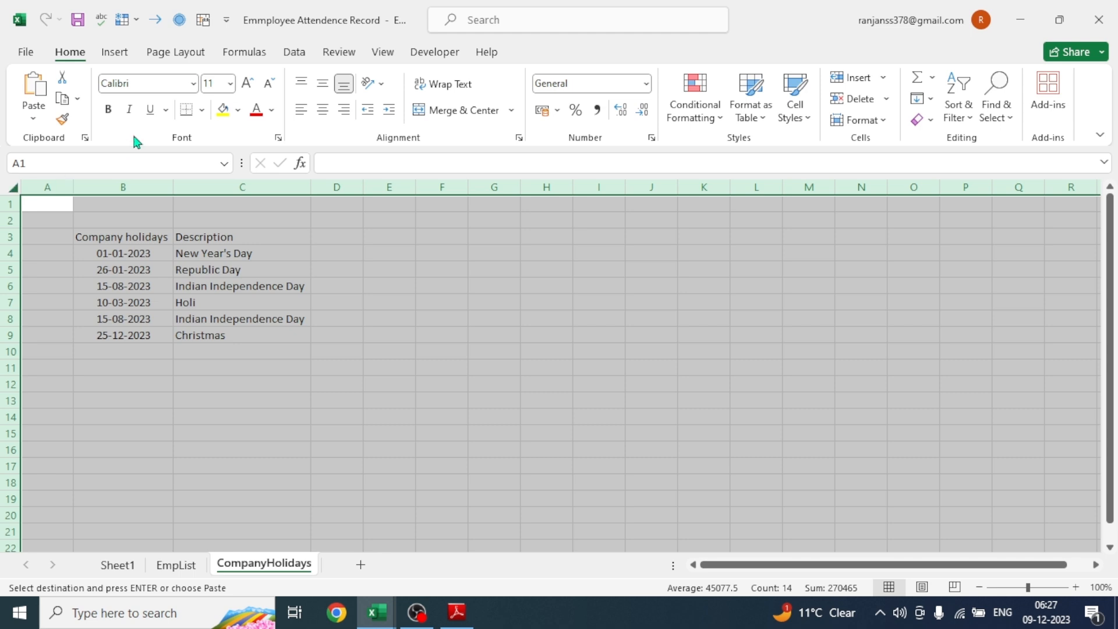
Set the CompanyHolidays sheet to Bookman Old Style size 14, refit columns, and select B3:C9
left_click(141, 84)
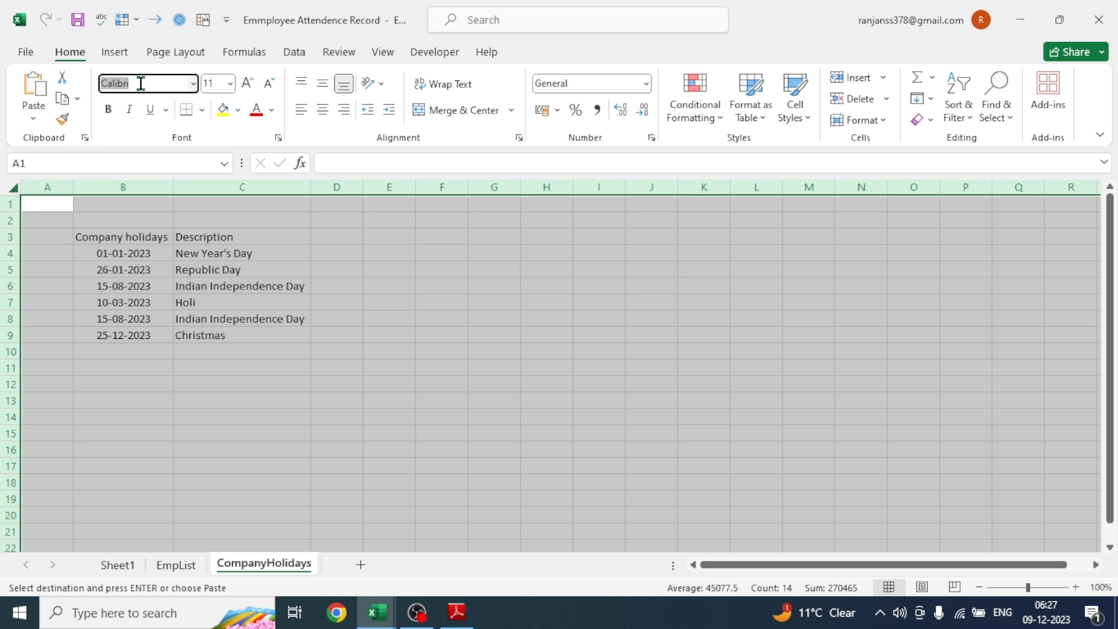
type("Bookman Old Style")
key("Return")
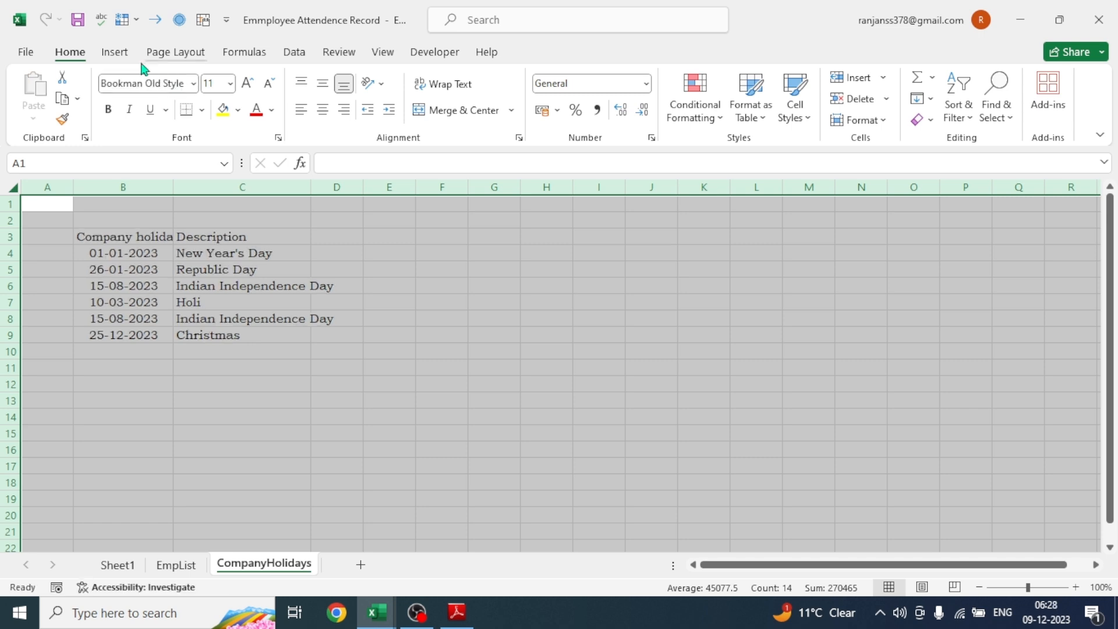
left_click_drag(170, 190, 169, 190)
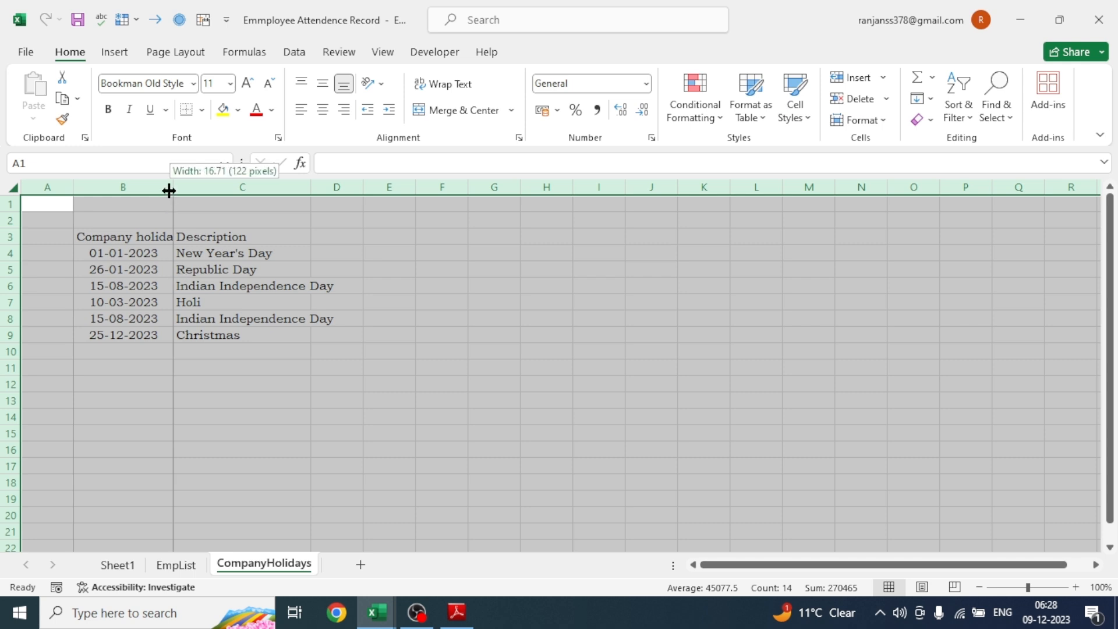
double_click(169, 191)
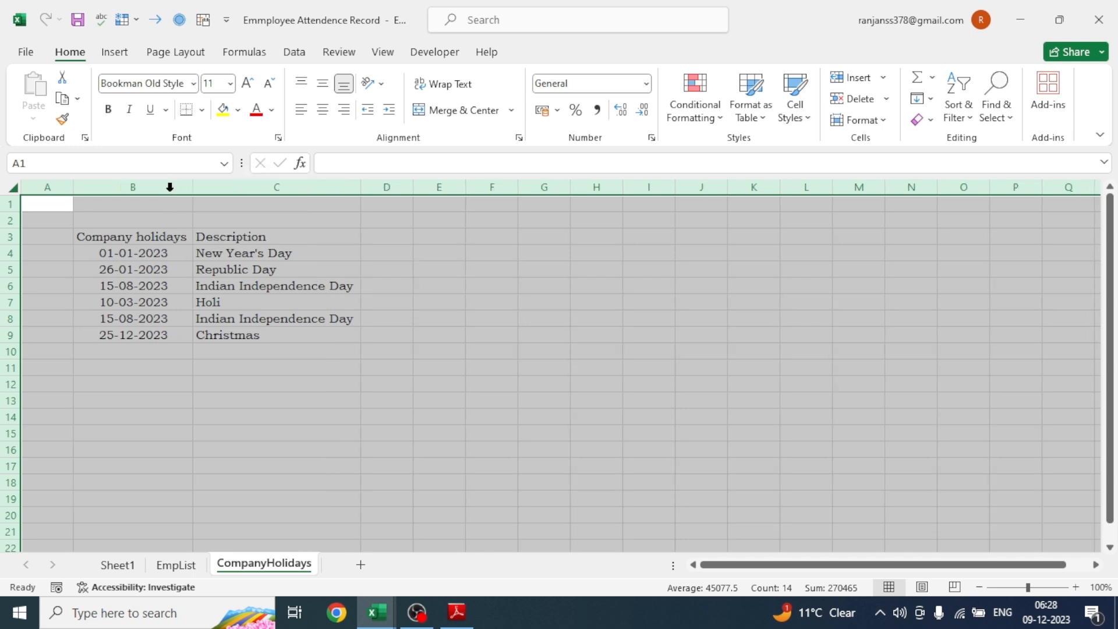
left_click(248, 86)
left_click(248, 86)
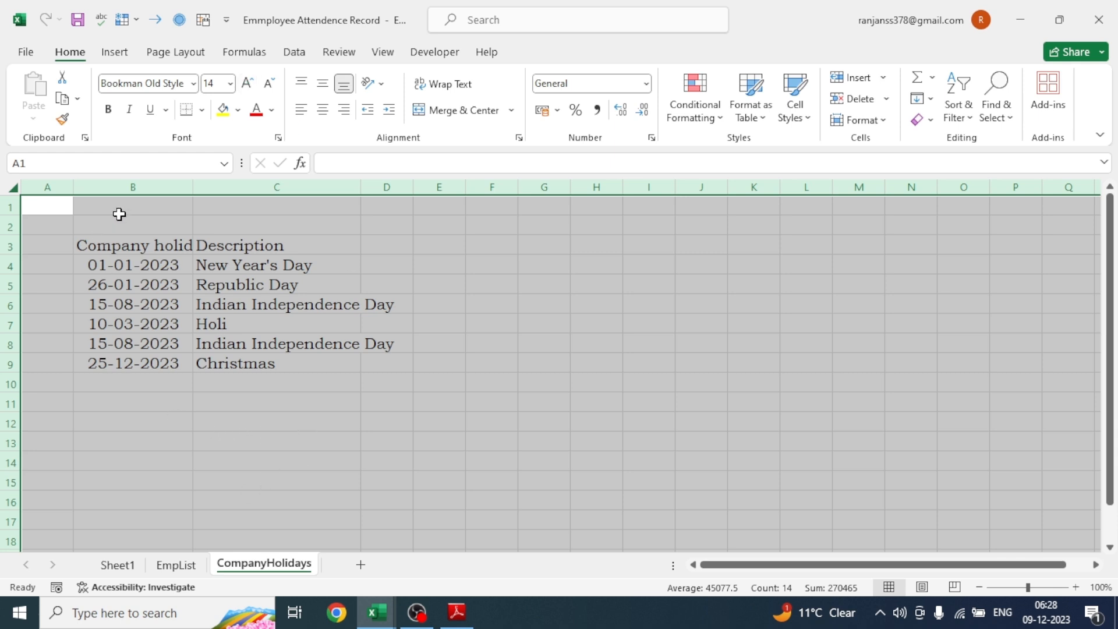
left_click(86, 245)
left_click_drag(86, 245, 257, 360)
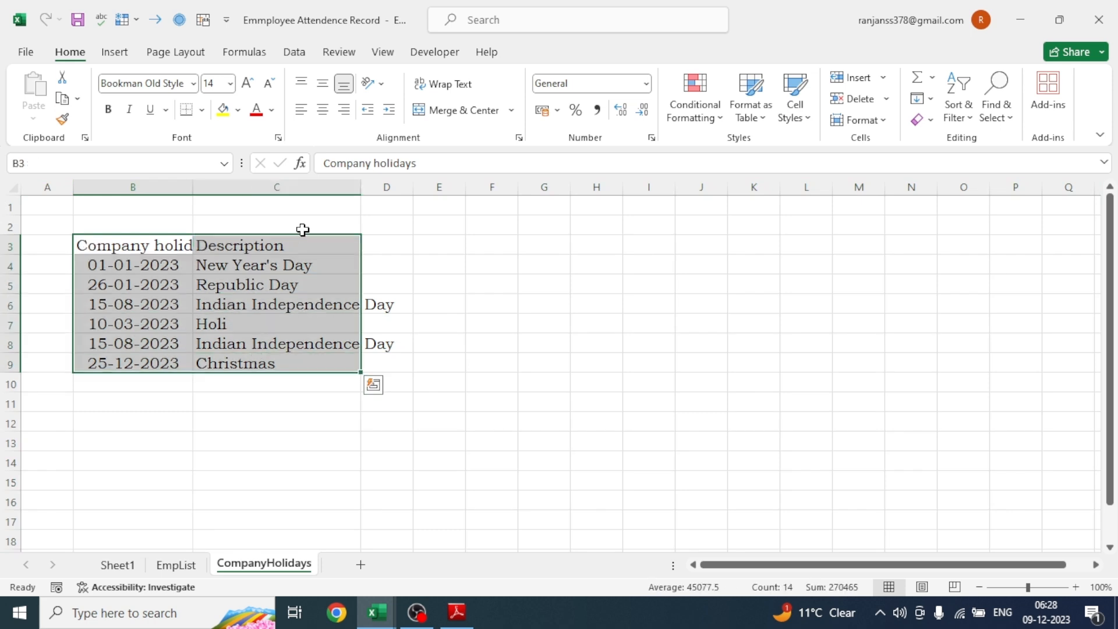
Convert the holiday list into a table with headers, styled Table Style Medium 15
key("ctrl+t")
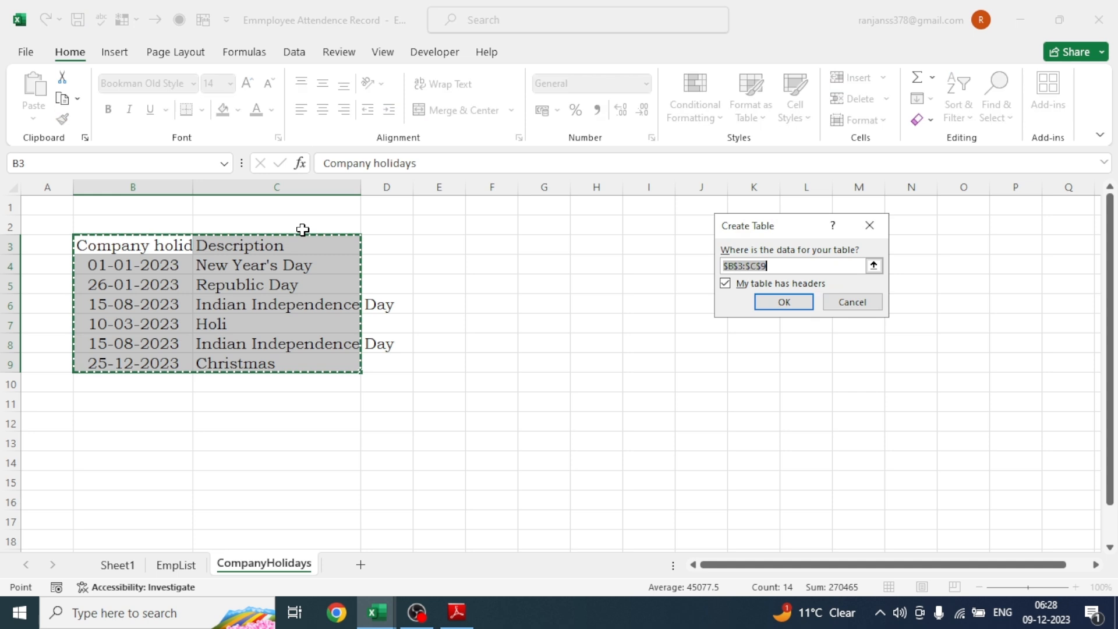
left_click(781, 302)
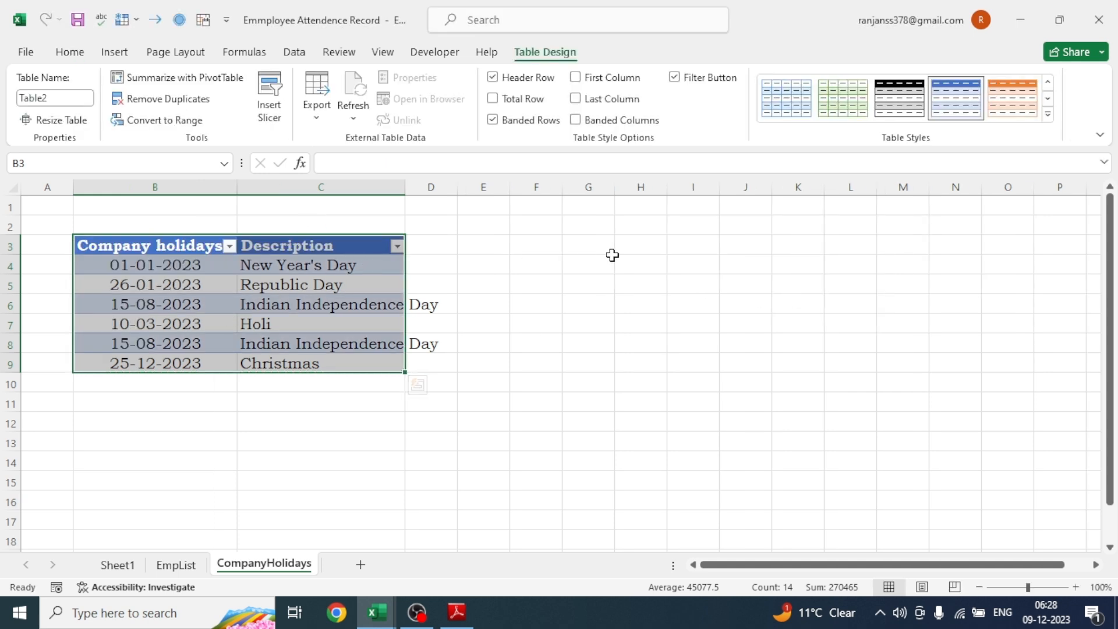
left_click(1047, 118)
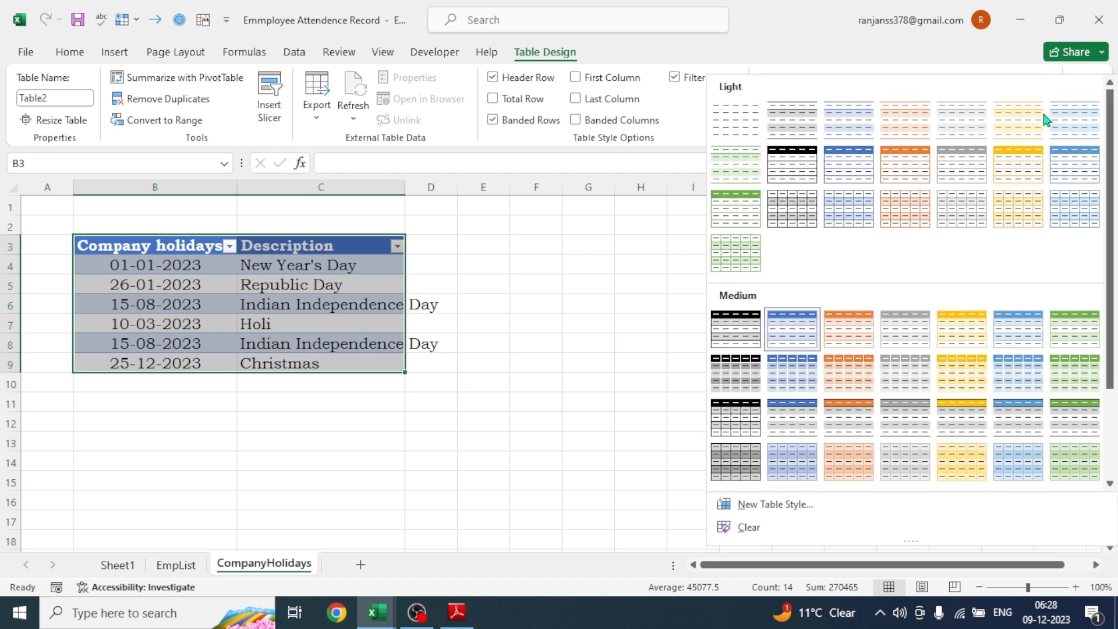
left_click(734, 430)
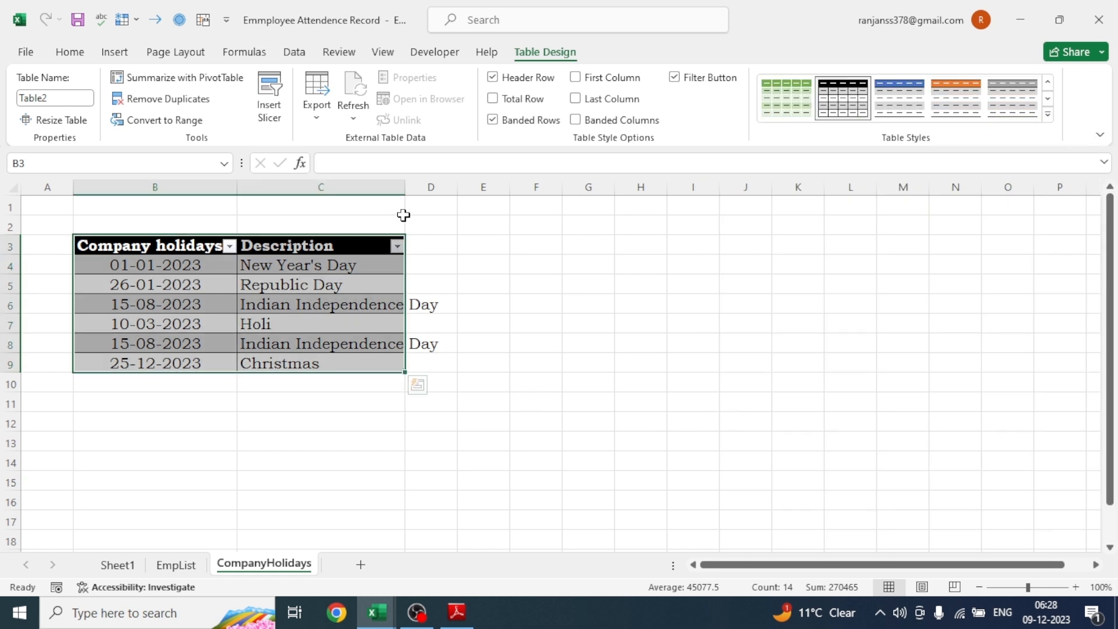
Widen column C to fit the descriptions and make every row of the sheet taller
left_click_drag(401, 190, 447, 191)
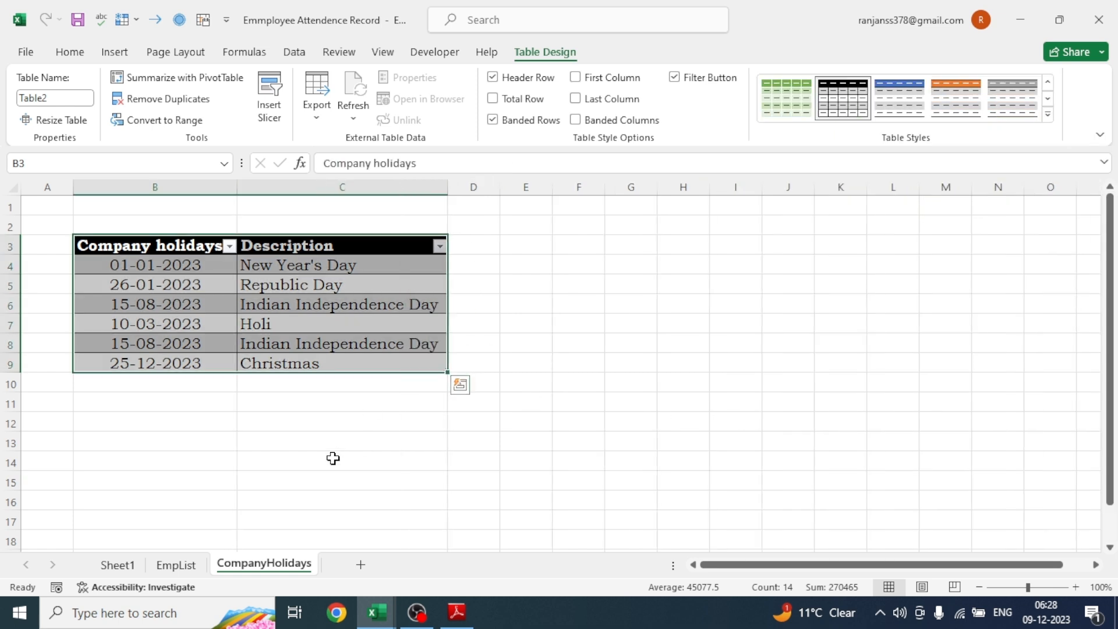
left_click(12, 187)
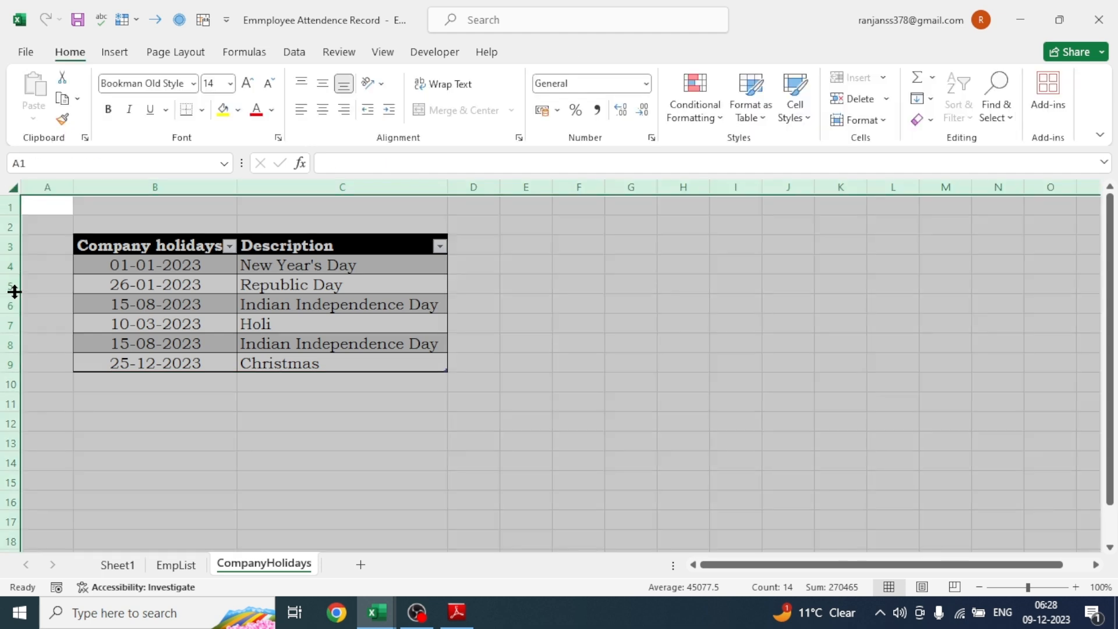
left_click_drag(15, 292, 14, 298)
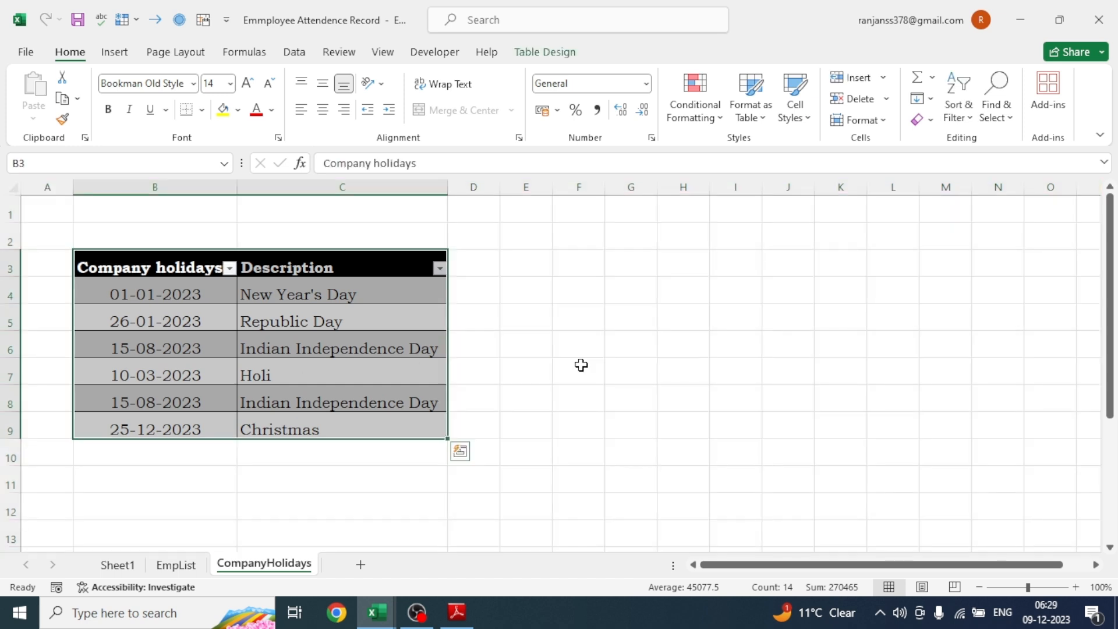
Toggle Filter on and off so the holidays table header shows no filter arrows
key("ctrl+shift+l")
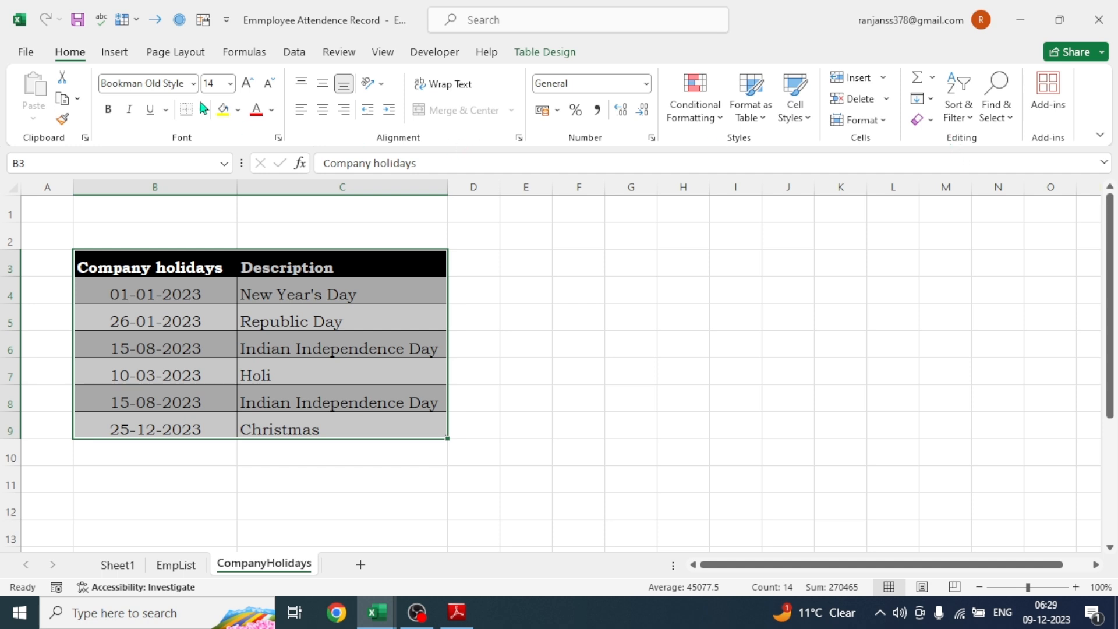
left_click(972, 120)
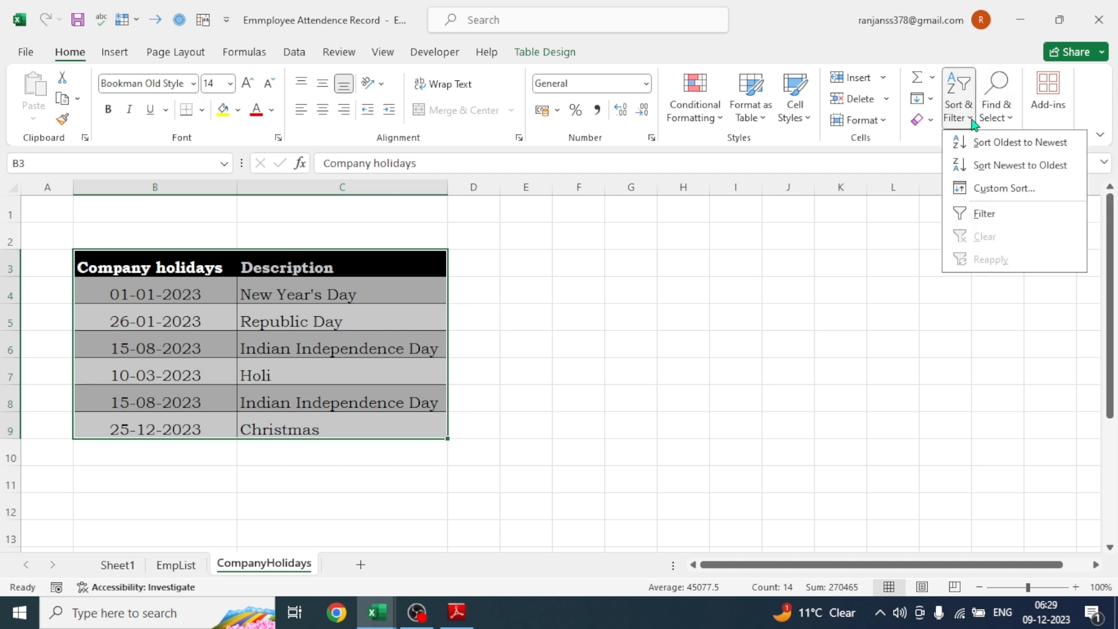
left_click(979, 216)
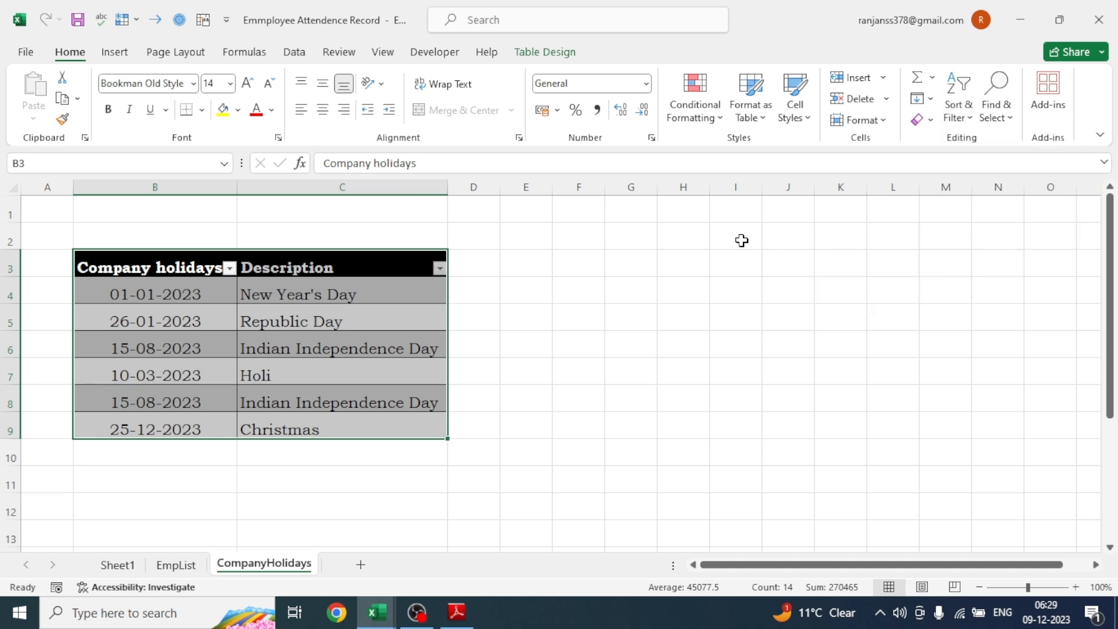
left_click(969, 117)
left_click(980, 220)
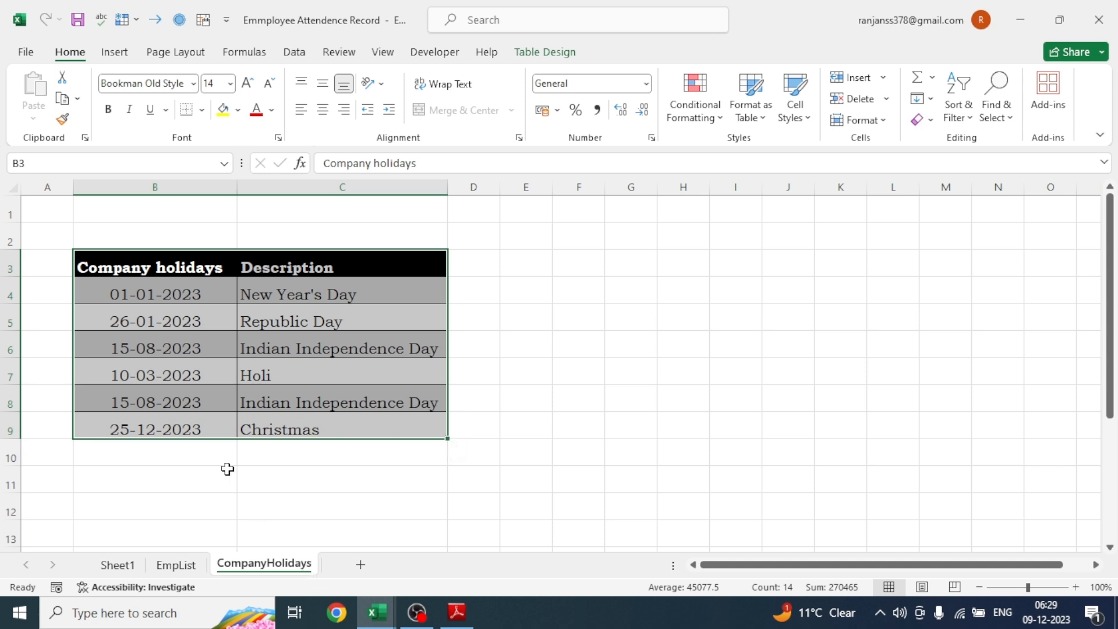
Type the 'Company Holidays' title in B2 and enlarge it to 48 pt
left_click(127, 229)
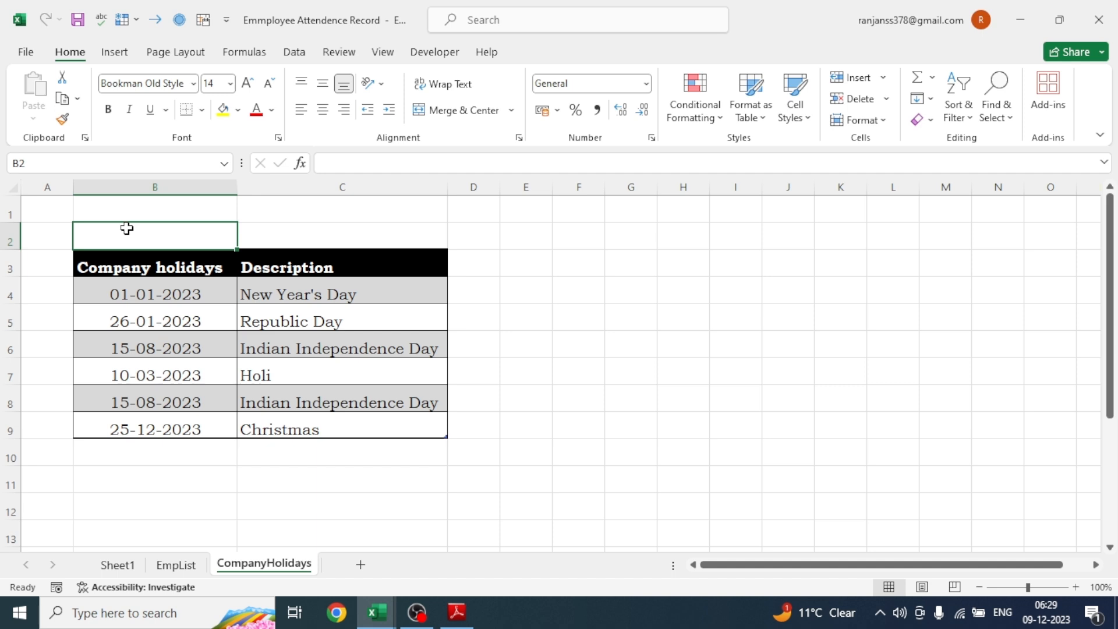
type("Co")
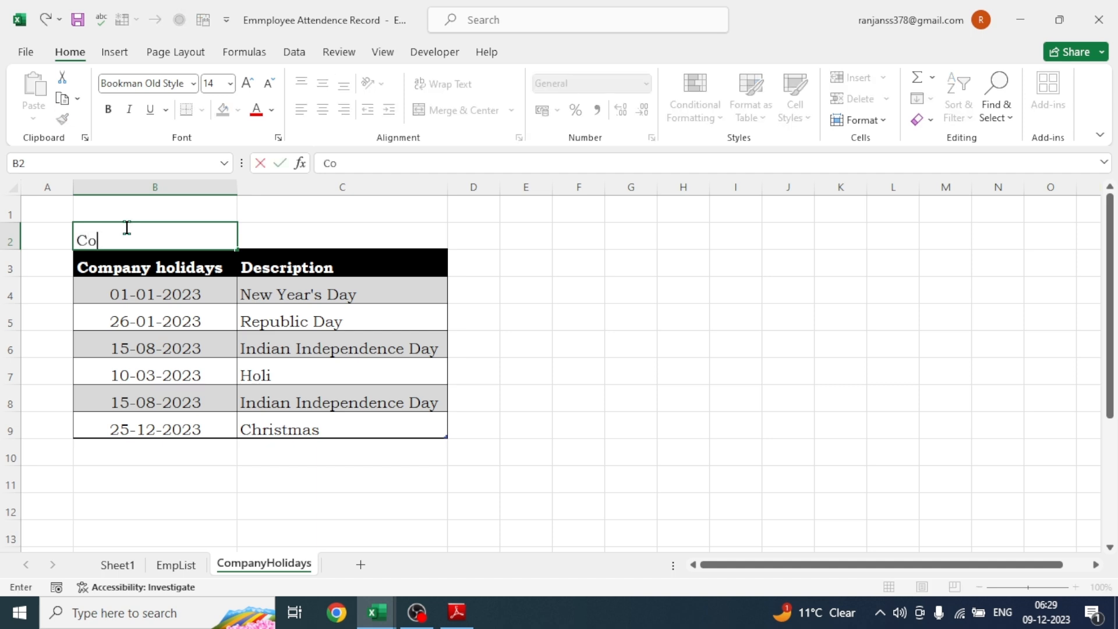
type("mpany Holidays")
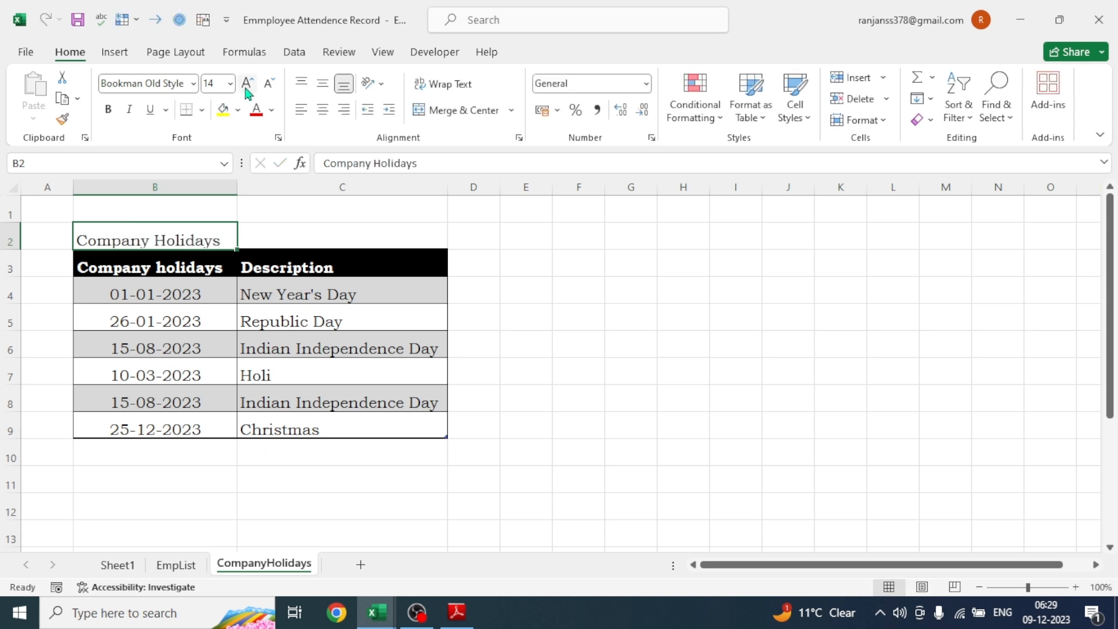
left_click(247, 87)
double_click(247, 86)
triple_click(246, 86)
double_click(246, 86)
left_click(246, 86)
Make the title bold and shrink it to 28 pt
left_click(108, 109)
left_click(634, 354)
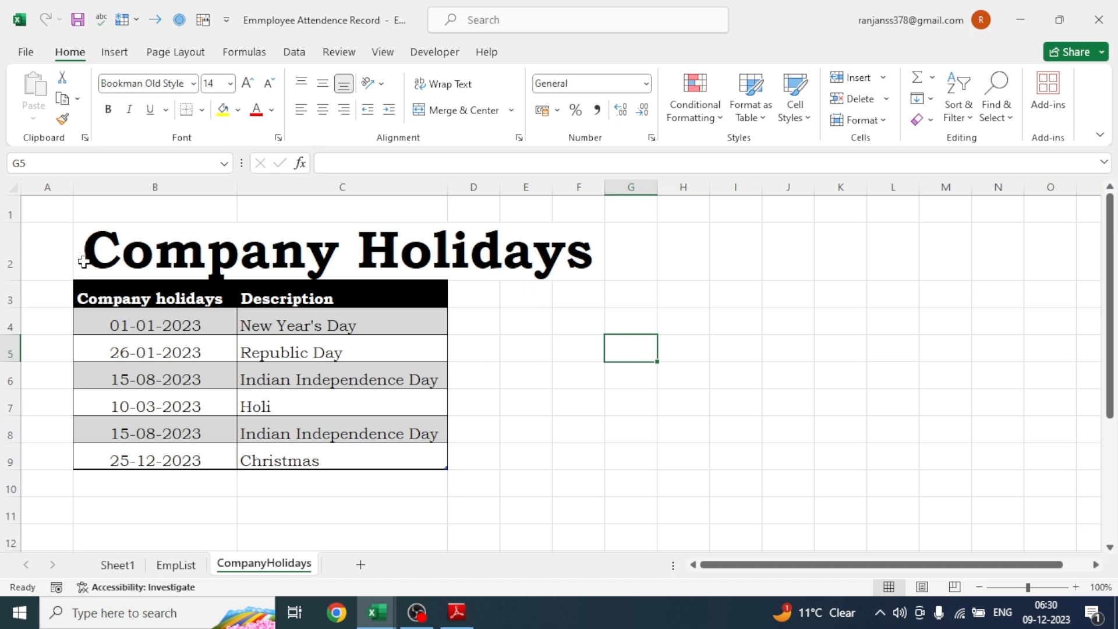
left_click(112, 258)
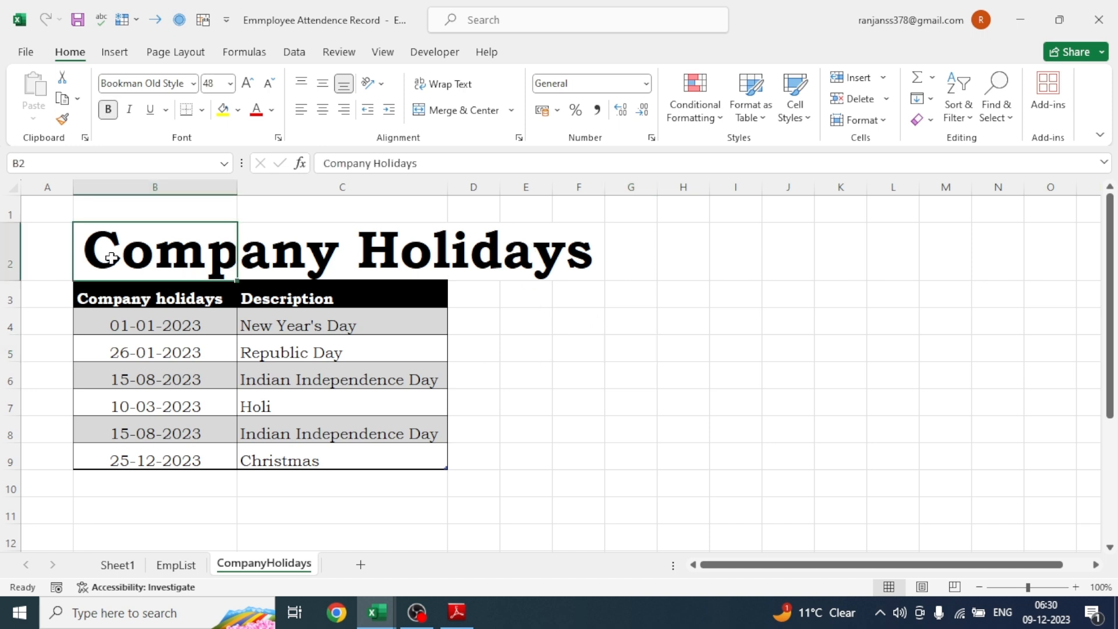
left_click(269, 84)
left_click(271, 86)
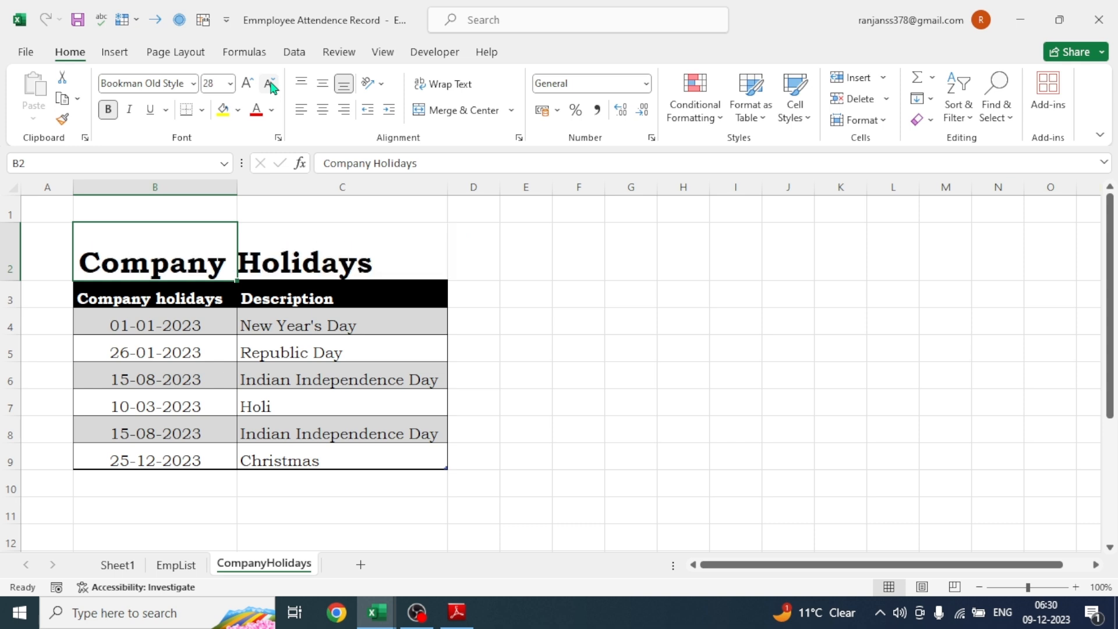
double_click(574, 337)
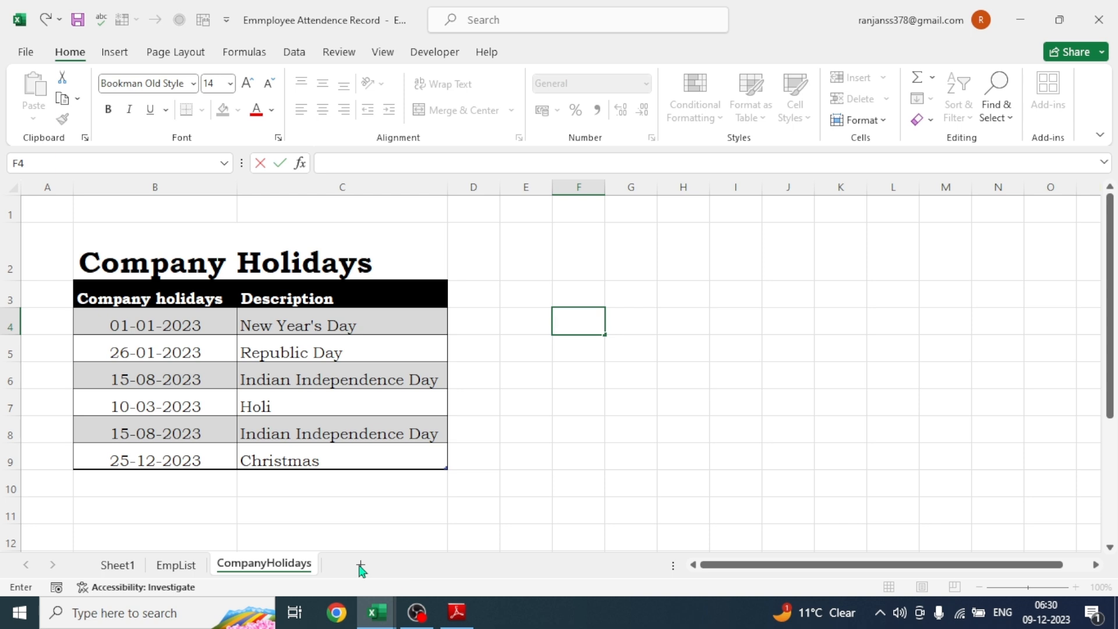
Add a sheet named 'Leave Types' and copy the leave types list from column J
left_click(443, 531)
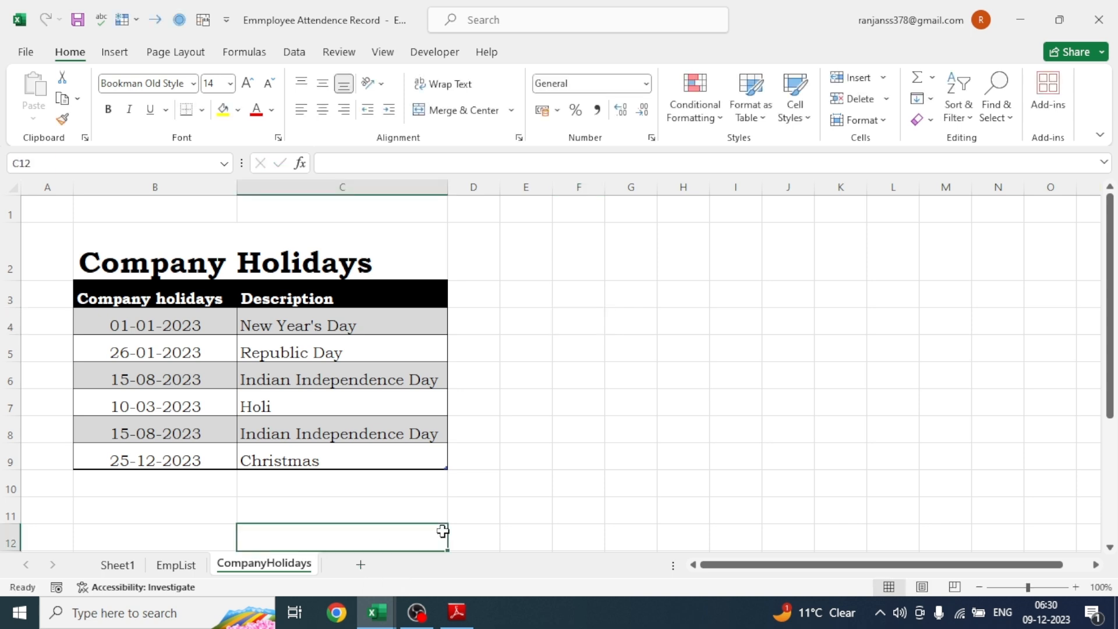
left_click(363, 565)
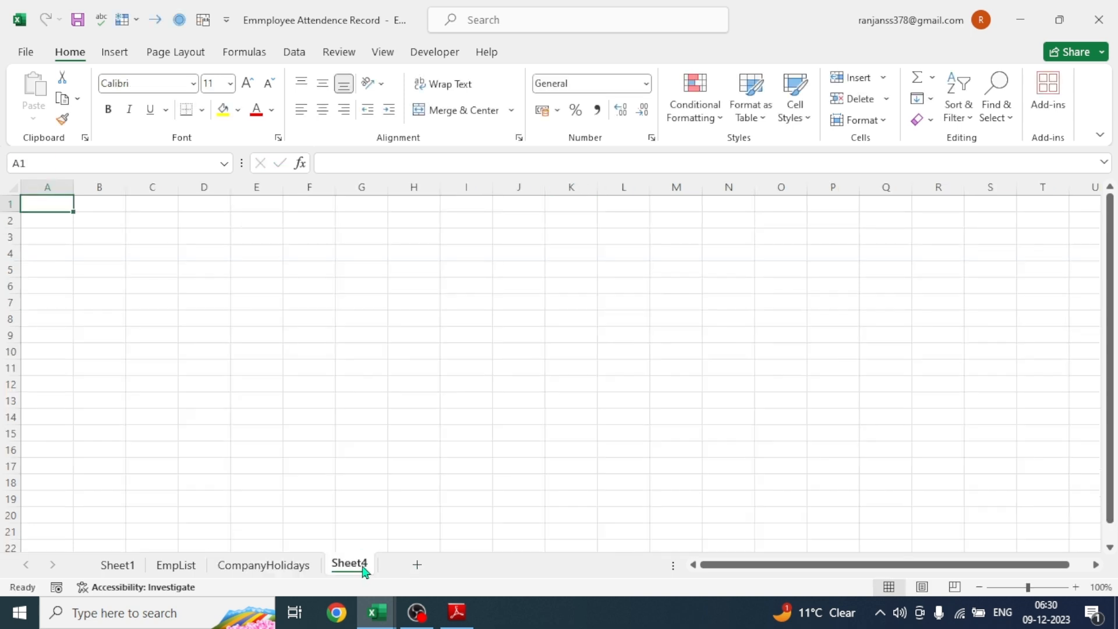
right_click(353, 570)
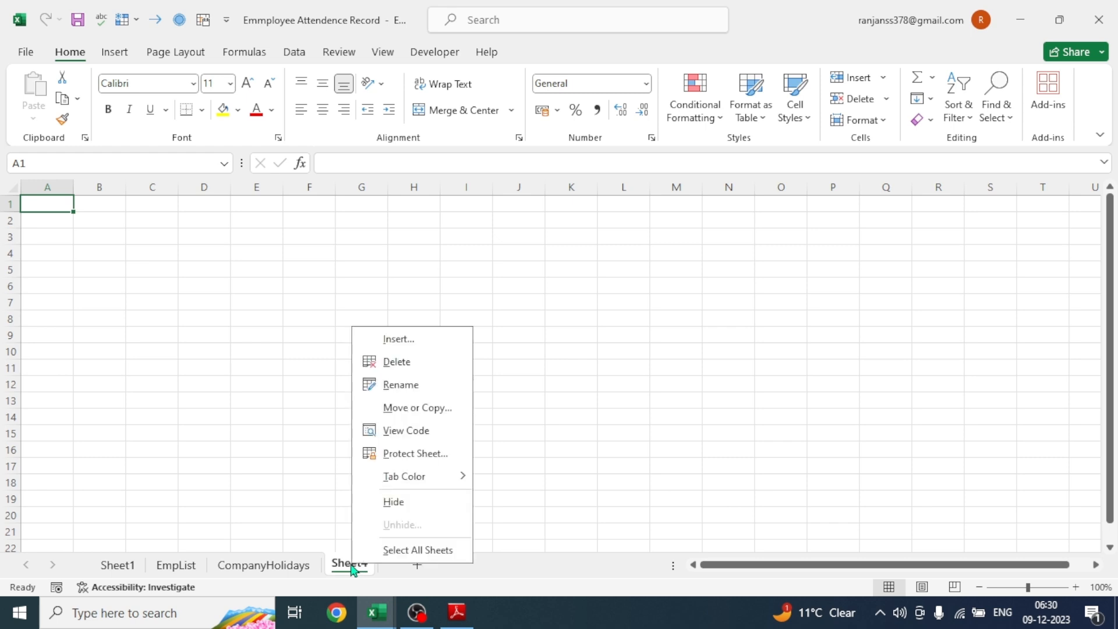
left_click(401, 386)
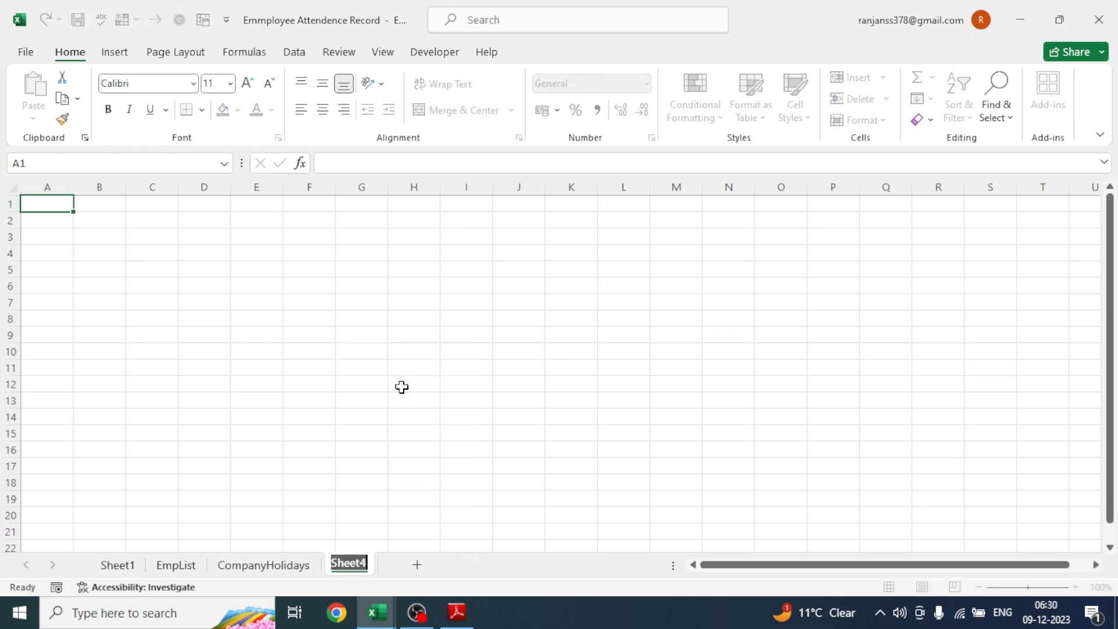
key("BackSpace")
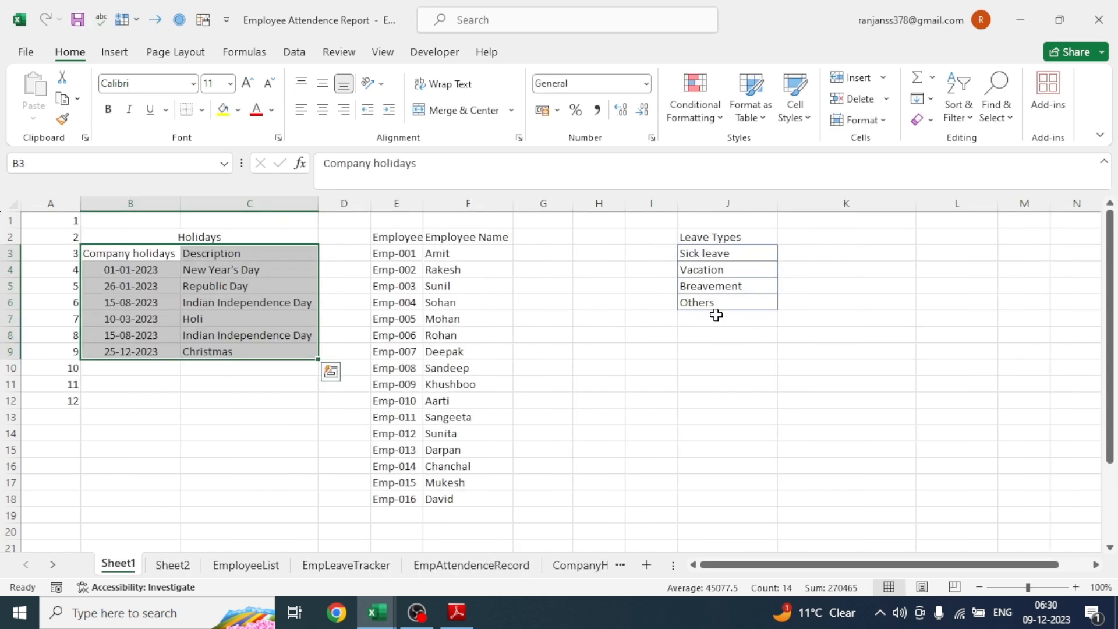
left_click_drag(699, 236, 702, 295)
key("ctrl+c")
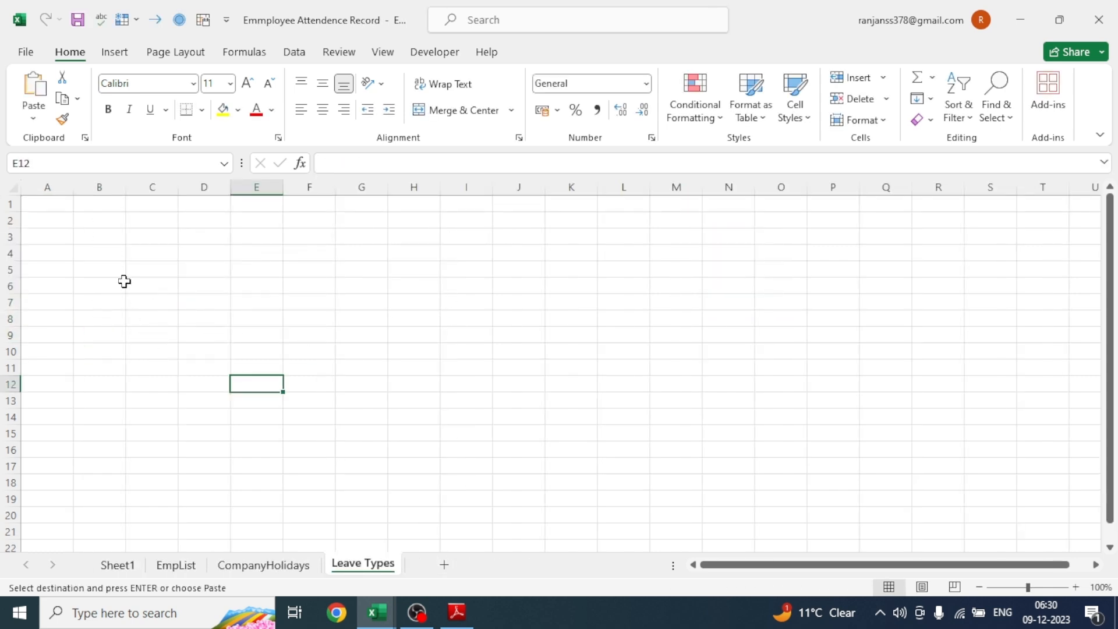
Paste the leave types at B3 and autofit column B
left_click(95, 236)
key("ctrl+v")
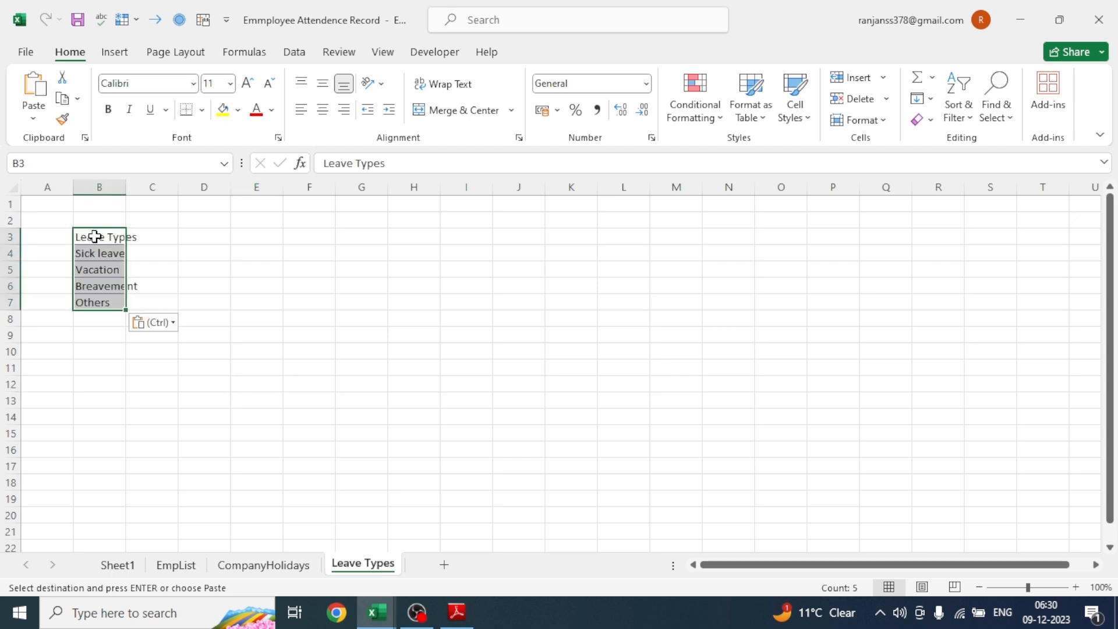
double_click(126, 187)
left_click(211, 365)
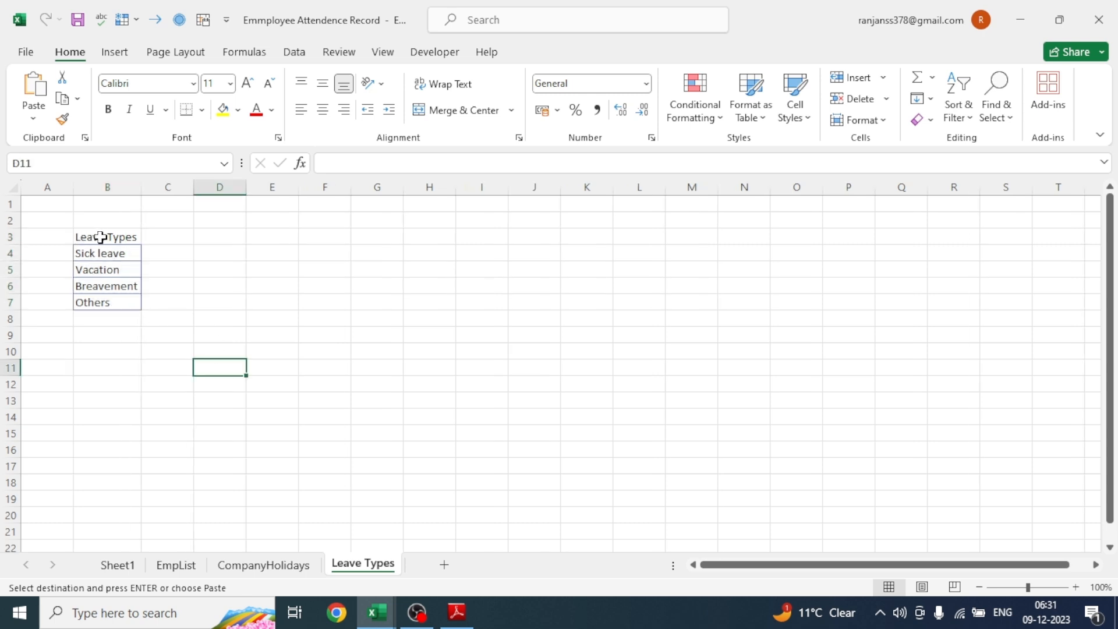
Turn B3:B7 into a table with headers in a black-header Medium style
left_click_drag(101, 237, 105, 301)
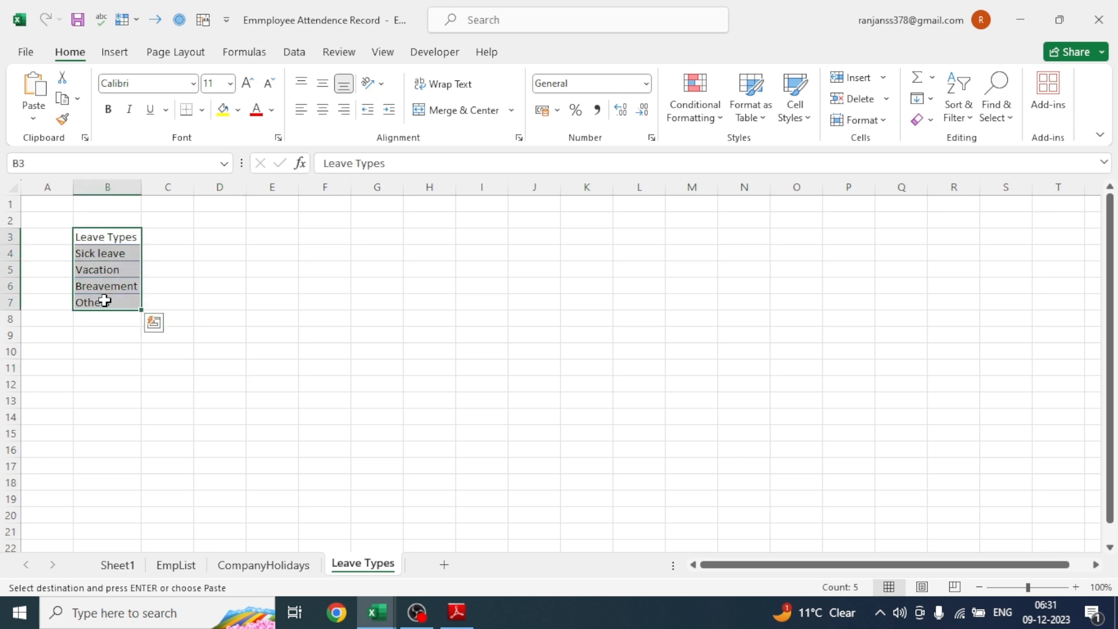
key("ctrl+t")
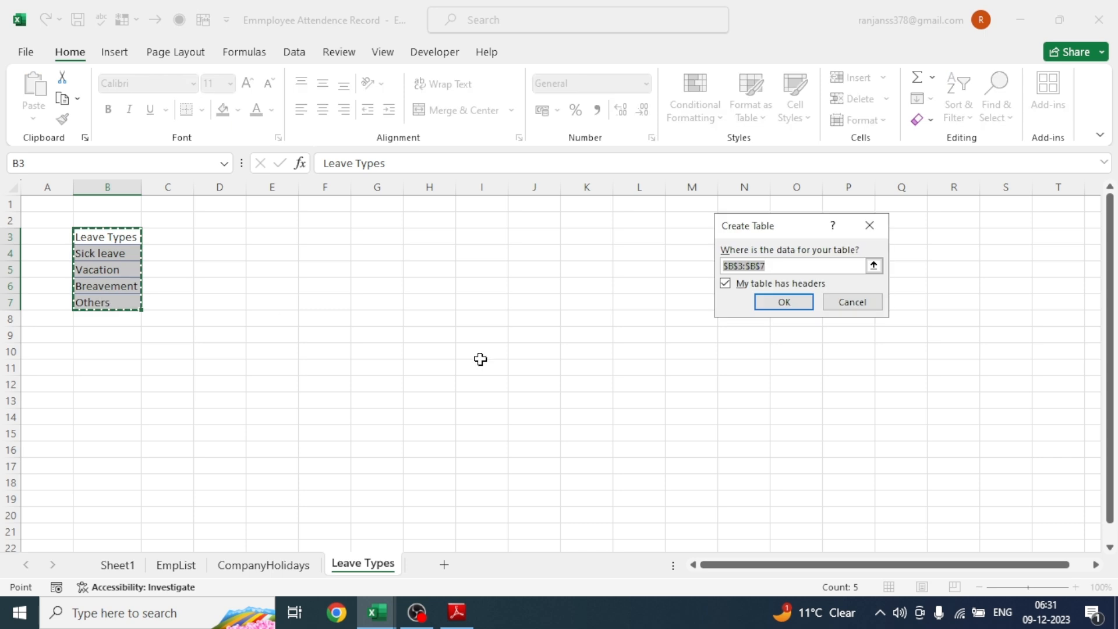
left_click(785, 303)
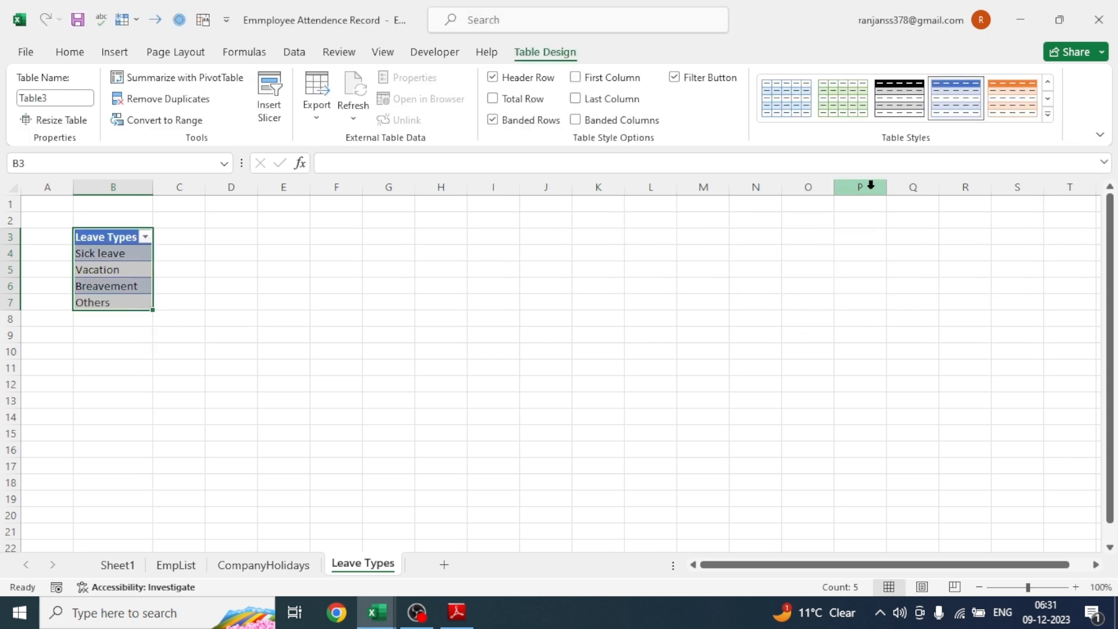
left_click(1049, 118)
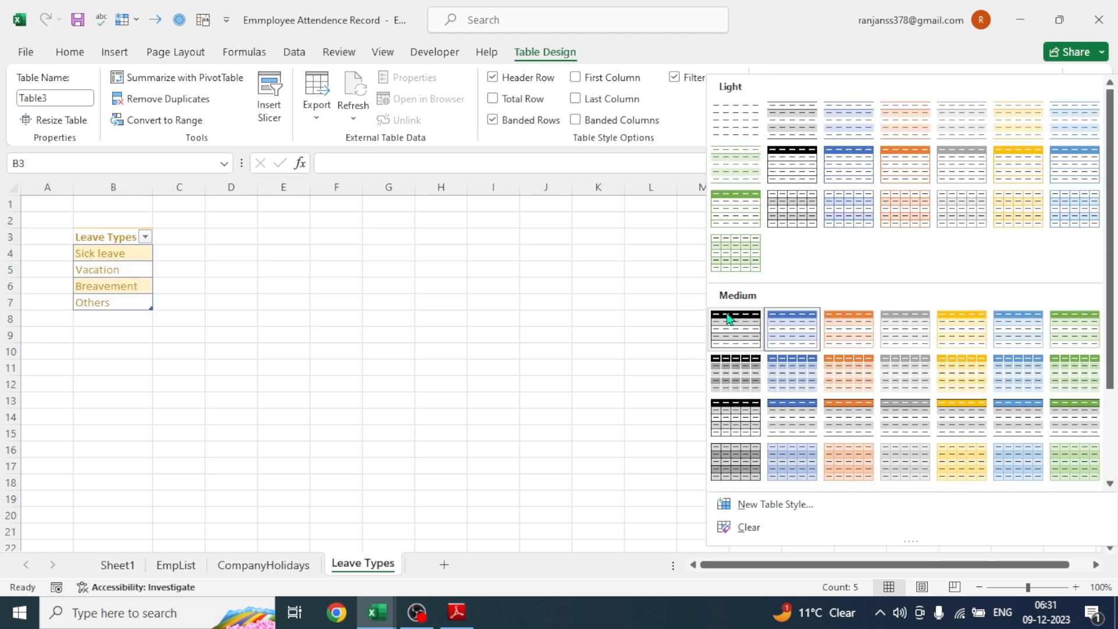
left_click(732, 419)
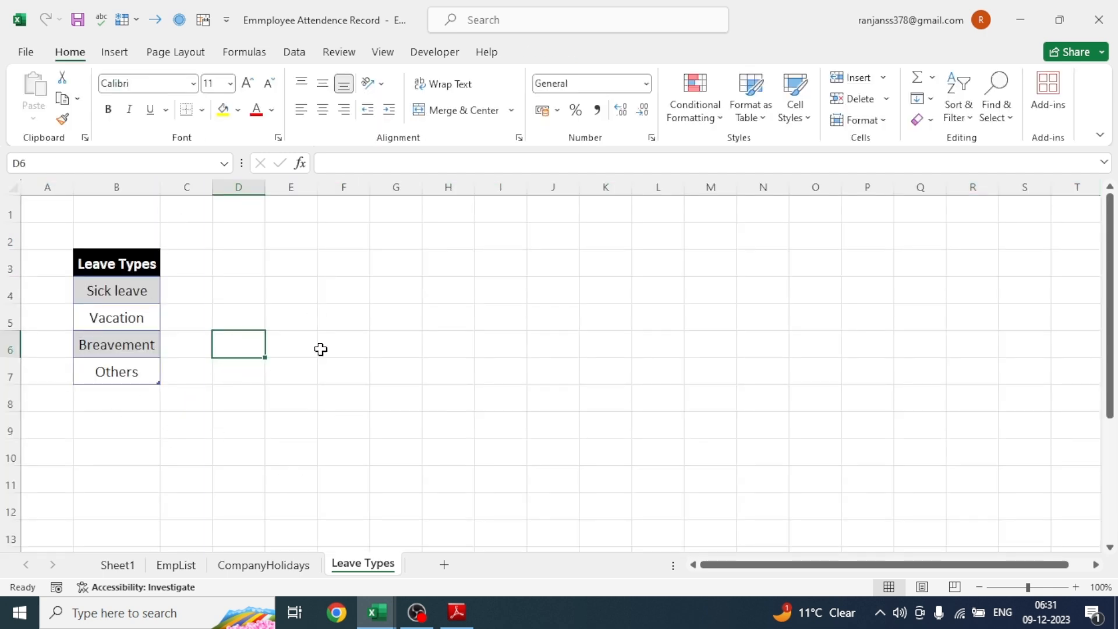
Look over the CompanyHolidays and EmpList sheets, then bring the data flow PDF forward
left_click(278, 574)
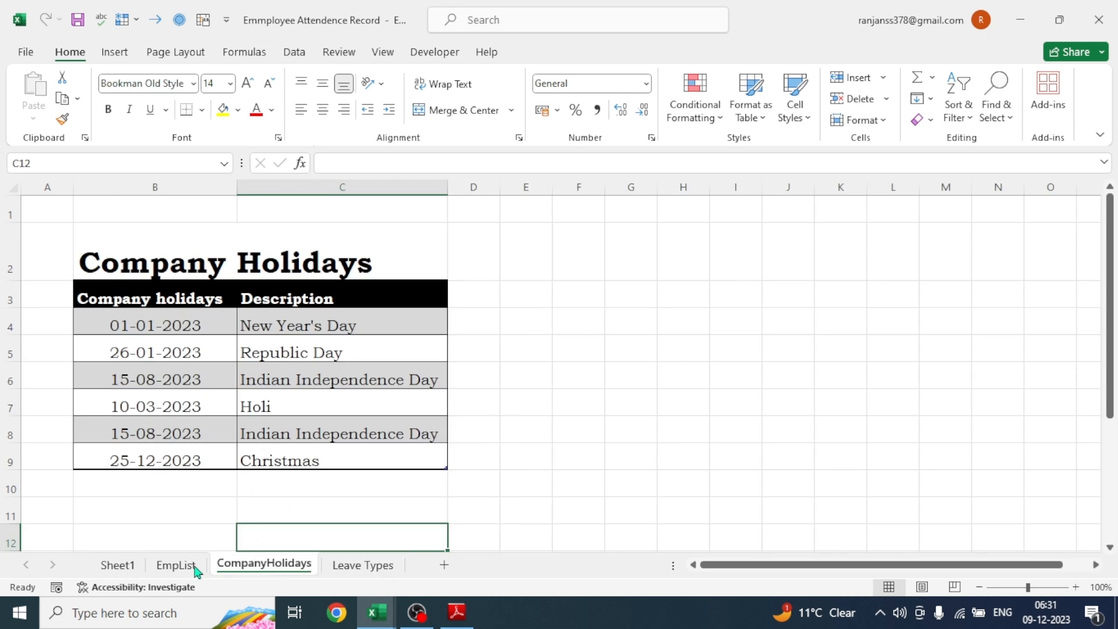
left_click(176, 566)
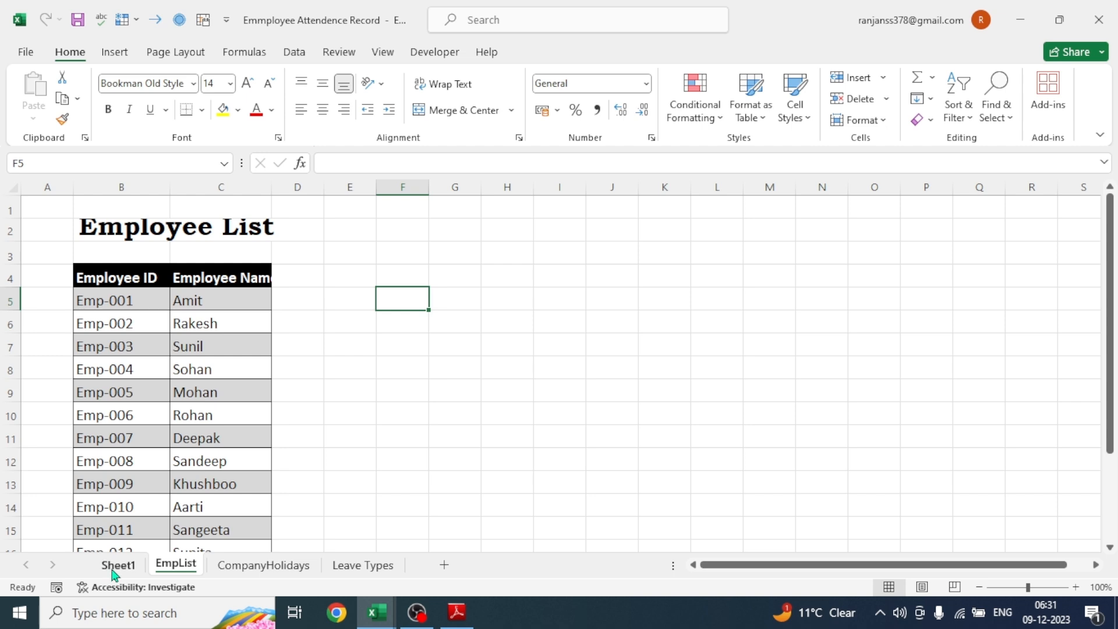
left_click(459, 613)
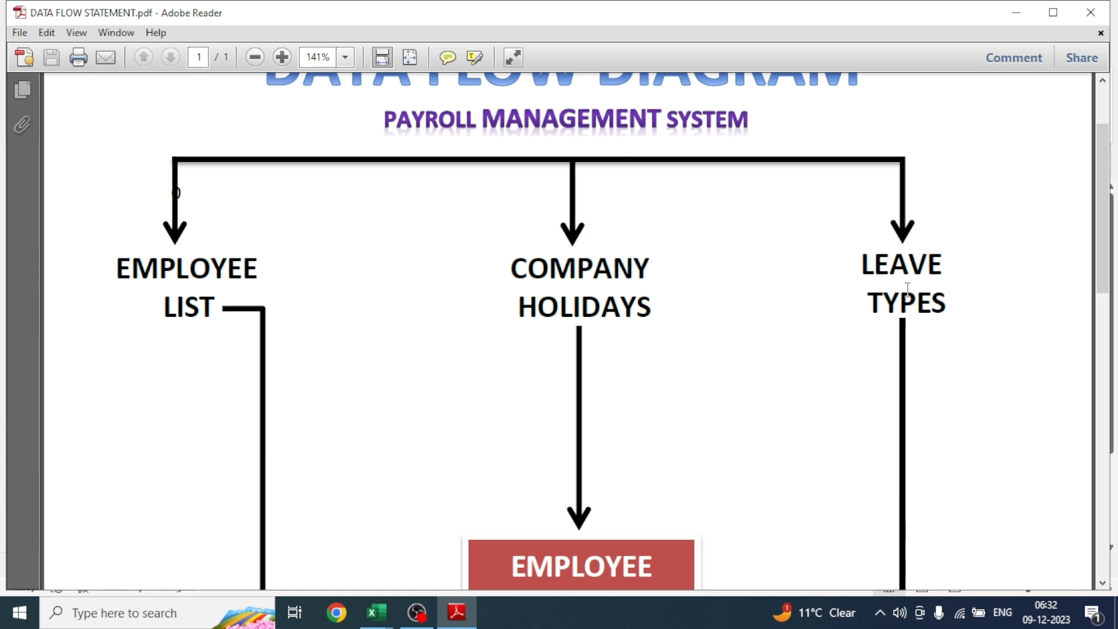
Scroll the data flow diagram down to the Attendence Record box, then minimize Reader
left_click_drag(1109, 186, 1109, 296)
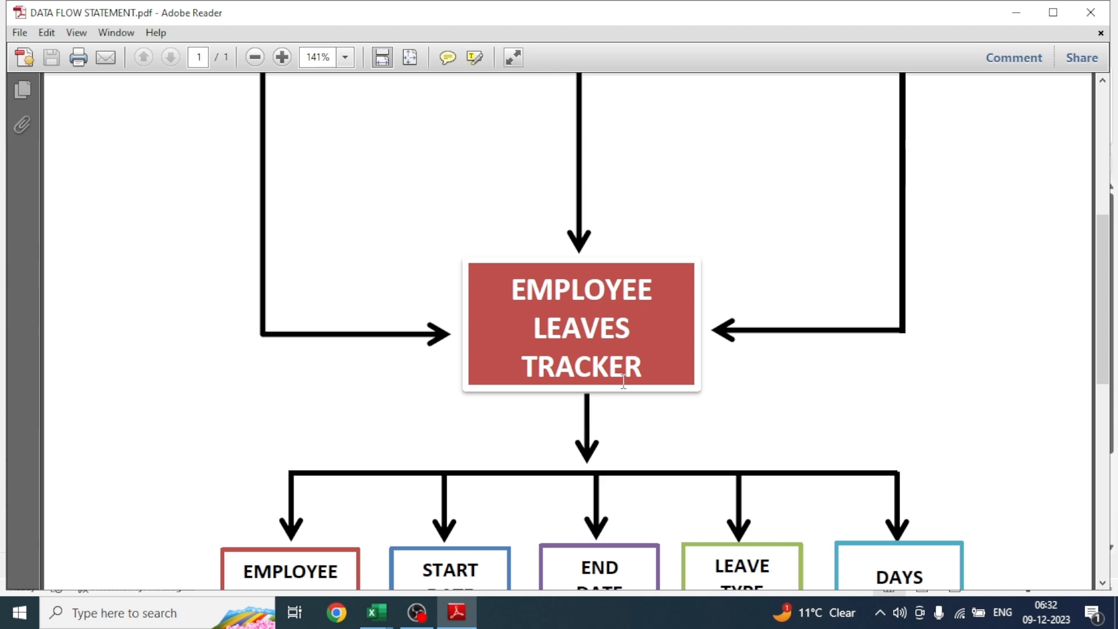
left_click_drag(1099, 291, 1099, 409)
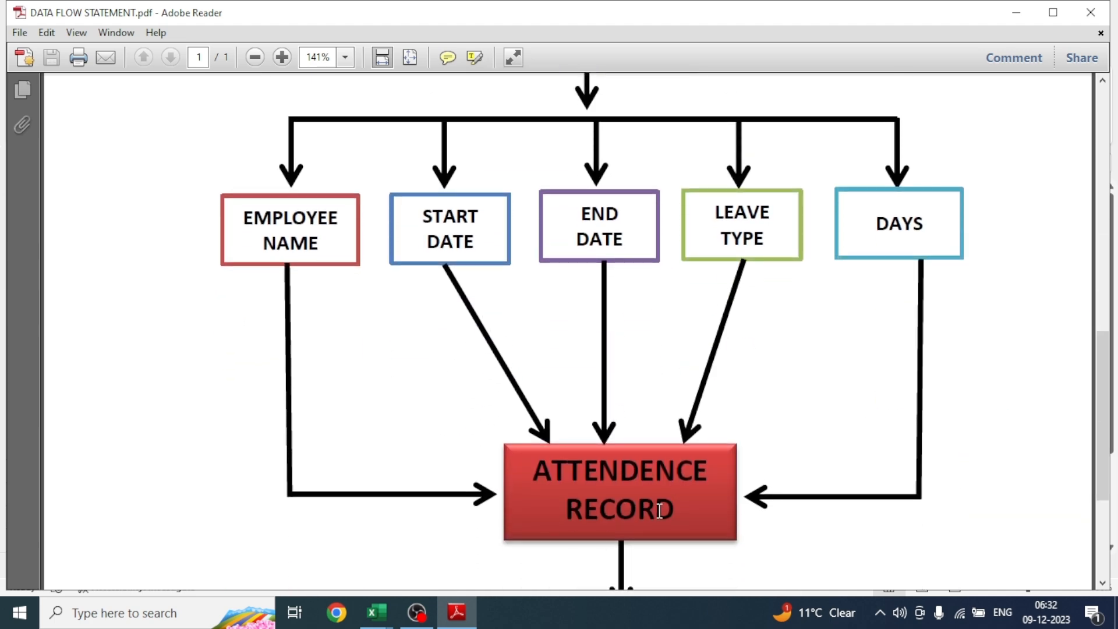
left_click(1016, 12)
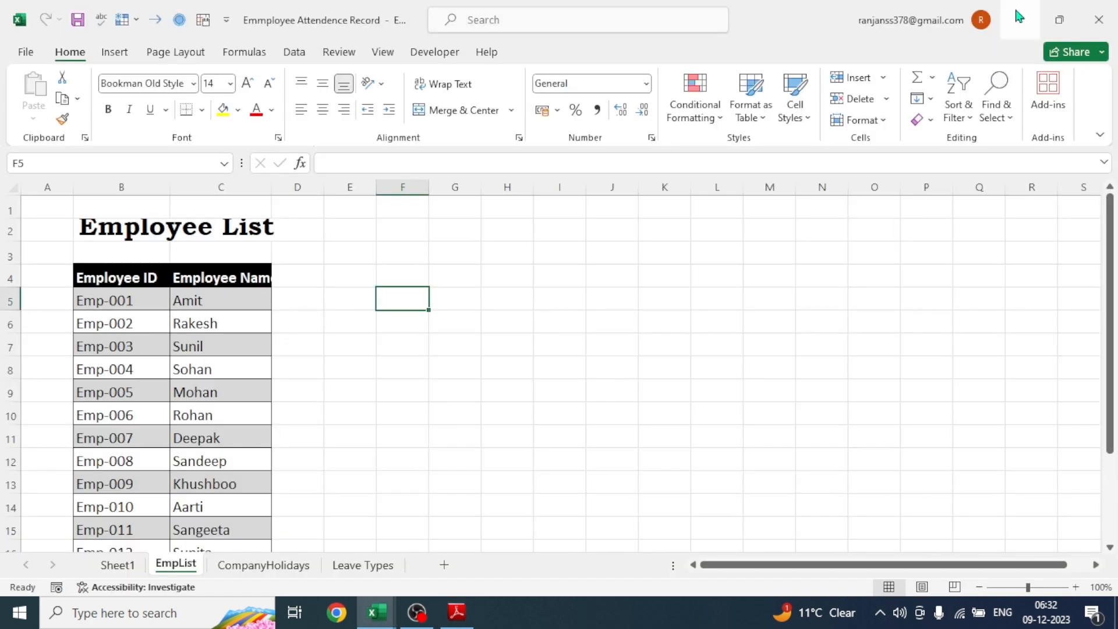
Add a sheet renamed LeaveTracker, then check the data flow PDF and return to Excel
left_click(445, 566)
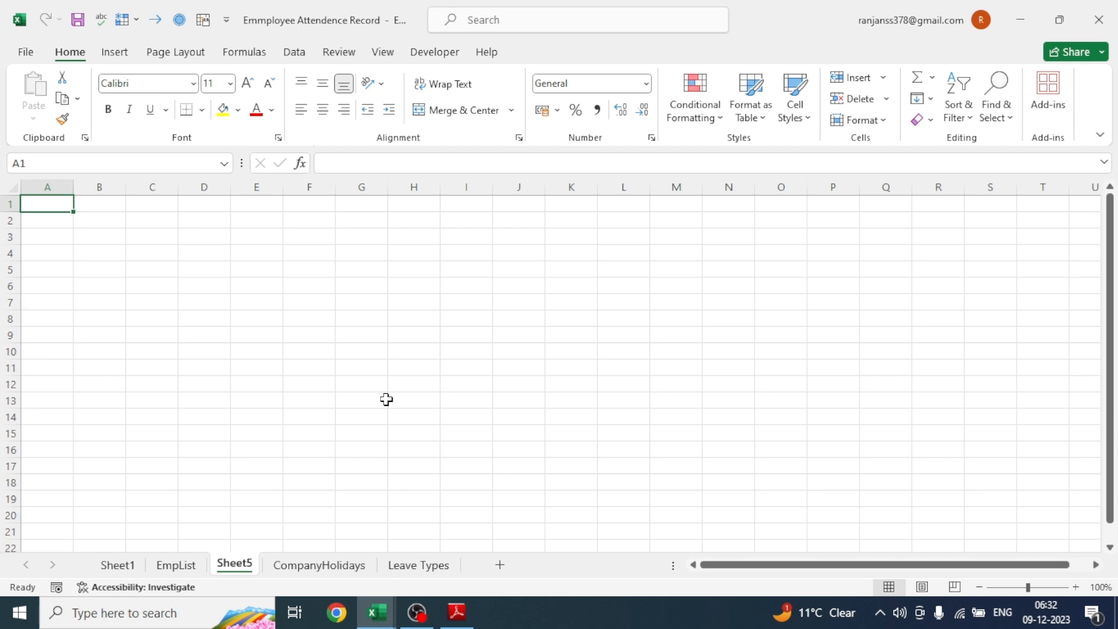
right_click(234, 569)
left_click(284, 385)
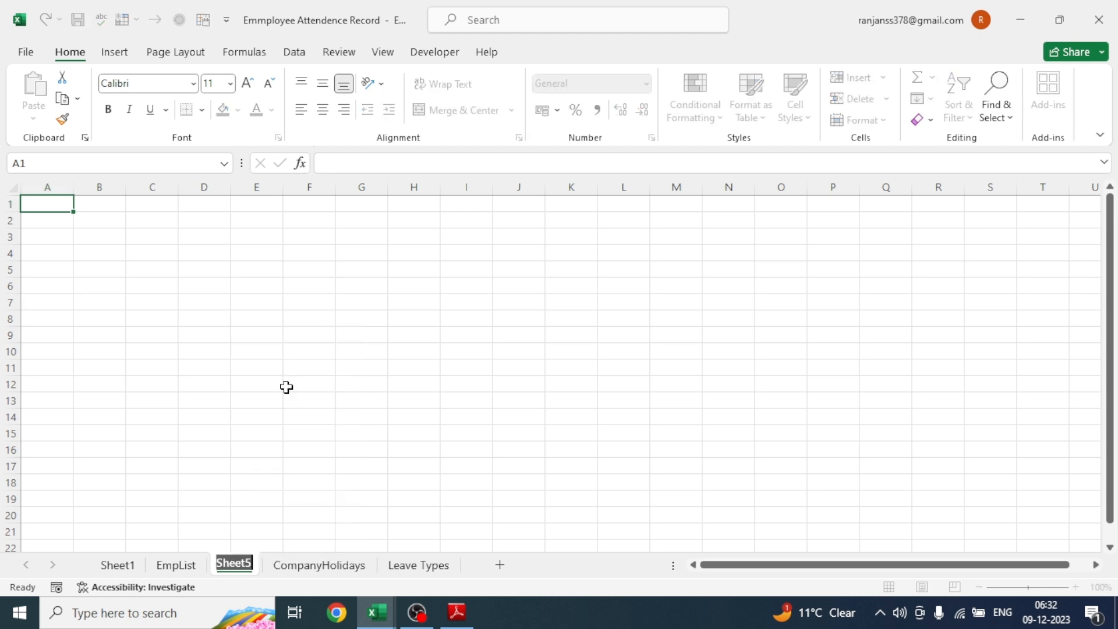
type("LeaveTracker")
left_click(168, 267)
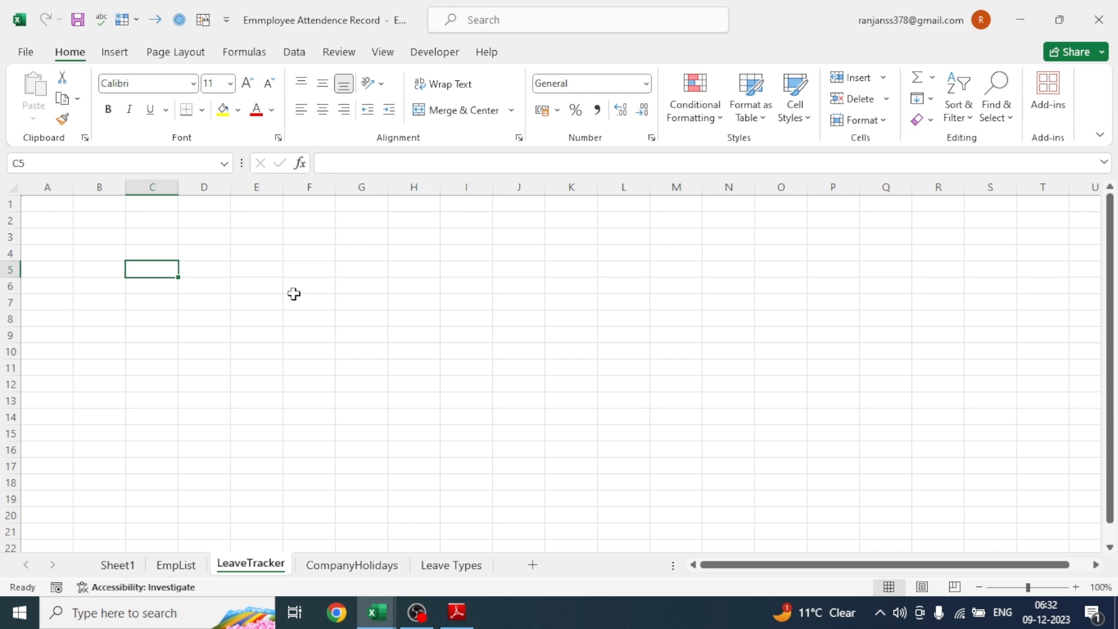
left_click(457, 613)
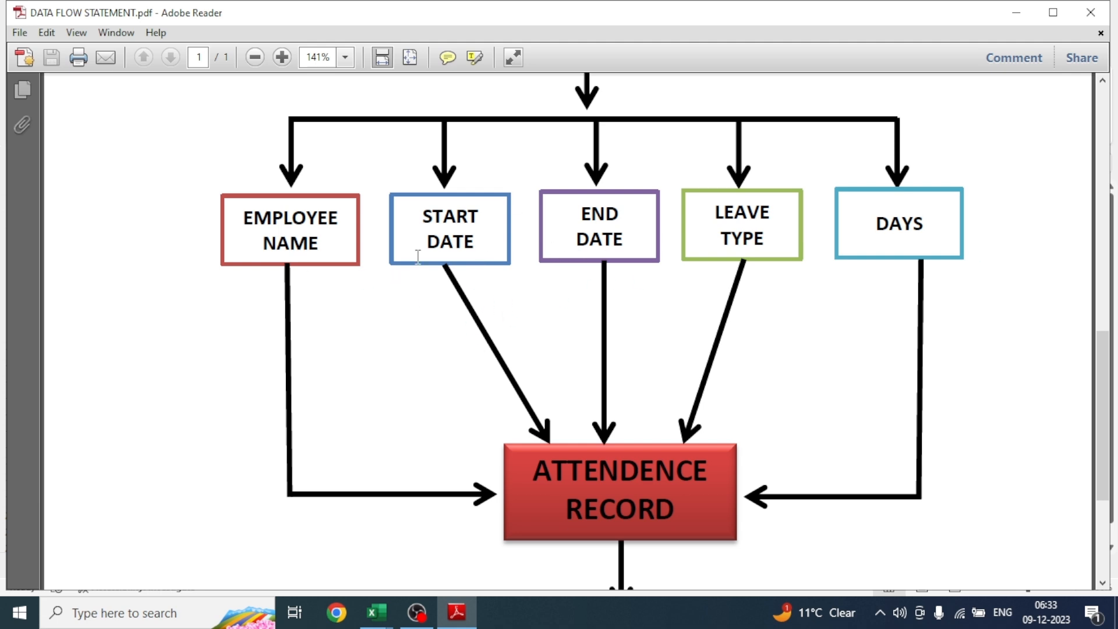
left_click(1023, 25)
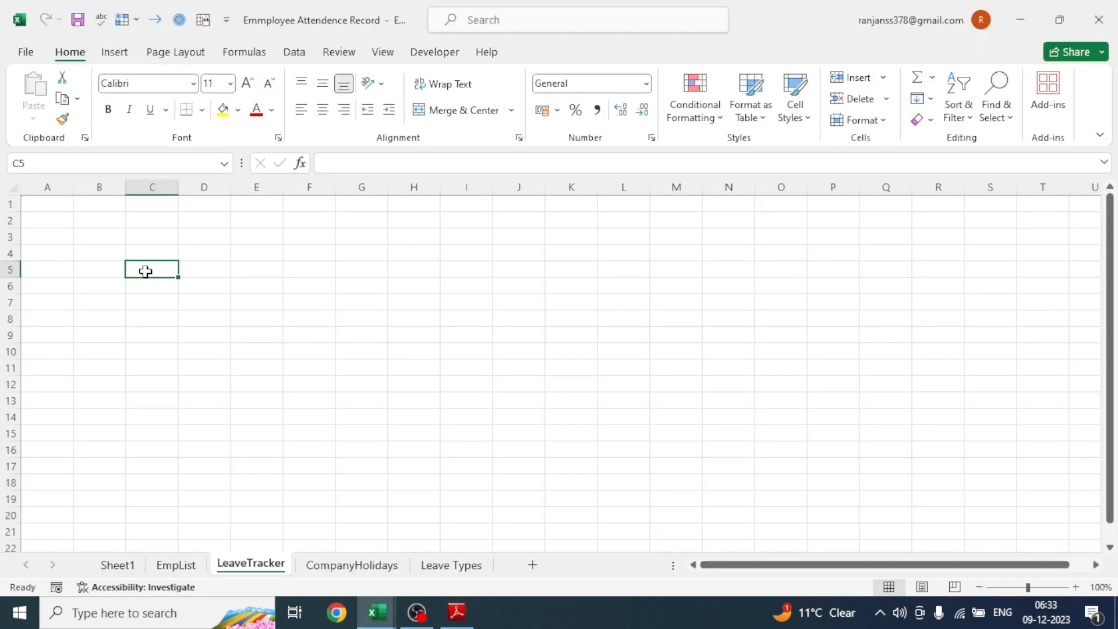
Enter headers Employee Name, Start Date, EndDate, LeaveTypes, Days and format C5:G28 as a banded table
type("Employee")
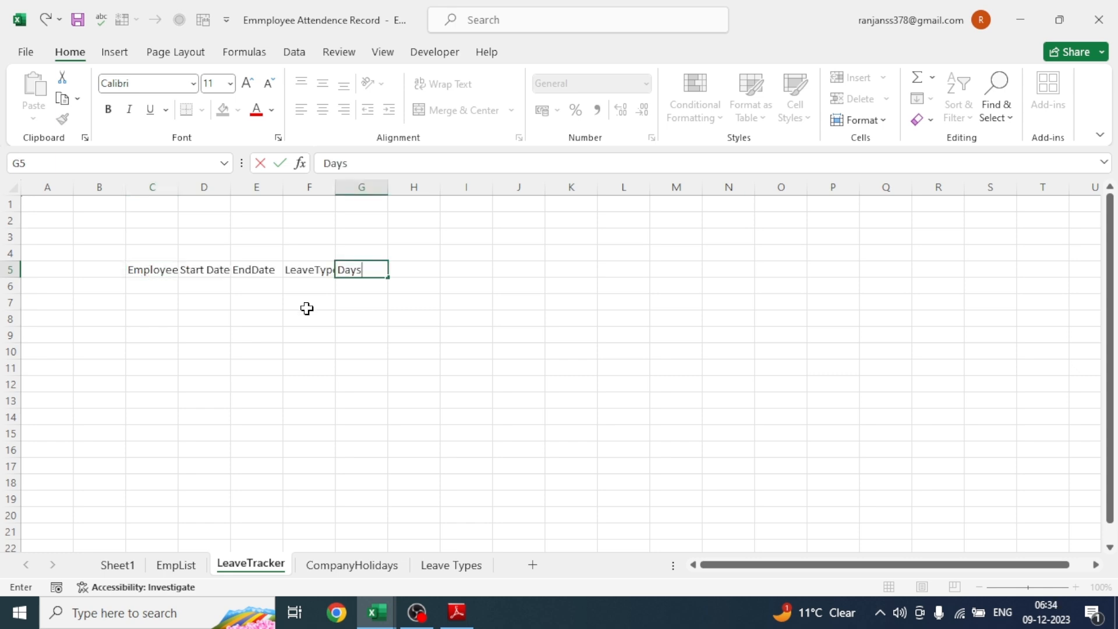
left_click(307, 308)
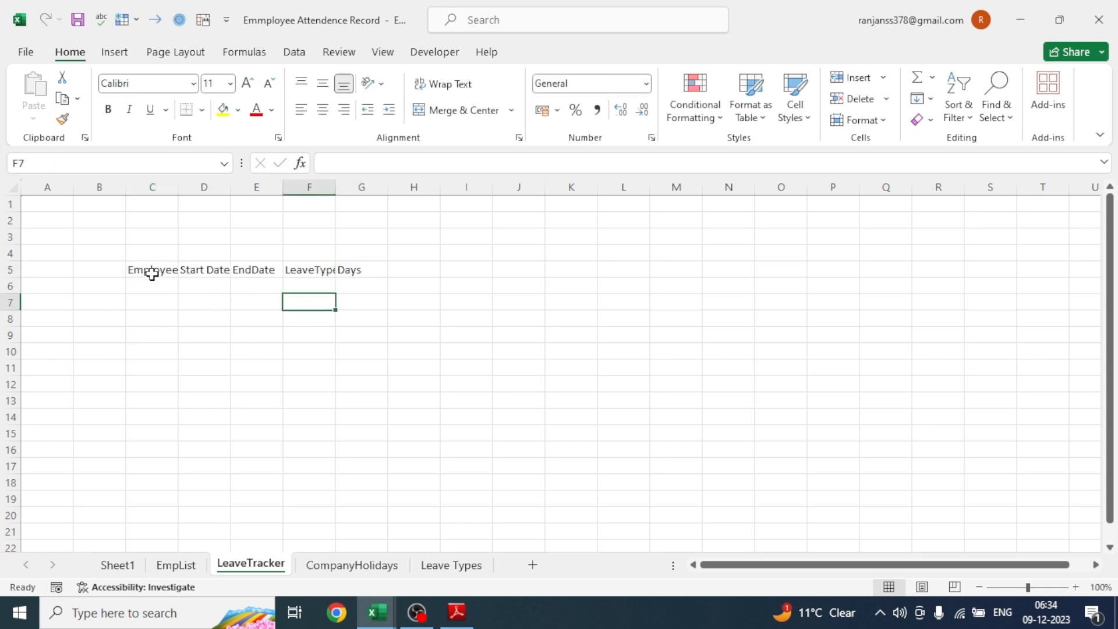
left_click_drag(138, 269, 366, 504)
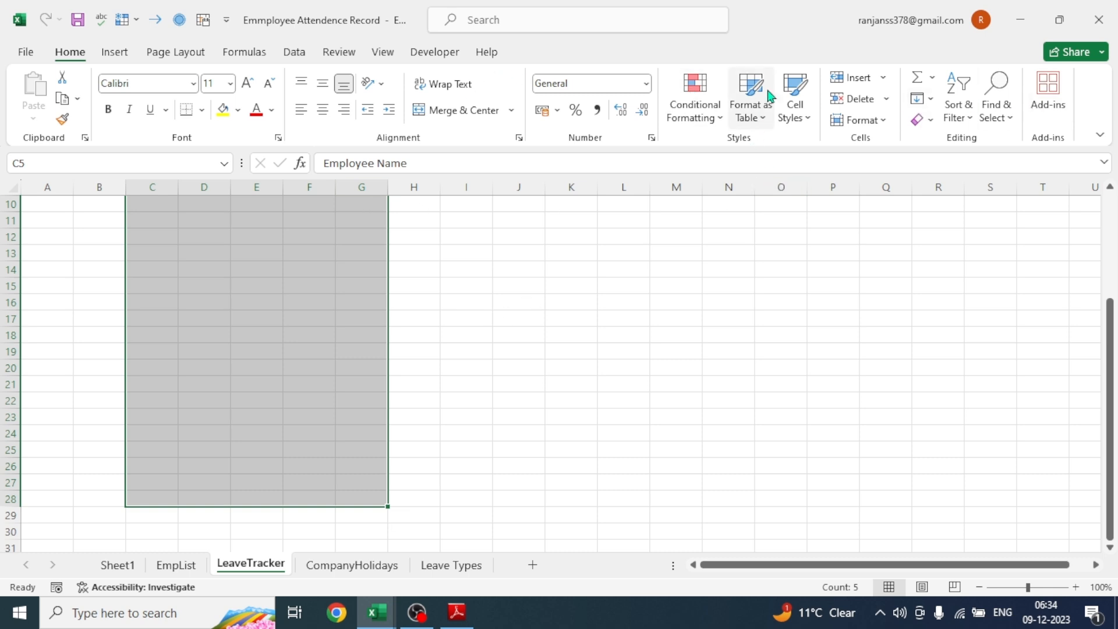
left_click(767, 95)
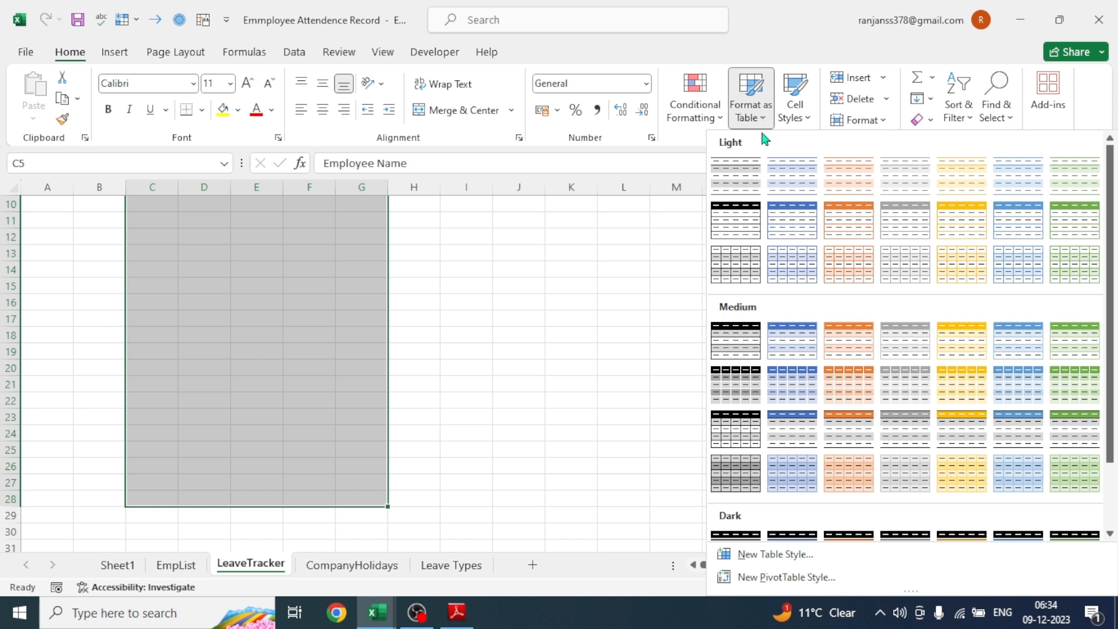
left_click(729, 431)
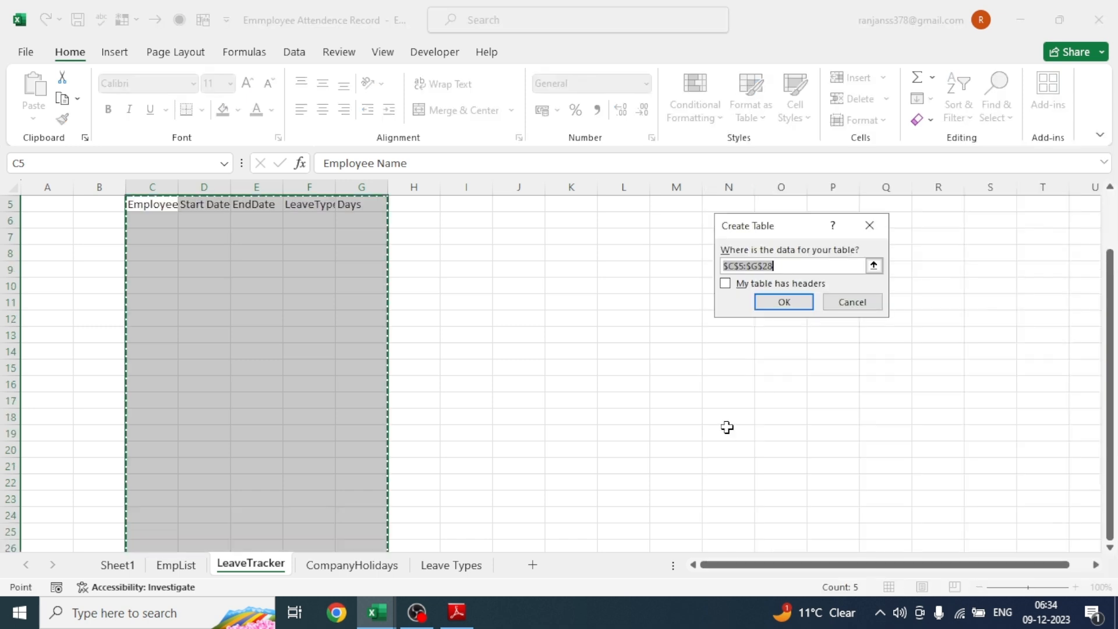
left_click(724, 285)
left_click(784, 303)
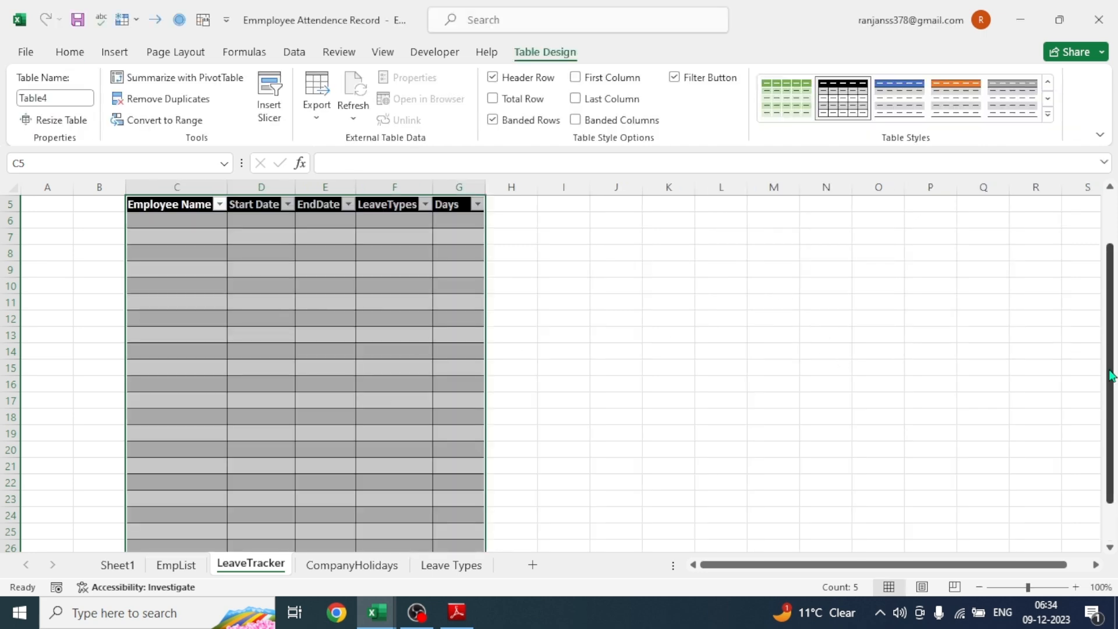
Remove the header filter arrows and make header row 5 taller
left_click_drag(1112, 378, 1112, 328)
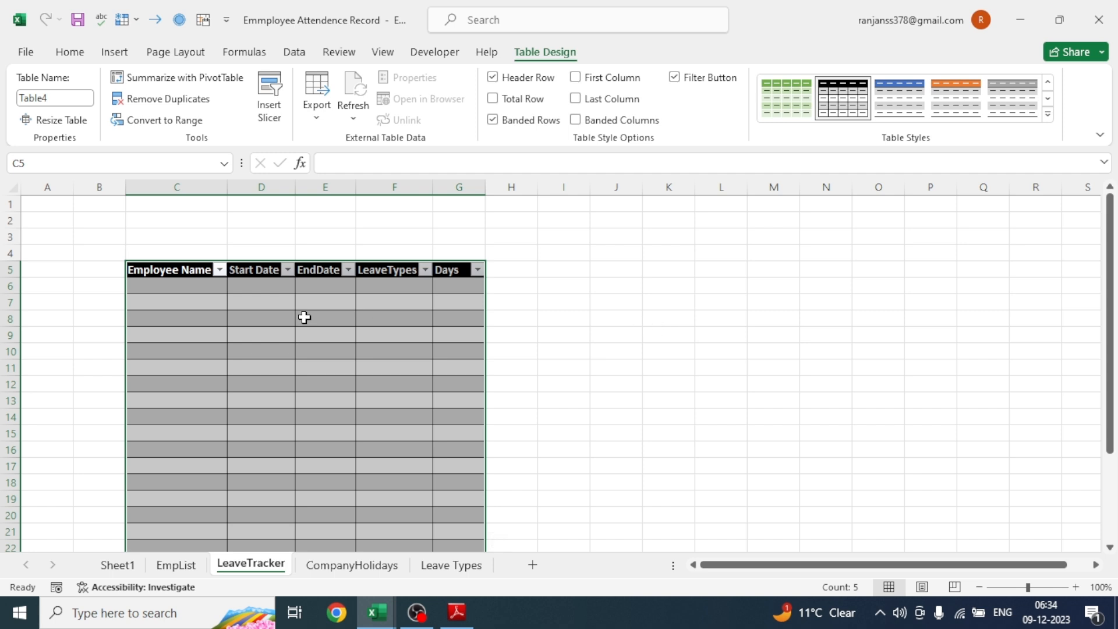
key("ctrl+shift+l")
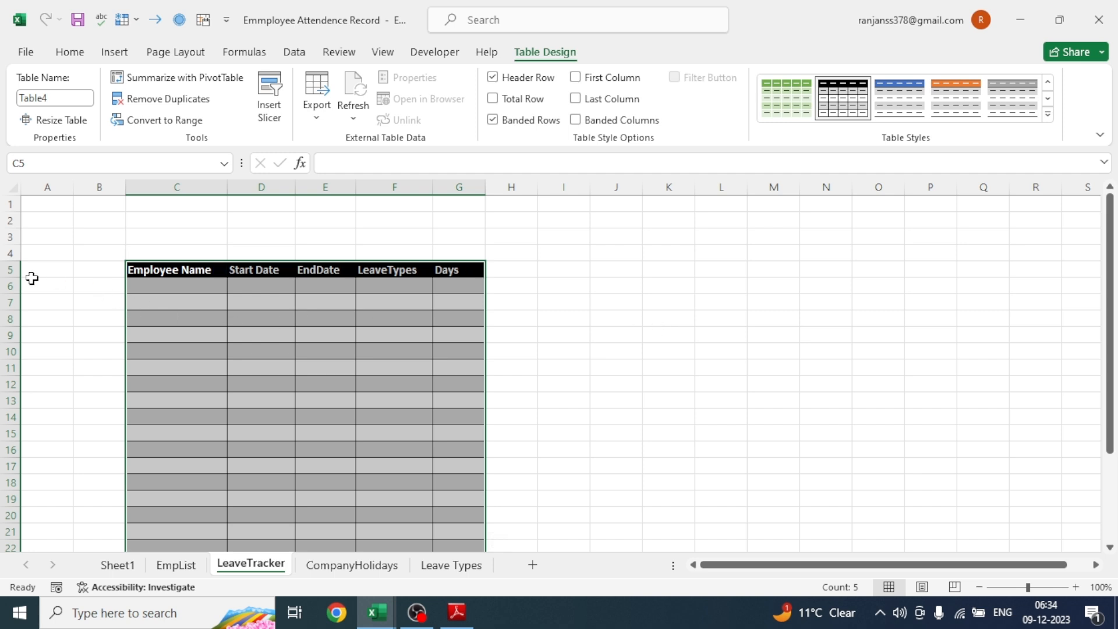
left_click_drag(15, 276, 13, 293)
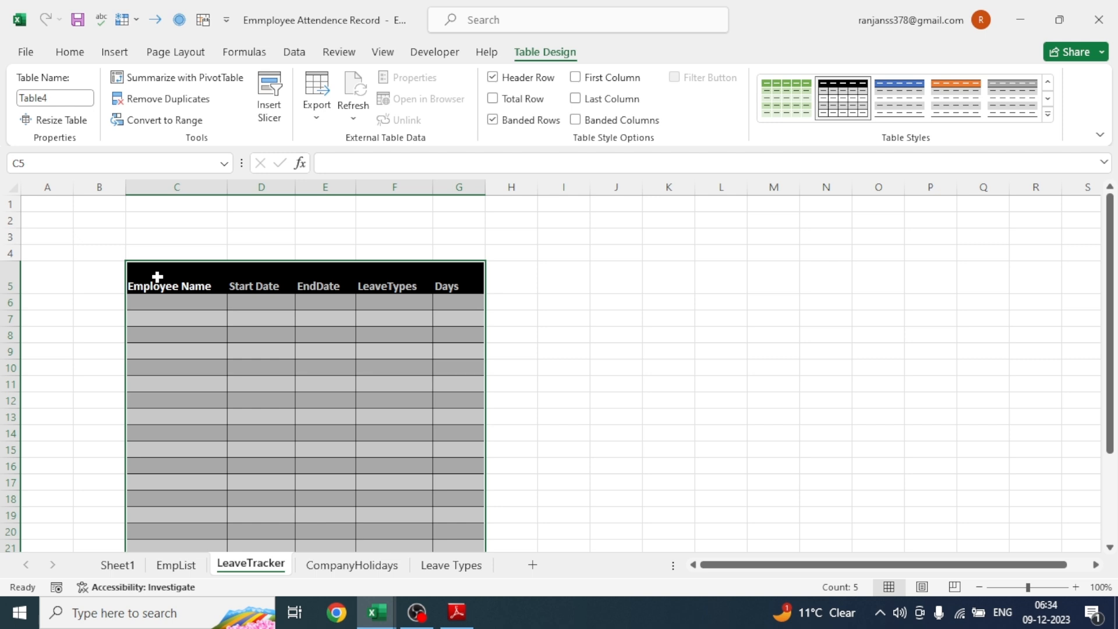
left_click_drag(160, 288, 432, 518)
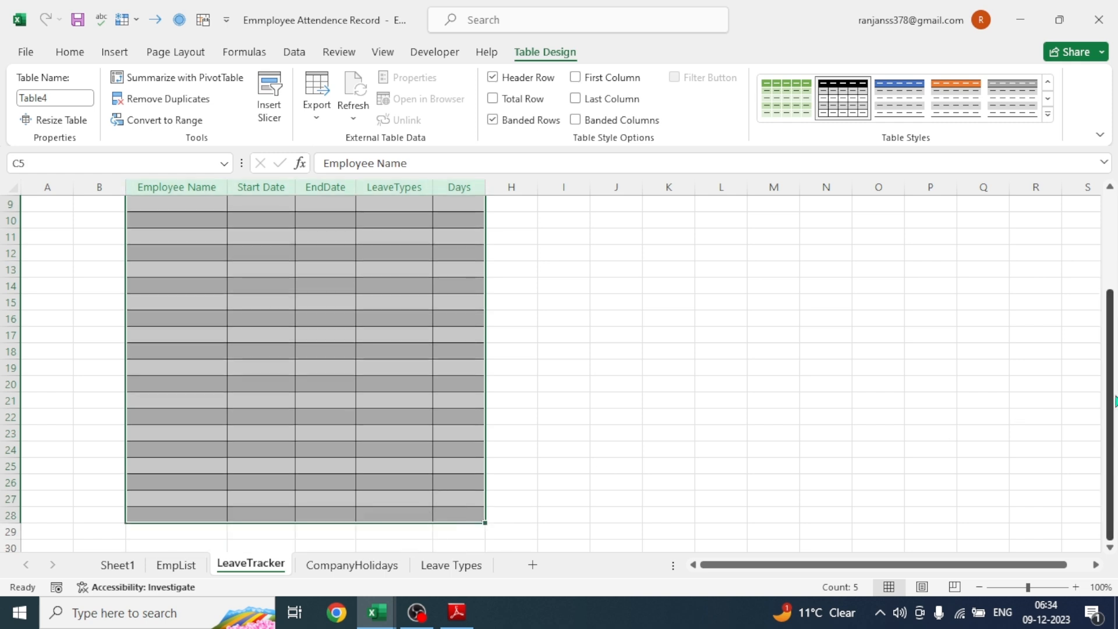
scroll(431, 320, "up", 2)
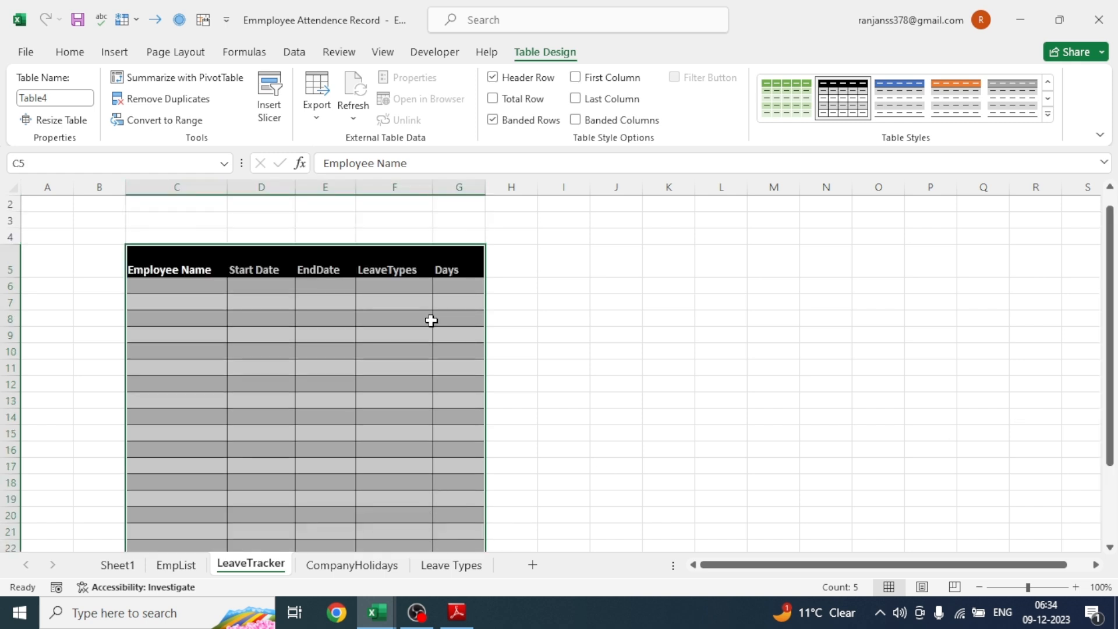
left_click(73, 52)
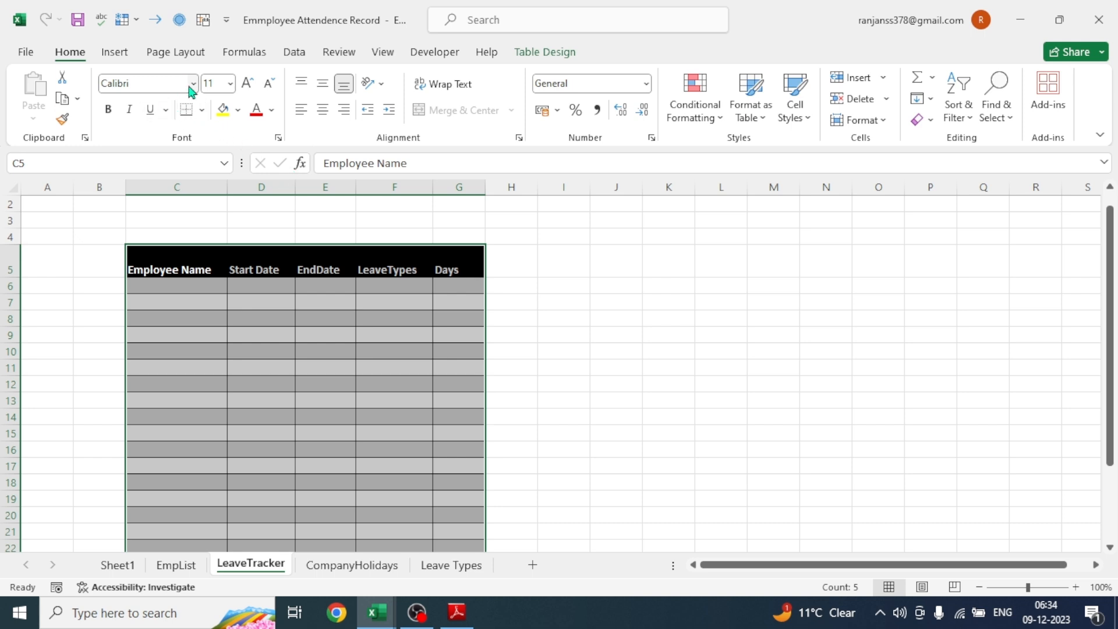
Select the whole sheet and apply Bookman Old Style at size 14
left_click(12, 187)
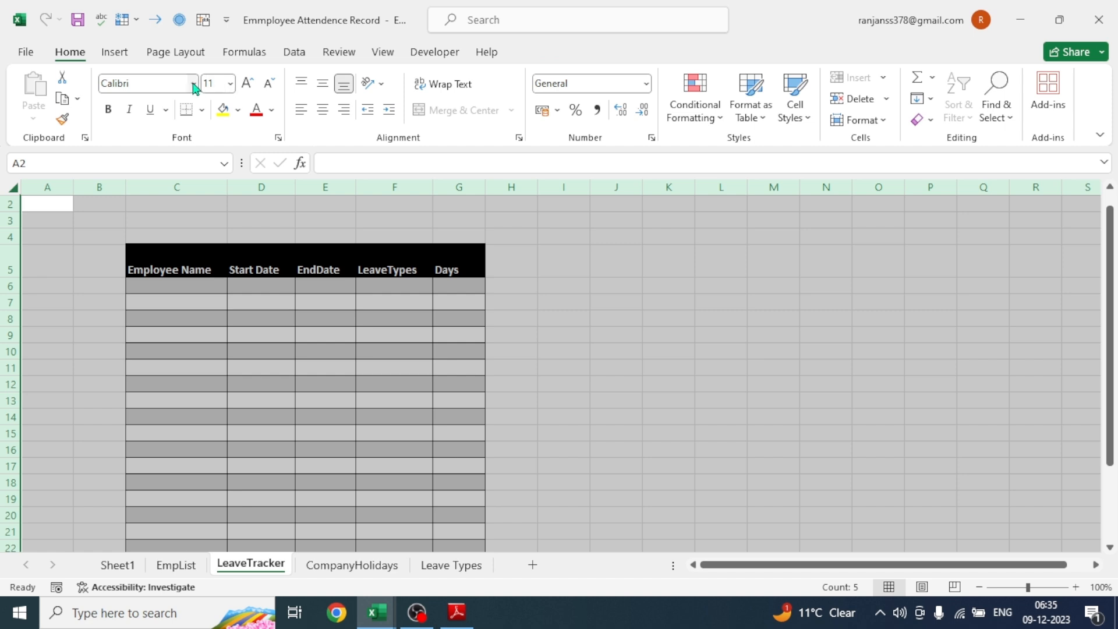
left_click(154, 86)
type("b")
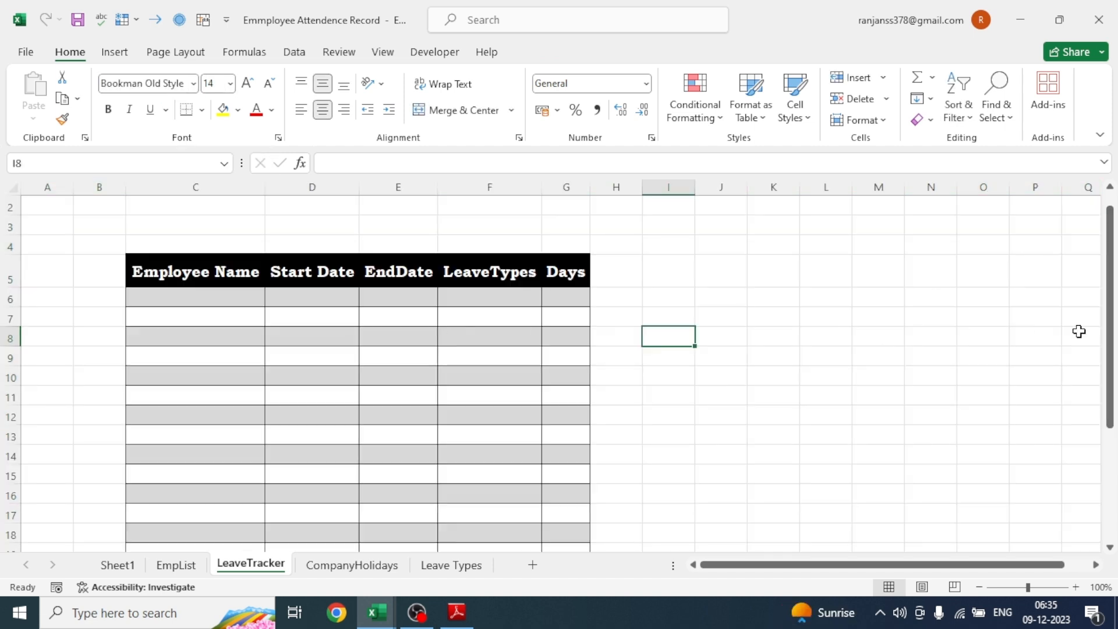
scroll(1110, 367, "down", 1)
scroll(1109, 367, "down", 2)
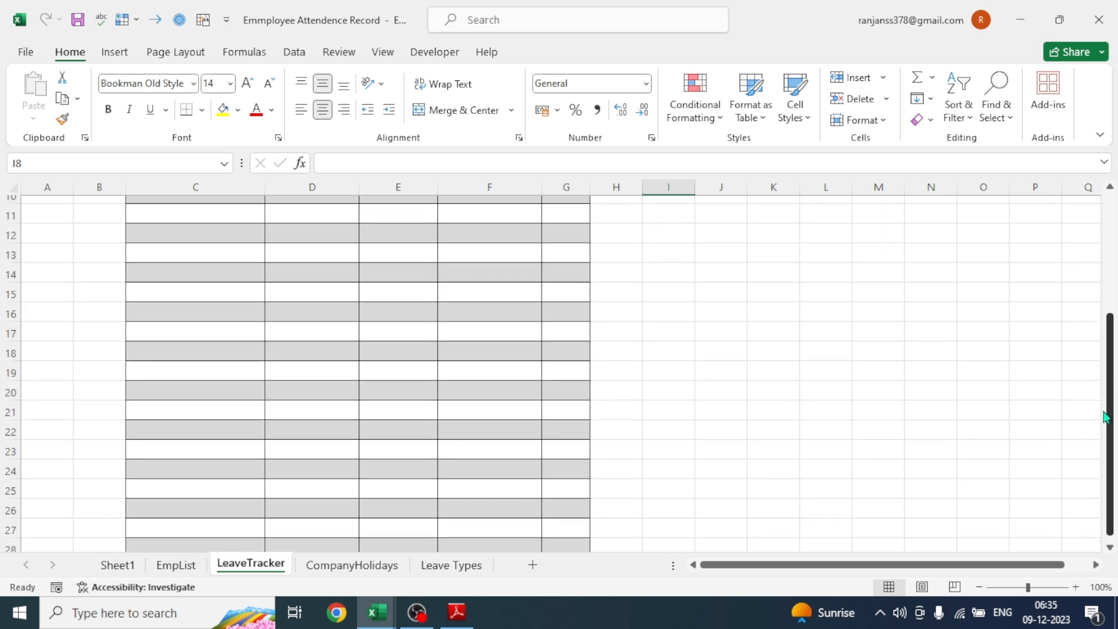
scroll(1107, 325, "up", 3)
scroll(1107, 325, "up", 1)
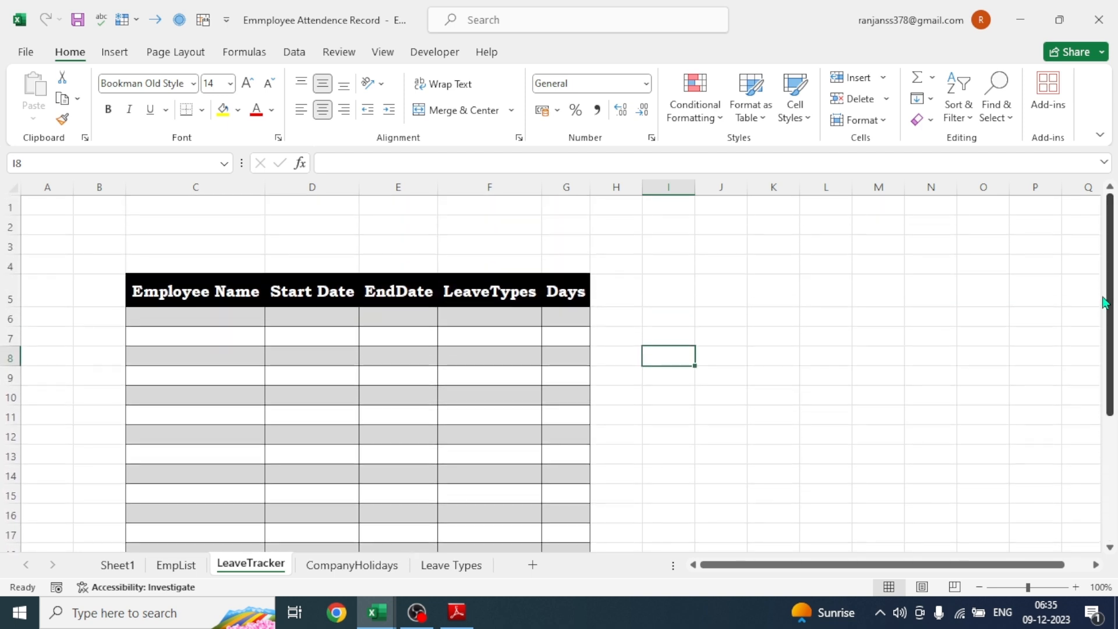
scroll(1112, 325, "down", 1)
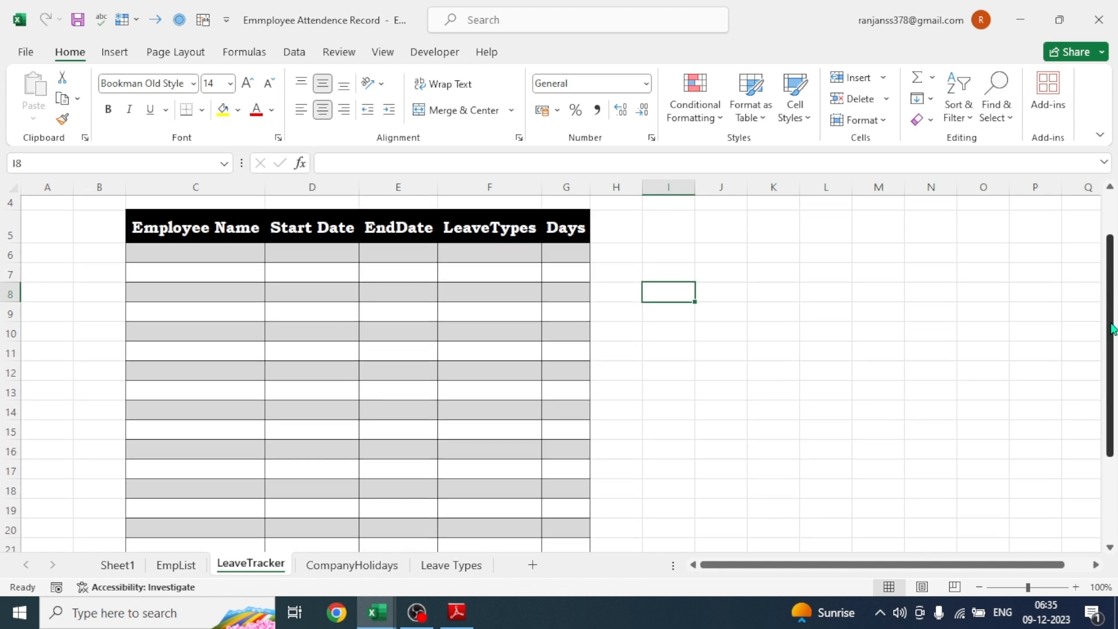
Select the Employee Name cells under the header and set Data Validation to allow a List
left_click(192, 255)
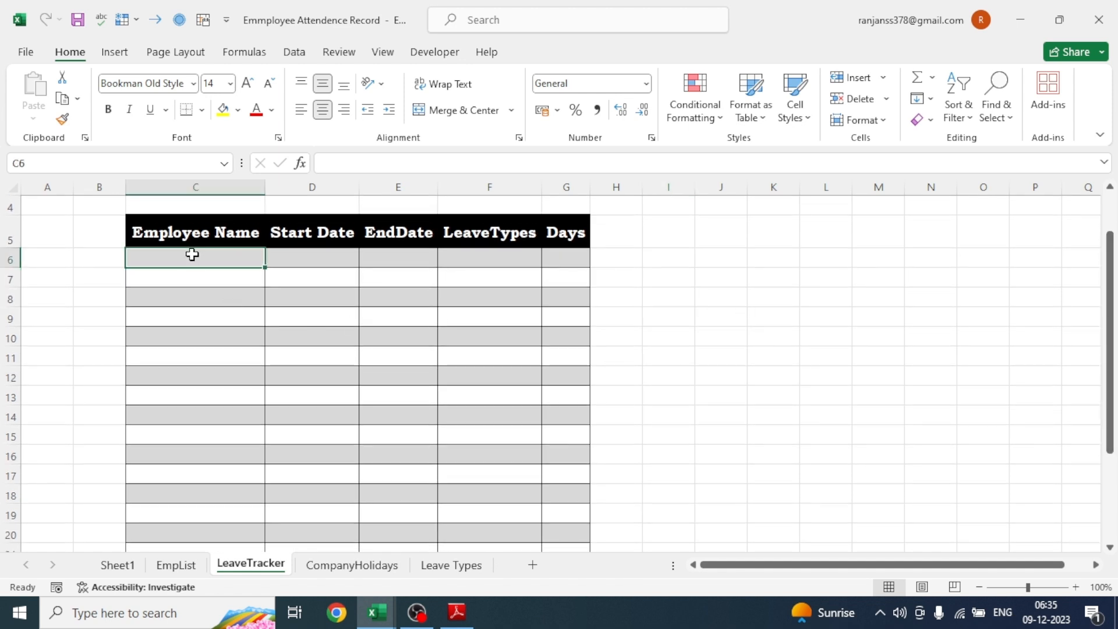
left_click_drag(192, 255, 201, 520)
left_click(295, 52)
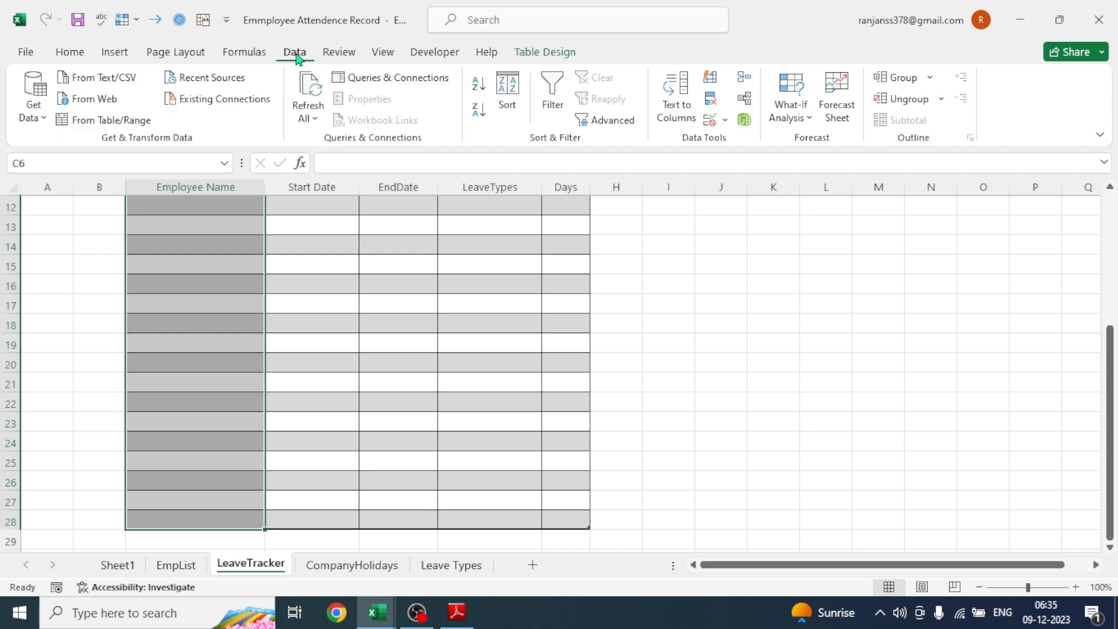
left_click(725, 120)
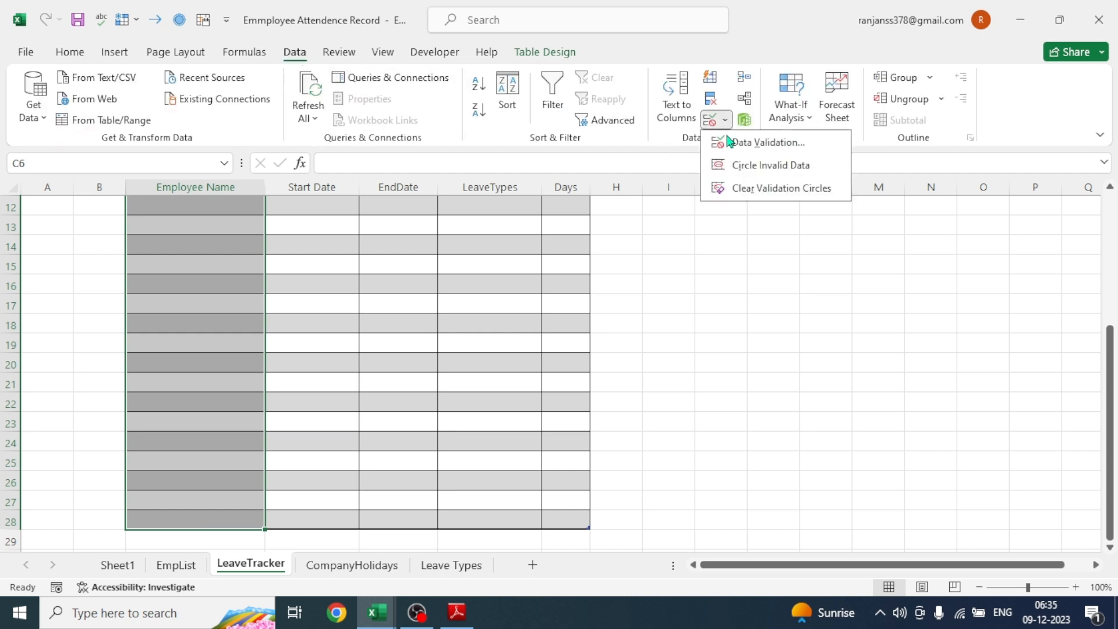
left_click(724, 144)
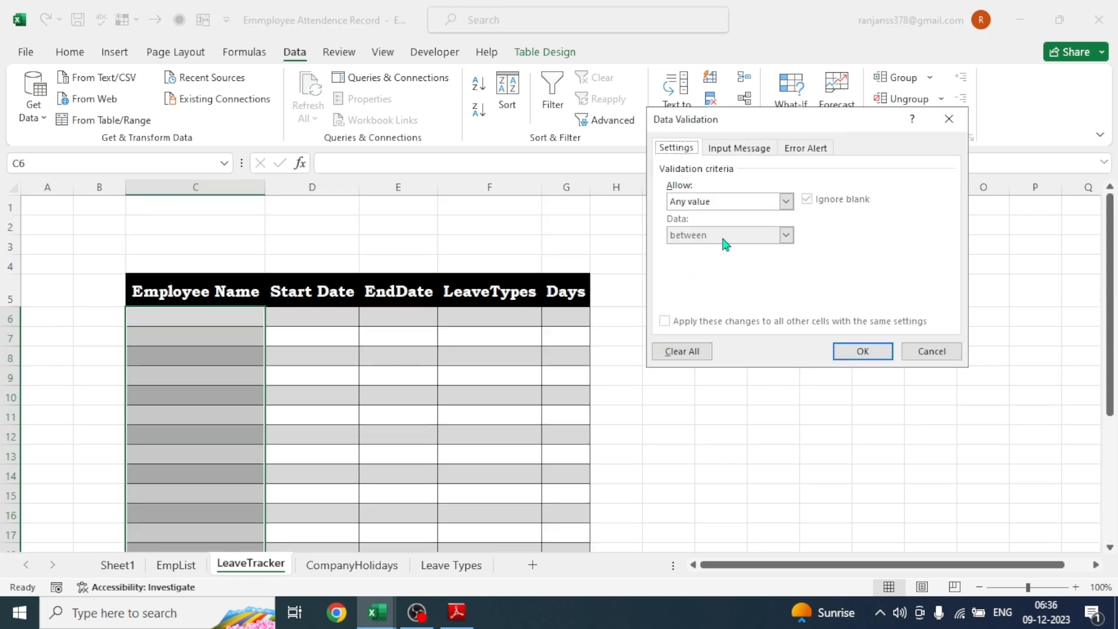
left_click(786, 201)
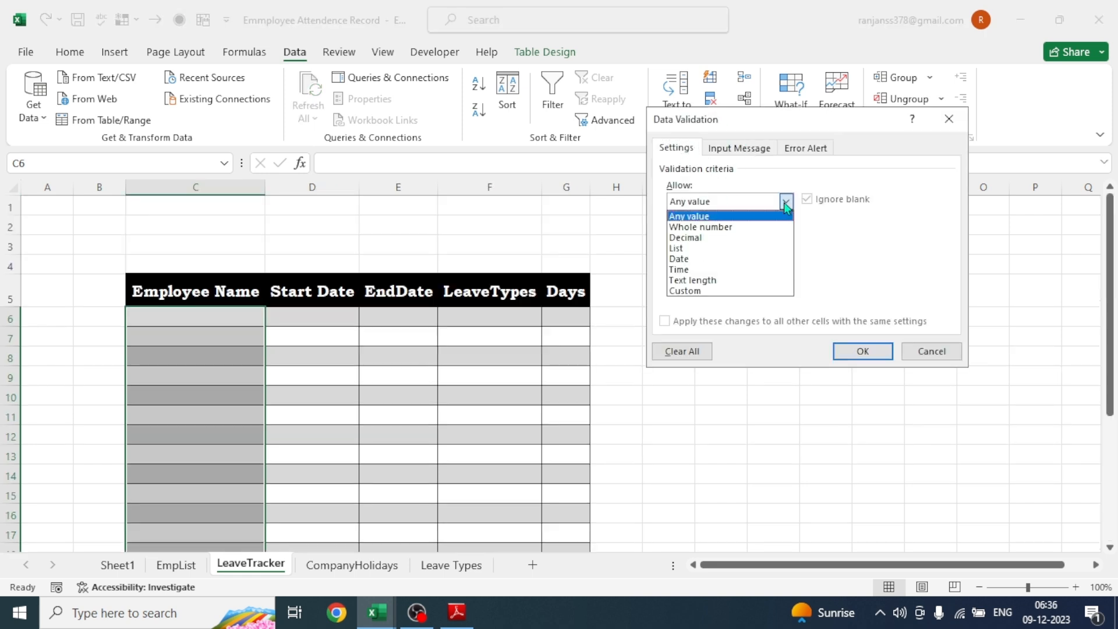
left_click(691, 249)
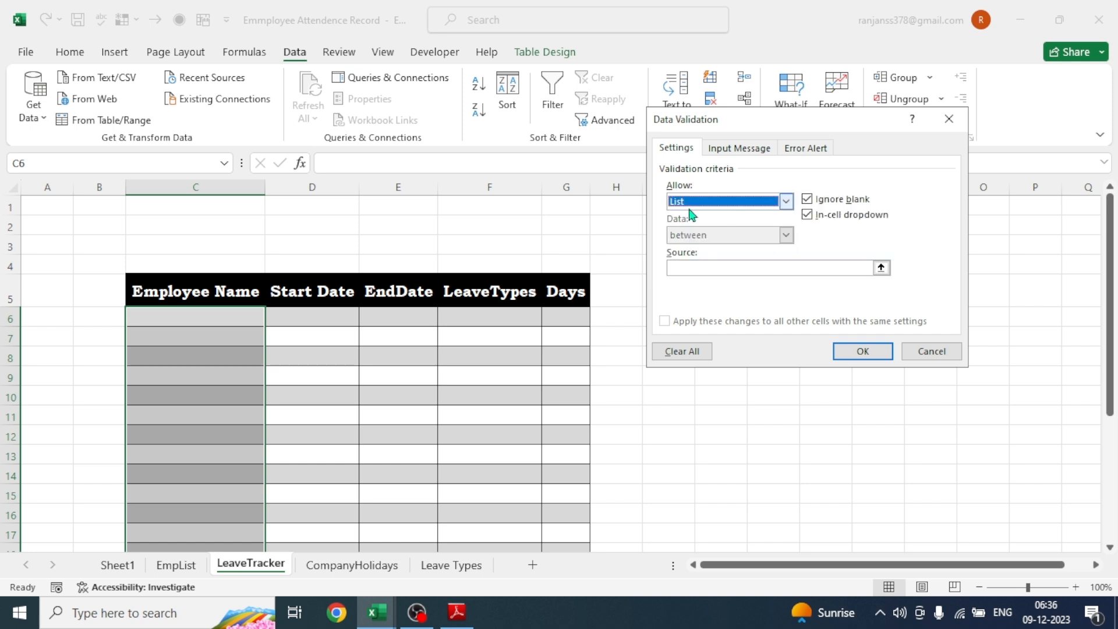
Set the list source to the Sheet6 names A2:A17 and confirm the dropdown
left_click(675, 267)
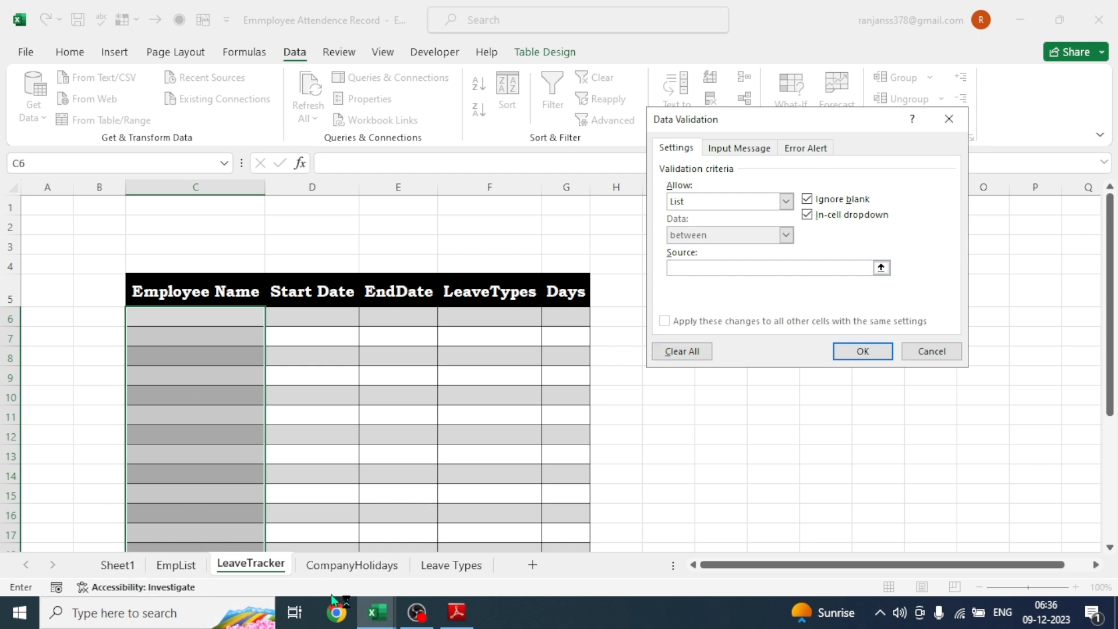
left_click(345, 616)
mouse_move(377, 612)
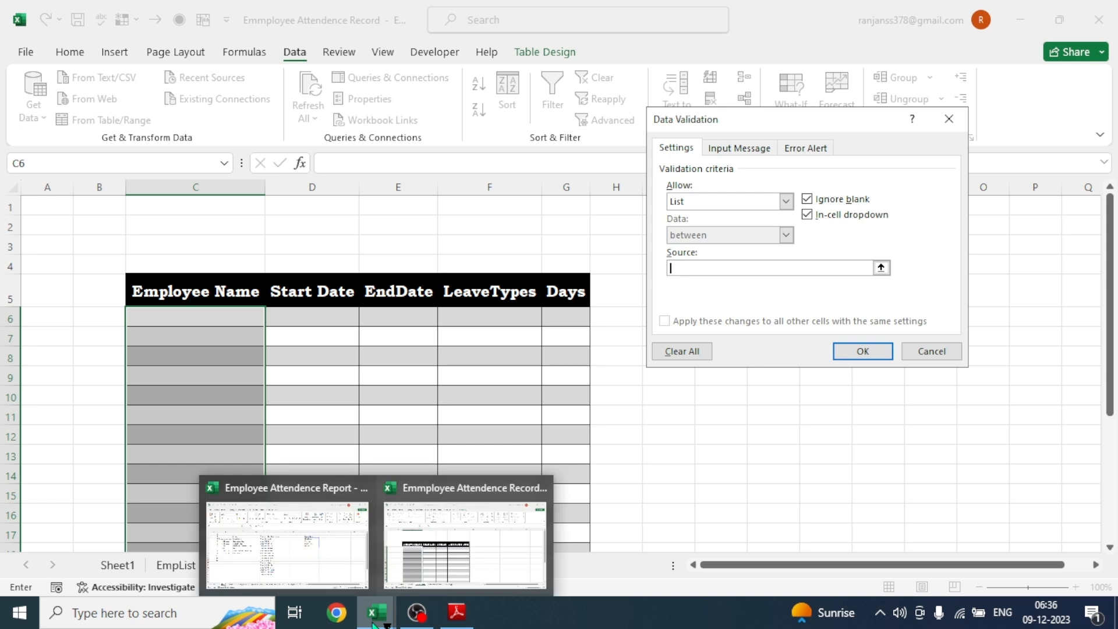
left_click(303, 561)
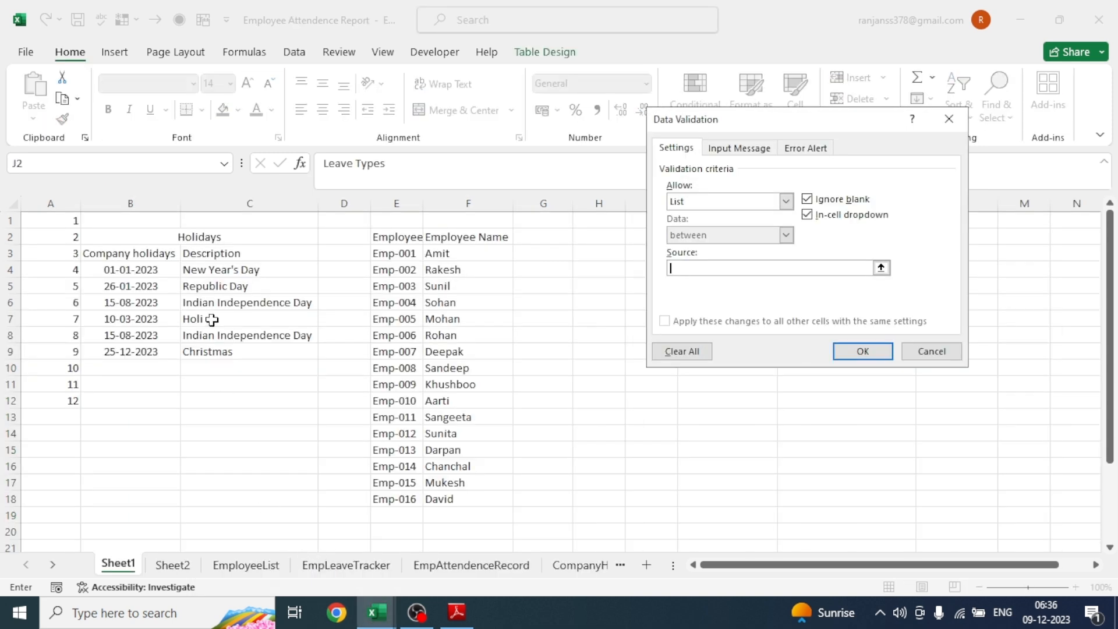
left_click(443, 254)
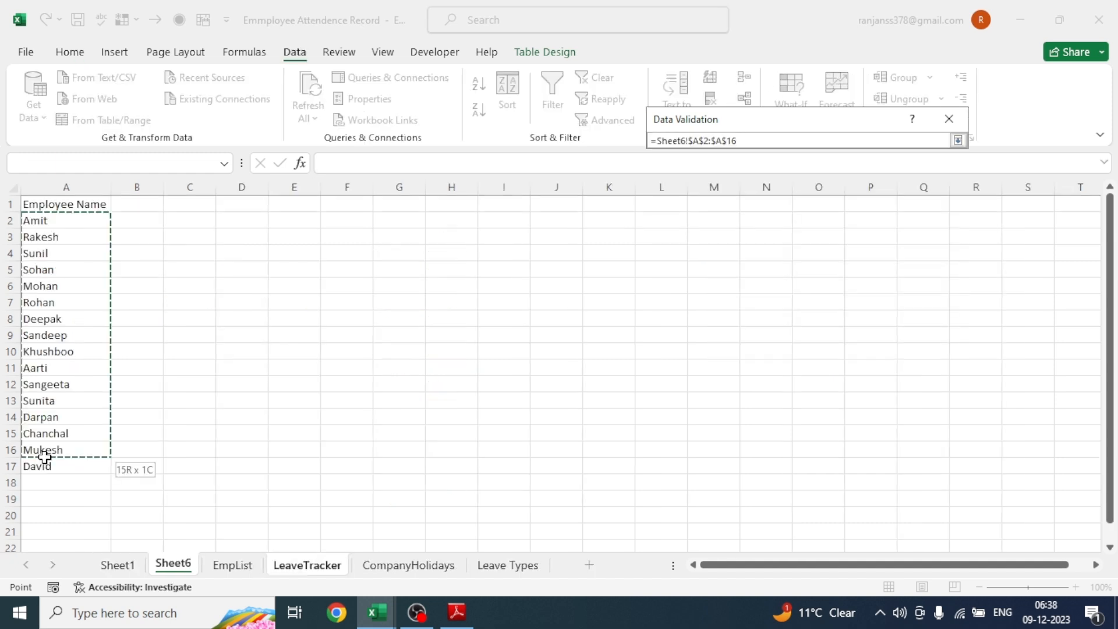
left_click_drag(40, 456, 43, 463)
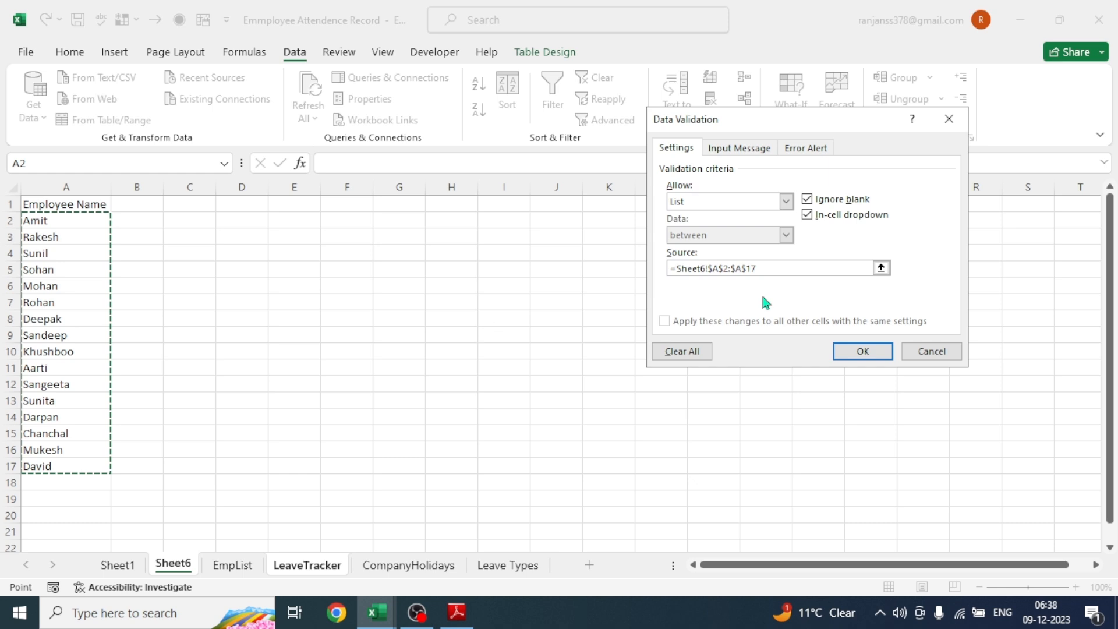
left_click(862, 350)
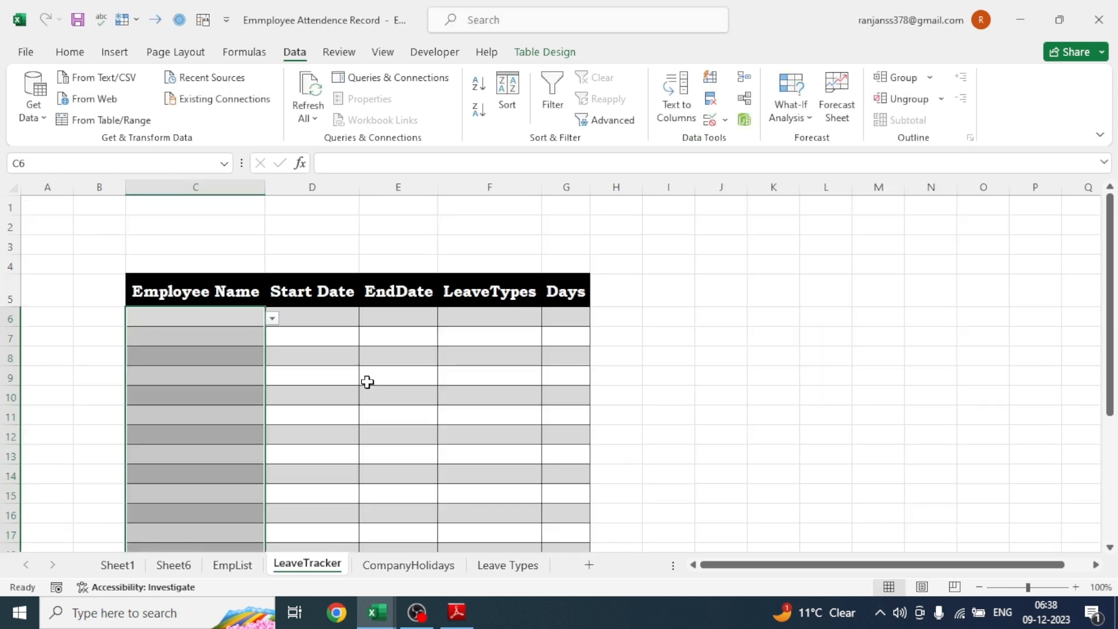
Pick Amit, Rakesh and Sunil from the dropdown lists in Employee Name cells C6, C7 and C8
left_click(216, 468)
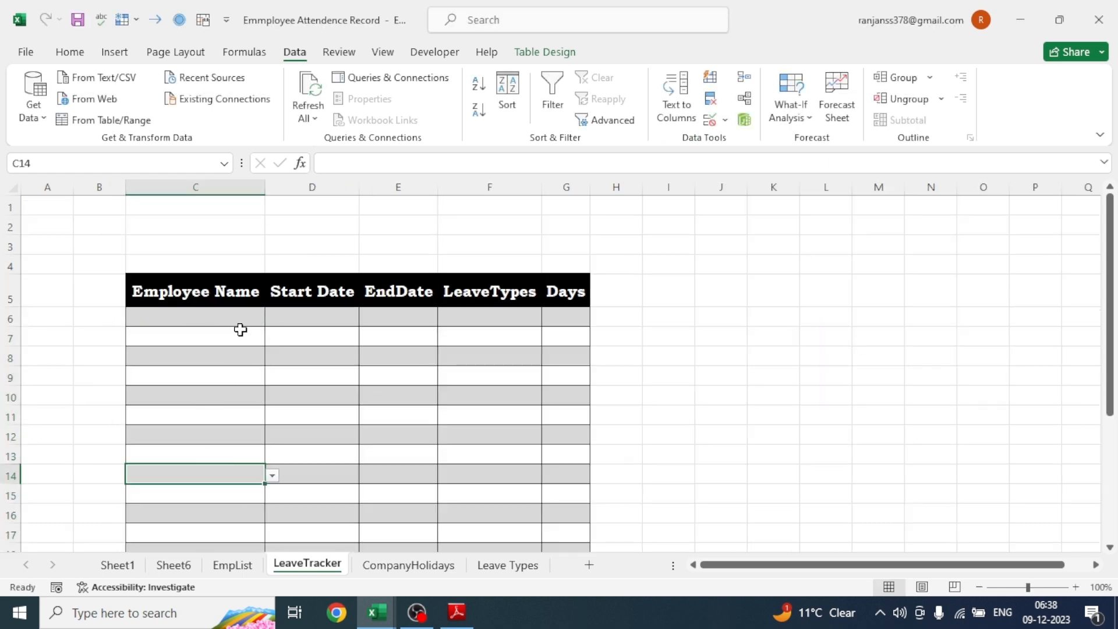
left_click(207, 320)
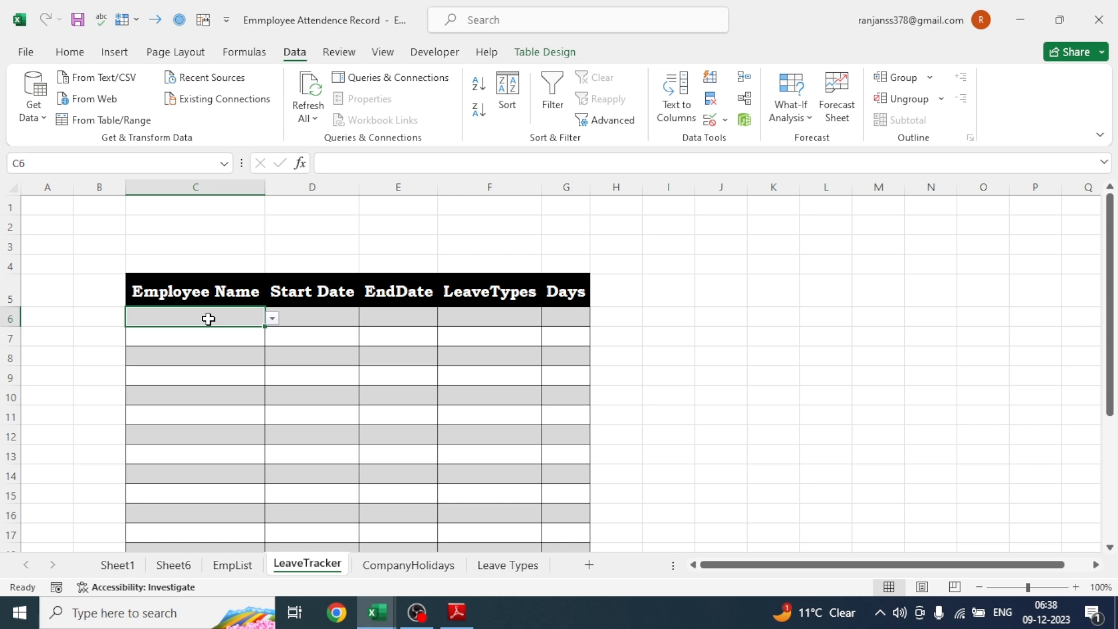
left_click(273, 319)
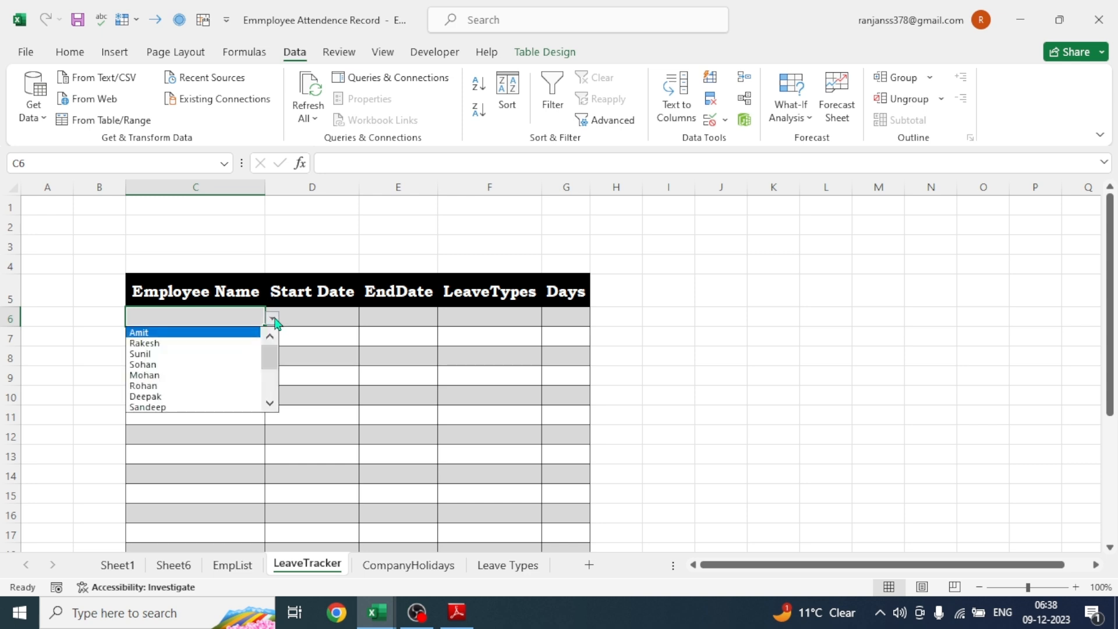
left_click(180, 333)
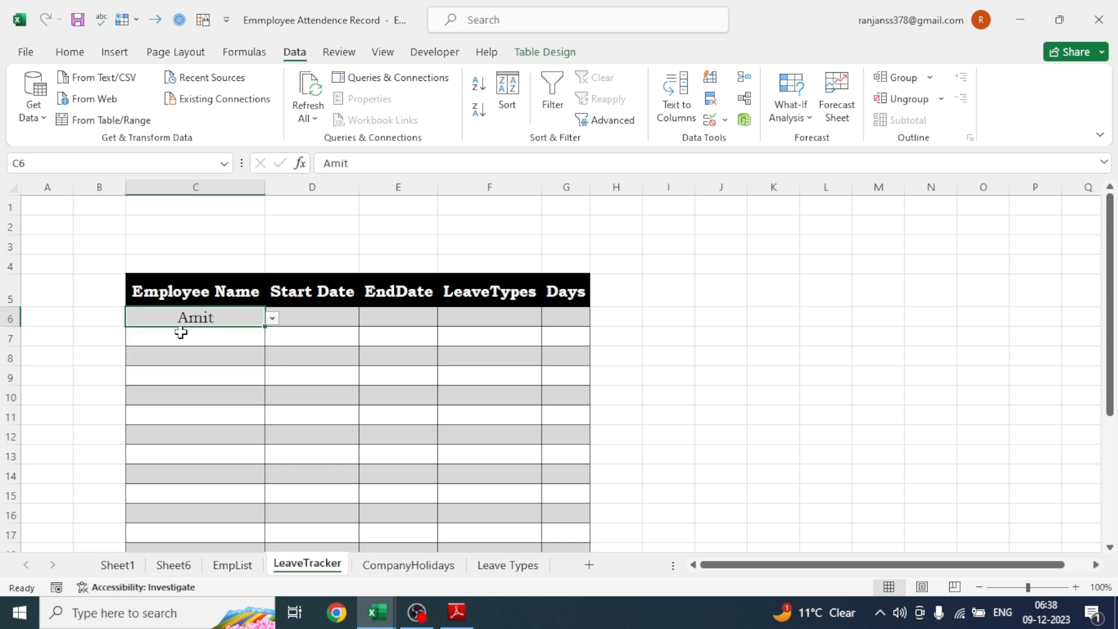
left_click(182, 332)
left_click(273, 339)
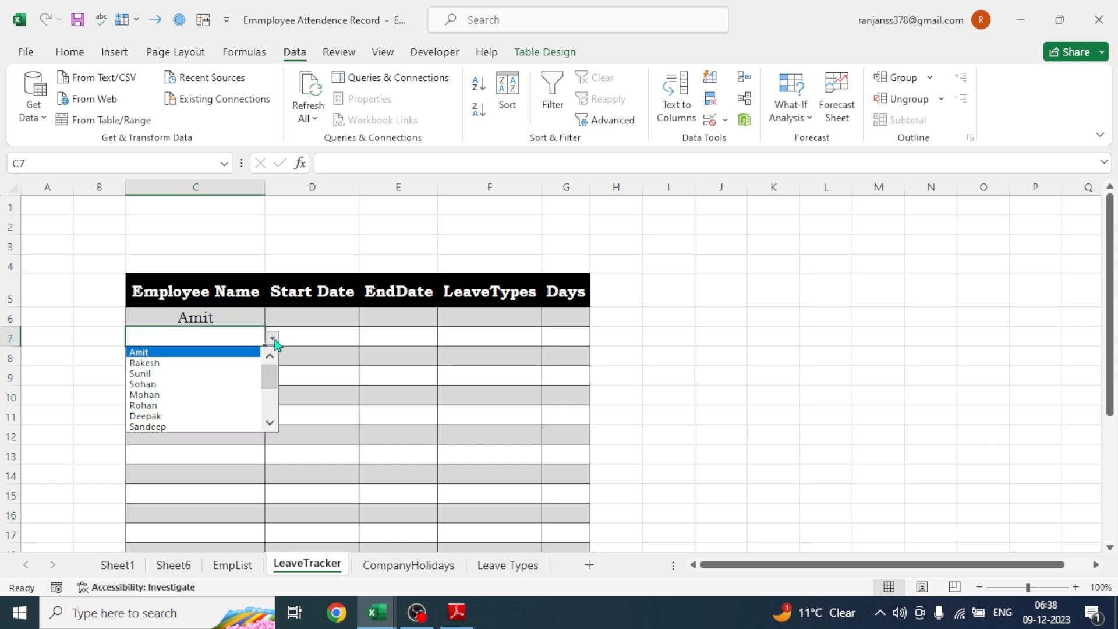
left_click(189, 371)
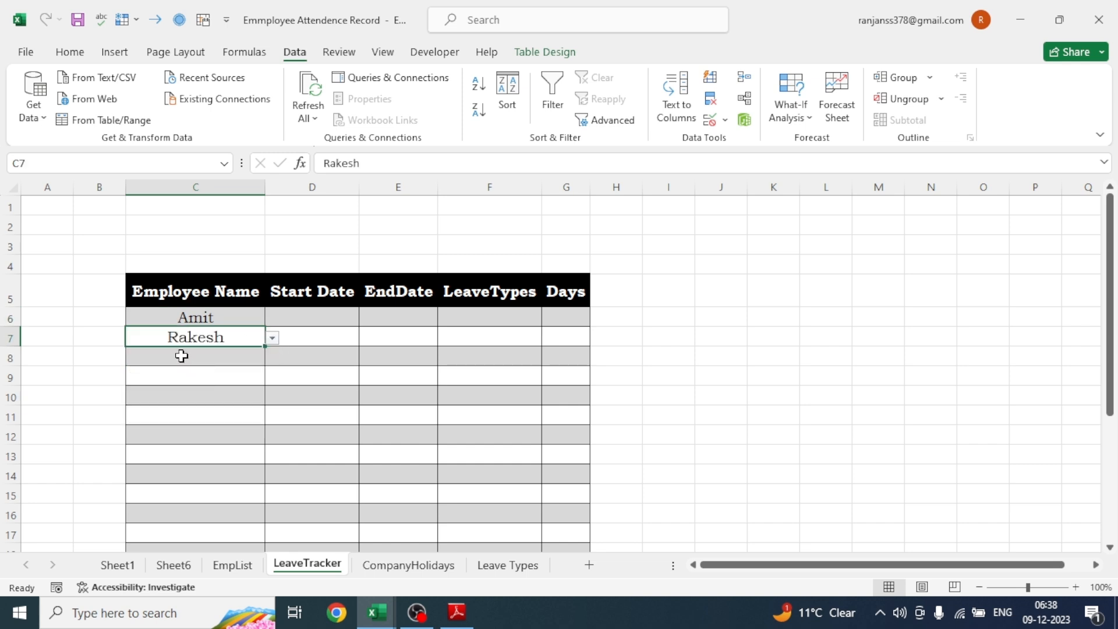
left_click(186, 356)
left_click(271, 359)
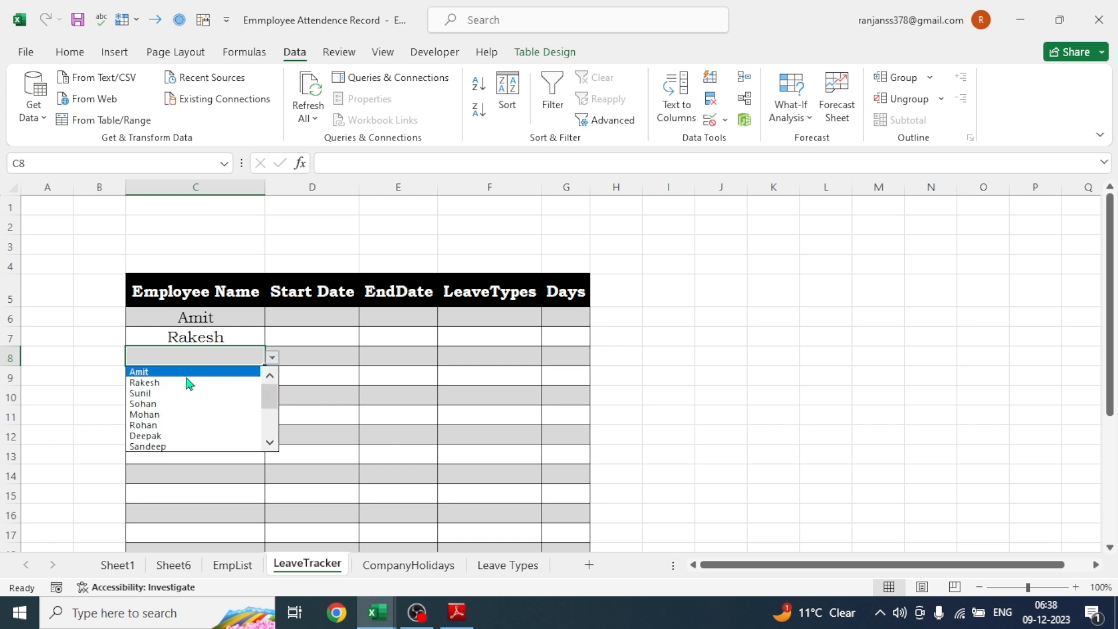
left_click(176, 395)
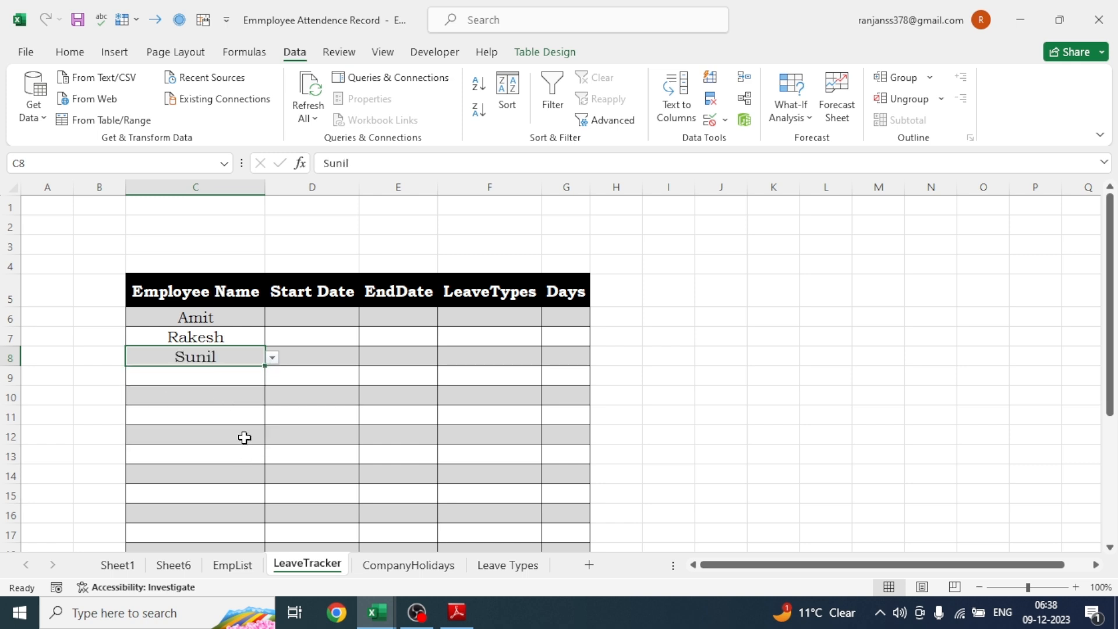
left_click(296, 323)
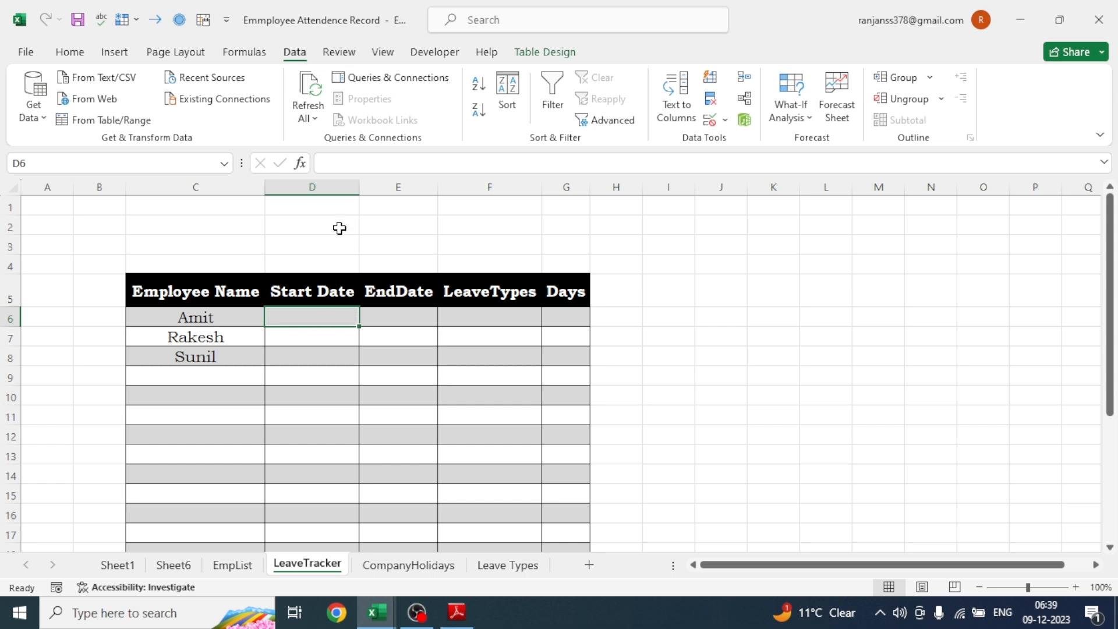
Enter =DATE(YEAR(TODAY()),1,03) in D6 so Amit's start date shows 03-01-2023
left_click(327, 168)
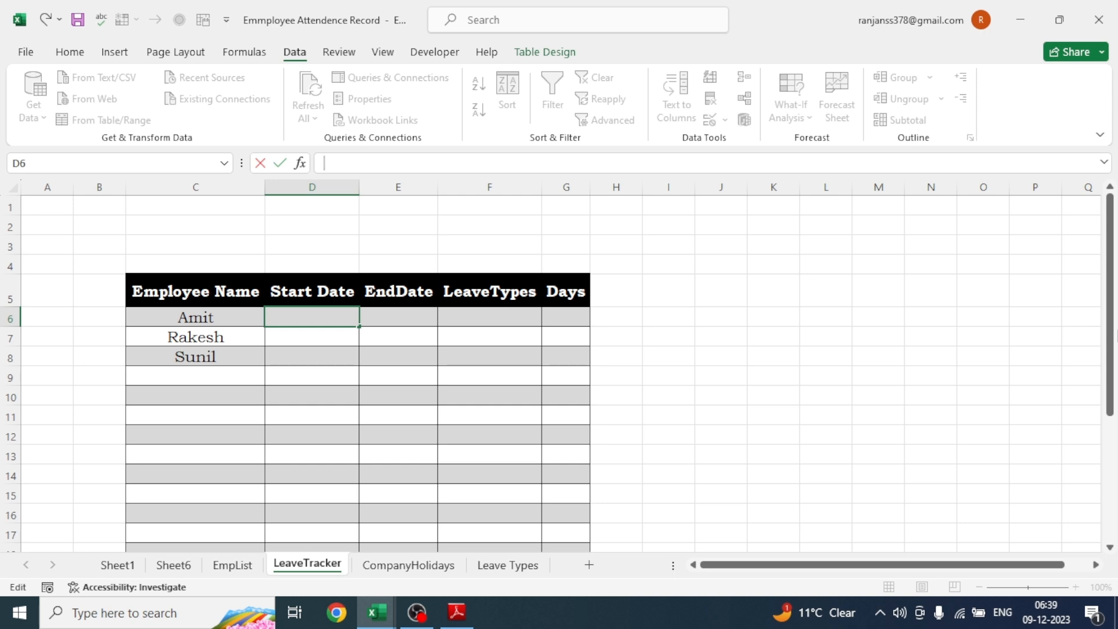
type("=date")
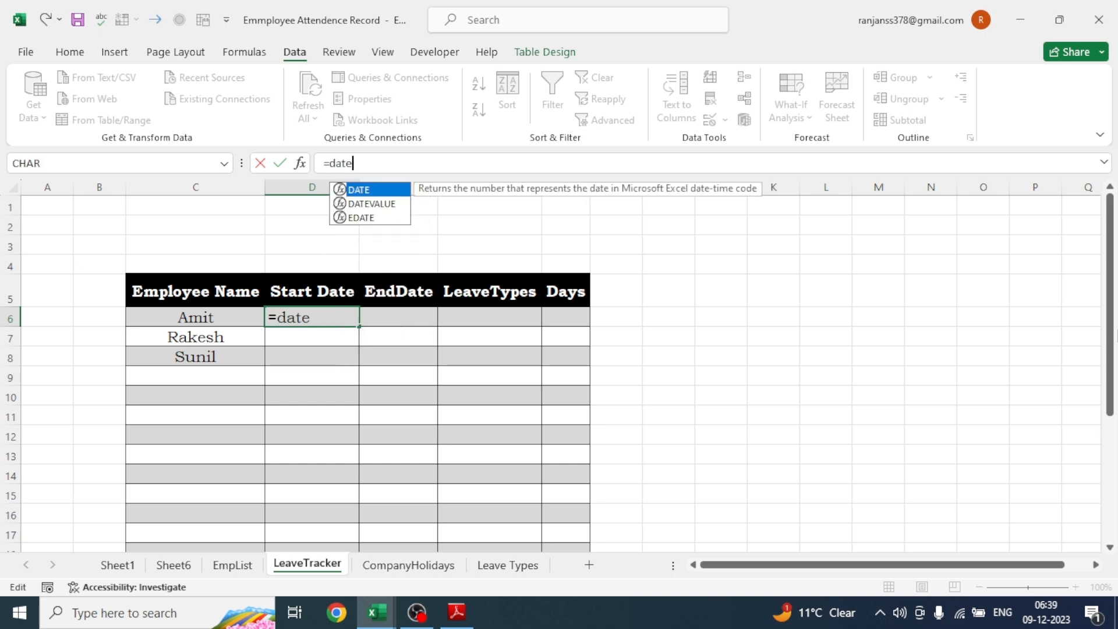
key("Tab")
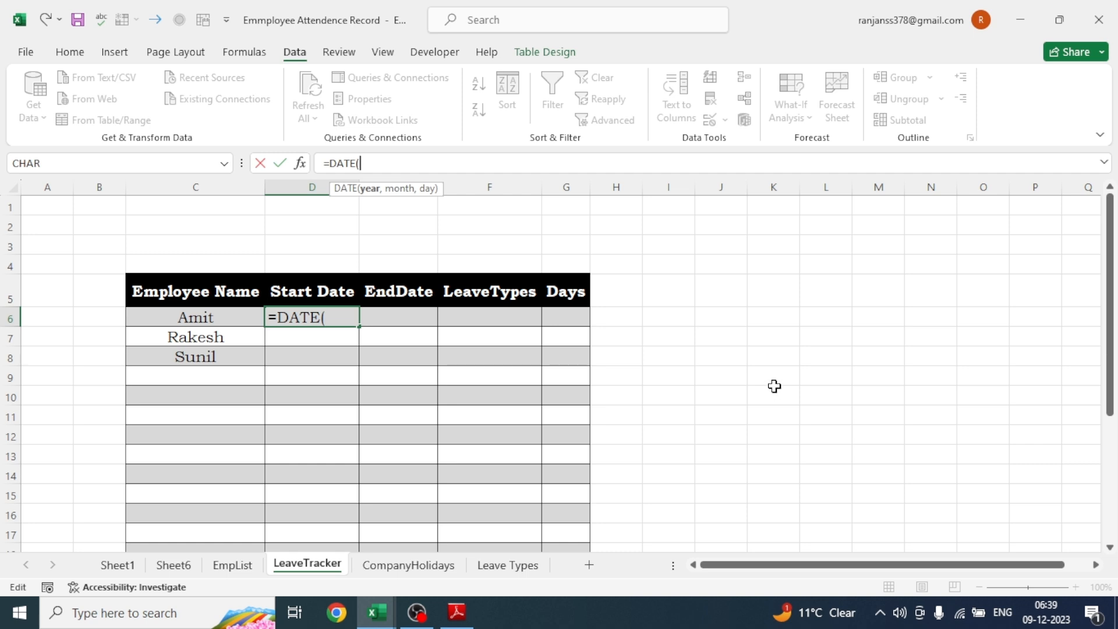
type("year")
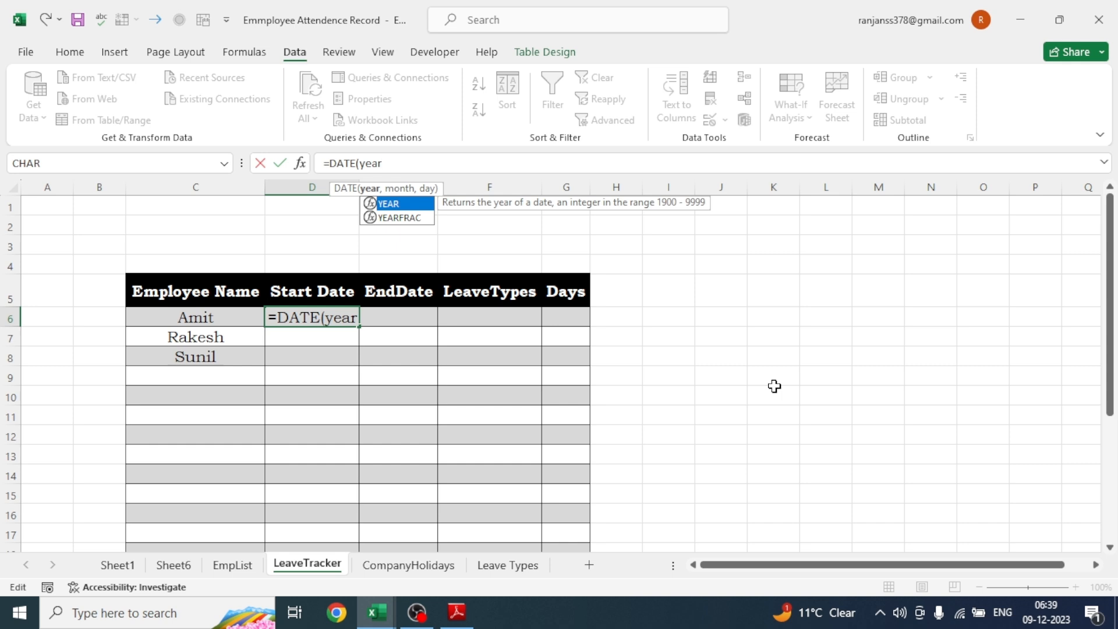
key("Tab")
type("TODAY()),")
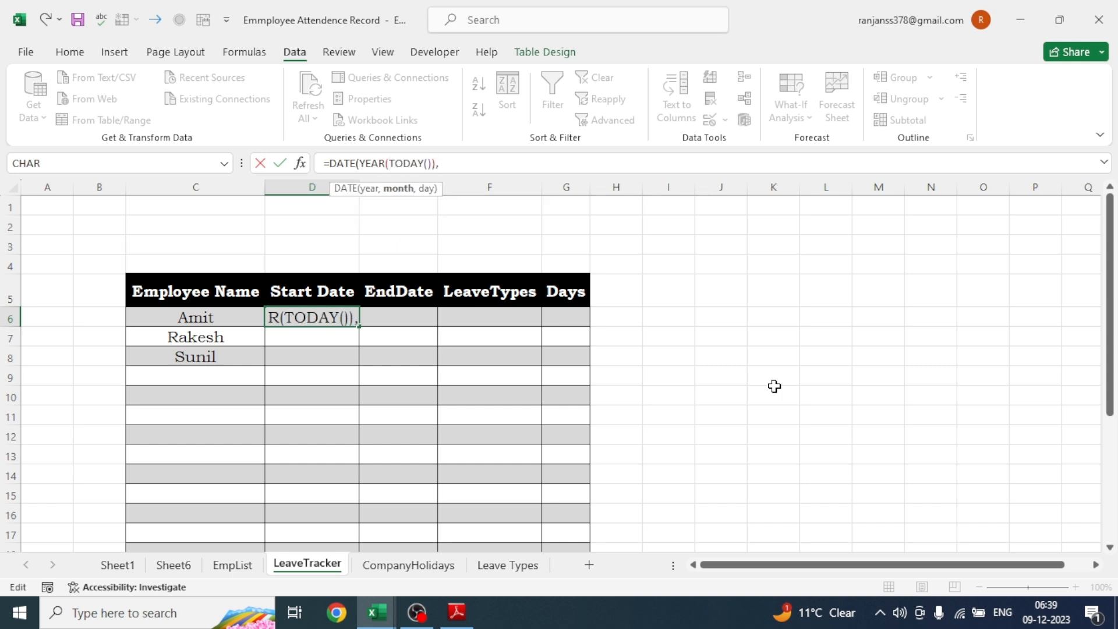
type("1,03")
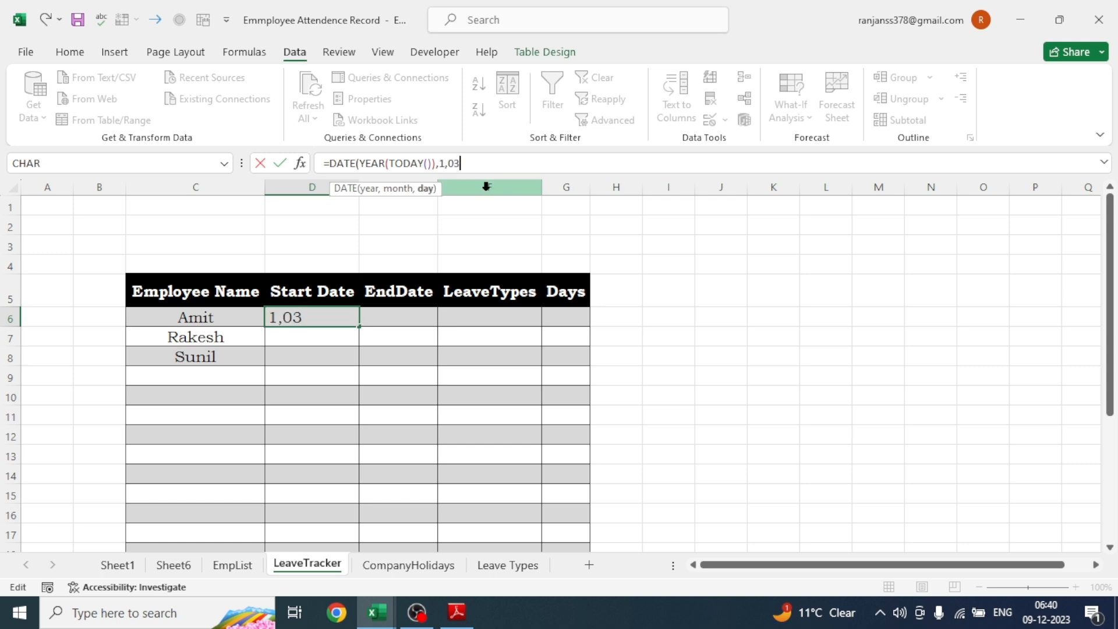
type(")")
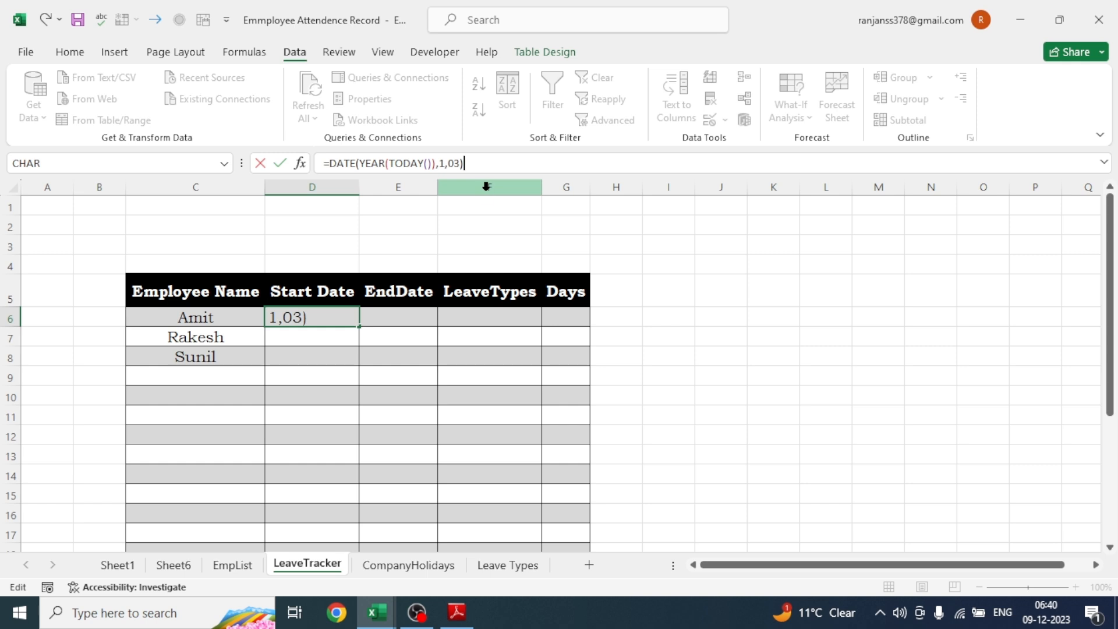
key("Return")
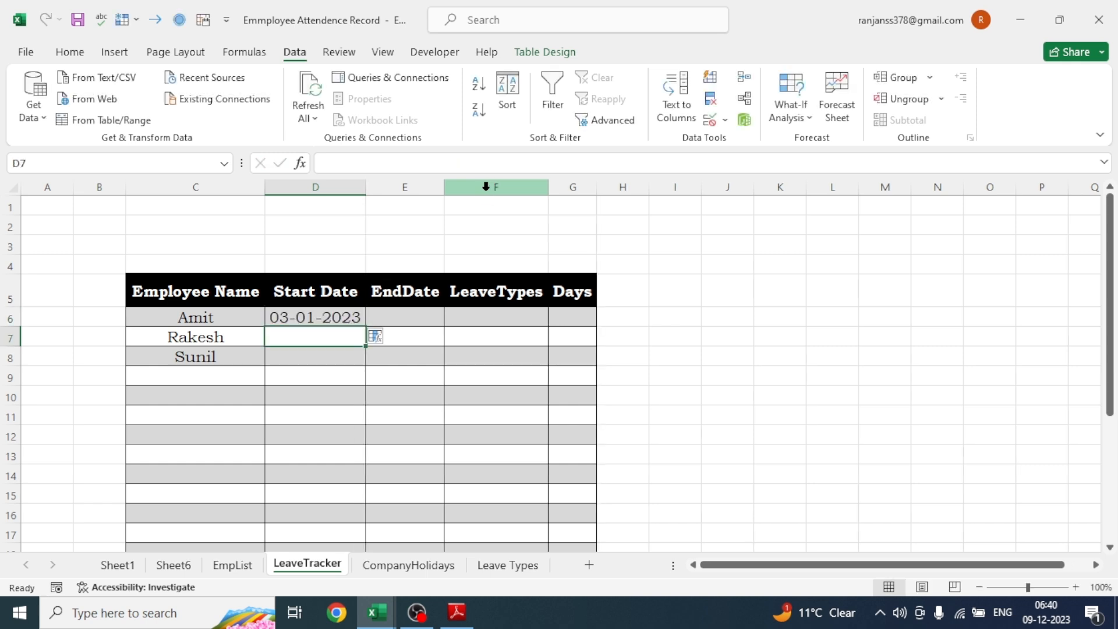
left_click(303, 320)
Enter =DATE(YEAR(TODAY()),1,03) in E6 so Amit's end date also reads 03-01-2023
left_click(415, 318)
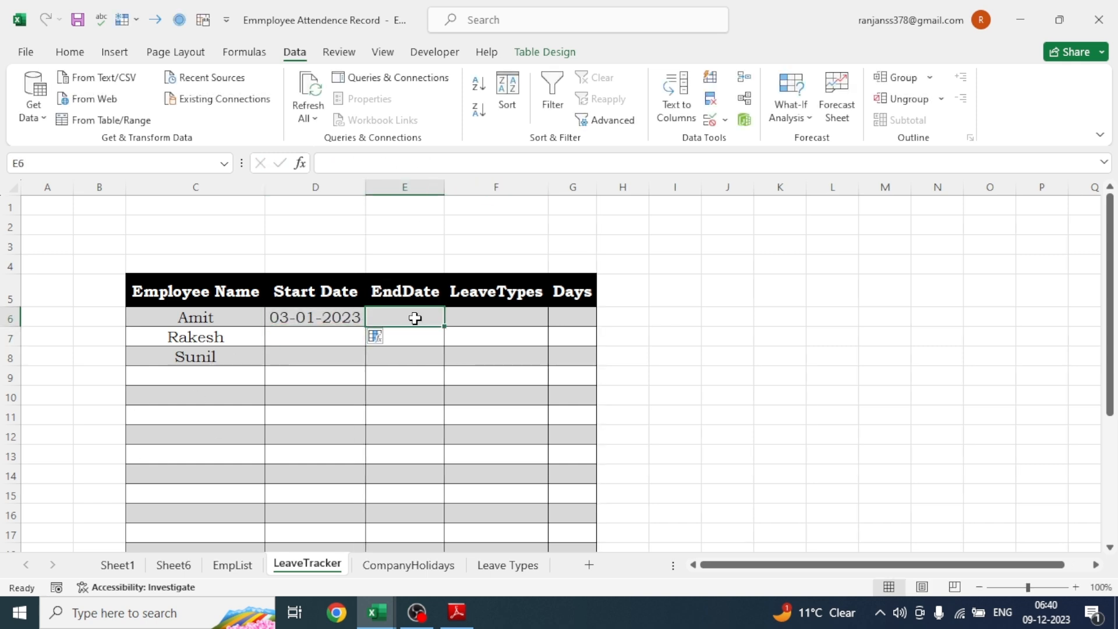
type("=")
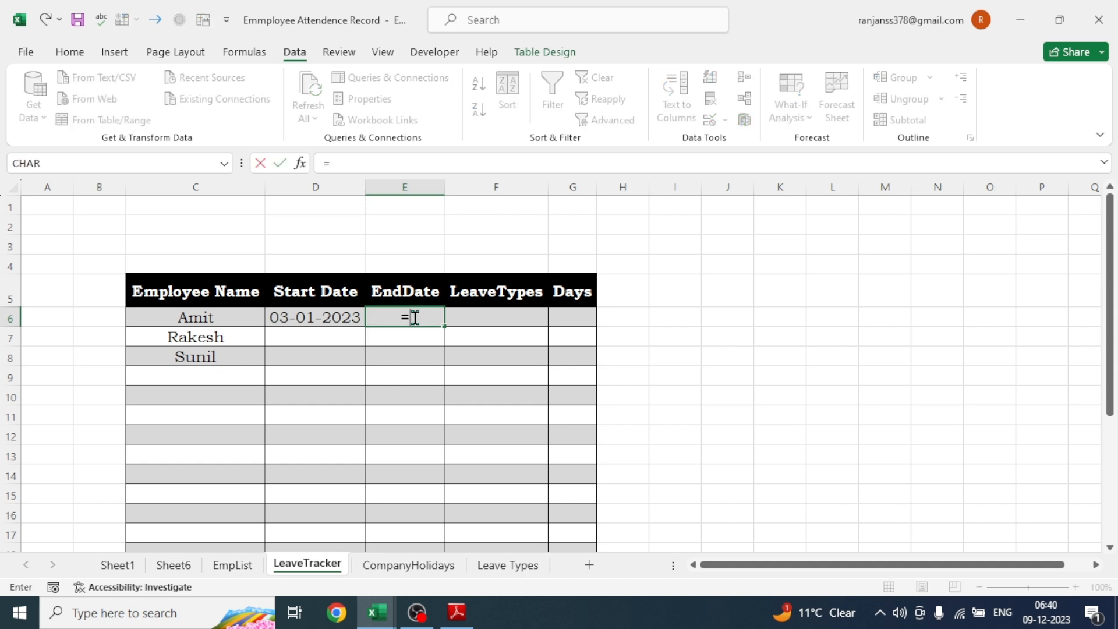
type("date")
key("Tab")
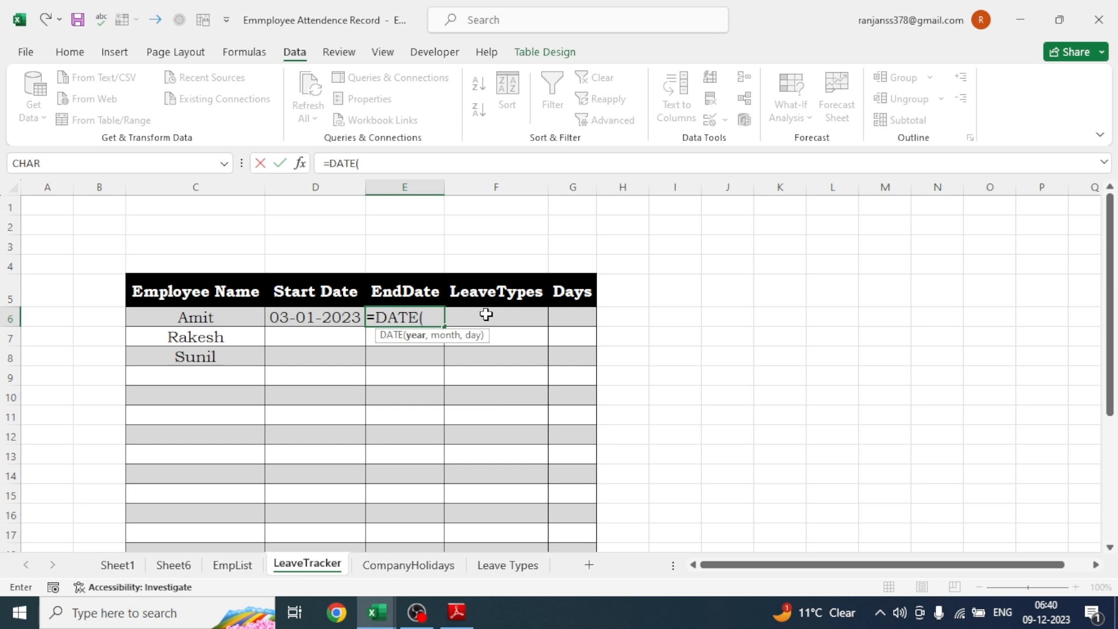
type("ye")
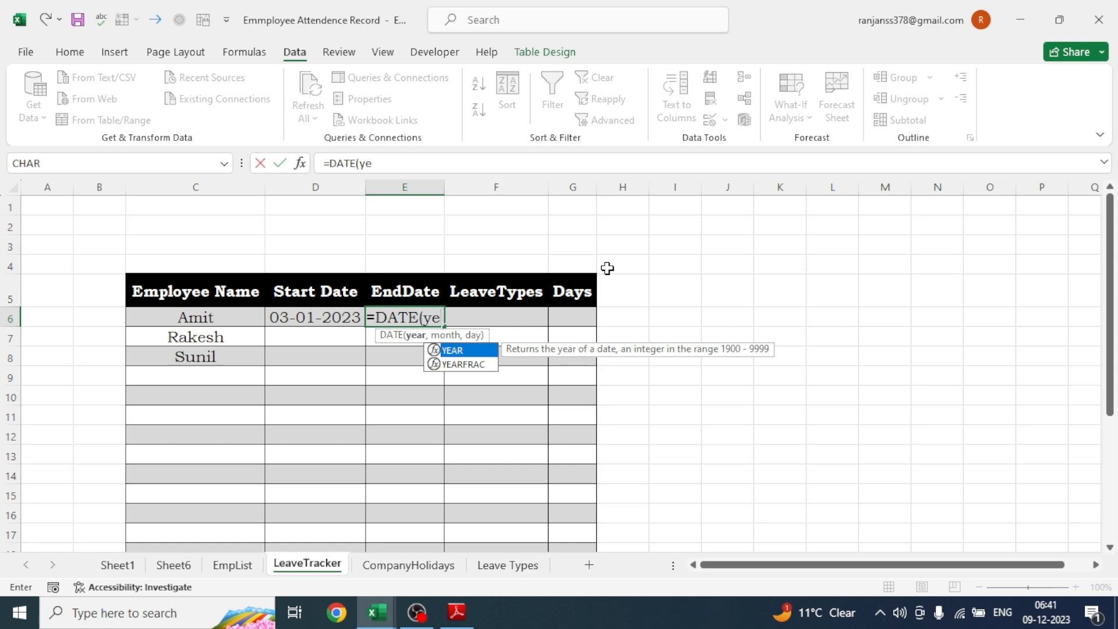
key("Tab")
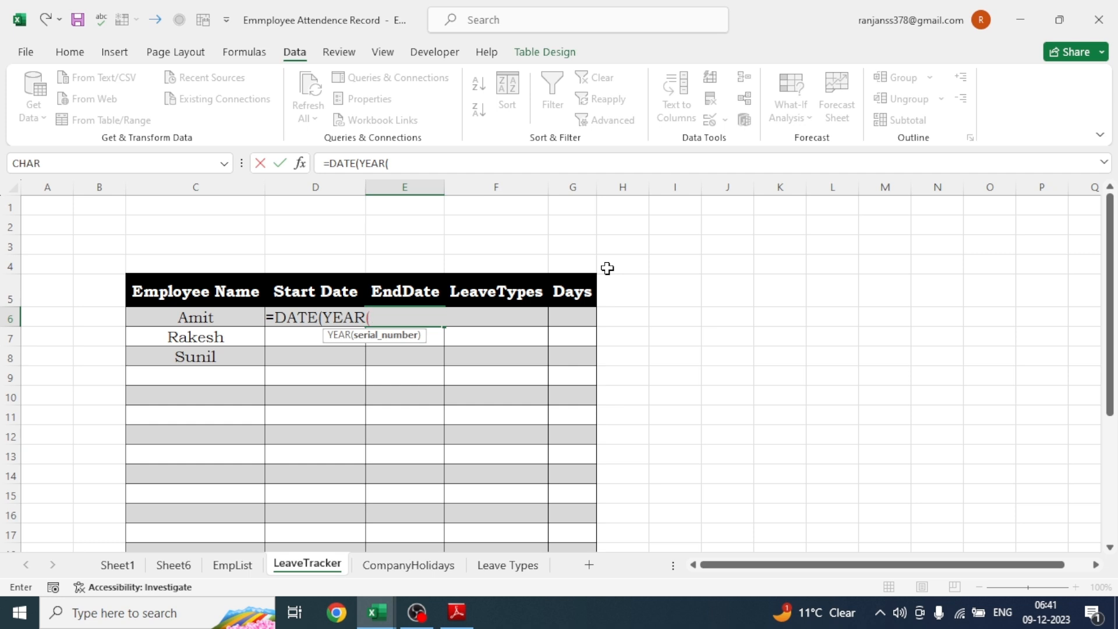
type("today")
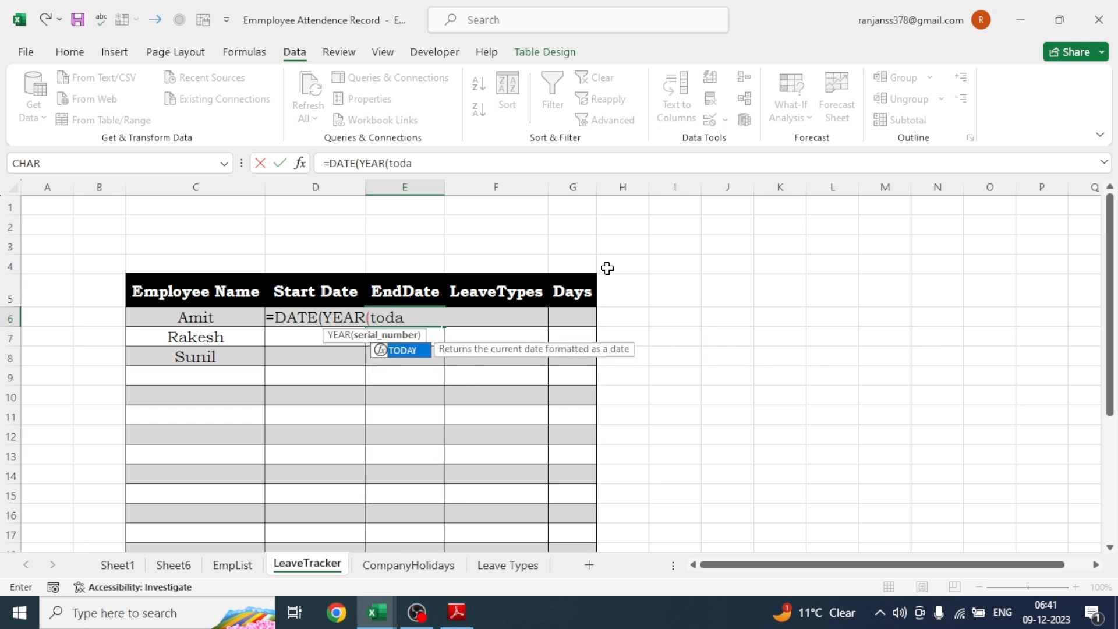
key("Tab")
type(")),1,03)")
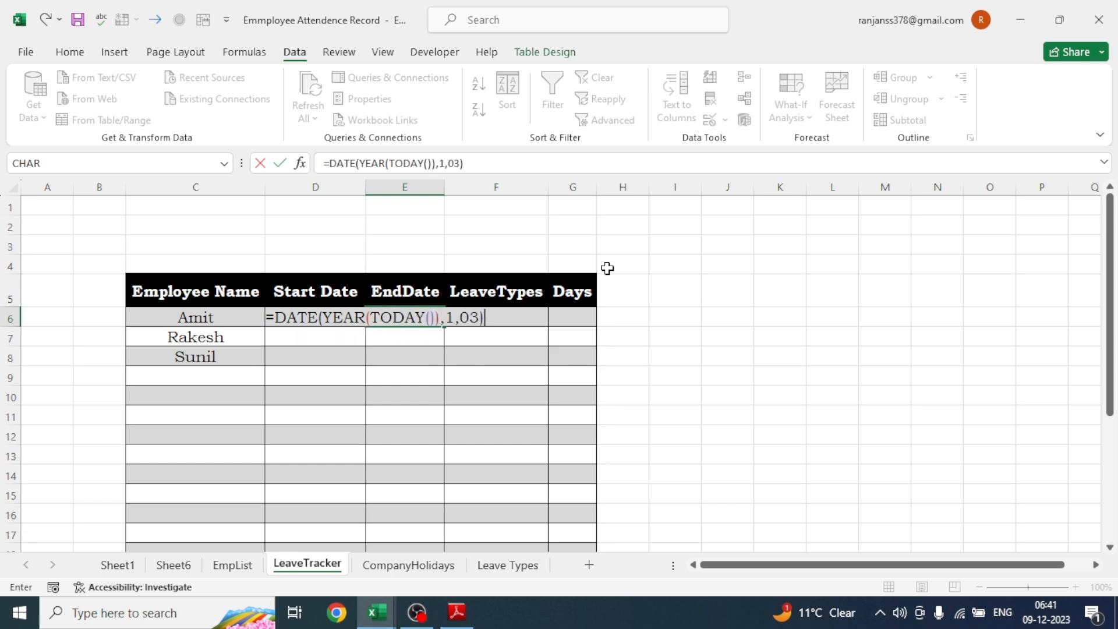
key("Return")
left_click(407, 394)
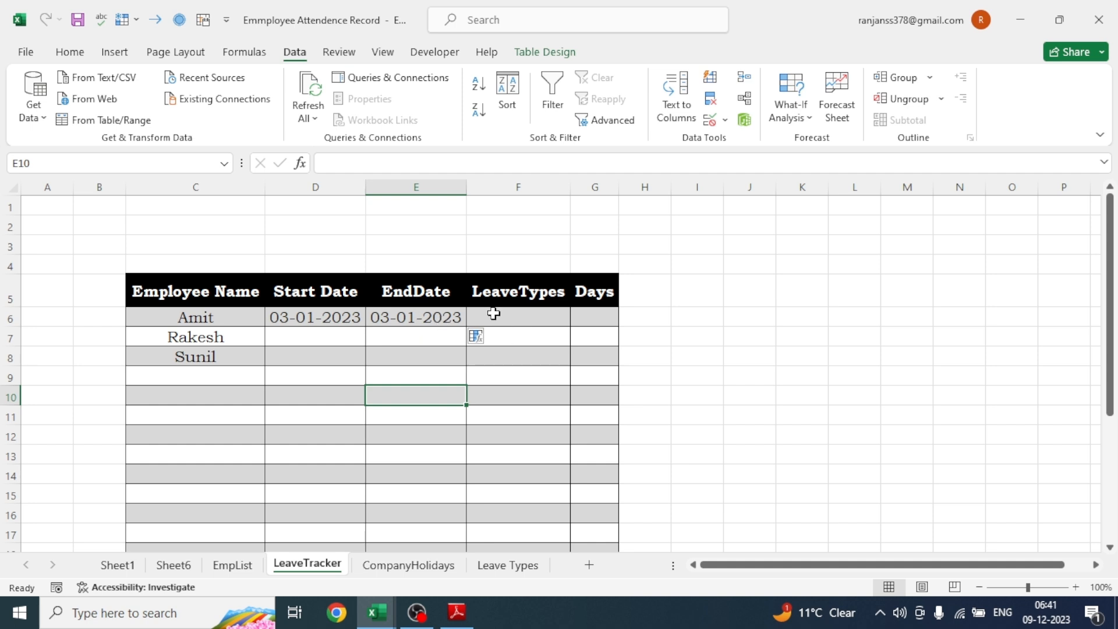
Add List data validation from the Leave Types sheet to the LeaveTypes cells from F6 downward
left_click(512, 319)
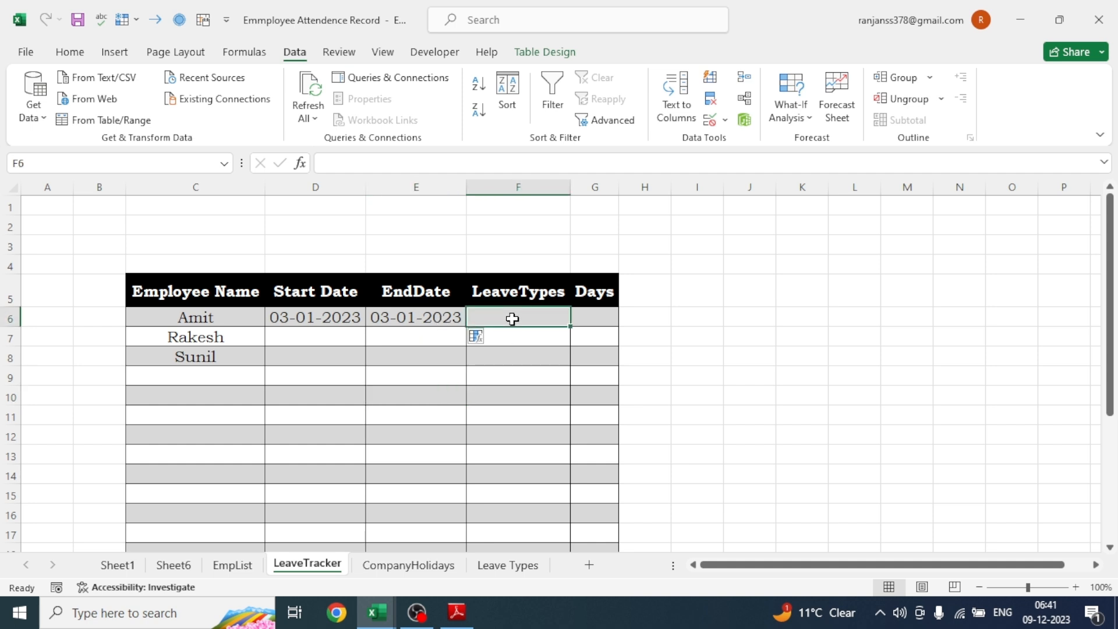
left_click_drag(512, 318, 514, 532)
scroll(514, 532, "up", 4)
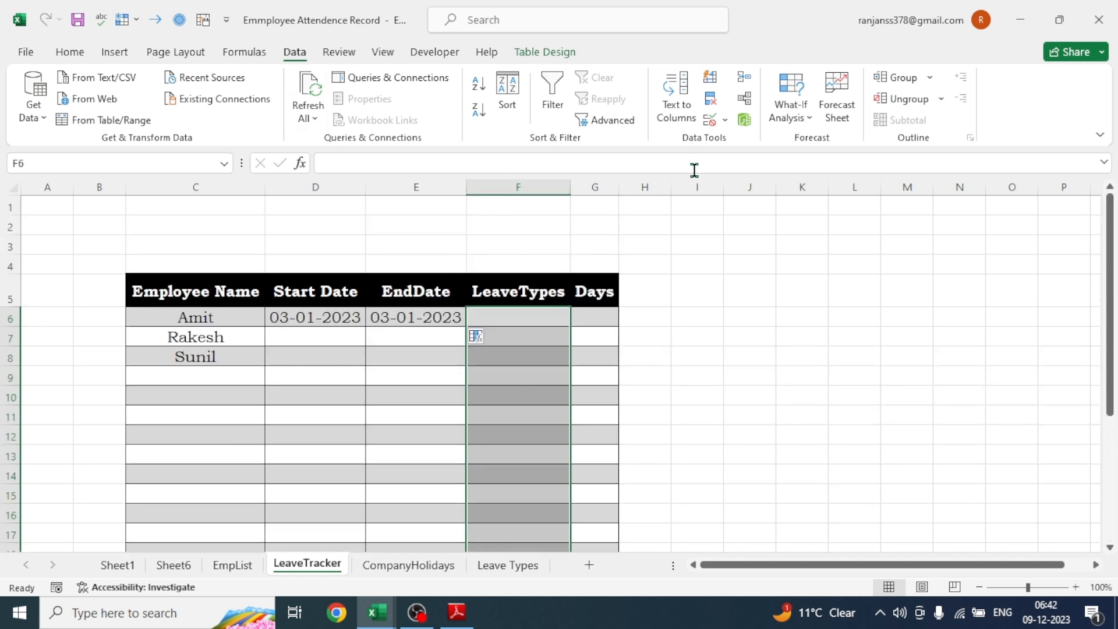
left_click(725, 120)
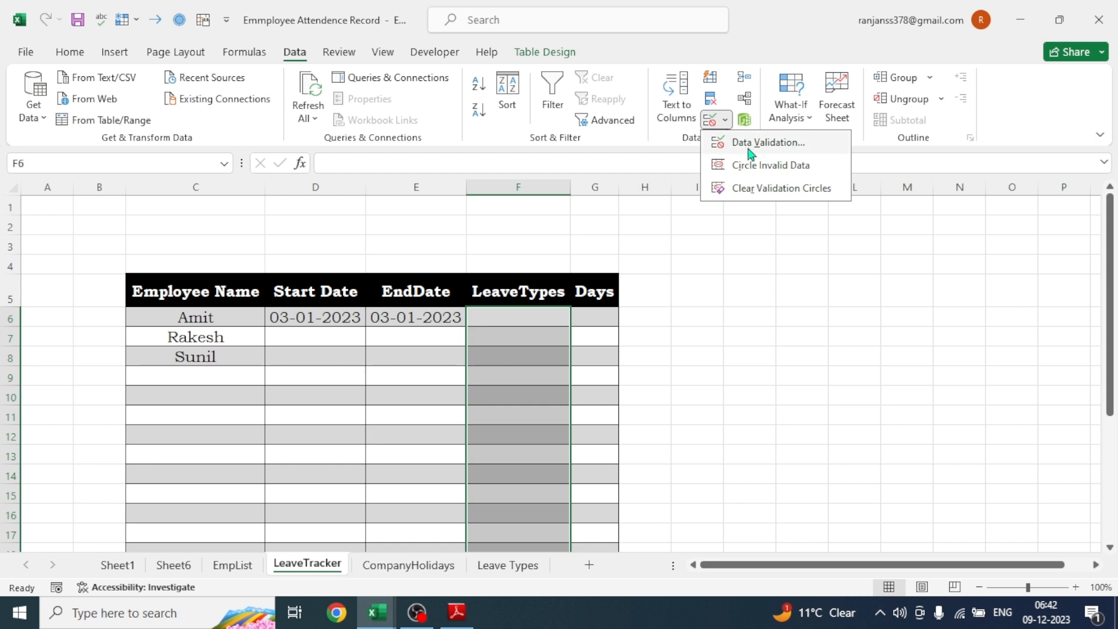
left_click(751, 144)
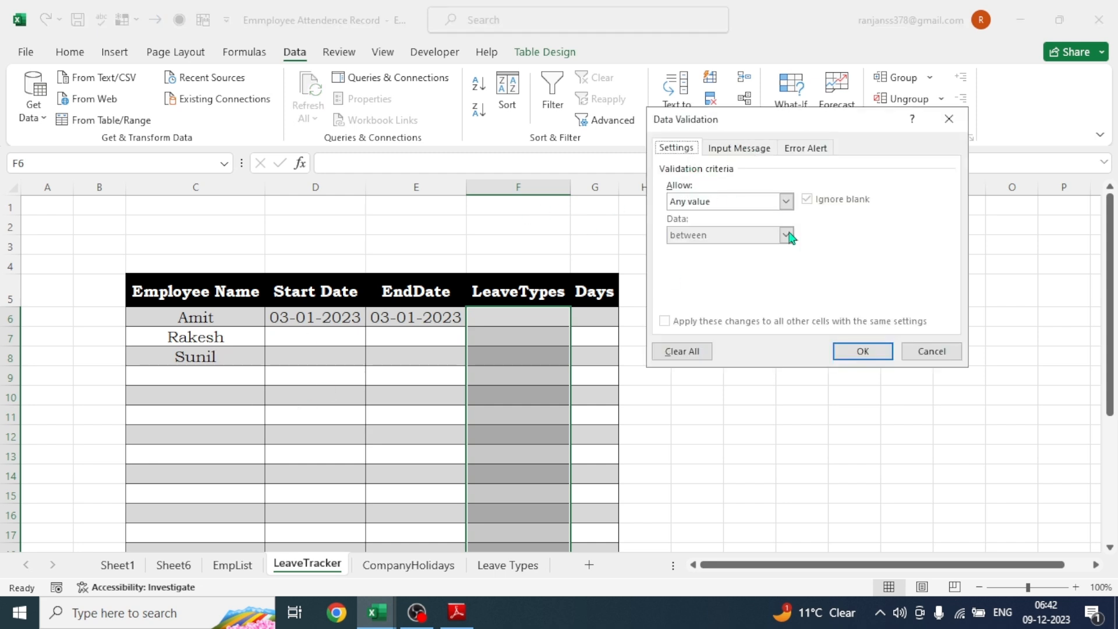
left_click(786, 201)
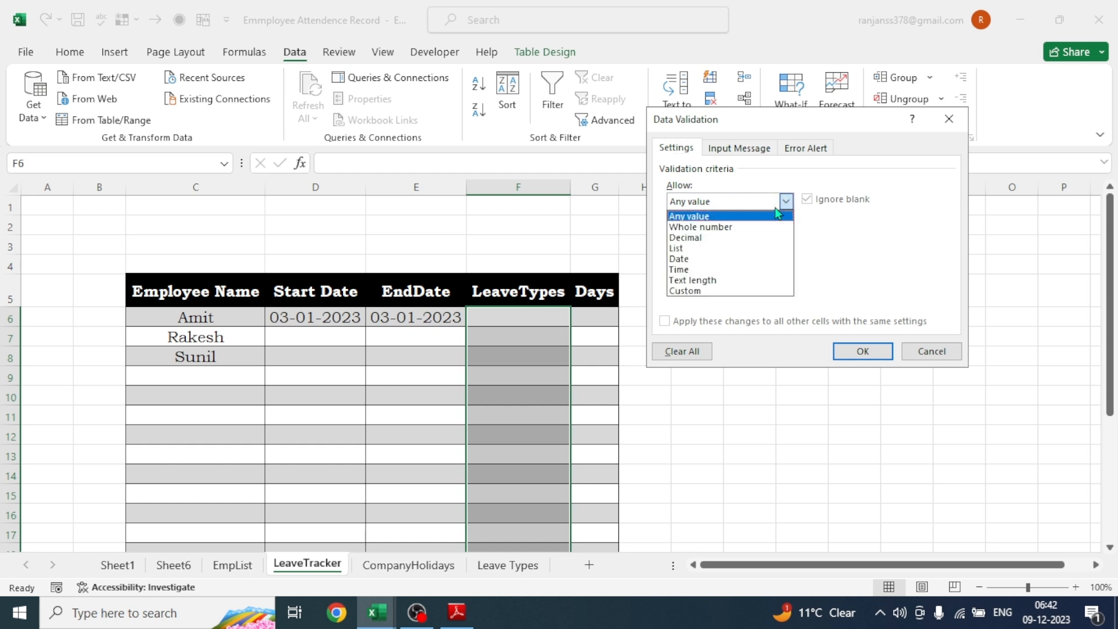
left_click(702, 249)
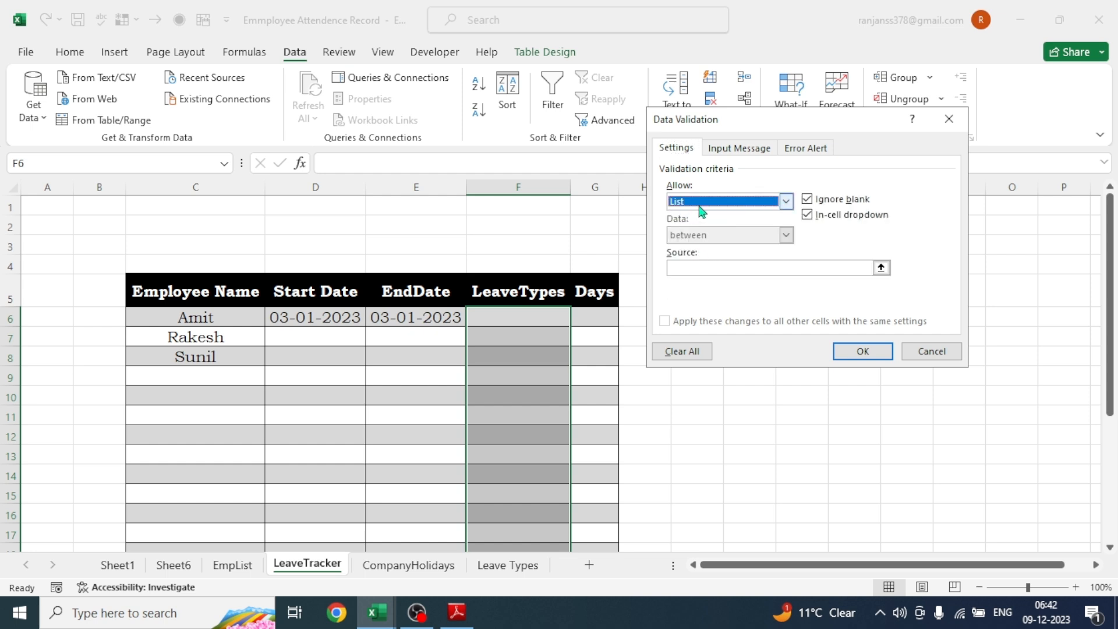
left_click(677, 268)
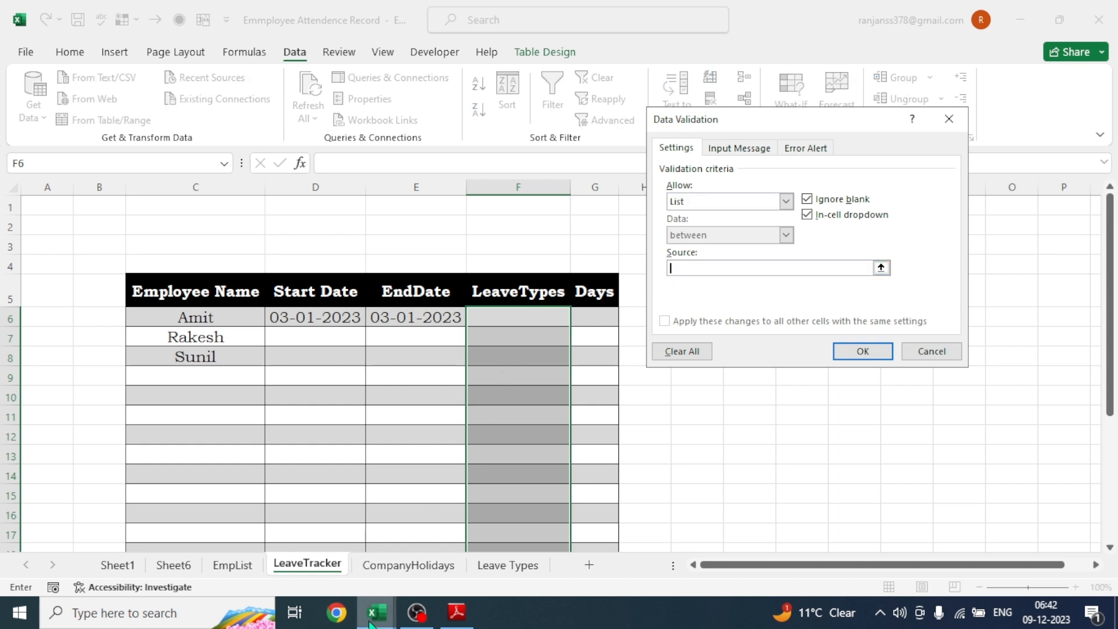
mouse_move(371, 623)
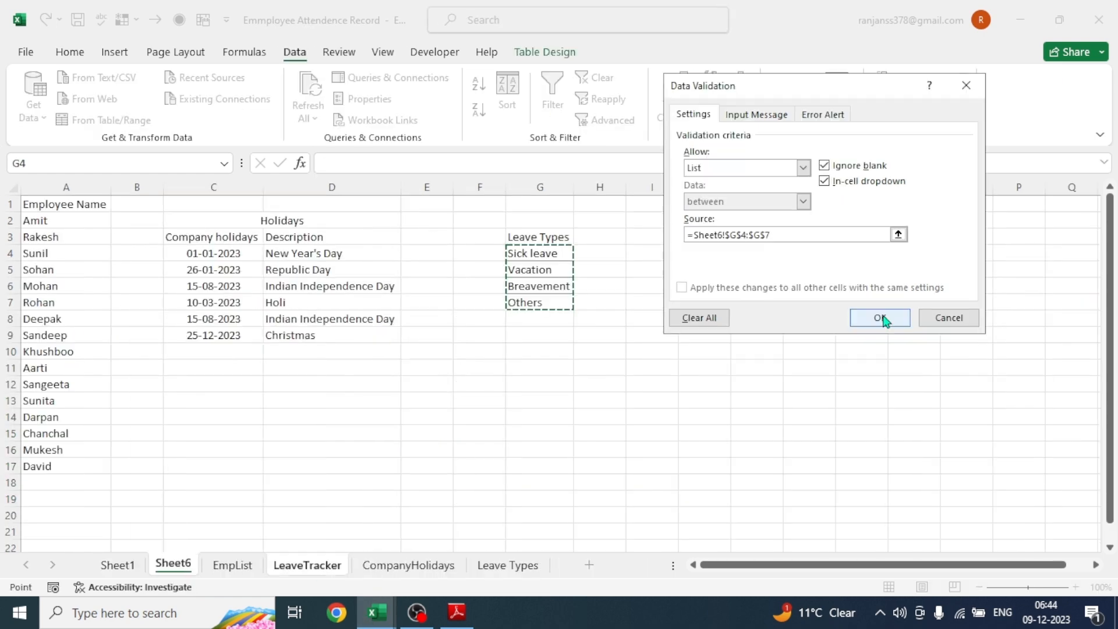
left_click(886, 316)
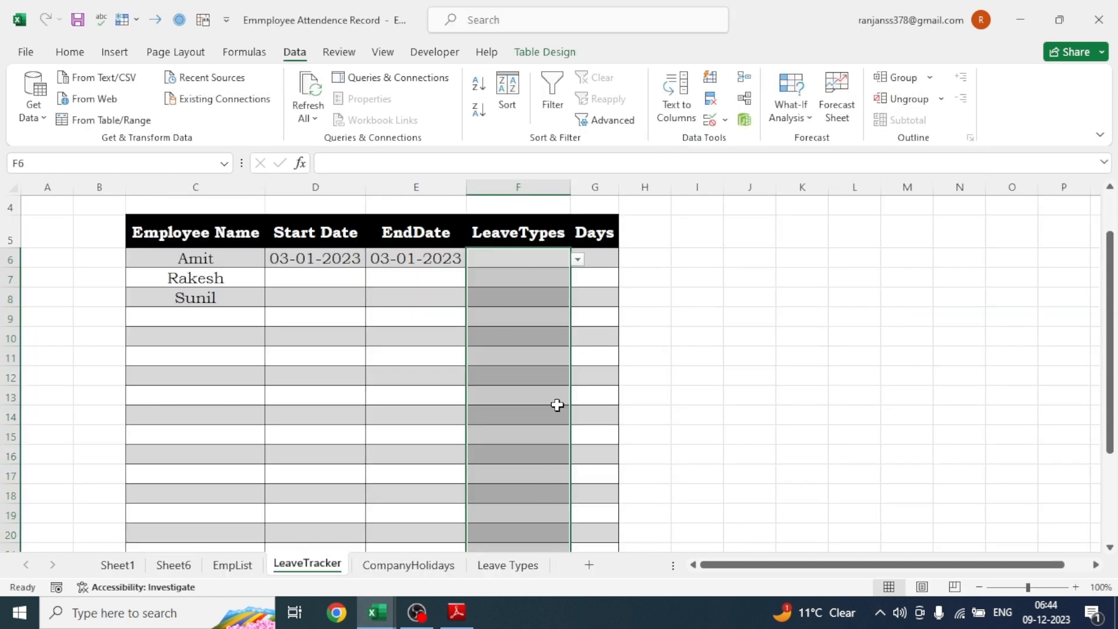
Choose Sick leave for Amit in F6 and widen the Days column
left_click(510, 258)
left_click(576, 259)
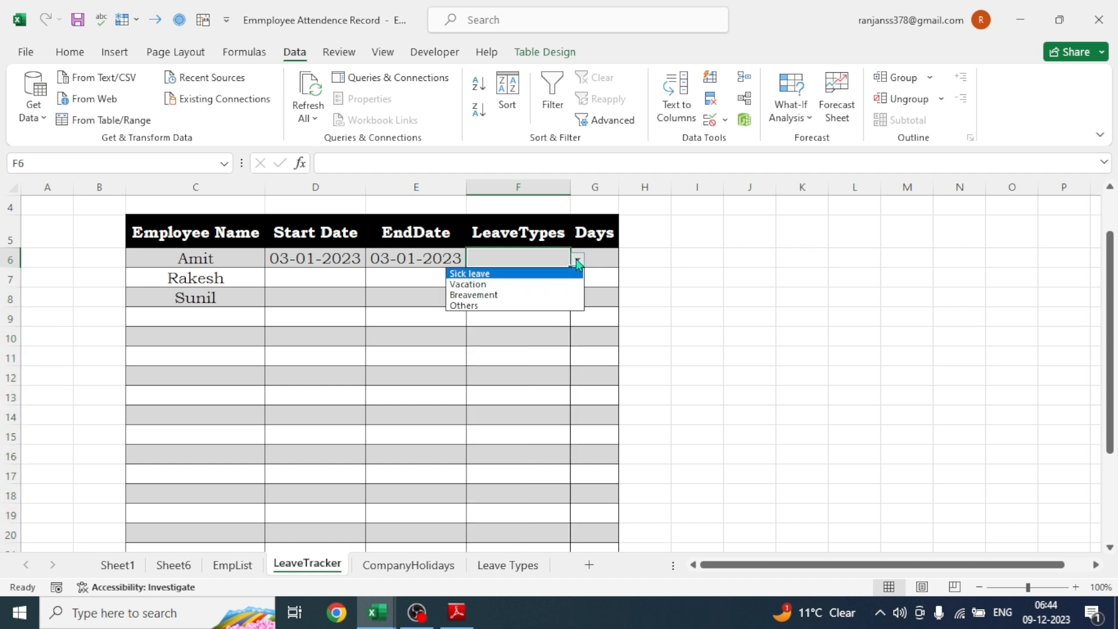
left_click(493, 276)
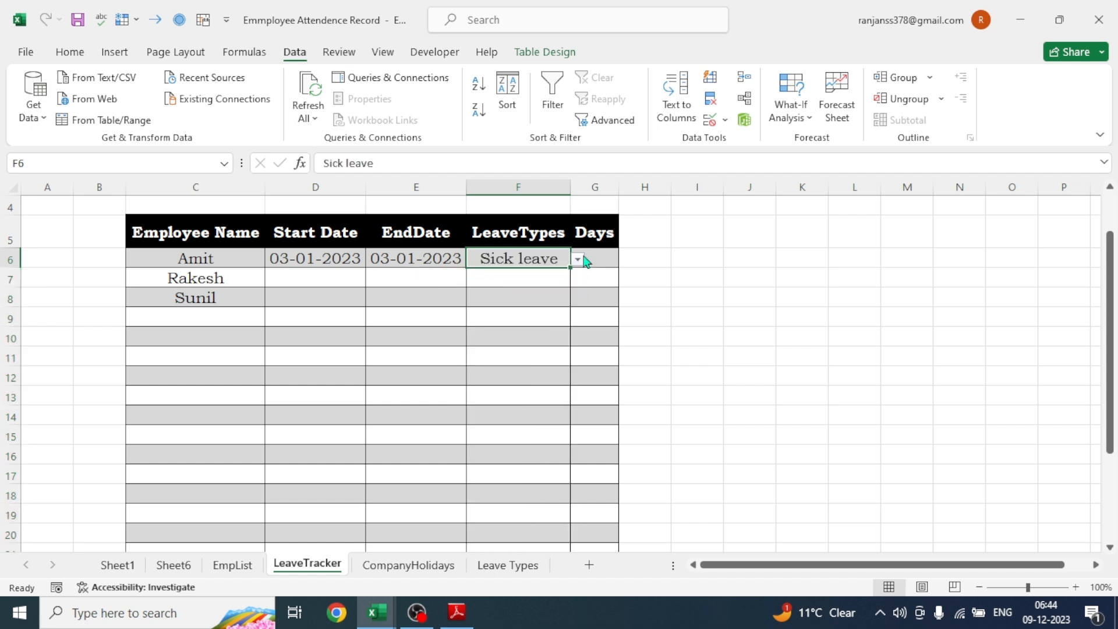
left_click(653, 264)
left_click_drag(617, 189, 632, 194)
left_click(663, 294)
left_click(601, 258)
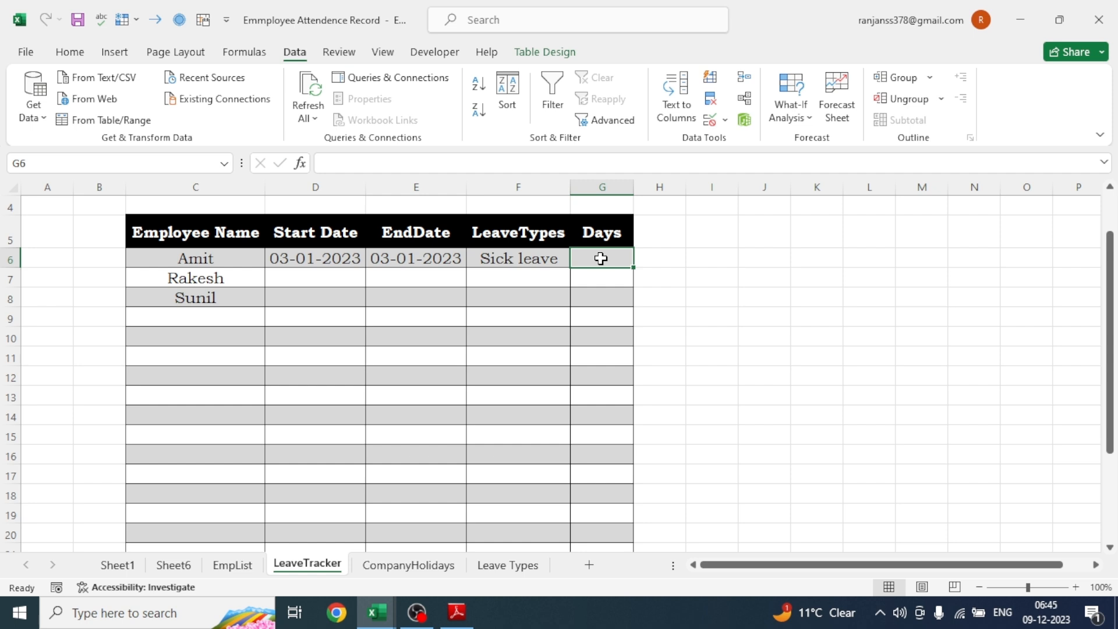
Enter =NETWORKDAYS(D6,E6, CompanyHolidays dates) in G6, giving Amit 1 working day
type("=")
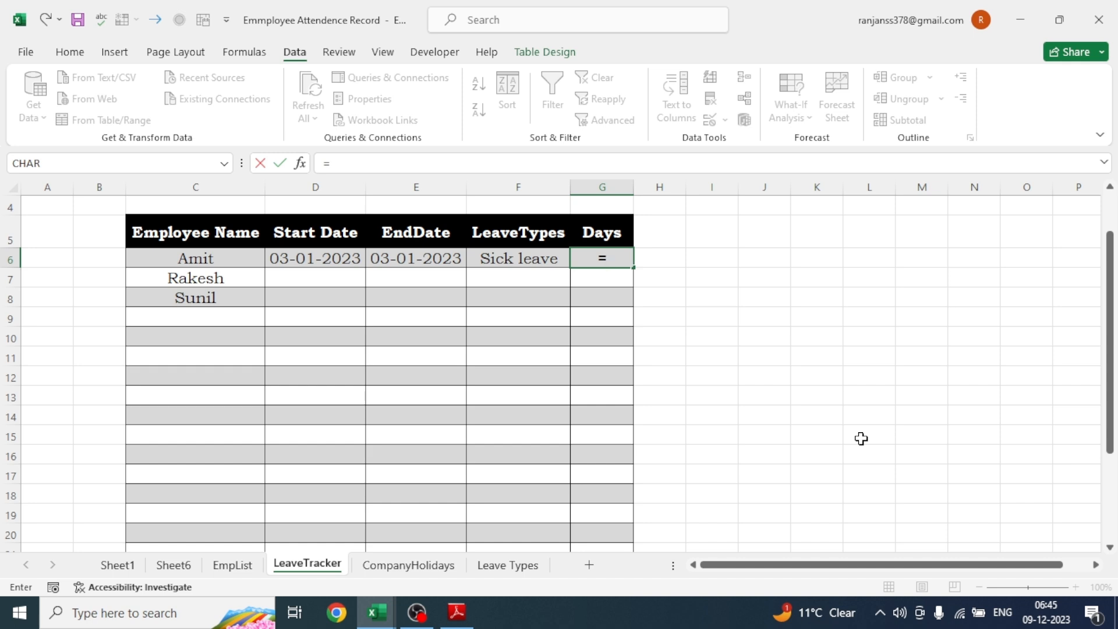
type("netw")
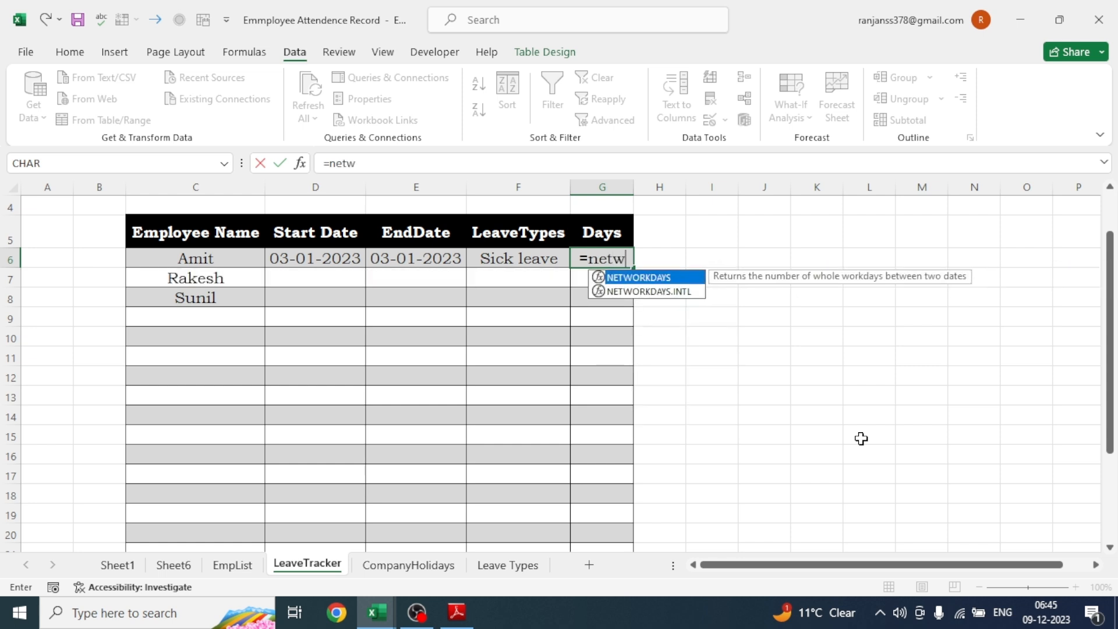
key("Tab")
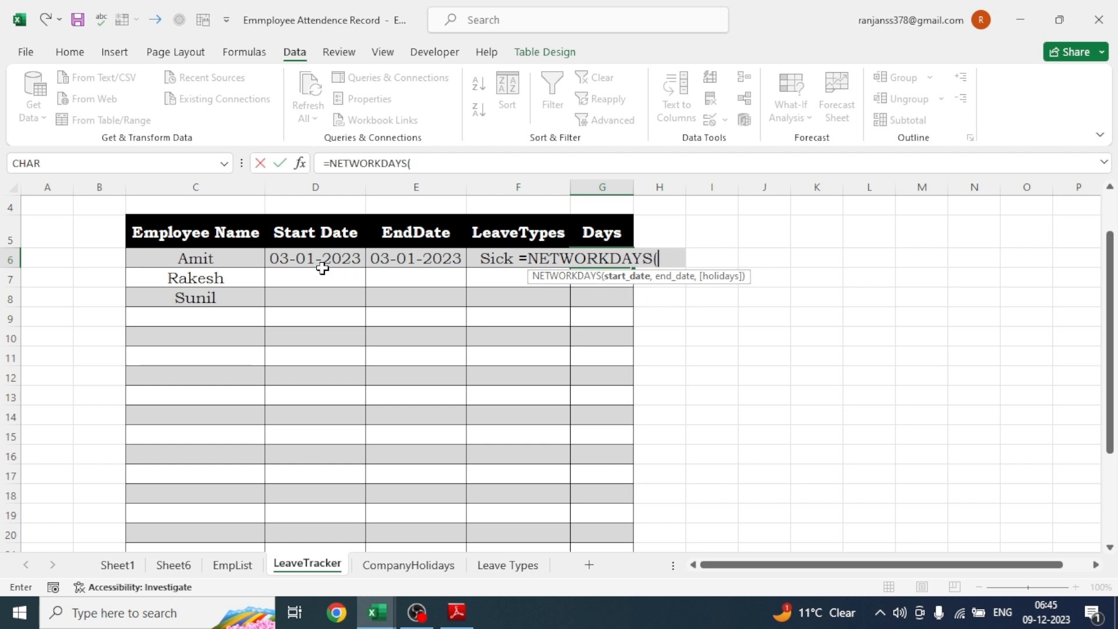
left_click(309, 255)
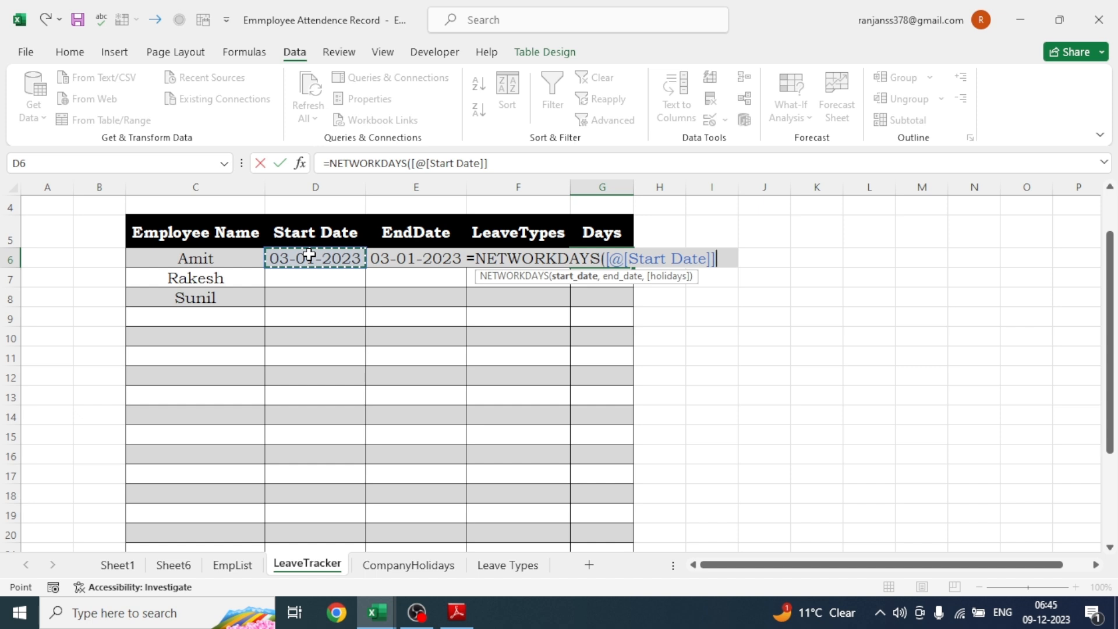
type(",")
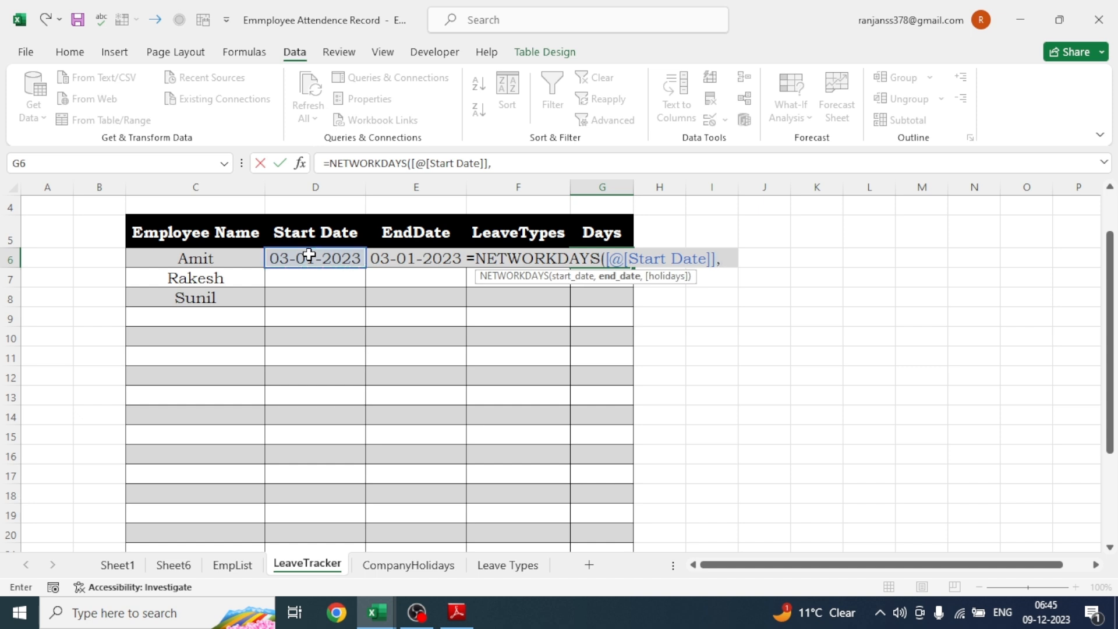
left_click(406, 261)
type(",")
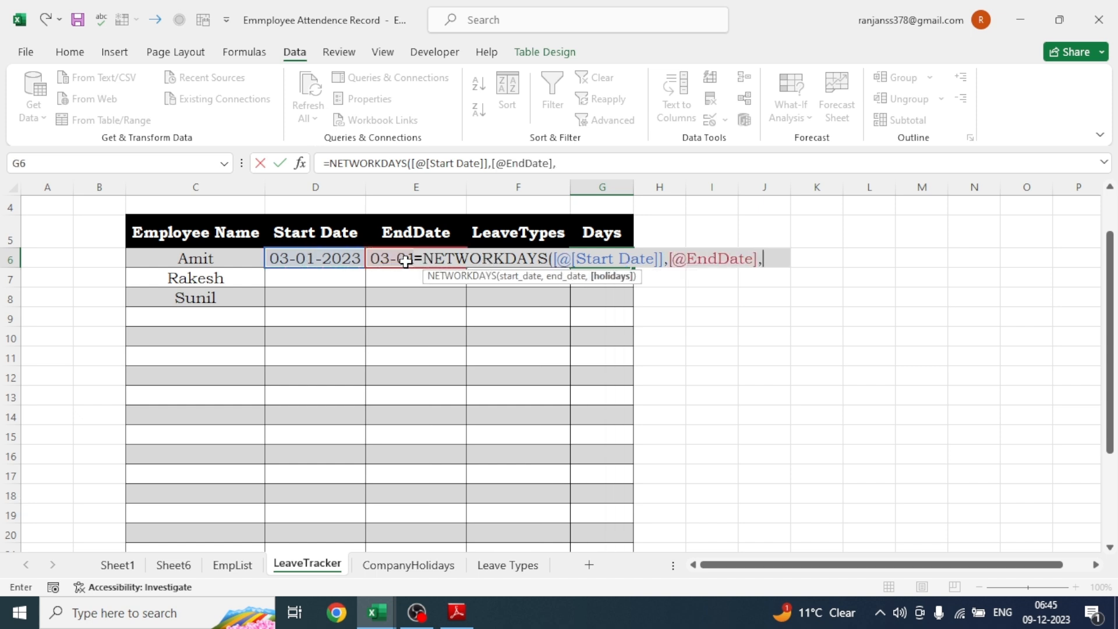
left_click(410, 565)
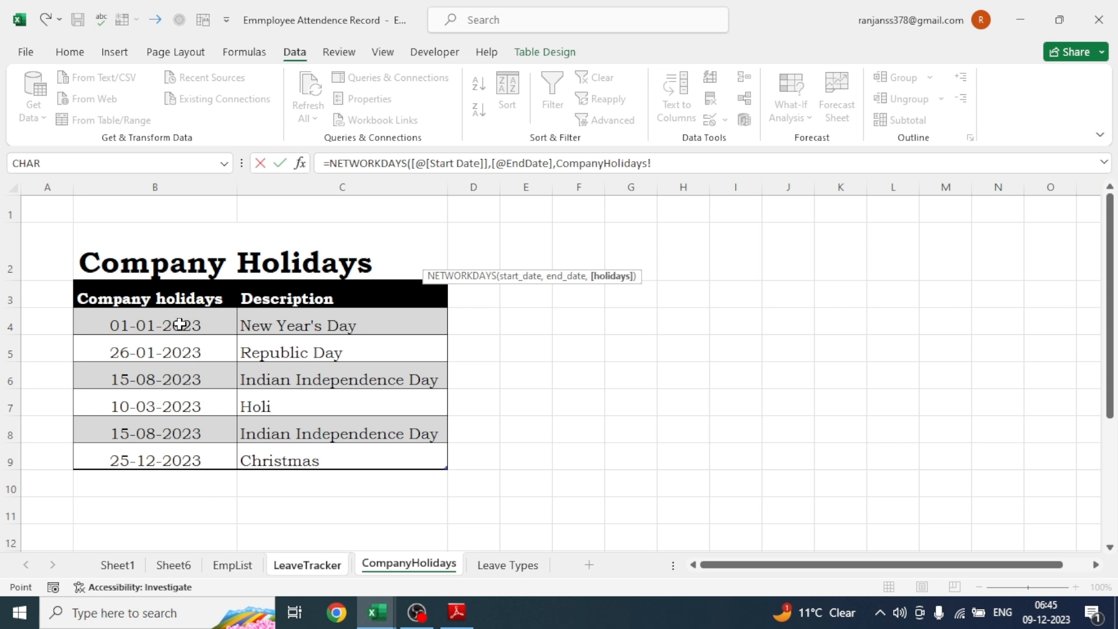
left_click_drag(176, 324, 170, 465)
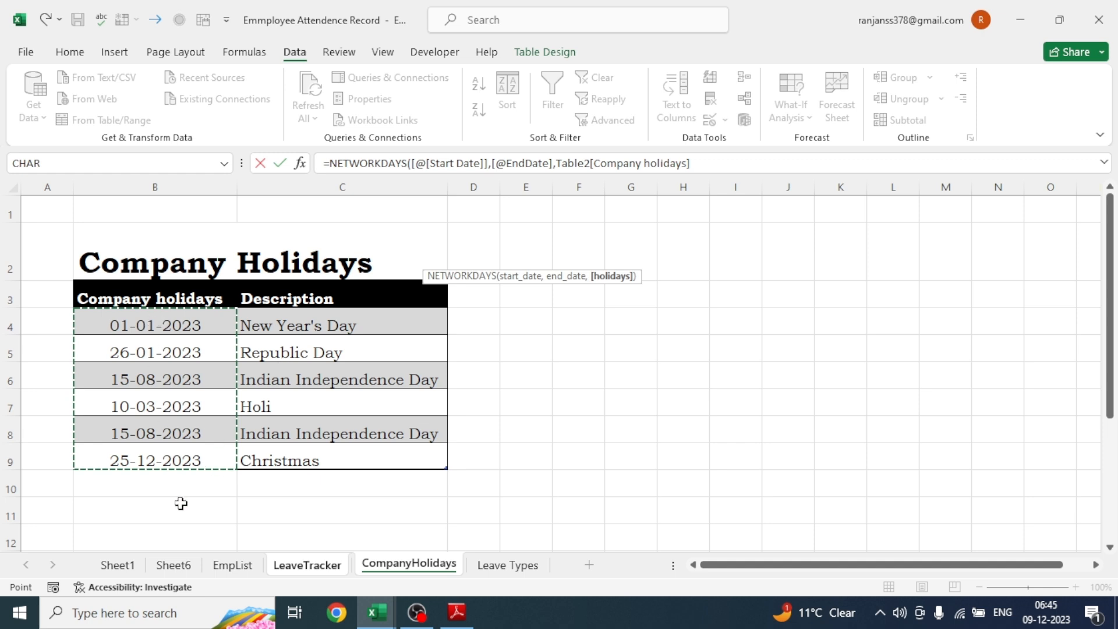
type(")")
key("Return")
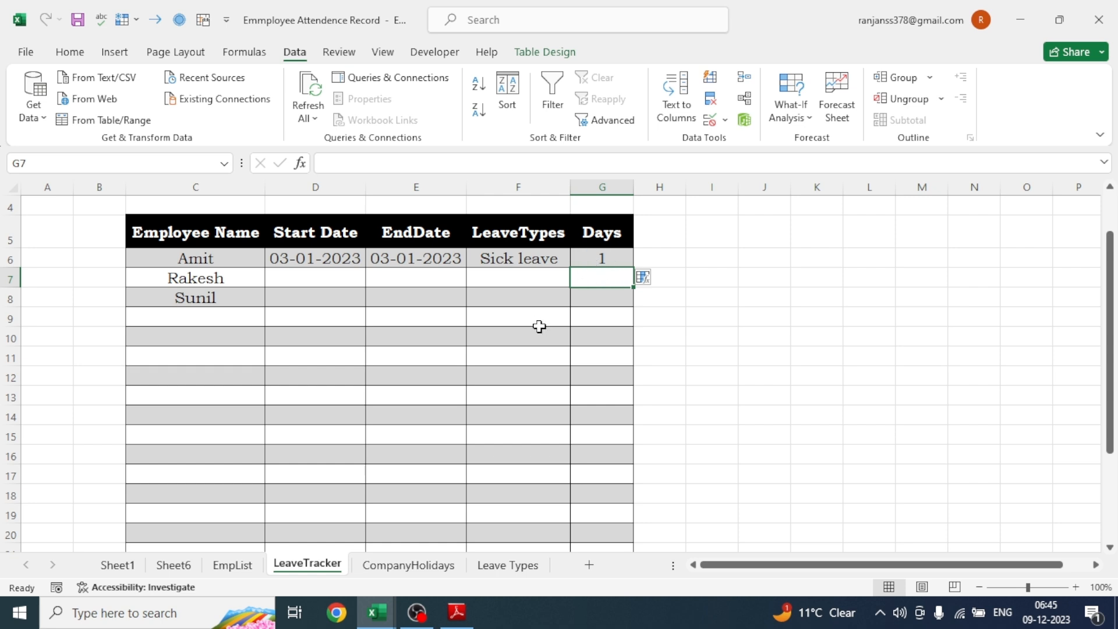
Change the day in E6's DATE formula from 03 to 5, making Amit's Days count 3
left_click(403, 258)
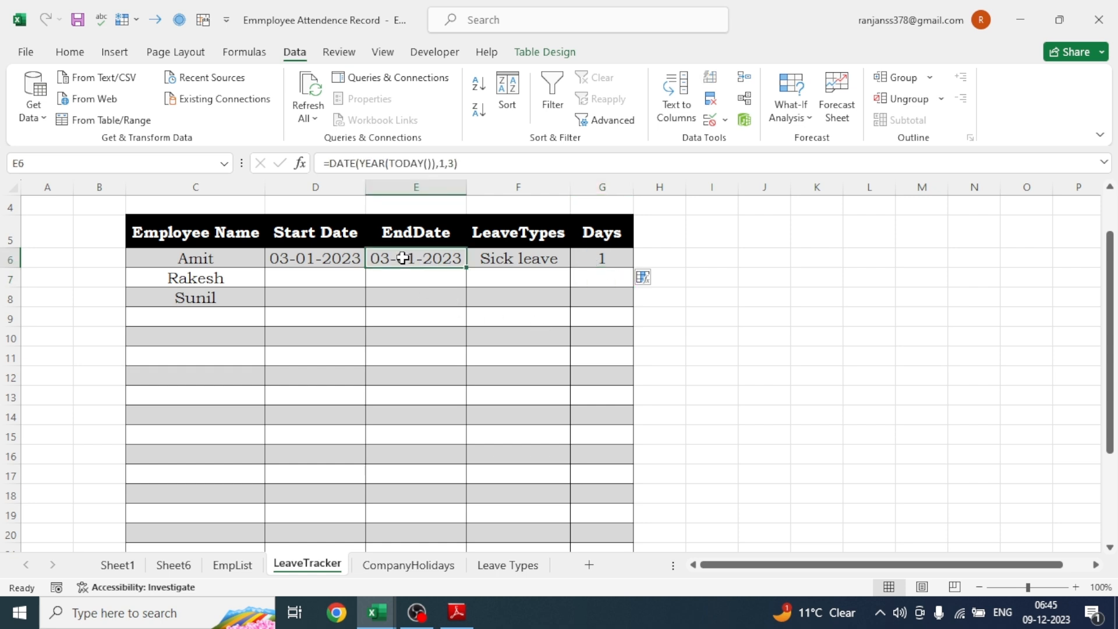
left_click(452, 164)
key("BackSpace")
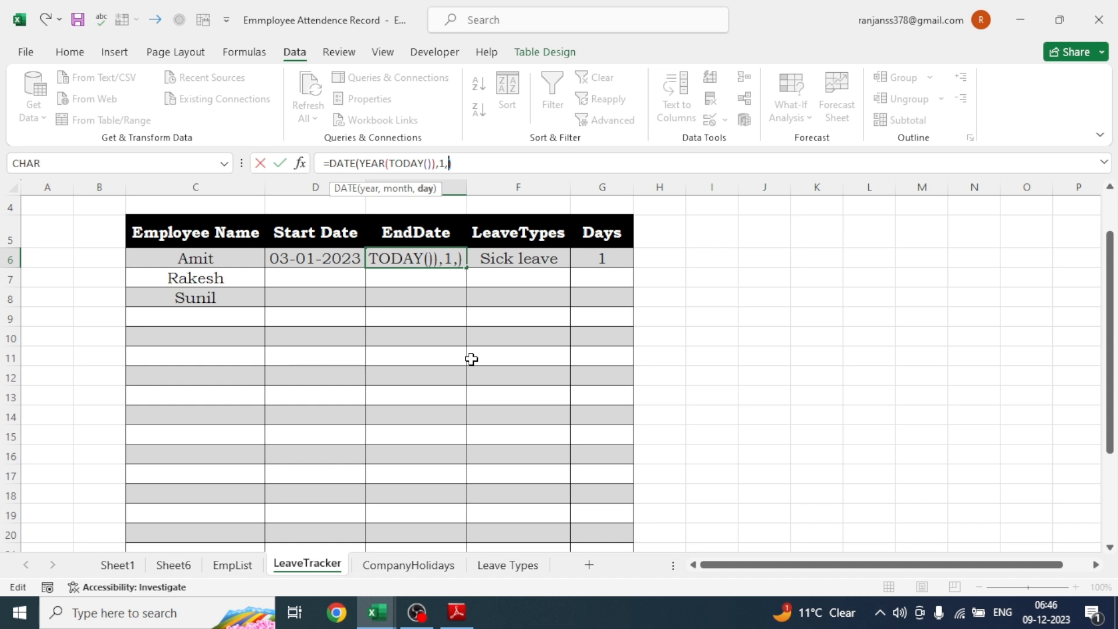
type("5")
key("Return")
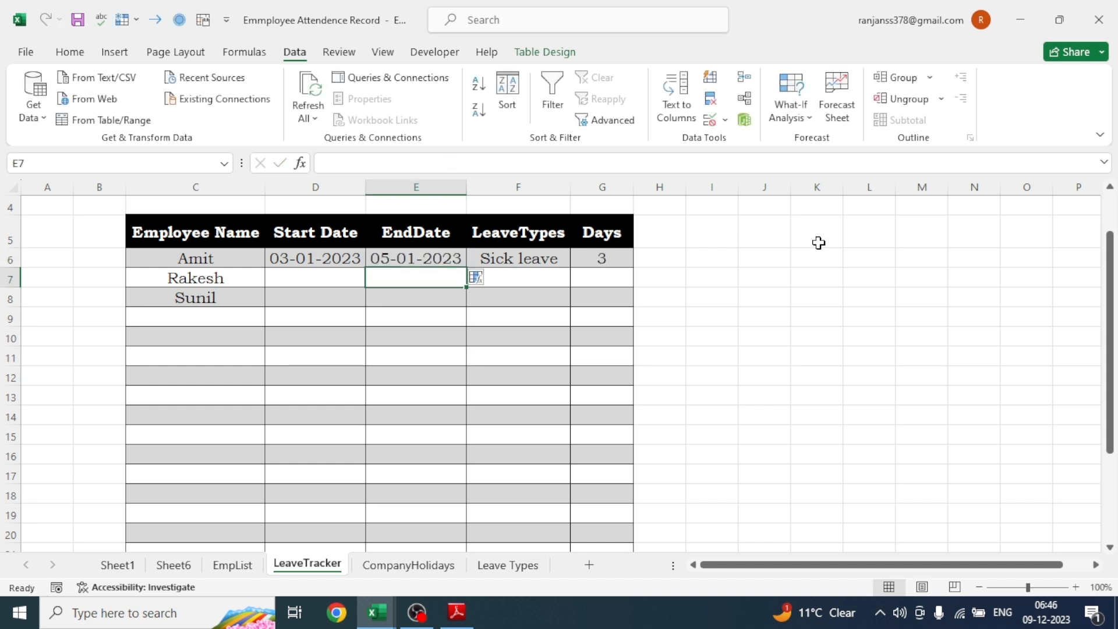
left_click(609, 258)
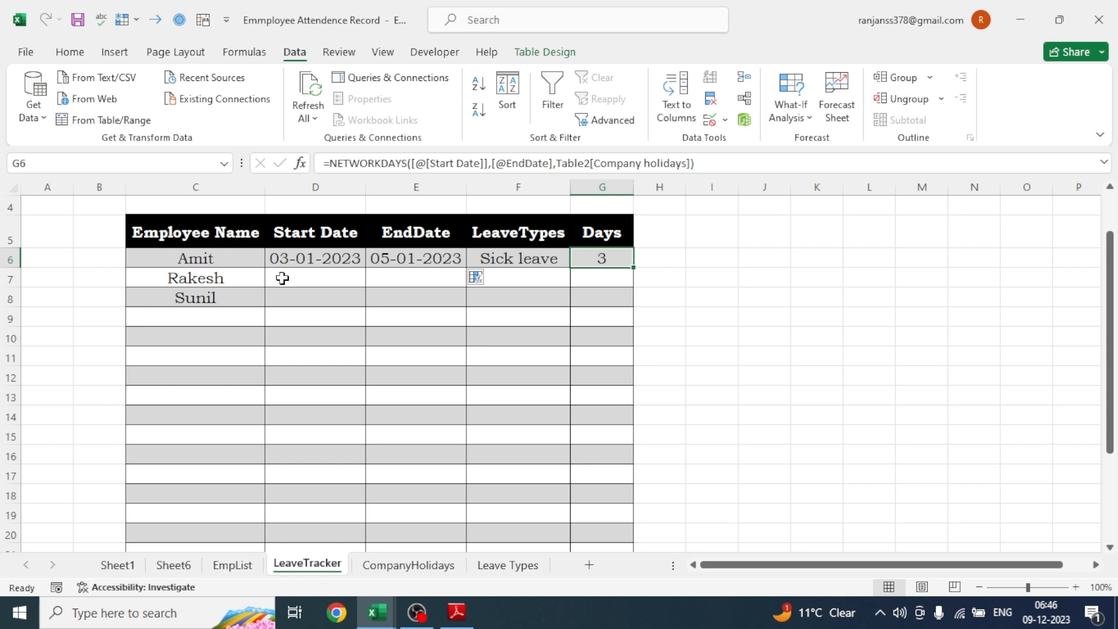
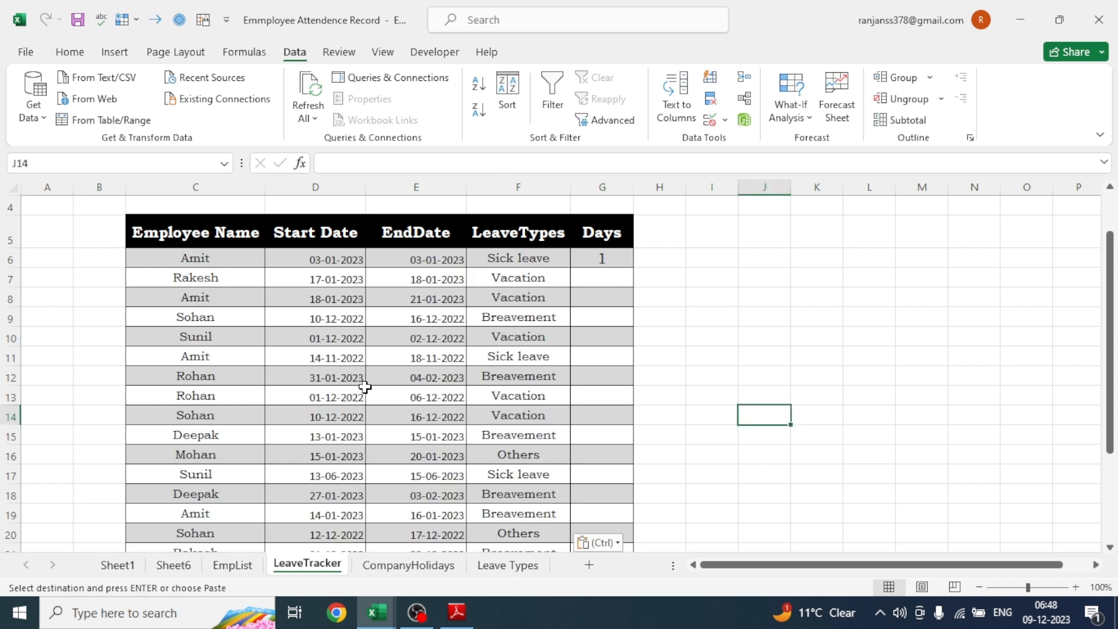
Copy G6's NETWORKDAYS formula down the whole Days column of the leave table
left_click(595, 259)
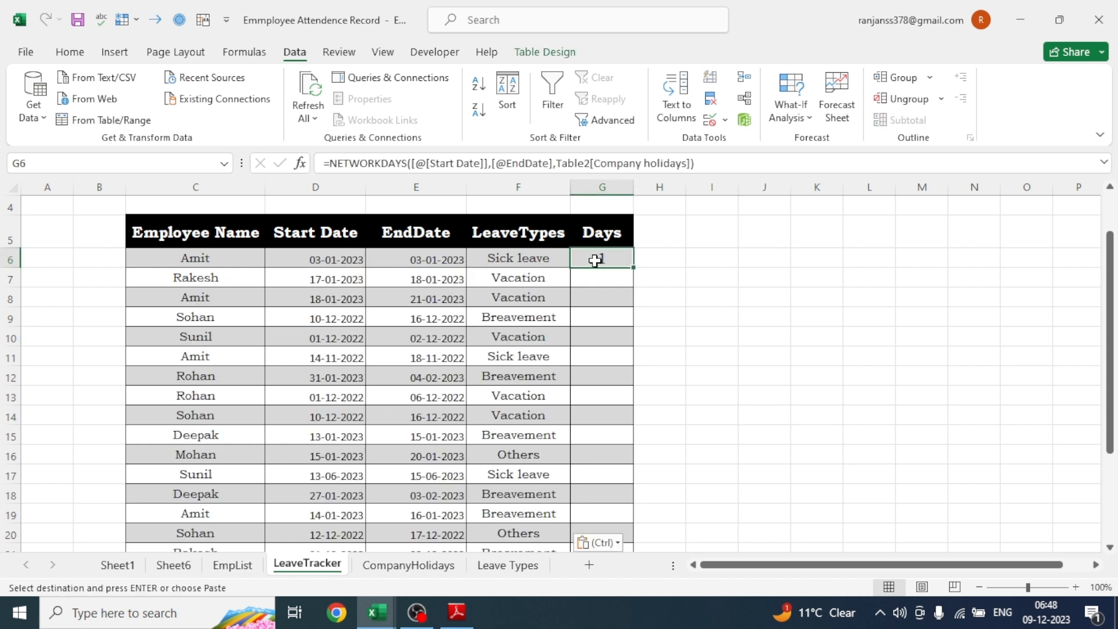
double_click(632, 267)
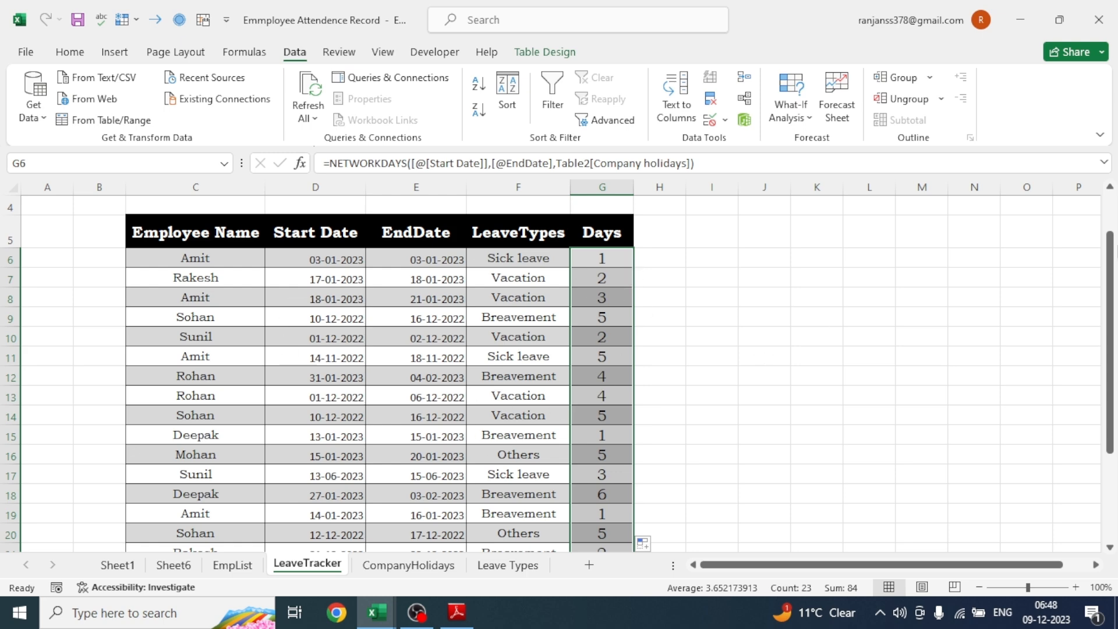
left_click_drag(1112, 306, 1114, 394)
scroll(1113, 334, "up", 3)
left_click(693, 364)
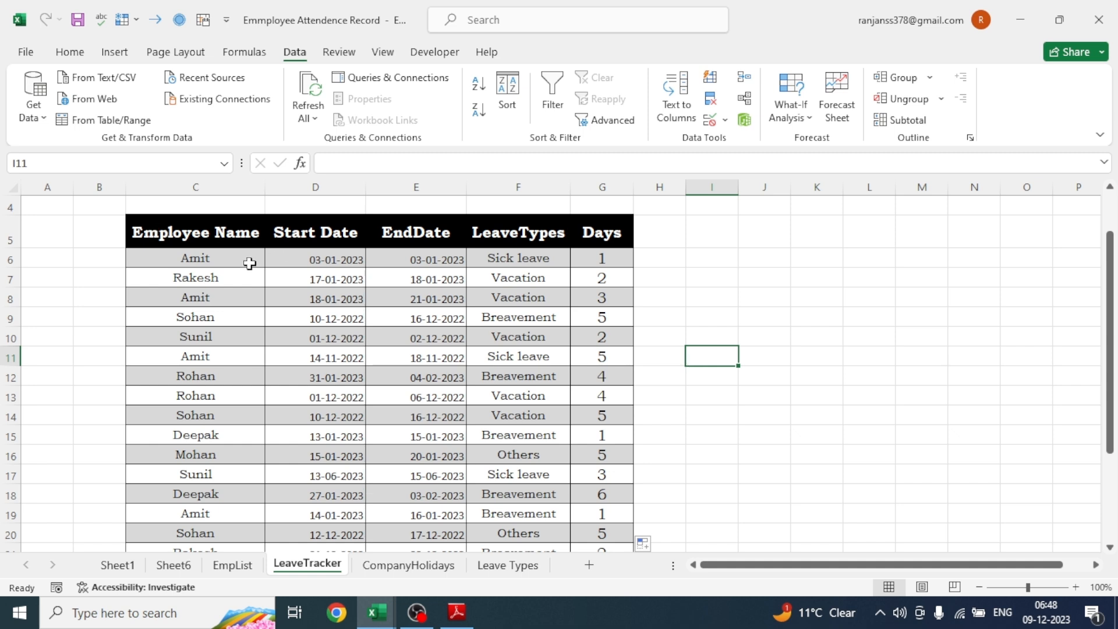
Type the title 'Employee Leavs Tracker' in C3
scroll(984, 295, "up", 1)
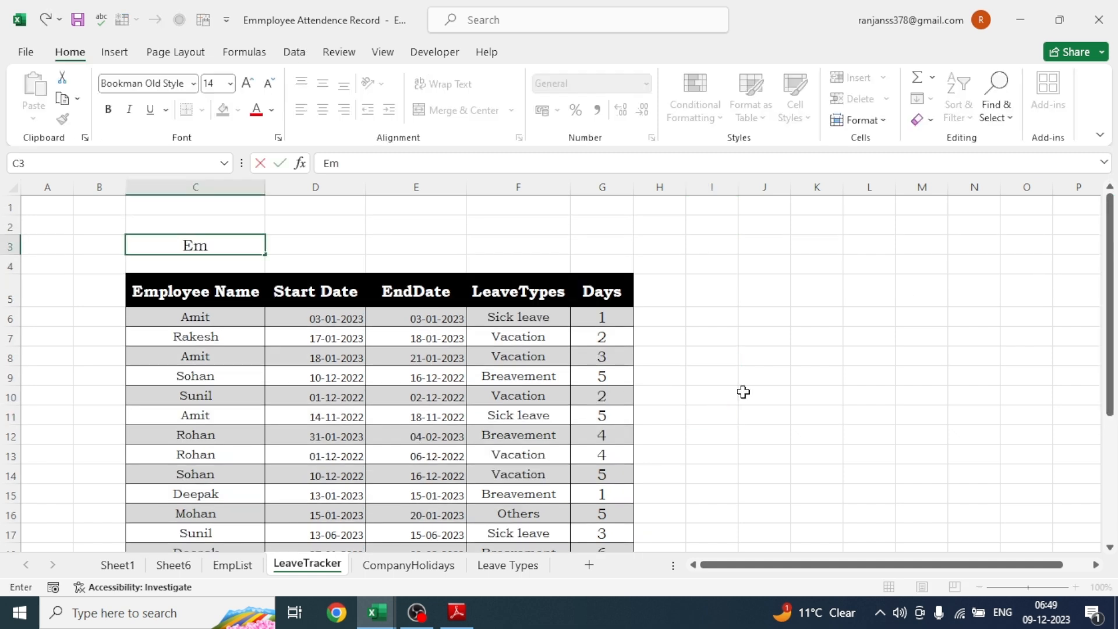
type("Emplo")
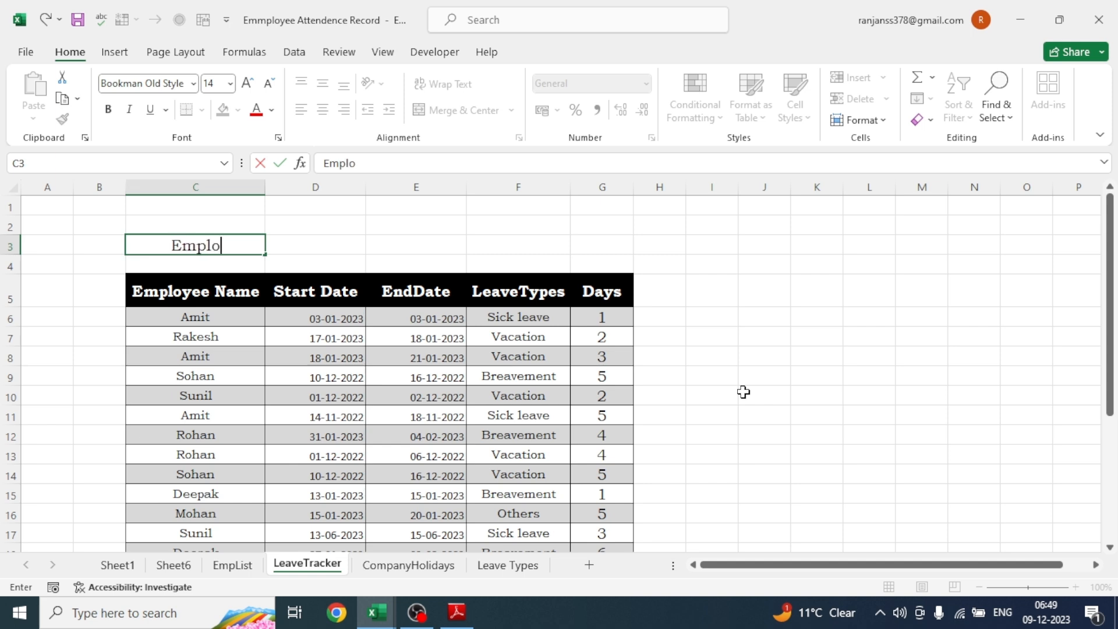
type("yee Leavs Tracker")
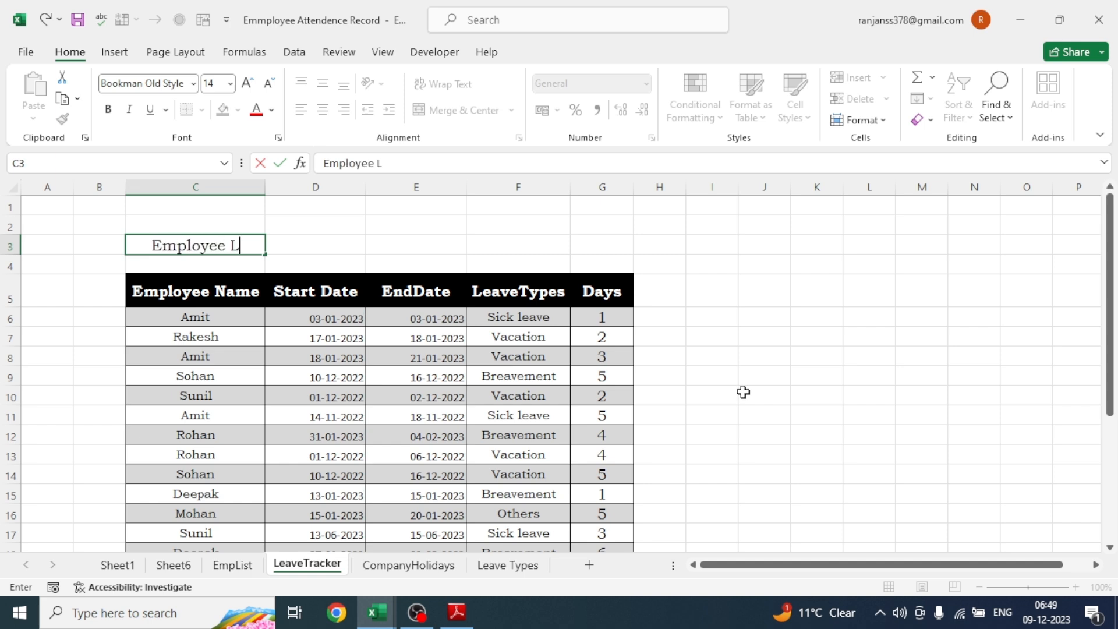
left_click(860, 373)
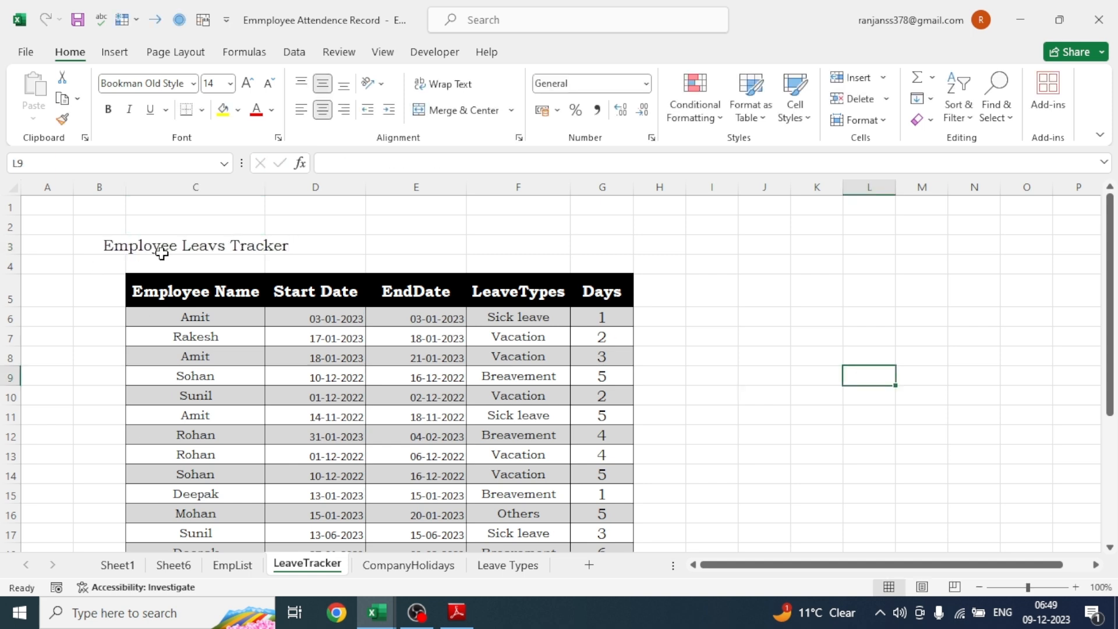
Merge the title across B3:G3, make it bold at 22 pt, then go to Sheet1
left_click_drag(150, 245, 629, 247)
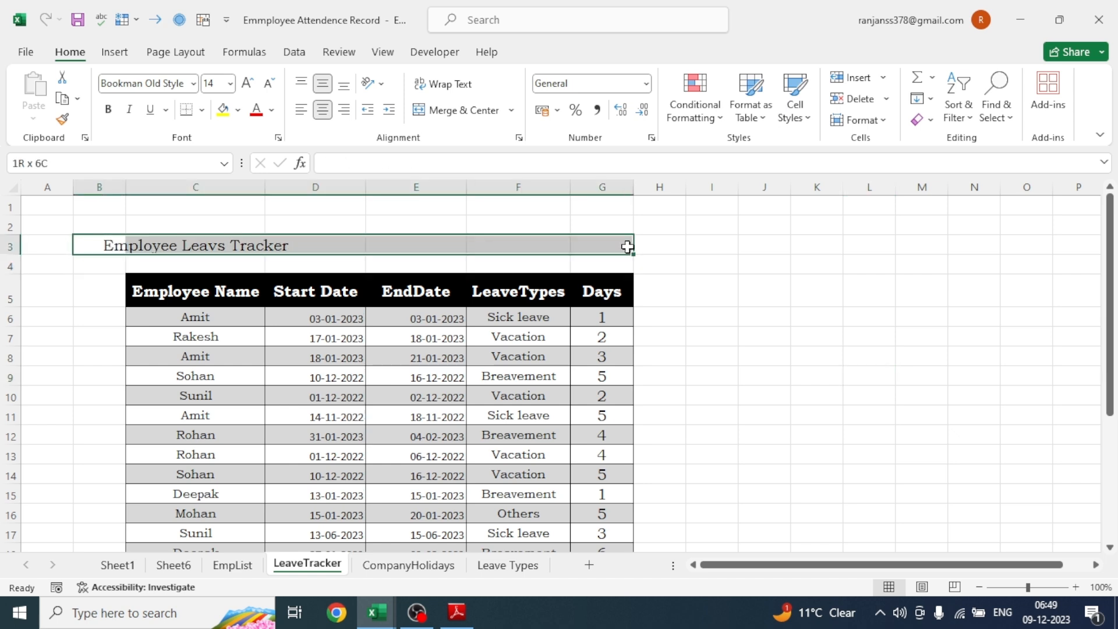
left_click(463, 112)
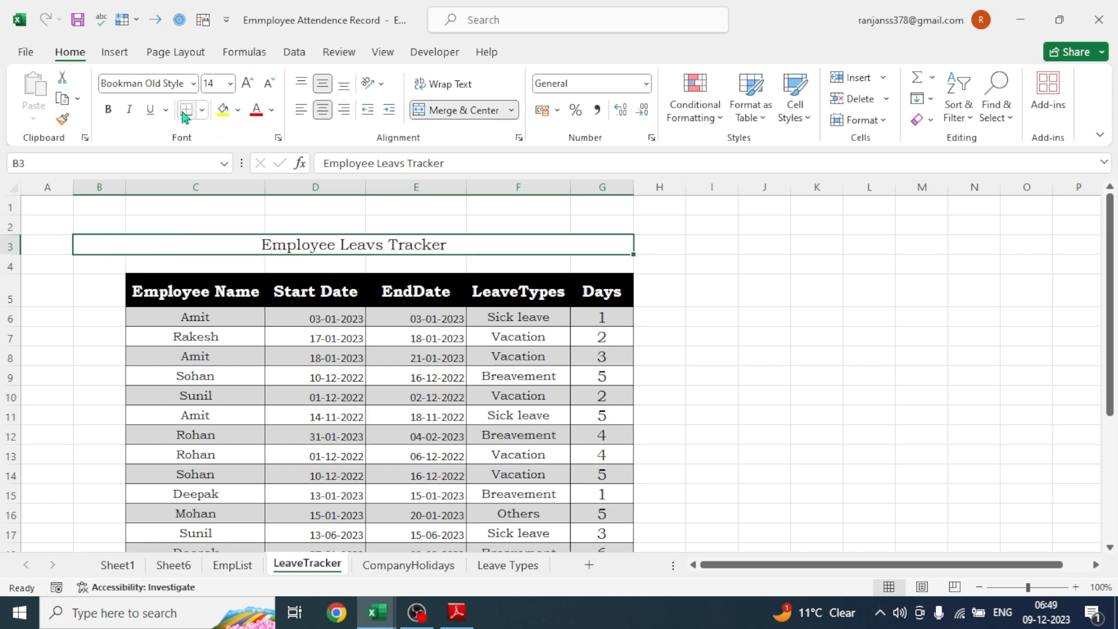
left_click(112, 115)
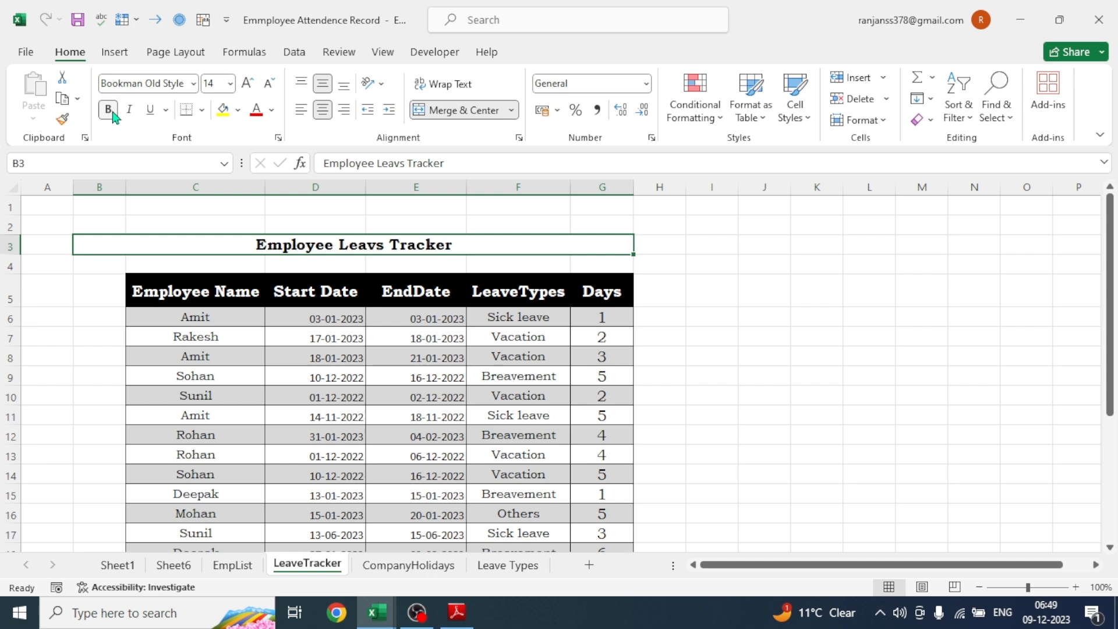
left_click(249, 83)
left_click(249, 83)
left_click(249, 84)
left_click(249, 83)
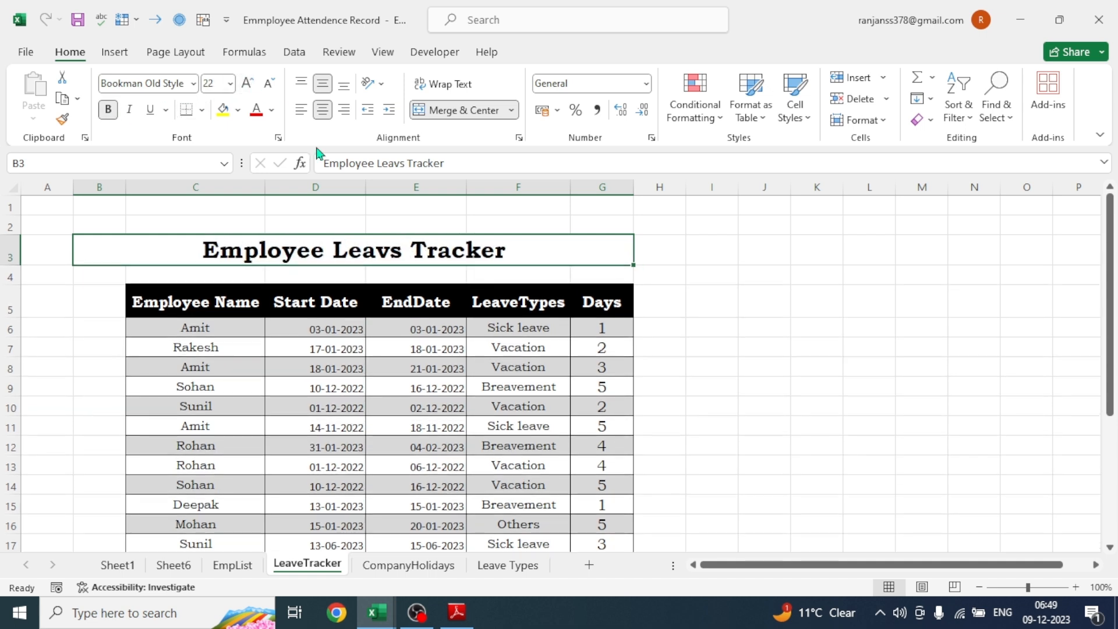
left_click(736, 335)
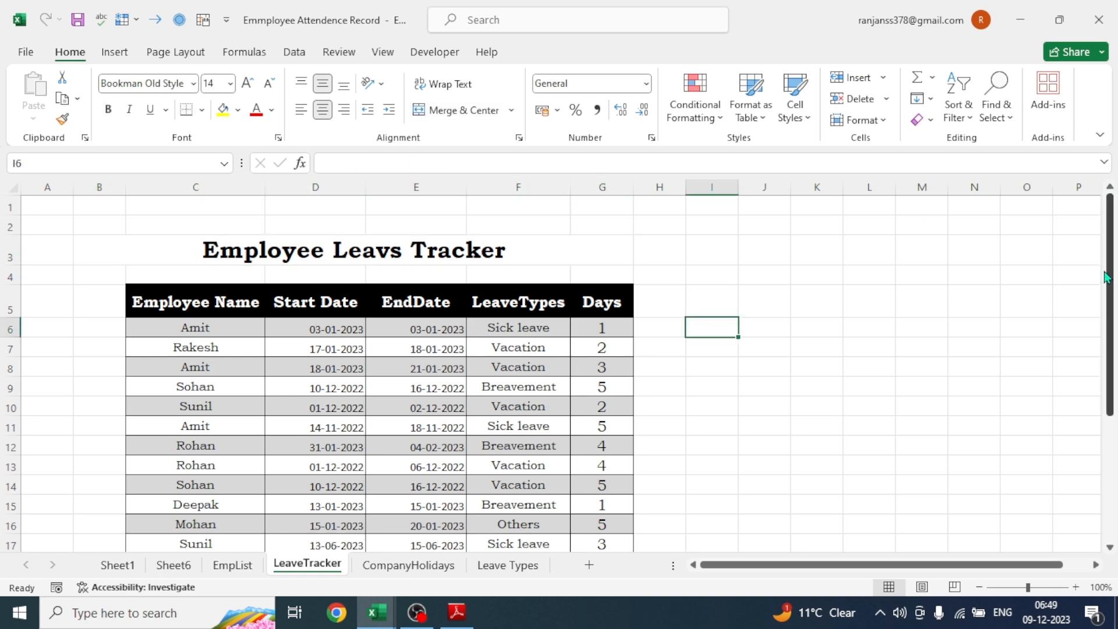
left_click_drag(1110, 273, 1109, 398)
left_click(117, 565)
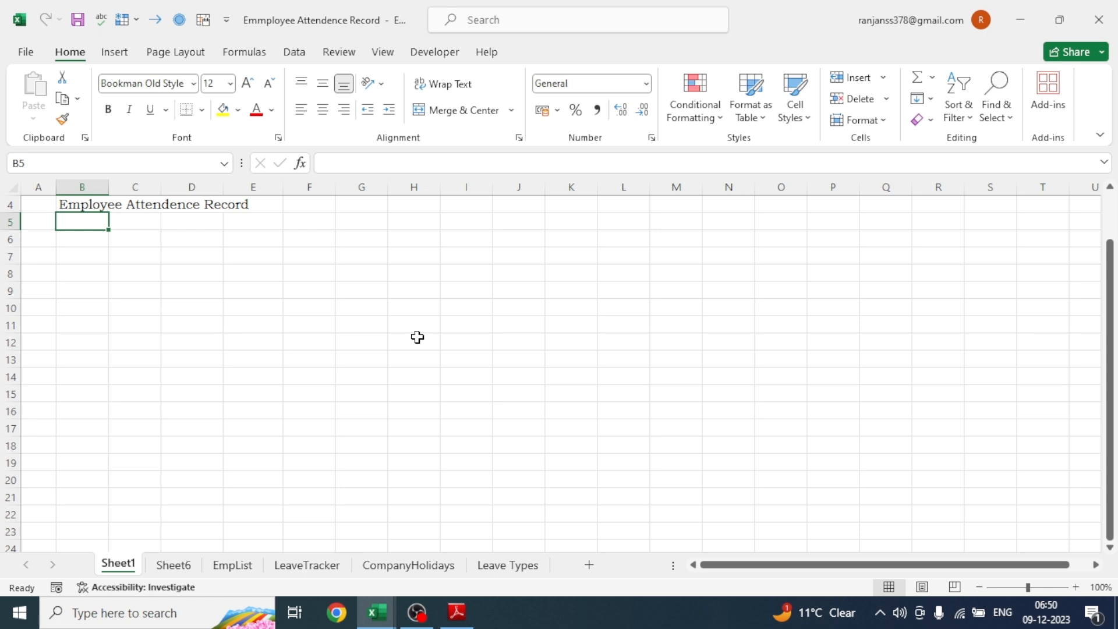
Rename Sheet1 to EmpAttendenceRecord
right_click(125, 570)
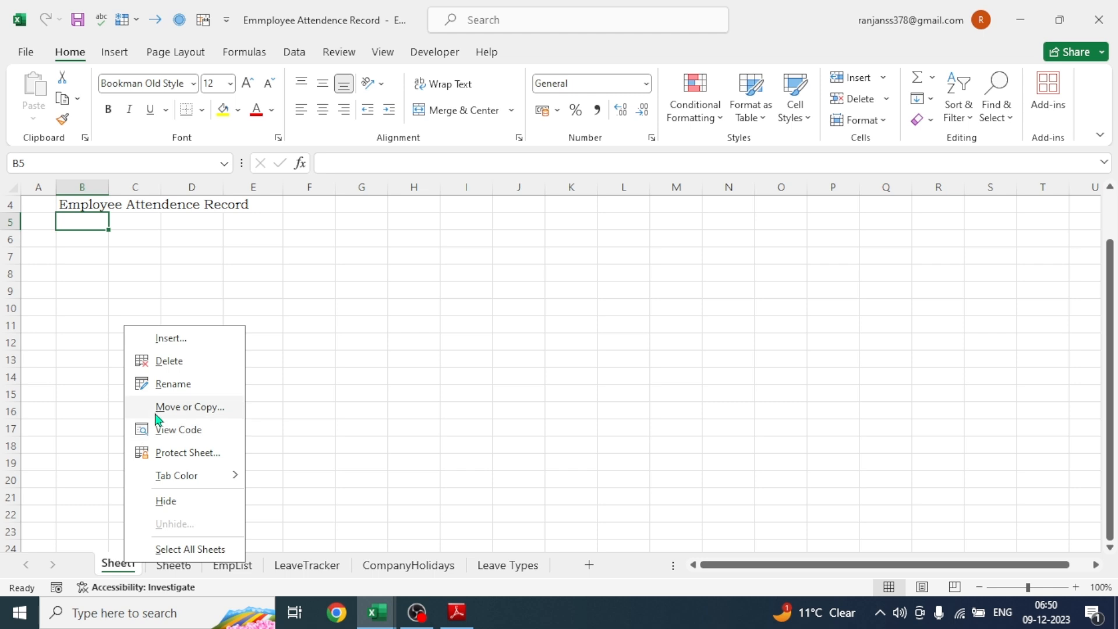
left_click(171, 387)
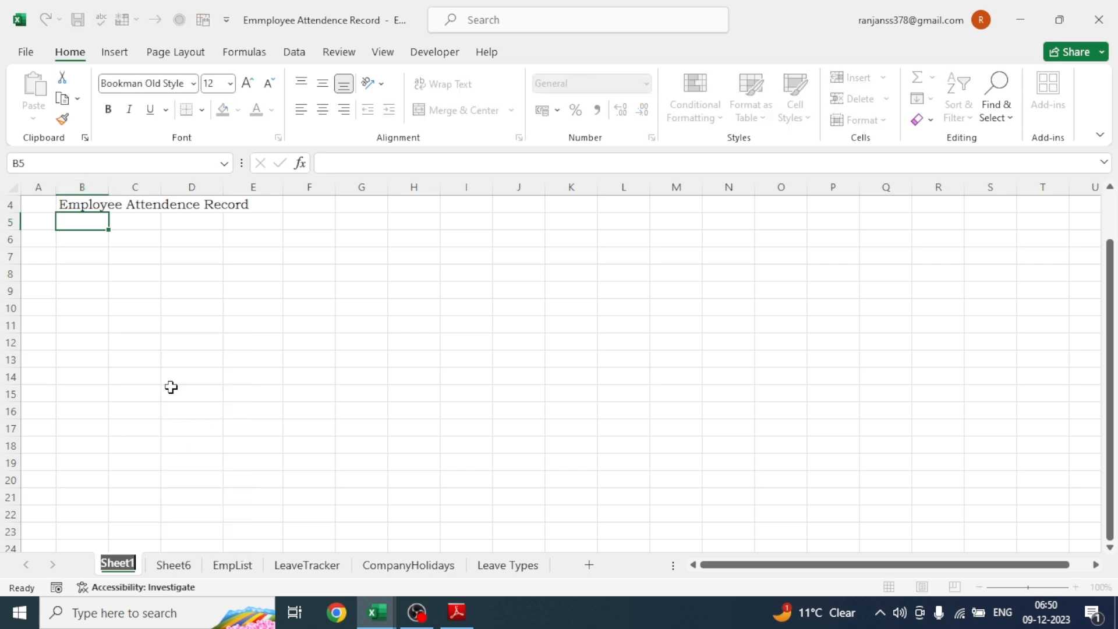
type("EmpAttendenceRecord")
left_click(323, 431)
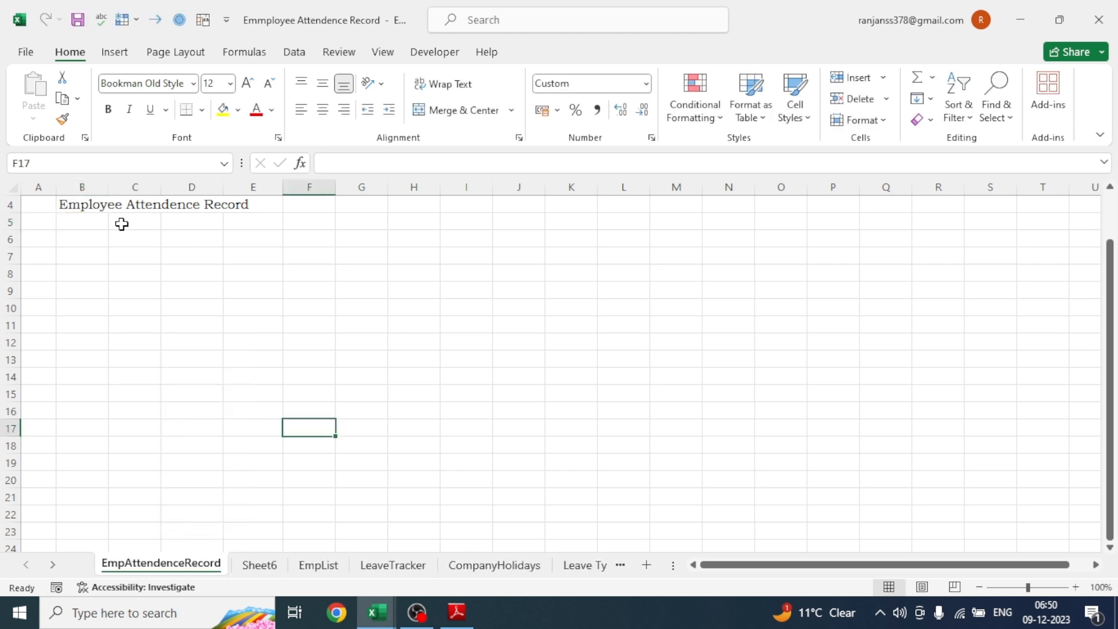
Make the Employee Attendence Record title in B4 bold at 36 pt
left_click(80, 208)
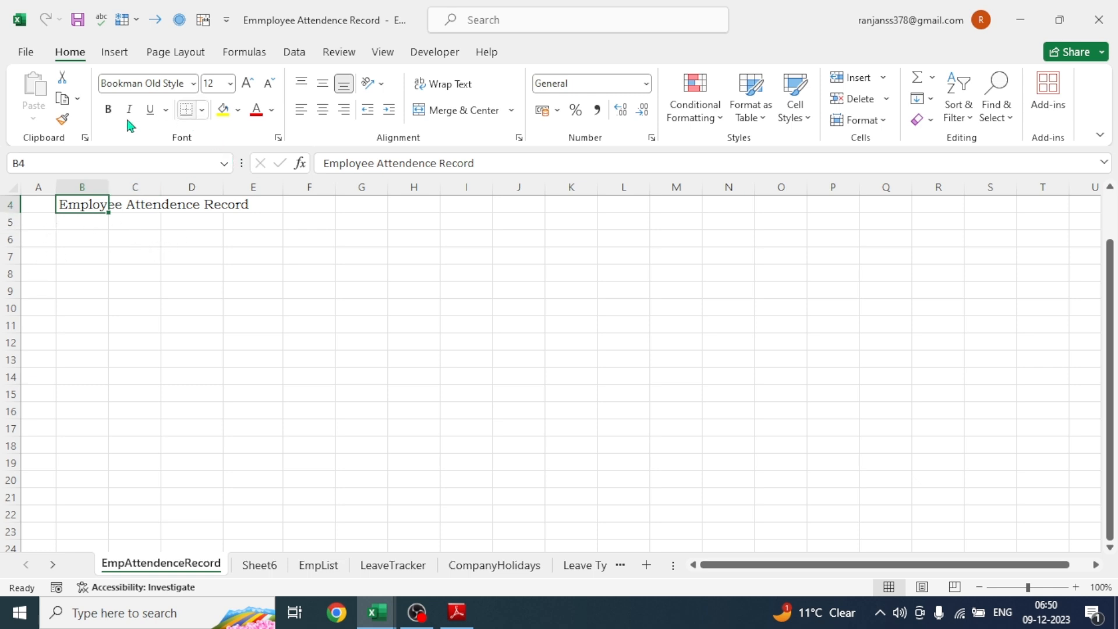
left_click(248, 83)
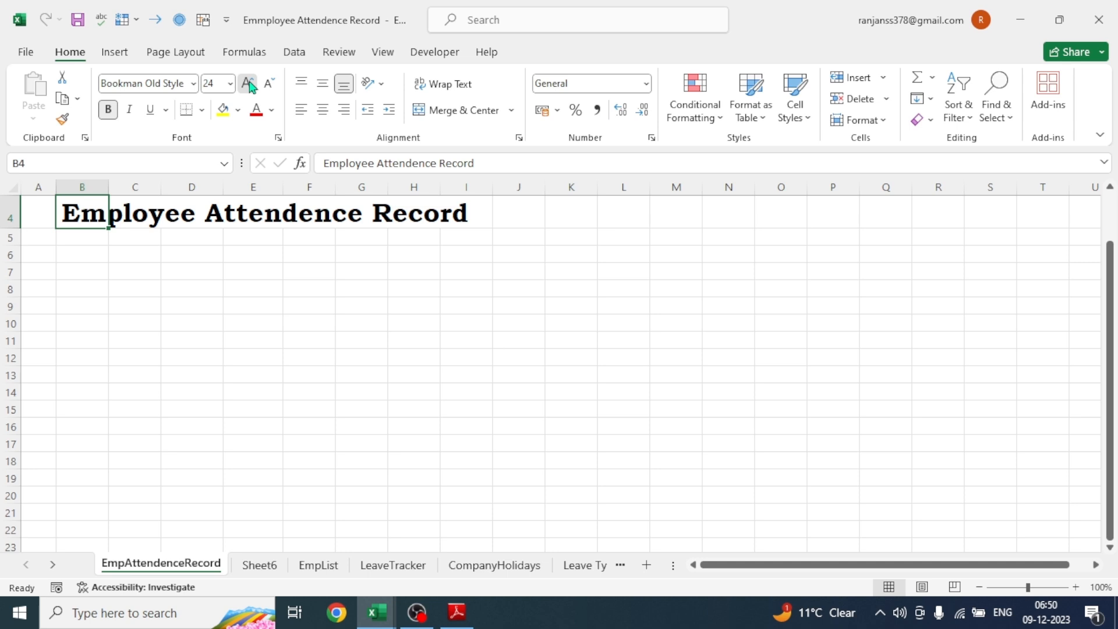
left_click(247, 84)
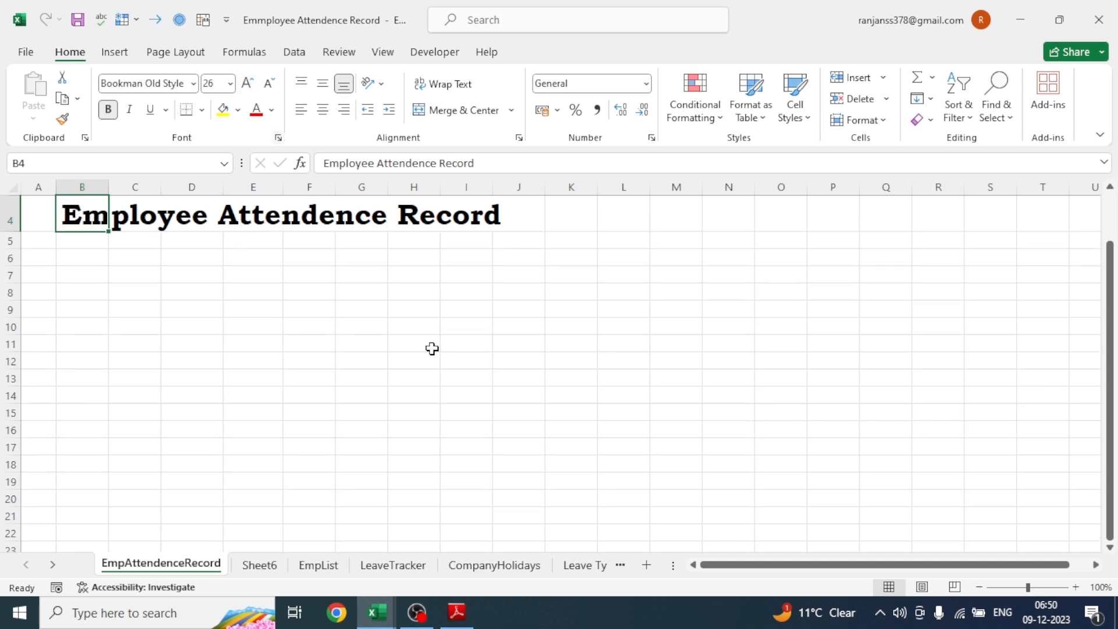
left_click(458, 381)
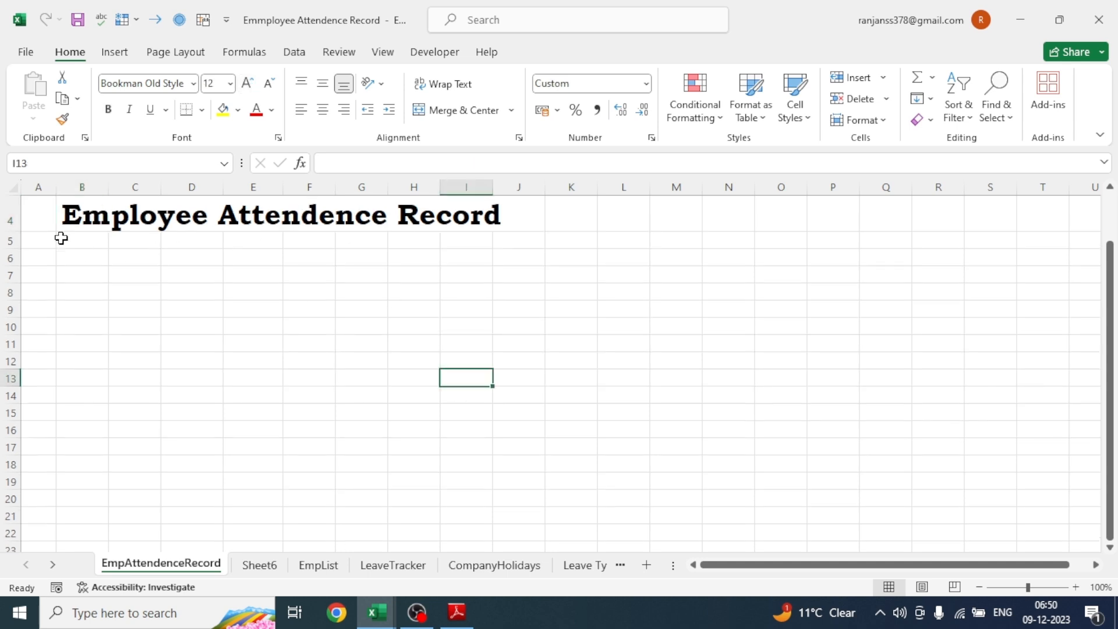
left_click(78, 220)
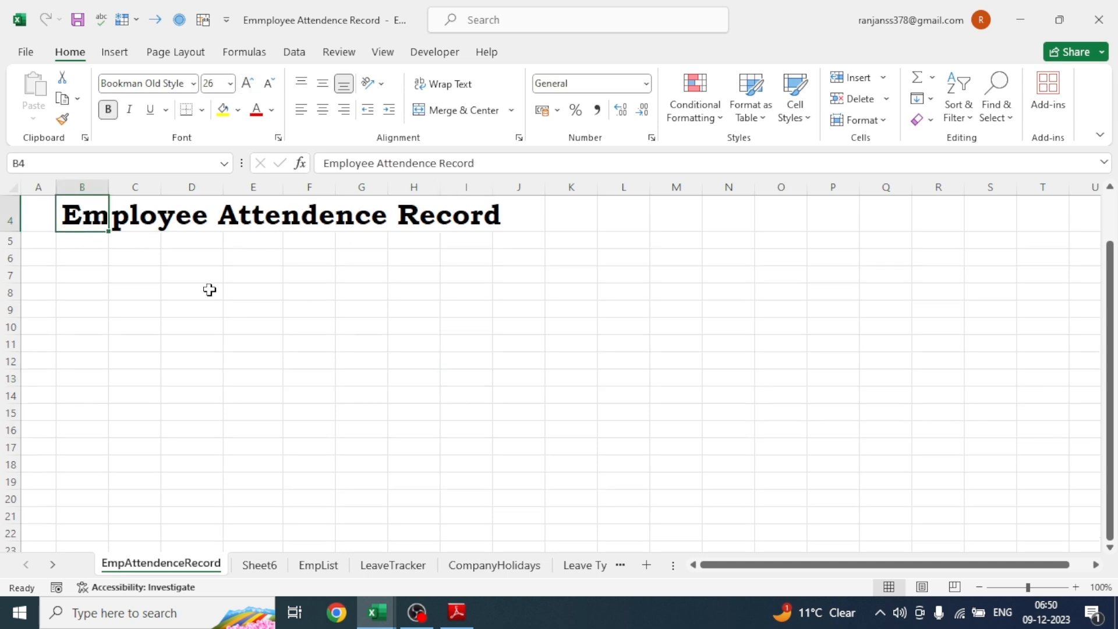
left_click(247, 86)
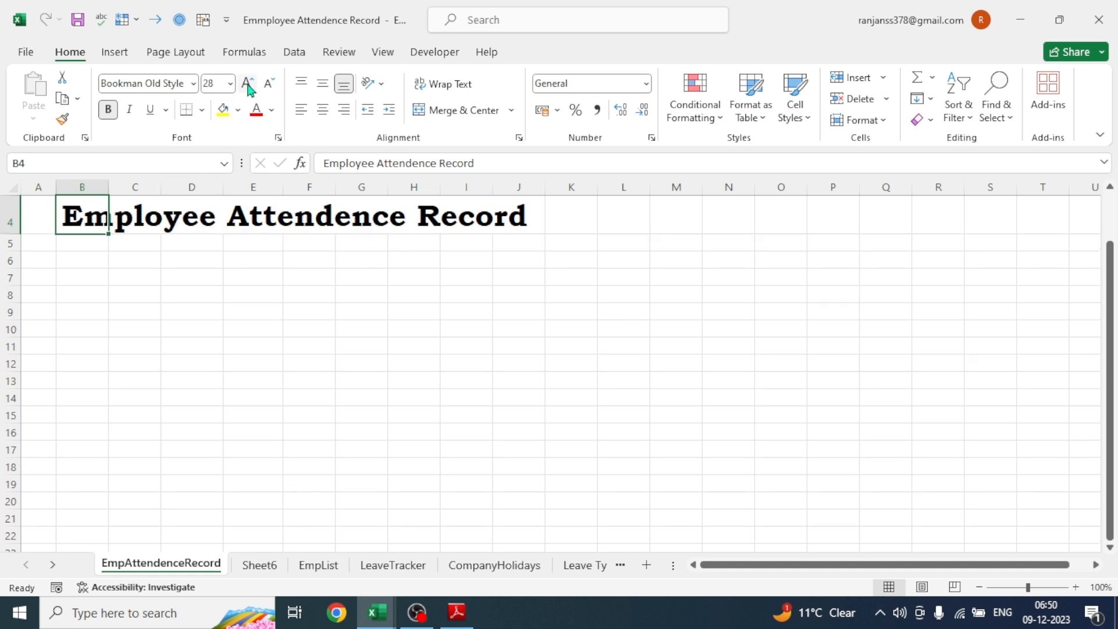
left_click(248, 86)
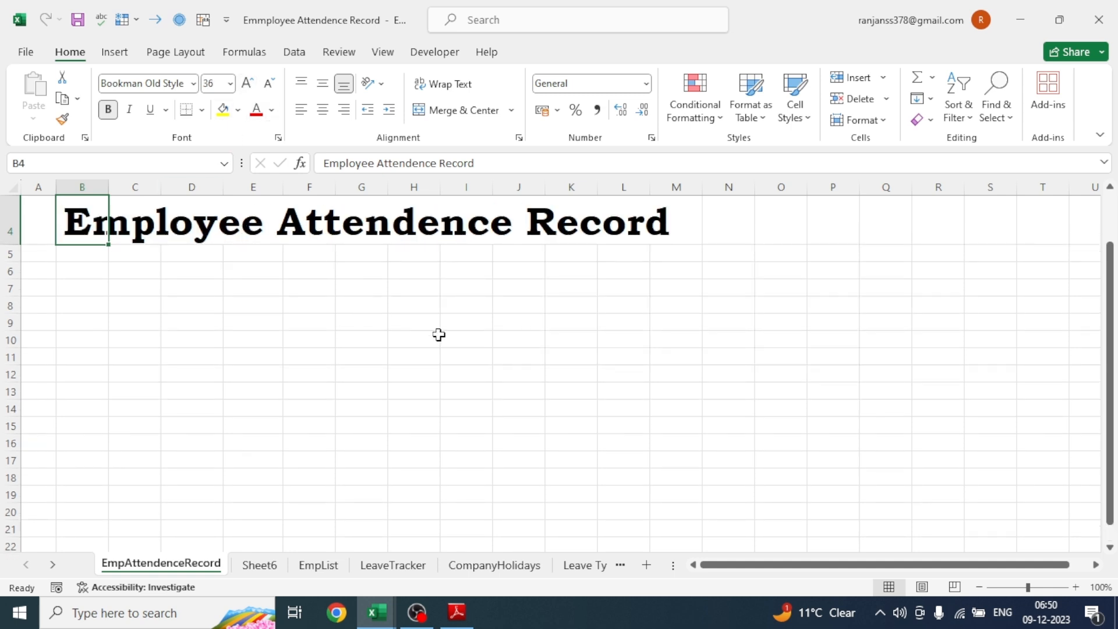
left_click_drag(82, 262, 114, 262)
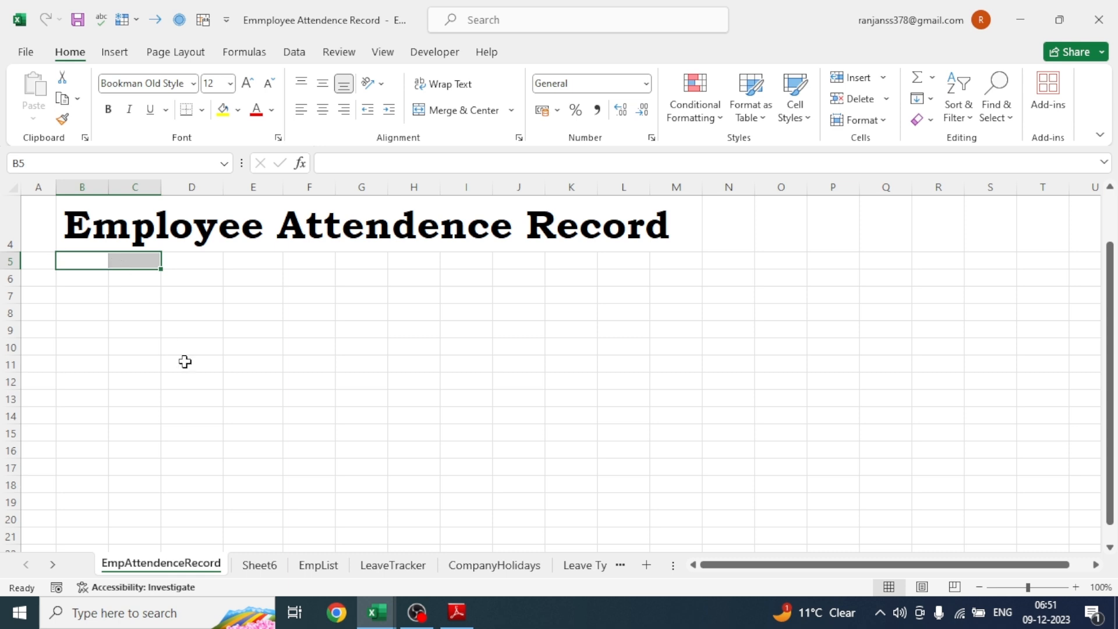
Put 'Select EmployeeID' in merged B5:C5, widen column C, and merge D5:E5
left_click(458, 113)
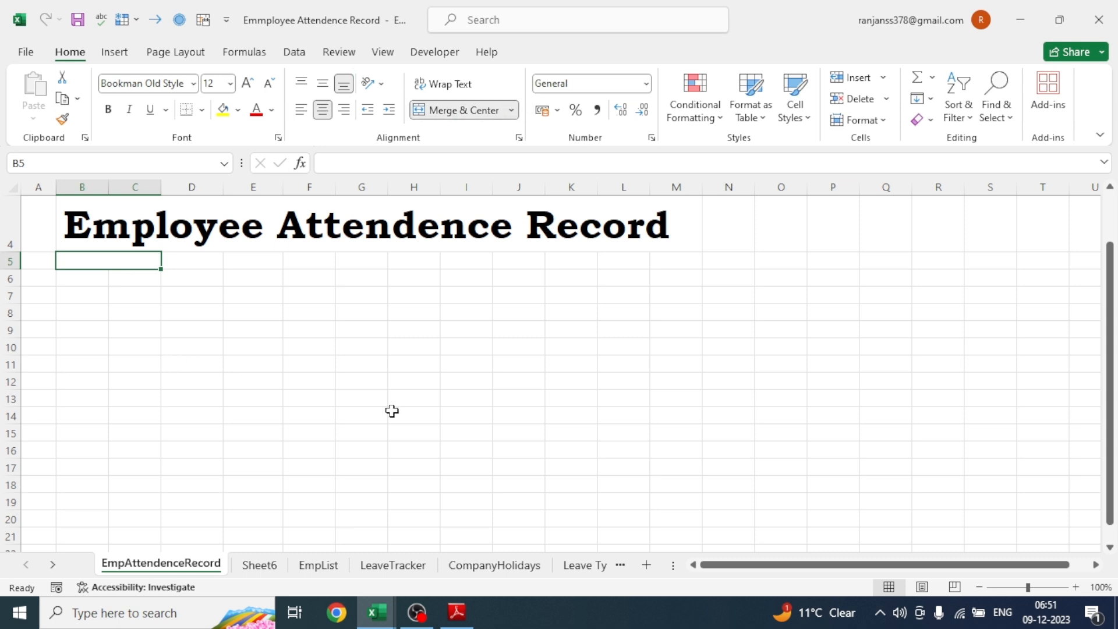
type("Select EmployeeID")
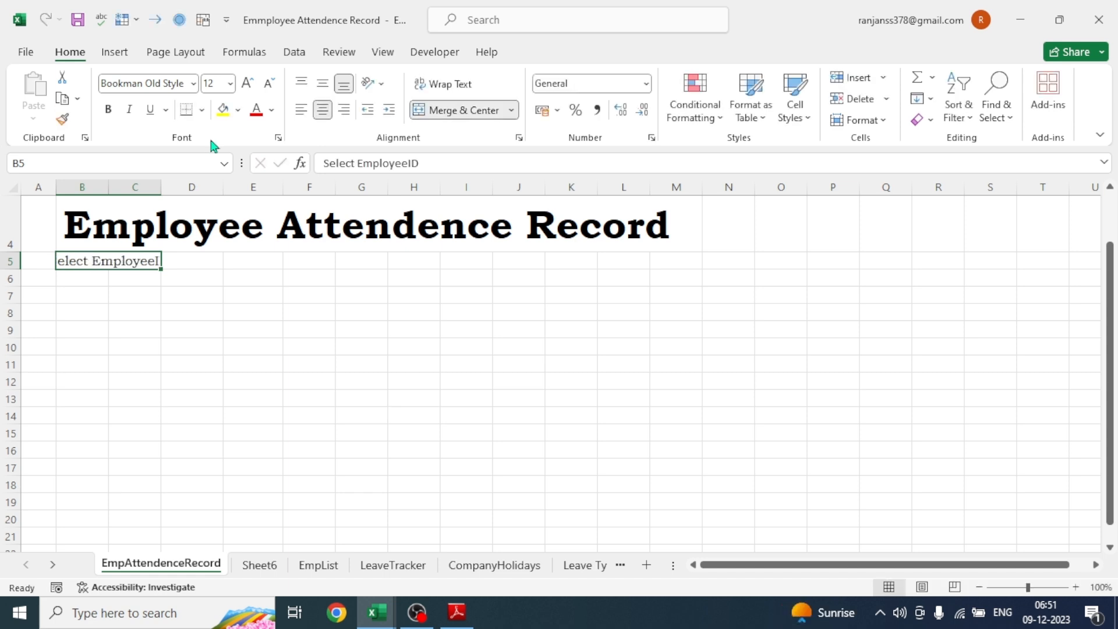
left_click_drag(161, 190, 182, 192)
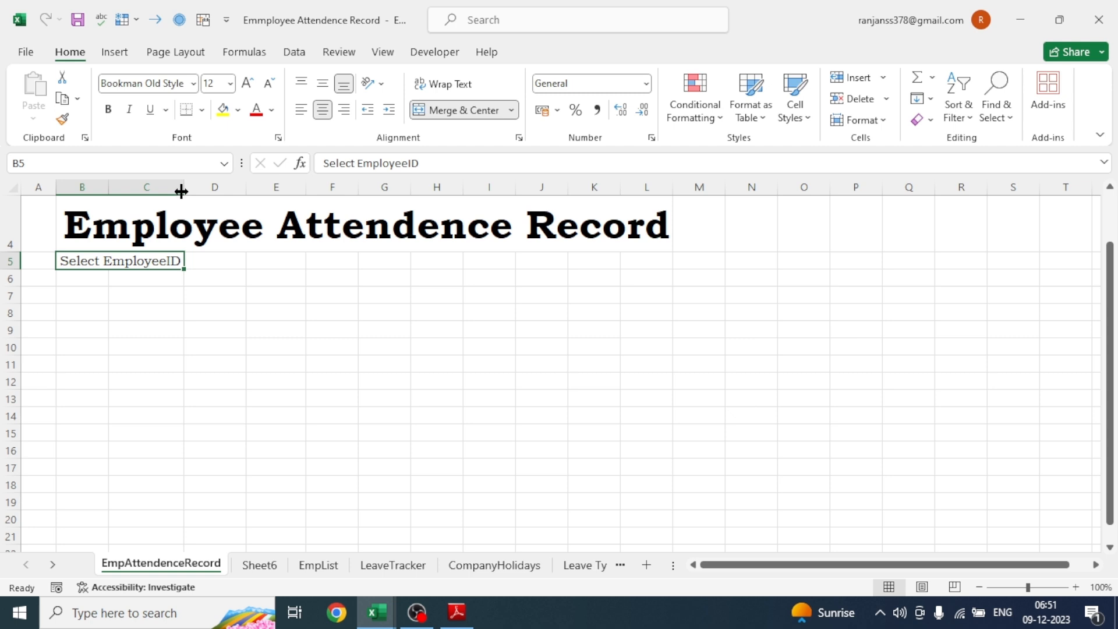
left_click(210, 378)
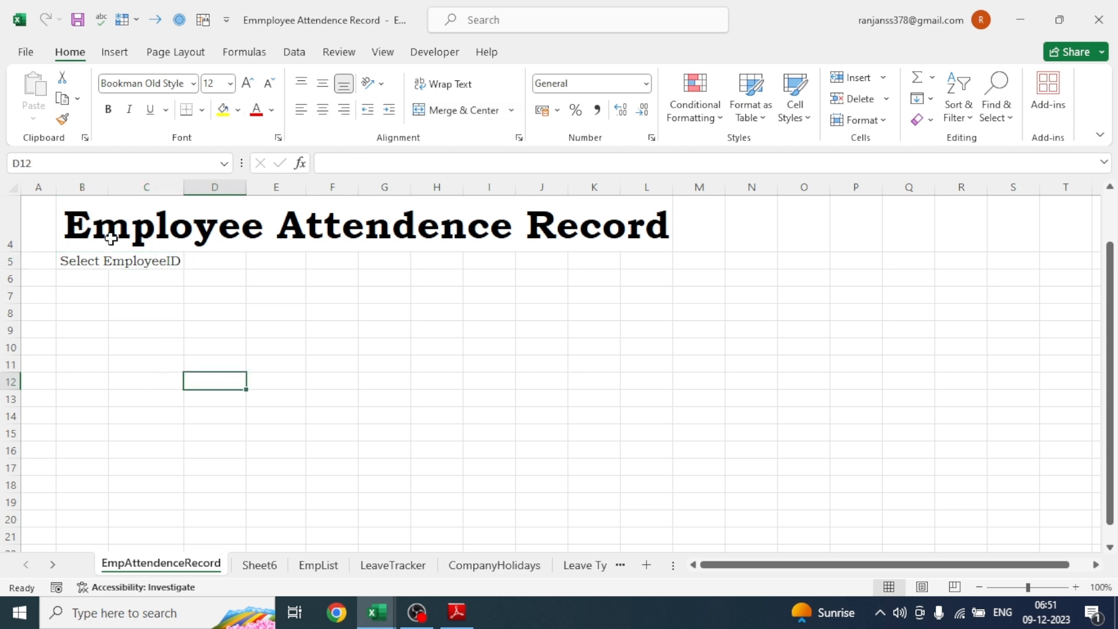
left_click_drag(206, 262, 252, 262)
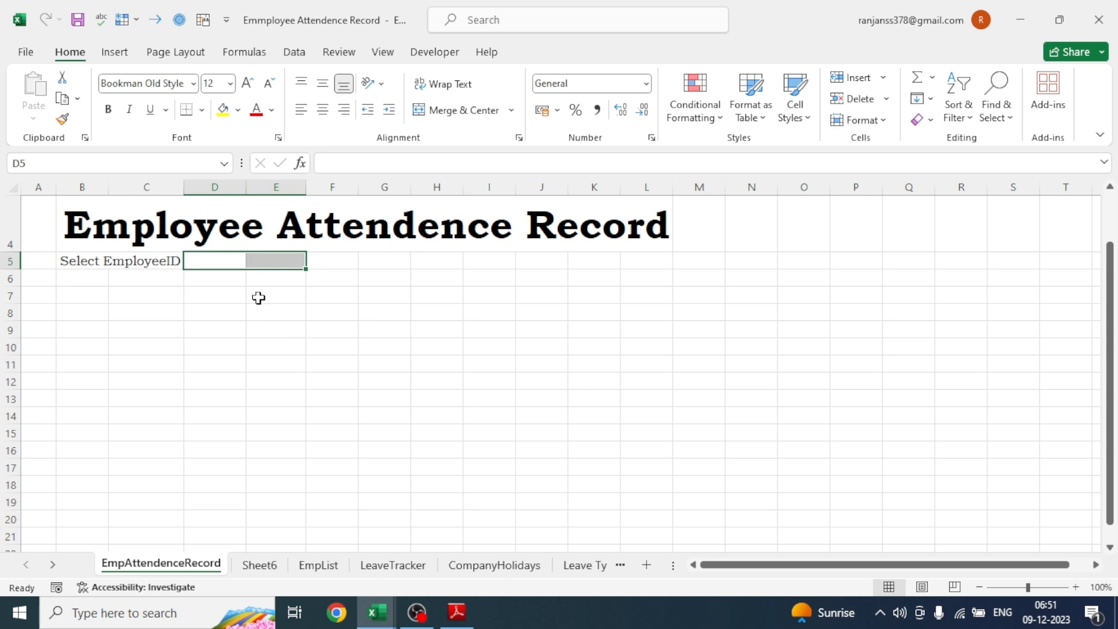
left_click(464, 113)
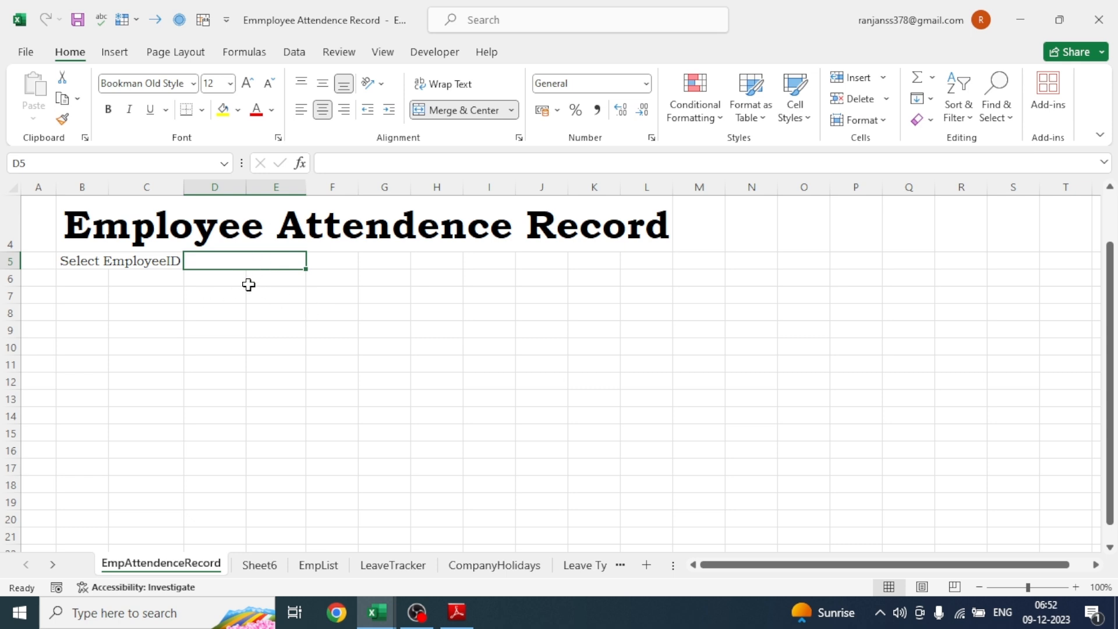
Give D5 a List data validation sourced from EmpList!$B$5:$B$20
left_click(294, 52)
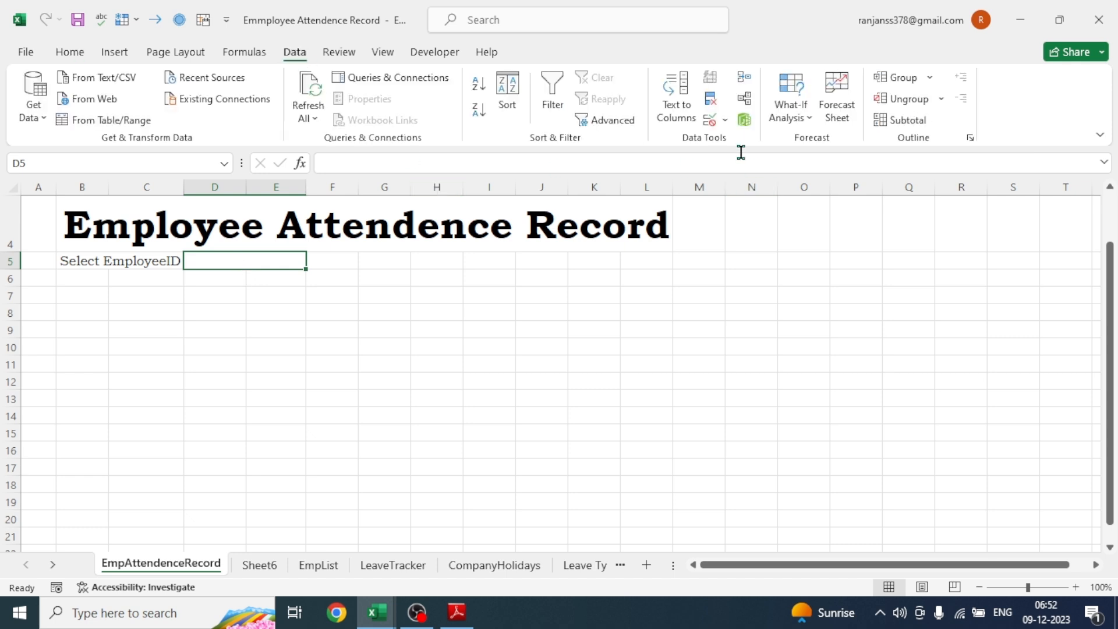
left_click(726, 120)
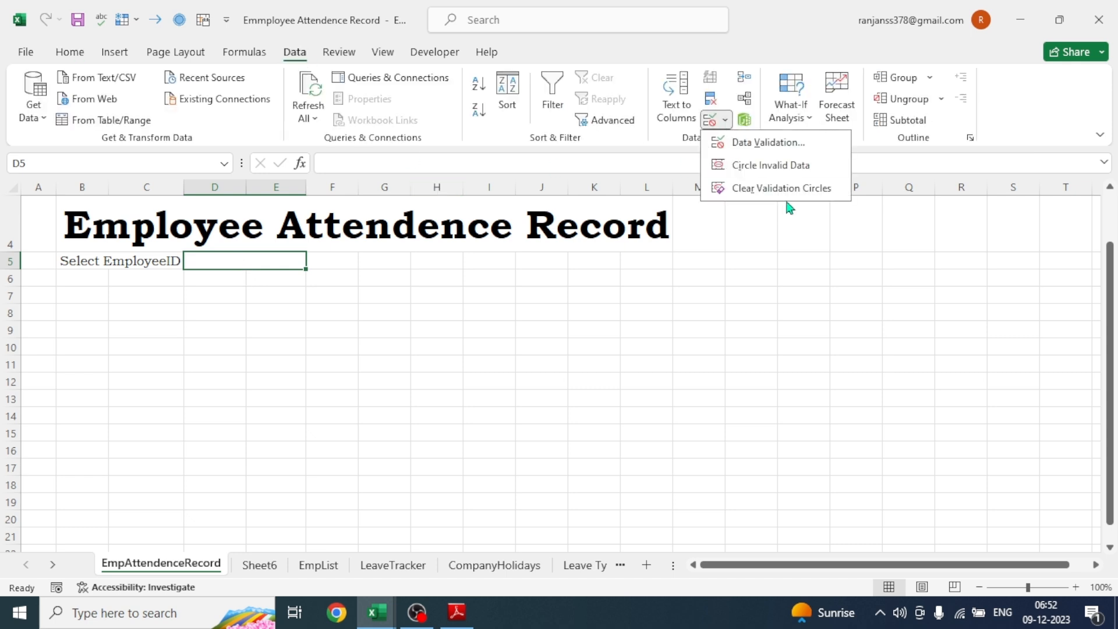
left_click(751, 150)
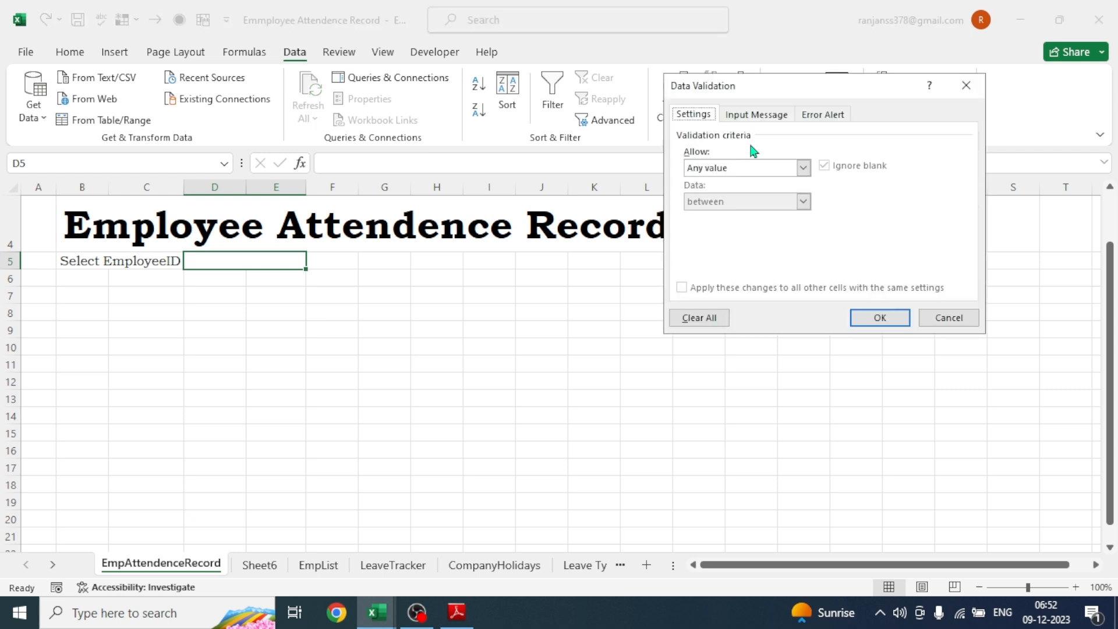
left_click(804, 169)
left_click(704, 218)
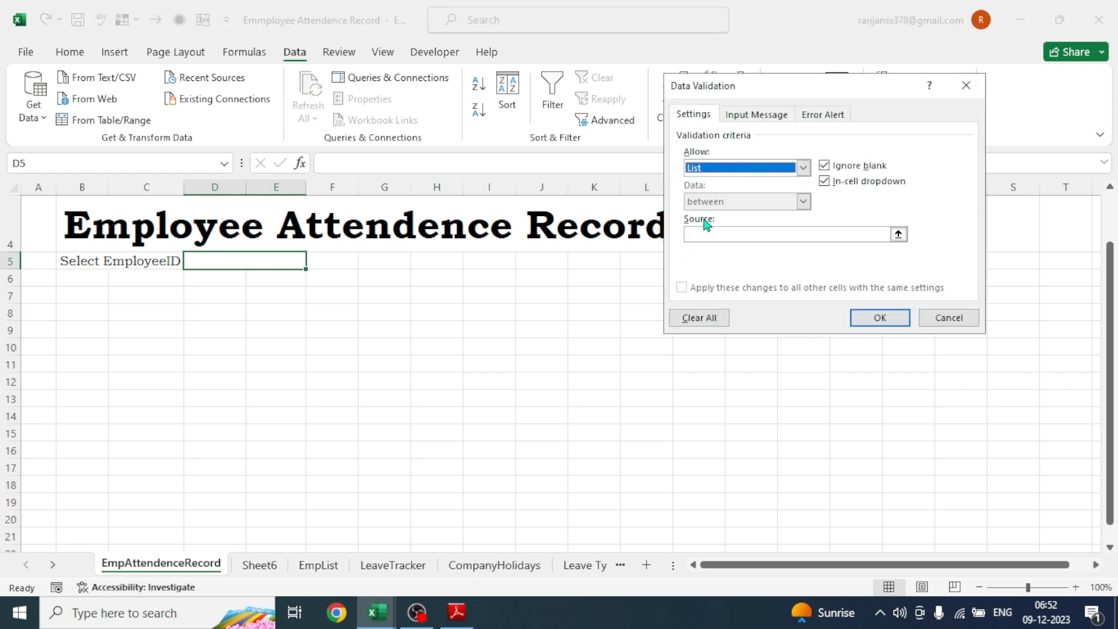
left_click(692, 233)
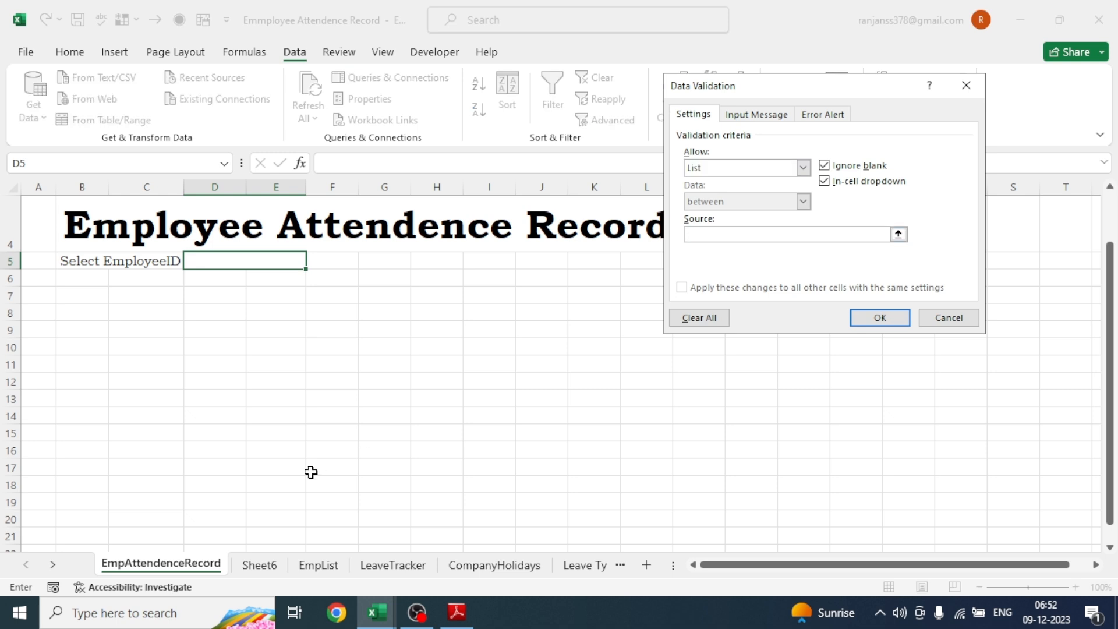
left_click(318, 565)
left_click_drag(129, 302, 122, 511)
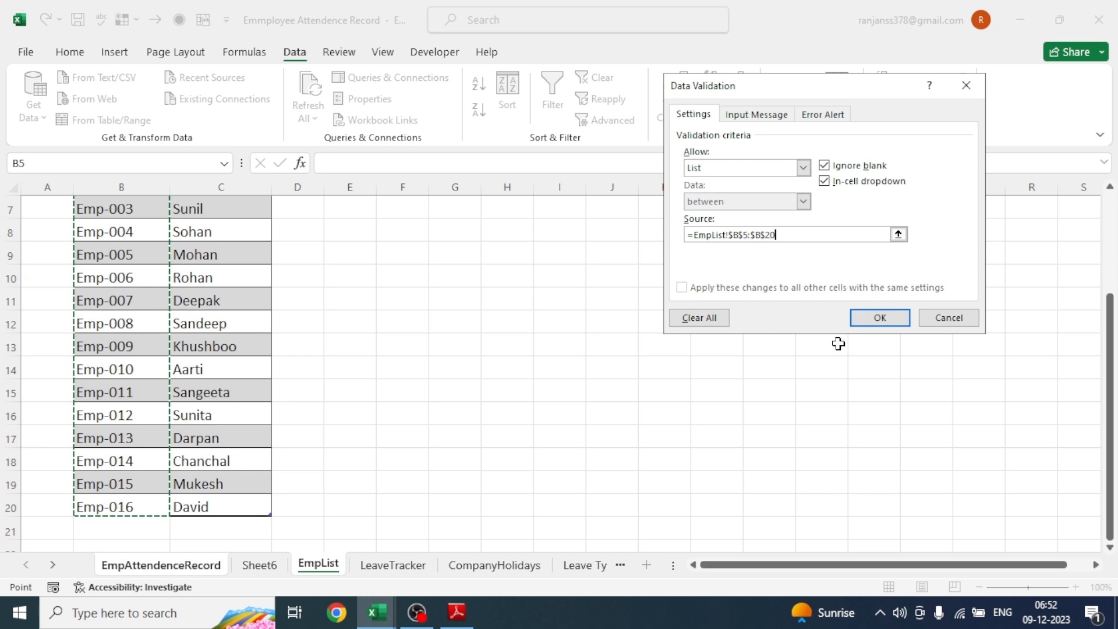
left_click(878, 318)
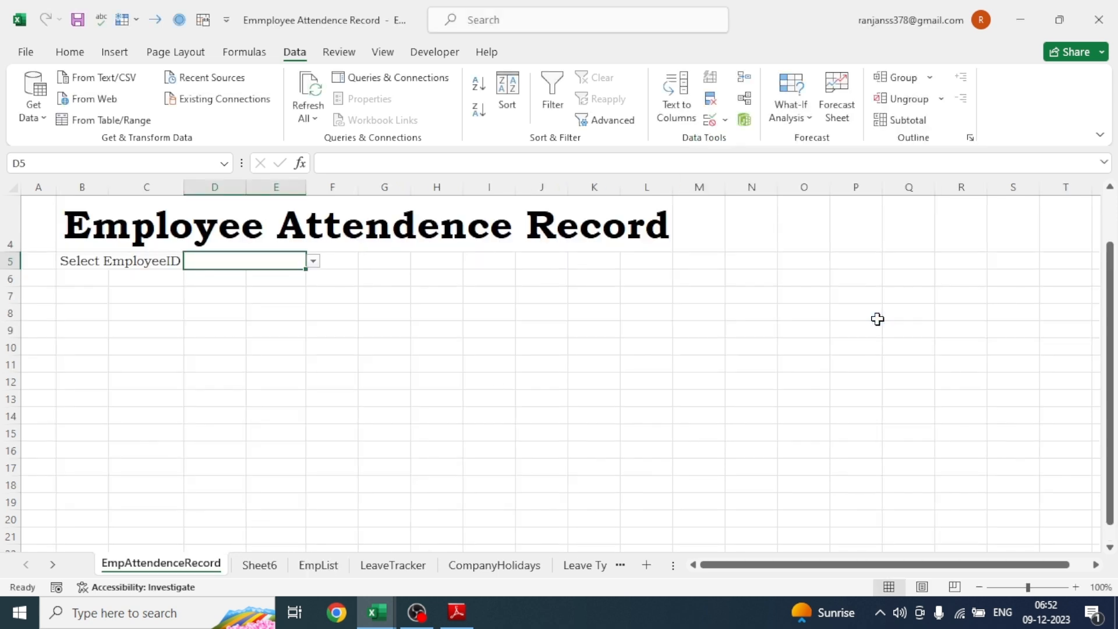
Pick Emp-001 from D5's employee ID drop-down
left_click(314, 263)
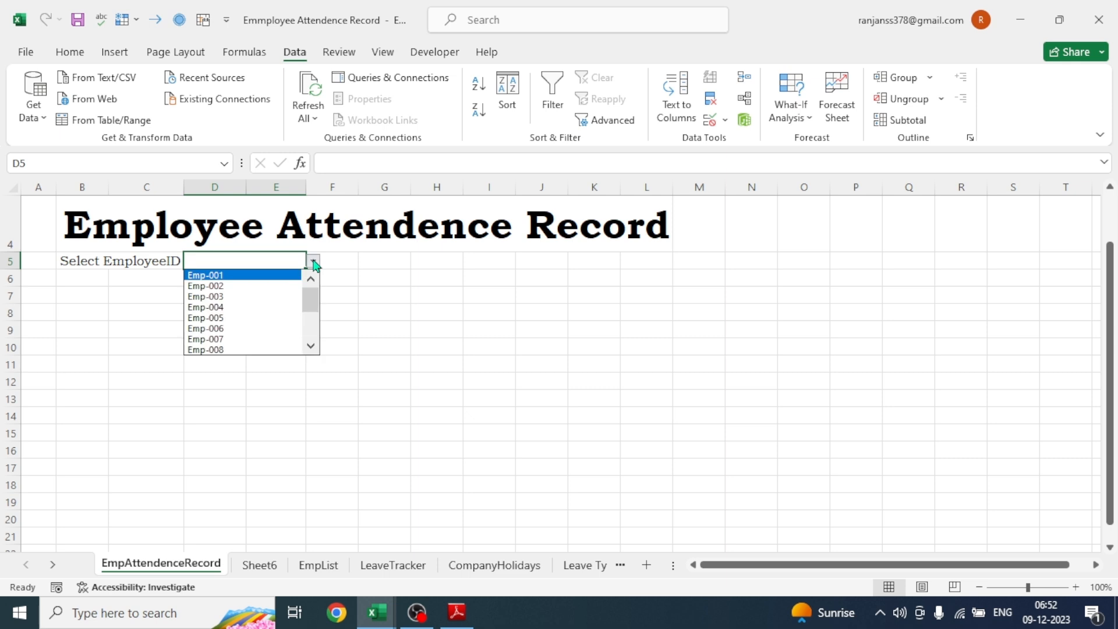
left_click(214, 275)
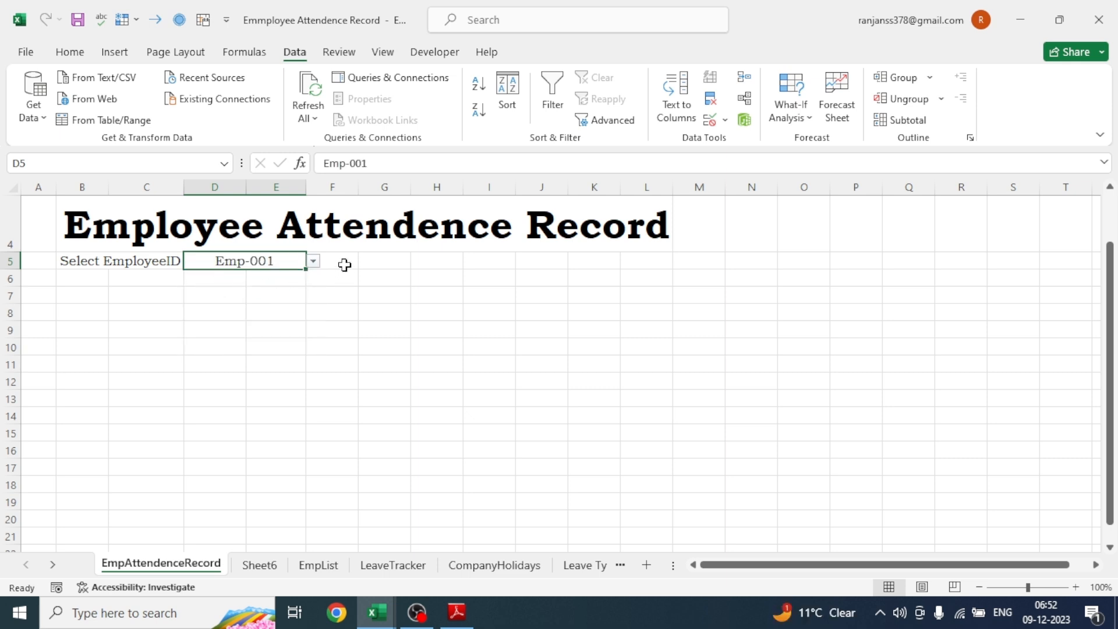
left_click_drag(338, 262, 425, 262)
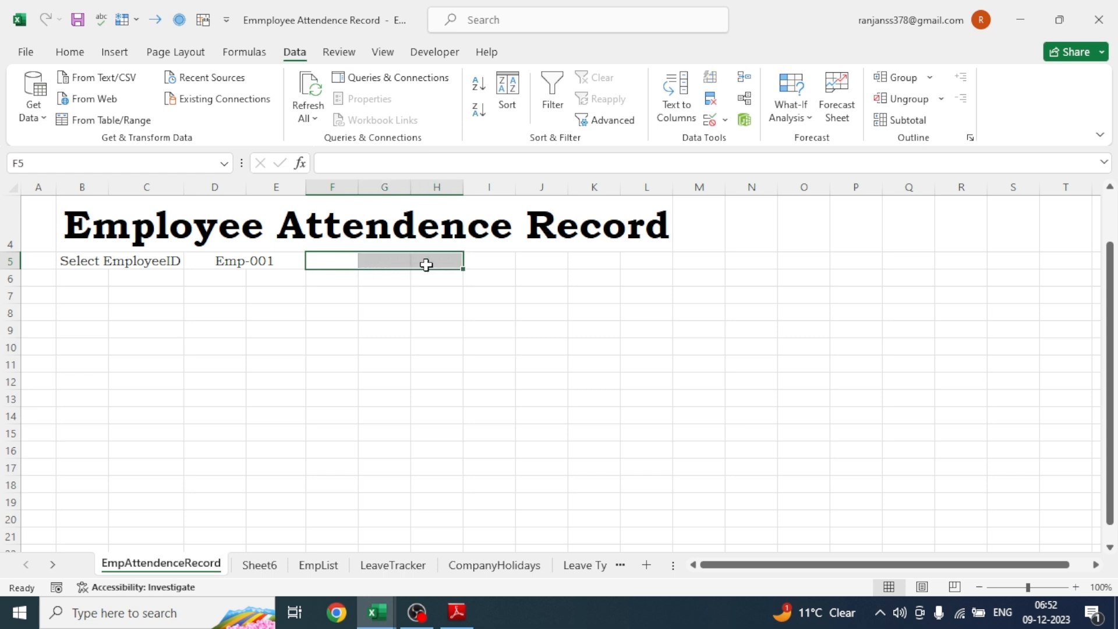
Merge F5:H5 and enter =VLOOKUP(D5,EmpList!B4:C20,2,FALSE) to show the employee name
left_click(67, 53)
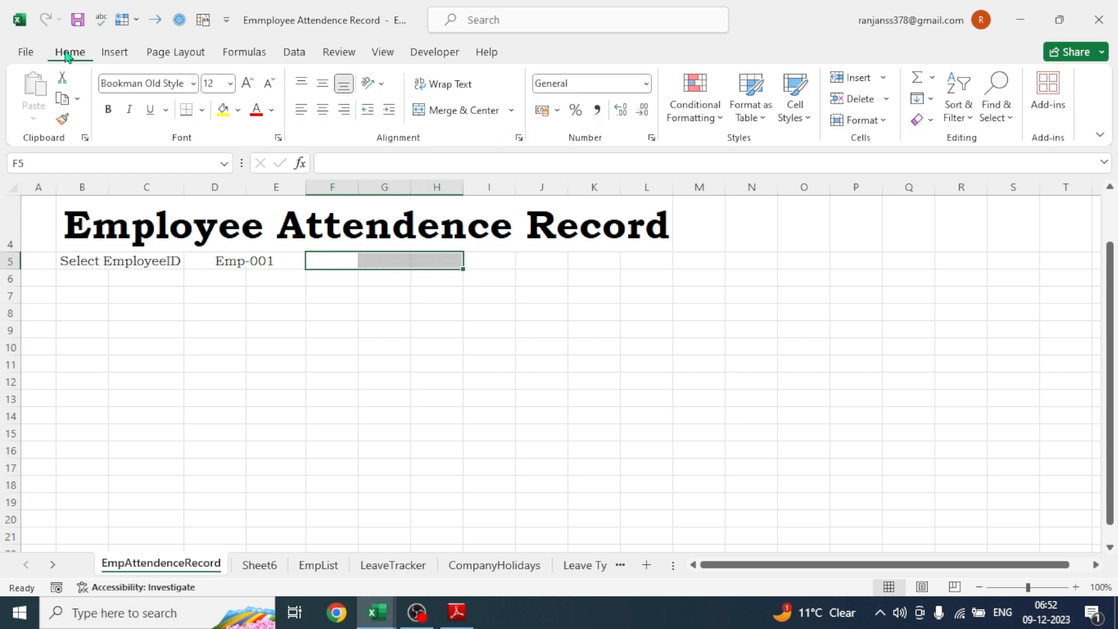
left_click(467, 110)
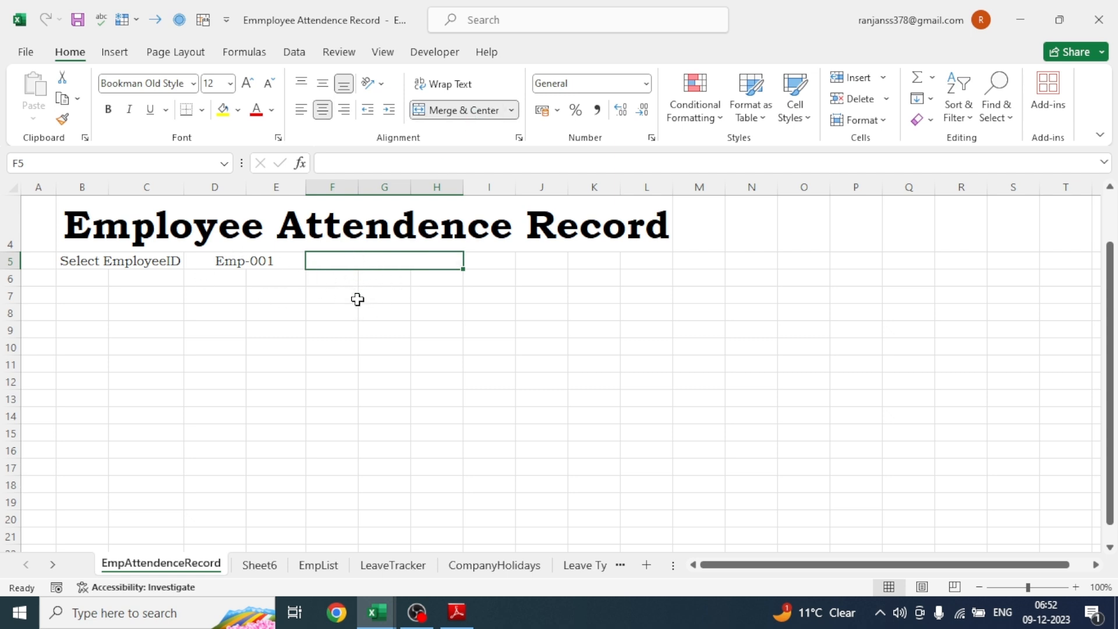
type("=")
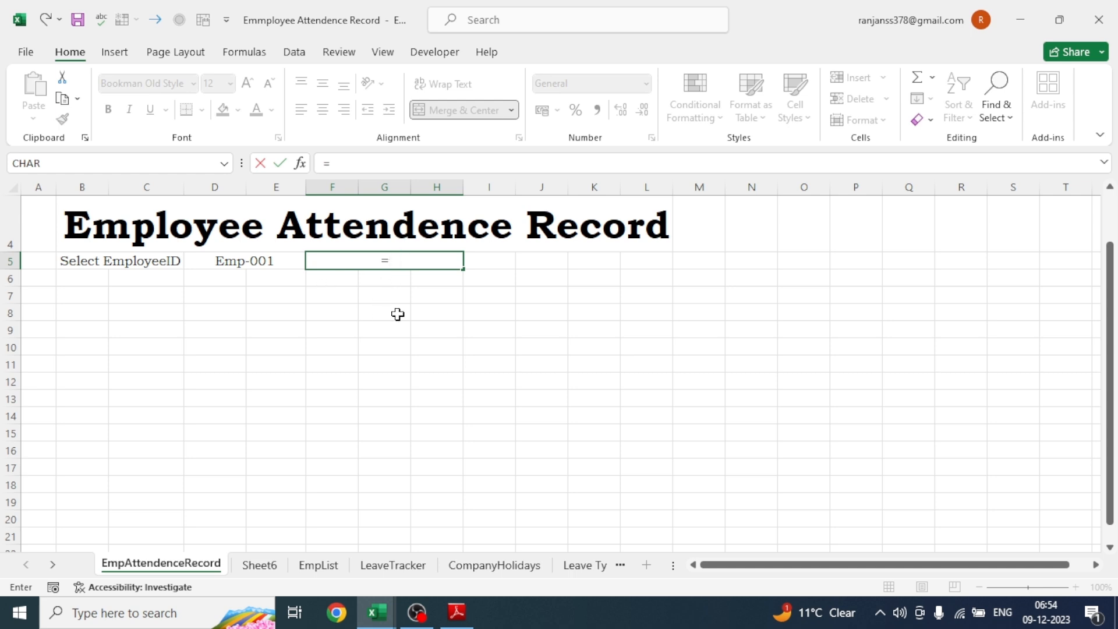
type("V")
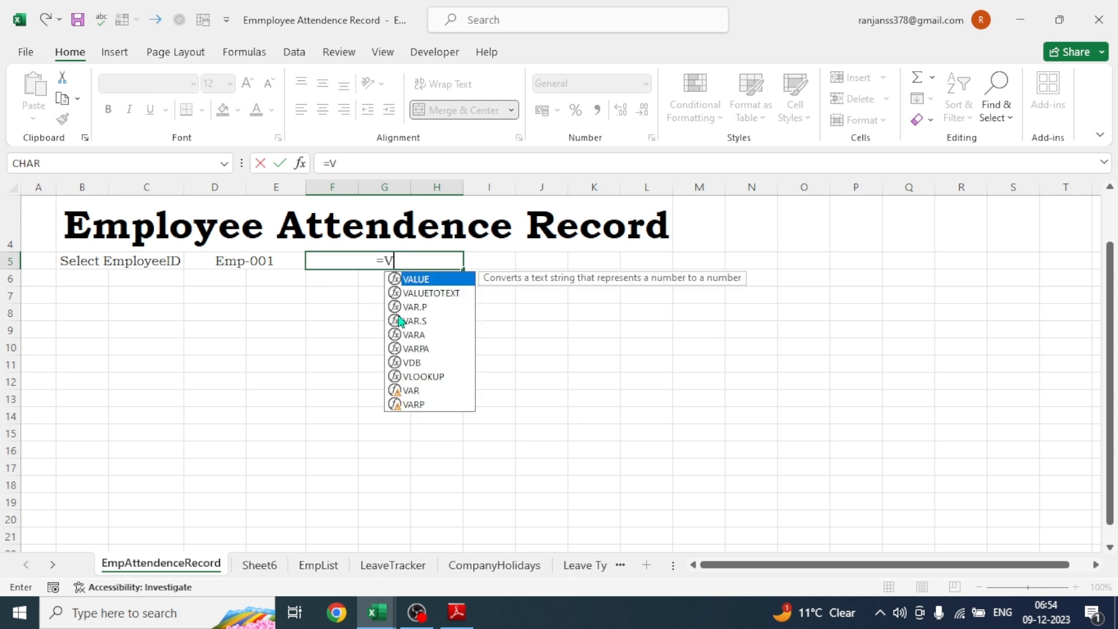
type("L")
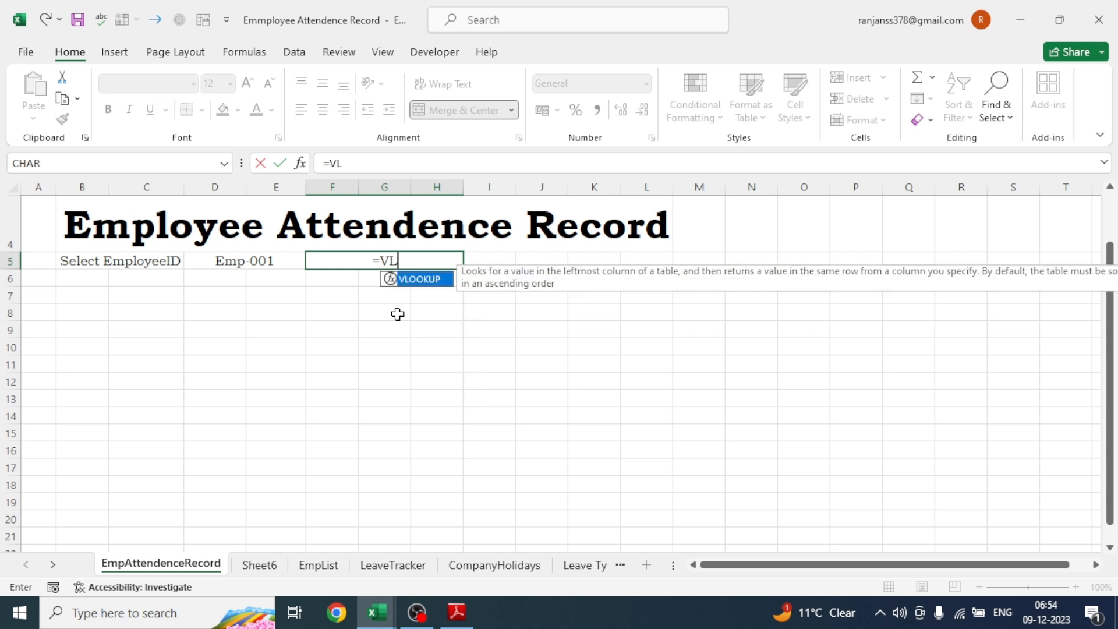
double_click(415, 280)
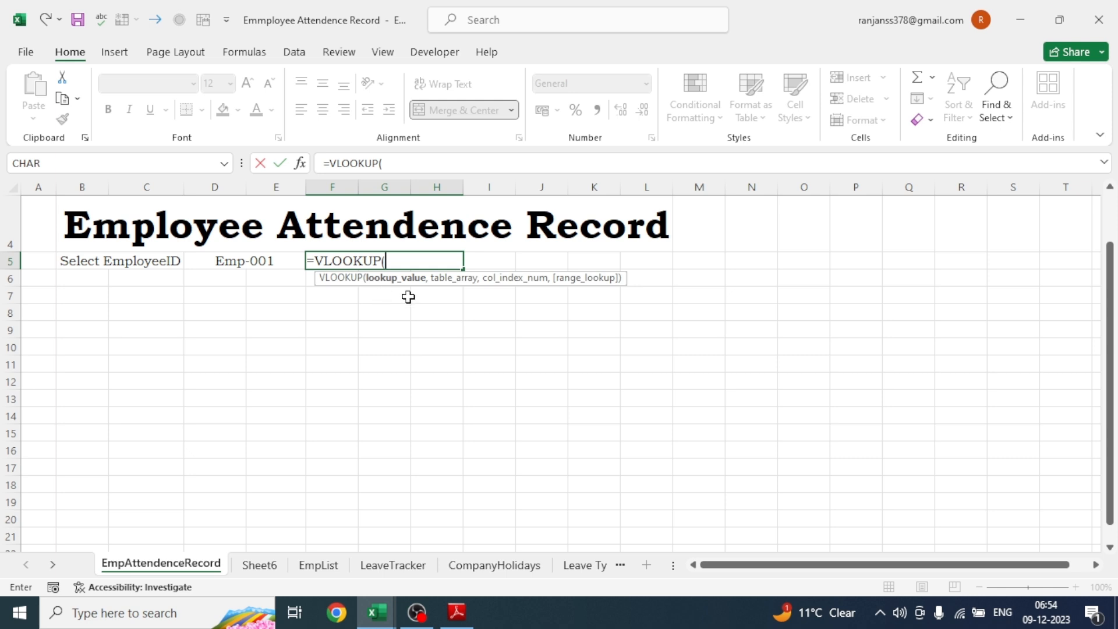
left_click(247, 263)
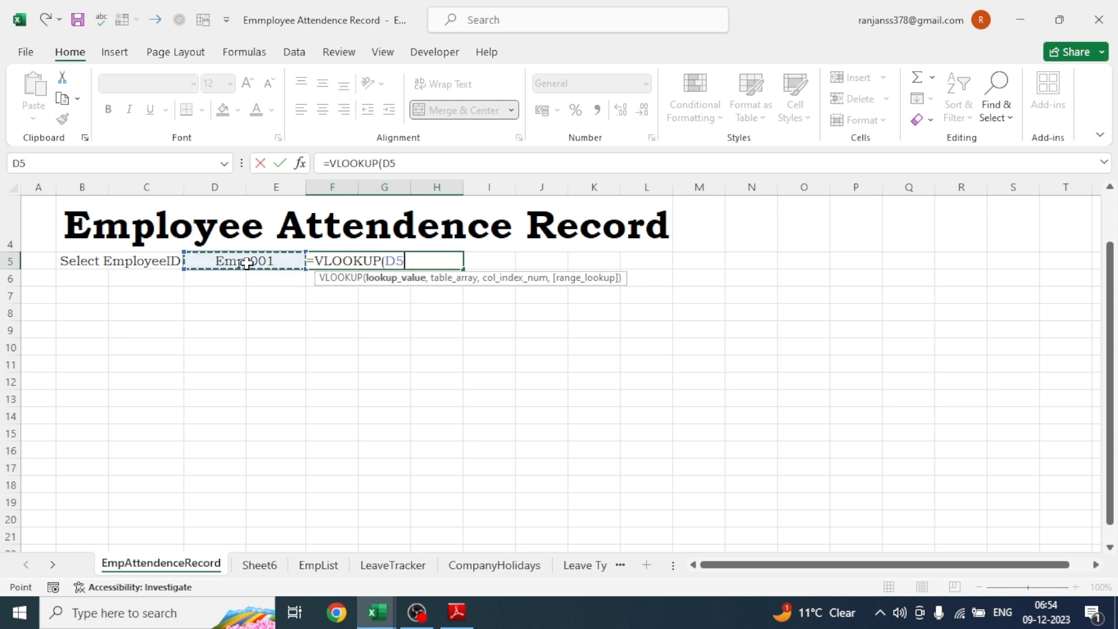
type(",")
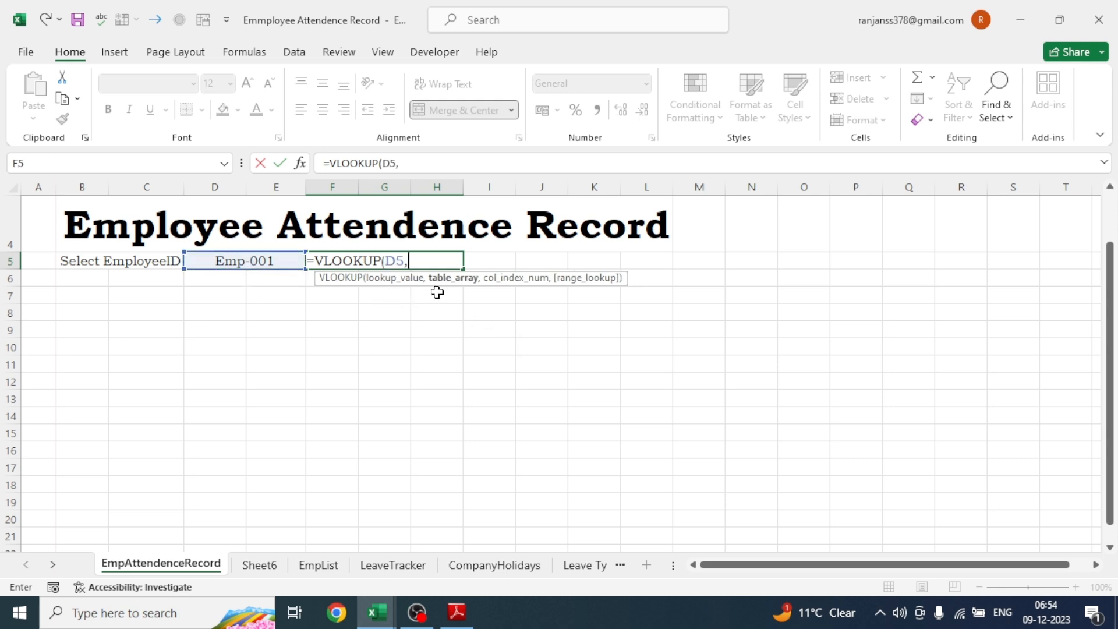
left_click(316, 576)
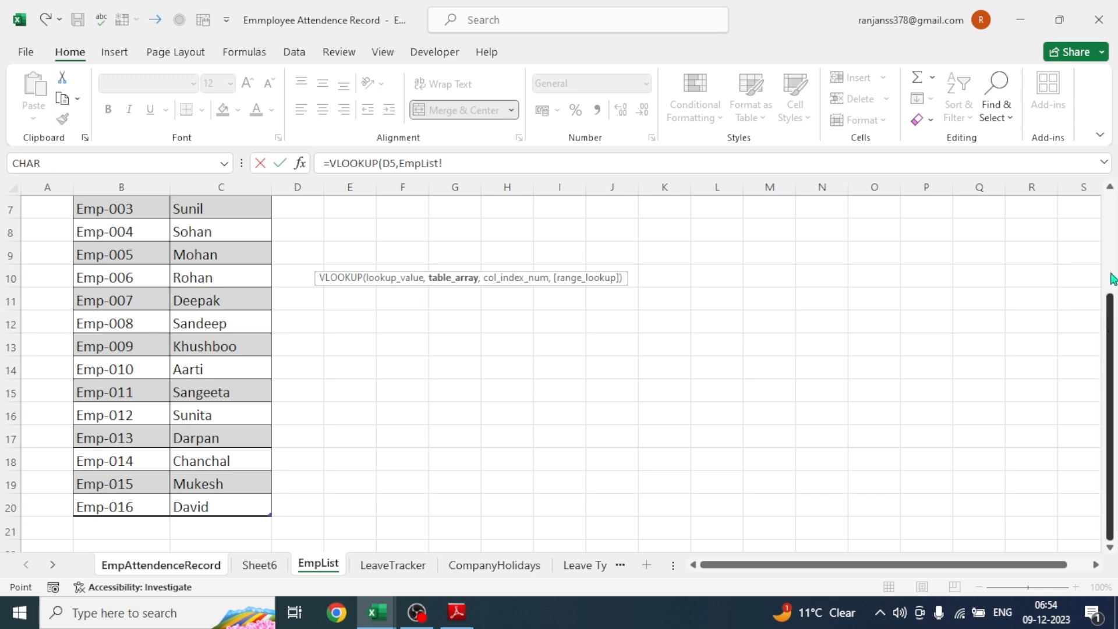
left_click_drag(1108, 373, 1108, 274)
left_click_drag(99, 279, 216, 507)
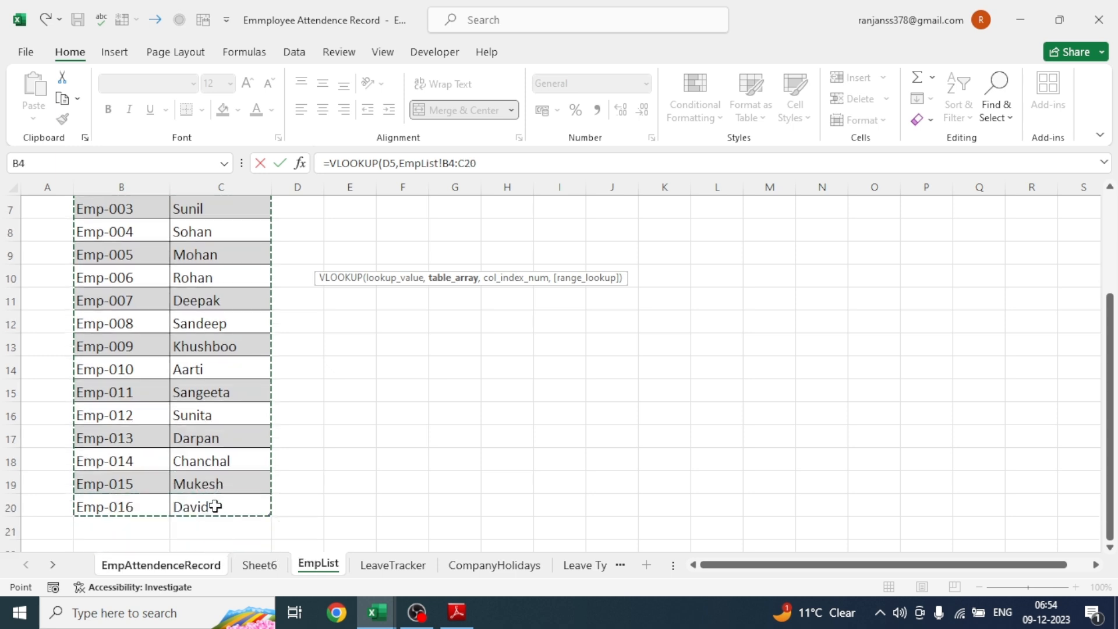
left_click(495, 159)
type(",")
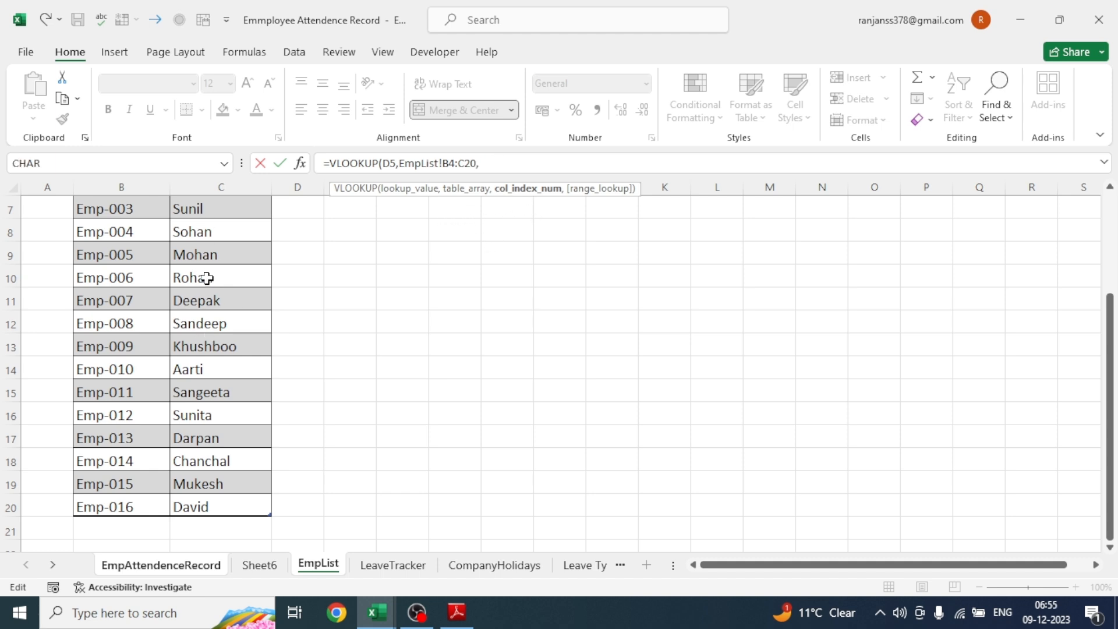
type("2,")
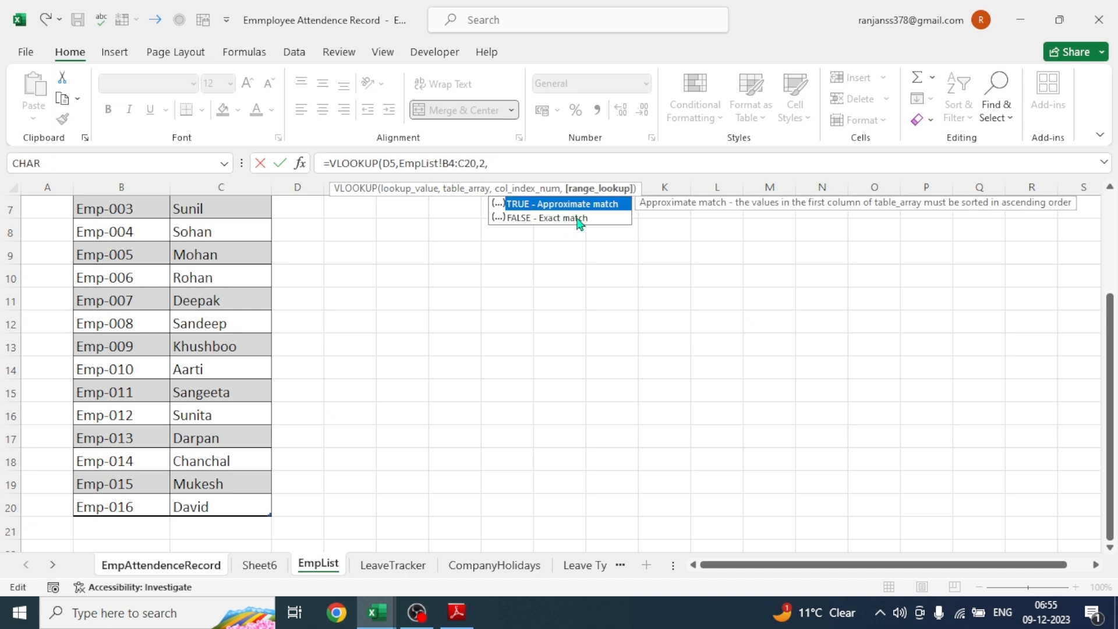
double_click(542, 218)
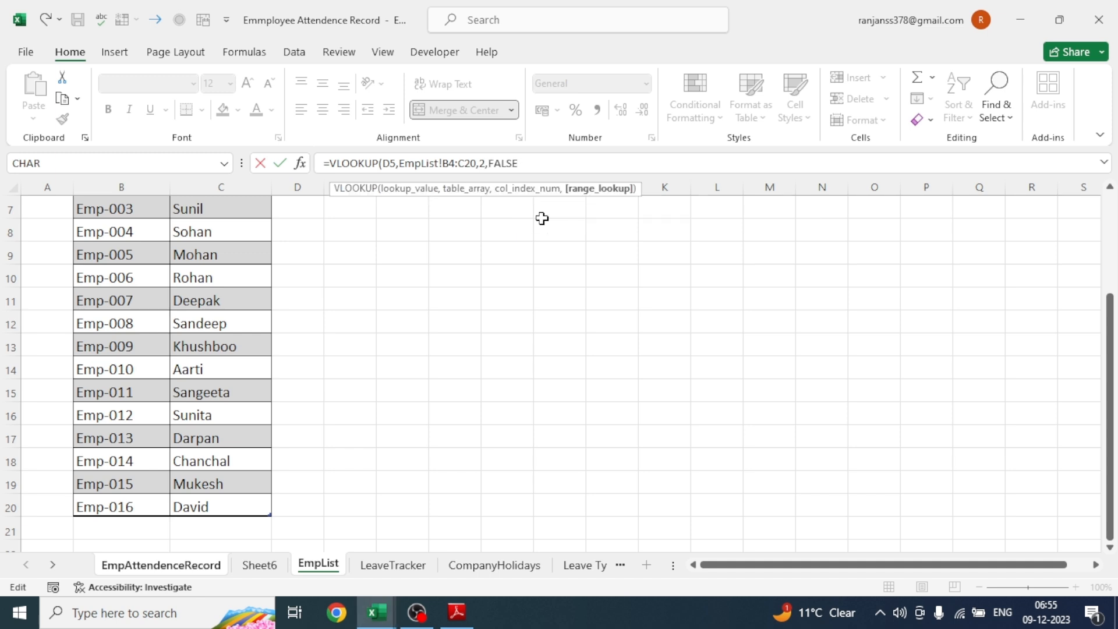
type(")")
key("Return")
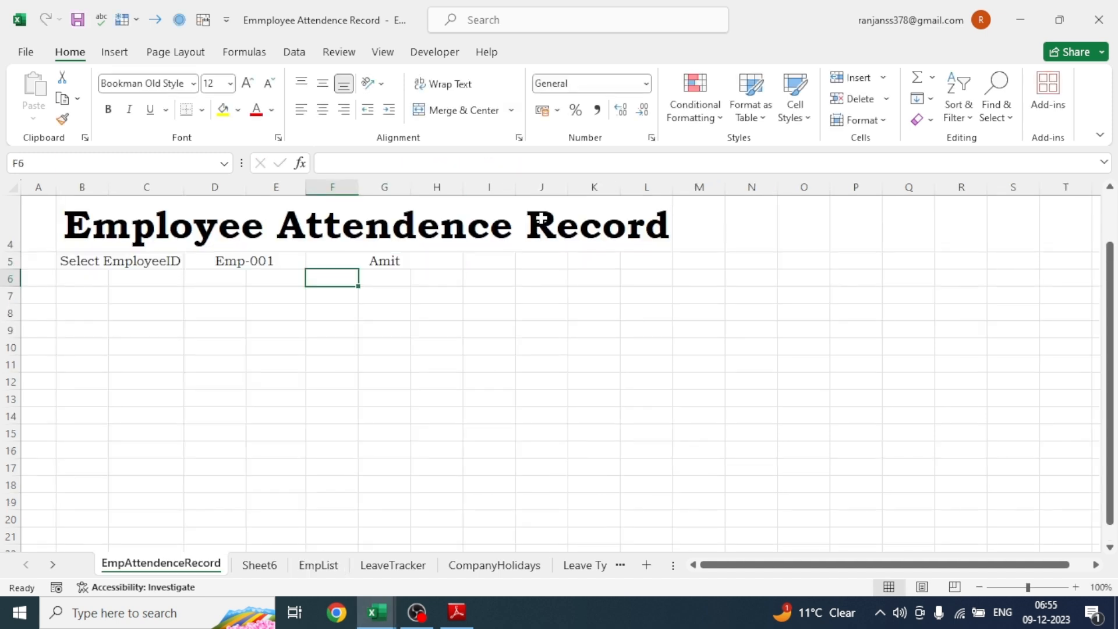
Test the lookup by picking Emp-002, then Emp-005, in D5
left_click(371, 265)
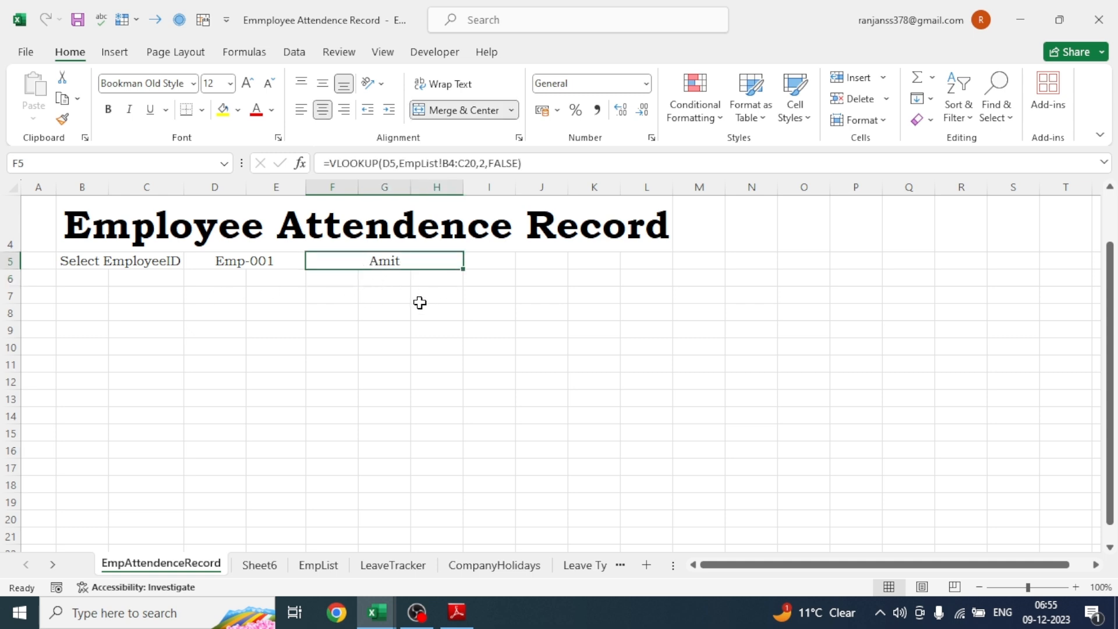
left_click(245, 262)
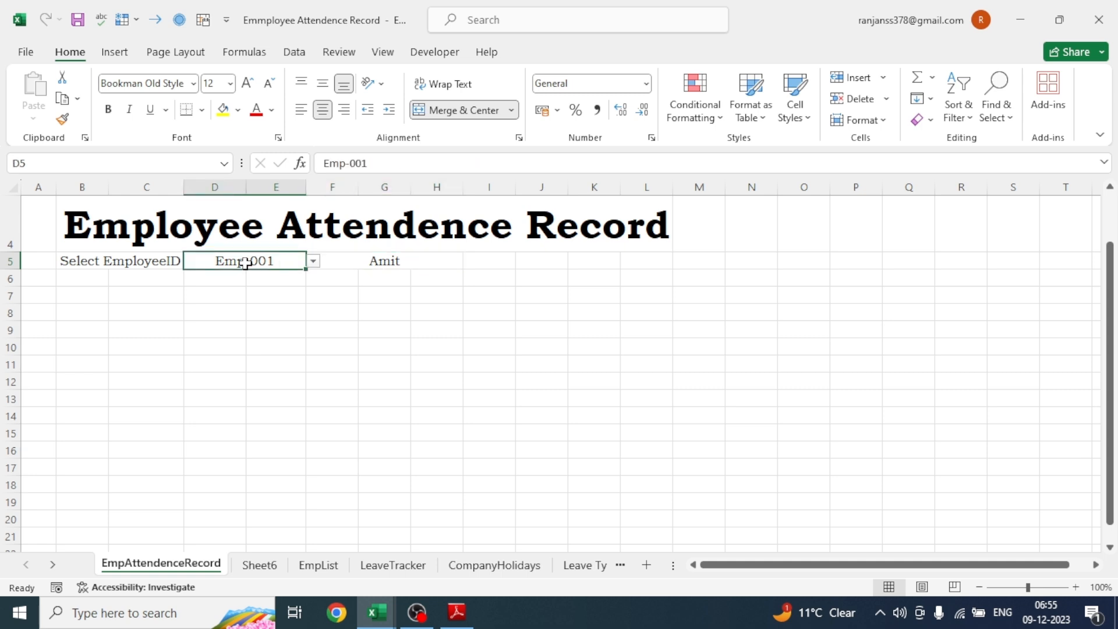
left_click(314, 262)
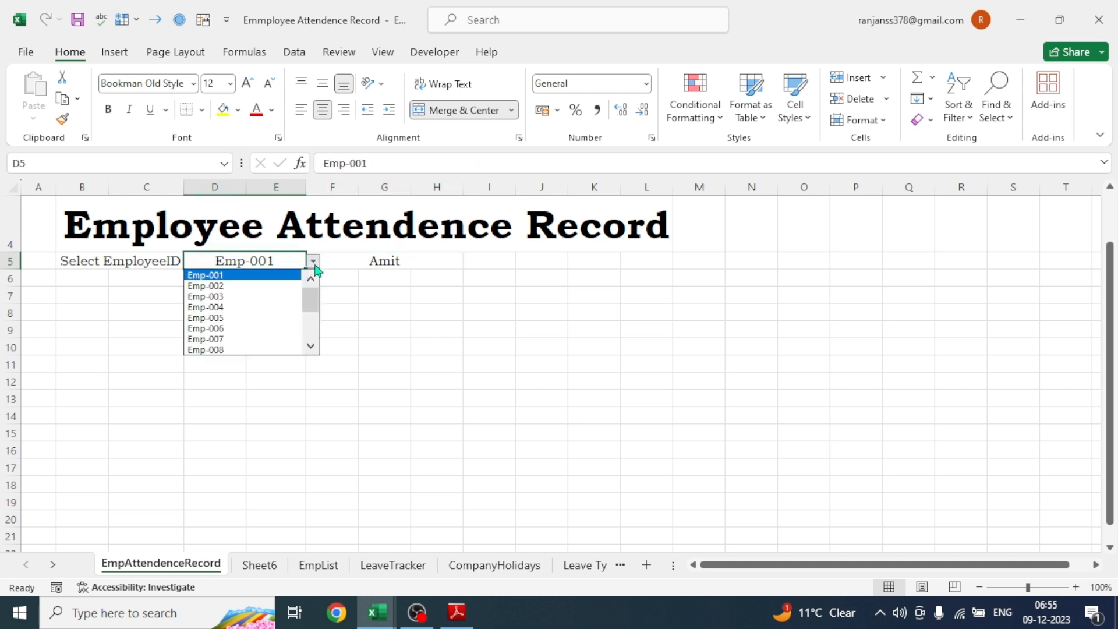
left_click(235, 285)
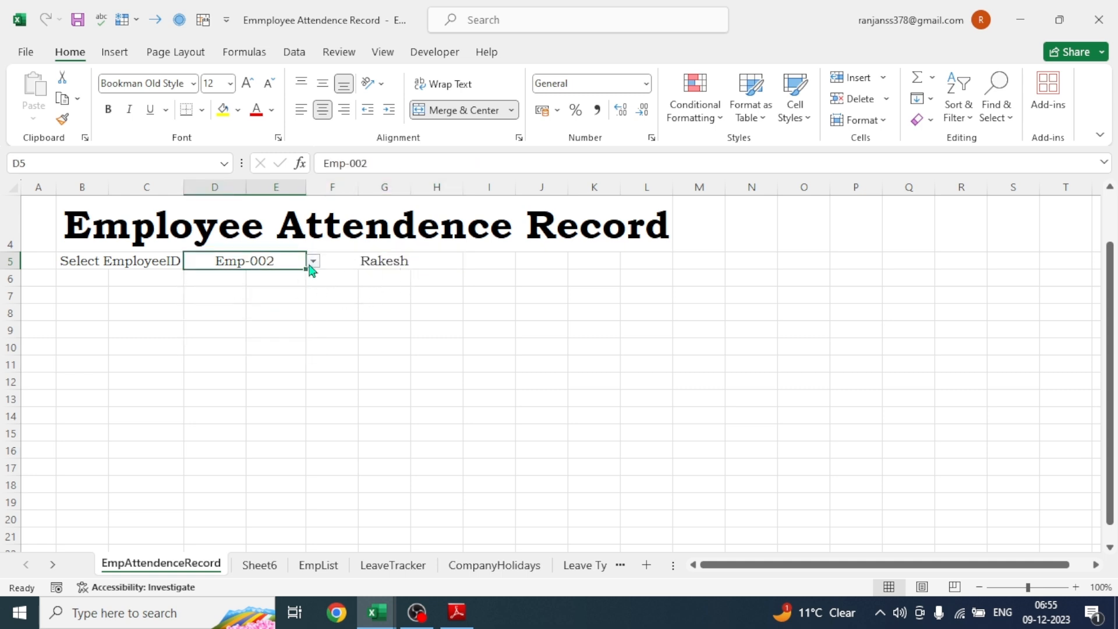
left_click(313, 262)
left_click(225, 309)
left_click(376, 296)
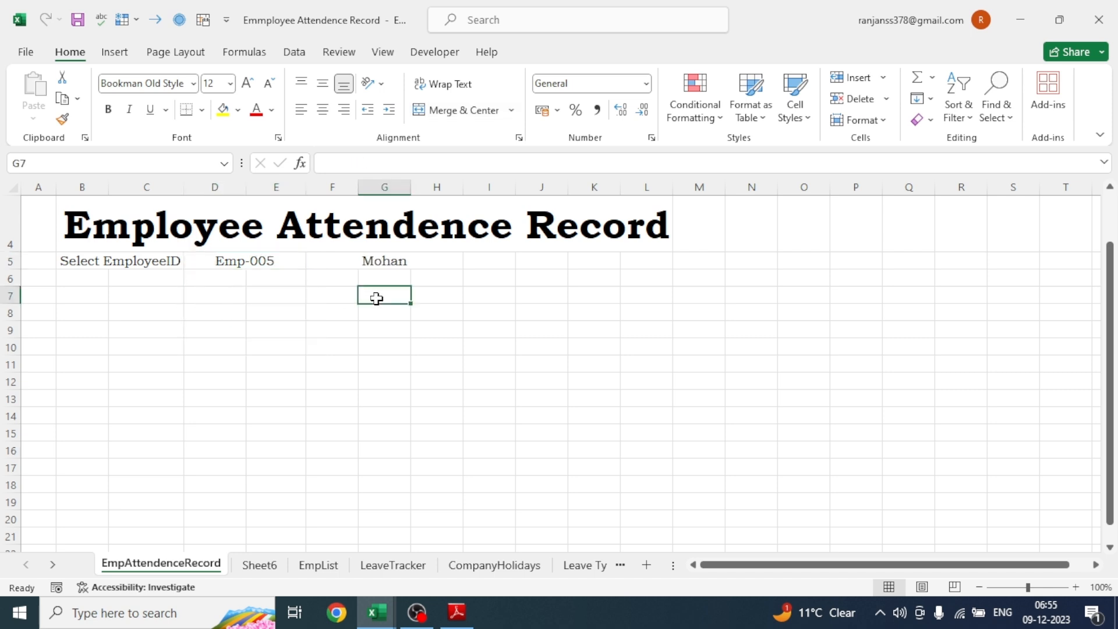
left_click(81, 279)
Merge B6:C6 and label it 'enter Year'
left_click_drag(113, 280, 120, 280)
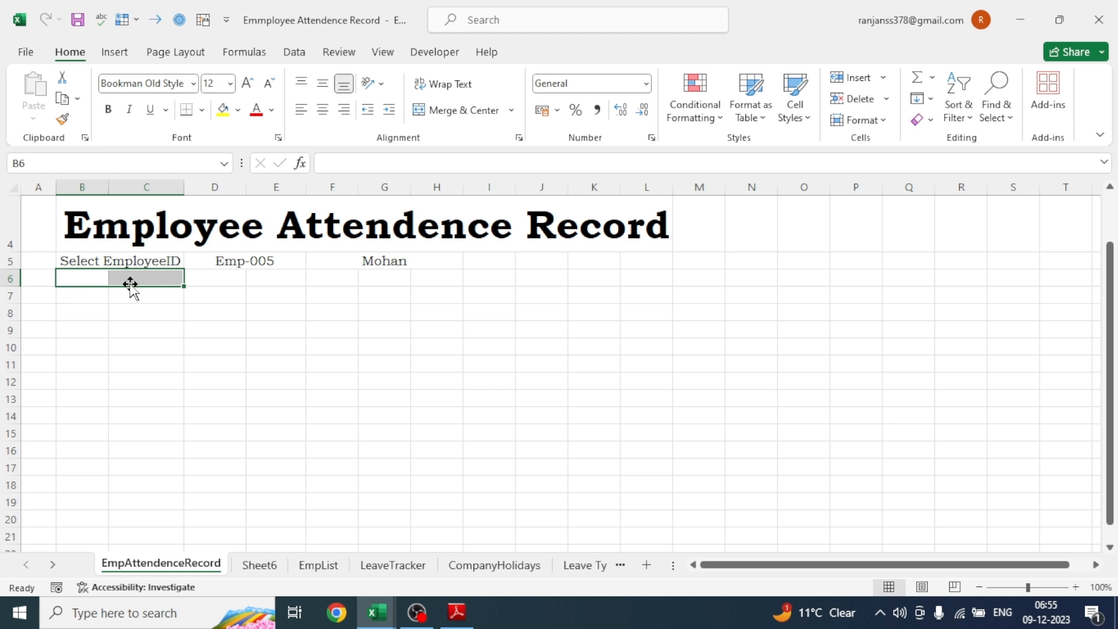
left_click(460, 111)
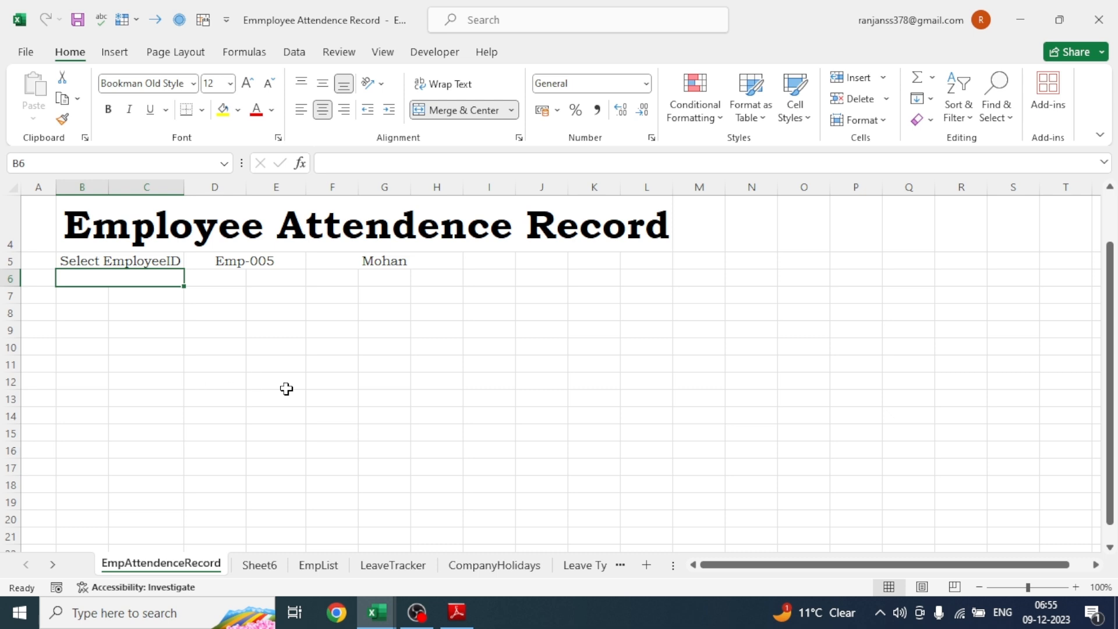
type("enter Year")
key("Return")
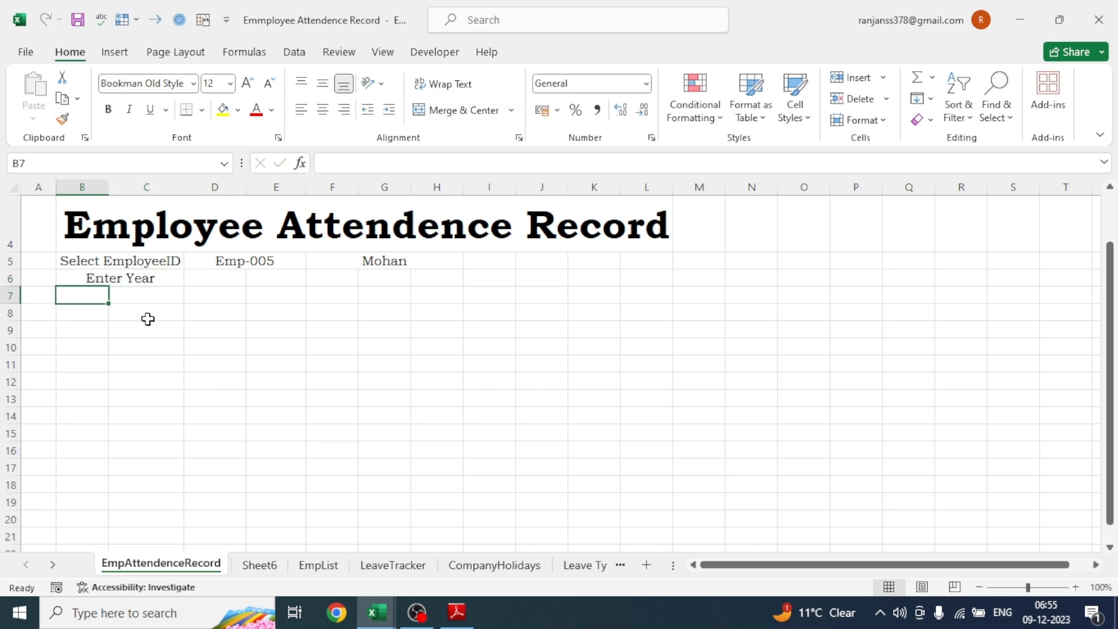
left_click(120, 278)
Merge D6:H6 and enter =YEAR(TODAY()), showing 2023
left_click_drag(215, 279, 437, 279)
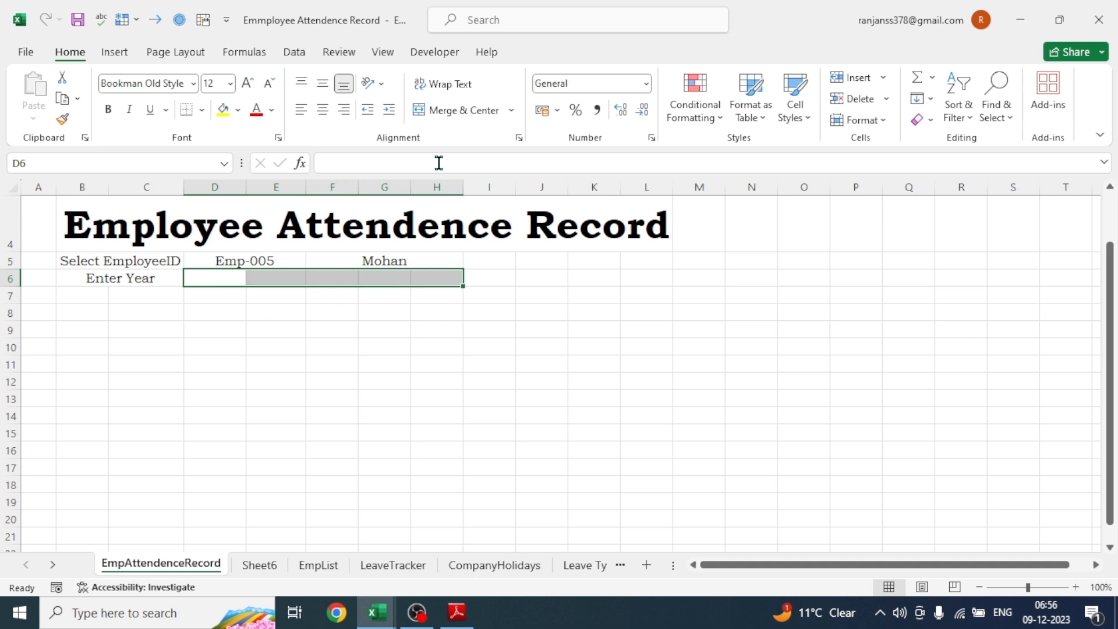
left_click(464, 110)
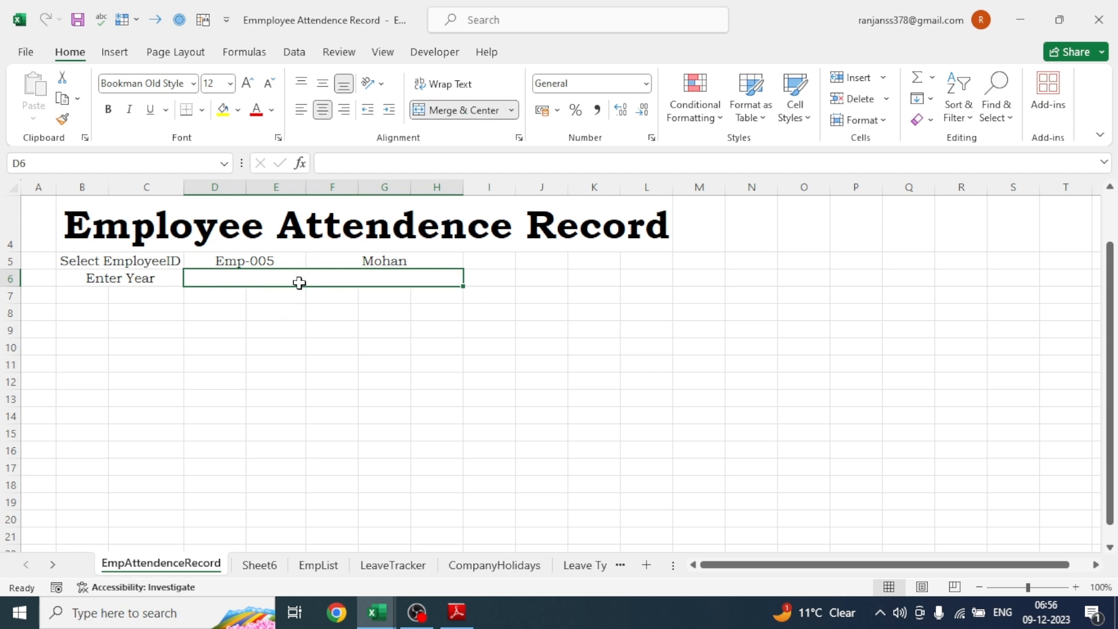
type("=ye")
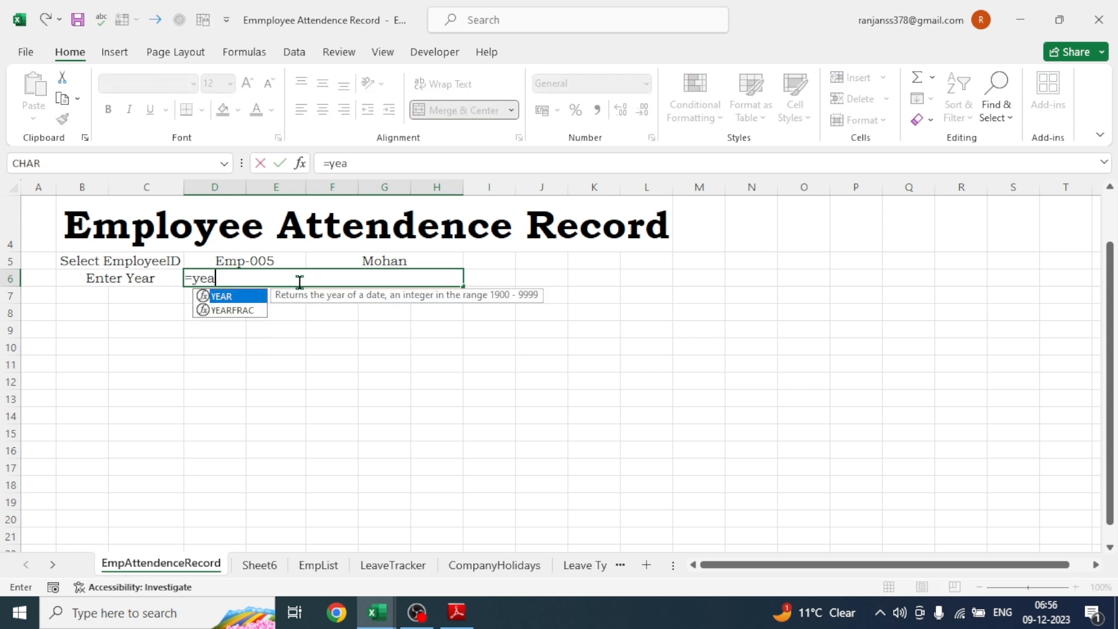
type("a")
key("Tab")
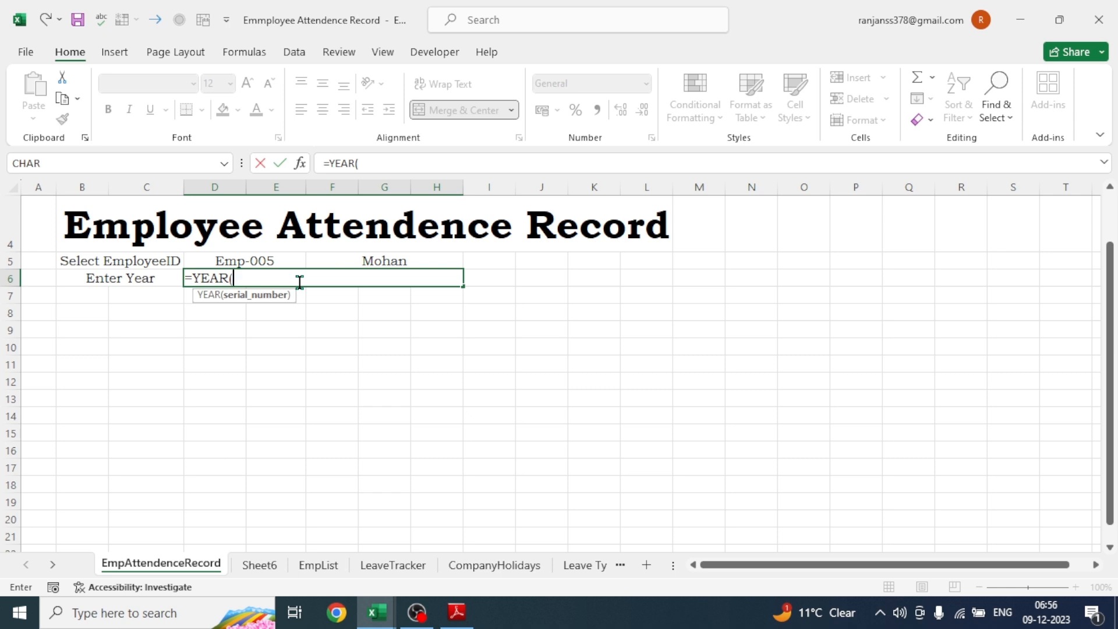
type("t")
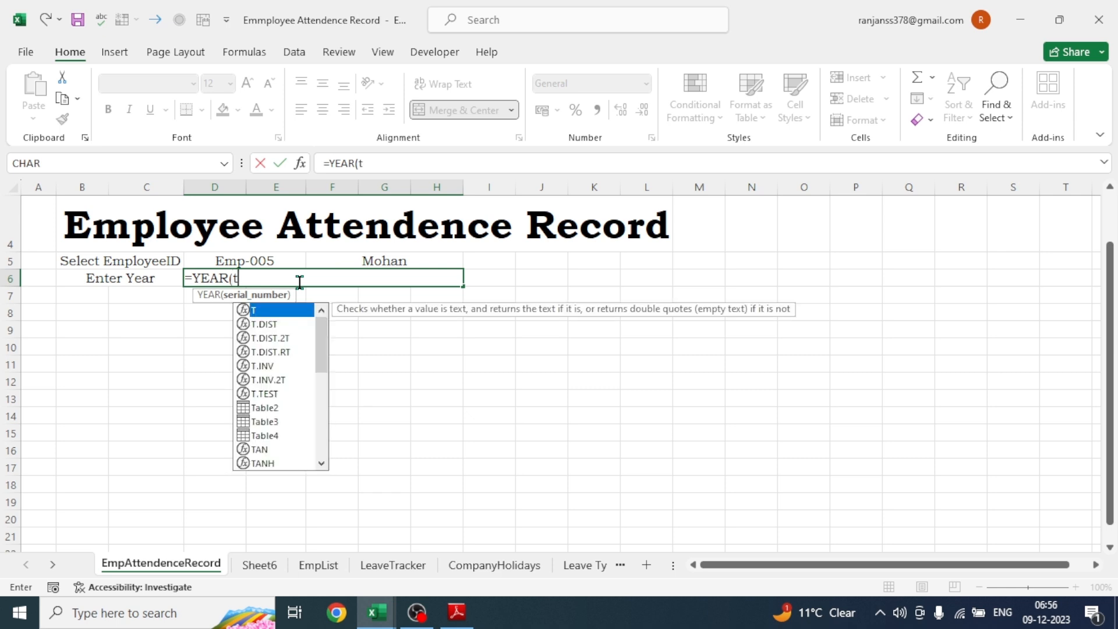
type("oda")
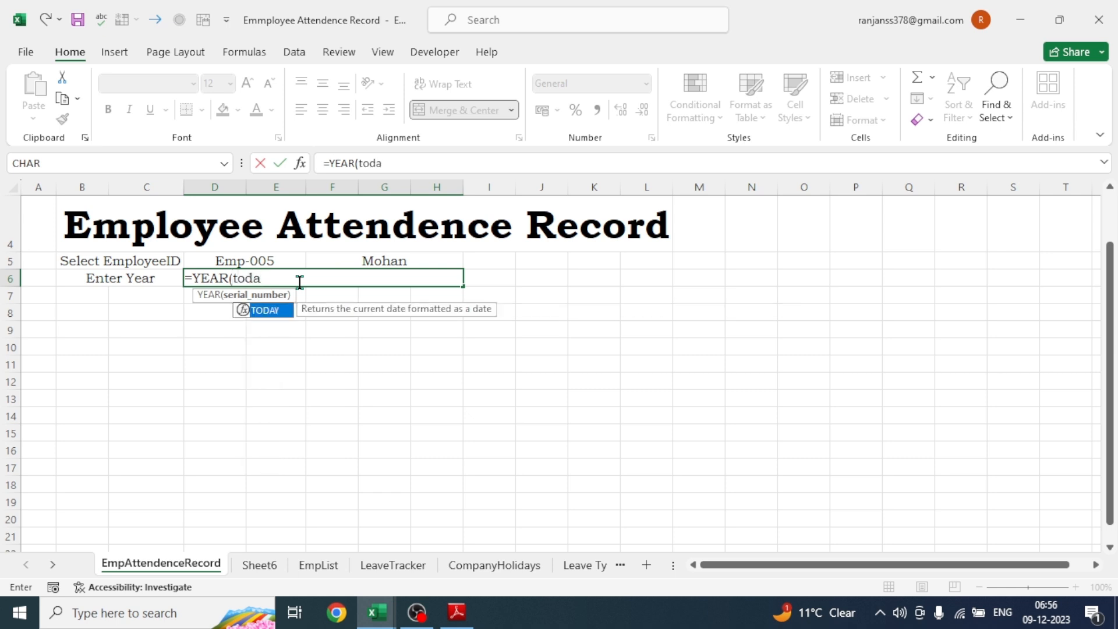
key("Tab")
type("))")
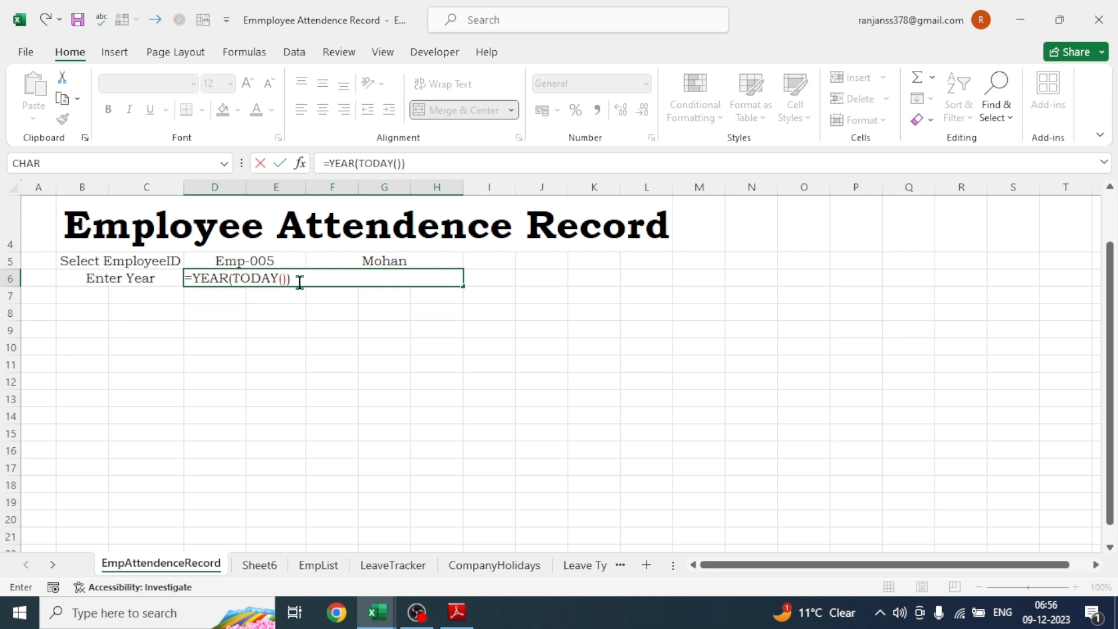
key("Return")
left_click(328, 328)
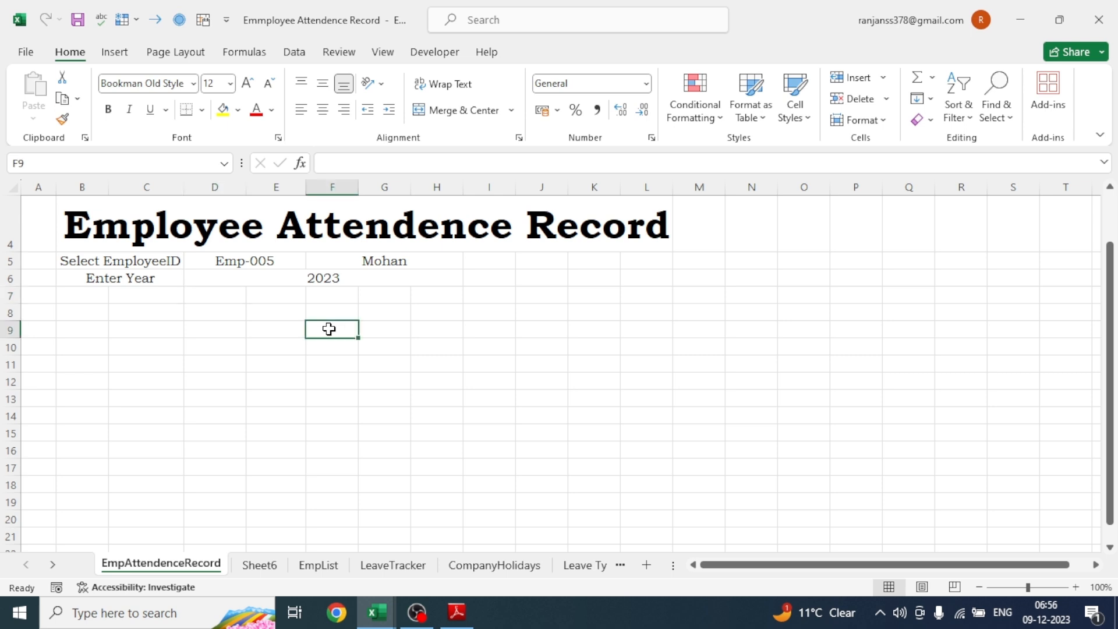
left_click(315, 282)
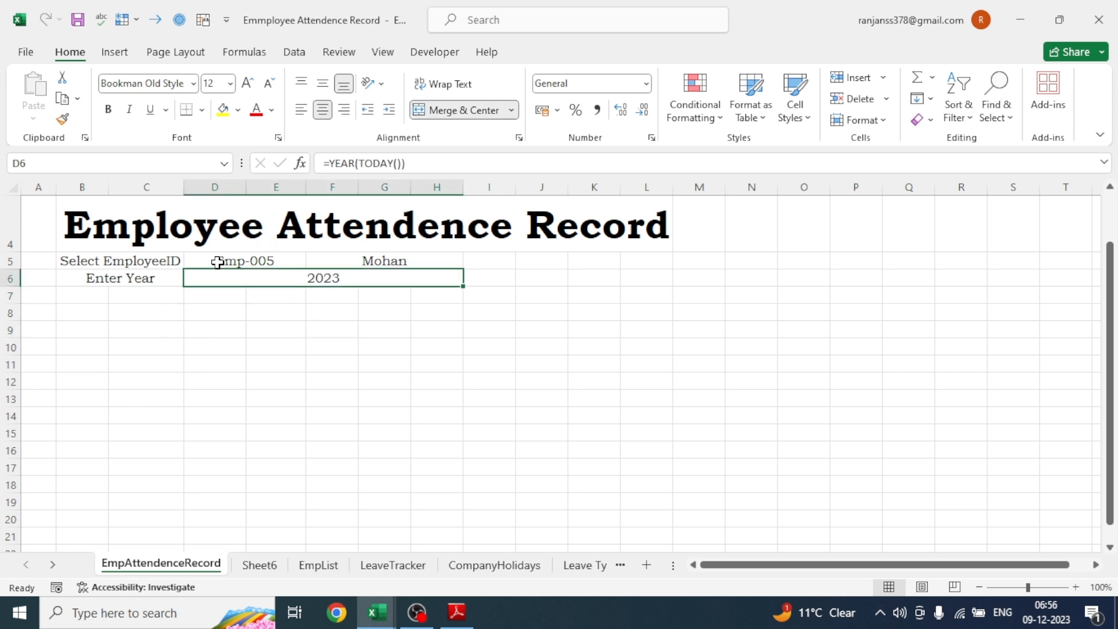
left_click_drag(219, 259, 356, 272)
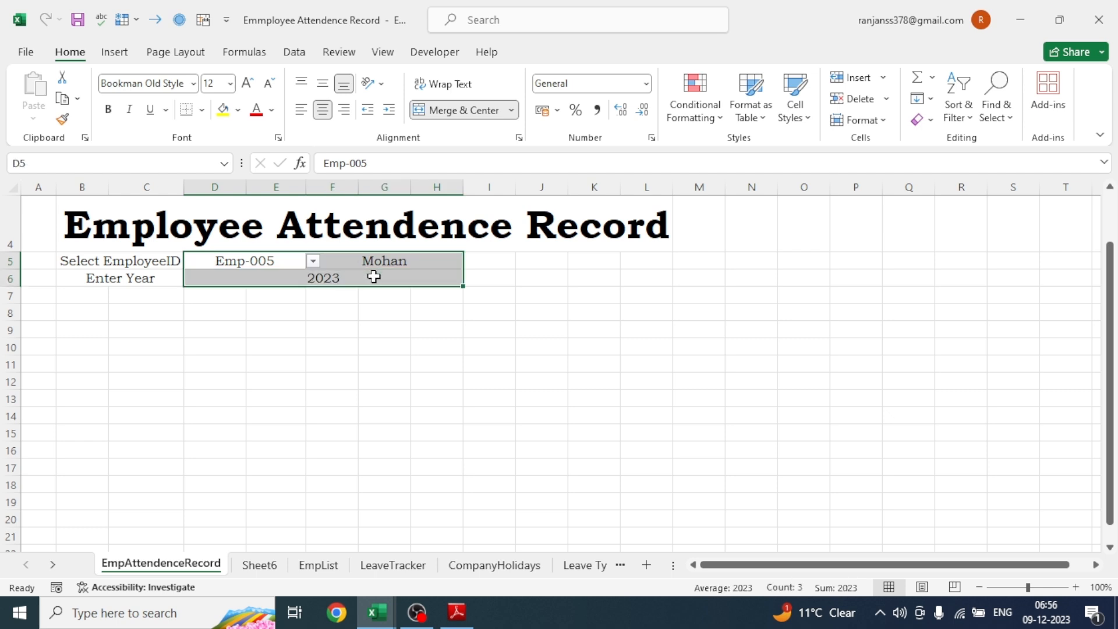
Define the name lstempname for the employee name cell F5
left_click(349, 264)
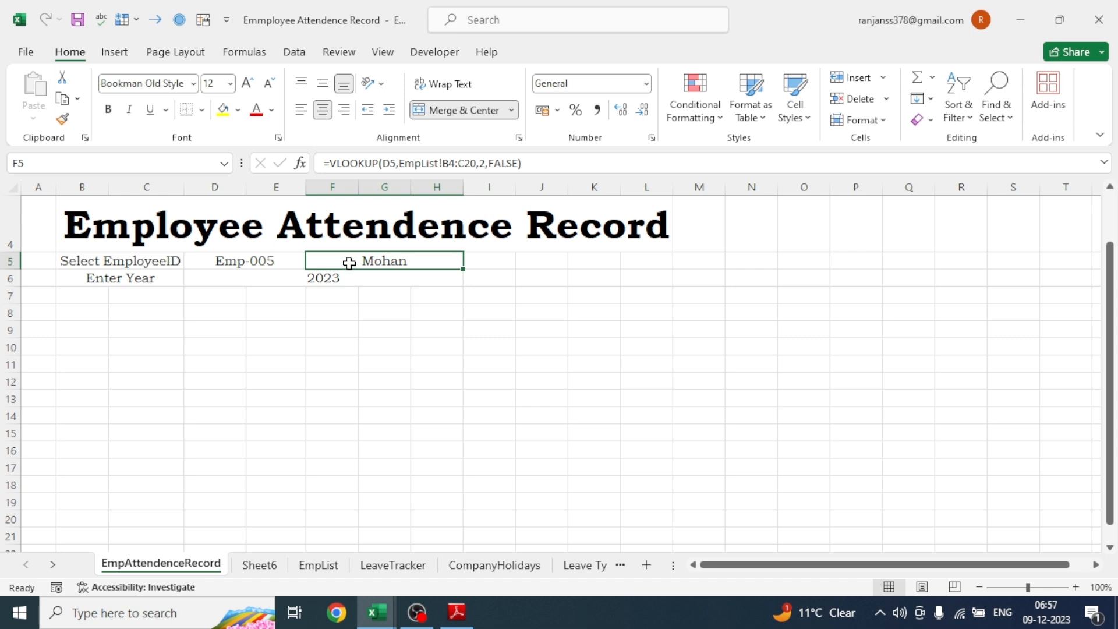
right_click(349, 264)
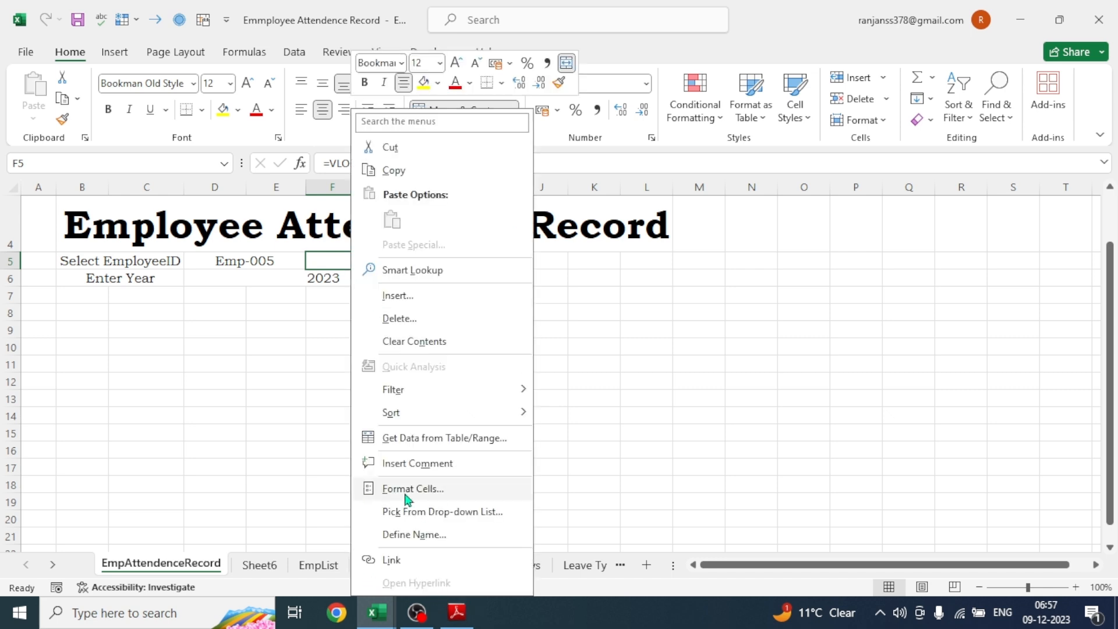
left_click(405, 534)
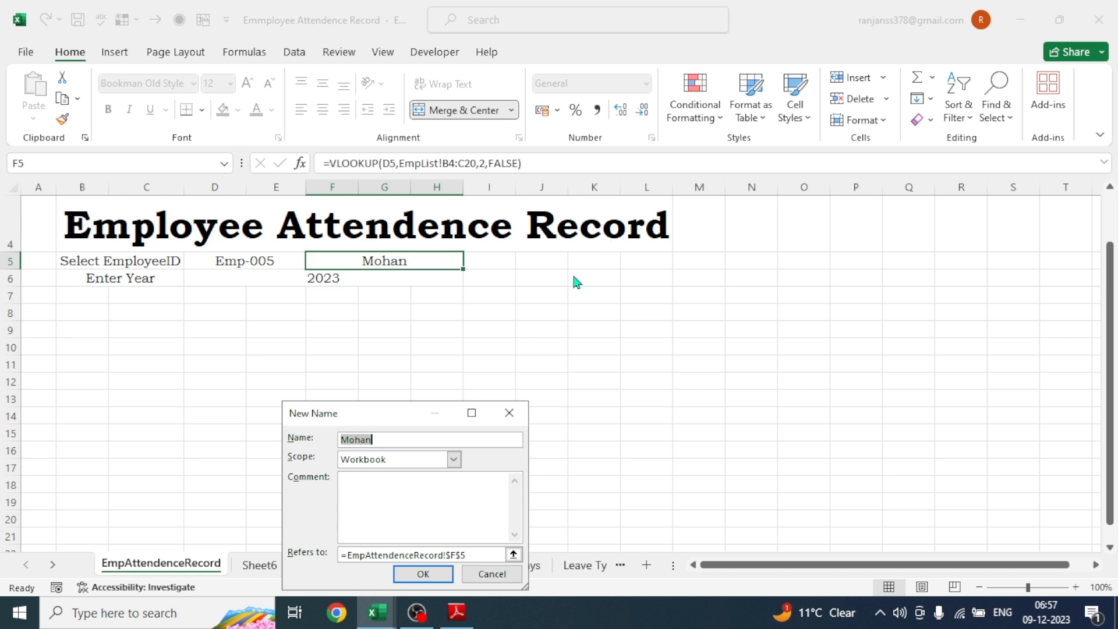
type("lstempname")
left_click(423, 576)
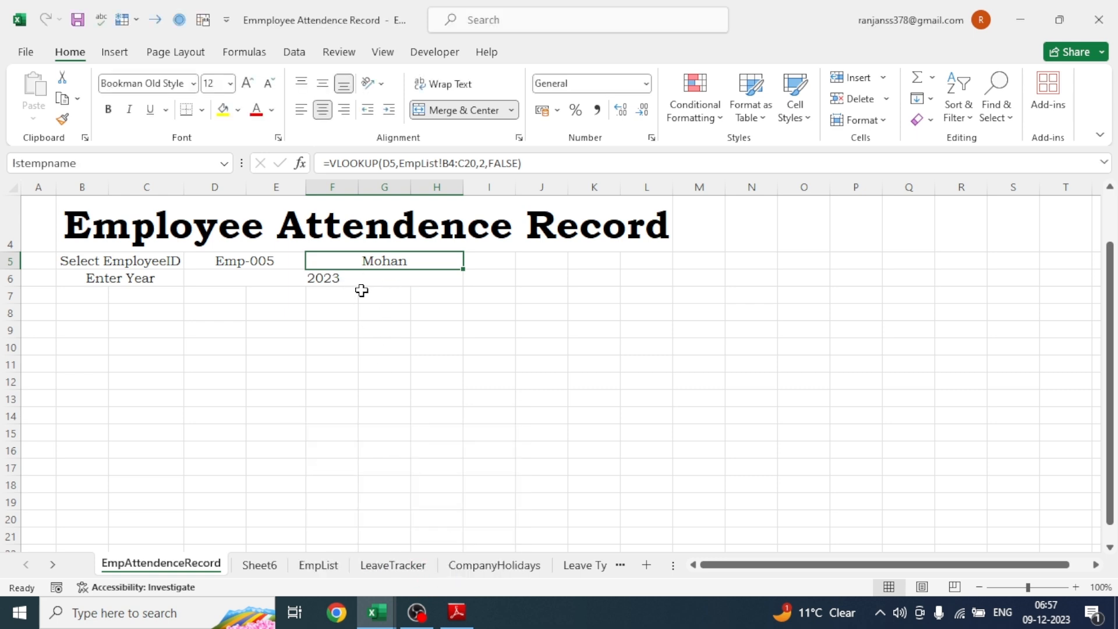
Define the name calyear for the year cell D6
left_click(335, 280)
right_click(335, 280)
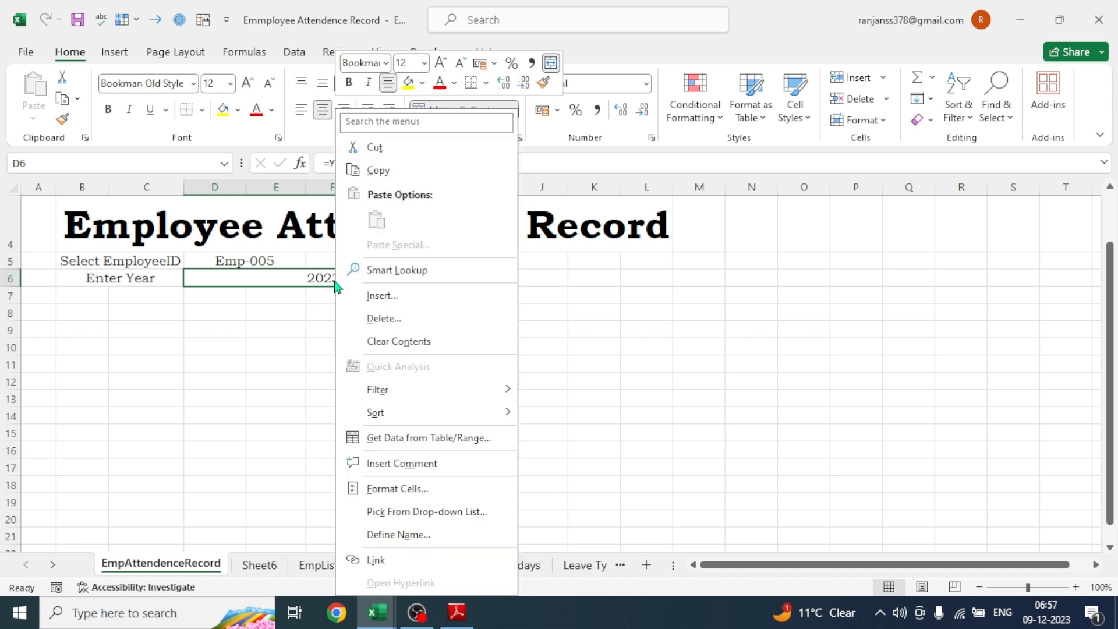
left_click(390, 536)
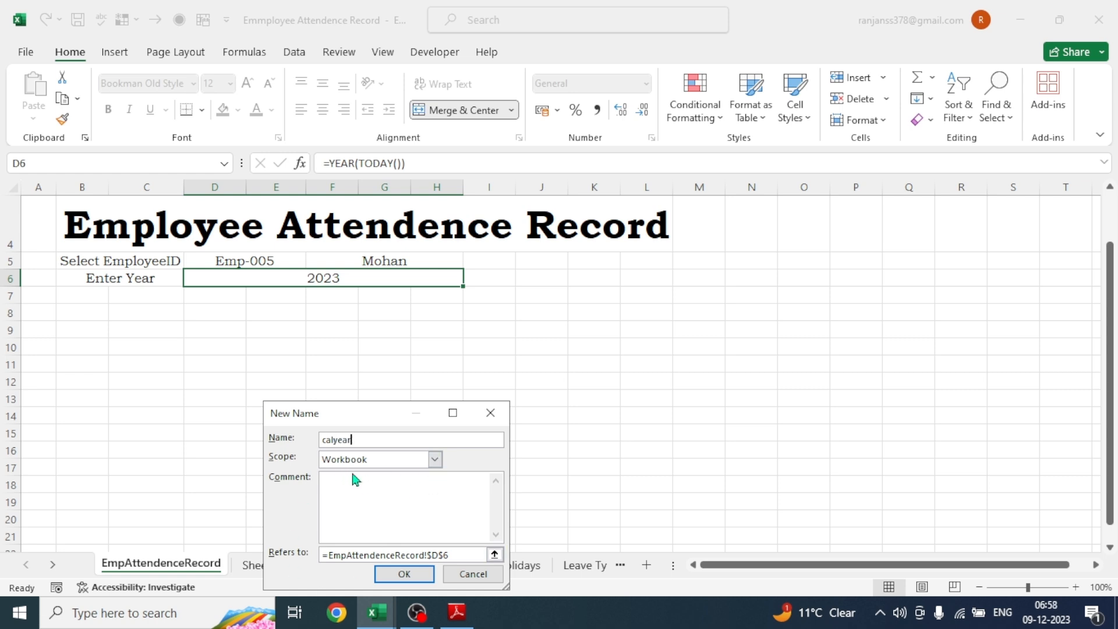
left_click(402, 574)
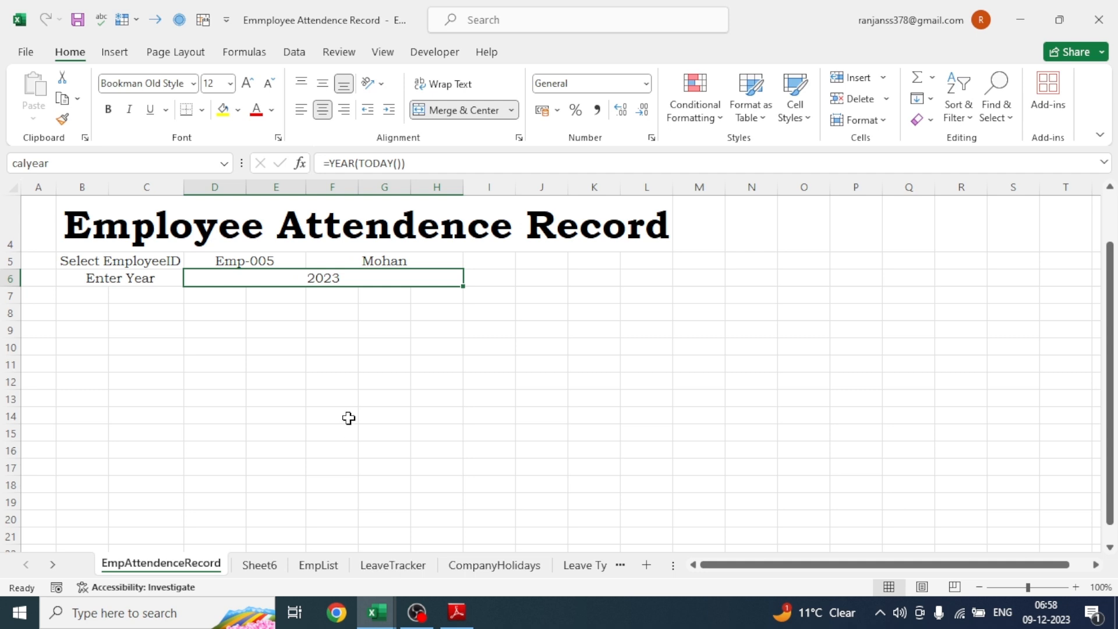
left_click(313, 385)
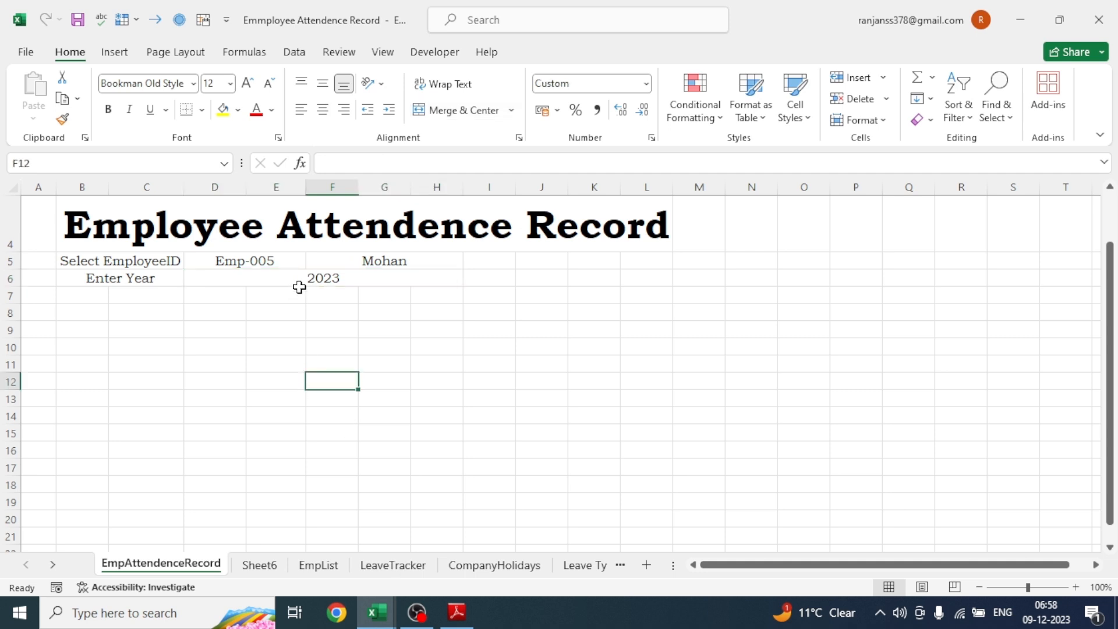
left_click(315, 278)
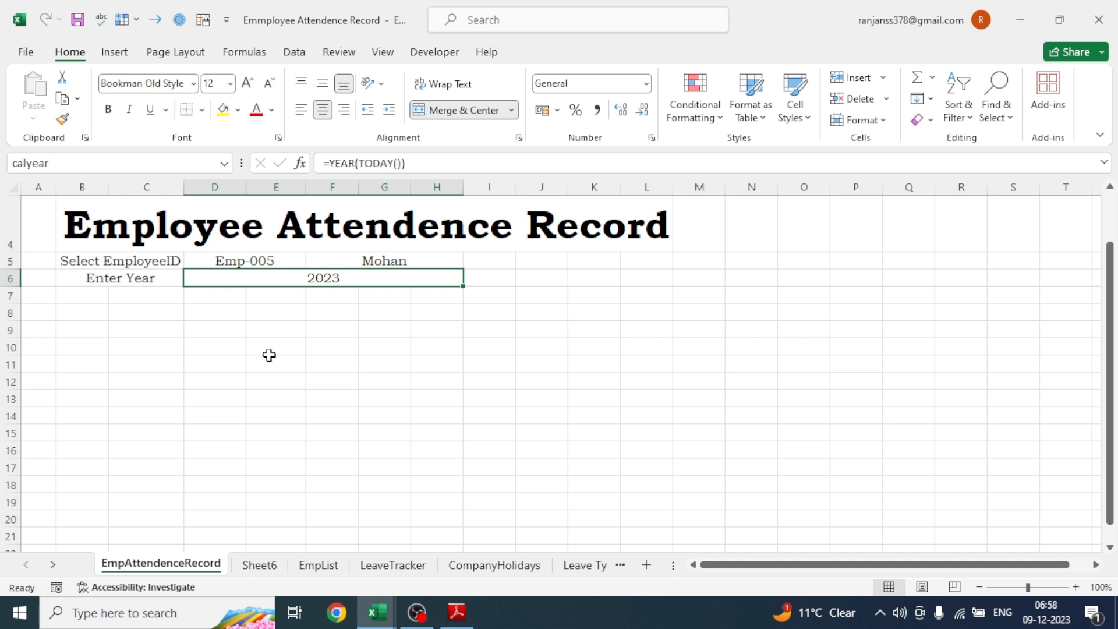
Give D5:H6 all borders and a black fill, and make row 6 taller
left_click_drag(221, 261, 342, 280)
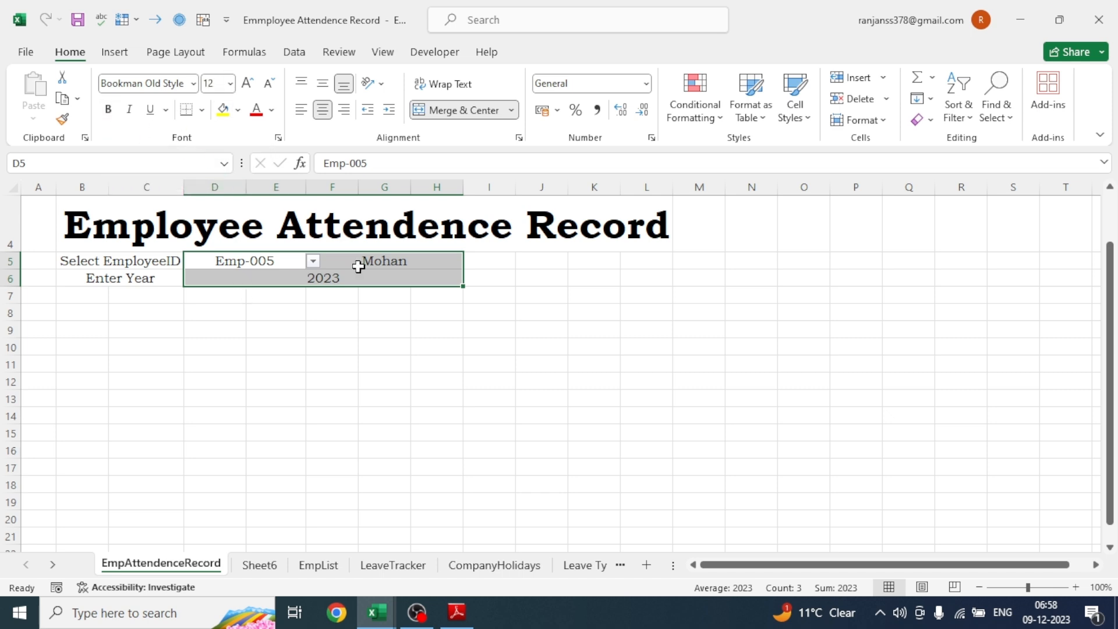
left_click(203, 110)
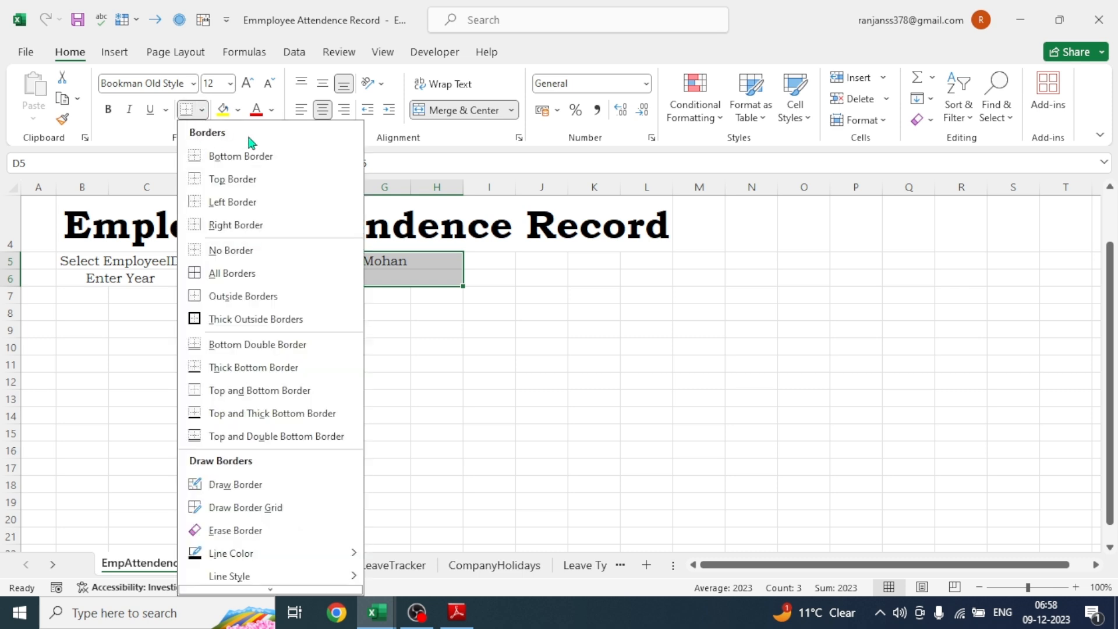
left_click(192, 272)
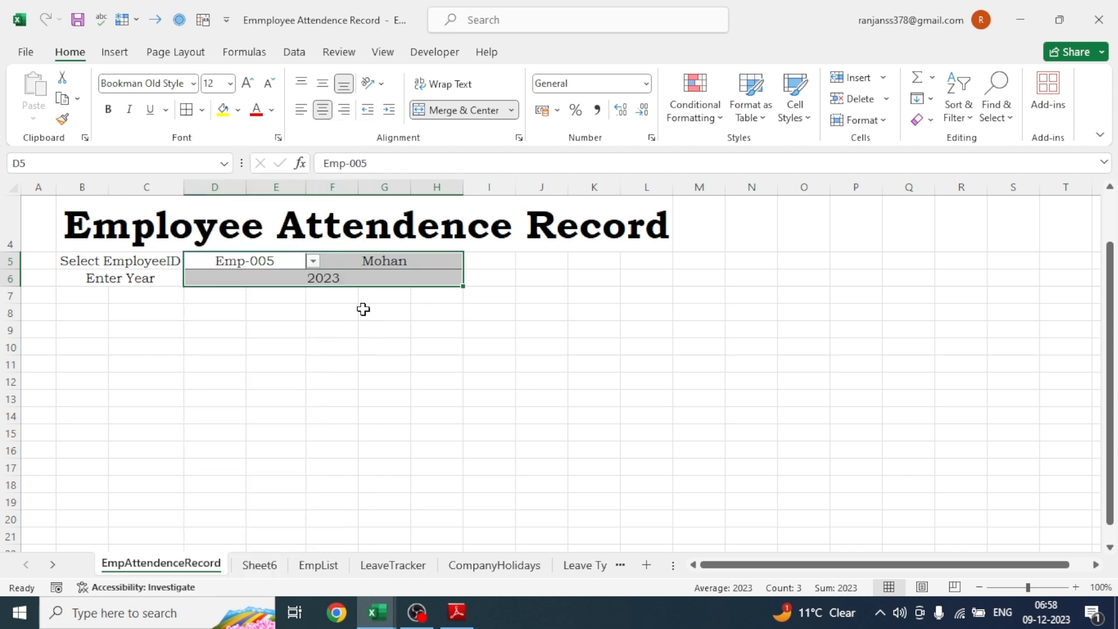
left_click(239, 110)
left_click(235, 153)
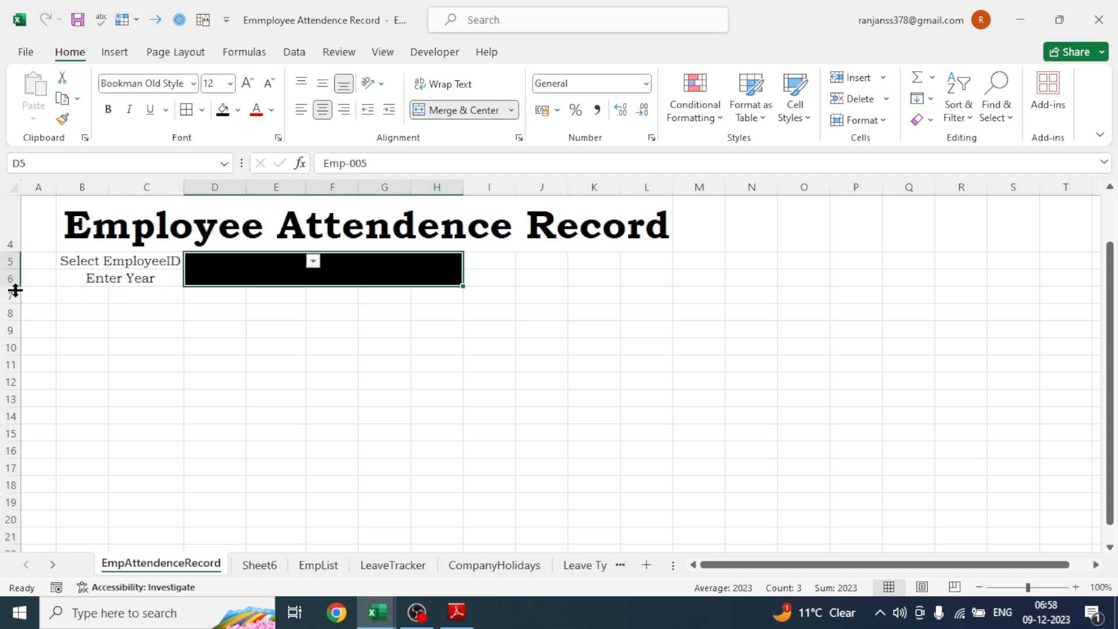
left_click_drag(15, 287, 15, 295)
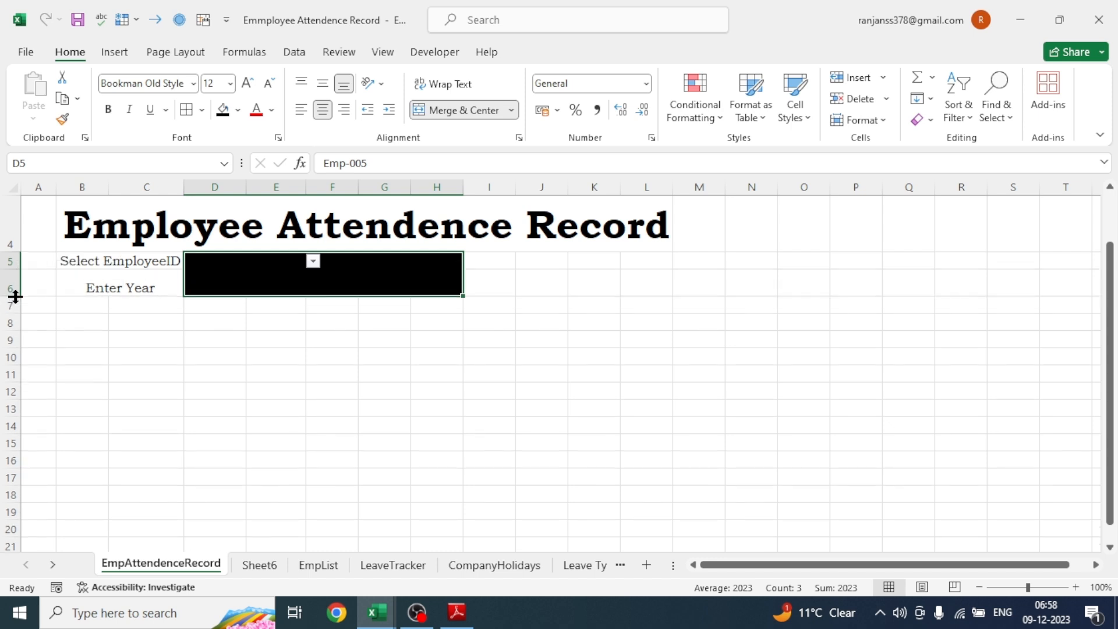
Draw white border lines under the employee row, including a thick one under Emp-005
left_click(202, 115)
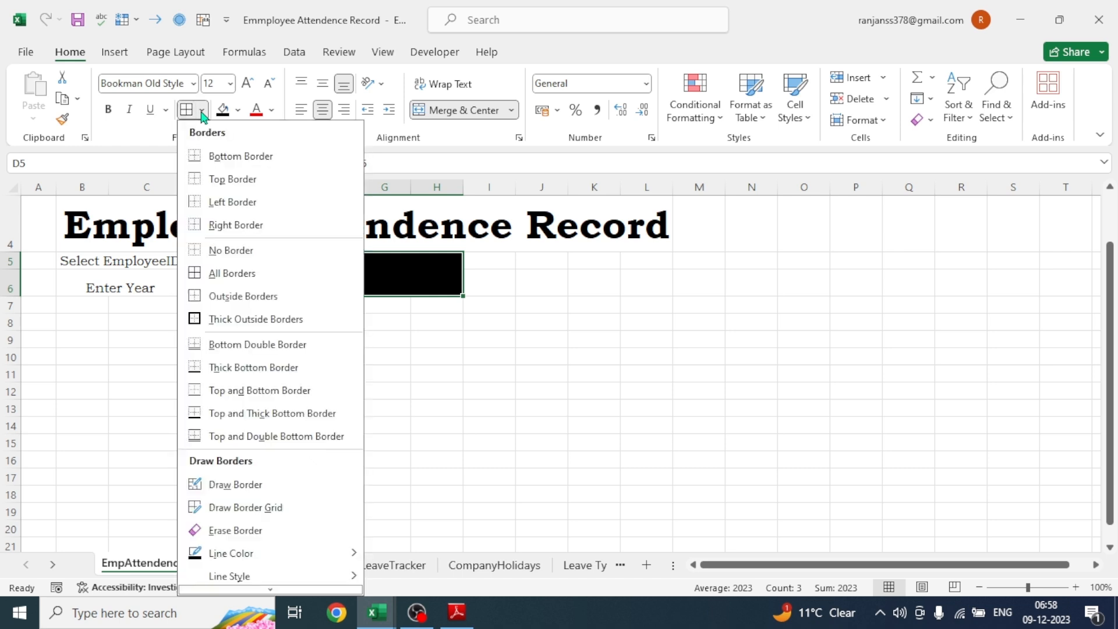
mouse_move(220, 559)
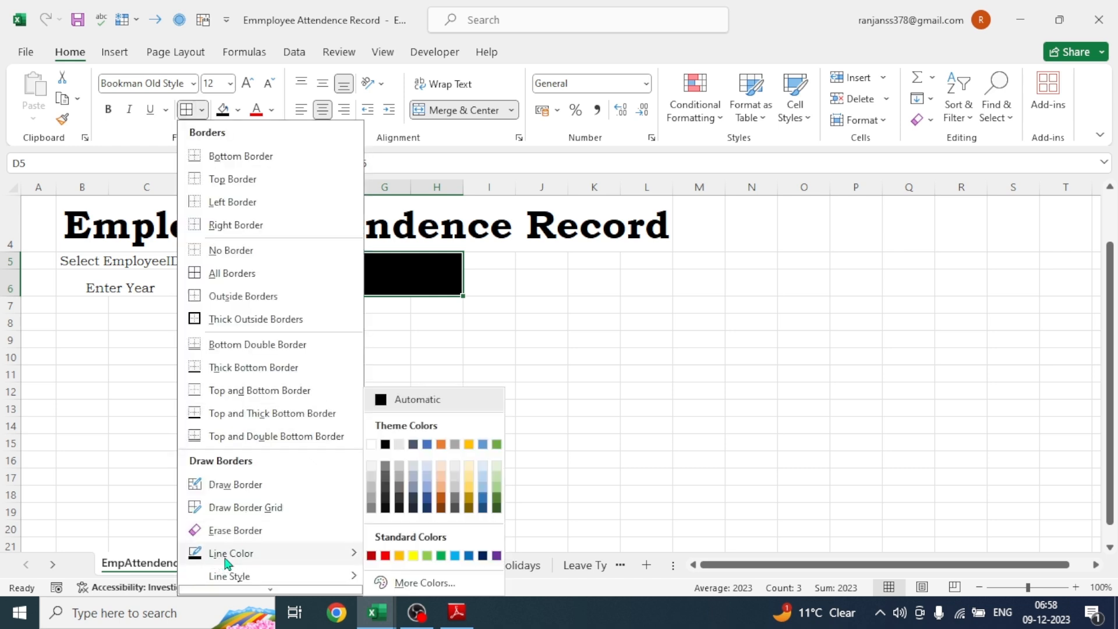
left_click(371, 445)
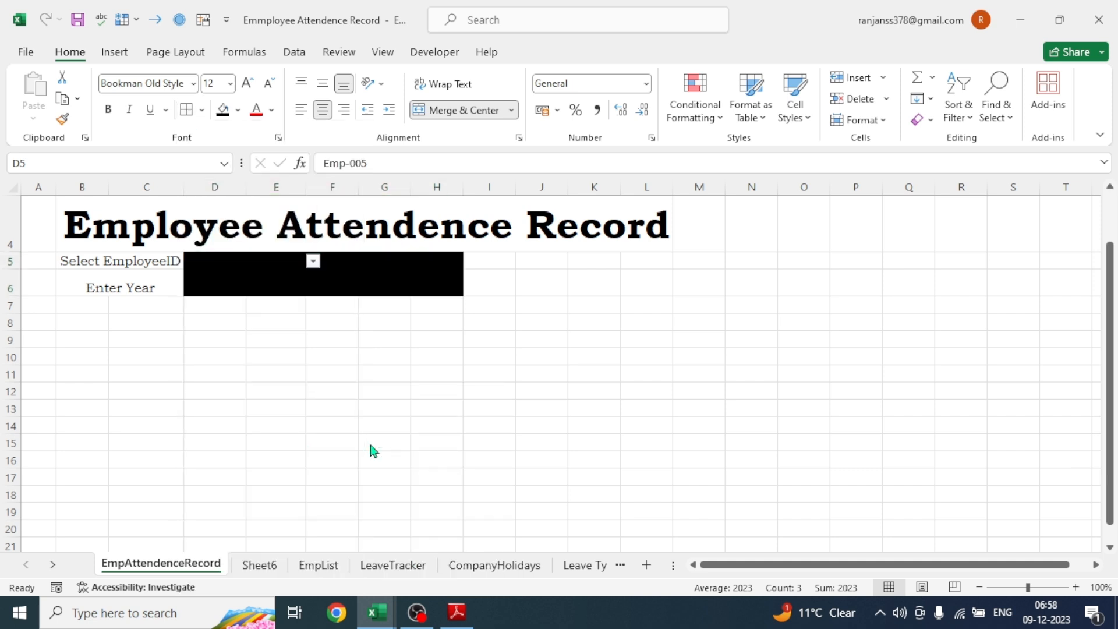
left_click(199, 268)
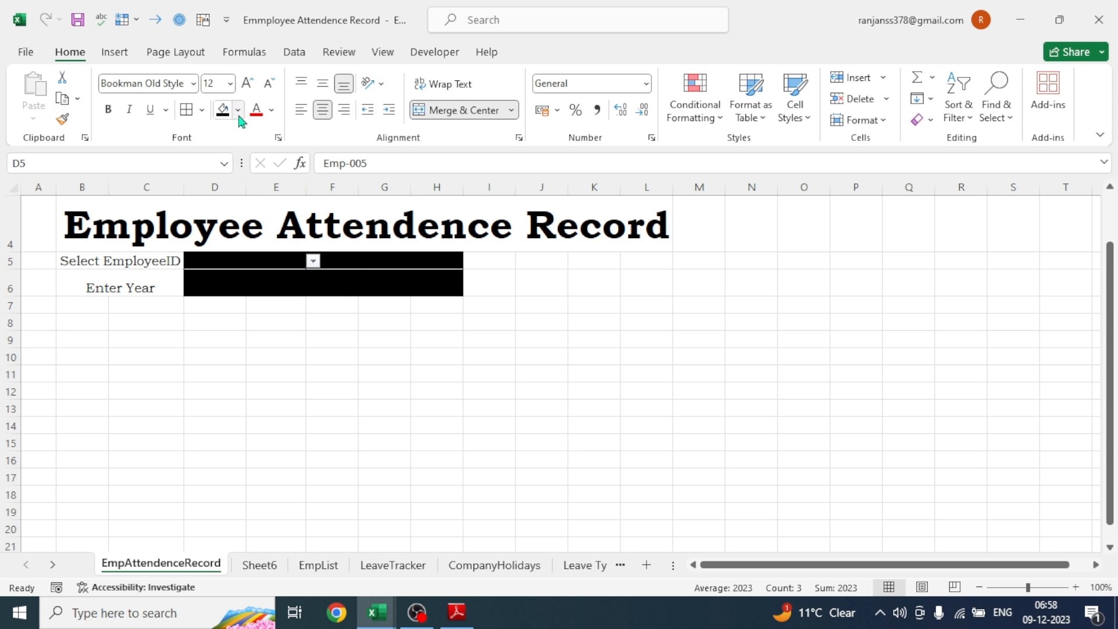
left_click(202, 110)
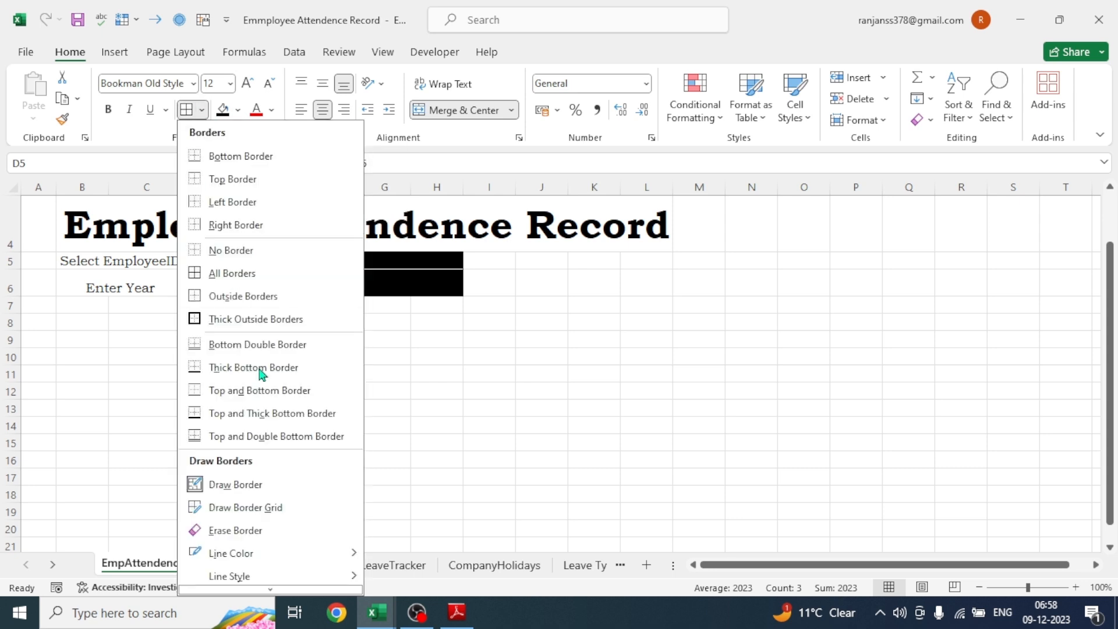
mouse_move(260, 582)
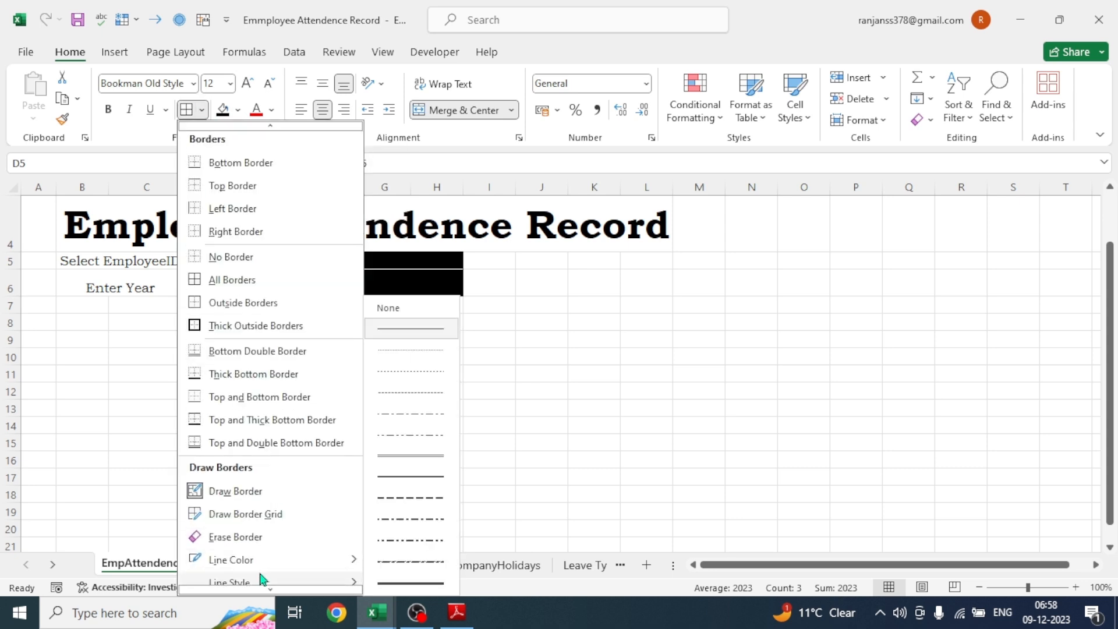
left_click(398, 585)
left_click(252, 263)
Switch the border pen to a thin solid line and pick a new line colour
left_click(201, 109)
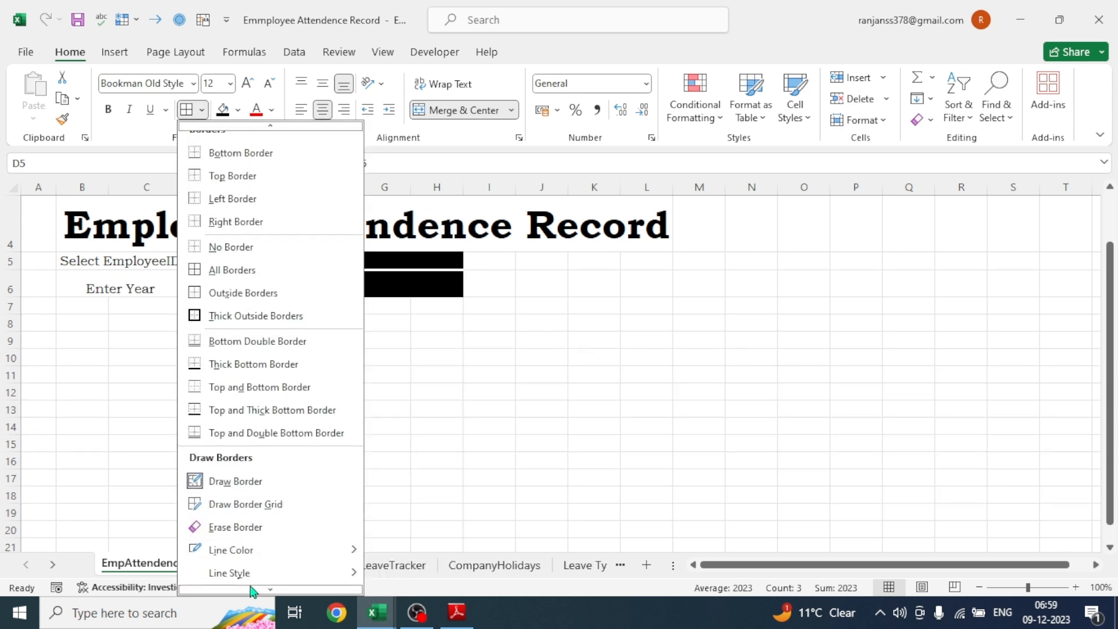
mouse_move(267, 584)
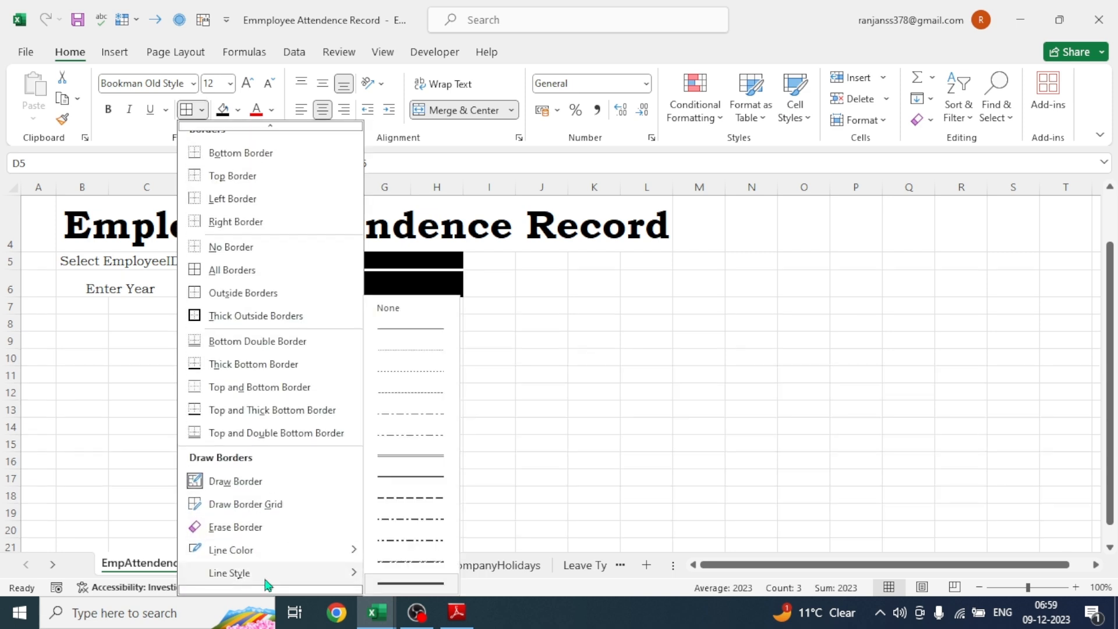
left_click(420, 328)
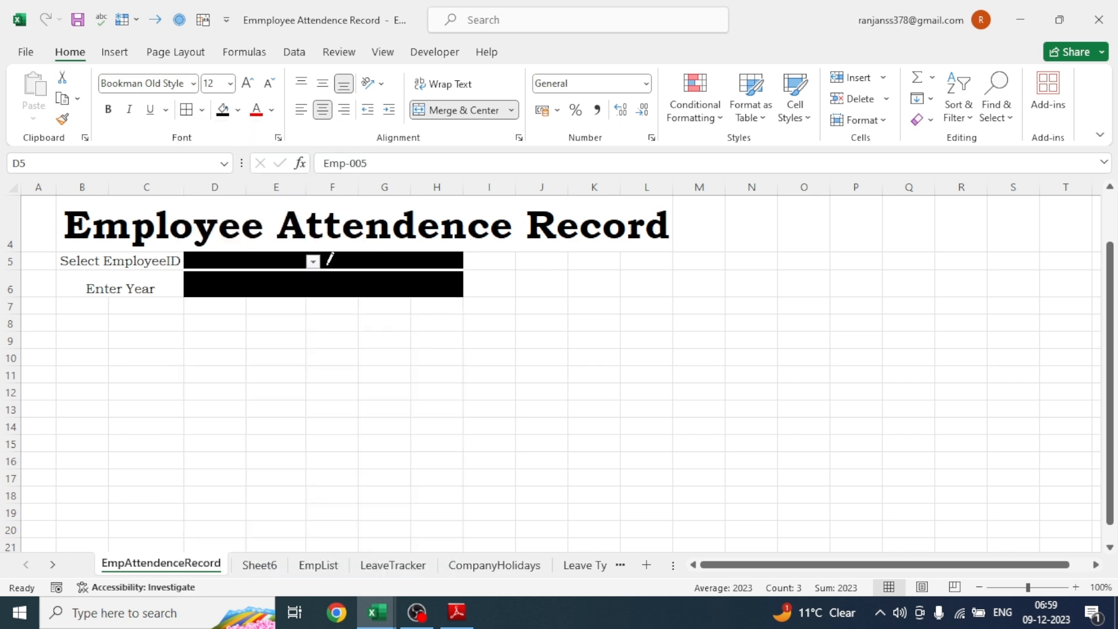
left_click(202, 111)
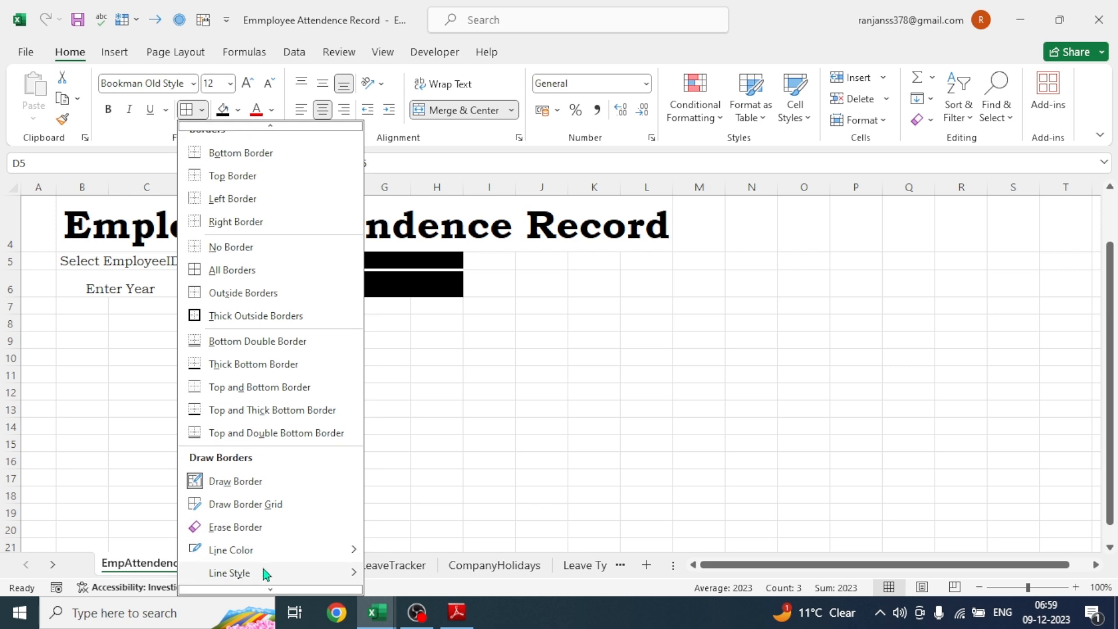
mouse_move(263, 550)
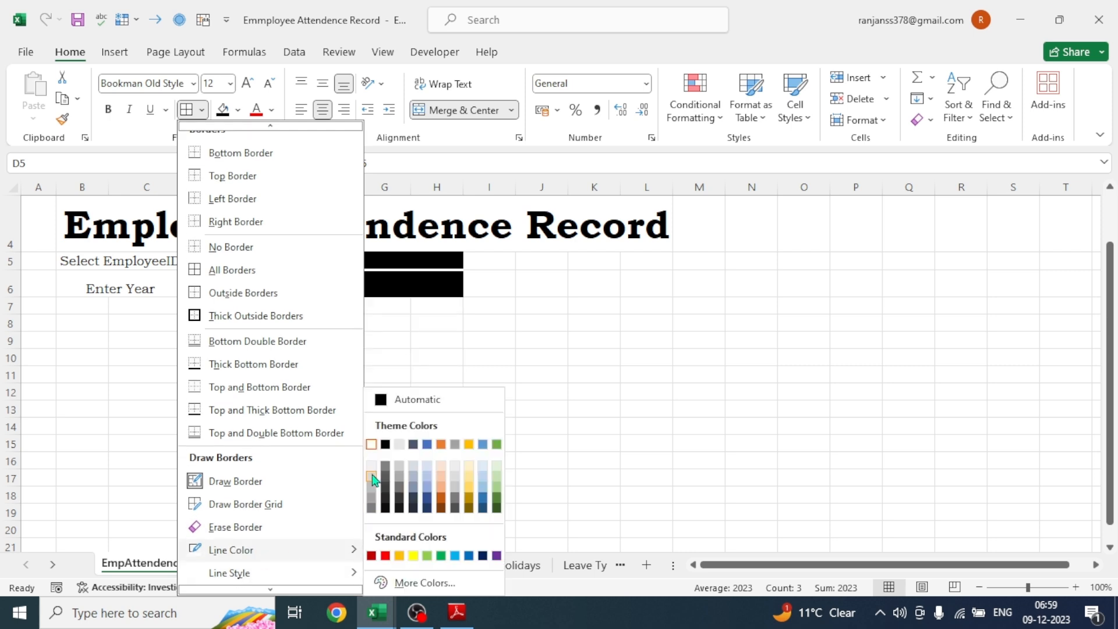
left_click(385, 444)
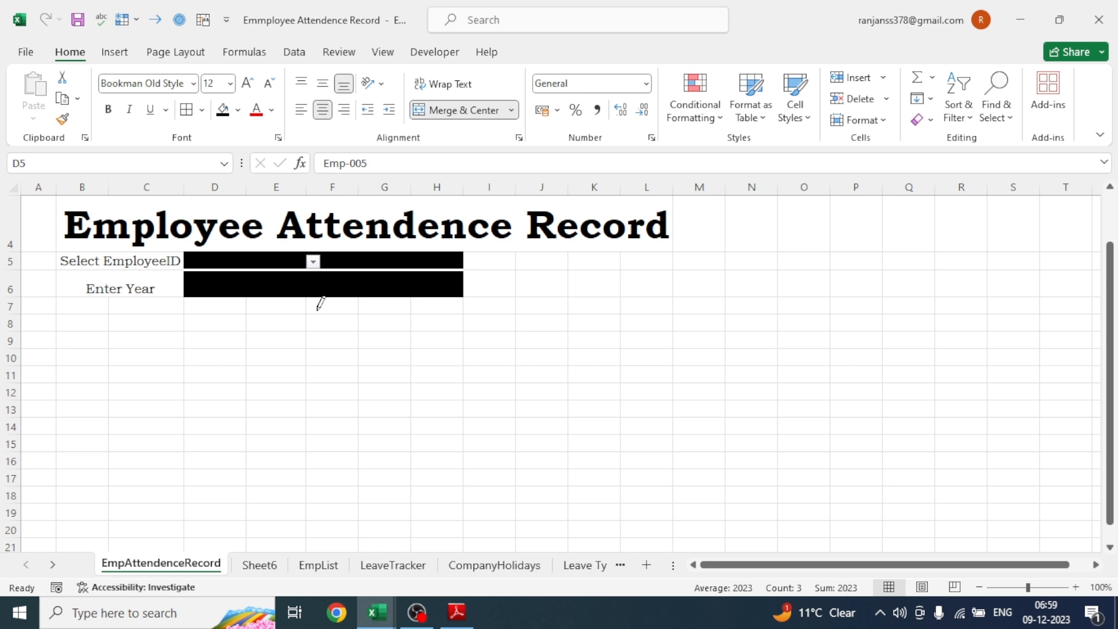
Enlarge the input text to 14, heighten row 5, and make Emp-005 orange, bold, vertically centred
left_click(247, 85)
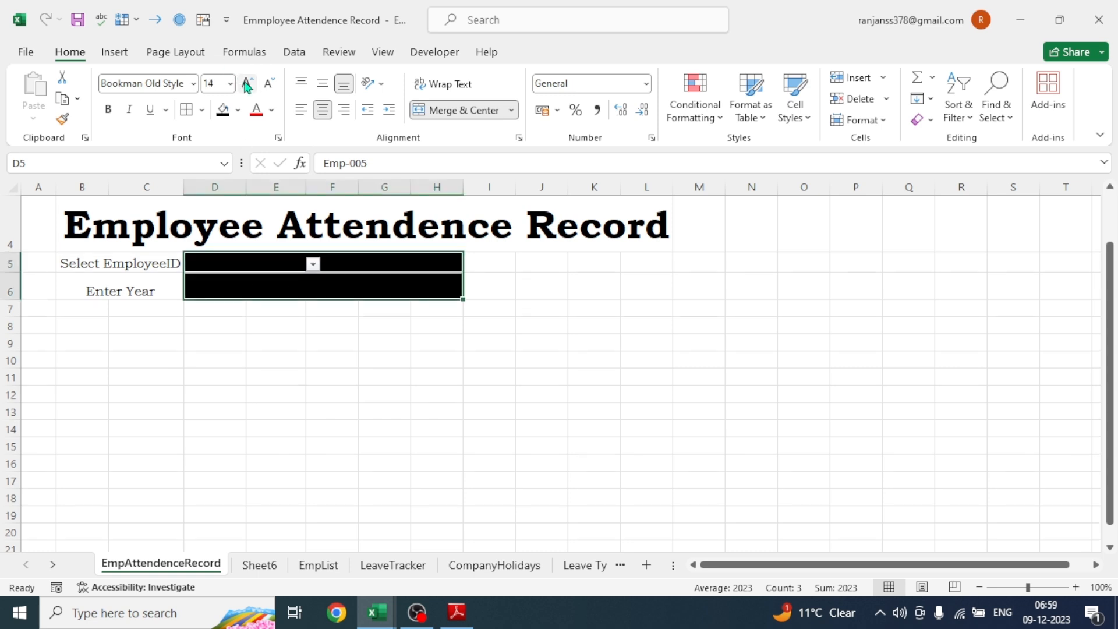
left_click(334, 390)
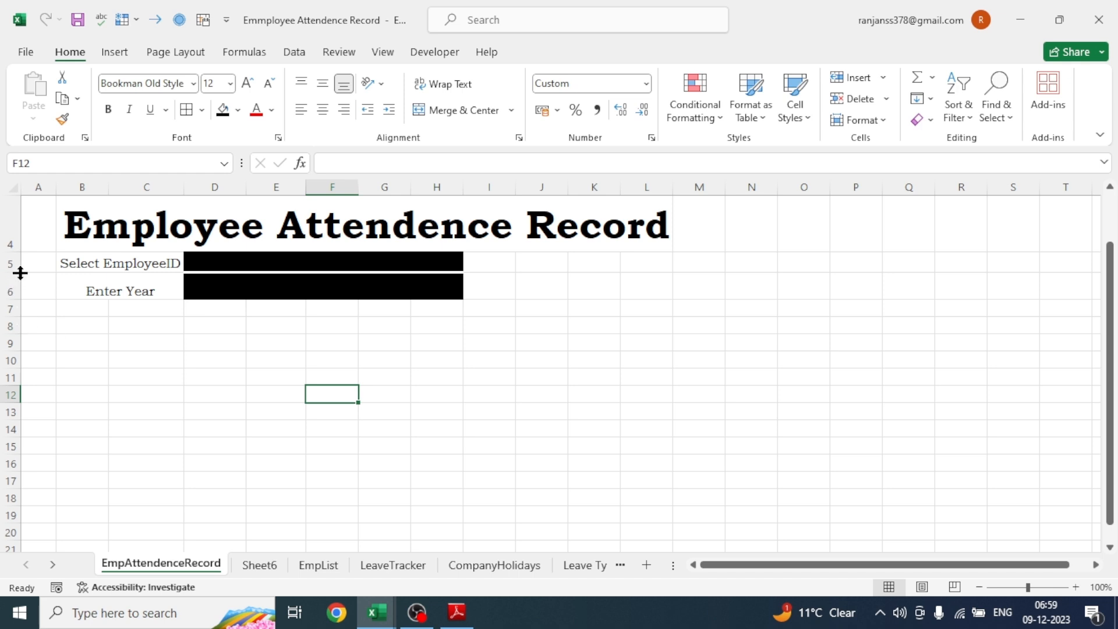
left_click_drag(15, 273, 15, 281)
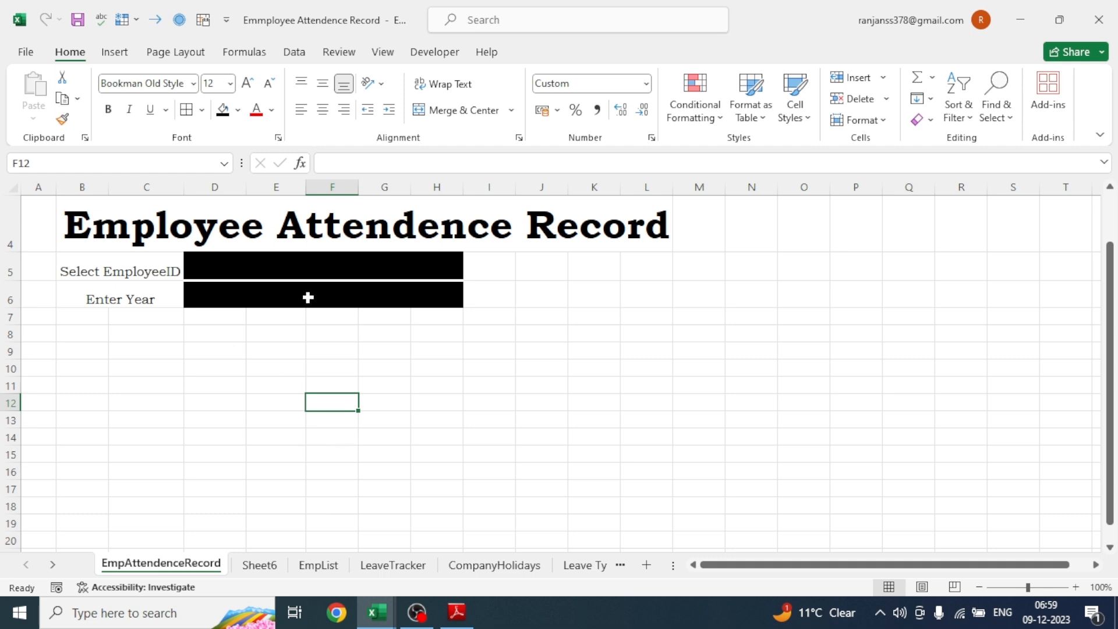
left_click(250, 263)
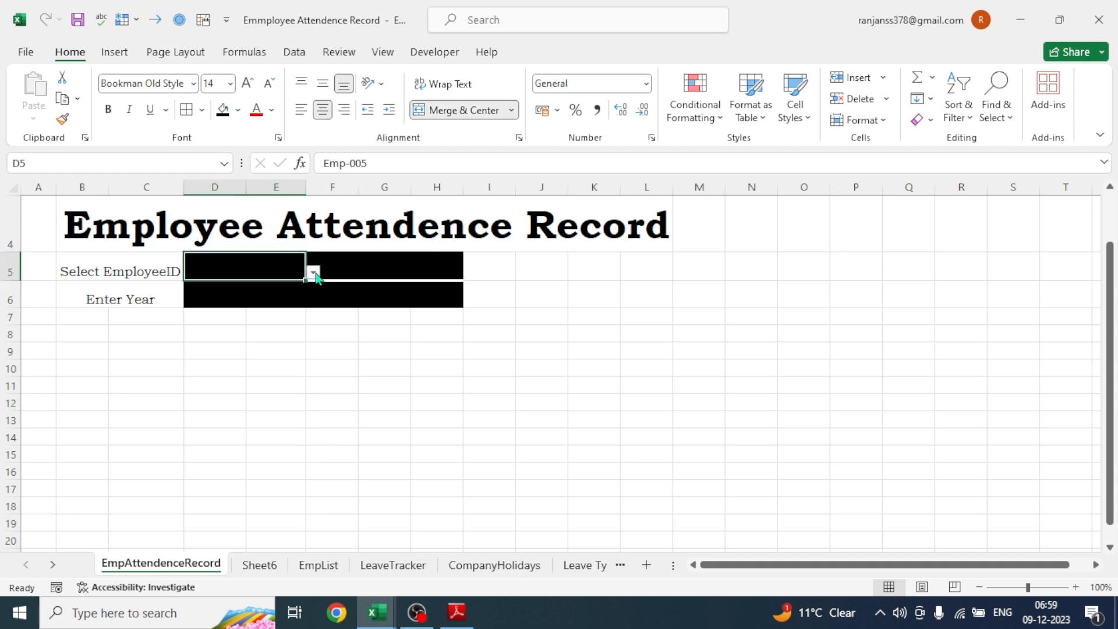
left_click(238, 114)
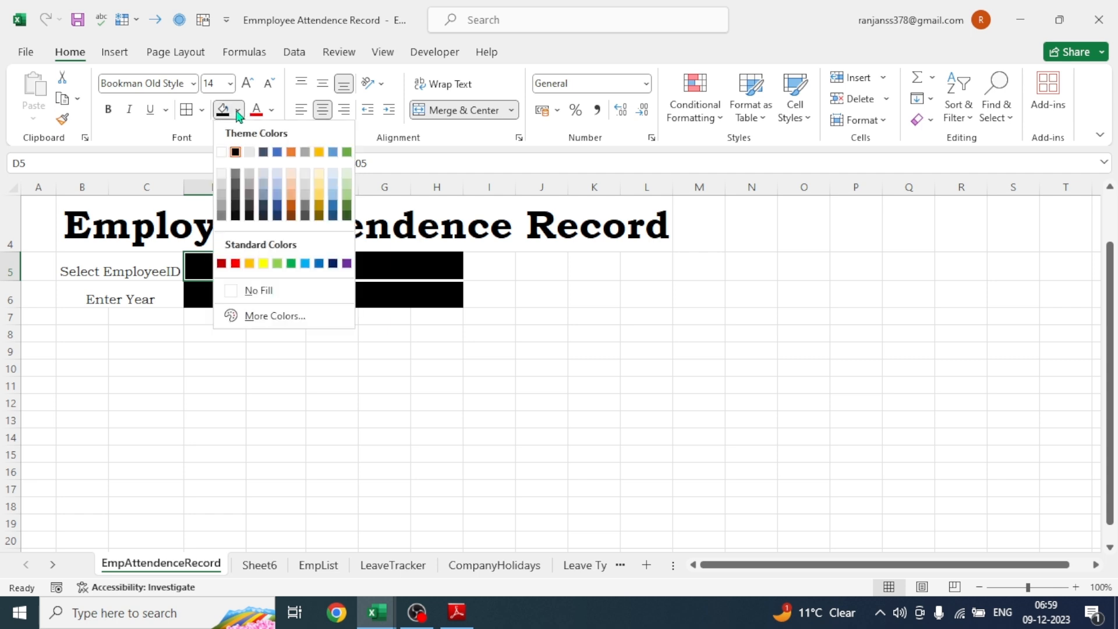
left_click(251, 263)
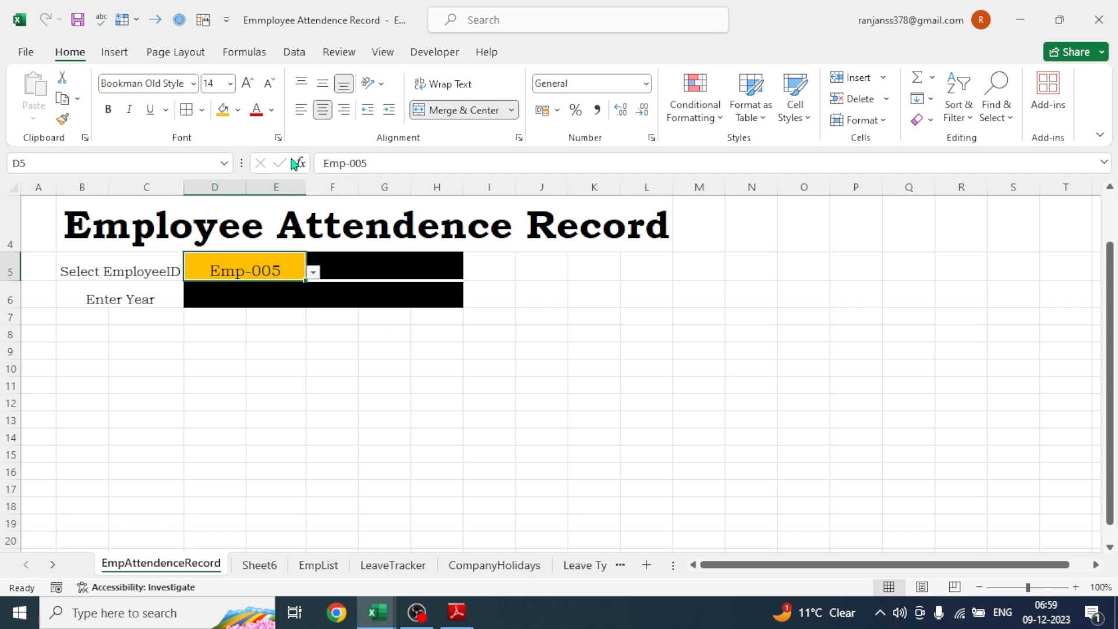
left_click(322, 84)
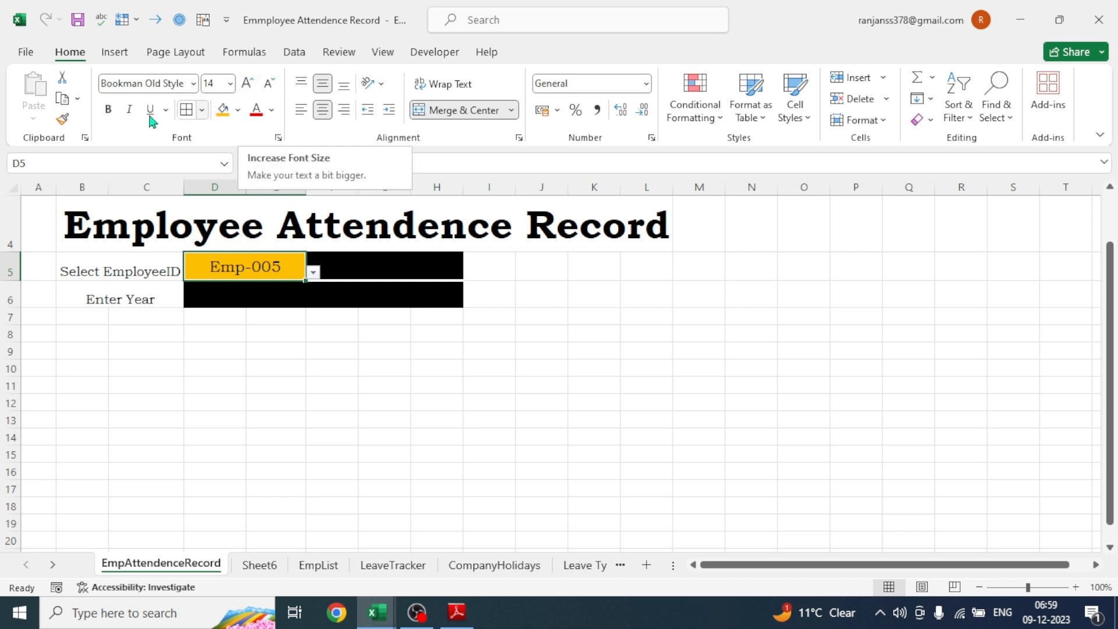
left_click(108, 110)
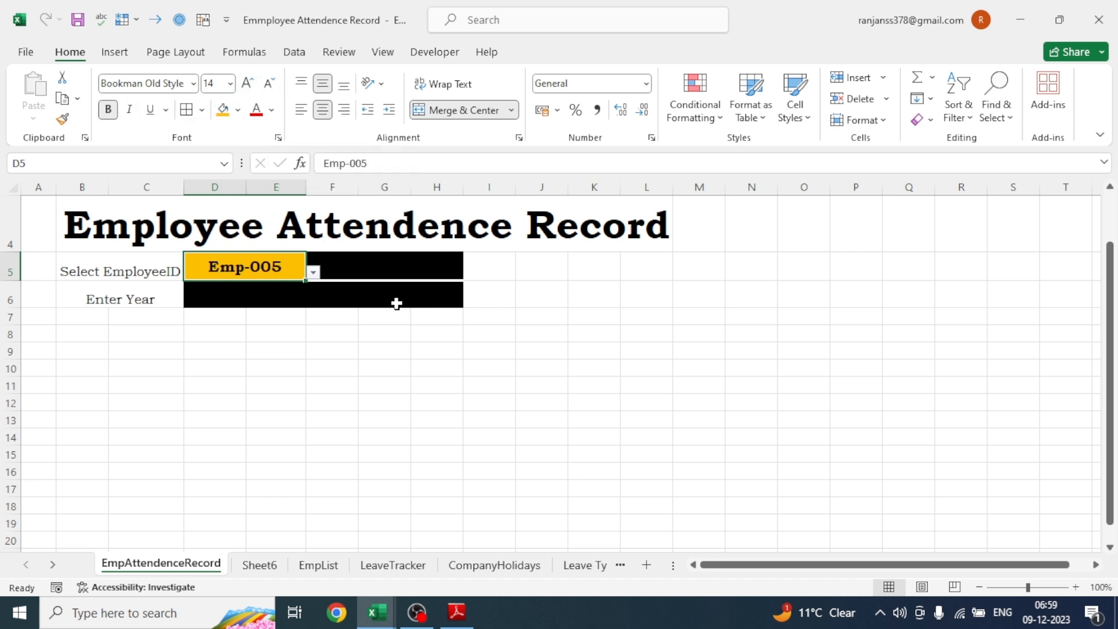
Fill the employee name cell F5:H5 light blue with white, vertically centred text
left_click(383, 272)
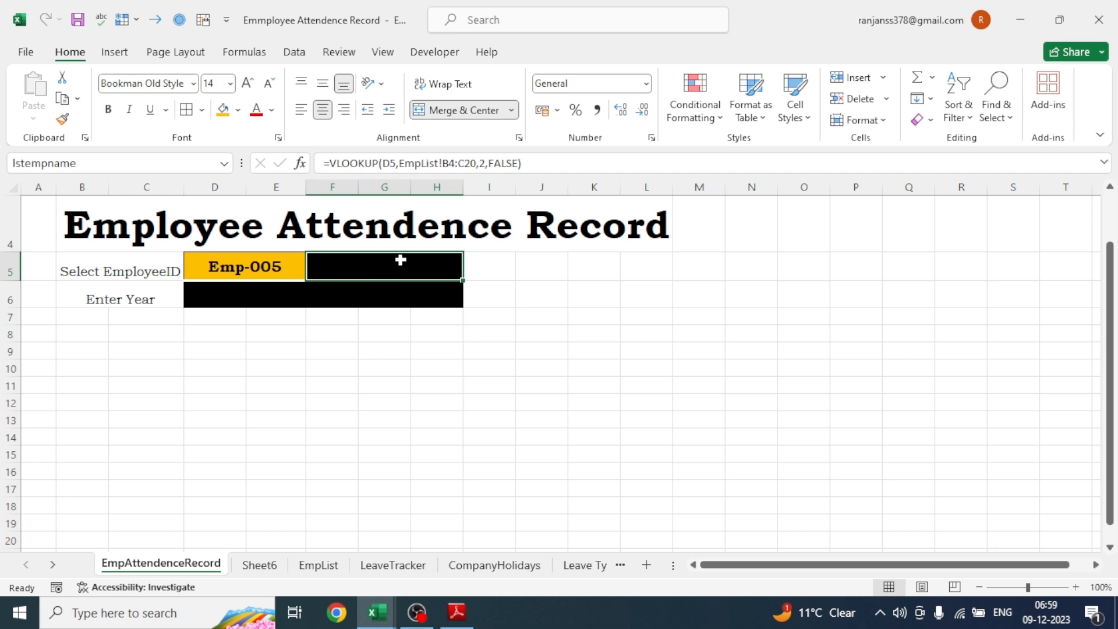
left_click(236, 114)
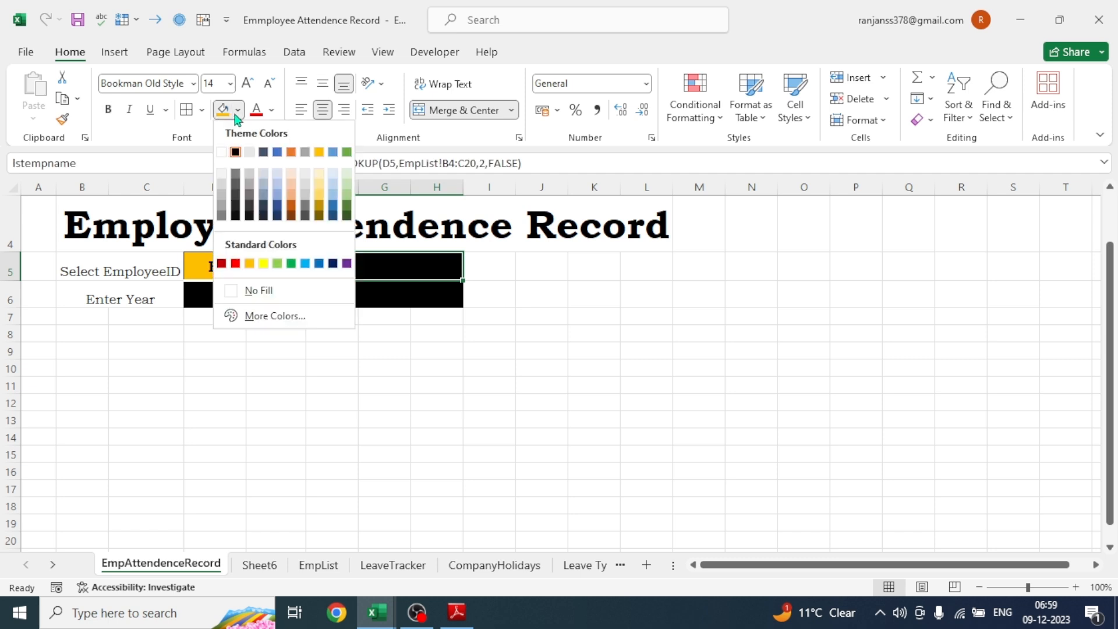
left_click(305, 264)
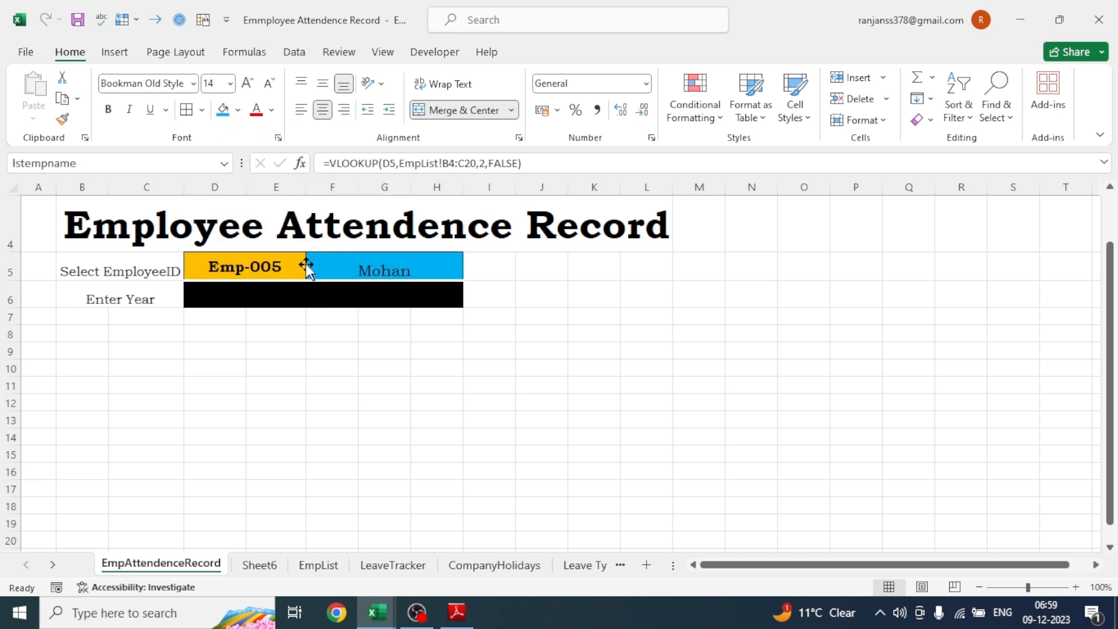
left_click(322, 83)
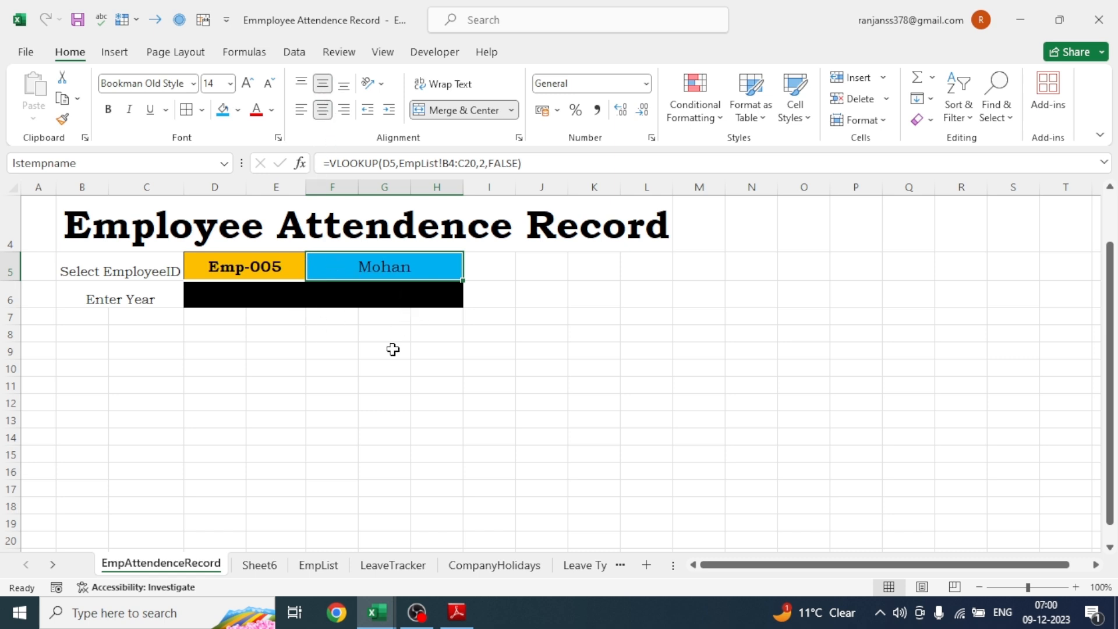
left_click(390, 371)
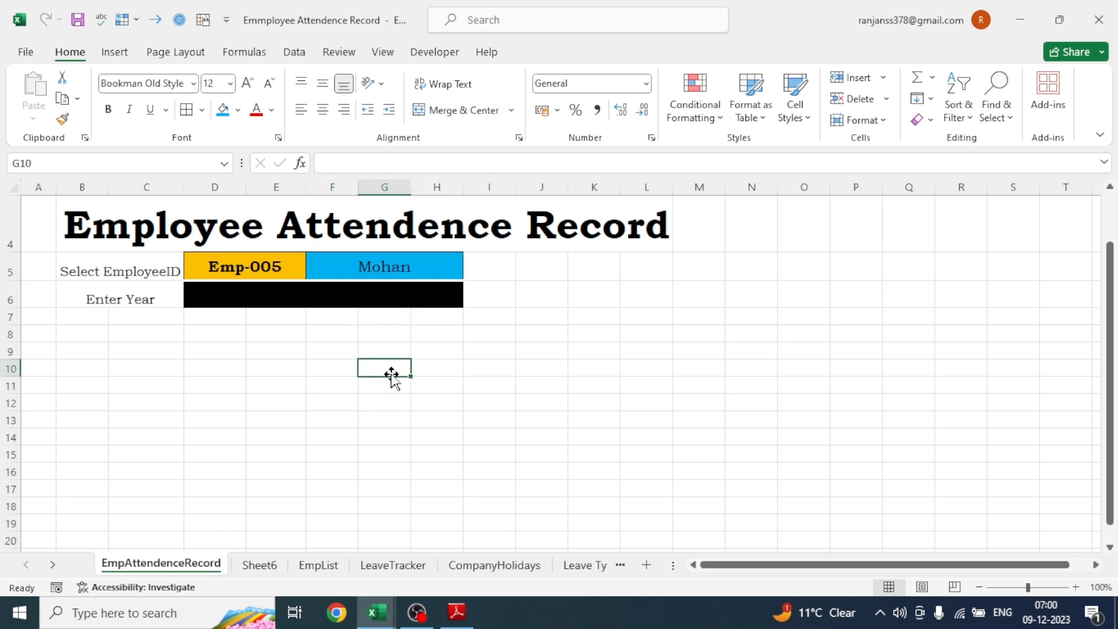
left_click(376, 270)
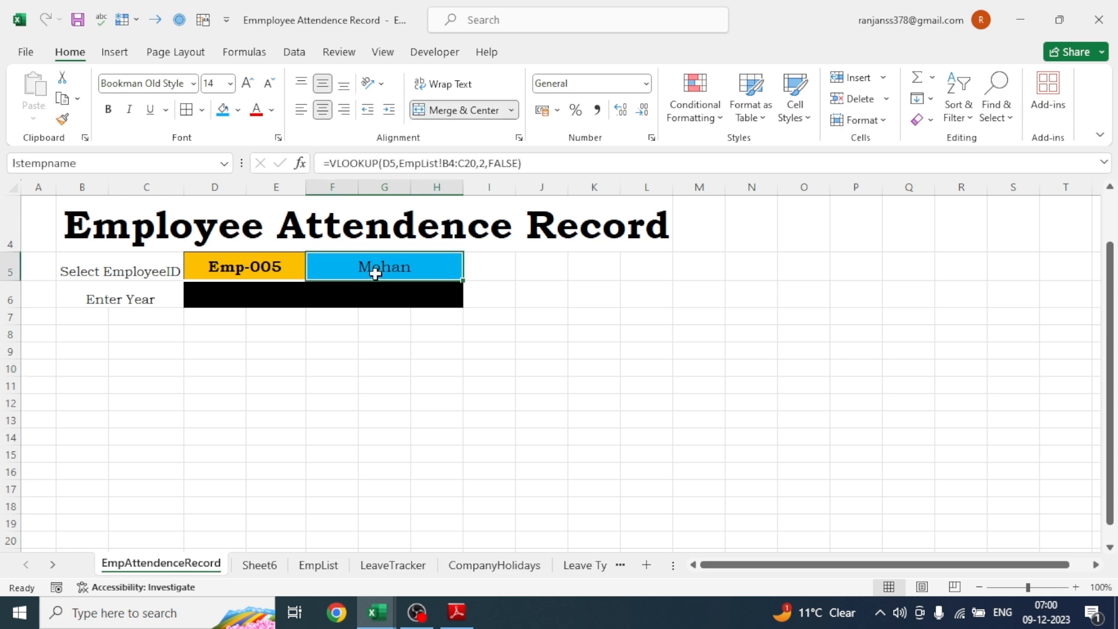
left_click(271, 111)
left_click(255, 177)
left_click(352, 393)
Give the year cell D6:H6 a white font and middle vertical alignment
left_click(296, 304)
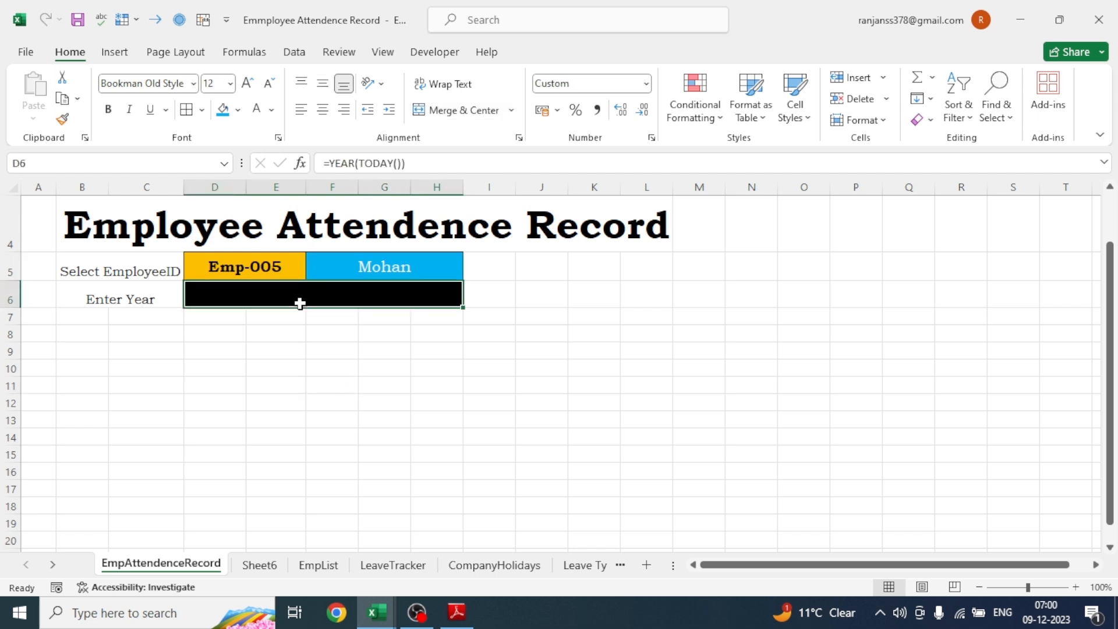
left_click(256, 111)
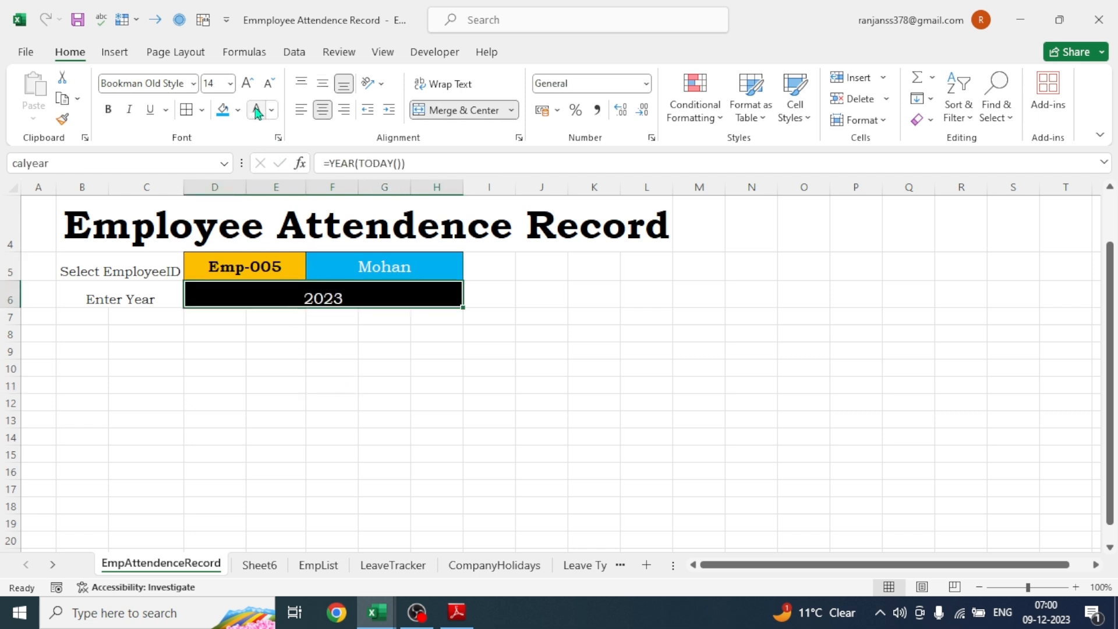
left_click(322, 84)
left_click(325, 349)
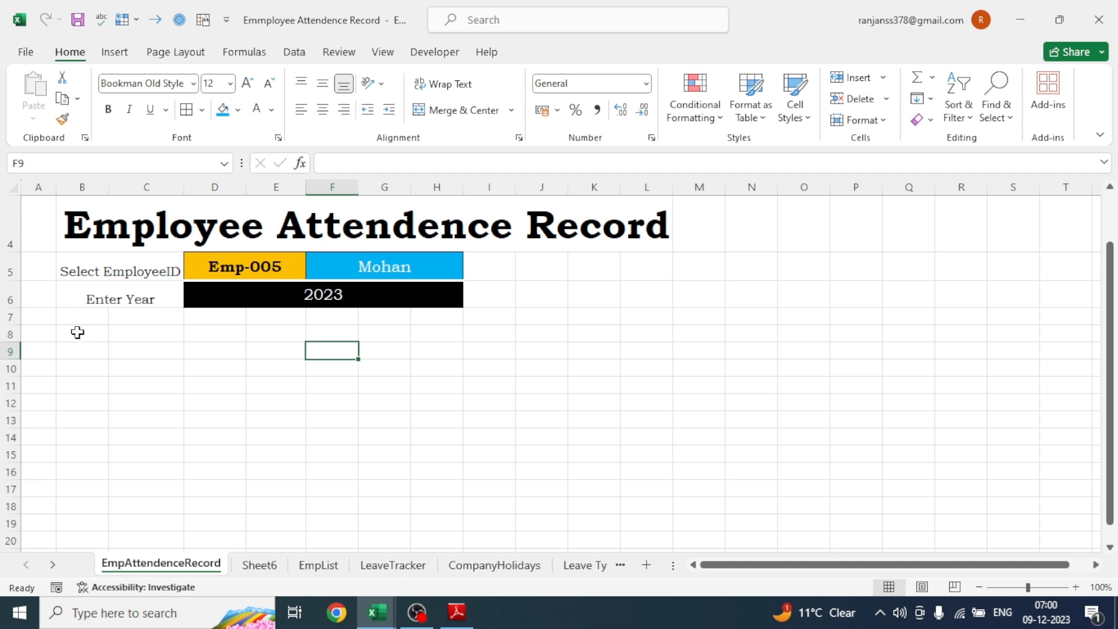
Merge and centre B8:C8 and enter the label 'Weekday/Month'
left_click_drag(77, 332, 131, 337)
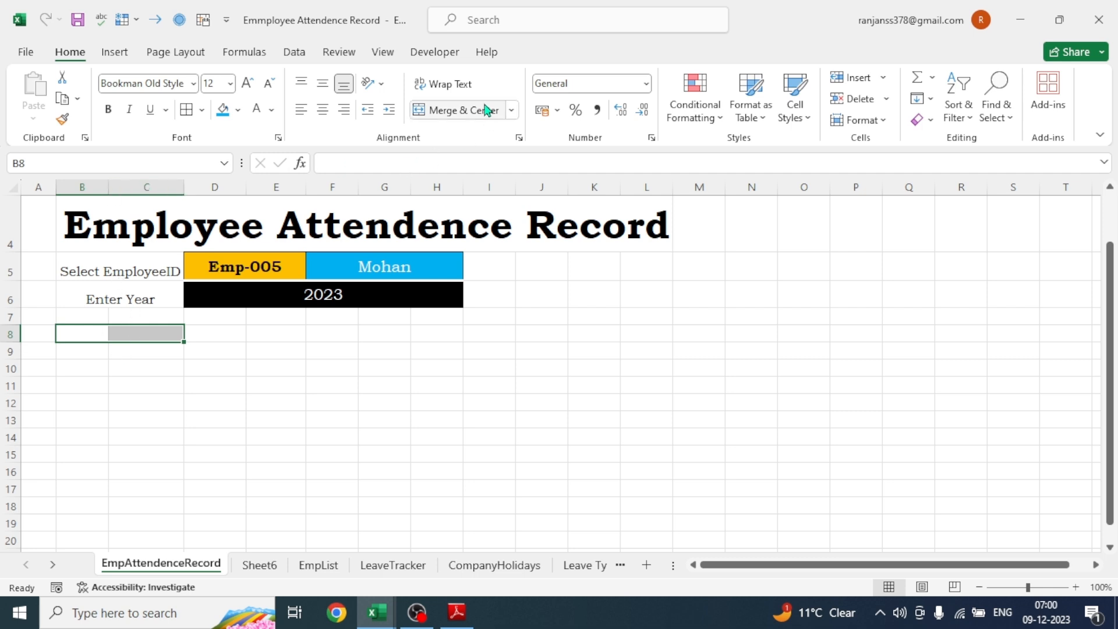
left_click(463, 111)
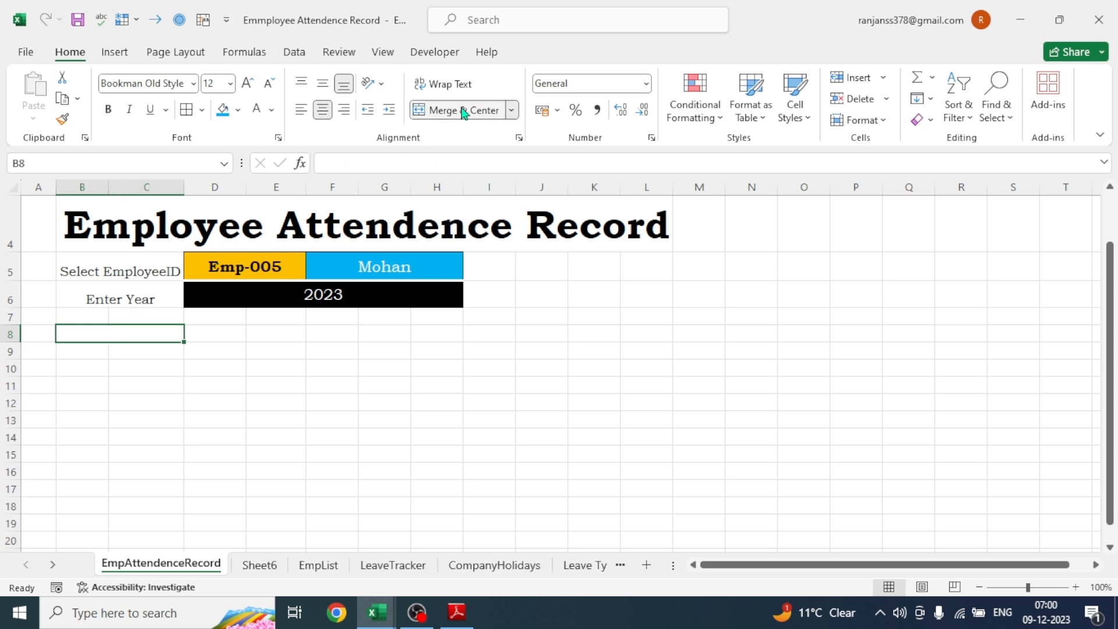
type("Weekda")
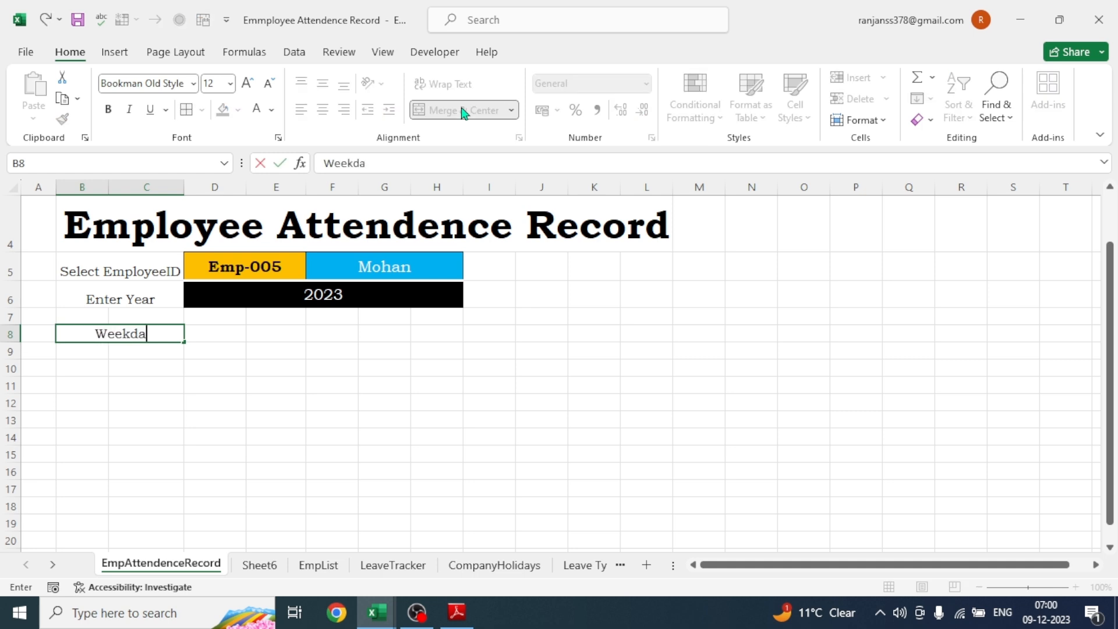
type("y/Month")
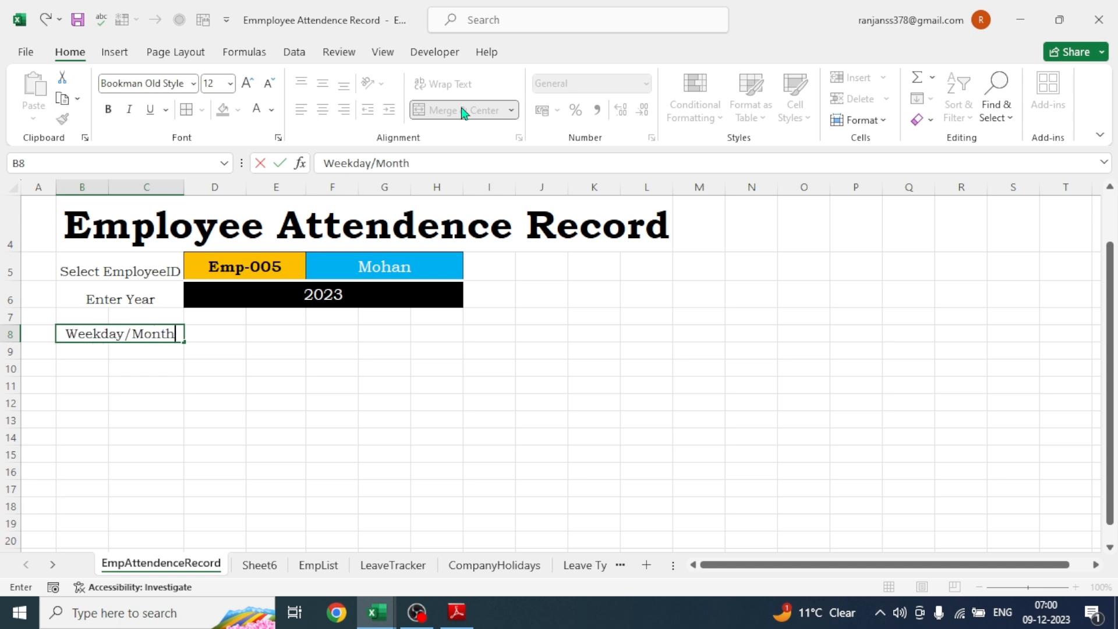
left_click(332, 402)
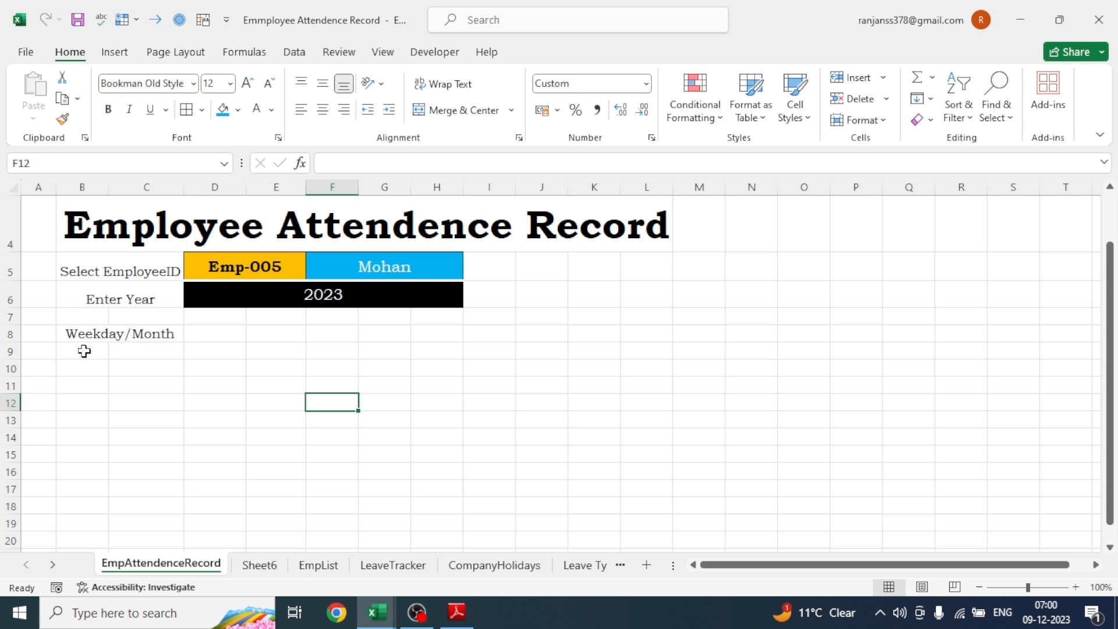
Widen column B and shrink column C to a narrow sliver
left_click(85, 351)
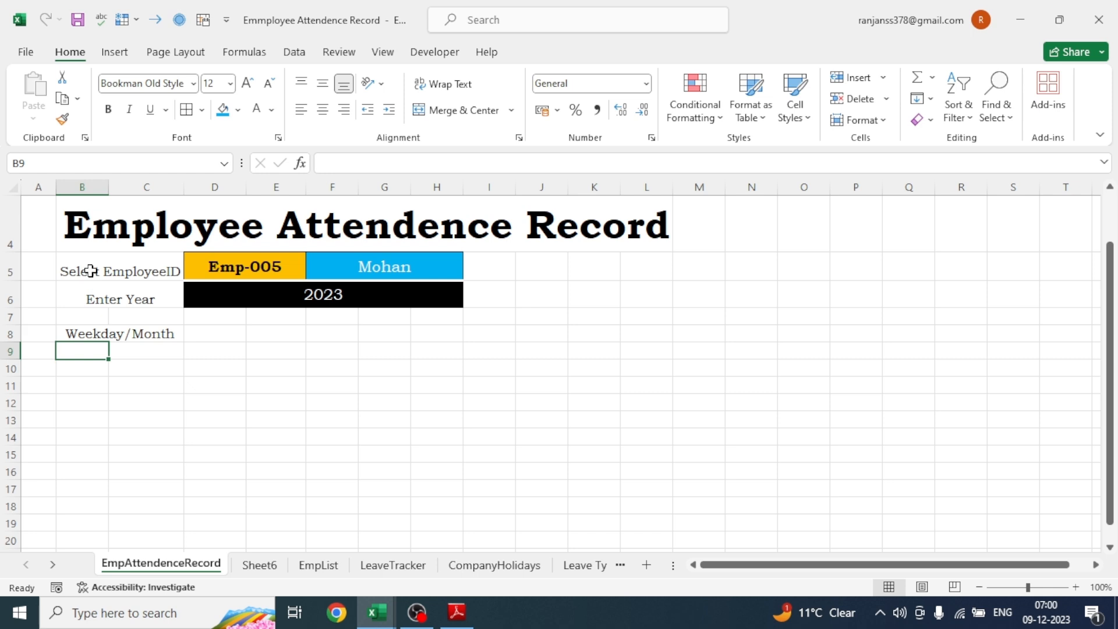
left_click_drag(106, 191, 188, 192)
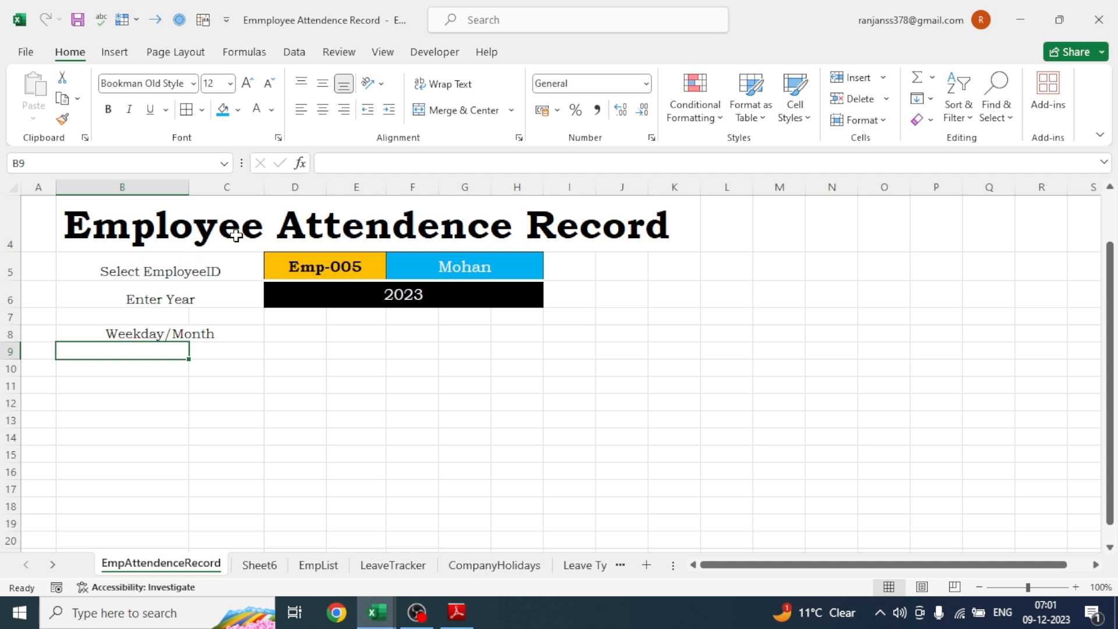
left_click_drag(269, 188, 200, 184)
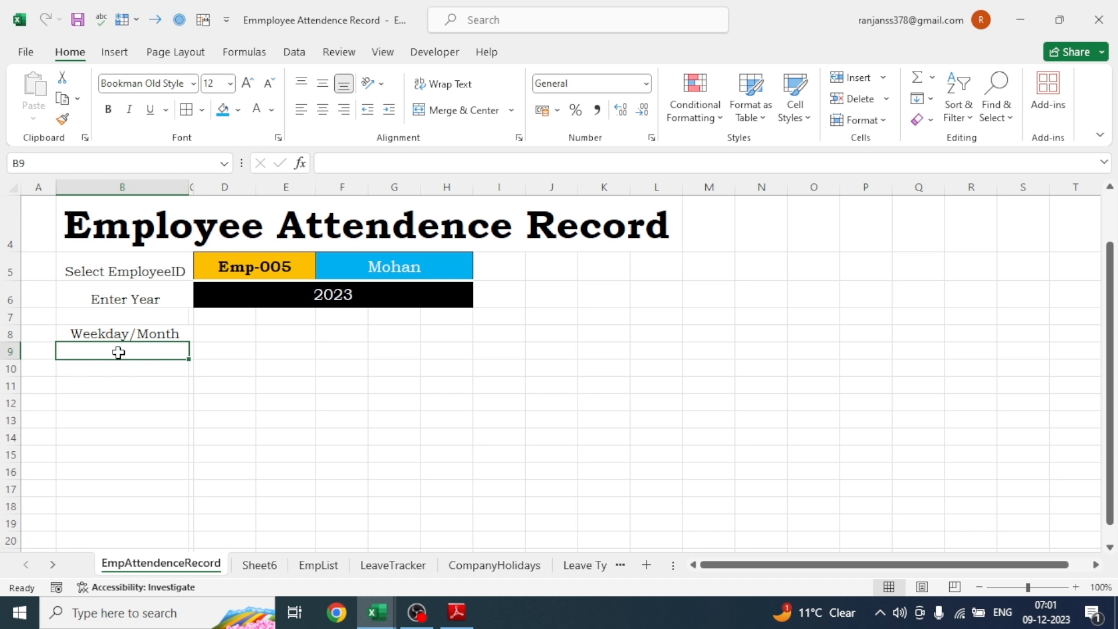
Enter January in B9 and AutoFill the months down to December in B20
type("January")
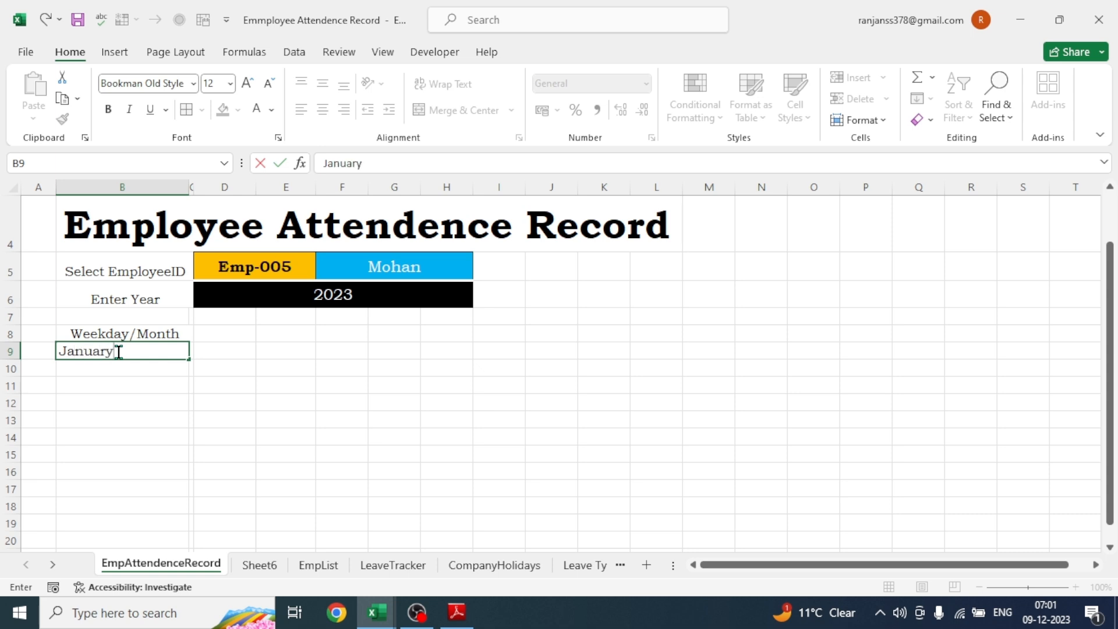
left_click(311, 390)
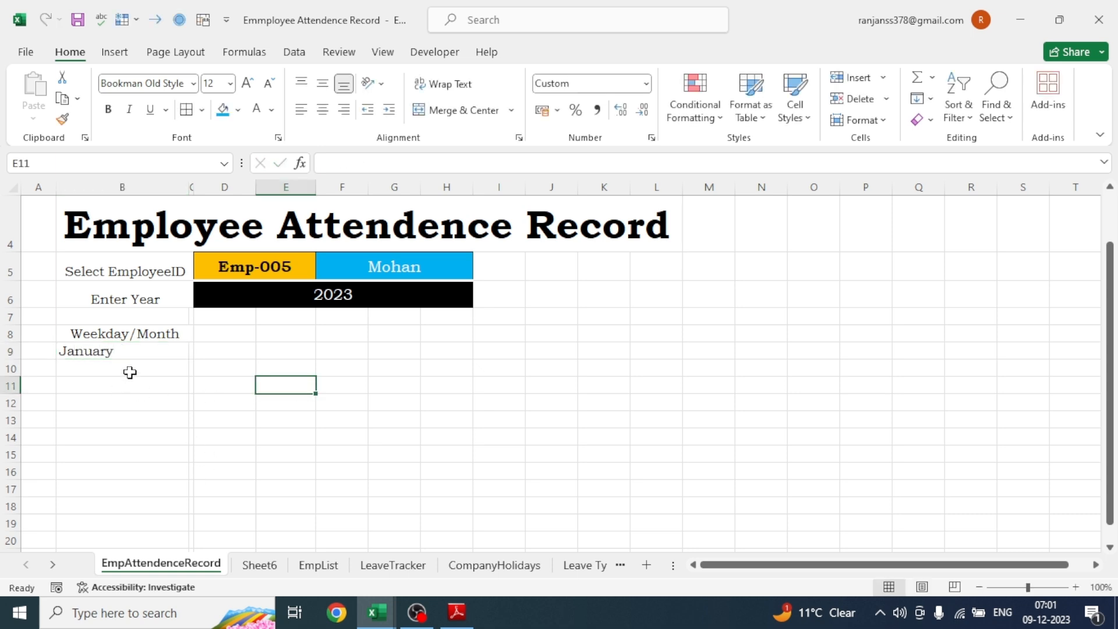
left_click(117, 354)
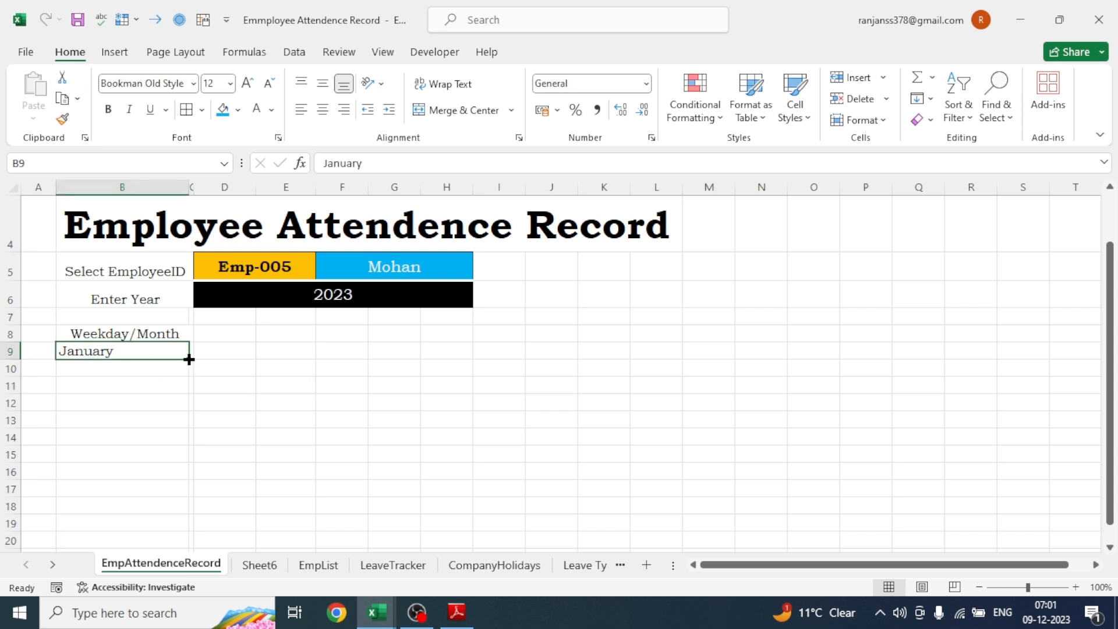
left_click_drag(188, 359, 174, 499)
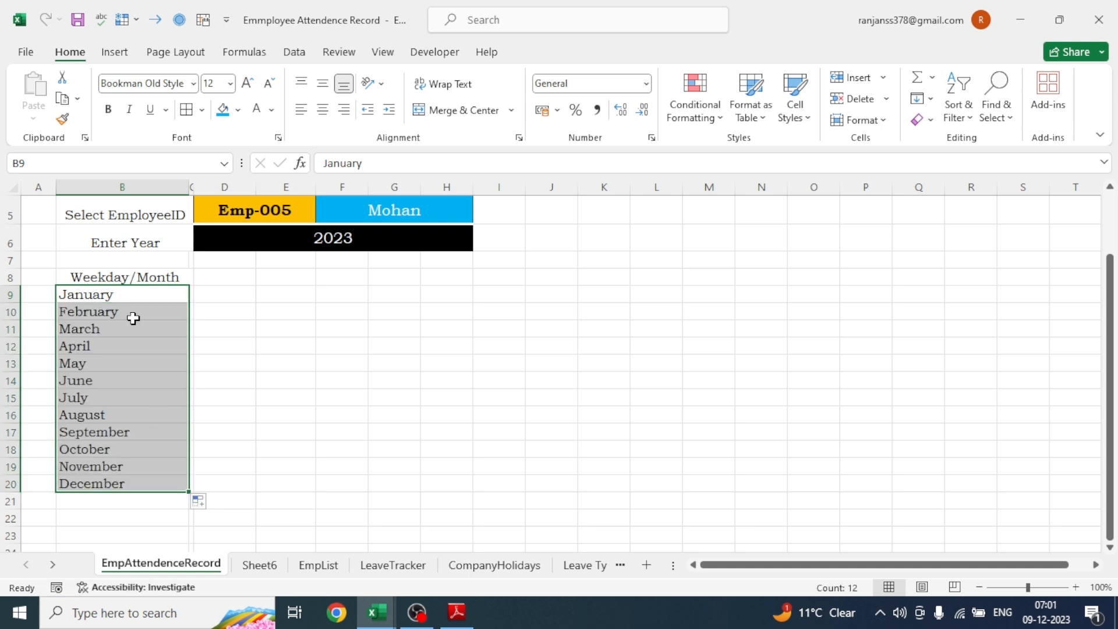
left_click(289, 463)
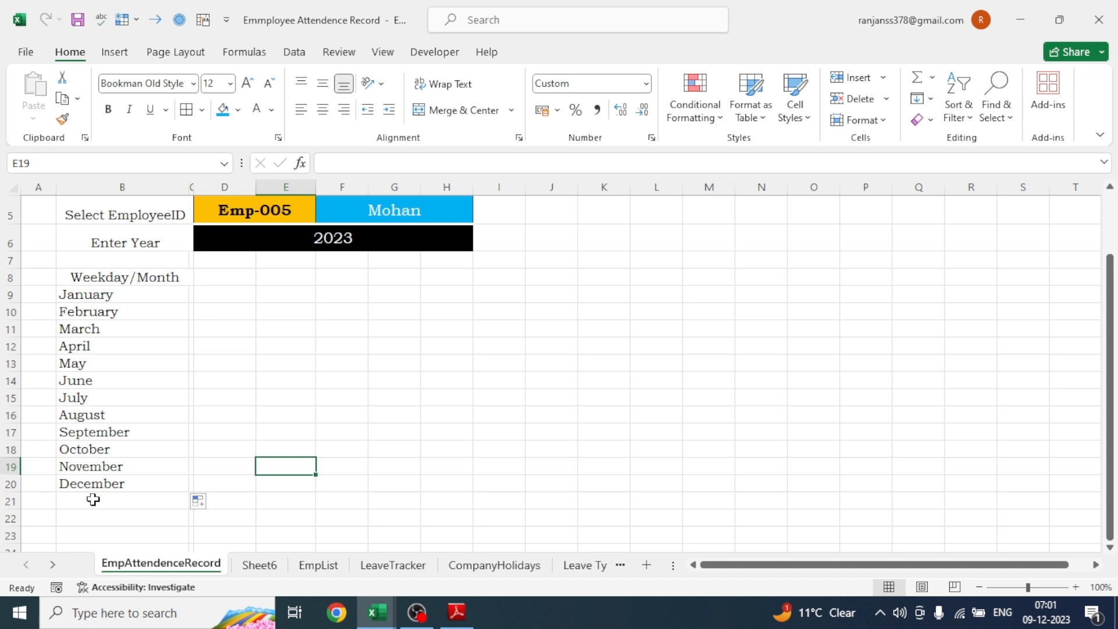
Left-align the Weekday/Month heading and begin typing the first weekday header in D8
left_click(89, 280)
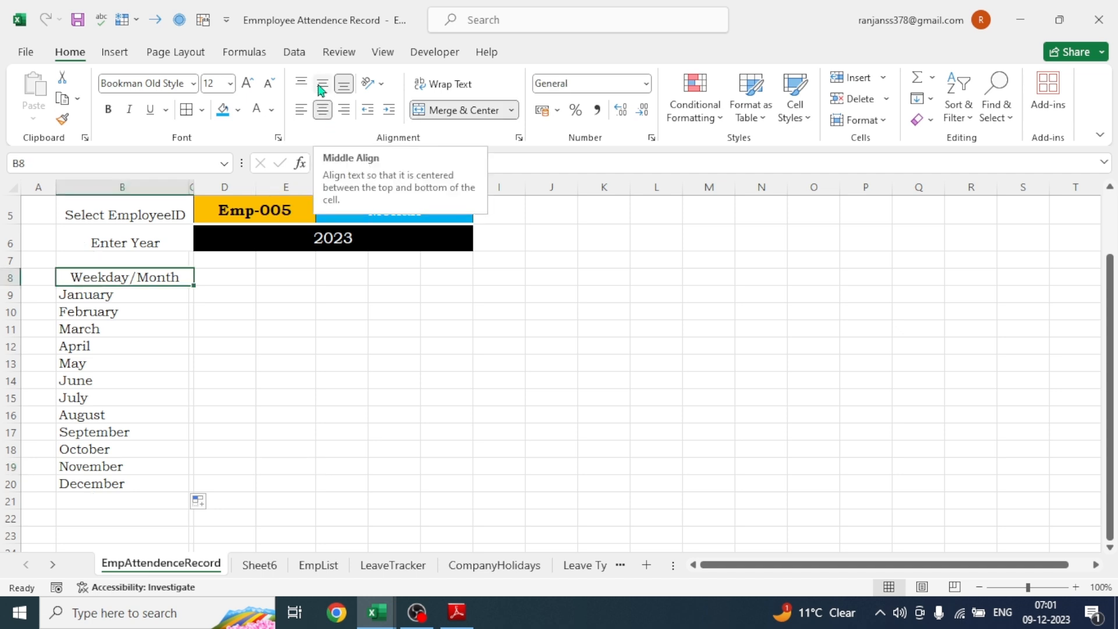
left_click(301, 110)
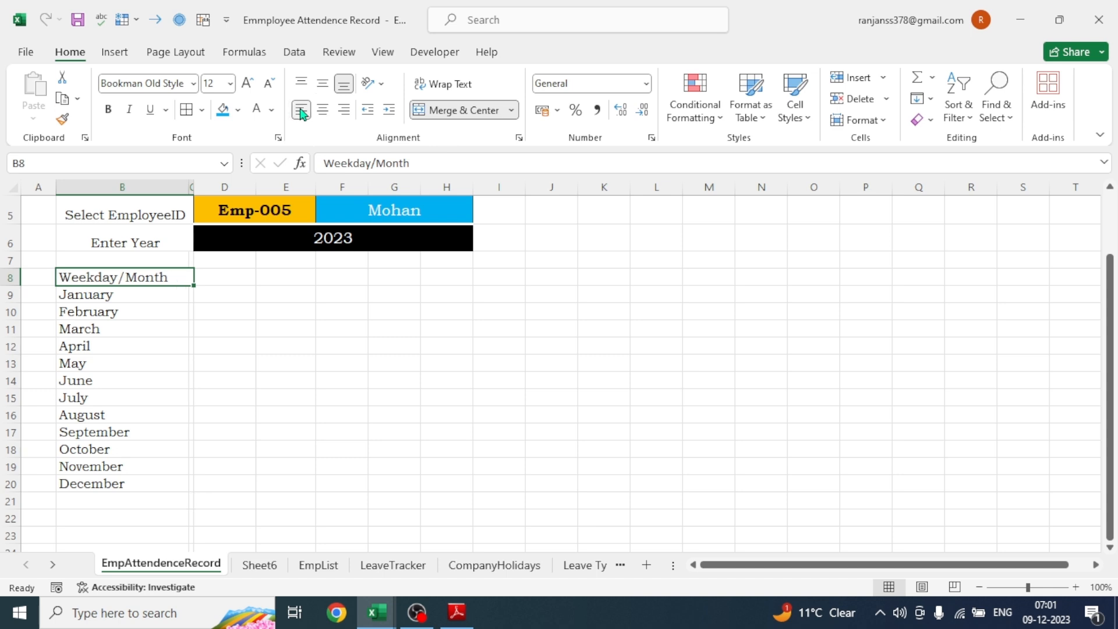
left_click(309, 415)
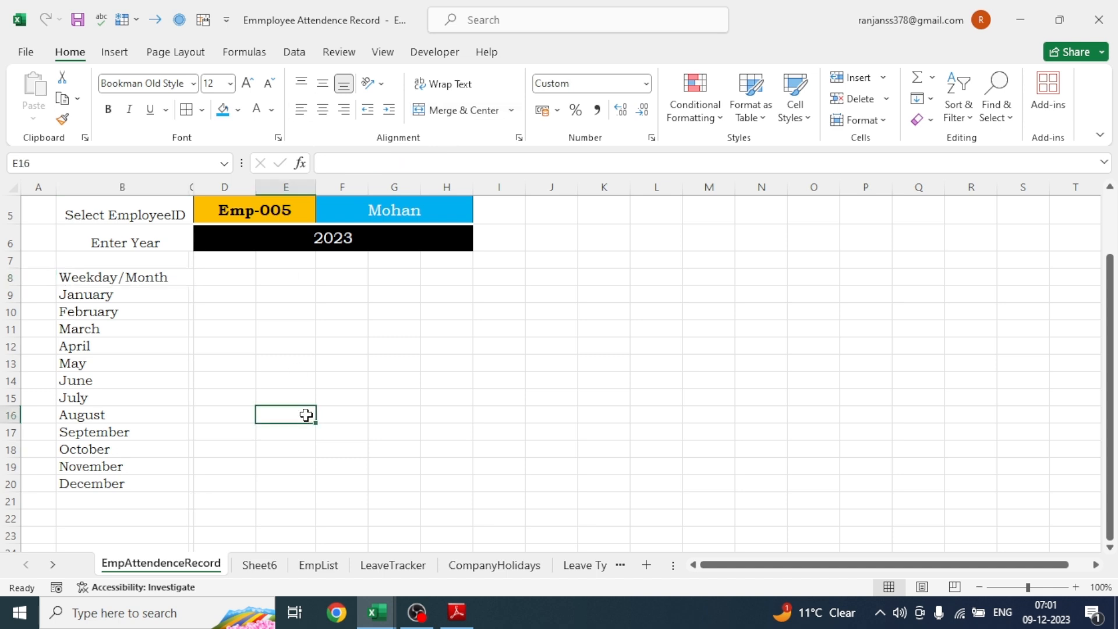
left_click(218, 276)
type("S")
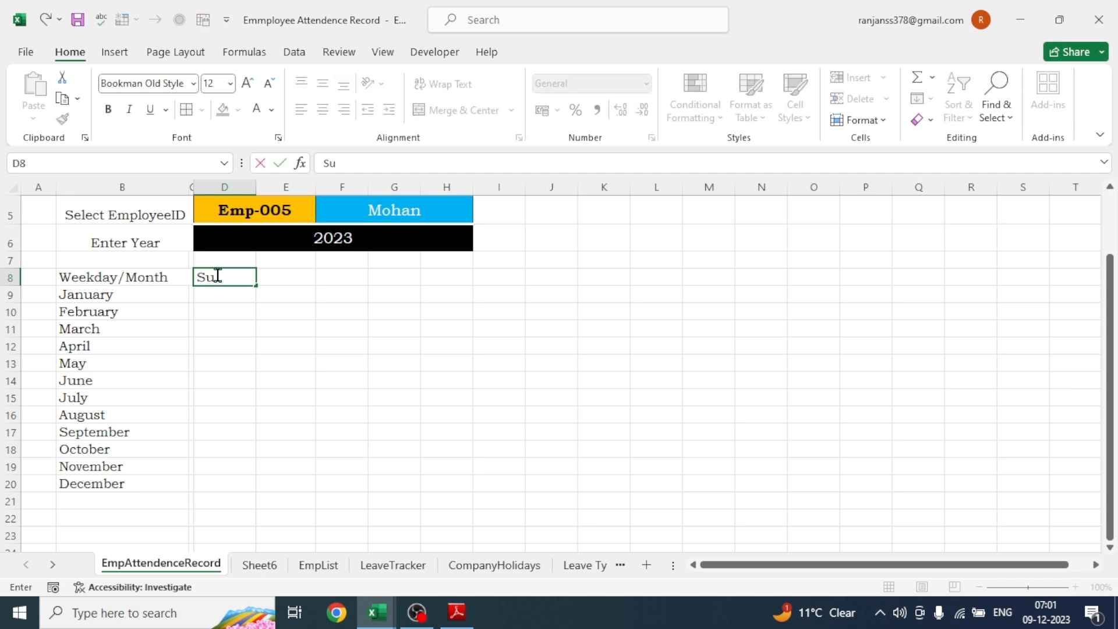
type("U")
AutoFill the weekday headers from SUN in D8 across to SAT in J8
left_click_drag(256, 287, 556, 293)
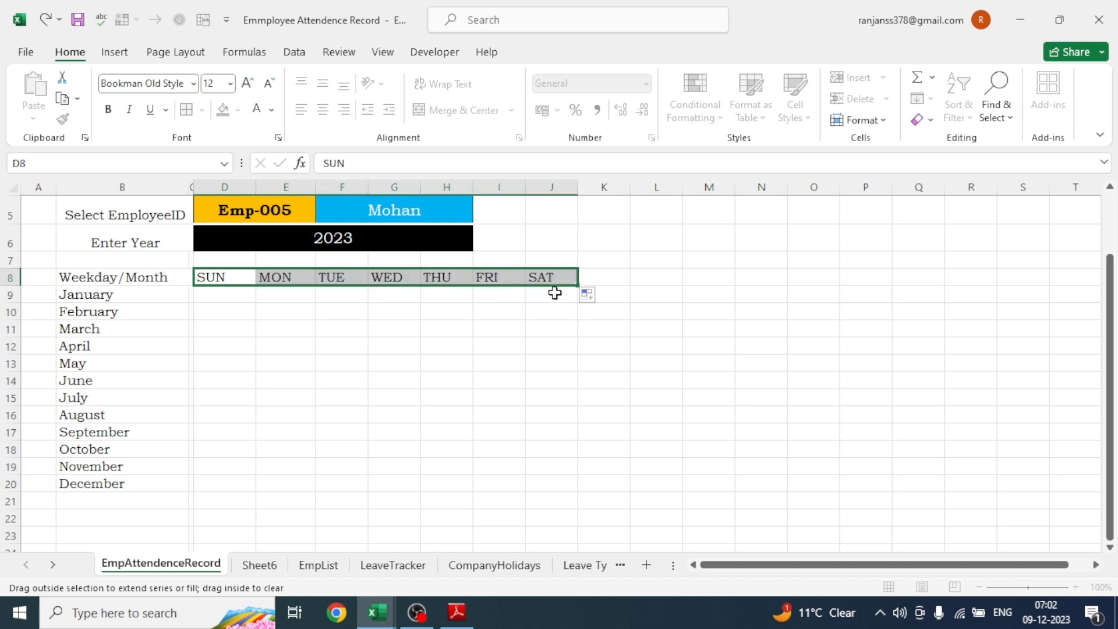
left_click(423, 387)
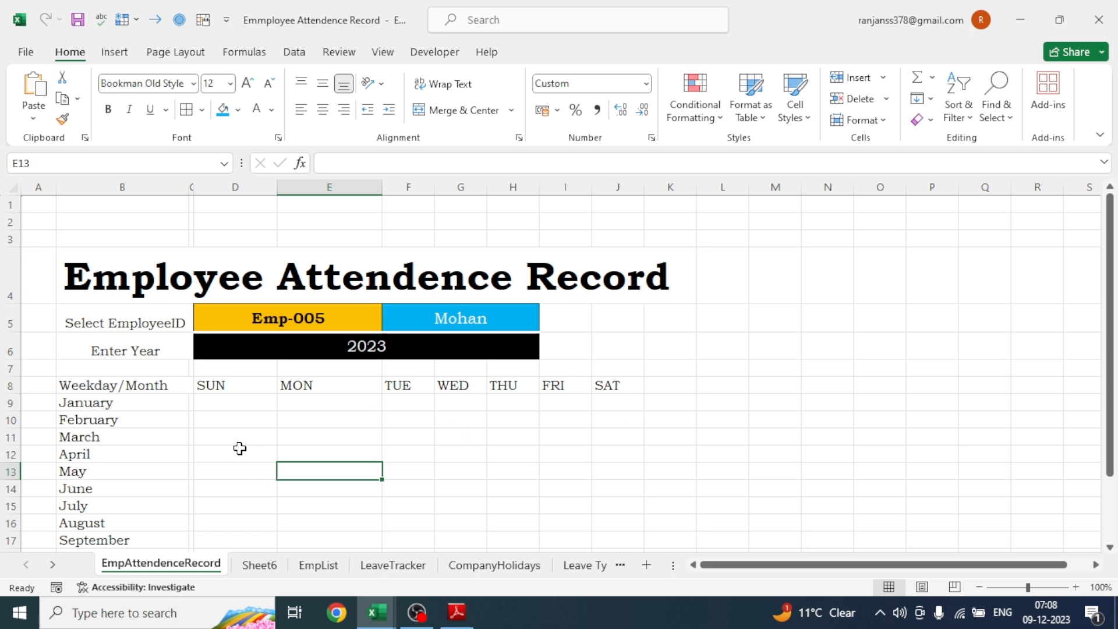
Enter =DATE(calyear,ROW($A1),1) in D10 so it shows 01-01-2023
left_click(244, 426)
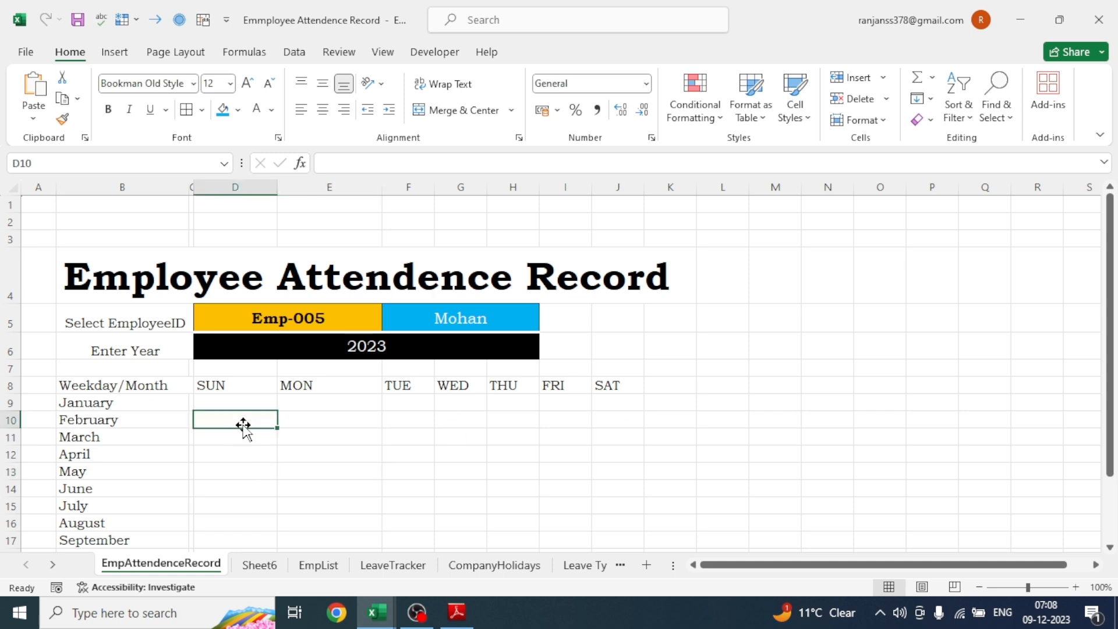
type("=")
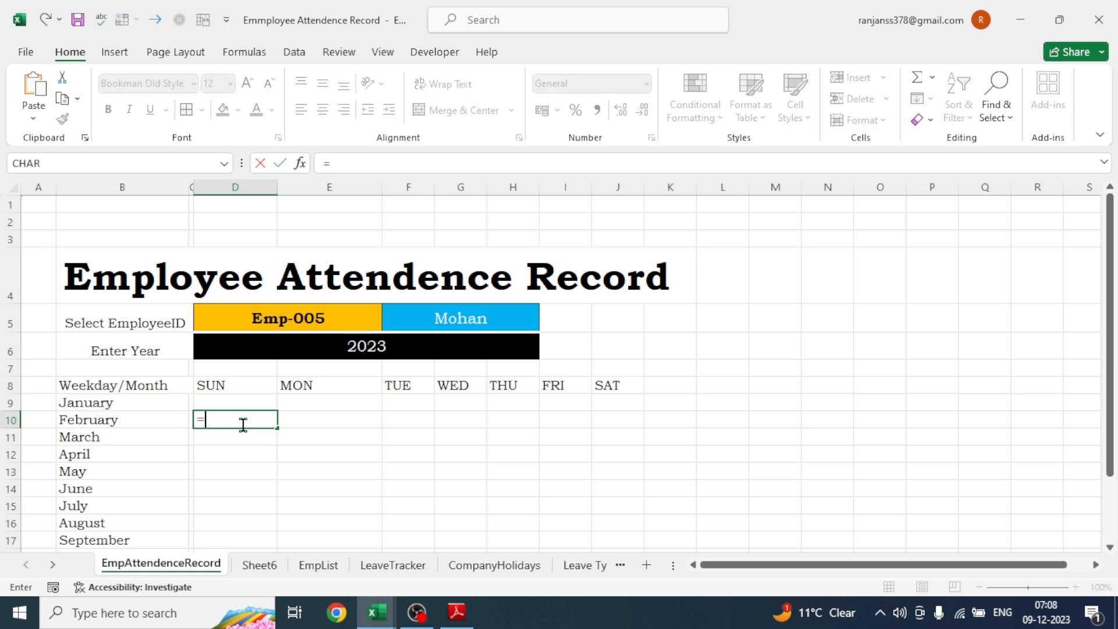
type("DATE(")
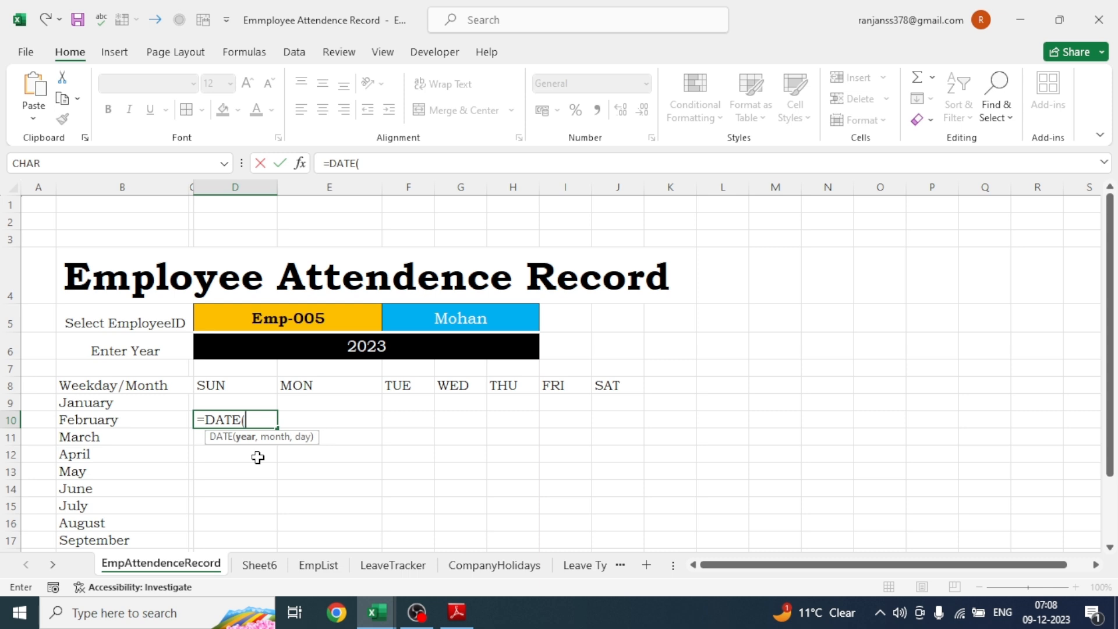
left_click(364, 348)
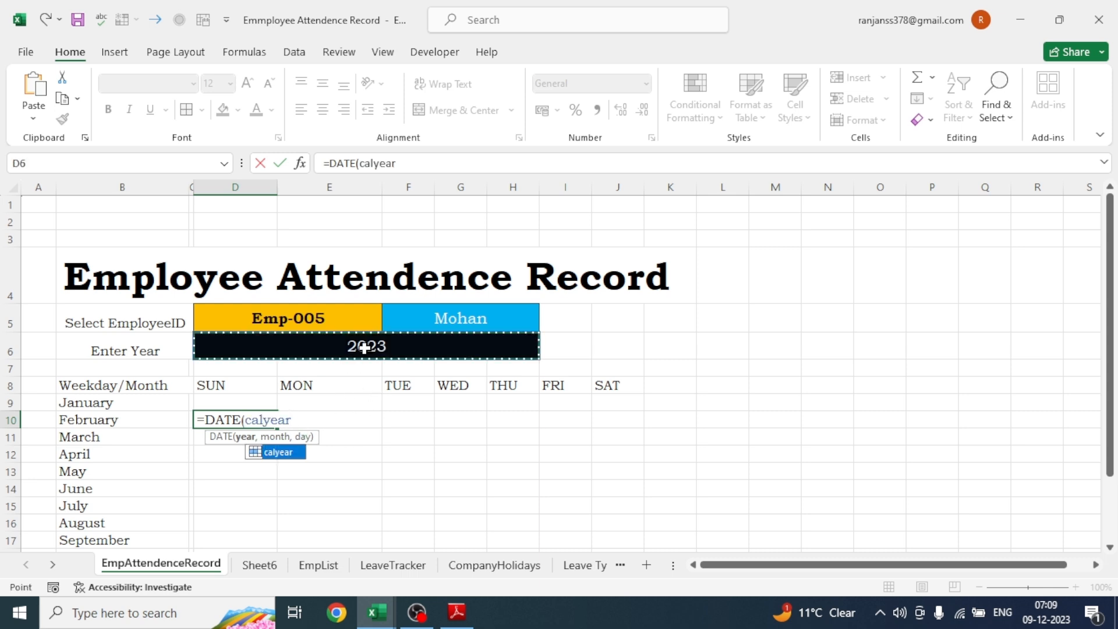
type(",")
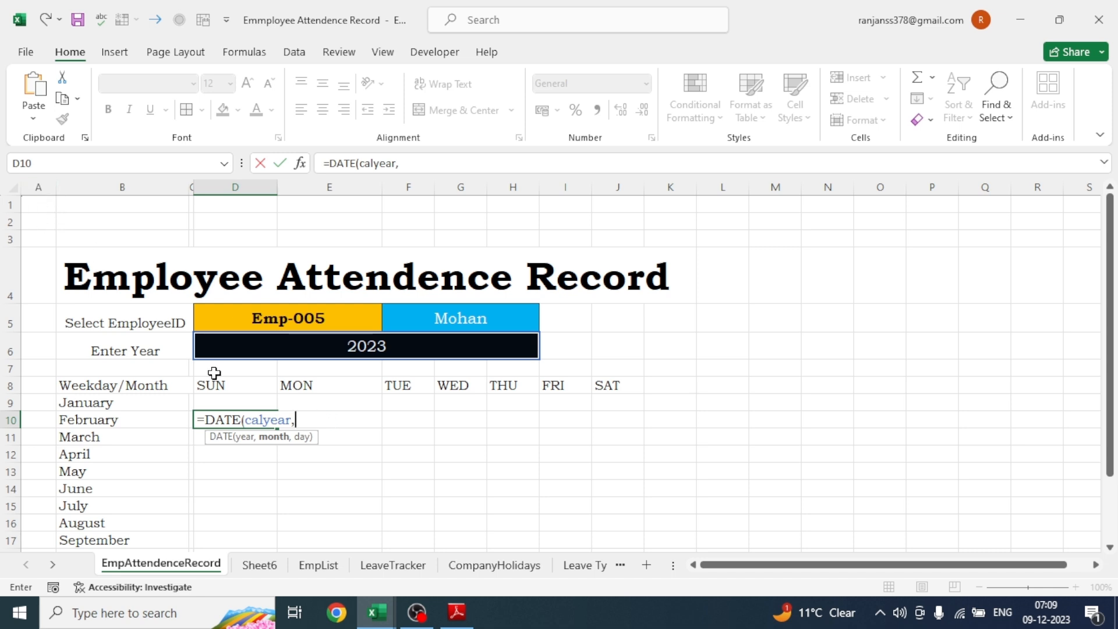
type("ROW(")
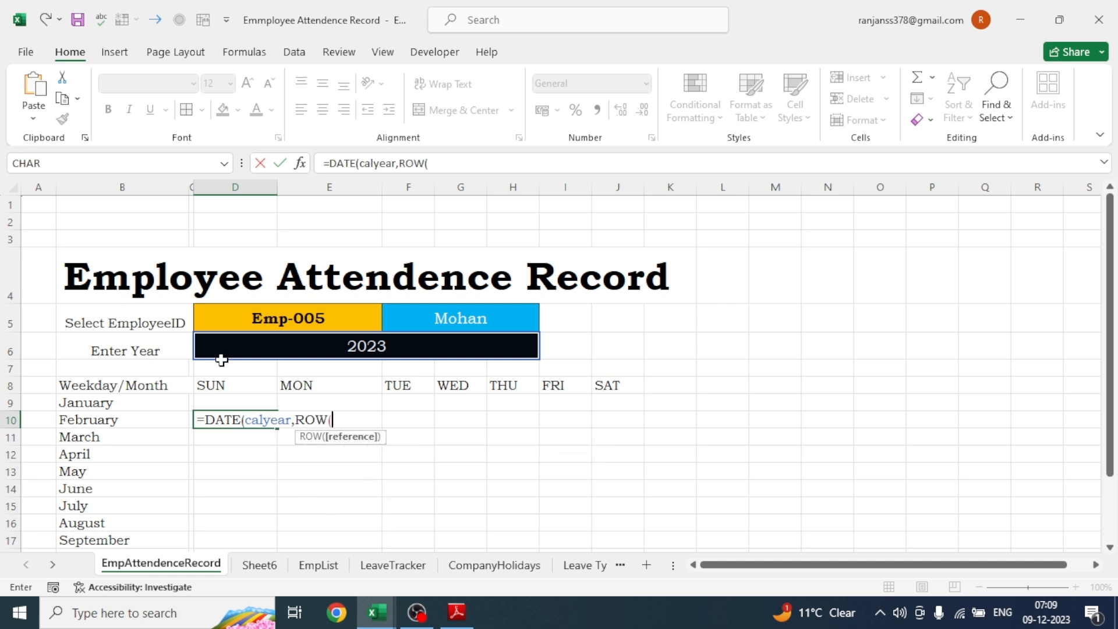
left_click(37, 203)
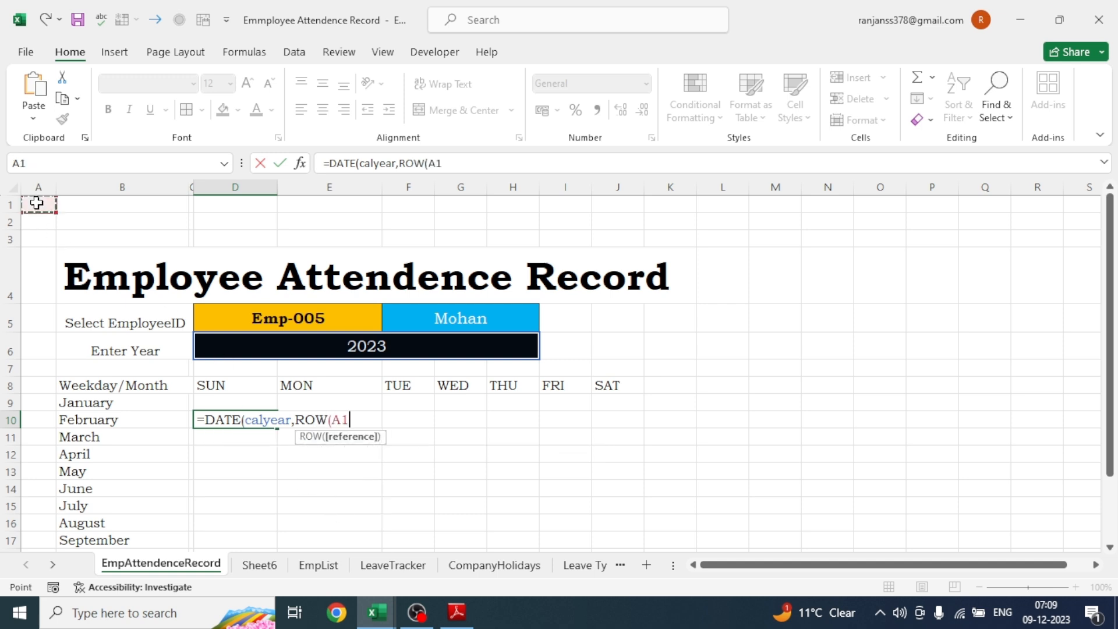
left_click(330, 420)
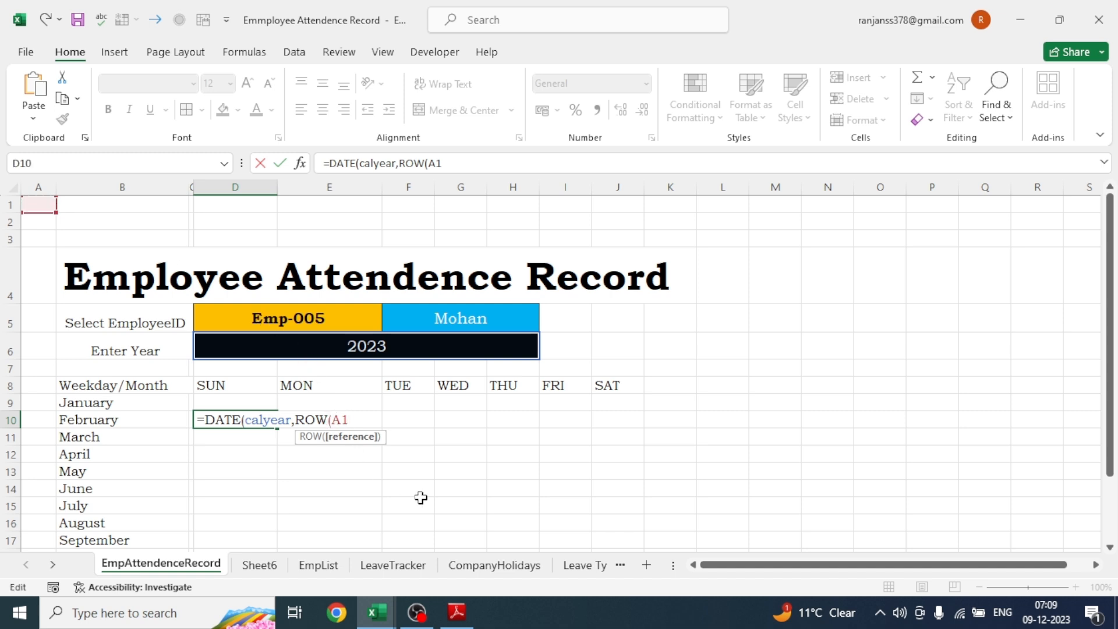
type("$A1)")
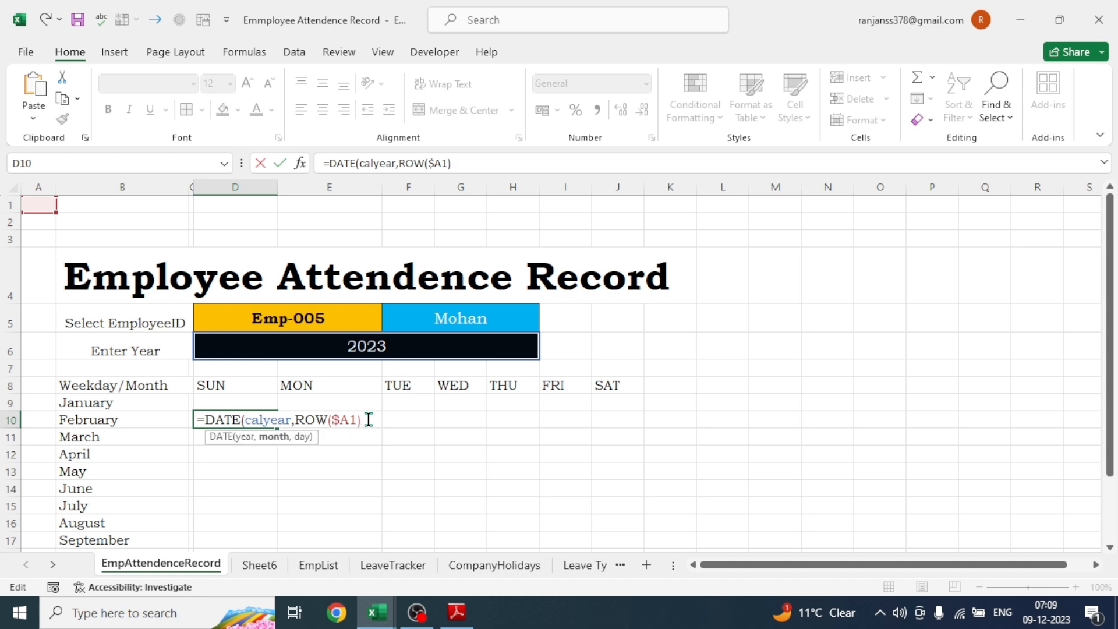
type(",1)")
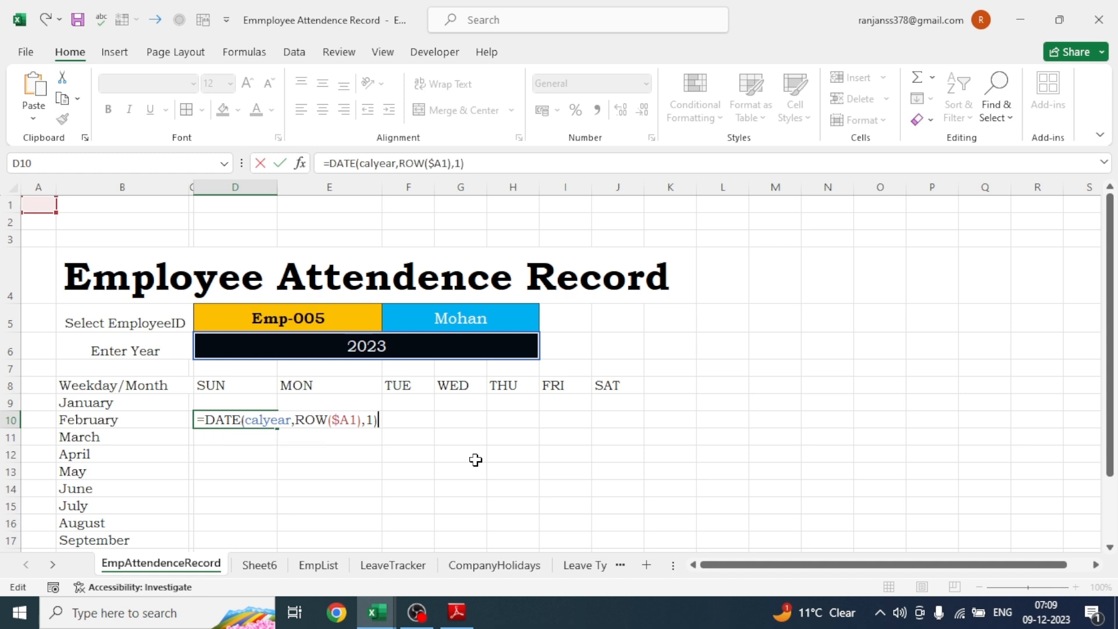
key("Return")
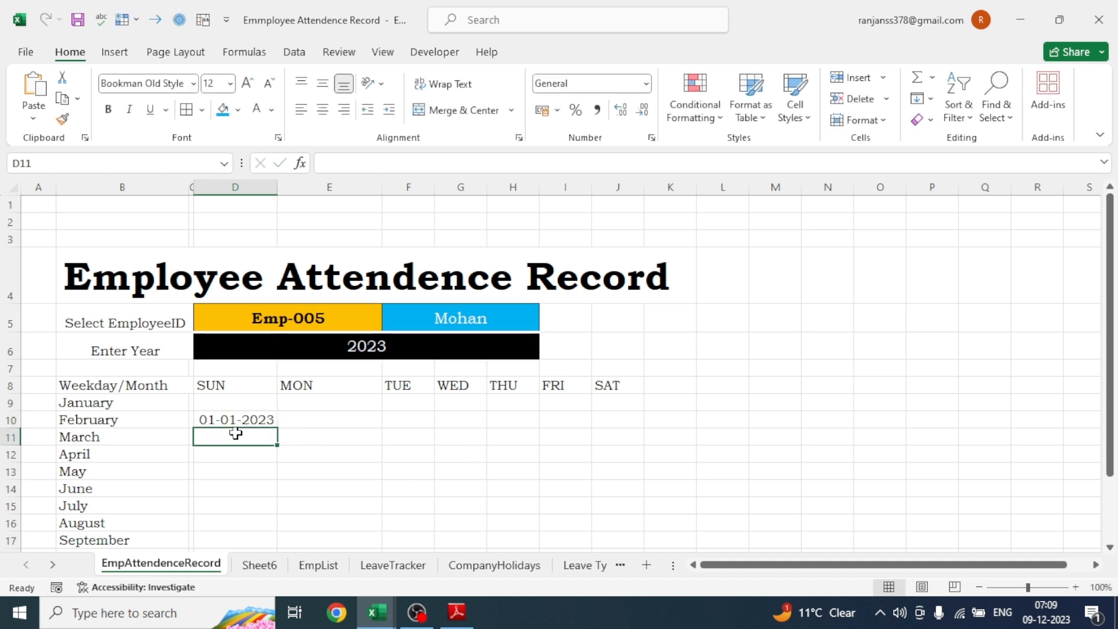
left_click(237, 421)
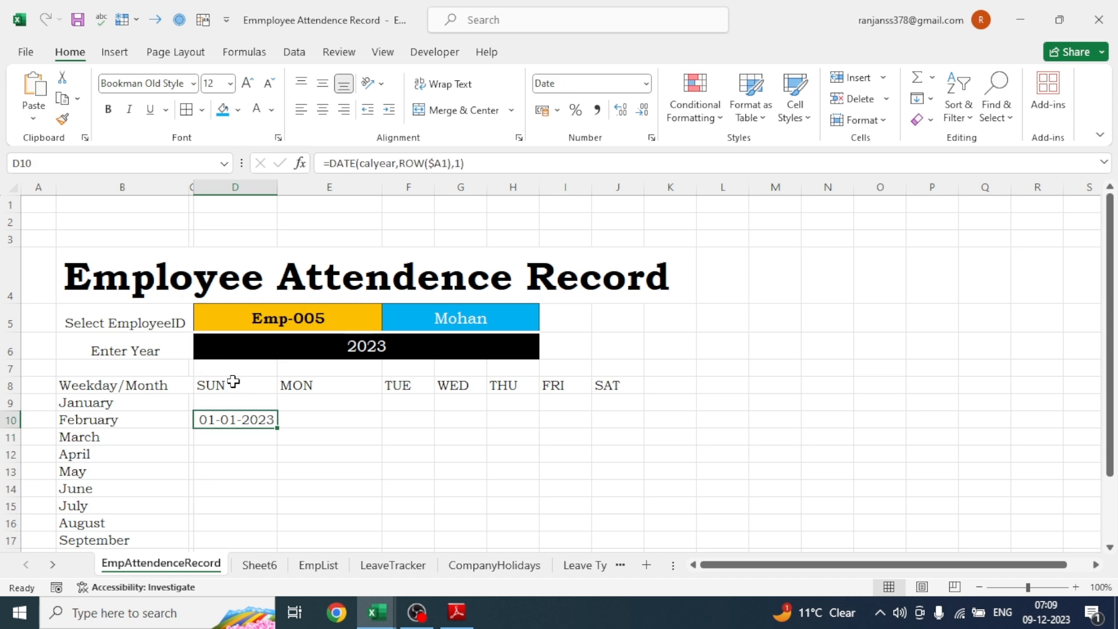
Wrap D10's DATE formula in TEXT(…,"DDD") so it displays Sun
left_click(325, 164)
type("TEXT(")
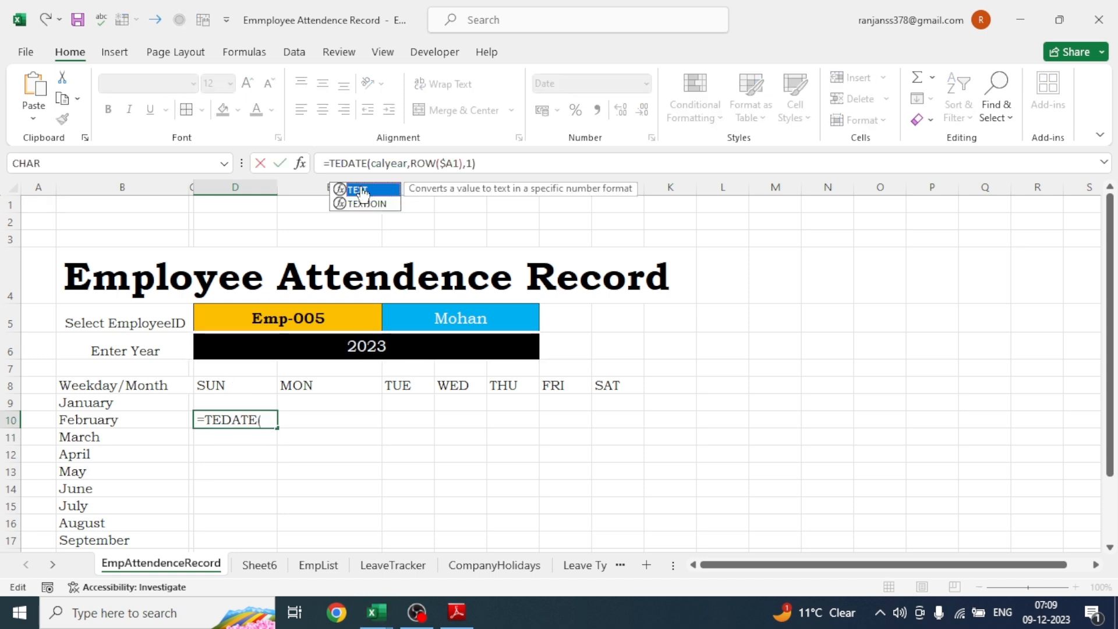
left_click(499, 162)
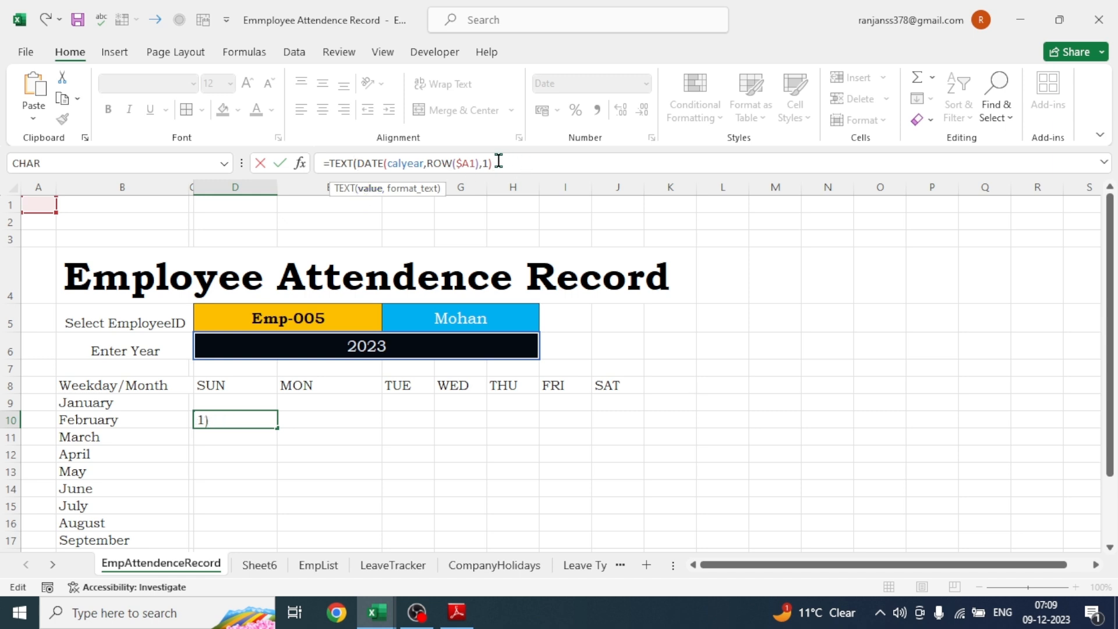
type(",")
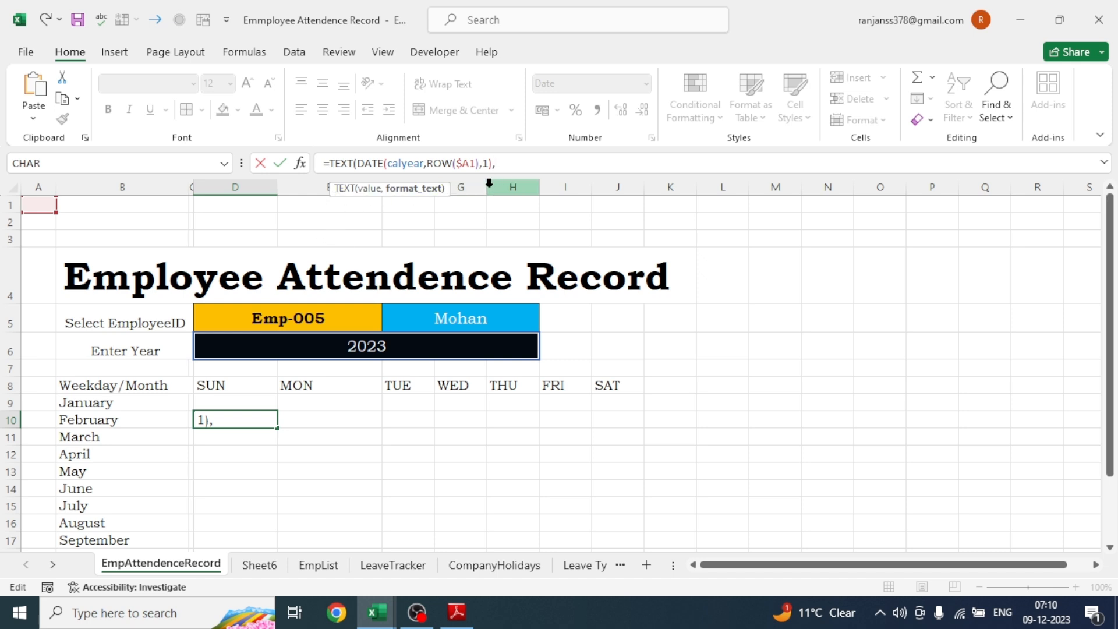
type("\"DDD\")")
key("Return")
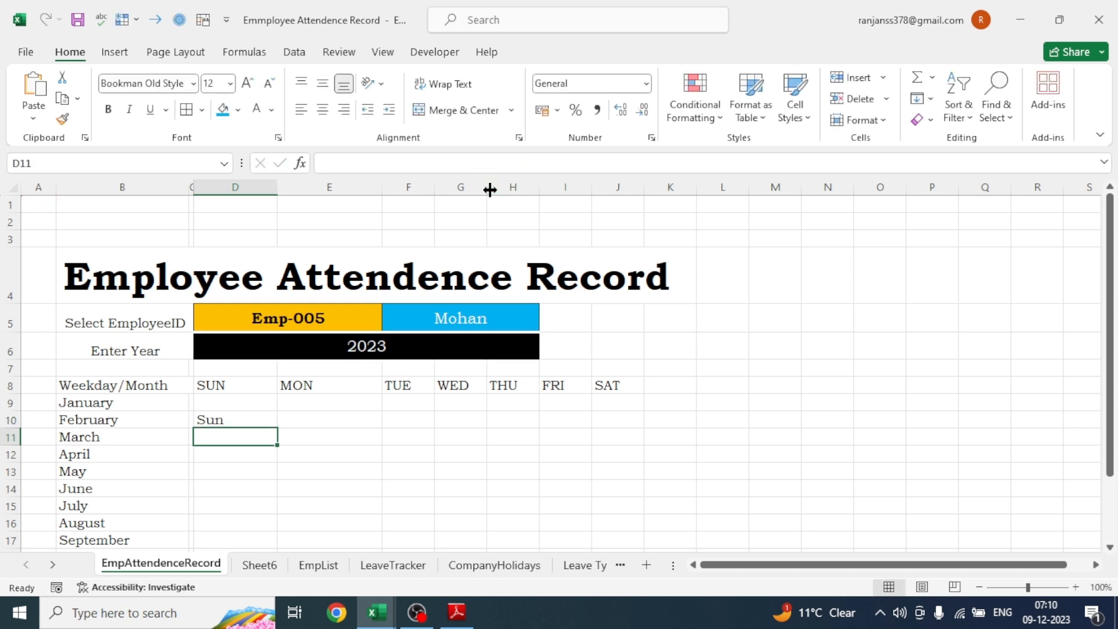
left_click(223, 420)
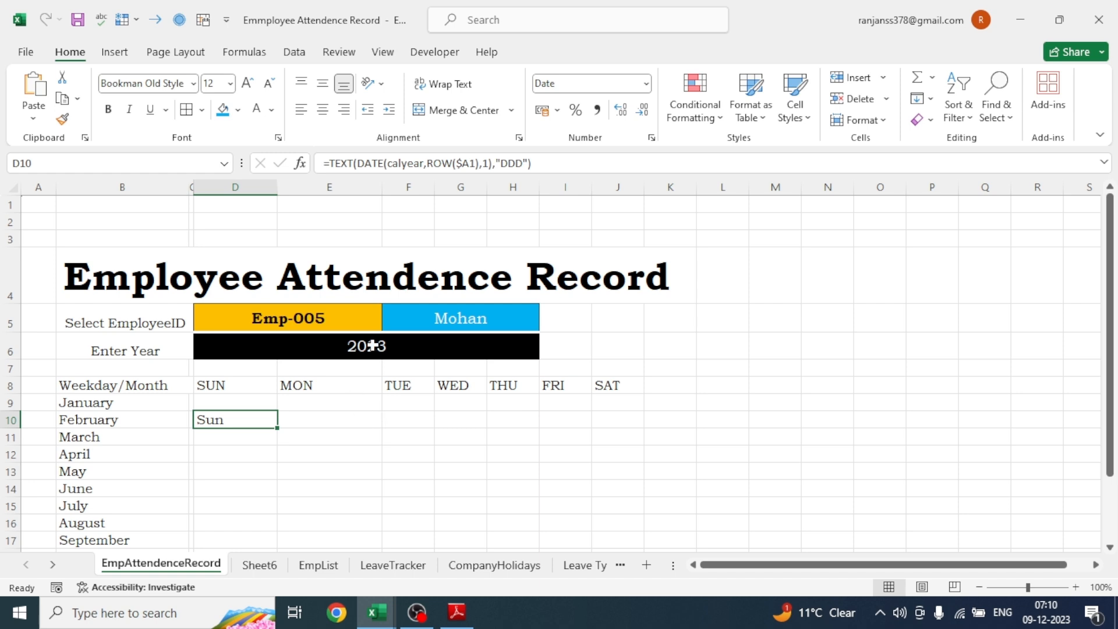
Draft an IF formula in D10 comparing the weekday with LEFT(D8,3)
left_click(330, 163)
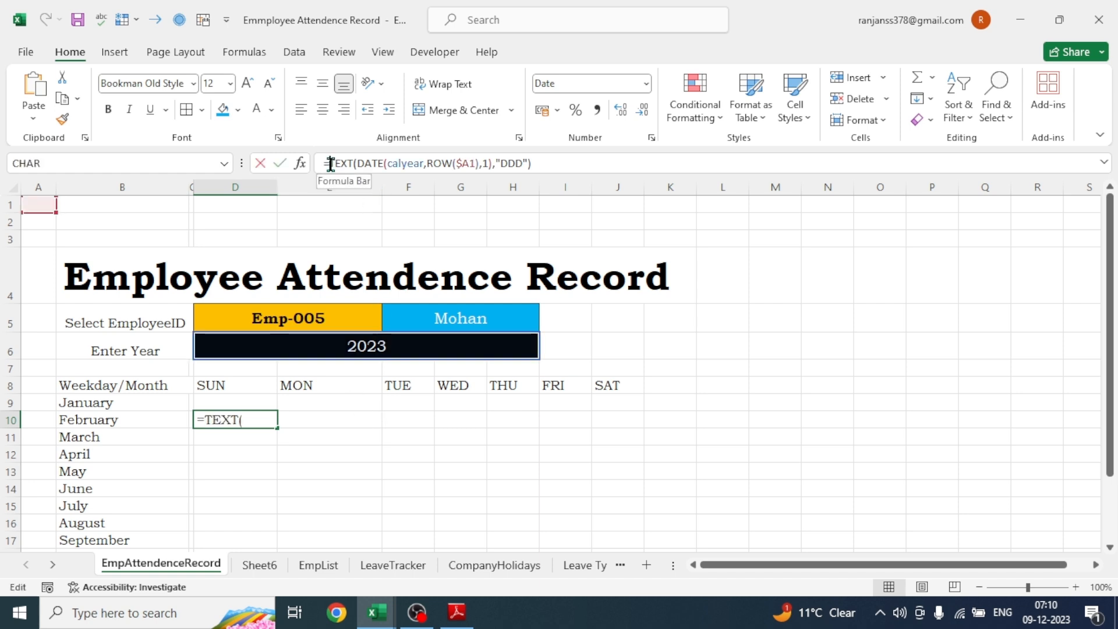
type("IF(")
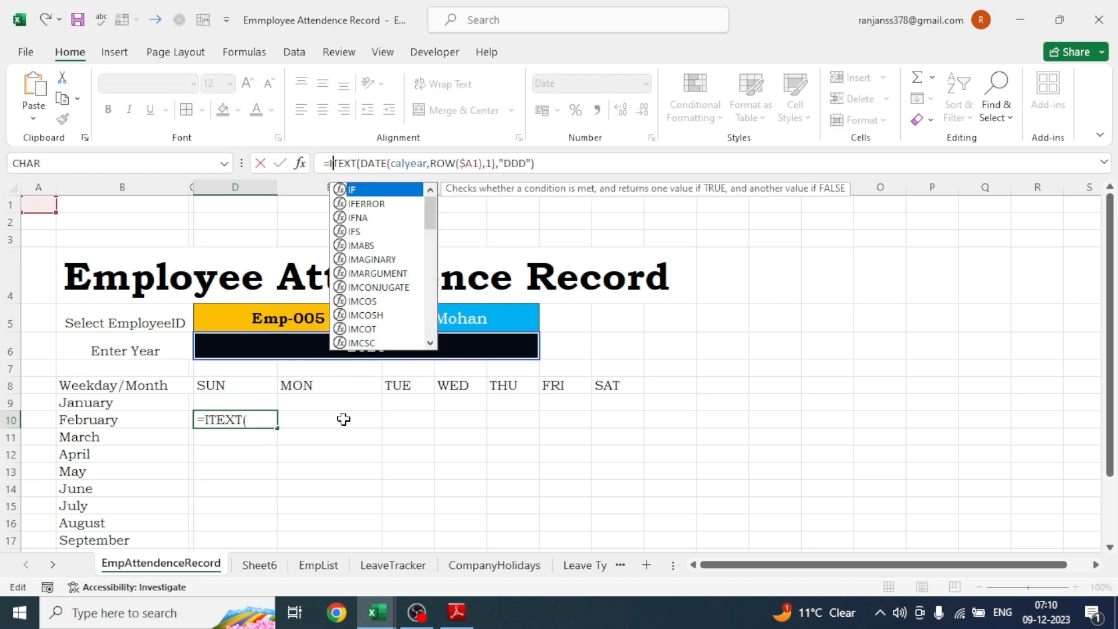
key("End")
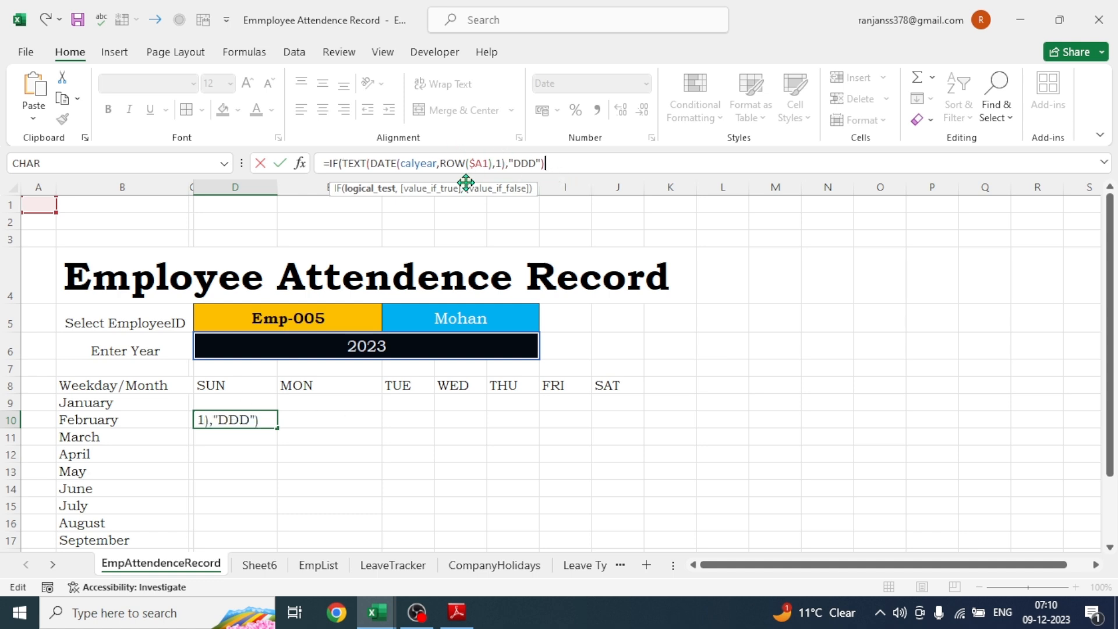
type("=LE")
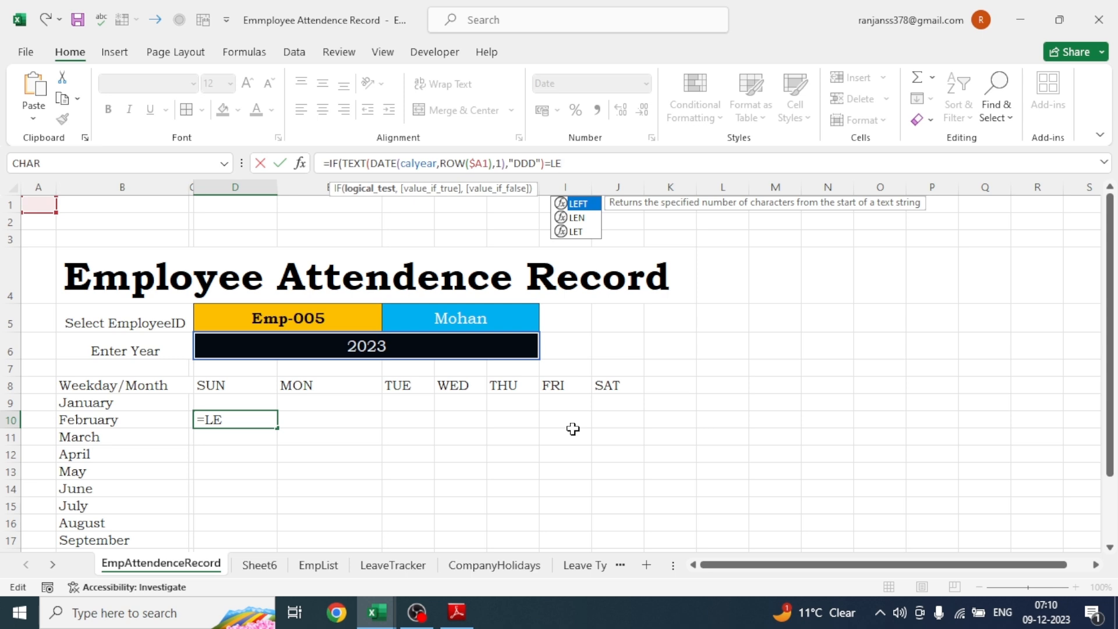
key("Tab")
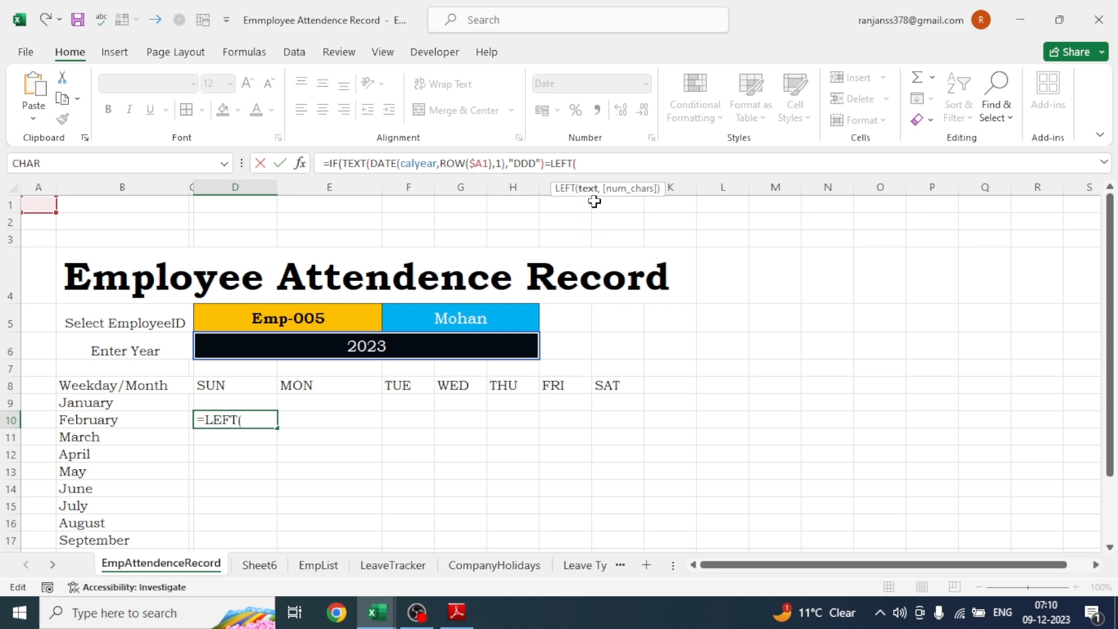
left_click(224, 388)
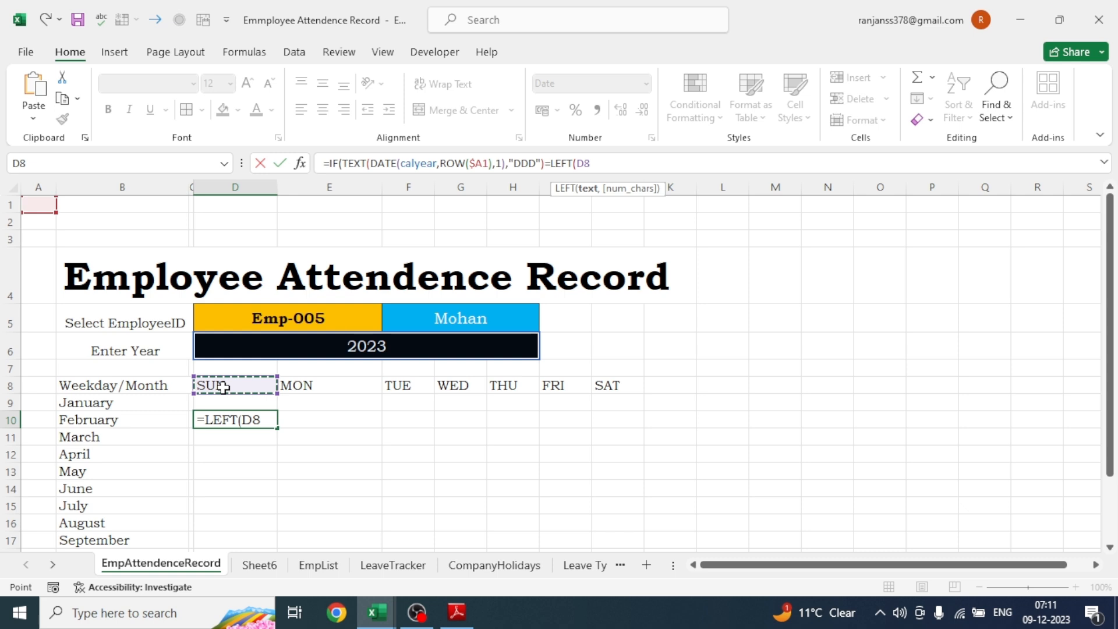
type(",")
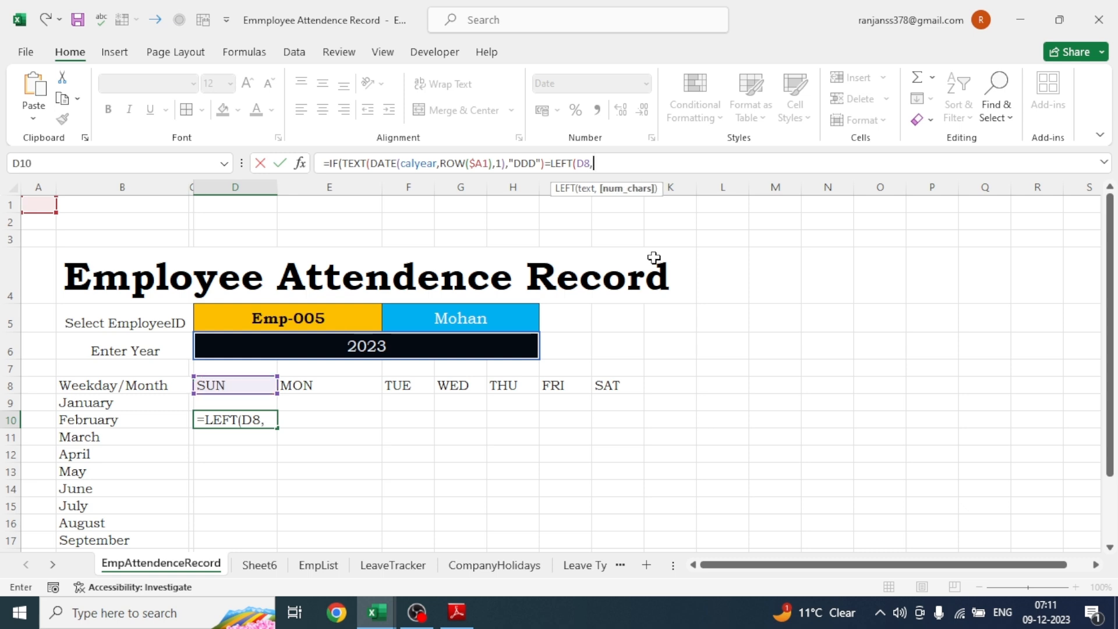
type("3)")
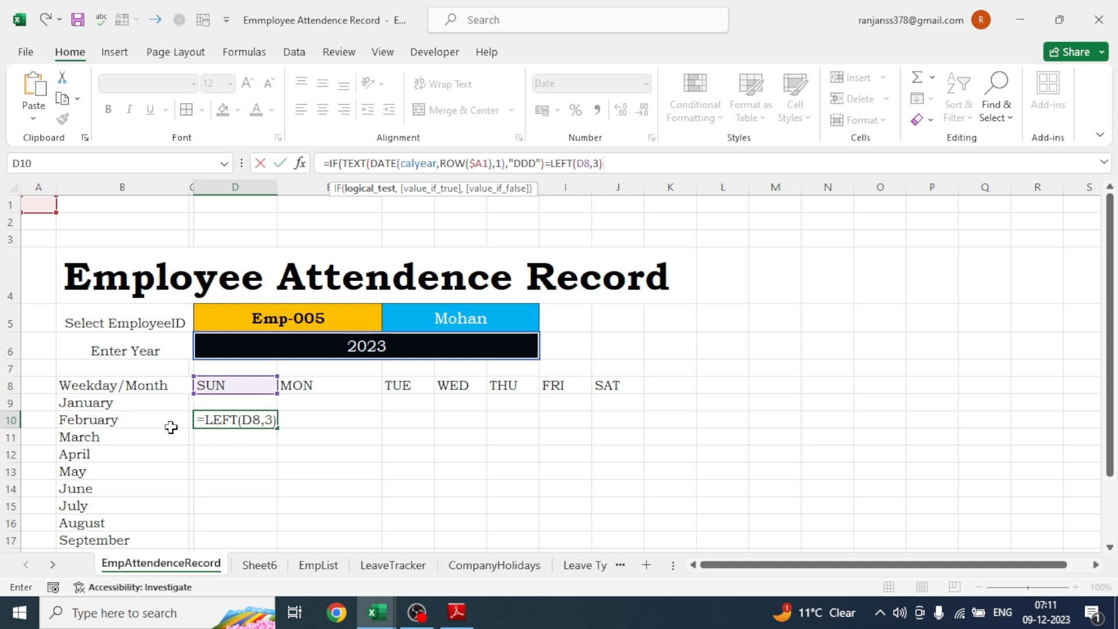
Copy the draft formula, cancel the D10 entry, and select D9
left_click_drag(603, 163, 314, 160)
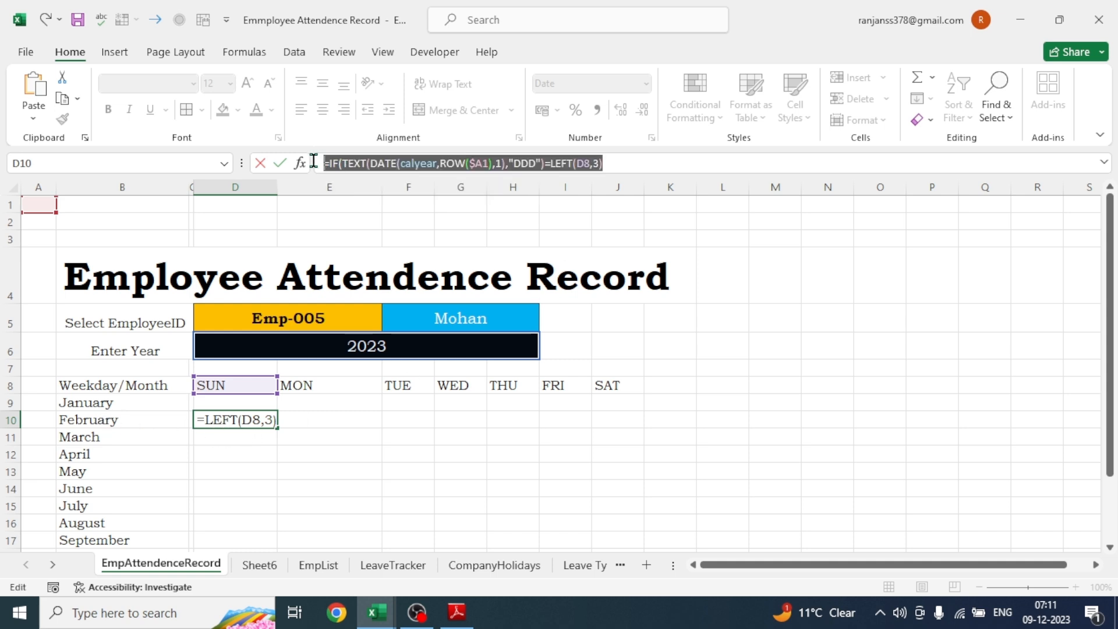
key("Escape")
left_click(228, 403)
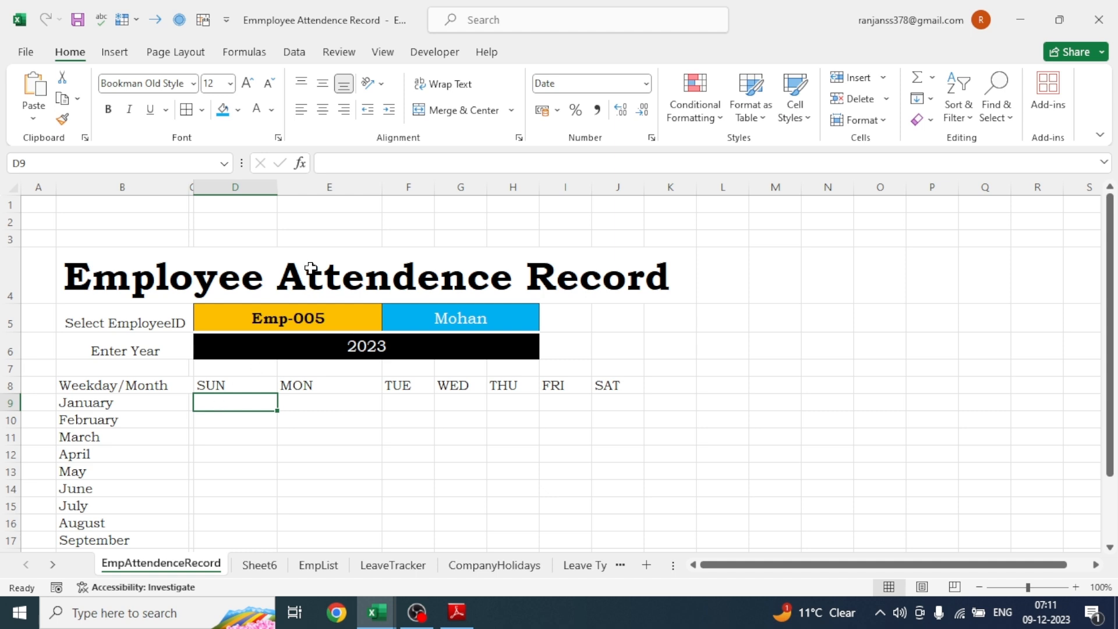
Build D9's IF formula matching LEFT(D$8,3), returning DATE(calyear,ROW($A1),1) or ""
left_click(323, 164)
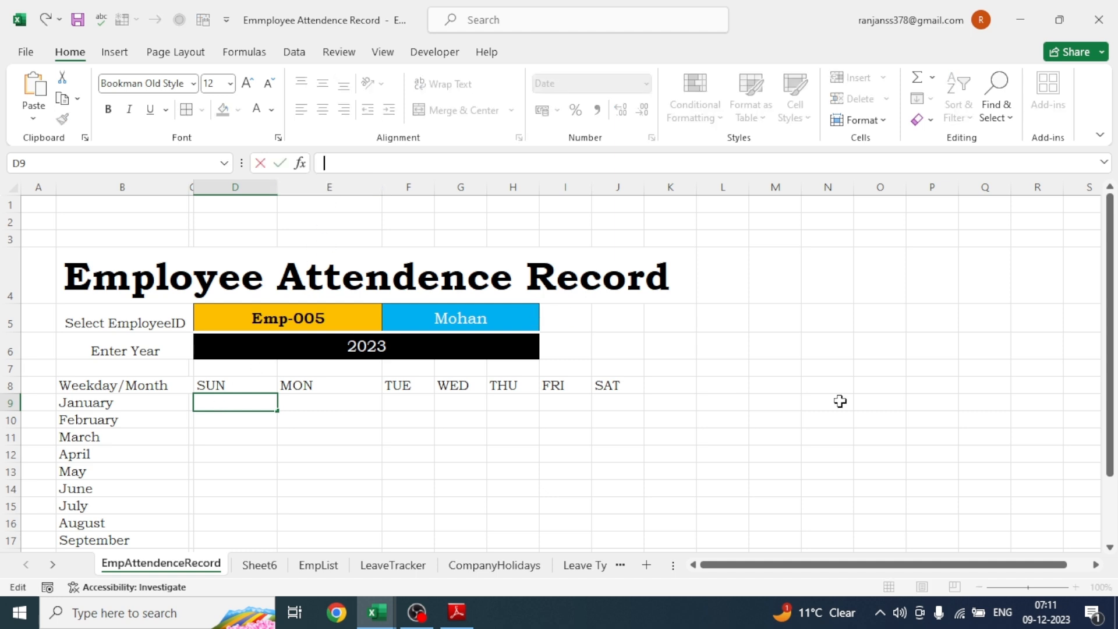
key("ctrl+v")
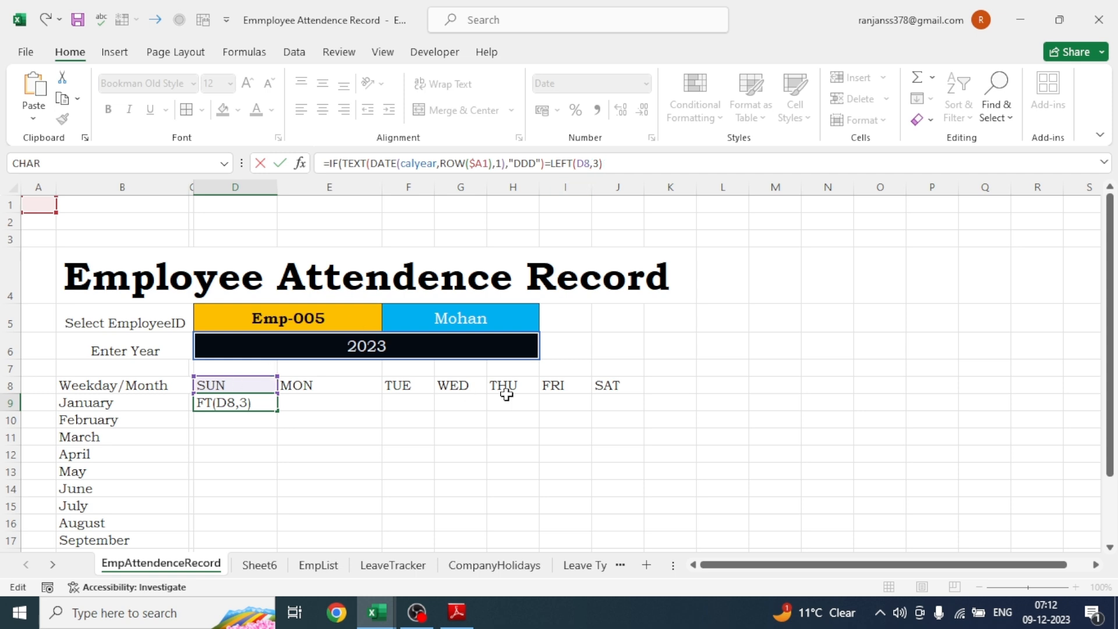
left_click(585, 166)
type("$")
key("End")
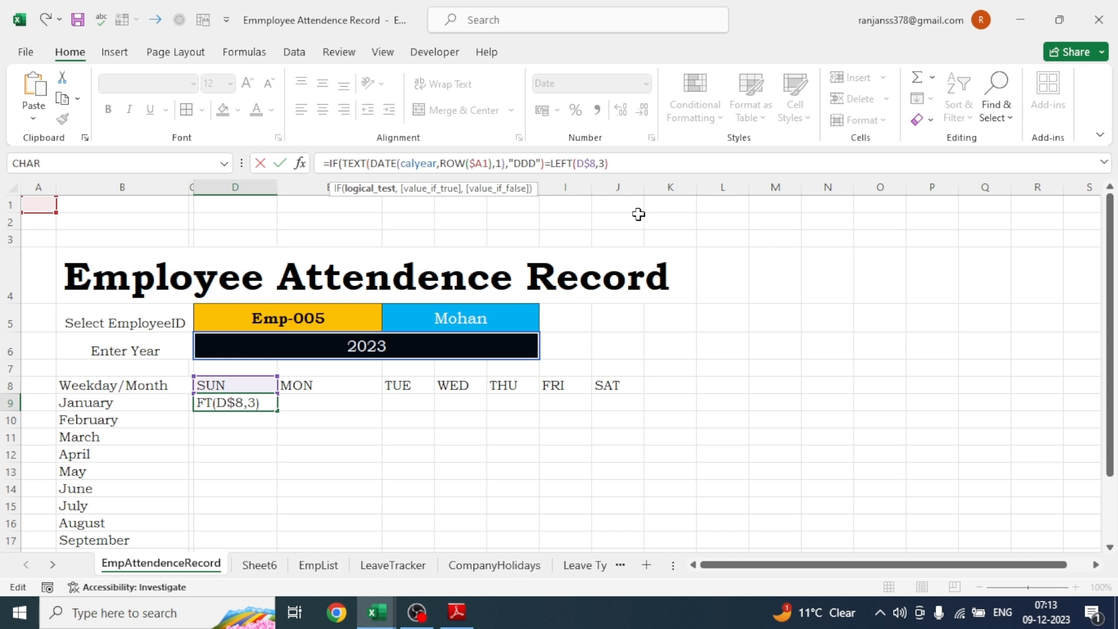
type(",")
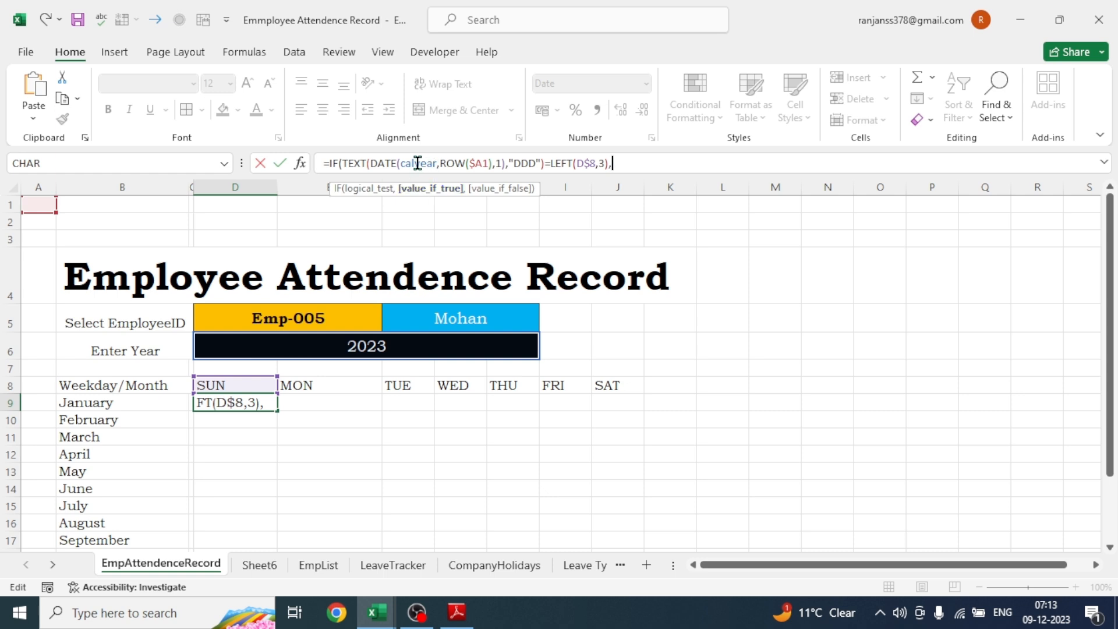
left_click_drag(371, 163, 507, 164)
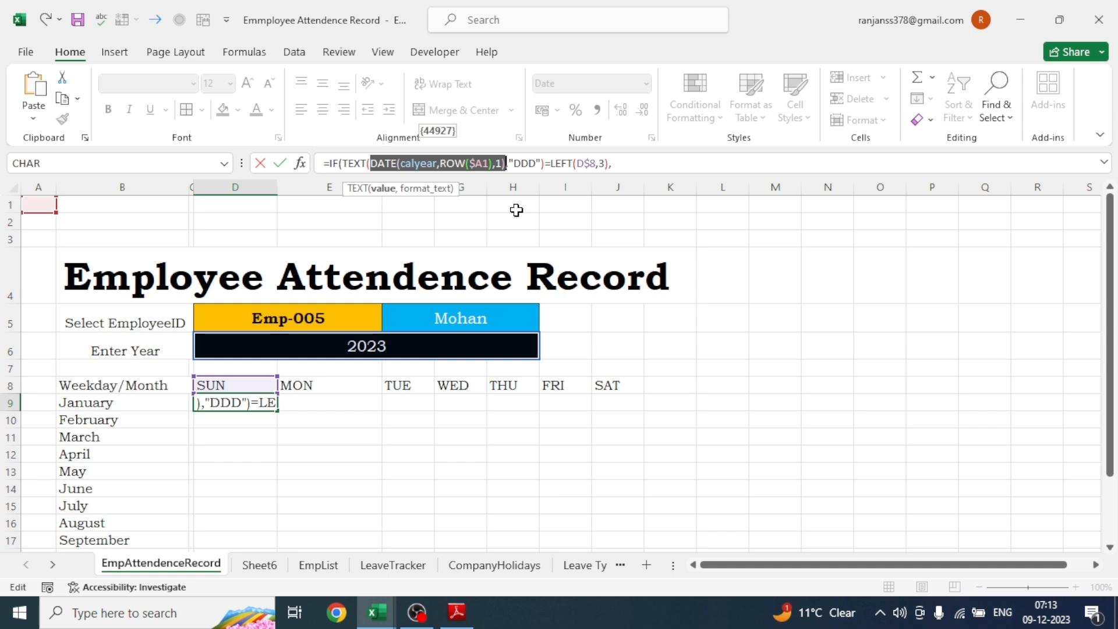
left_click(625, 164)
key("ctrl+v")
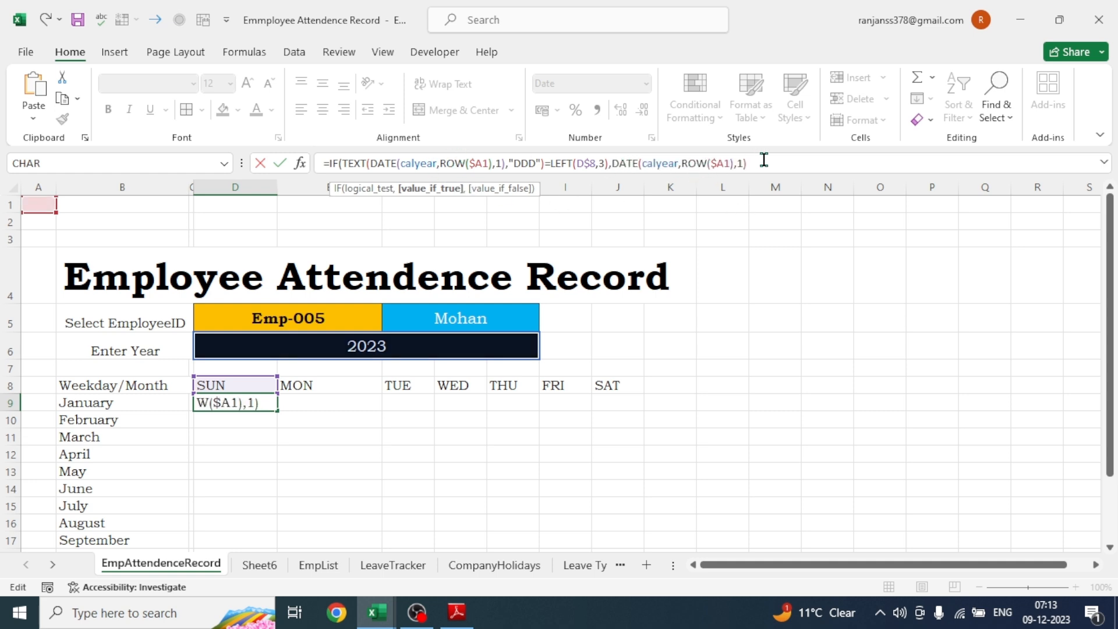
type(",")
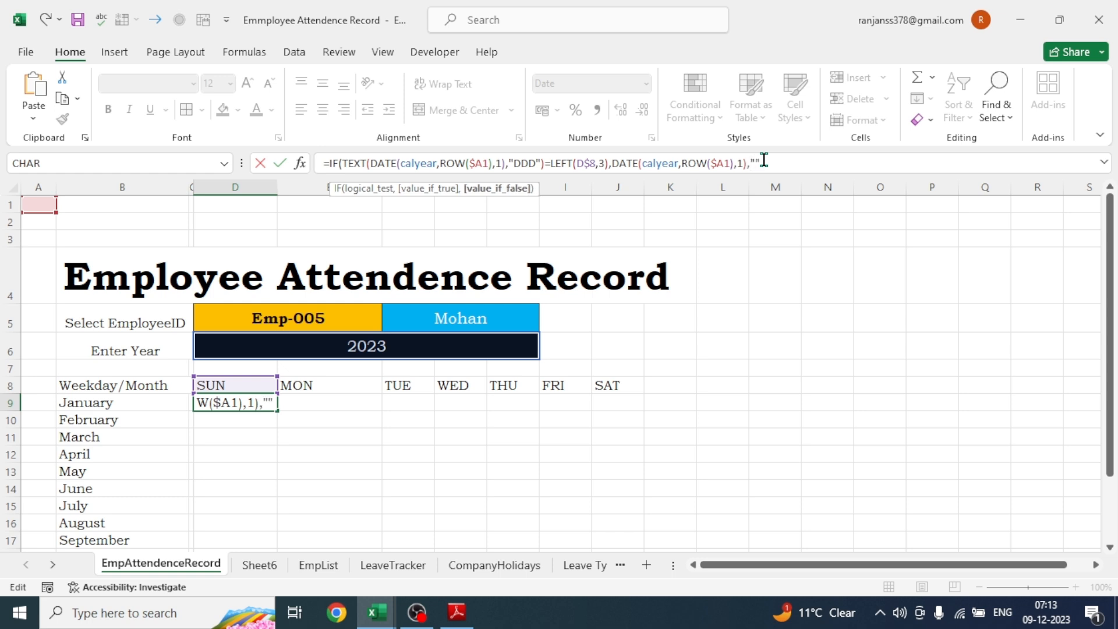
type("\"\")")
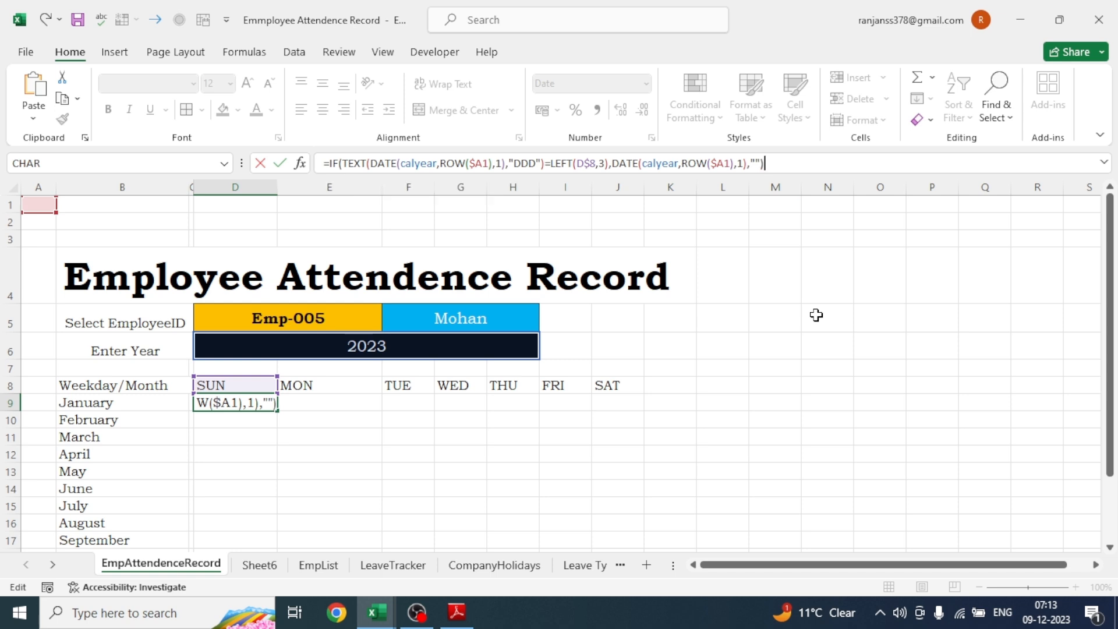
key("Return")
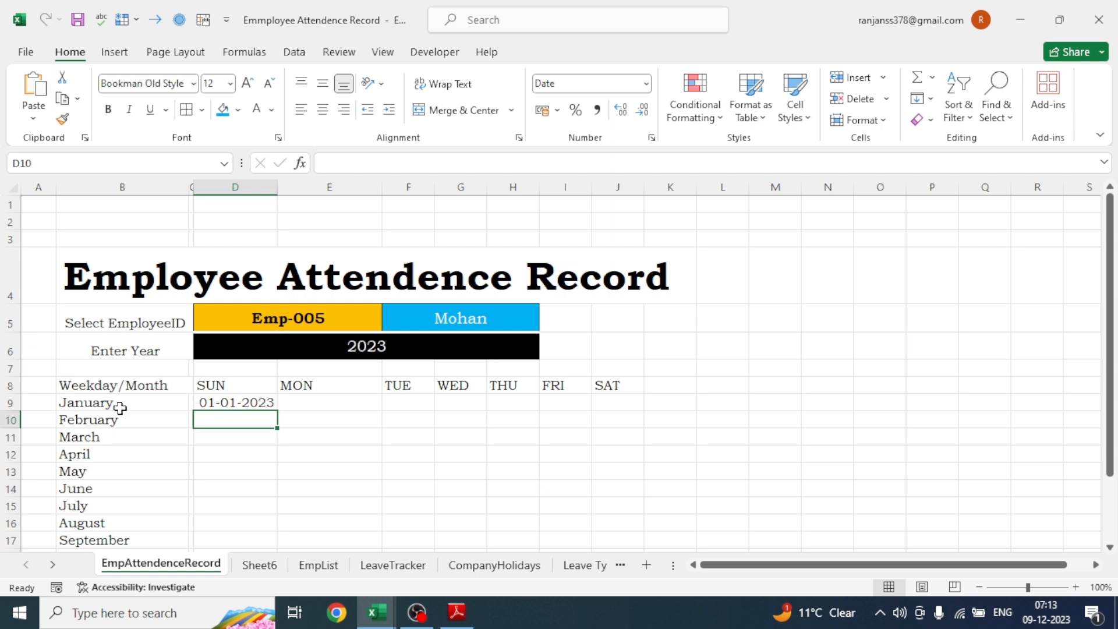
Wrap D9's IF formula in IFERROR(…,"") so errors show as blank
left_click(234, 404)
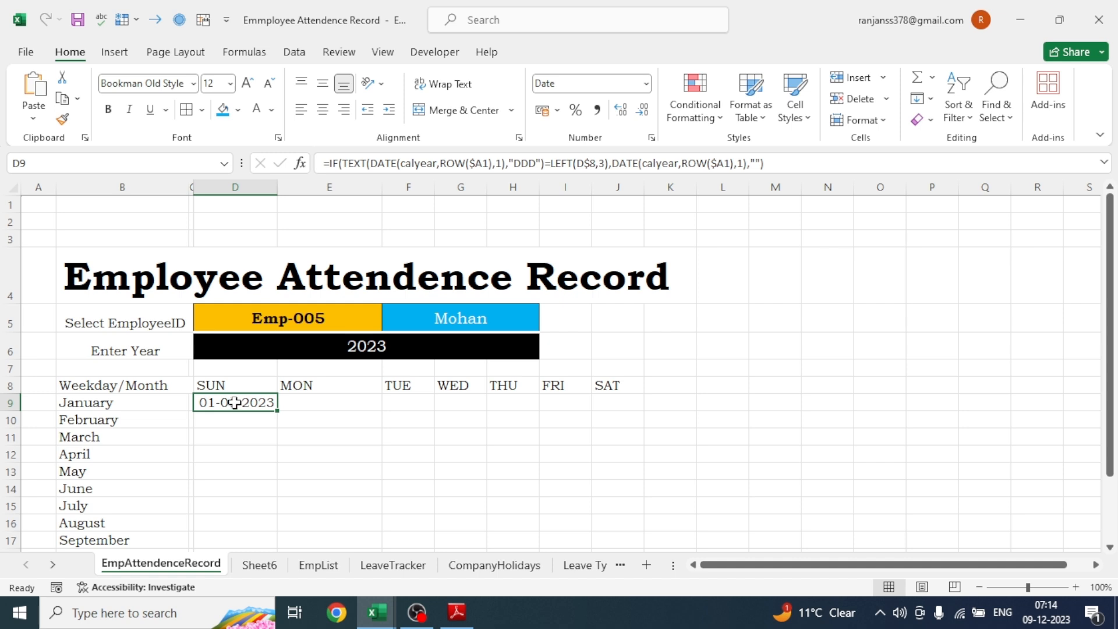
left_click(331, 164)
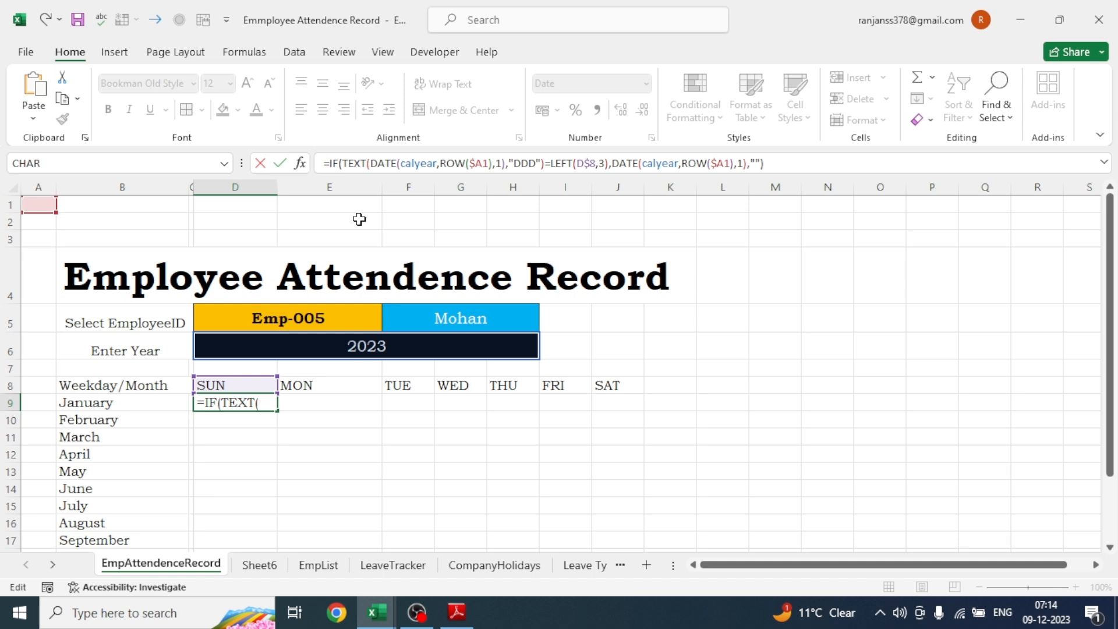
type("IFE")
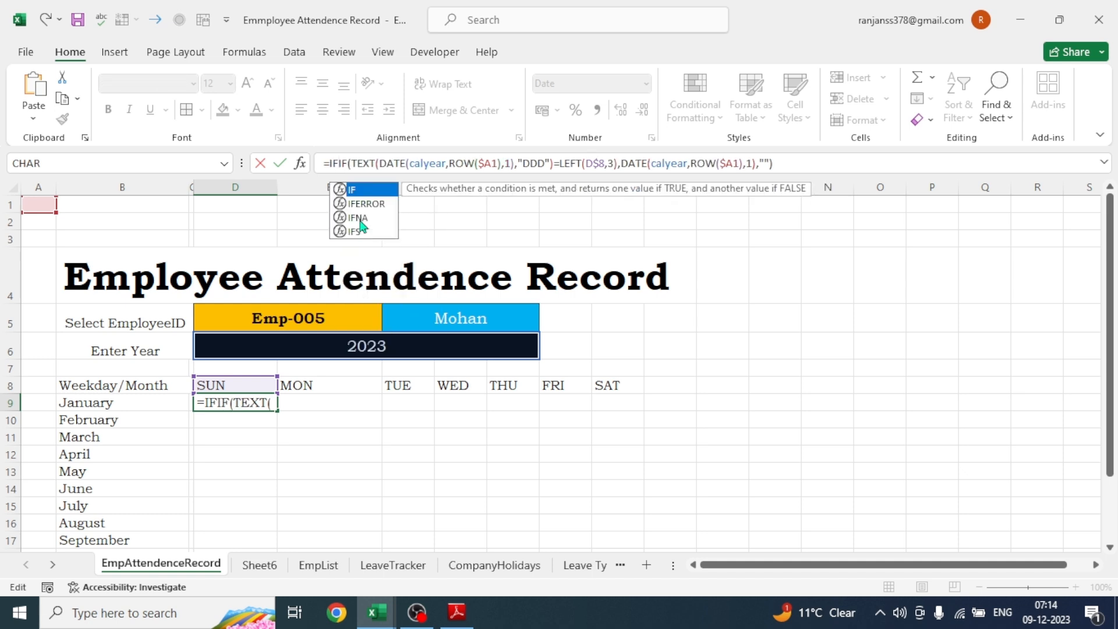
key("Tab")
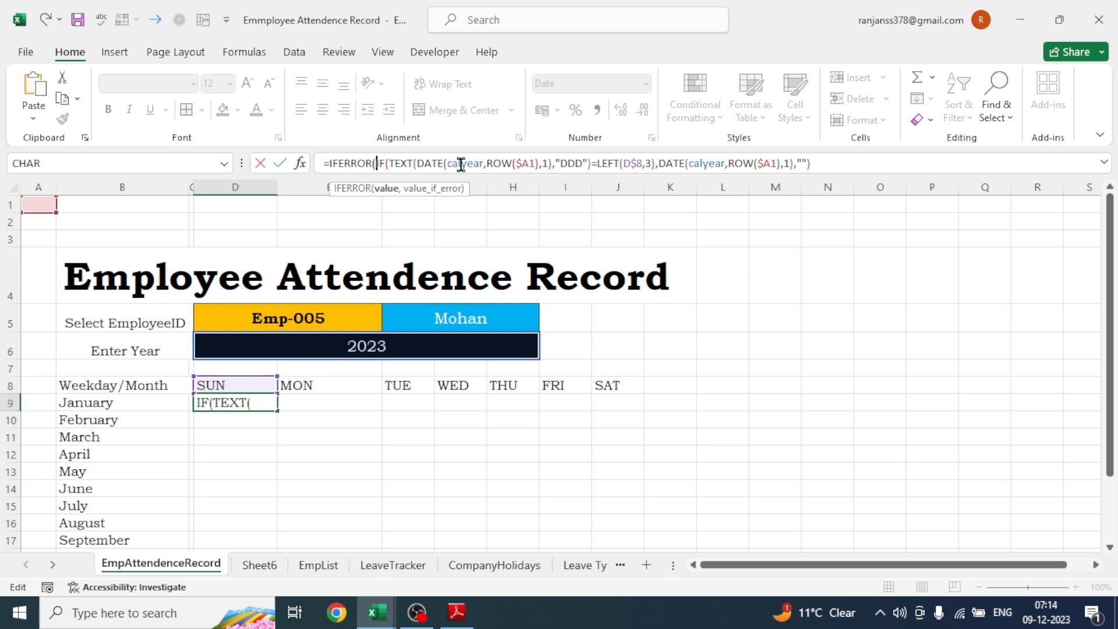
left_click(824, 162)
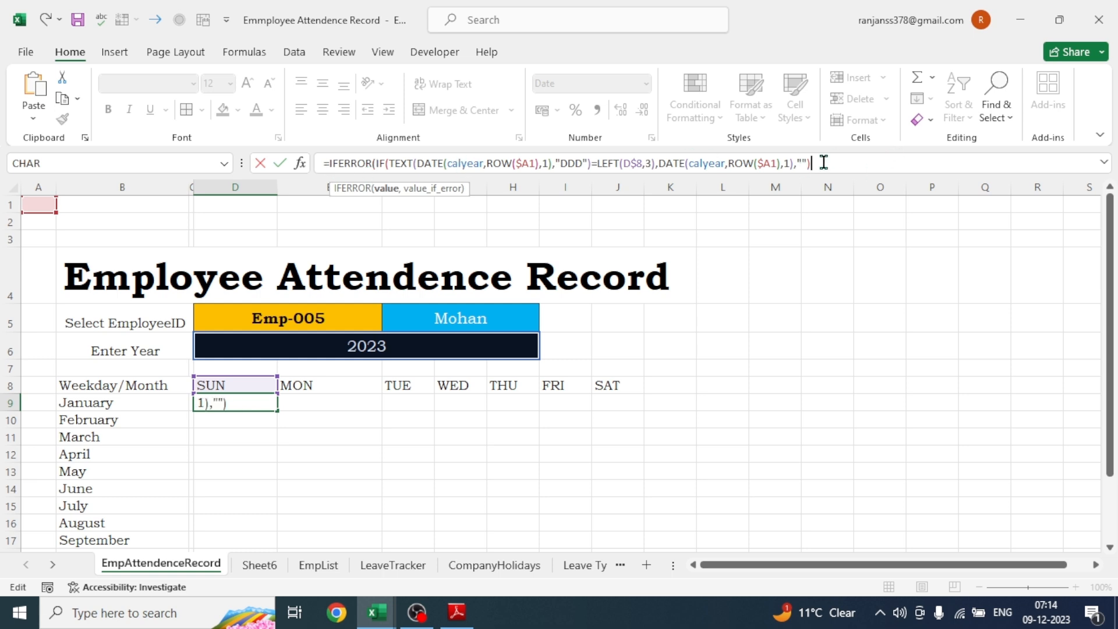
type(",\"\")")
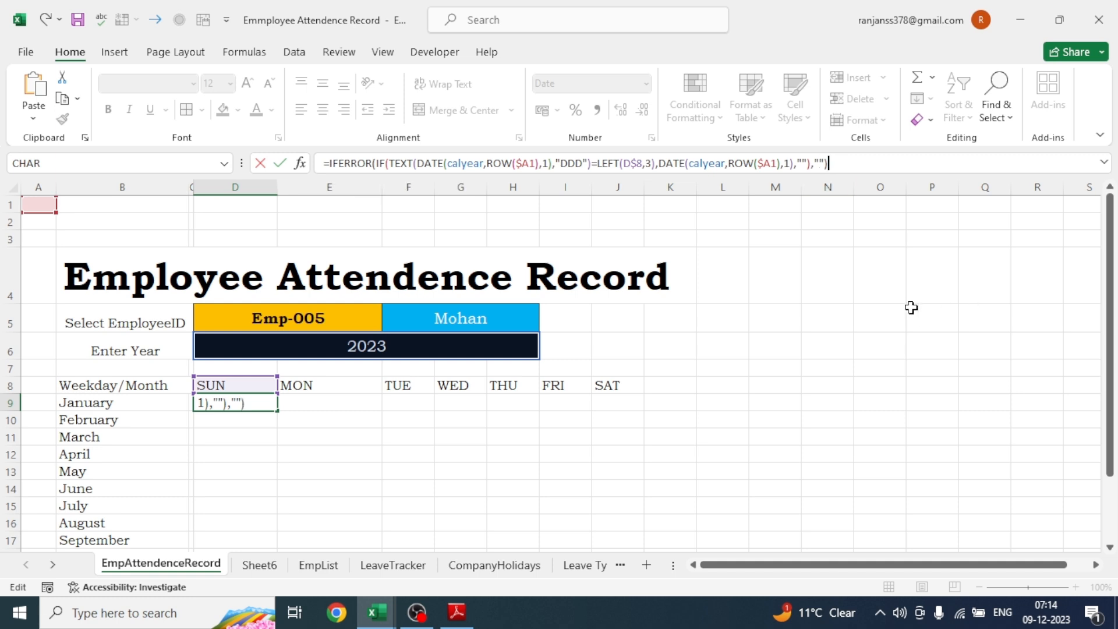
key("Return")
left_click(248, 406)
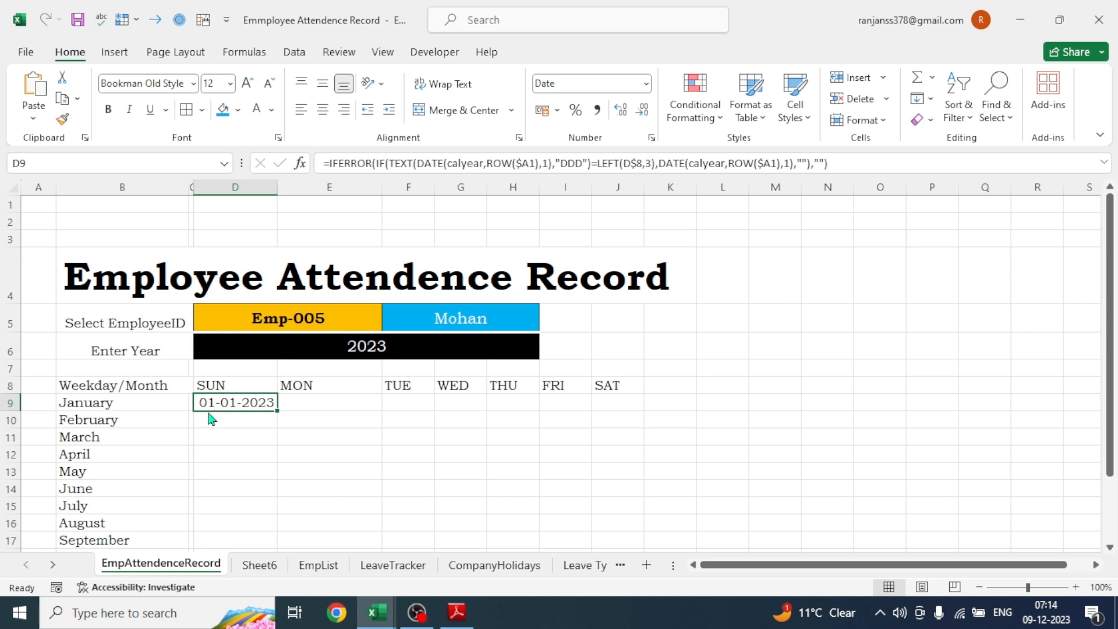
Give D9 the custom dd format, narrow column D, and centre the day number 01
key("ctrl+1")
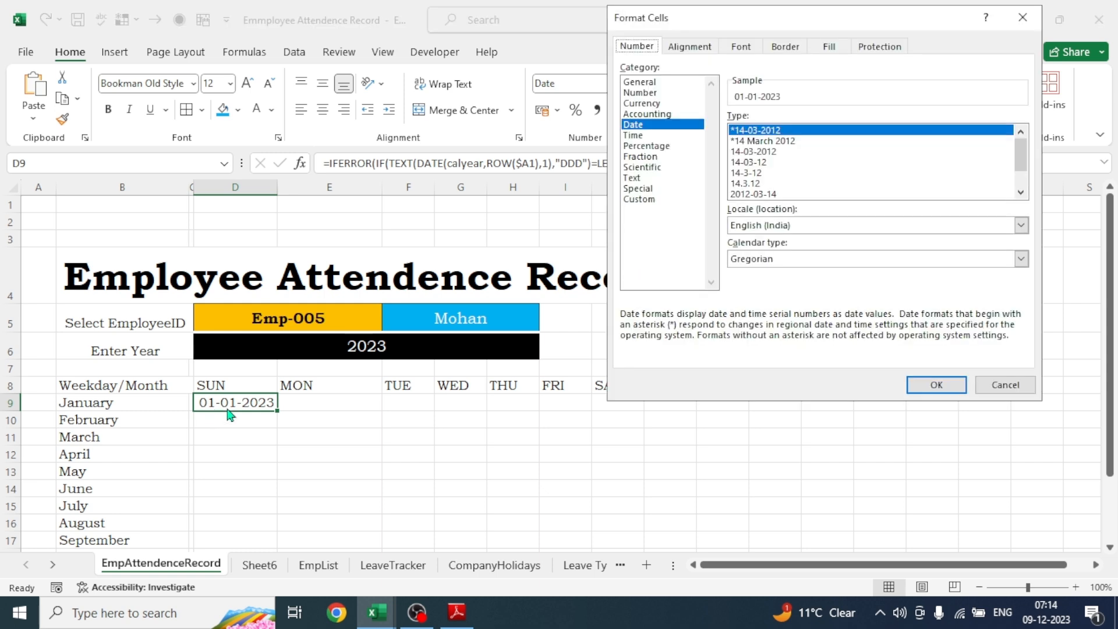
left_click(639, 199)
left_click(785, 131)
key("BackSpace")
key("BackSpace")
key("BackSpace")
key("BackSpace")
key("BackSpace")
key("BackSpace")
key("BackSpace")
key("BackSpace")
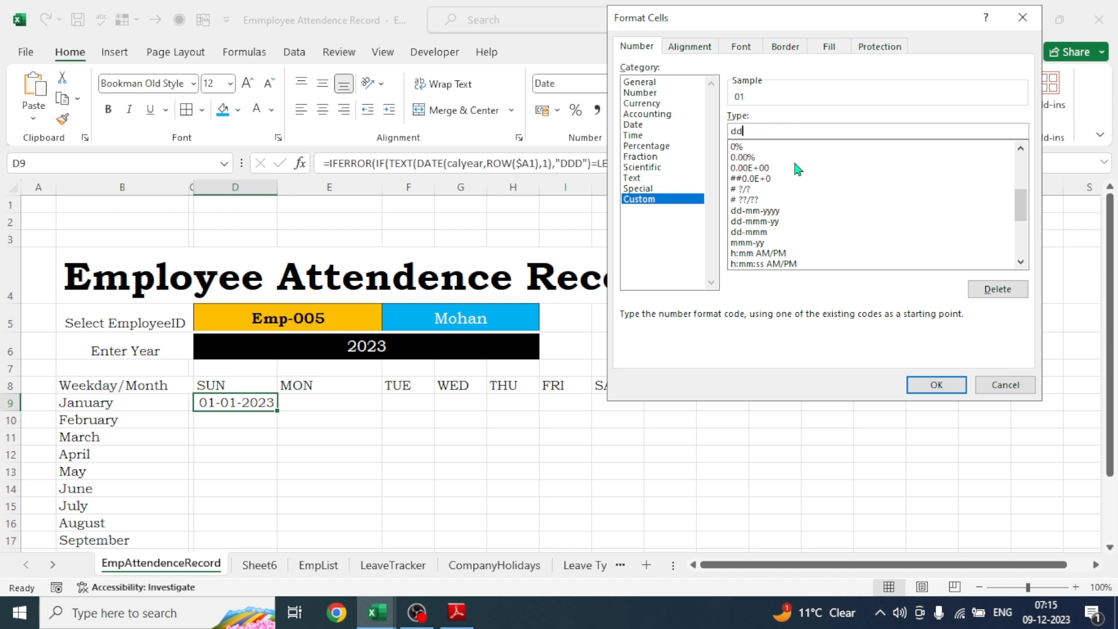
left_click(930, 385)
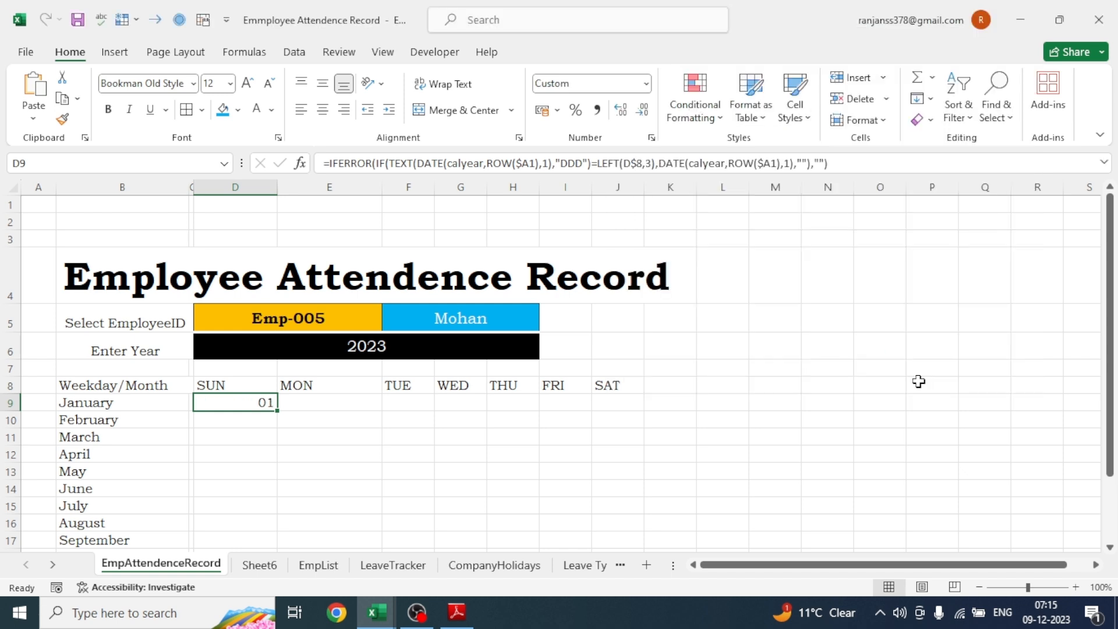
left_click_drag(277, 184, 229, 185)
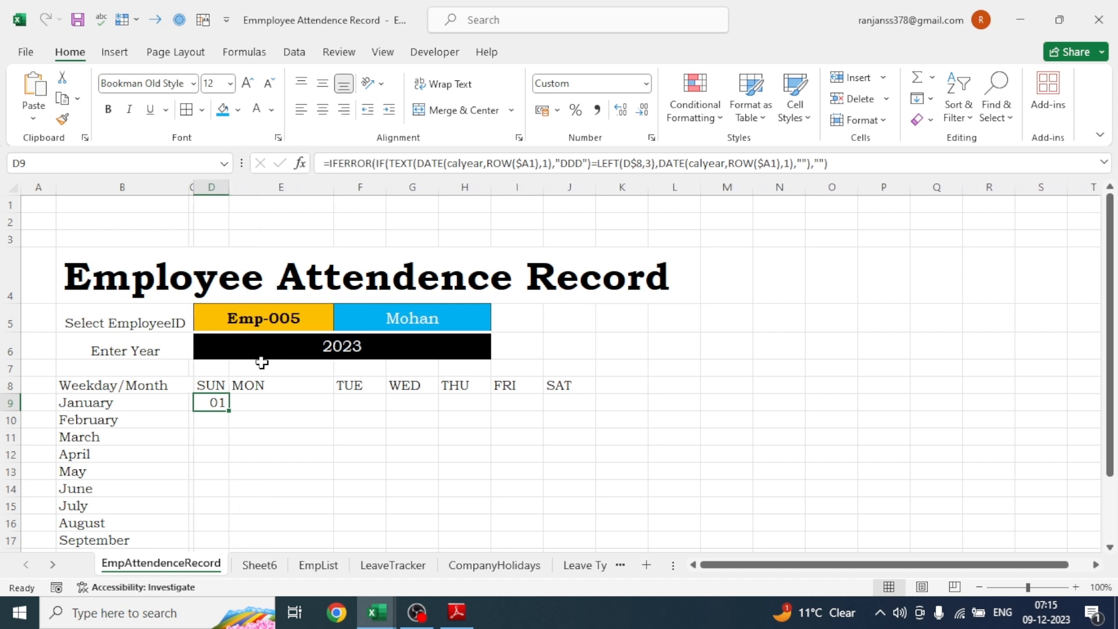
left_click(322, 111)
Paste D9's IFERROR day formula into E9 under MON, where it shows 44927
left_click(296, 460)
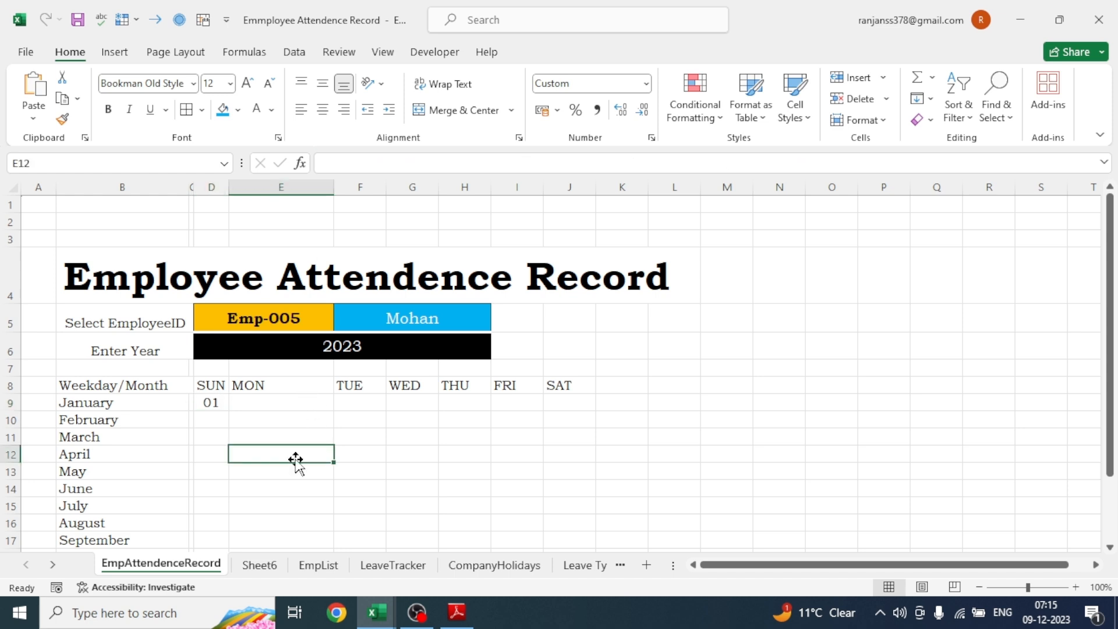
left_click(266, 403)
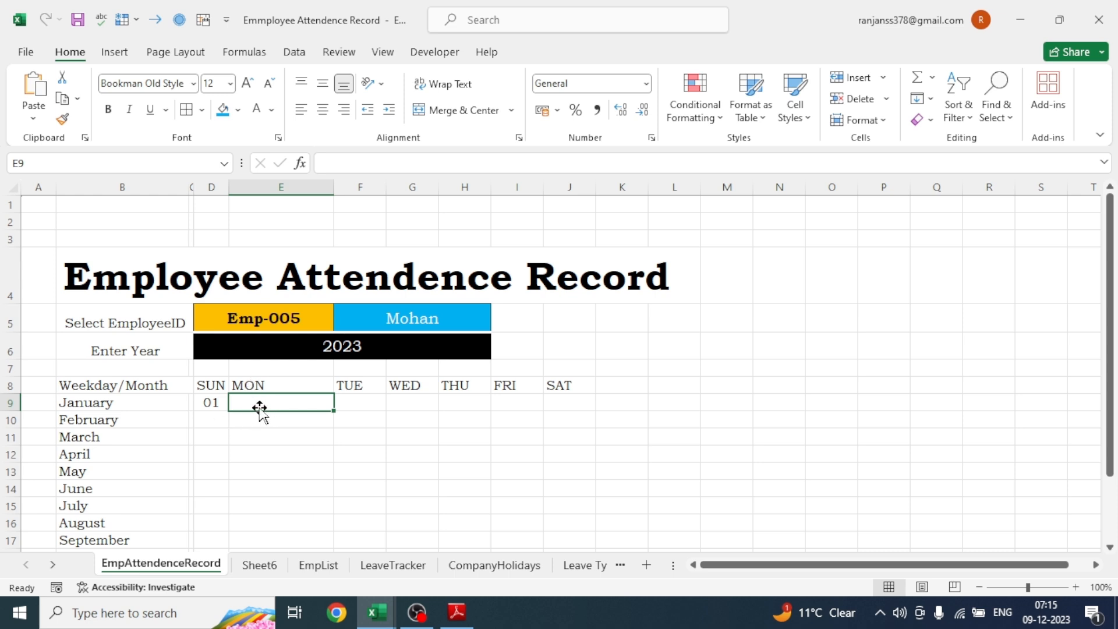
left_click(211, 406)
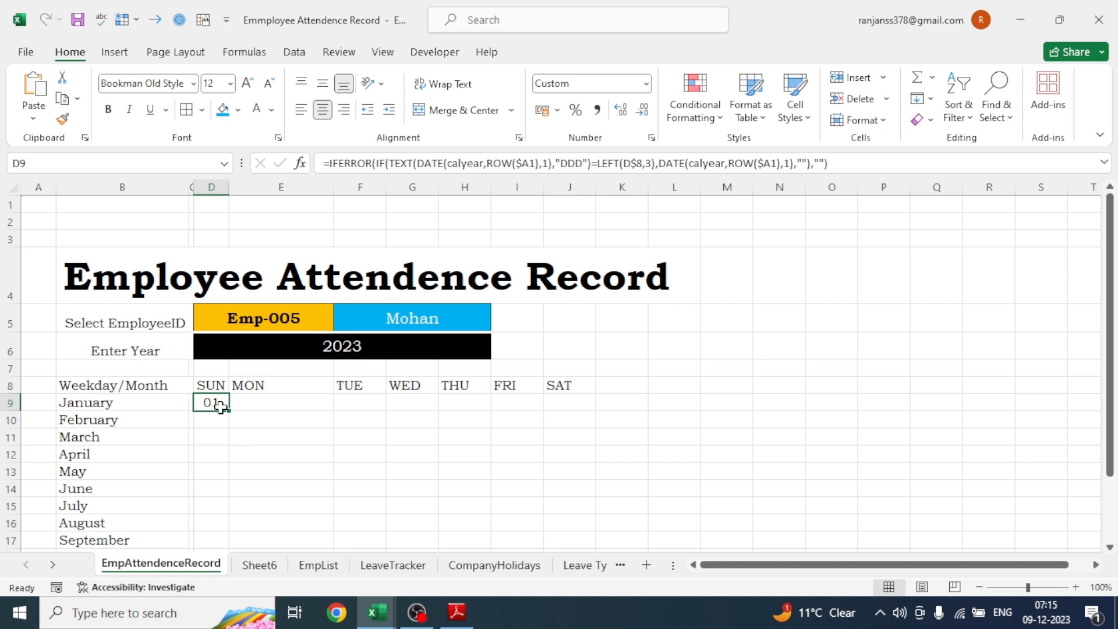
left_click_drag(840, 156, 316, 160)
key("ctrl+c")
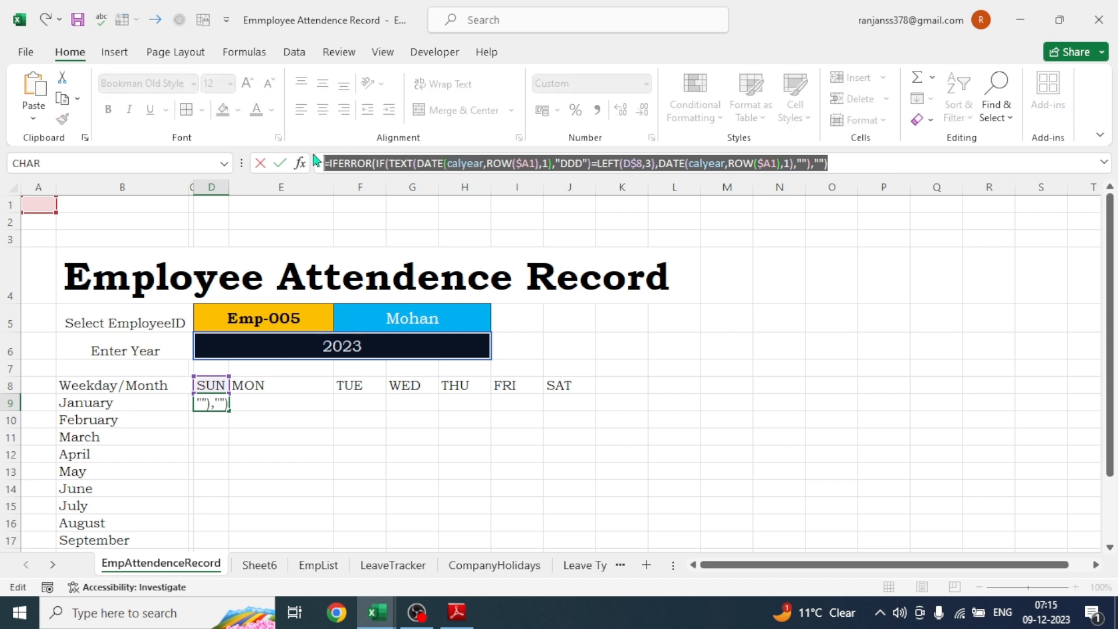
left_click(845, 163)
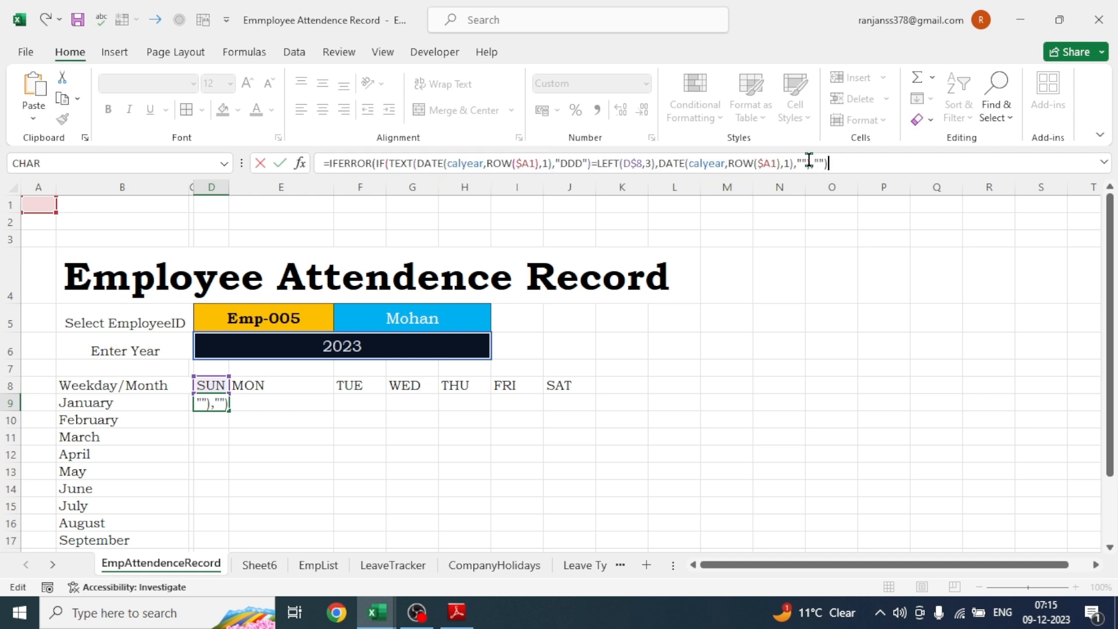
key("Return")
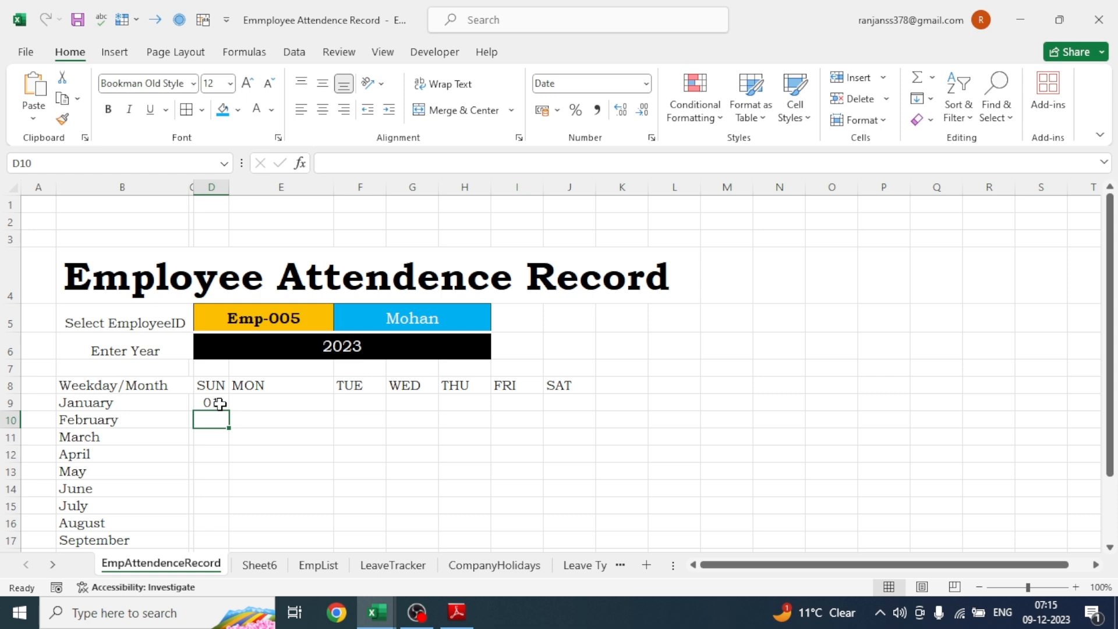
left_click(263, 404)
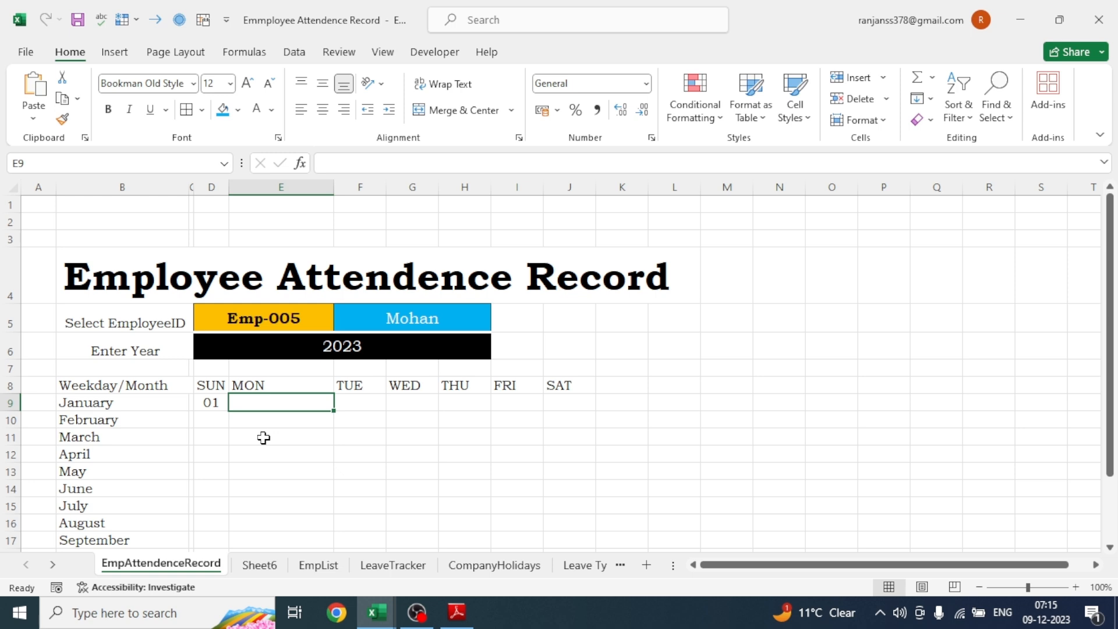
key("ctrl+v")
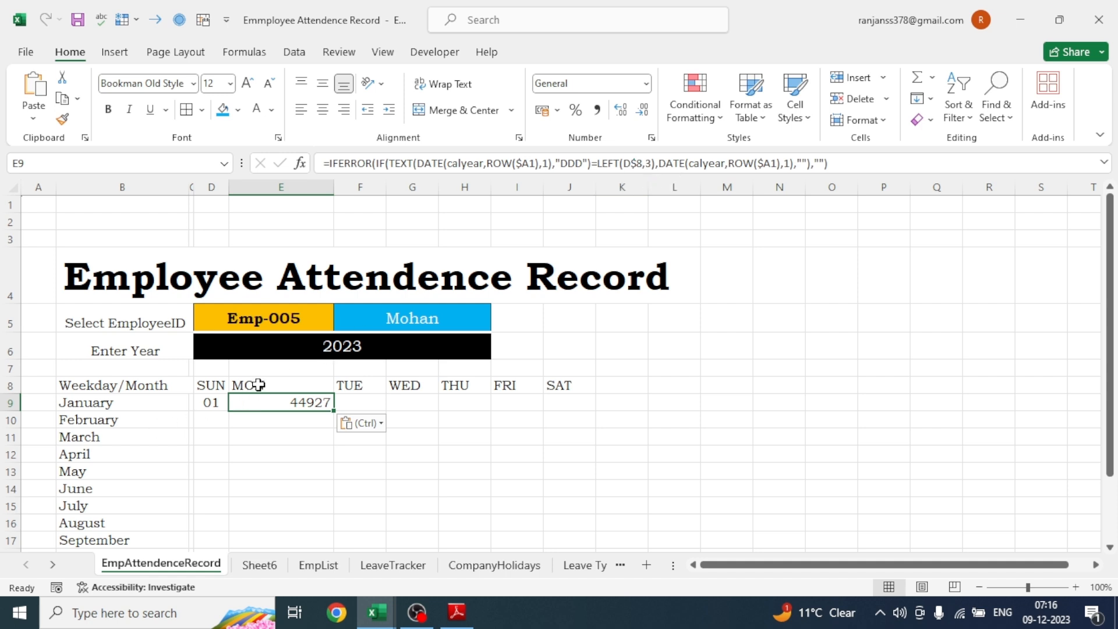
Change E9's header reference from LEFT(D$8,3) to LEFT(E$8,3)
left_click(629, 165)
key("BackSpace")
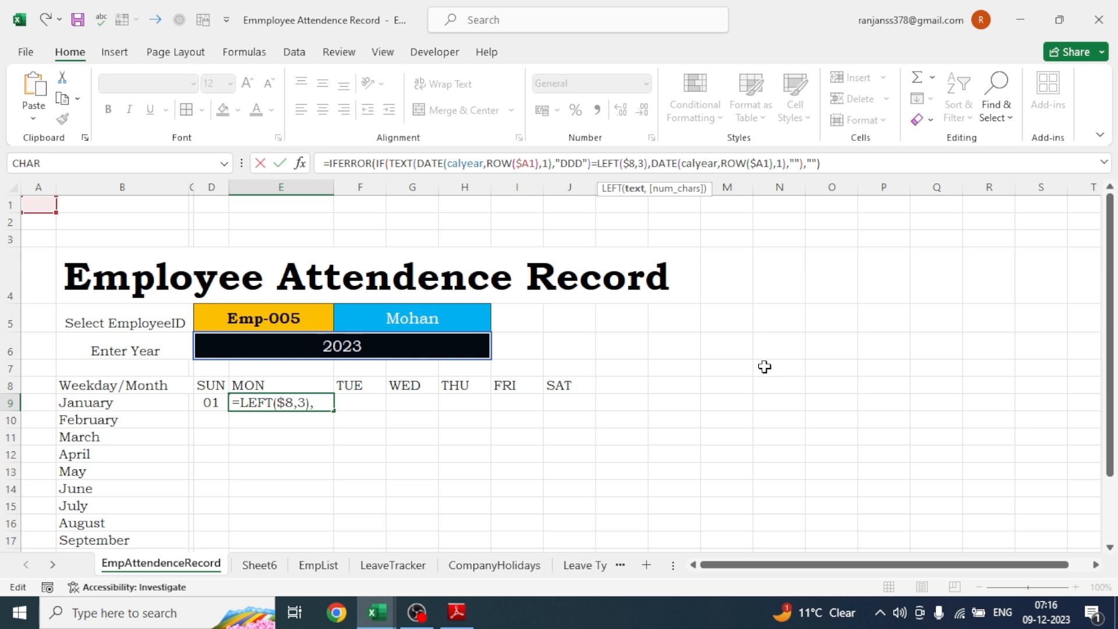
type("E")
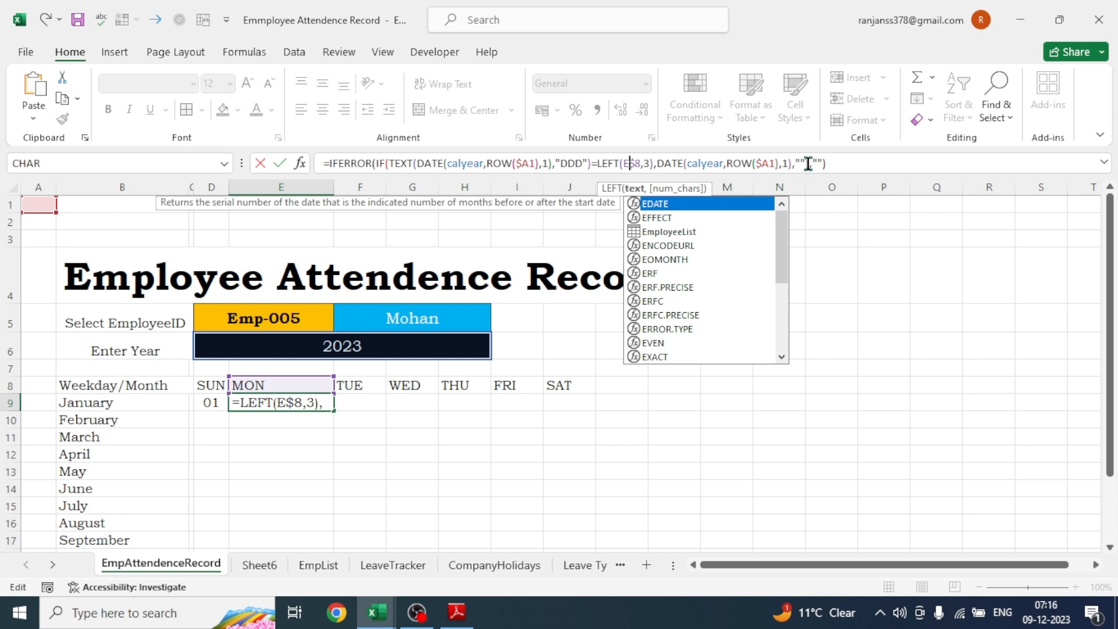
Replace E9's empty-text fallback with IF(D9>0,D9+1,"") so it shows 44928
left_click(807, 164)
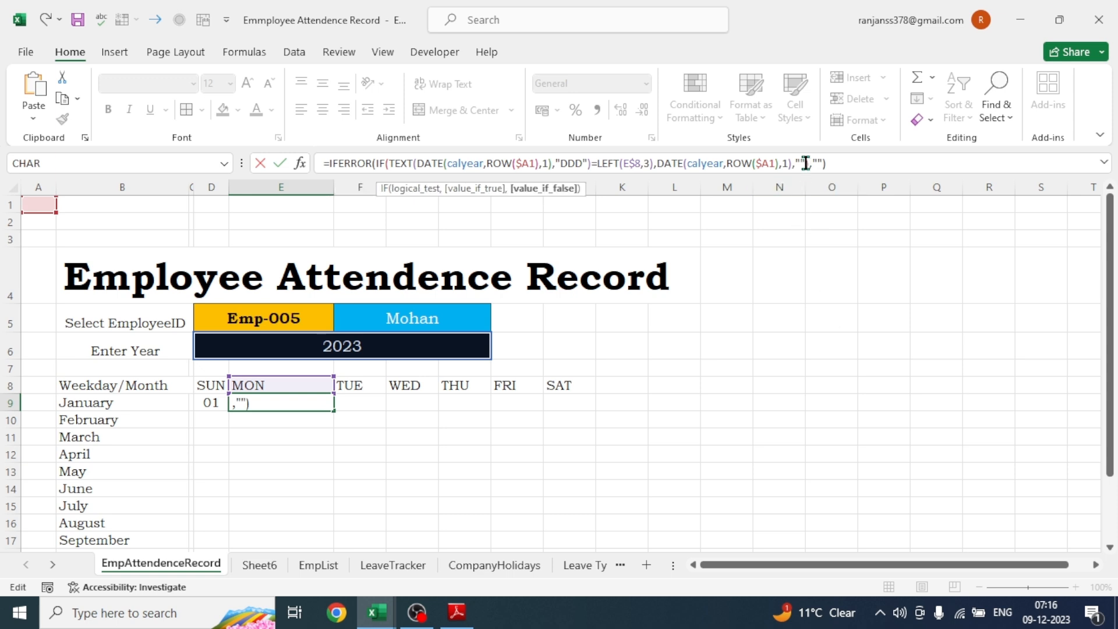
type(")")
key("BackSpace")
key("BackSpace")
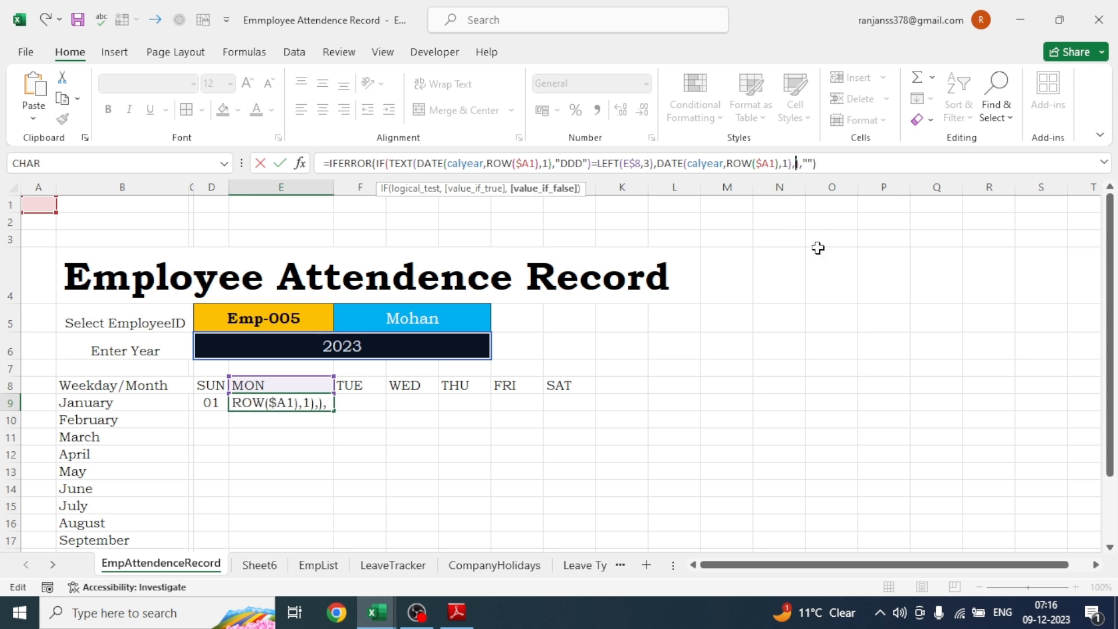
type("IF")
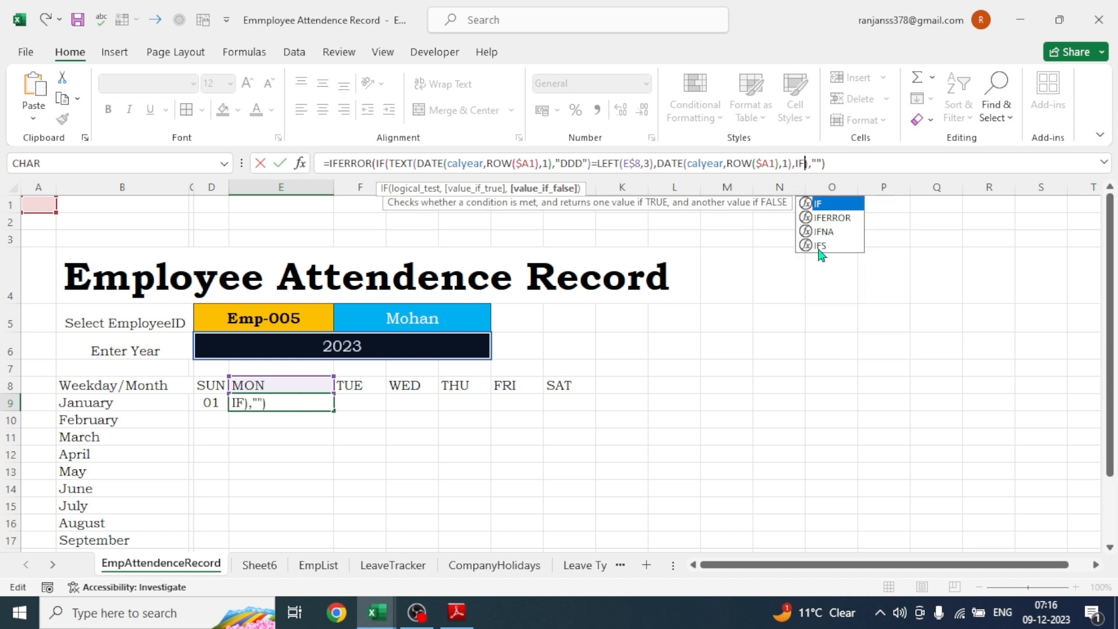
type("(")
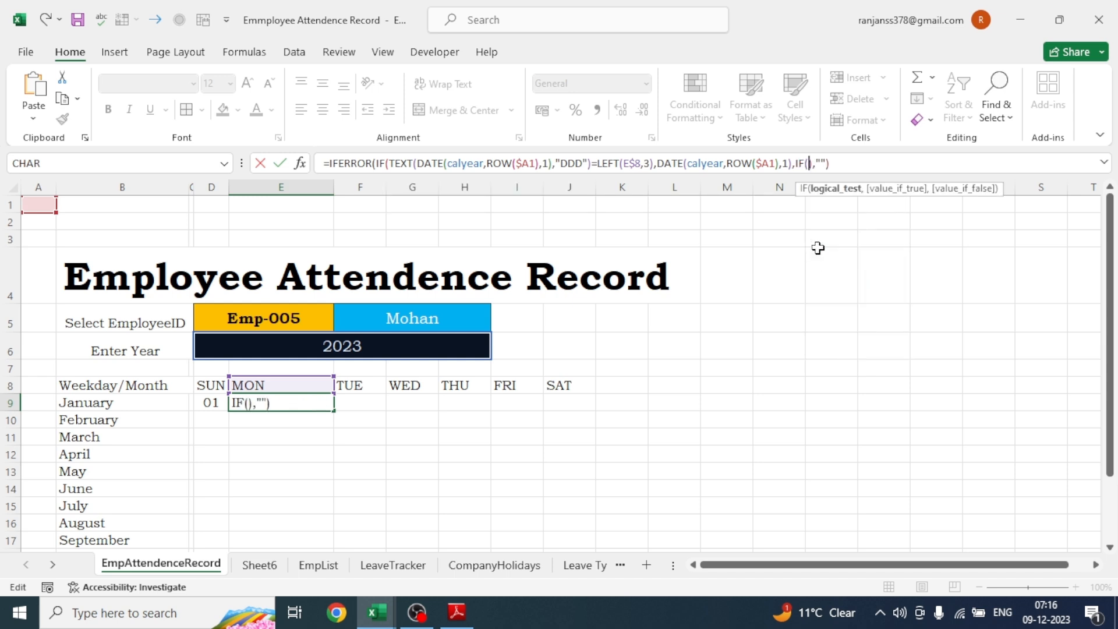
left_click(210, 403)
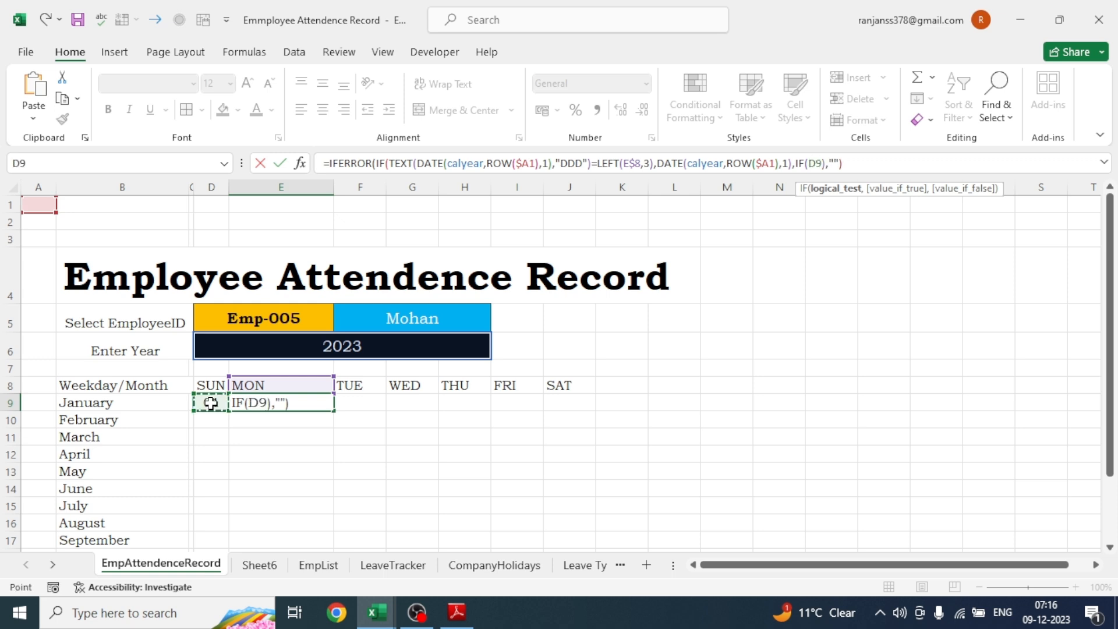
type("0,")
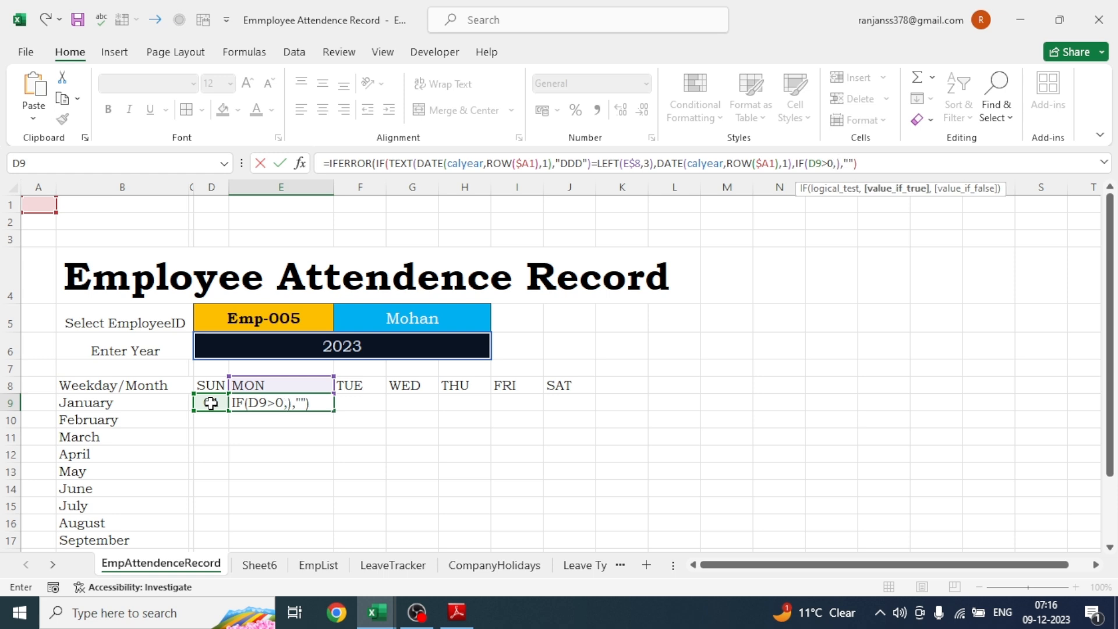
left_click(210, 403)
type("+1,\"\"")
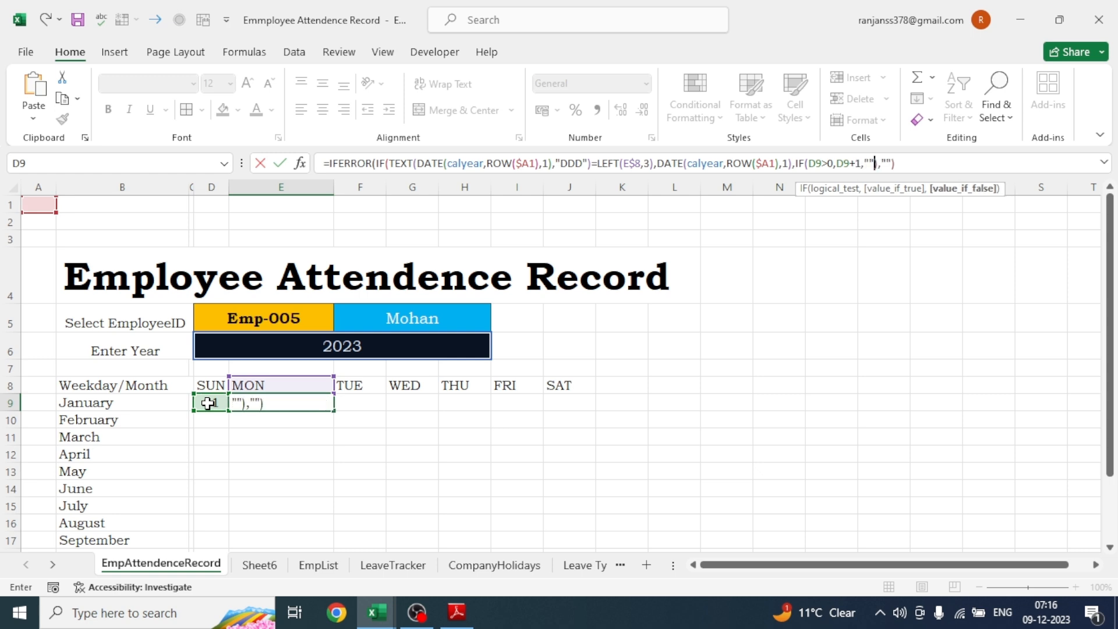
type(")")
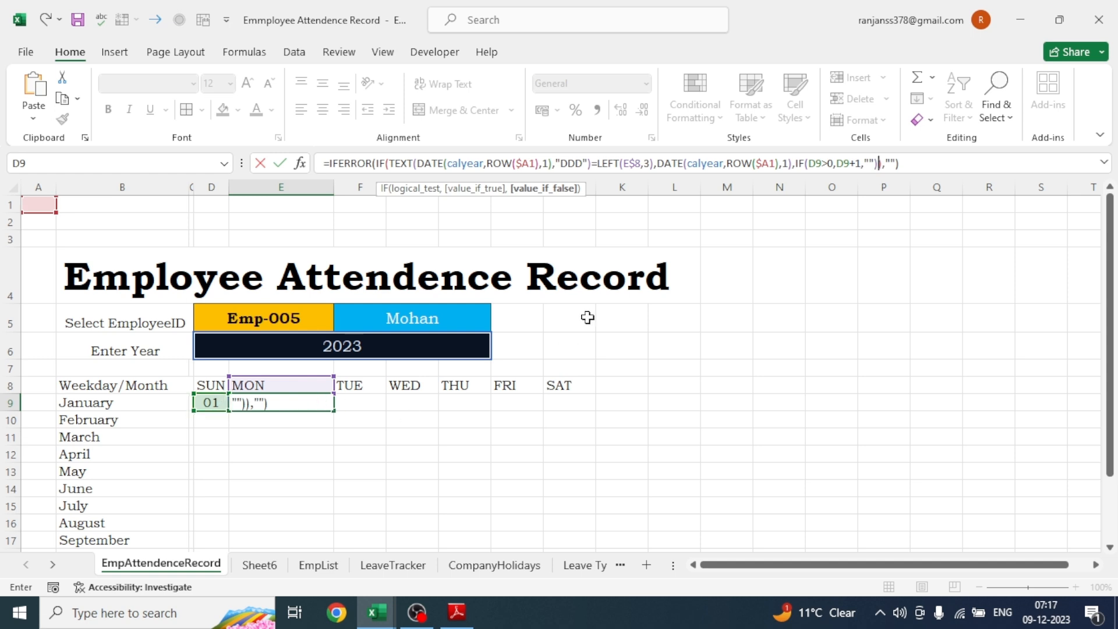
left_click(920, 162)
key("Return")
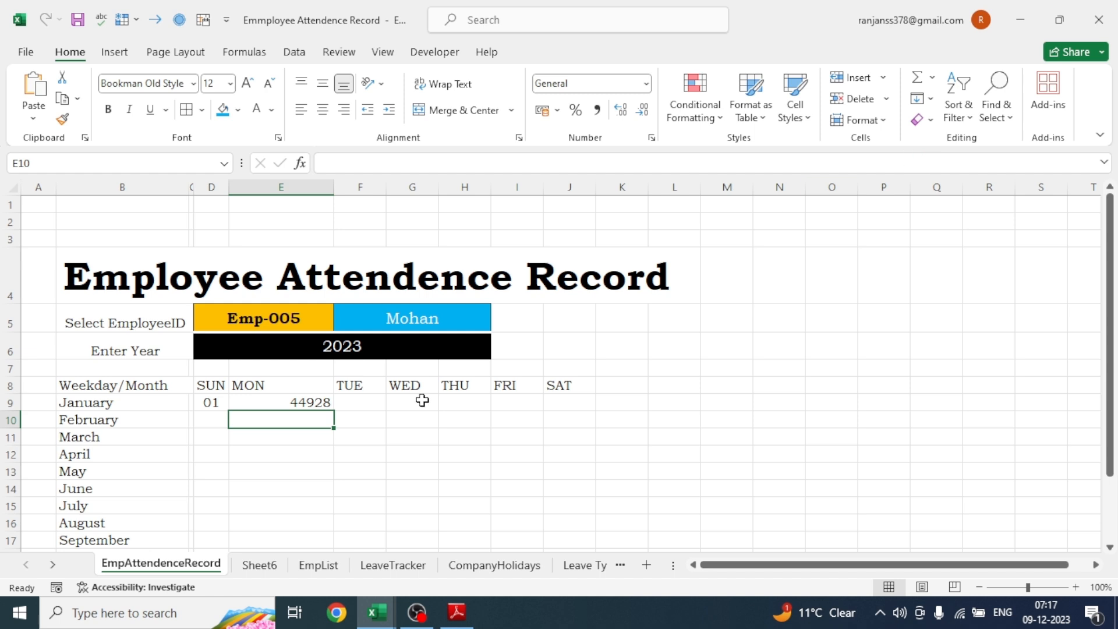
Copy D9's two-digit day format onto E9 with Format Painter
left_click(272, 403)
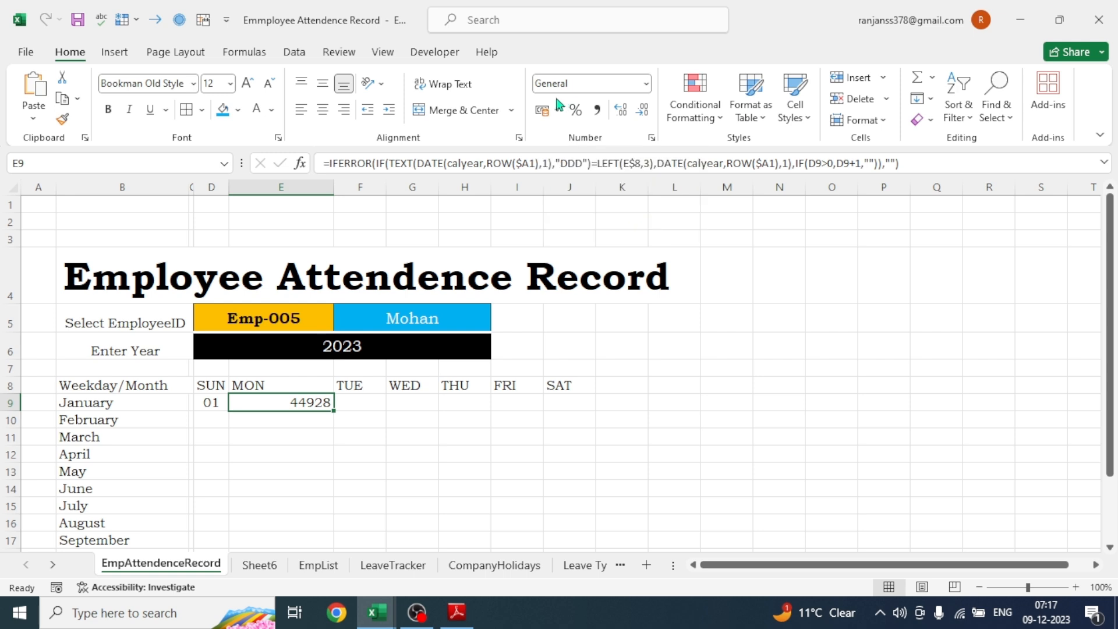
left_click(210, 408)
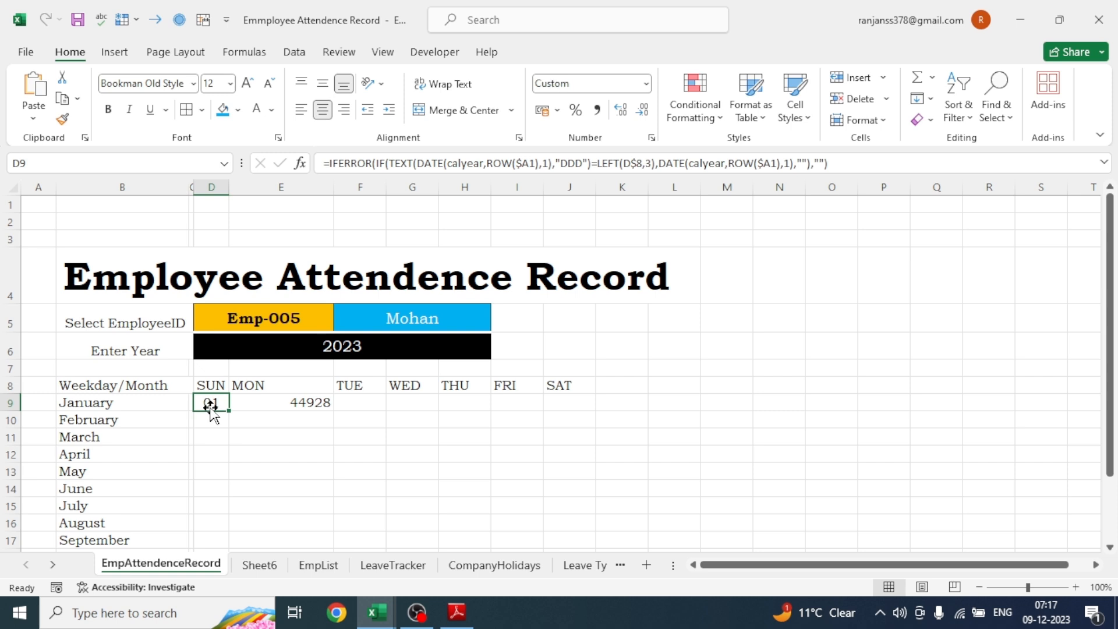
left_click(63, 118)
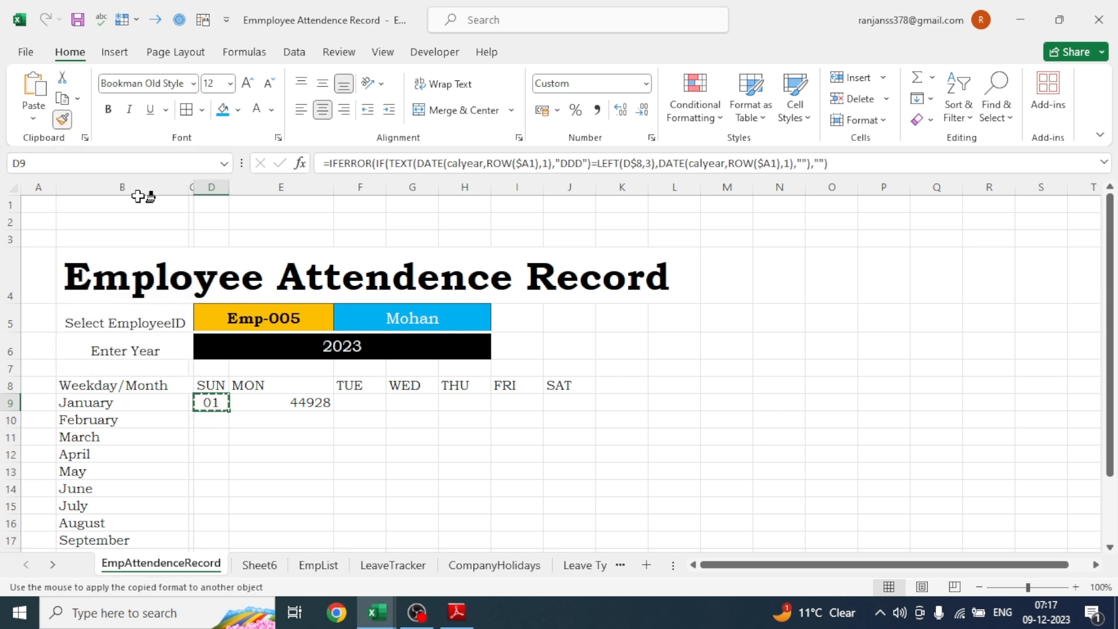
left_click(282, 404)
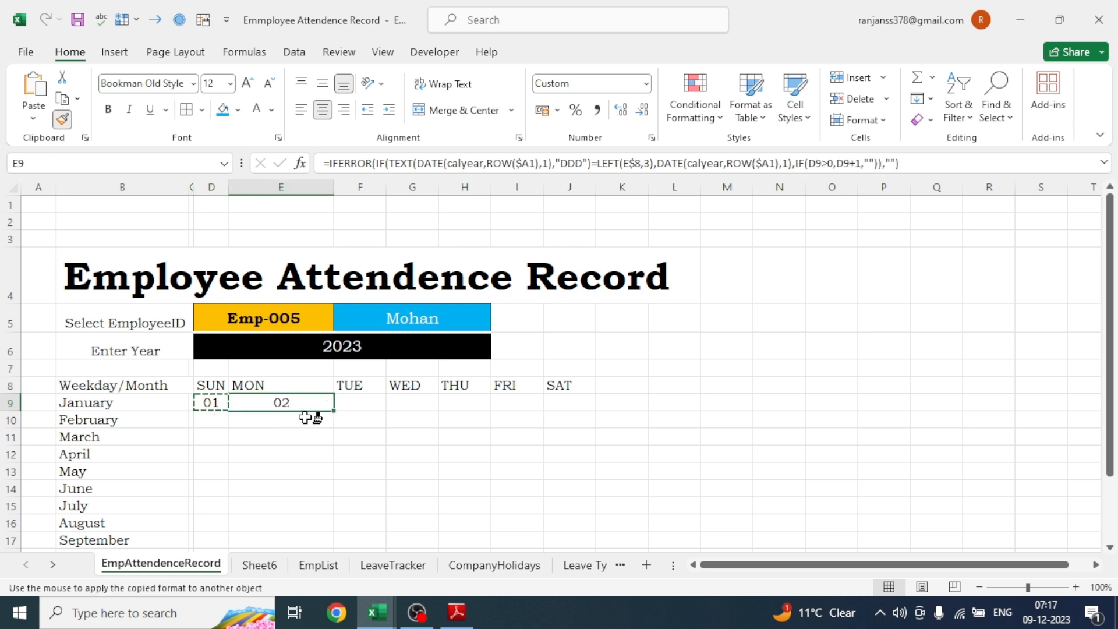
Narrow column E to match the day columns while keeping 02 visible
left_click_drag(333, 187, 257, 186)
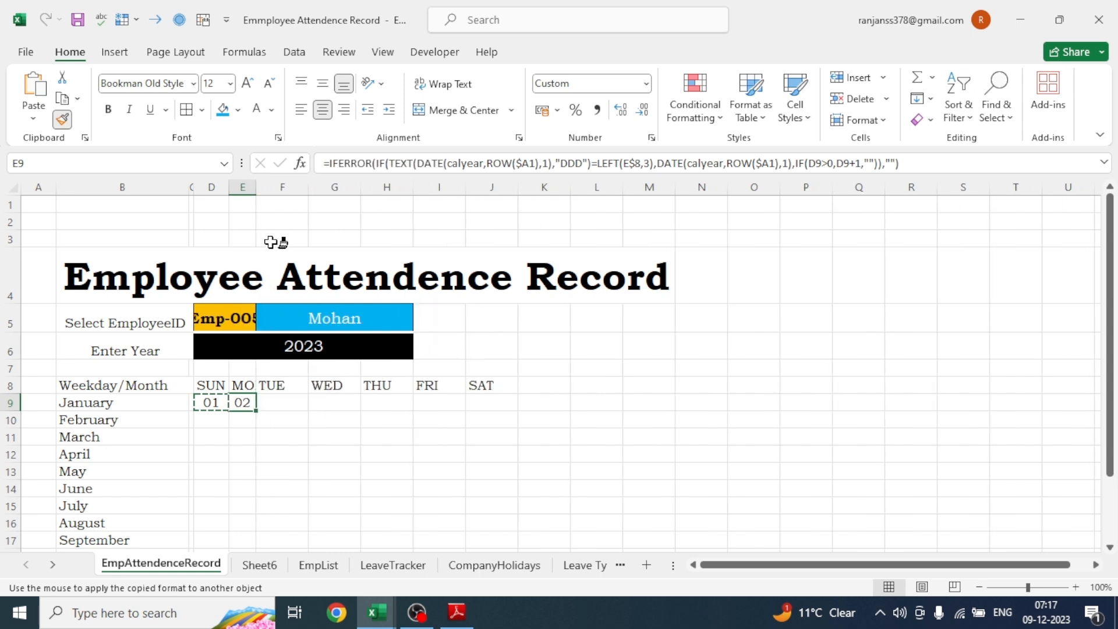
left_click(303, 475)
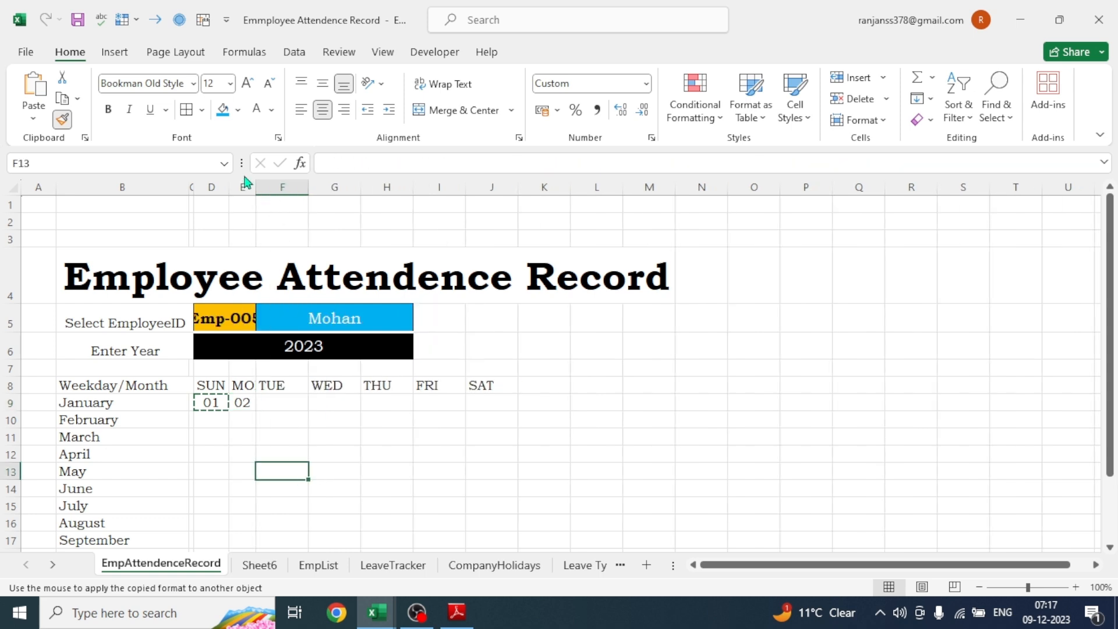
left_click_drag(256, 187, 268, 187)
left_click(328, 453)
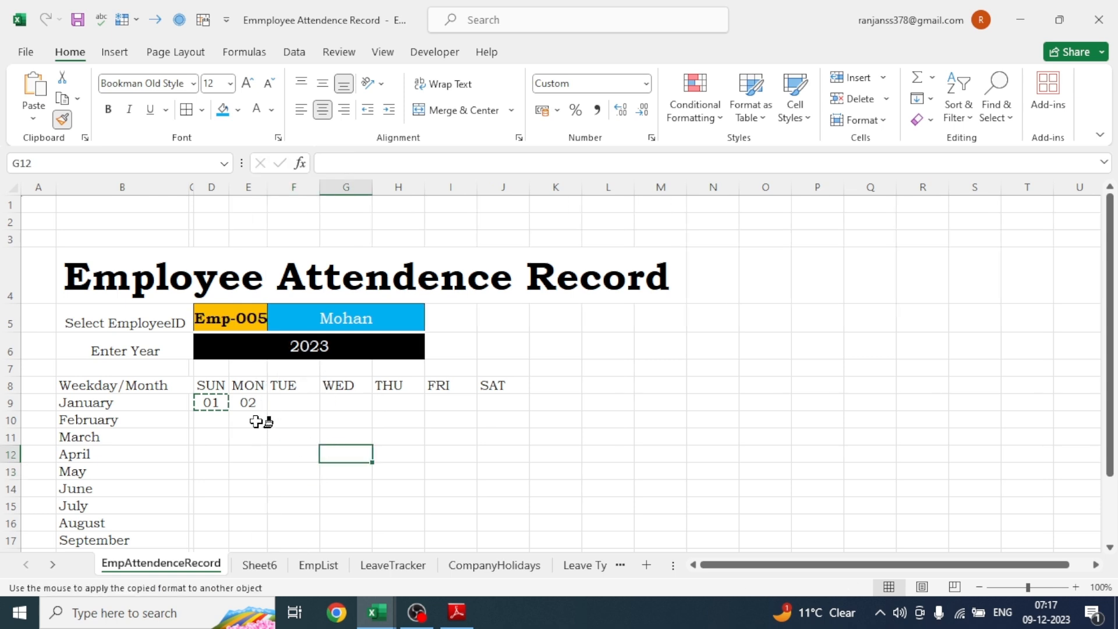
left_click(249, 402)
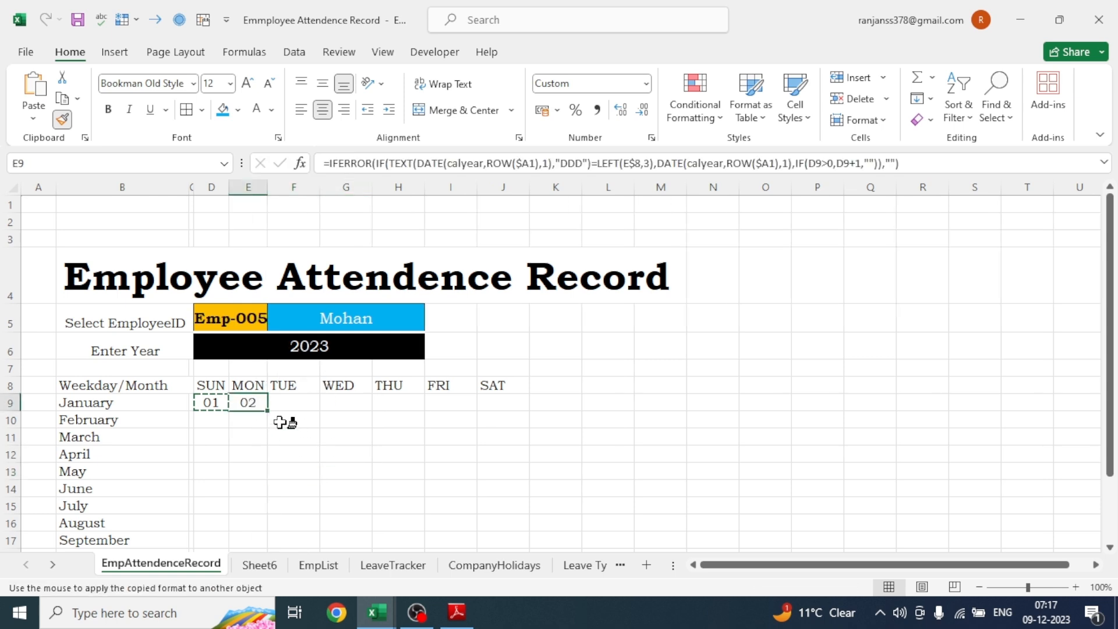
key("Escape")
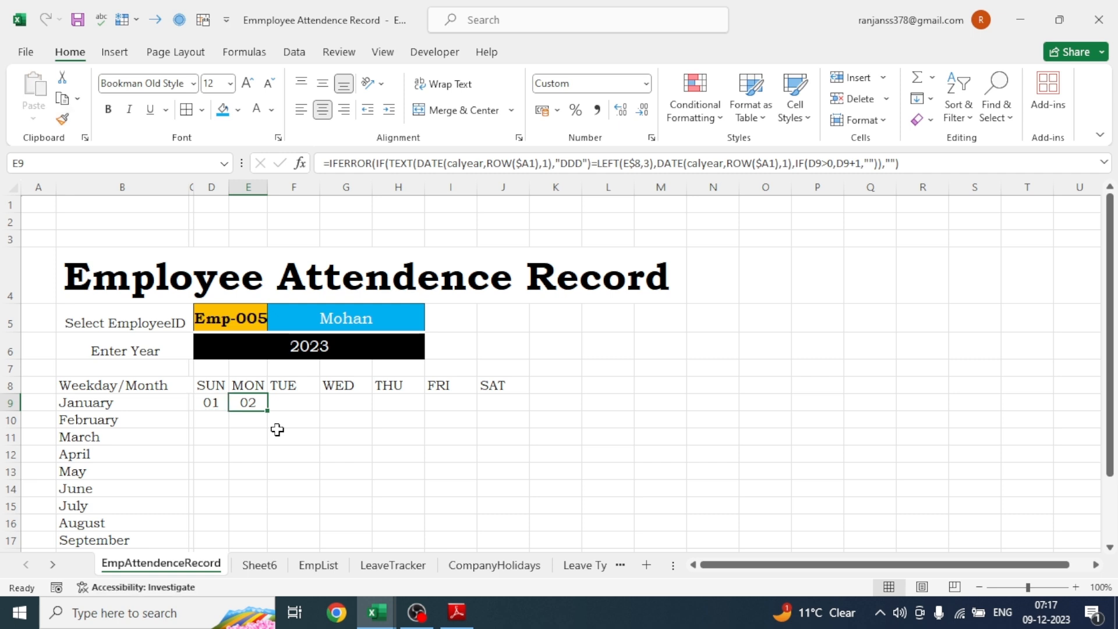
Fill E9's formula across to SAT in J9 and down the D9:J20 grid, January reading 01–07
left_click_drag(268, 411, 506, 413)
left_click(379, 454)
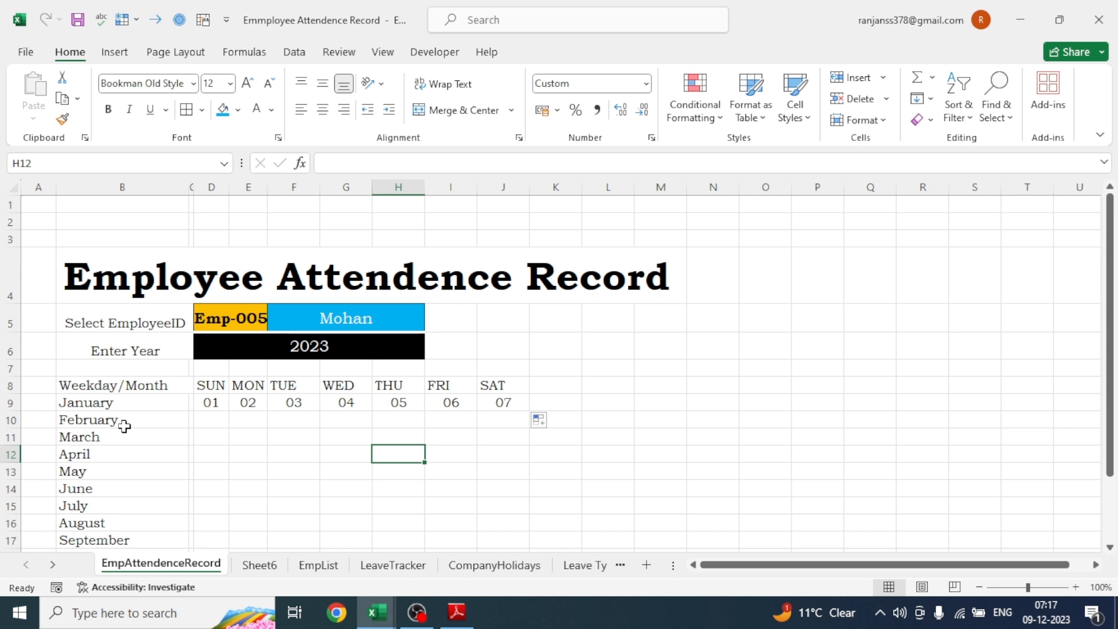
left_click_drag(1108, 302, 1115, 387)
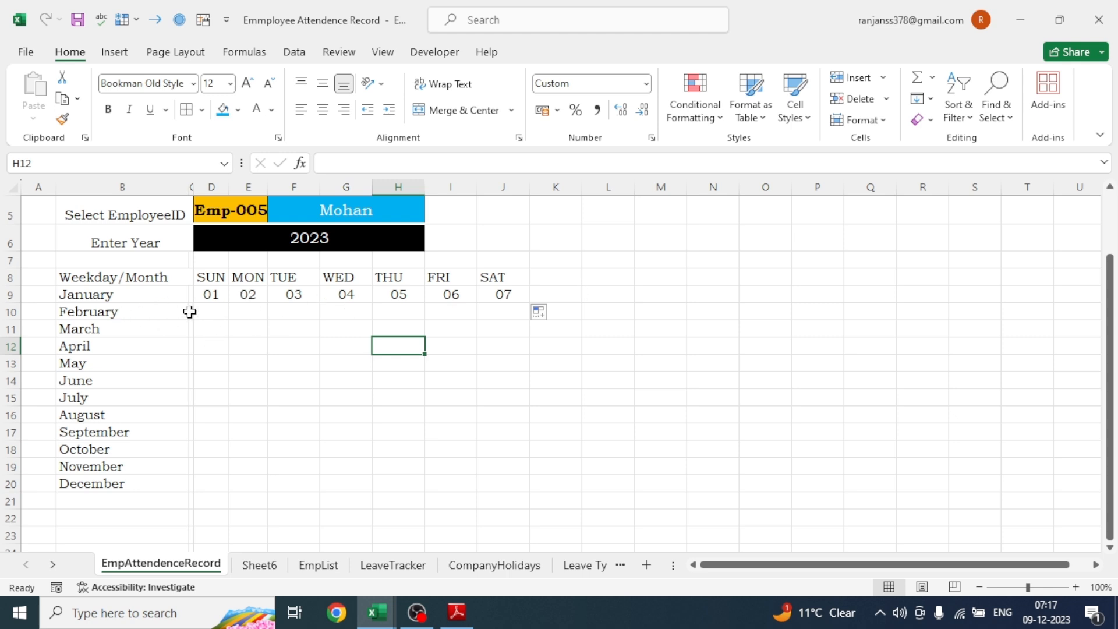
left_click_drag(211, 294, 523, 487)
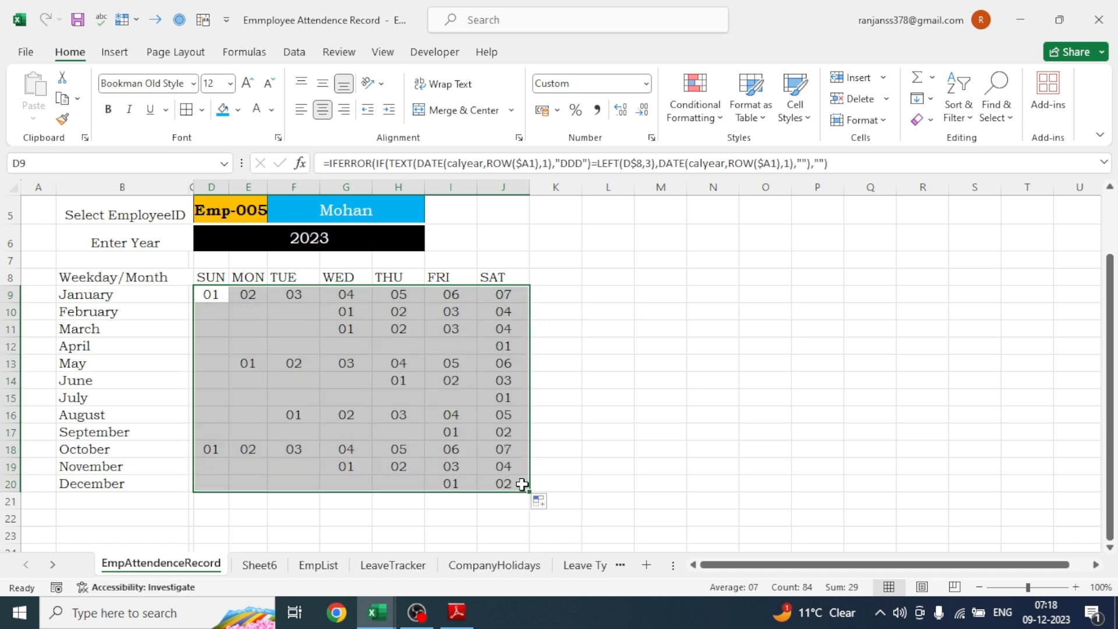
left_click(649, 431)
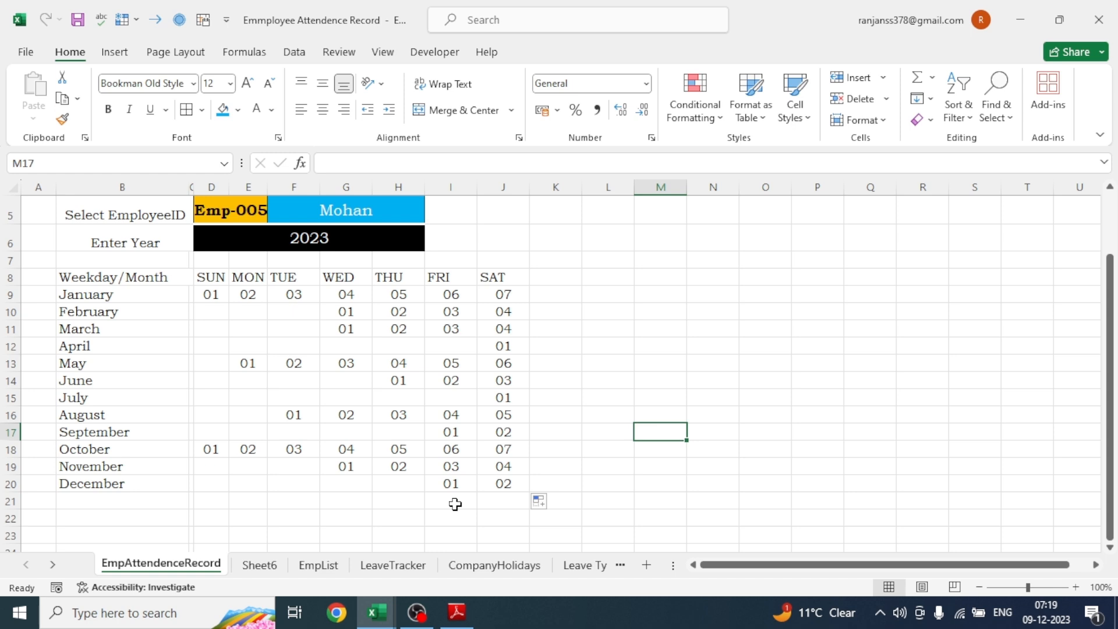
AutoFill the weekday headers past SAT in J8 so K8 reads SUN
left_click(501, 280)
left_click_drag(528, 286, 556, 286)
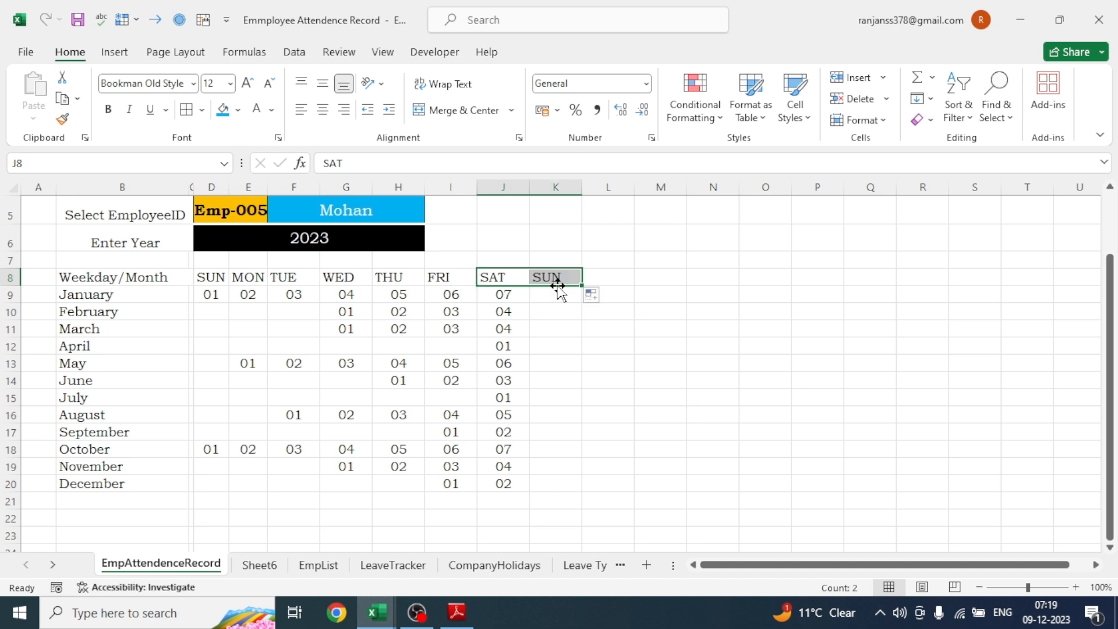
left_click(643, 290)
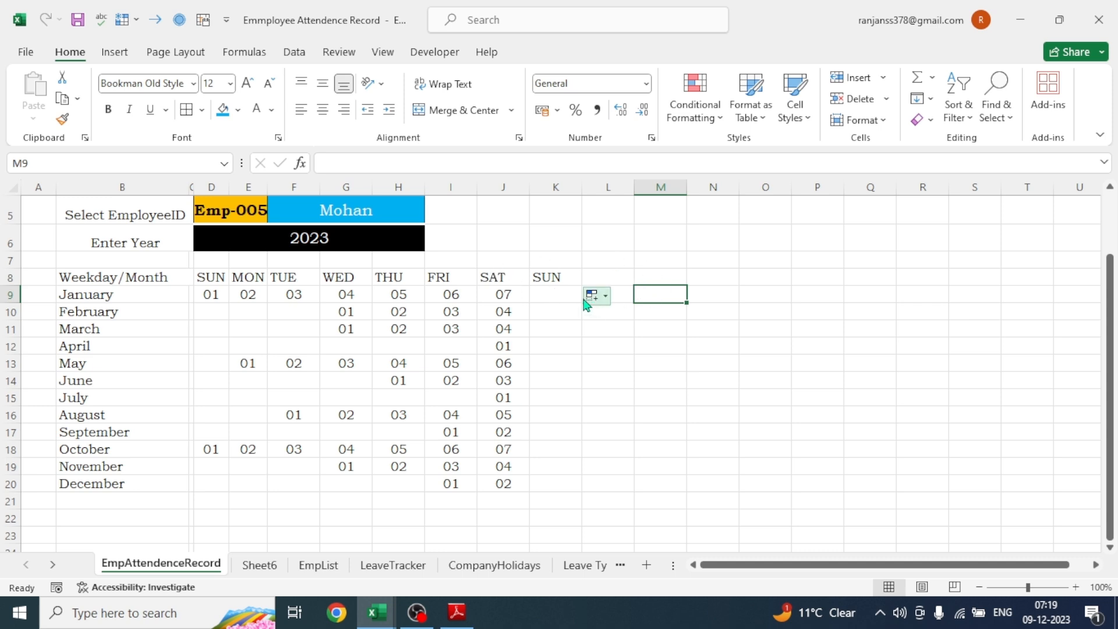
left_click(547, 300)
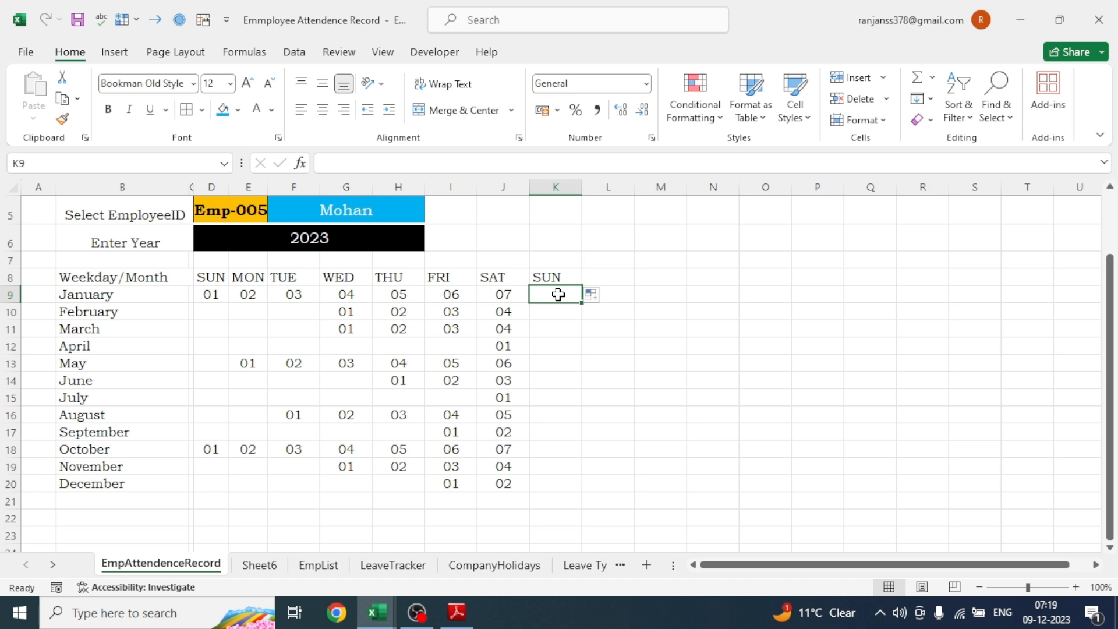
In K9 enter =IF(AND(J9>0,J9<EOMONTH($J9,0)),J9+1,"") so Sunday shows 08
type("=IF(AND(")
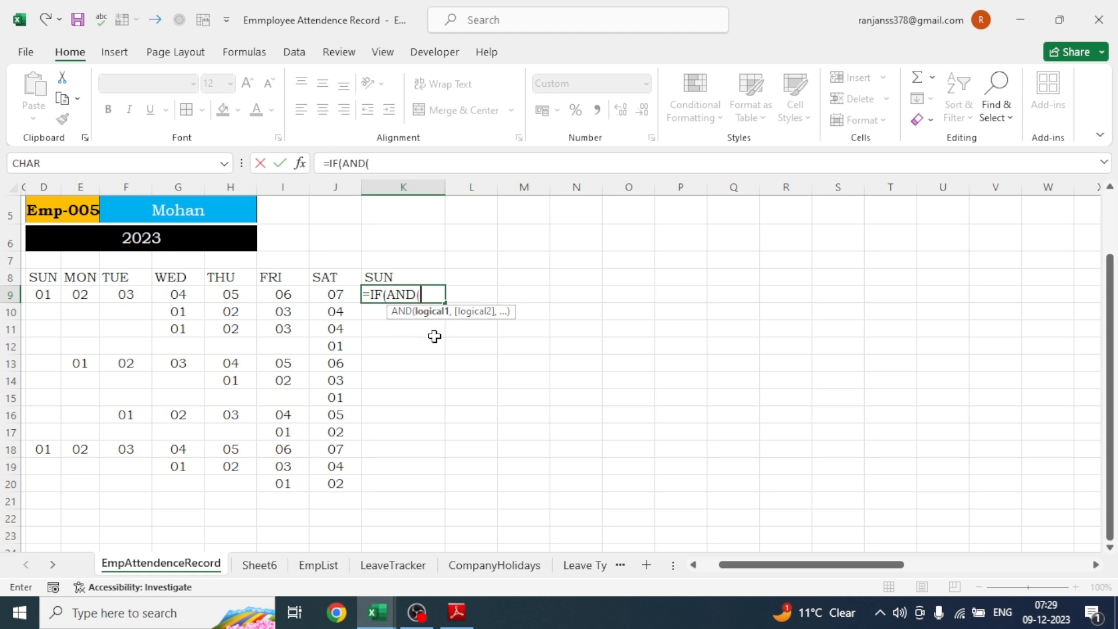
left_click(336, 294)
type(">")
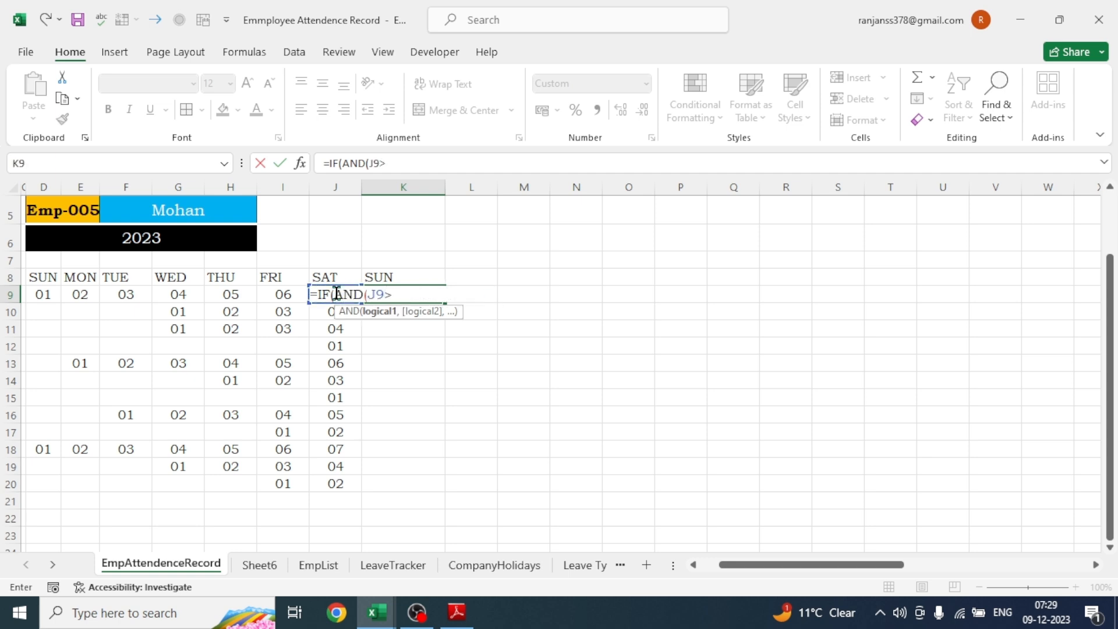
type("0,")
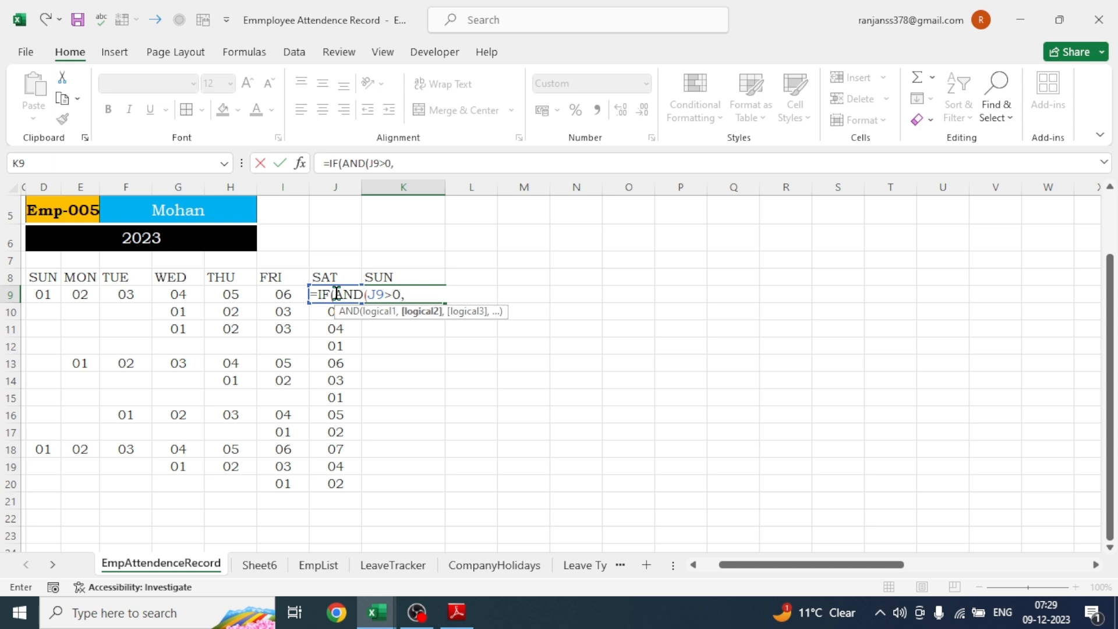
type("J9<EOM")
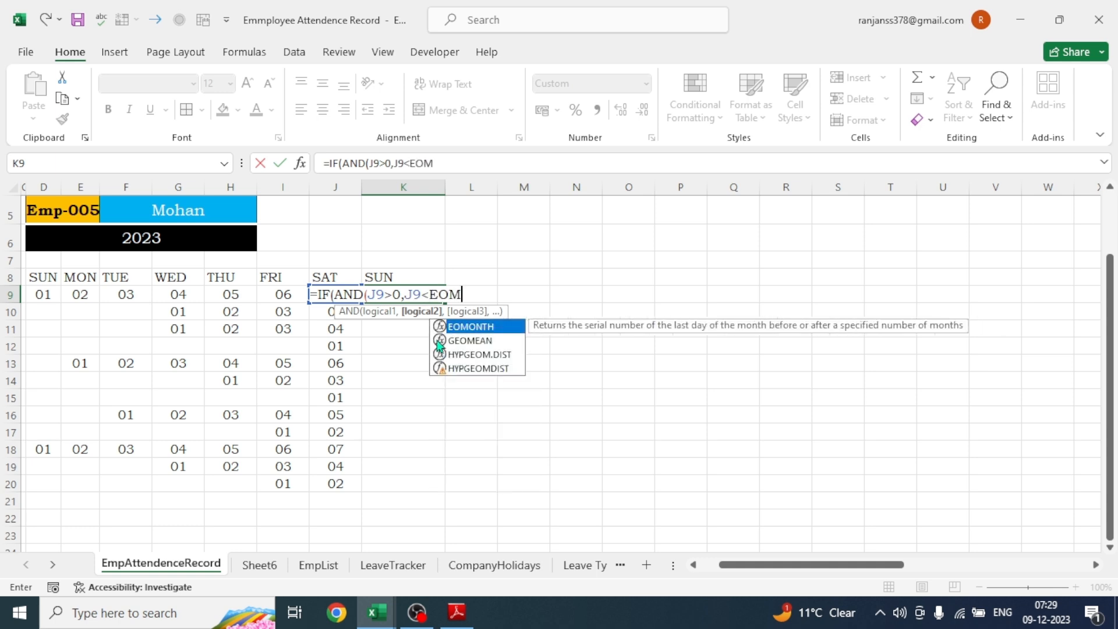
key("Tab")
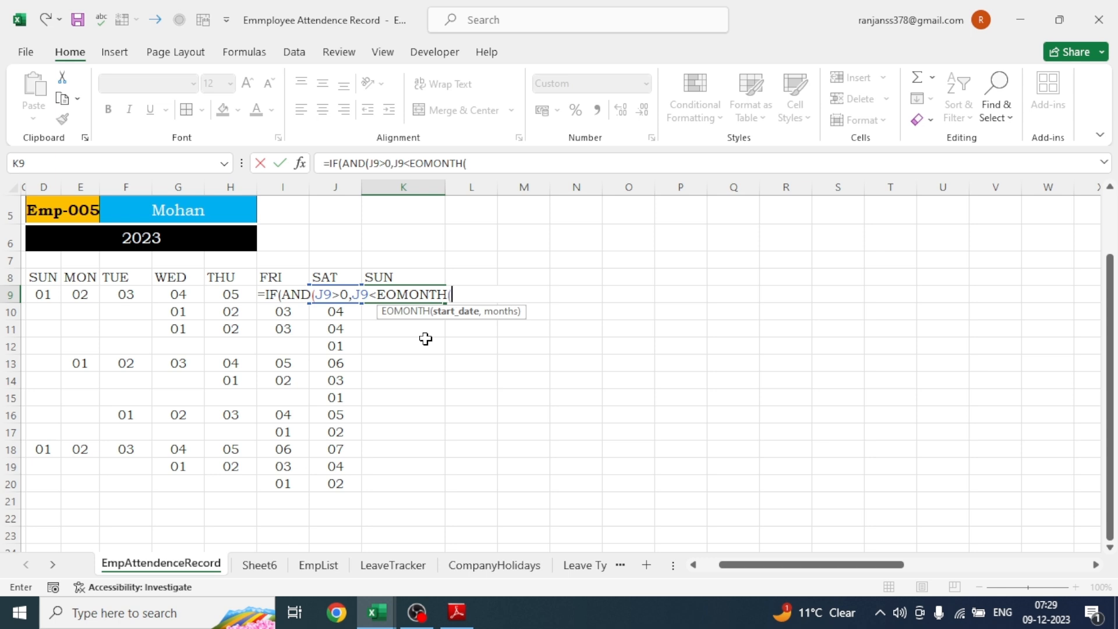
type("$J9,")
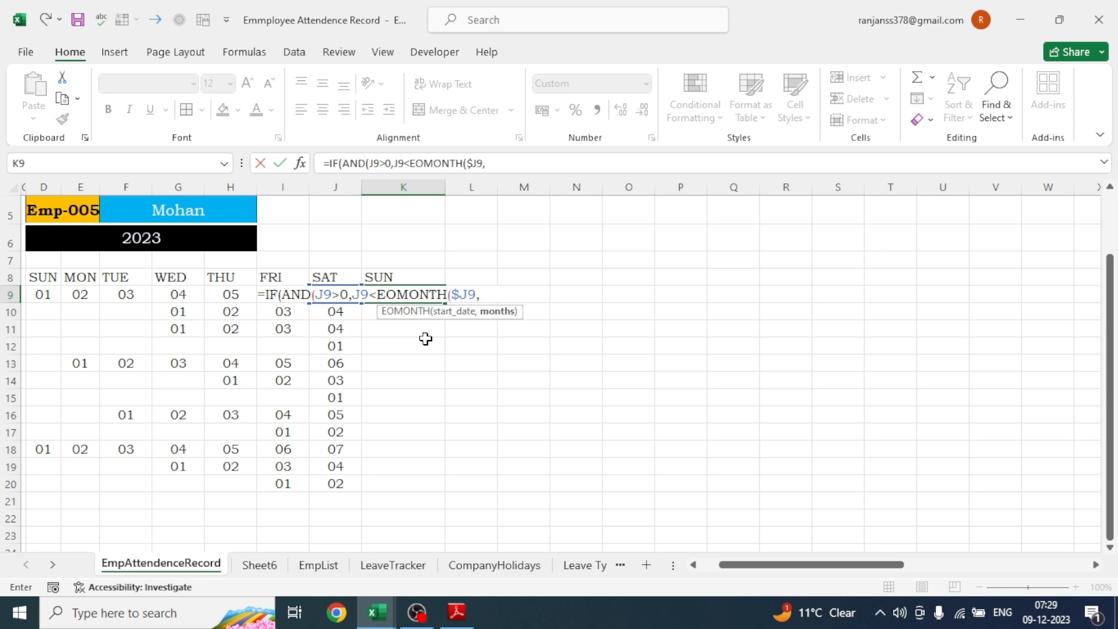
type("0)")
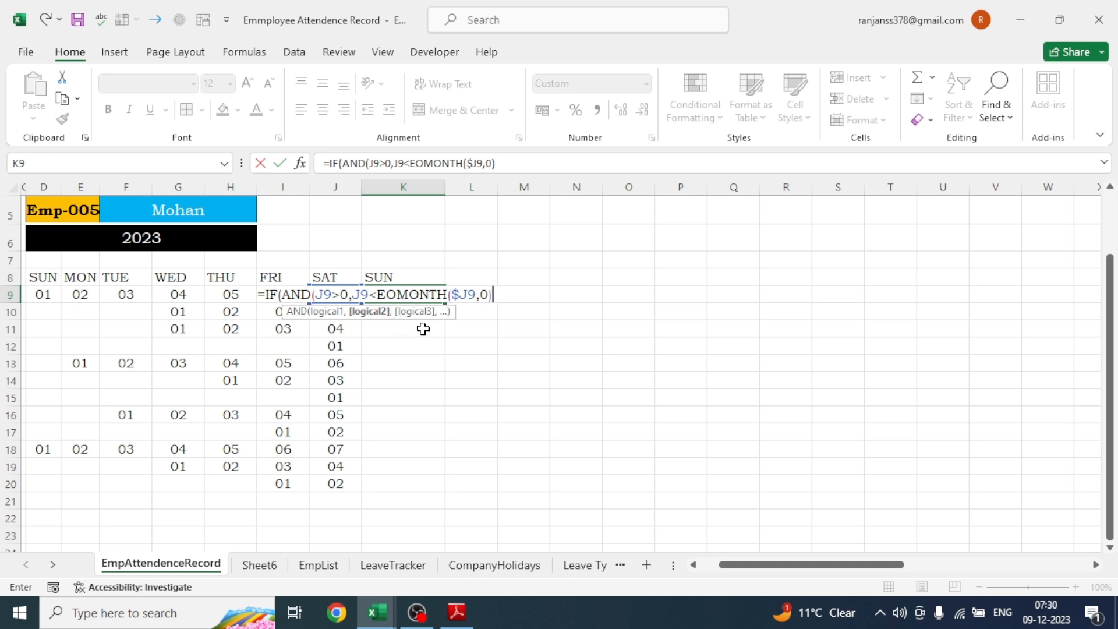
type(")")
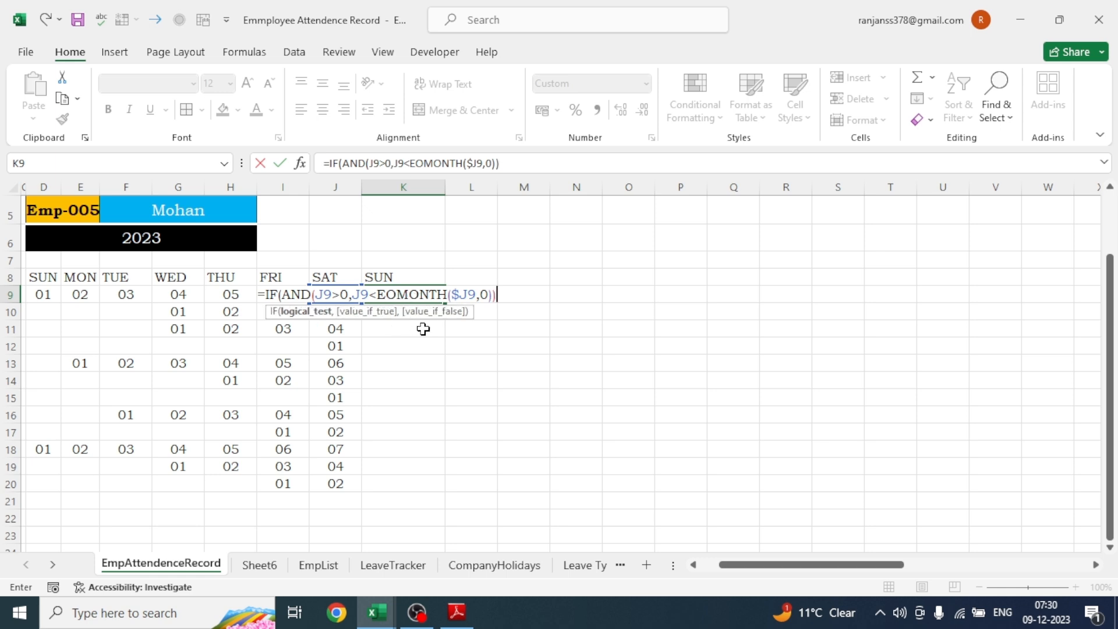
type(",J9+1")
type(",")
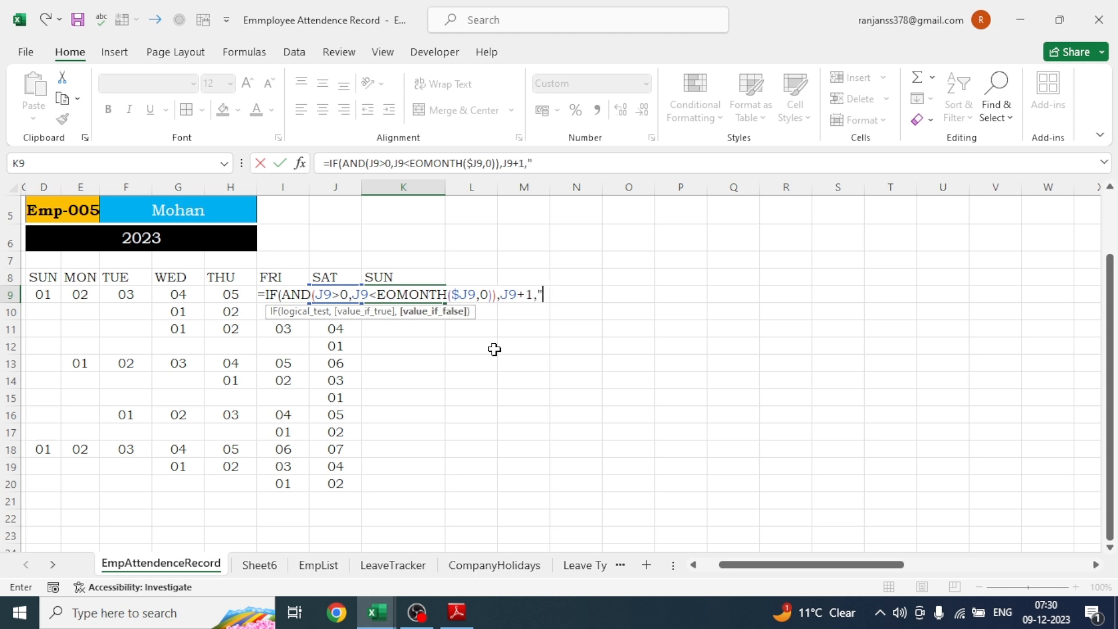
type("\"\")")
key("Return")
key("Up")
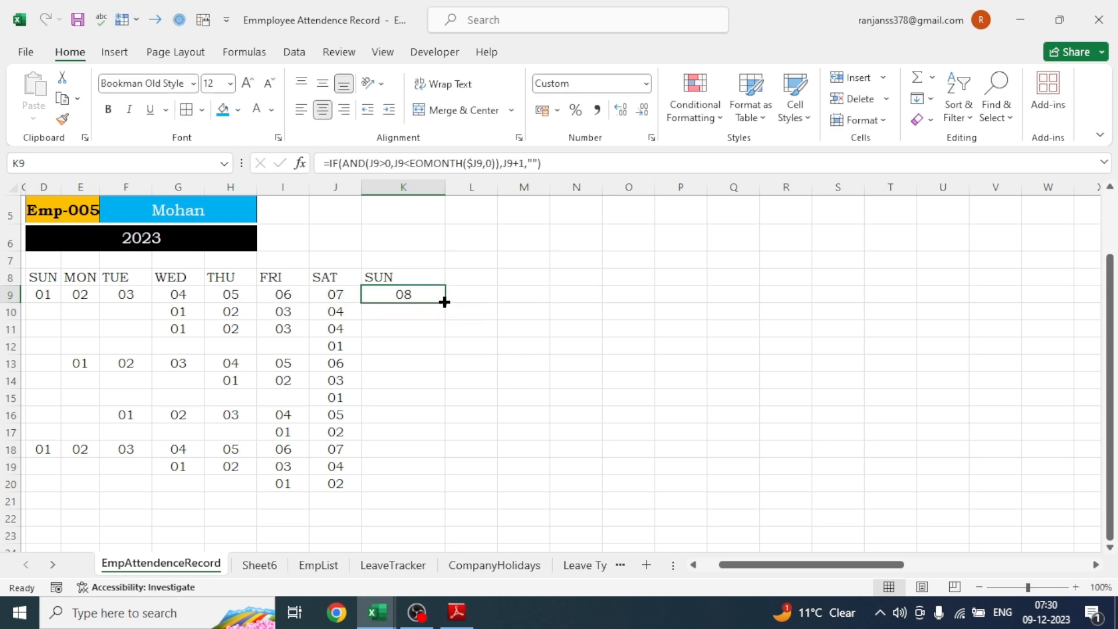
Fill K9's next-date formula down through K20 for every month
left_click_drag(444, 303, 432, 484)
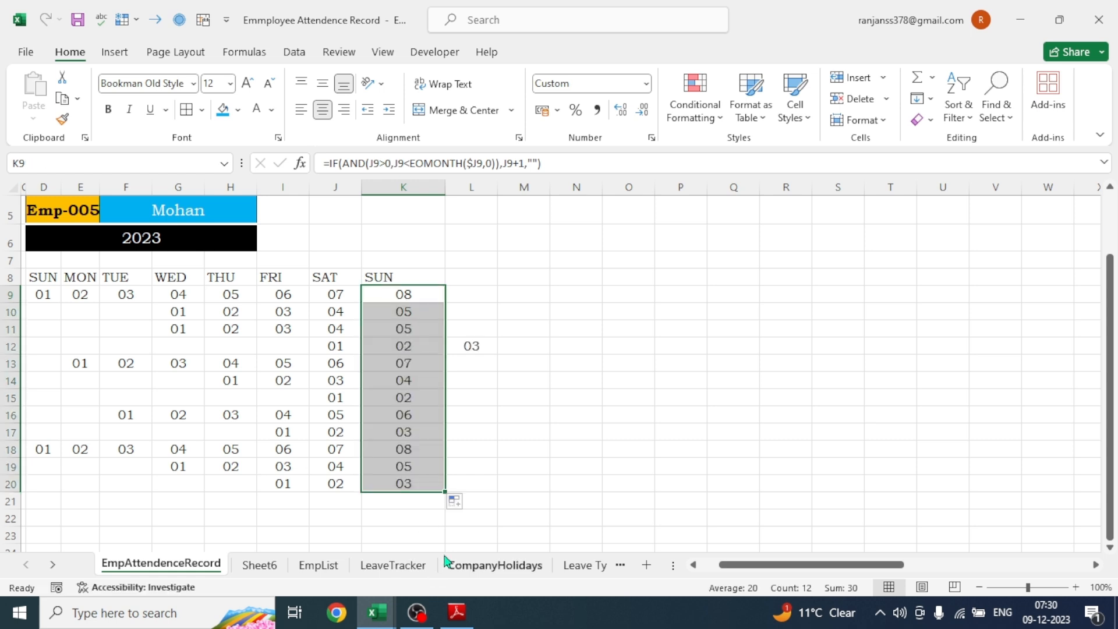
left_click(517, 512)
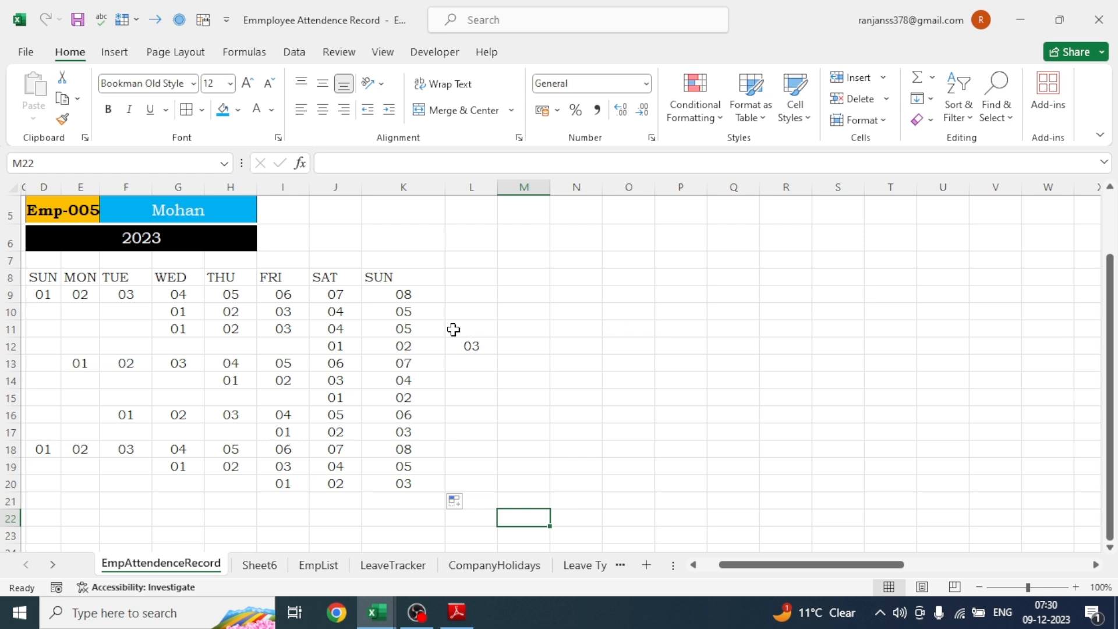
left_click_drag(738, 566, 714, 570)
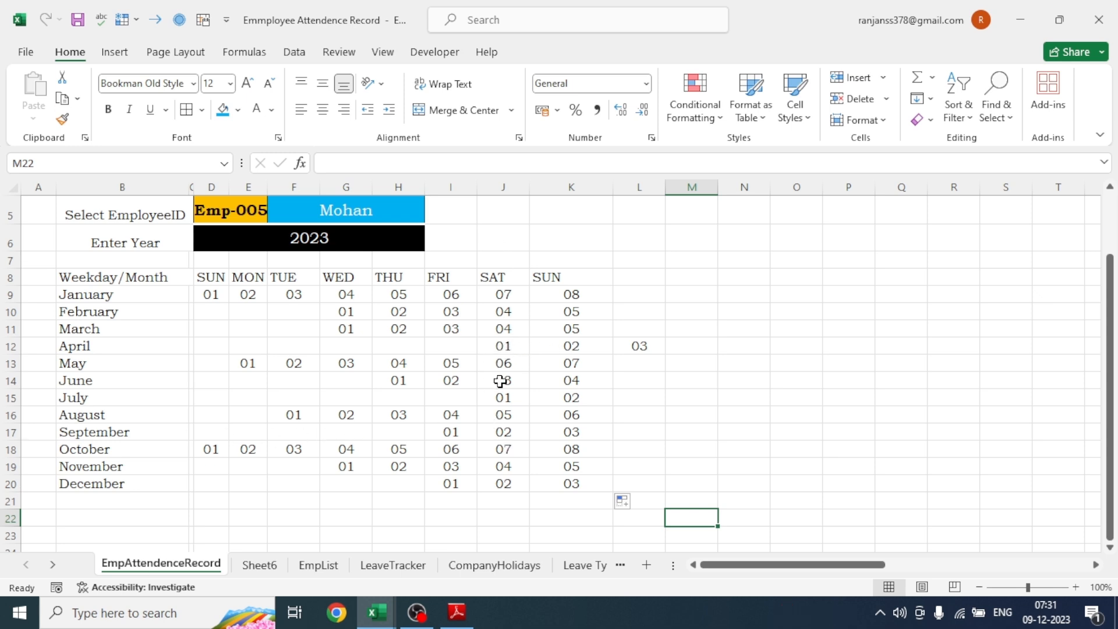
Copy April's K12 formula across row 12 to AN12, counting up to 30
left_click(570, 348)
left_click_drag(613, 354, 1093, 352)
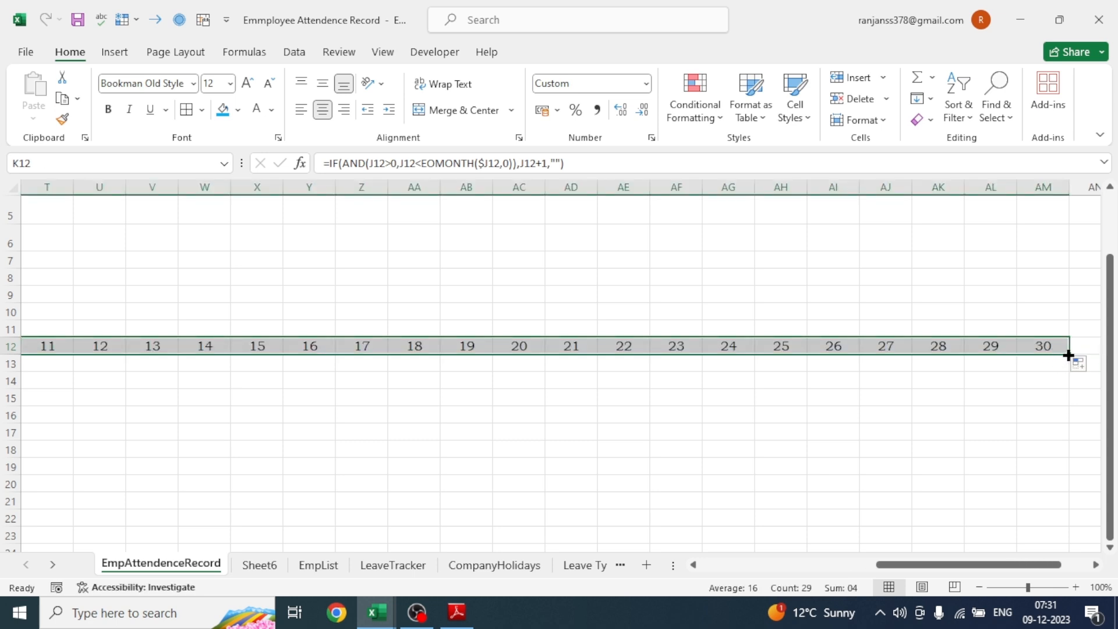
left_click_drag(1069, 355, 977, 347)
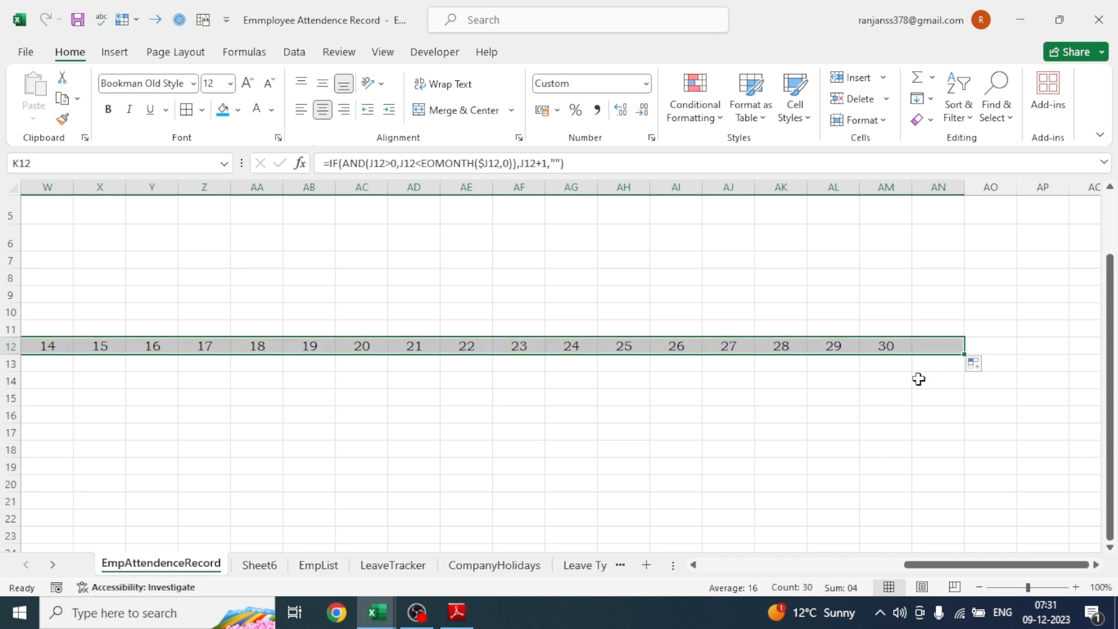
left_click(949, 351)
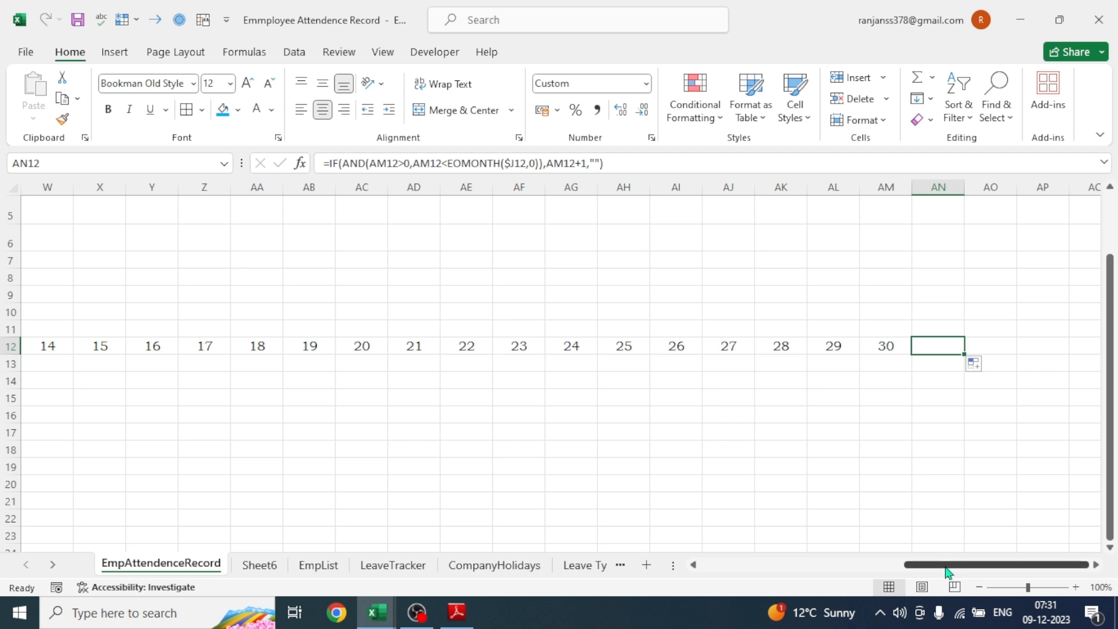
left_click_drag(947, 565, 704, 562)
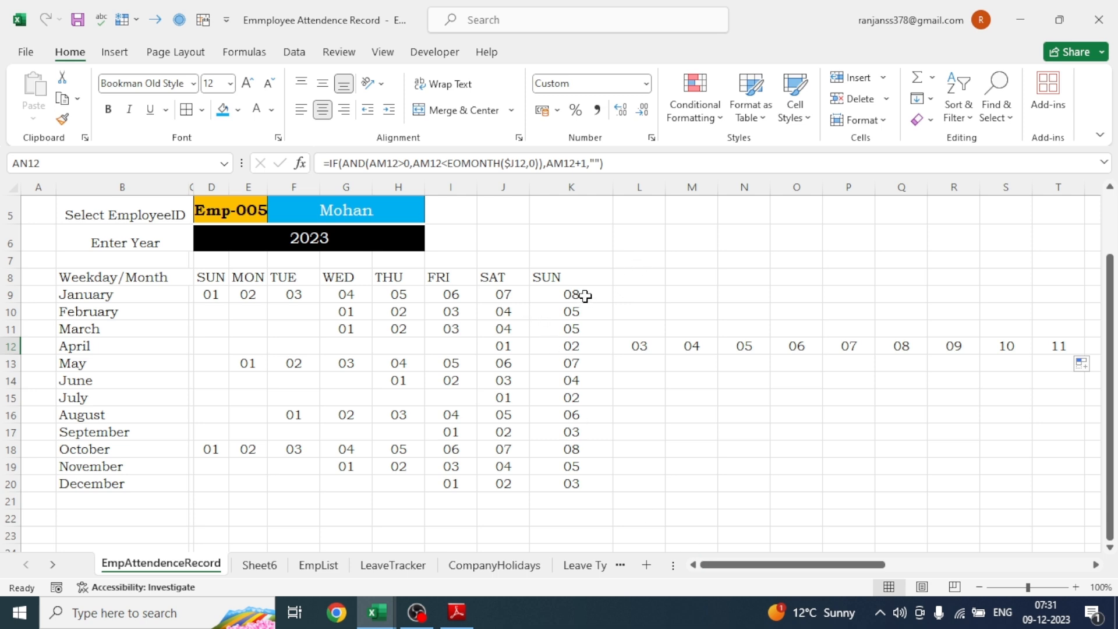
Fill K9:K20 right to column AN so each month ends on its last day
left_click_drag(577, 296, 579, 480)
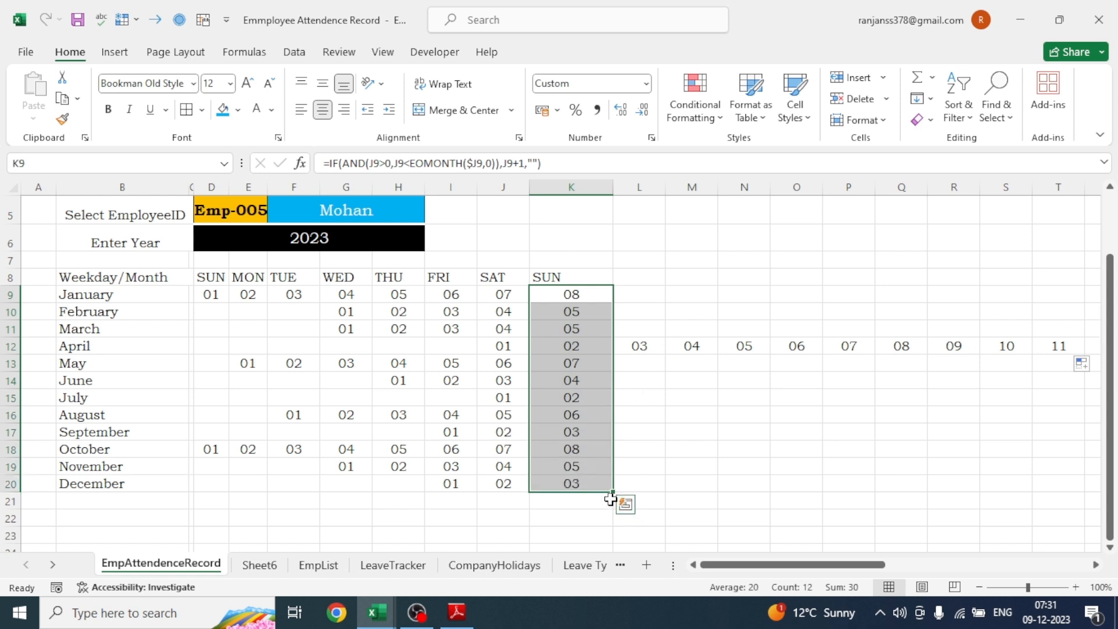
left_click_drag(614, 491, 1014, 465)
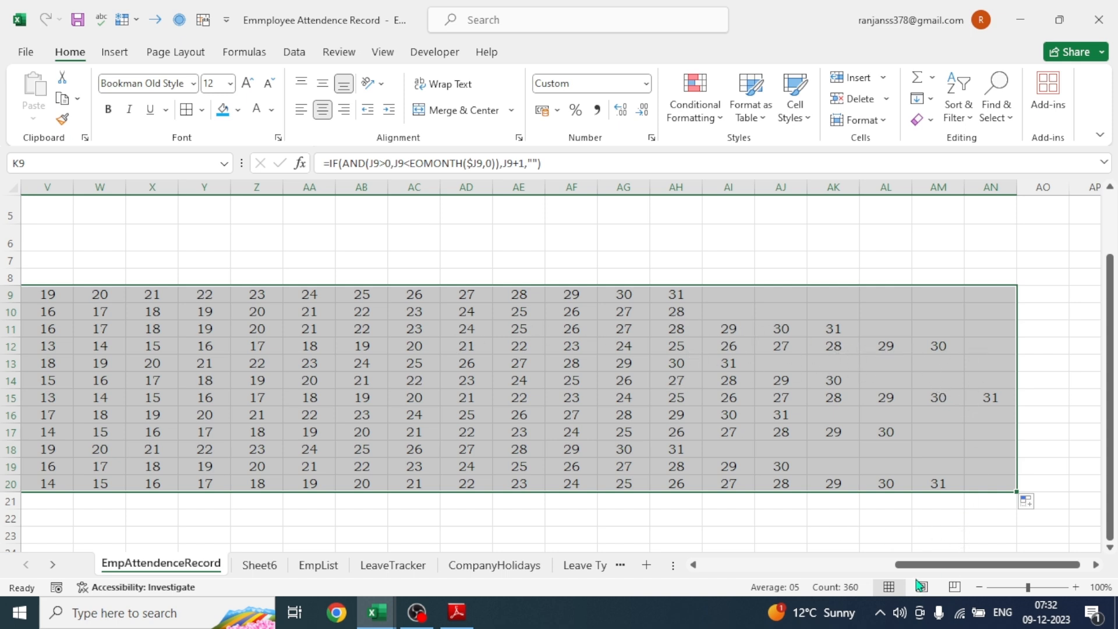
left_click_drag(920, 564, 695, 532)
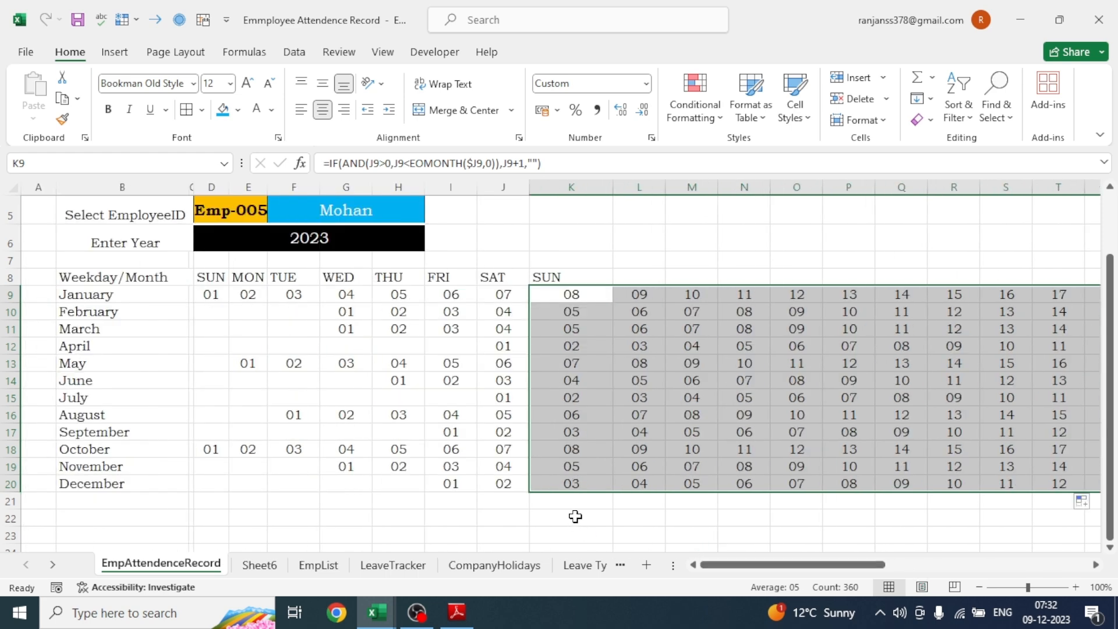
left_click(573, 516)
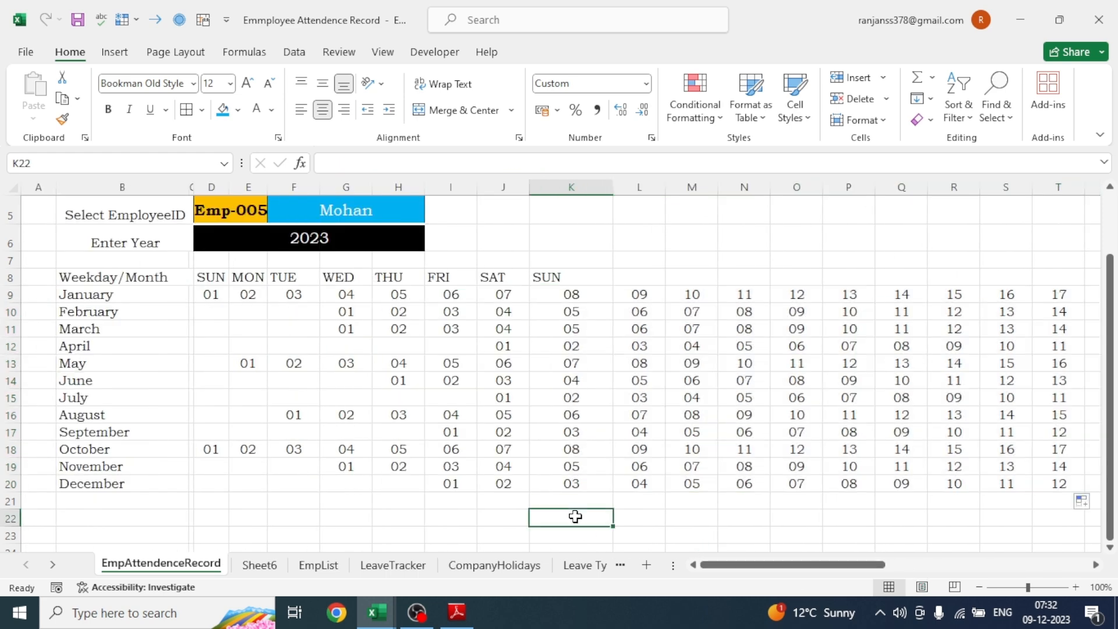
Fill the SUN heading in K8 across to AN8, repeating SUN through SAT
left_click(574, 278)
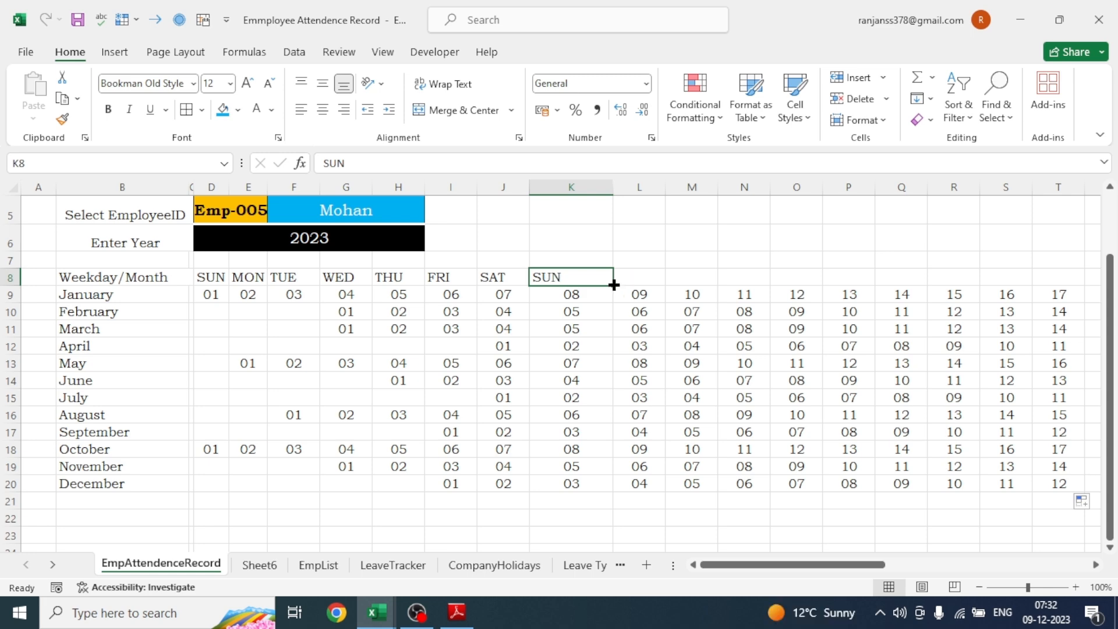
left_click_drag(612, 286, 1023, 290)
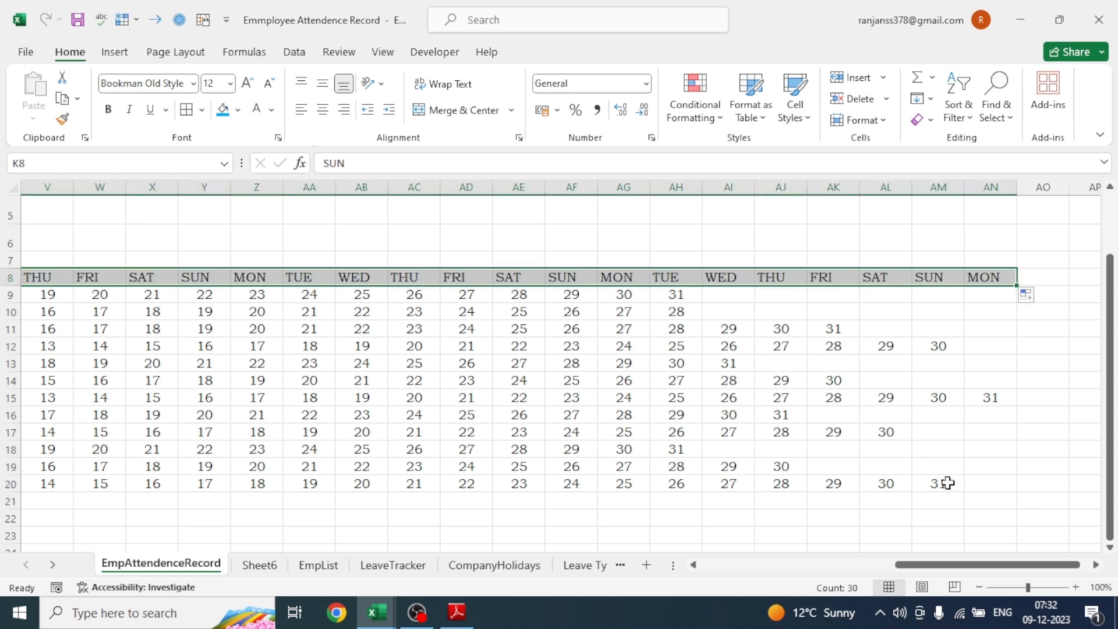
left_click_drag(945, 568, 728, 559)
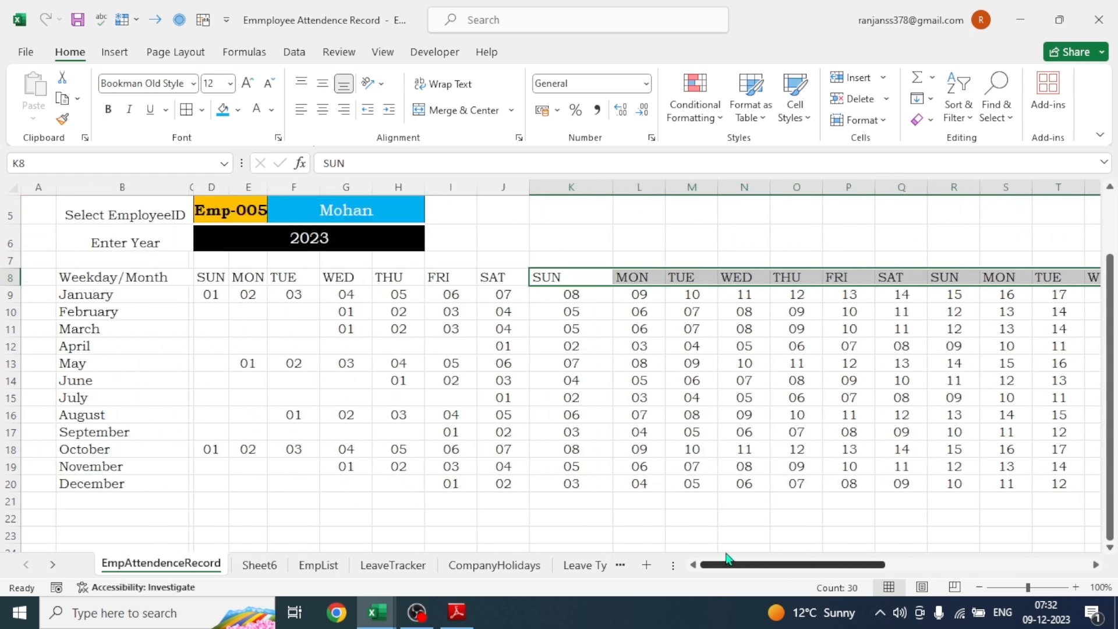
left_click(445, 534)
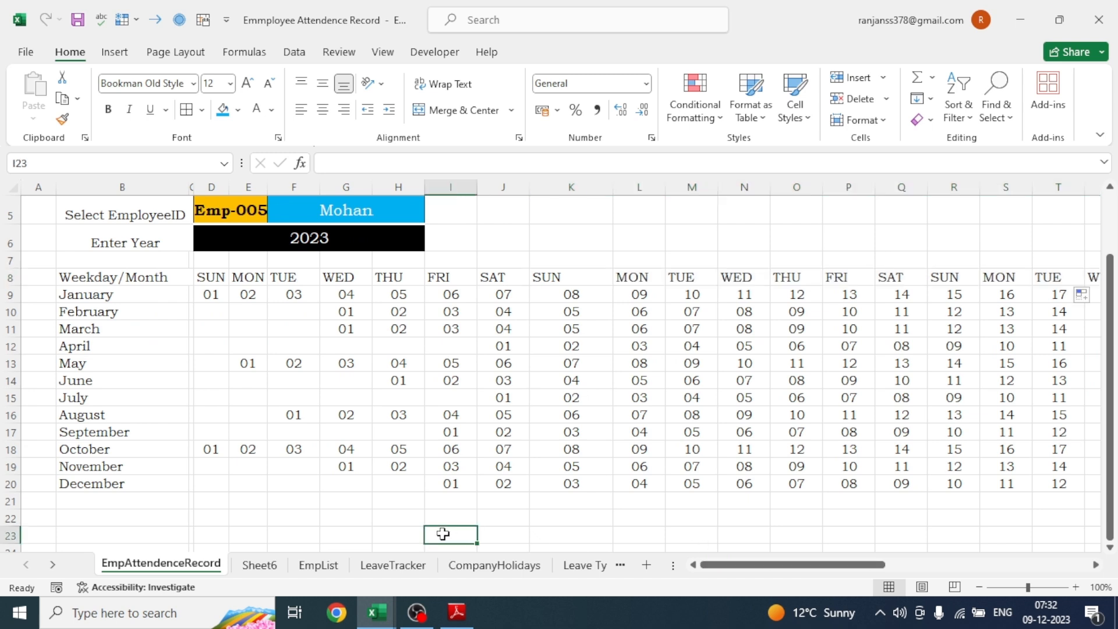
Convert B8:AN20 into a table with headers using Ctrl+T
left_click(73, 279)
left_click_drag(73, 279, 282, 419)
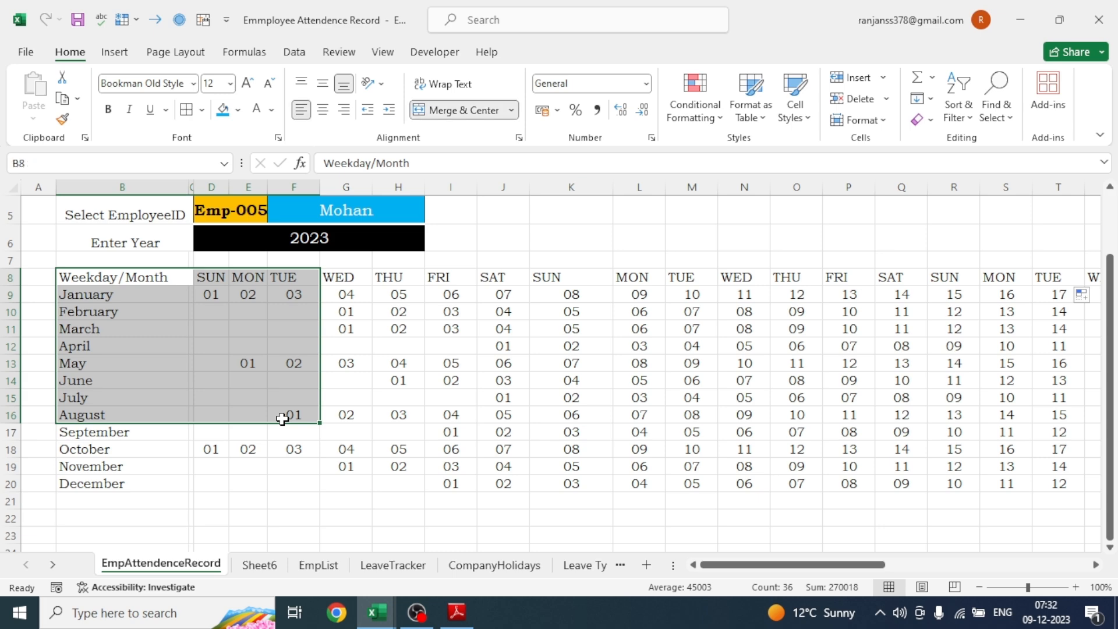
key("ctrl+shift+End")
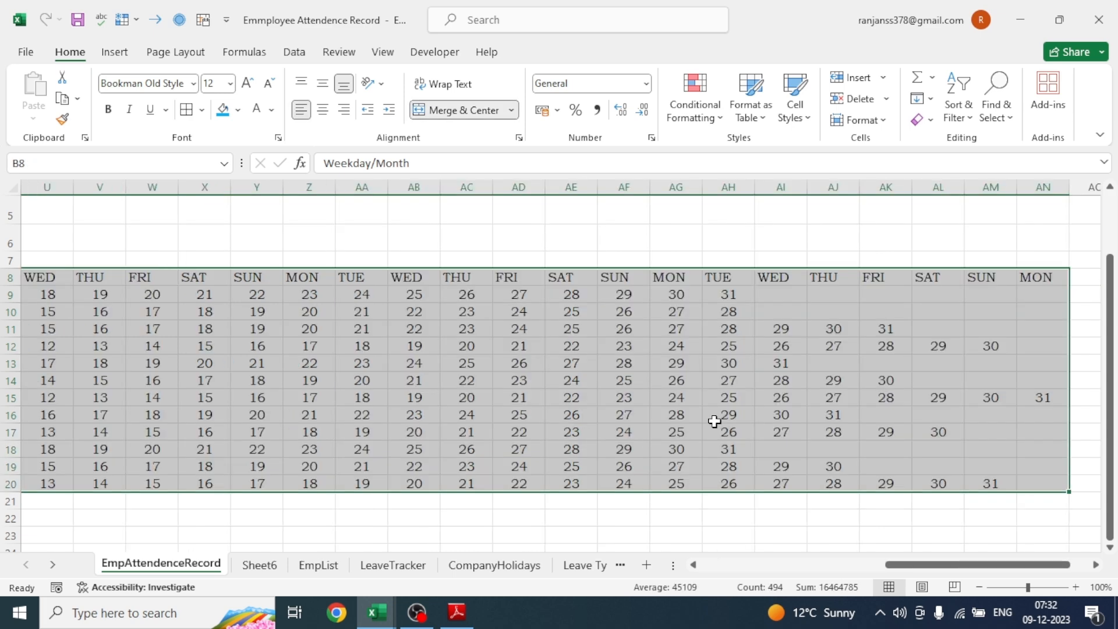
left_click_drag(955, 564, 701, 551)
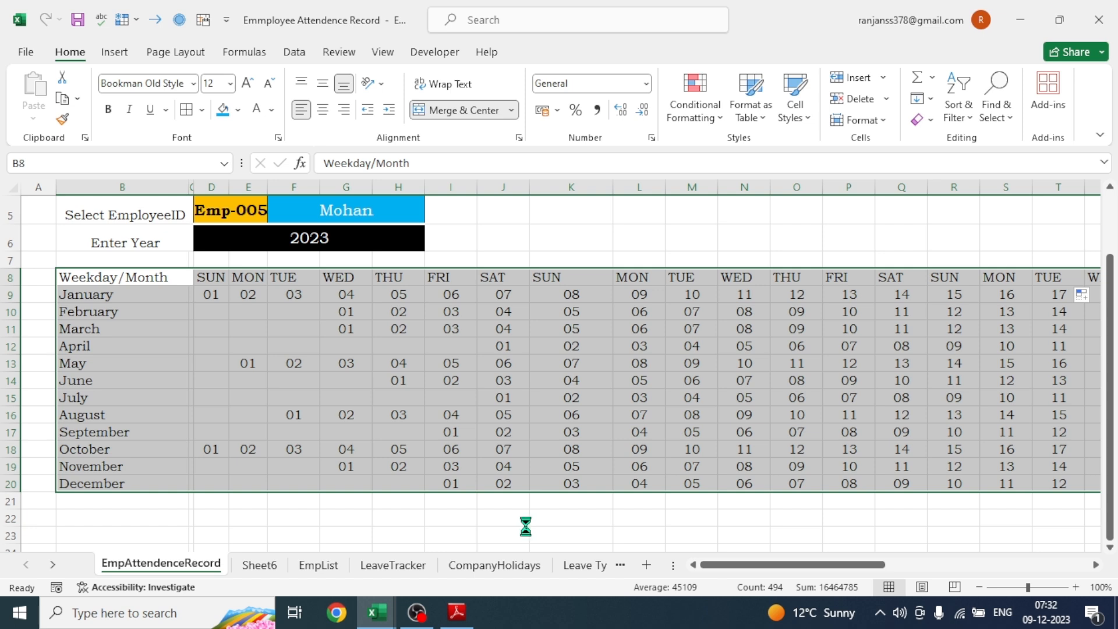
key("ctrl+t")
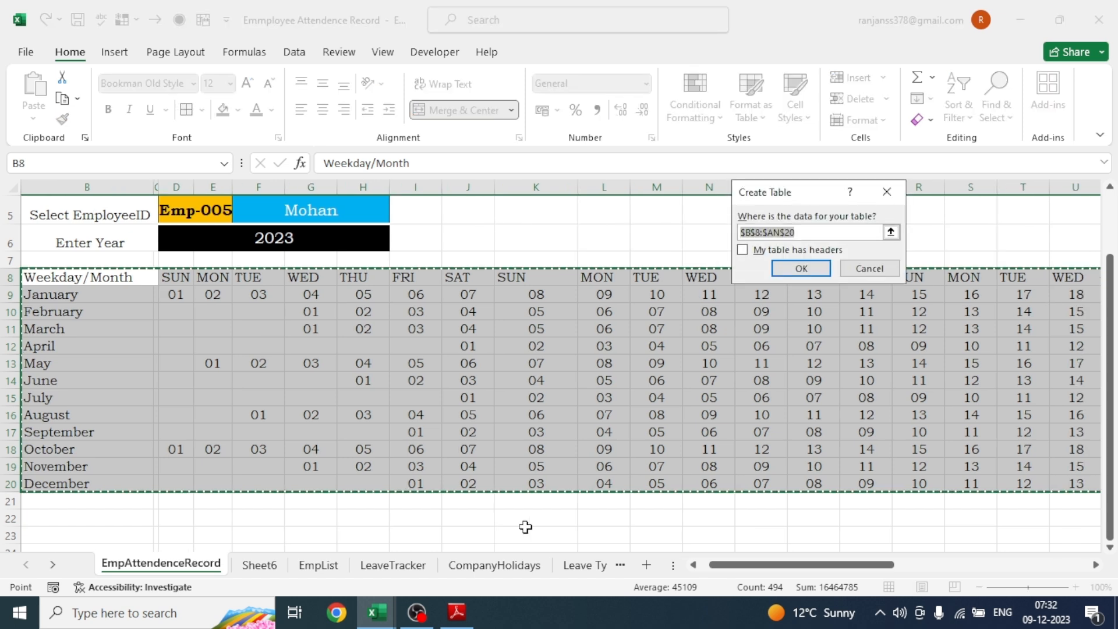
left_click(747, 250)
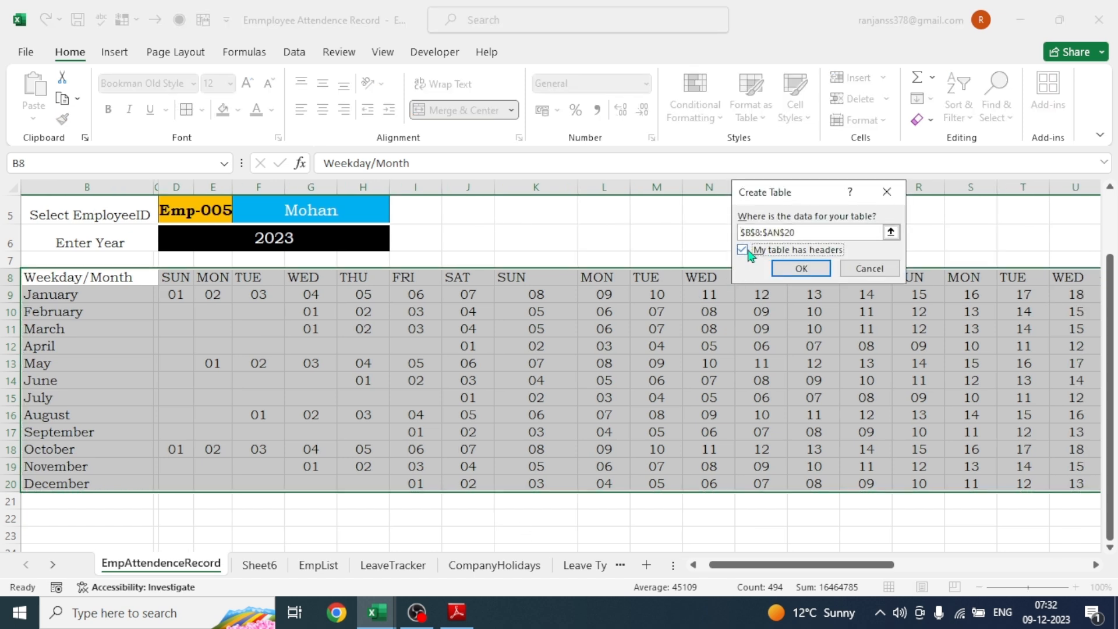
left_click(801, 269)
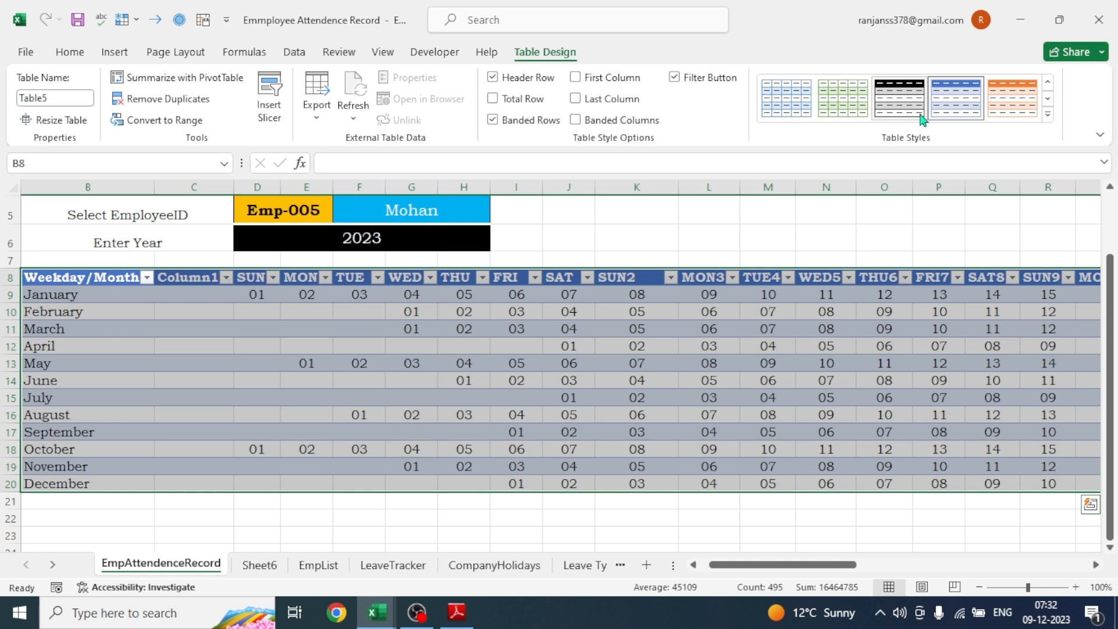
Apply the black-header grey banded table style, AutoFit column widths, and hide filter arrows
left_click(1048, 113)
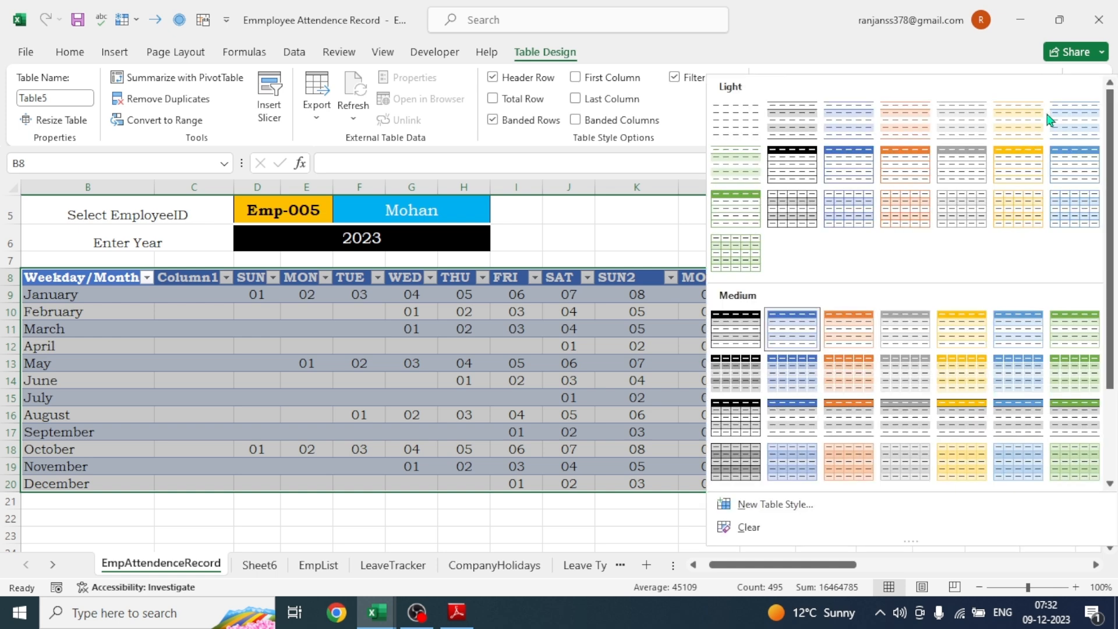
left_click(733, 368)
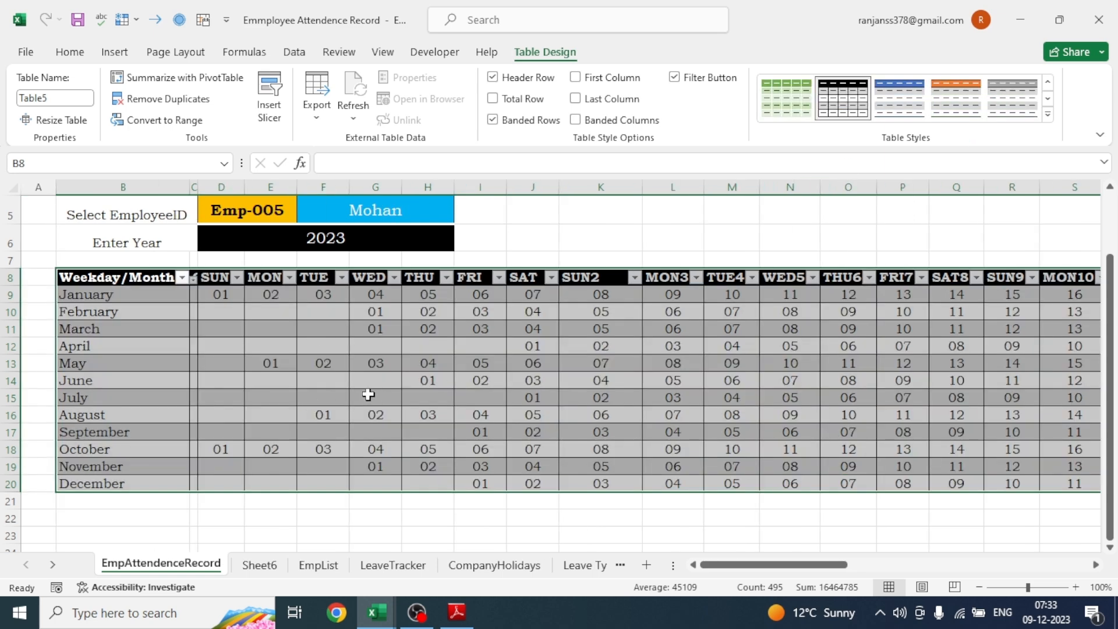
left_click(77, 52)
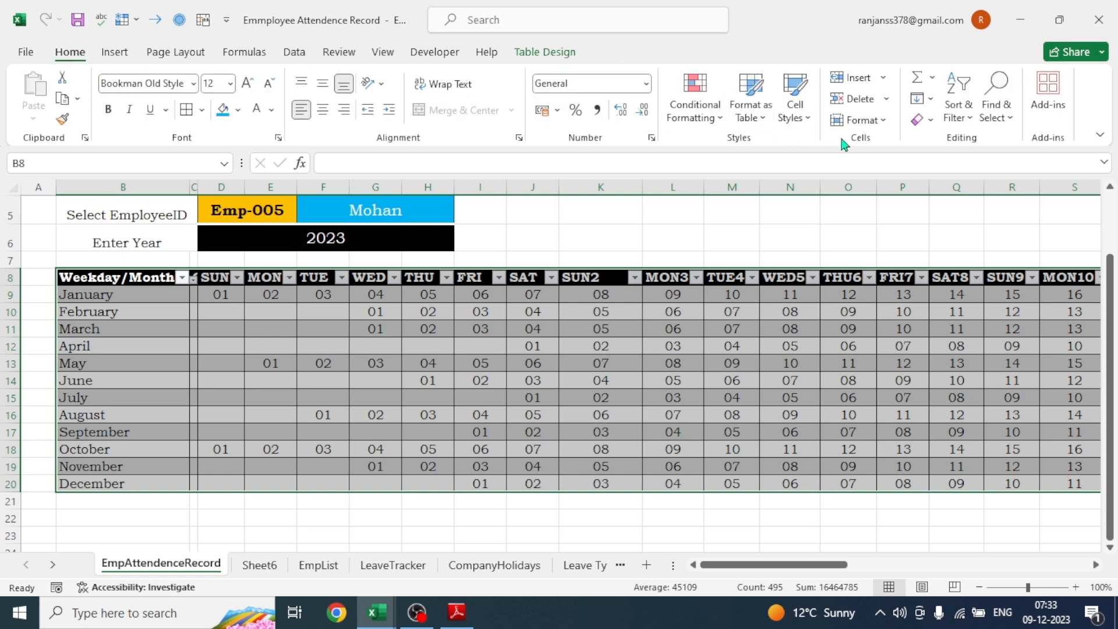
left_click(885, 122)
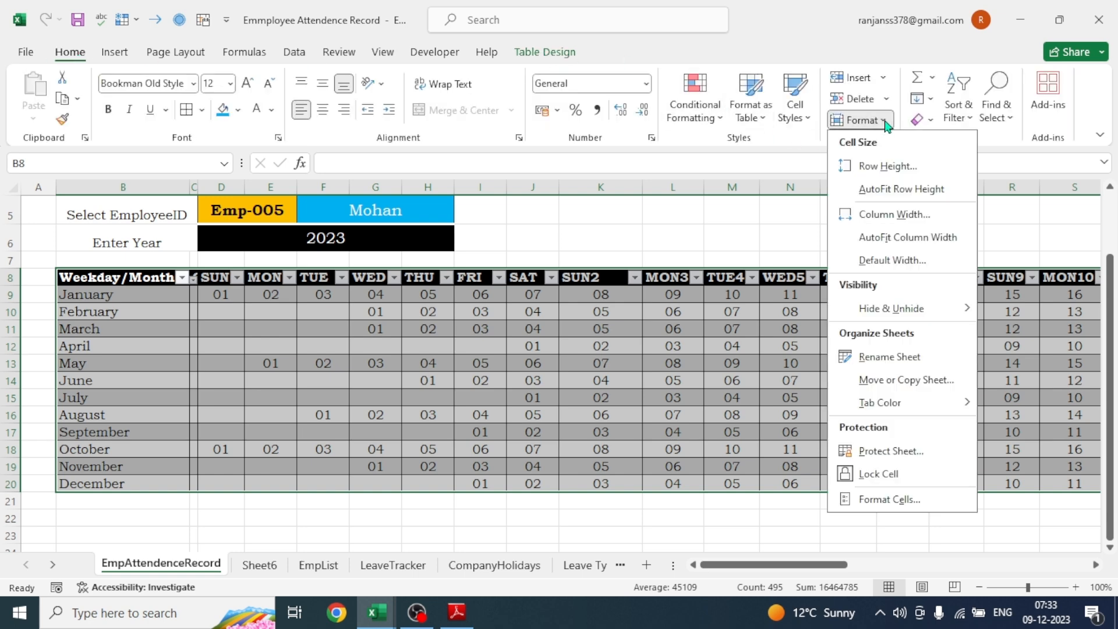
left_click(890, 240)
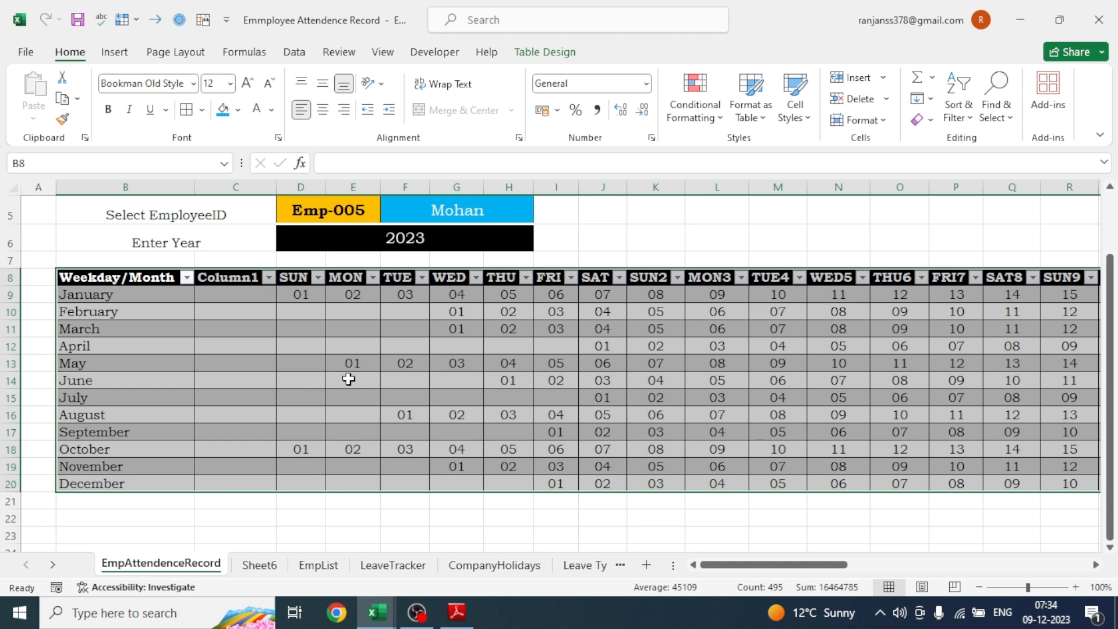
key("ctrl+shift+l")
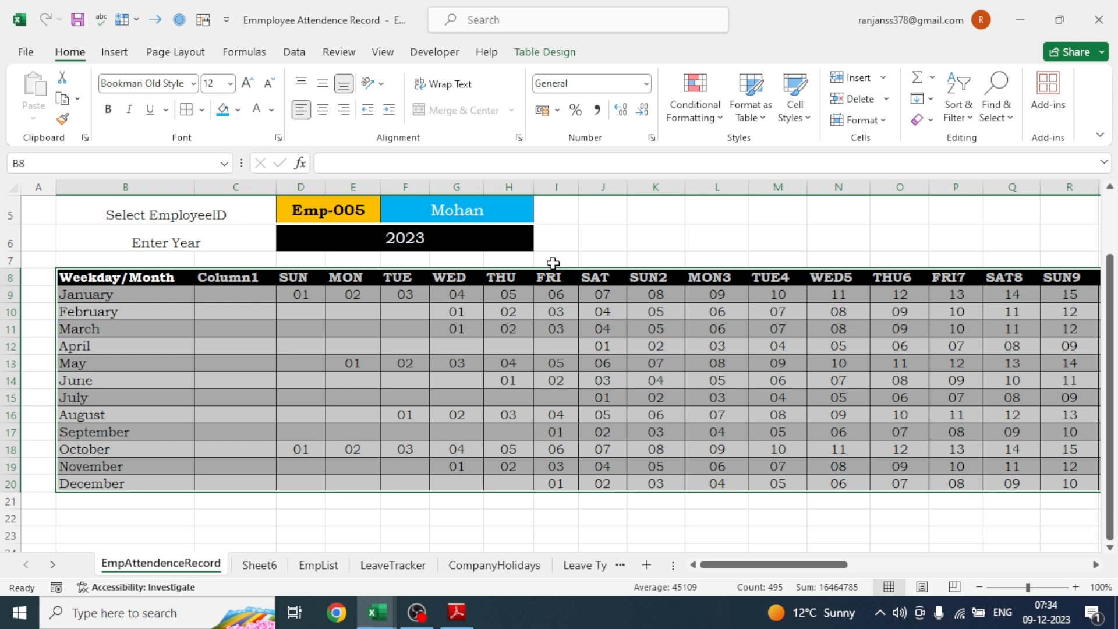
Set every column on the worksheet to width 5.29
left_click(14, 187)
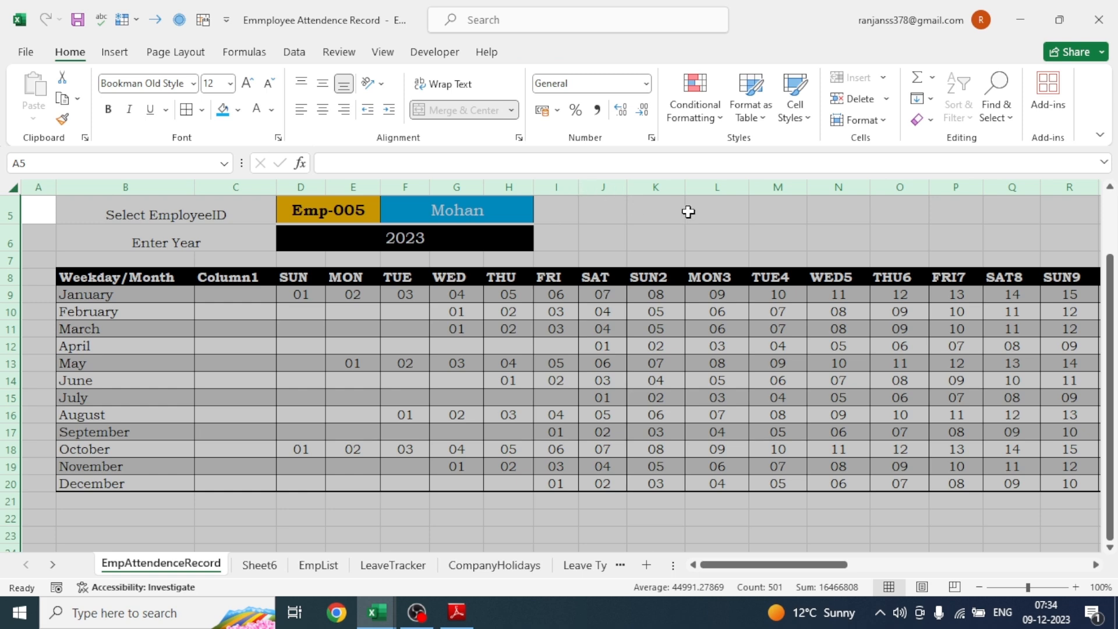
left_click_drag(686, 194, 662, 194)
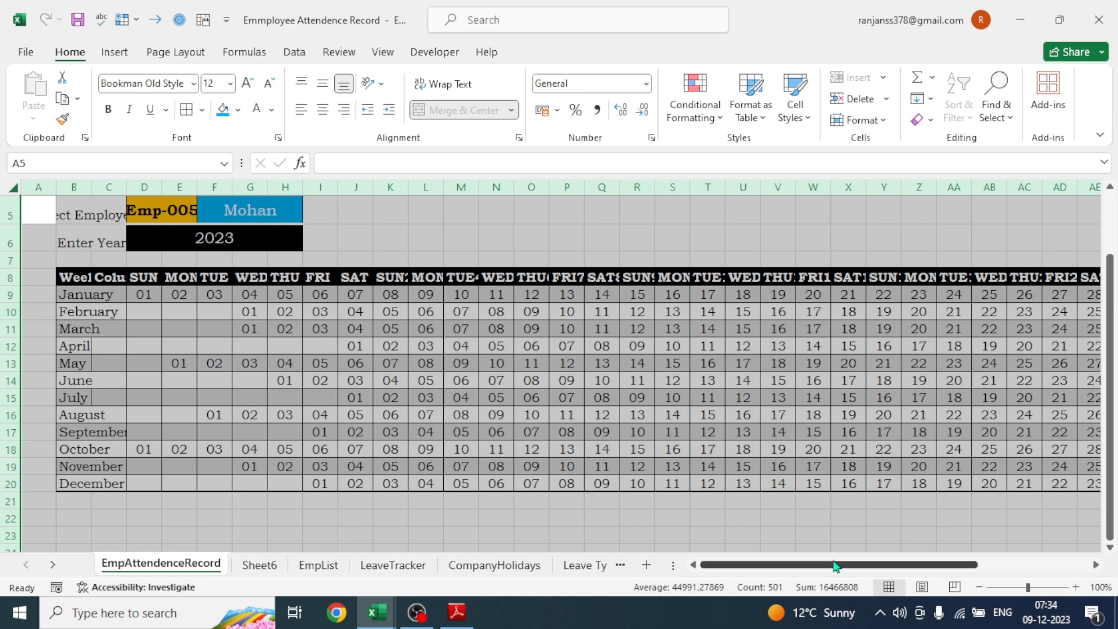
mouse_move(771, 570)
left_mouse_down()
mouse_move(847, 565)
mouse_move(766, 562)
left_mouse_up()
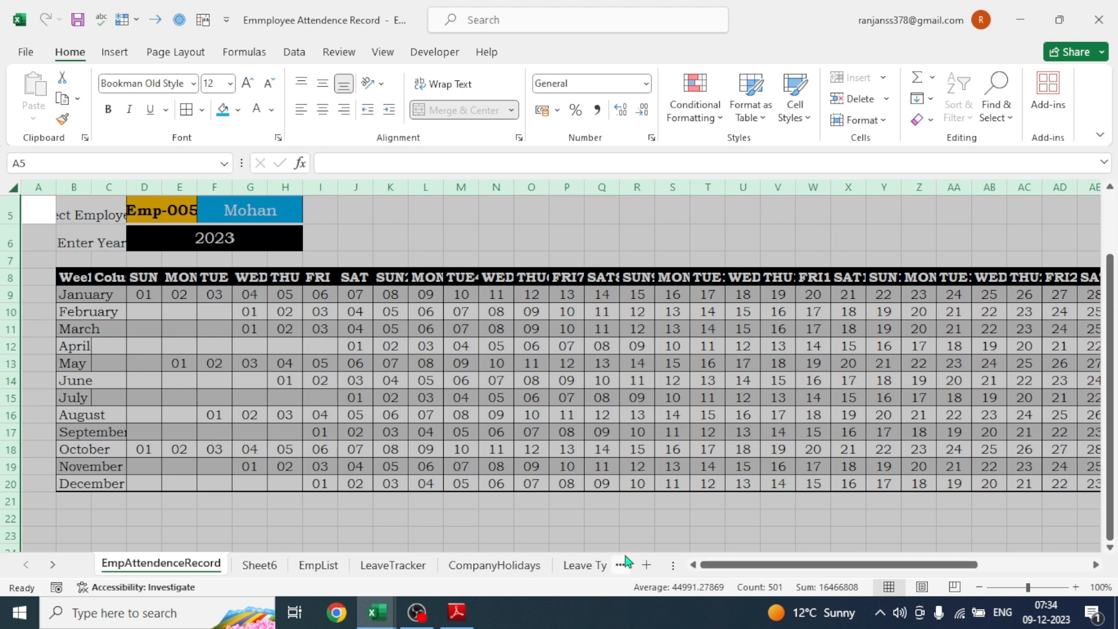
left_click(465, 521)
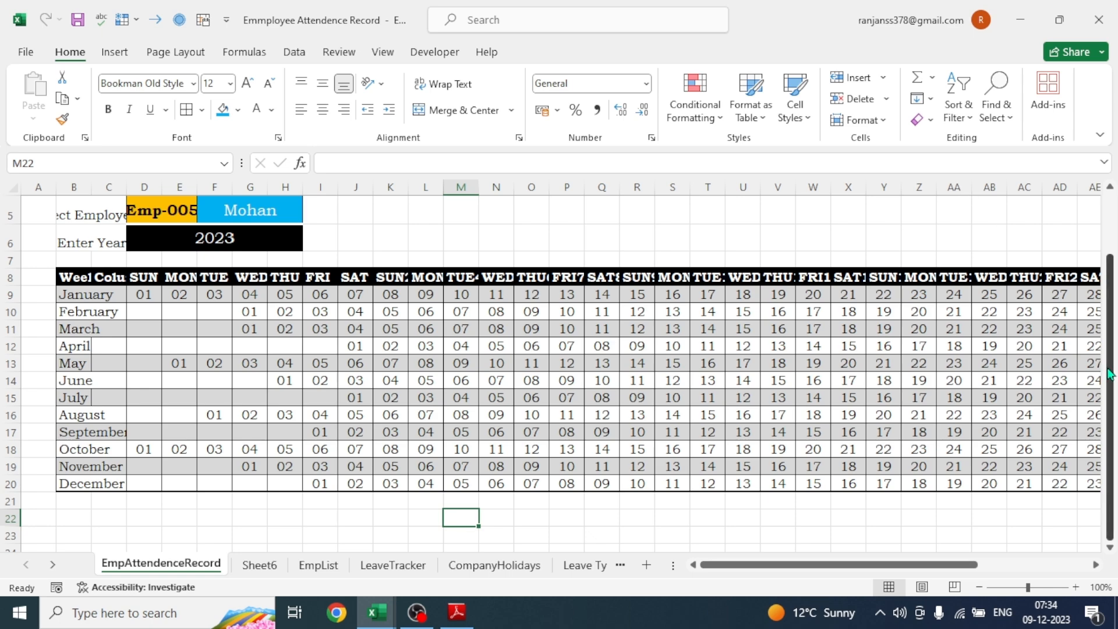
Switch to the other attendance workbook and select date cell D9
left_click_drag(1112, 372, 1113, 303)
scroll(579, 443, "down", 1)
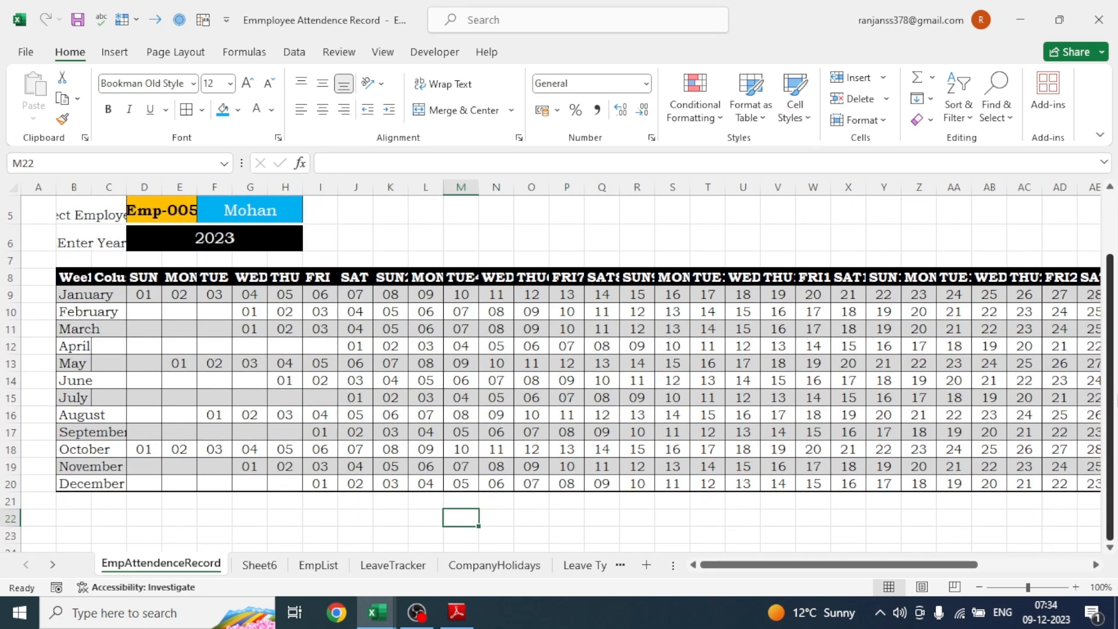
mouse_move(385, 616)
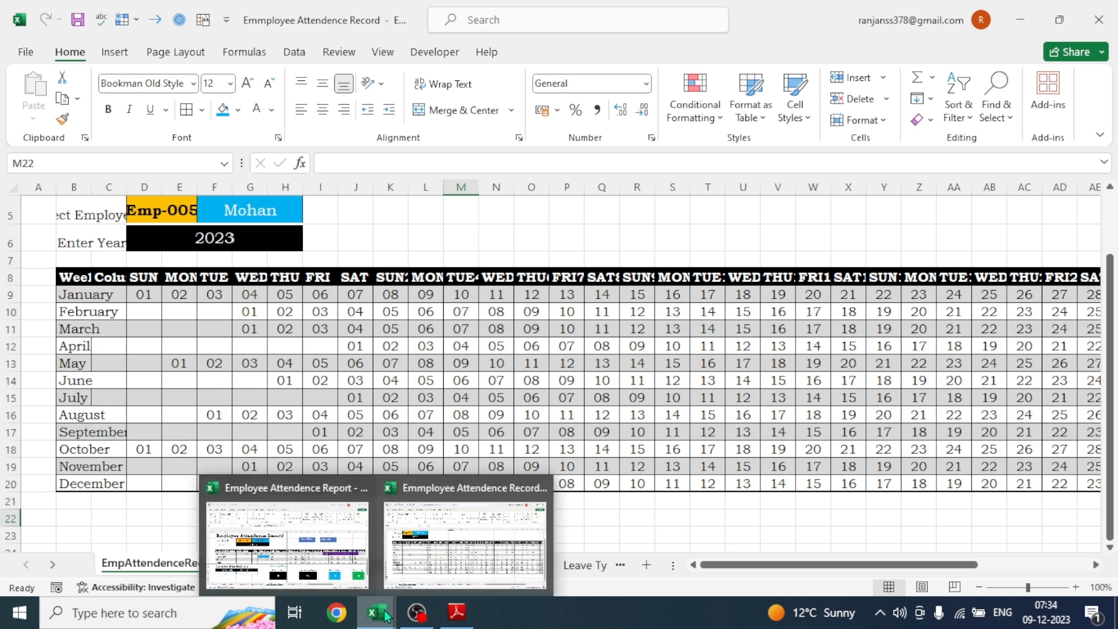
left_click(323, 534)
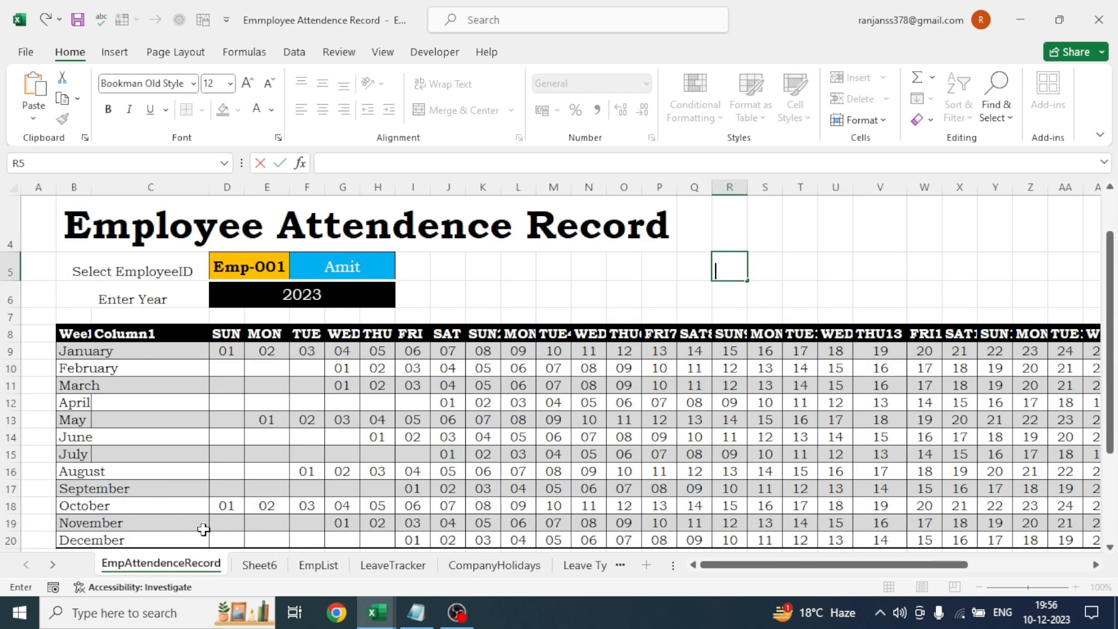
mouse_move(724, 564)
left_mouse_down()
mouse_move(864, 567)
mouse_move(739, 566)
left_mouse_up()
left_click(227, 352)
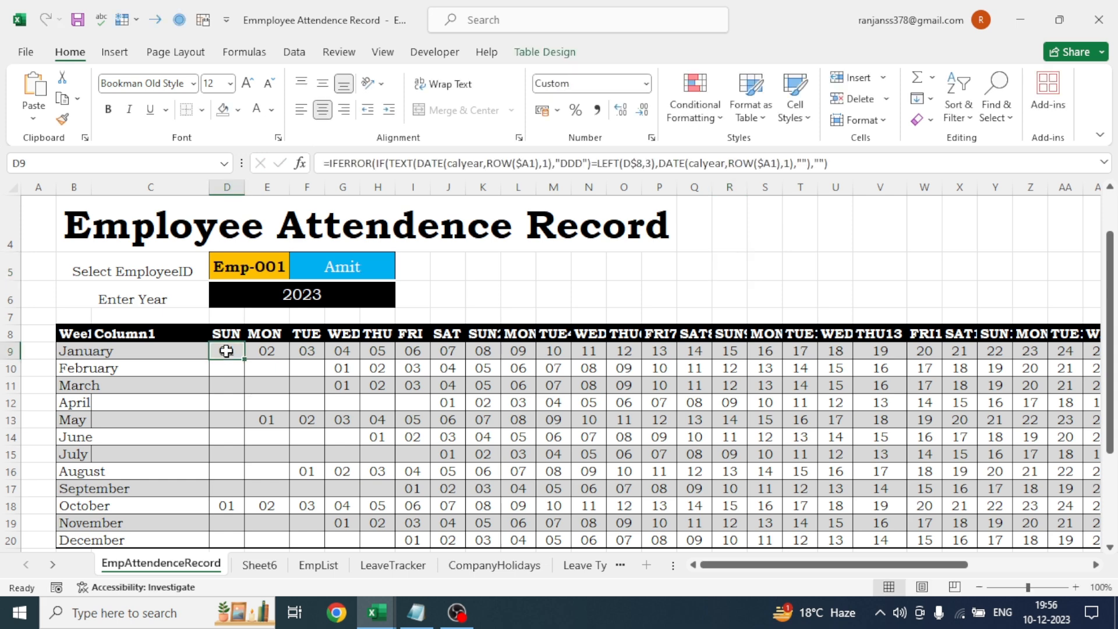
Create a new formula-based conditional formatting rule, starting its formula with =OR(
left_click(721, 123)
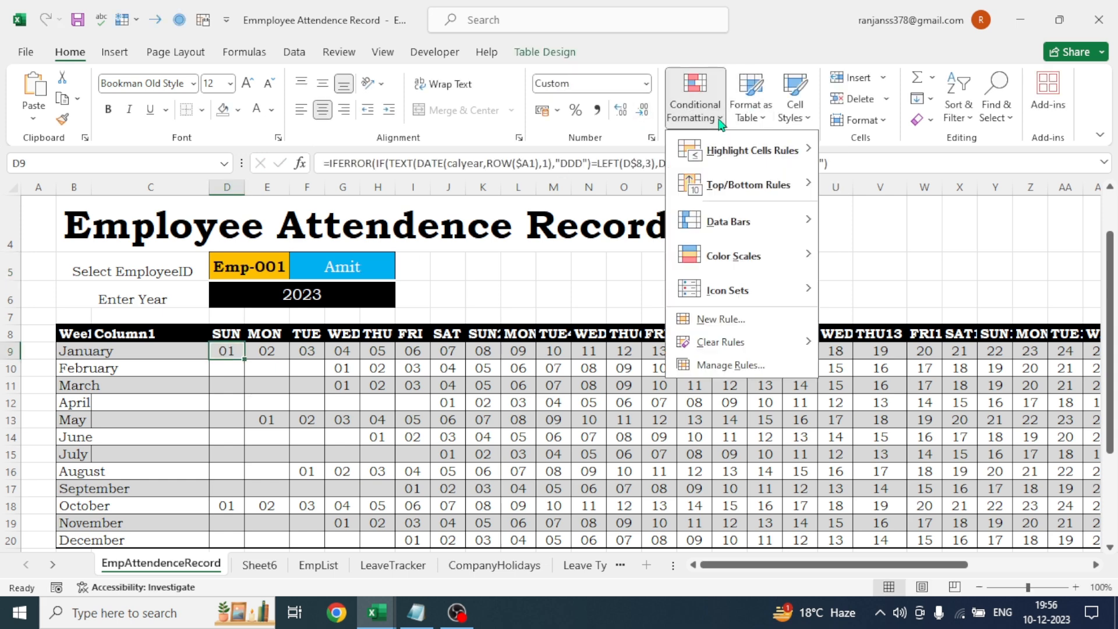
left_click(725, 367)
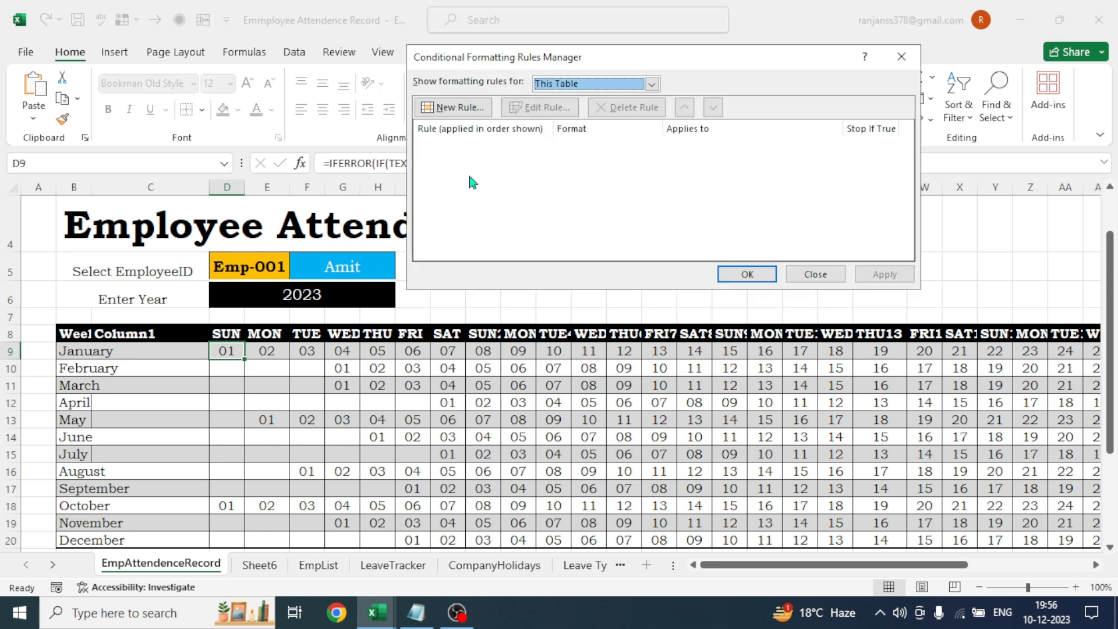
left_click(456, 109)
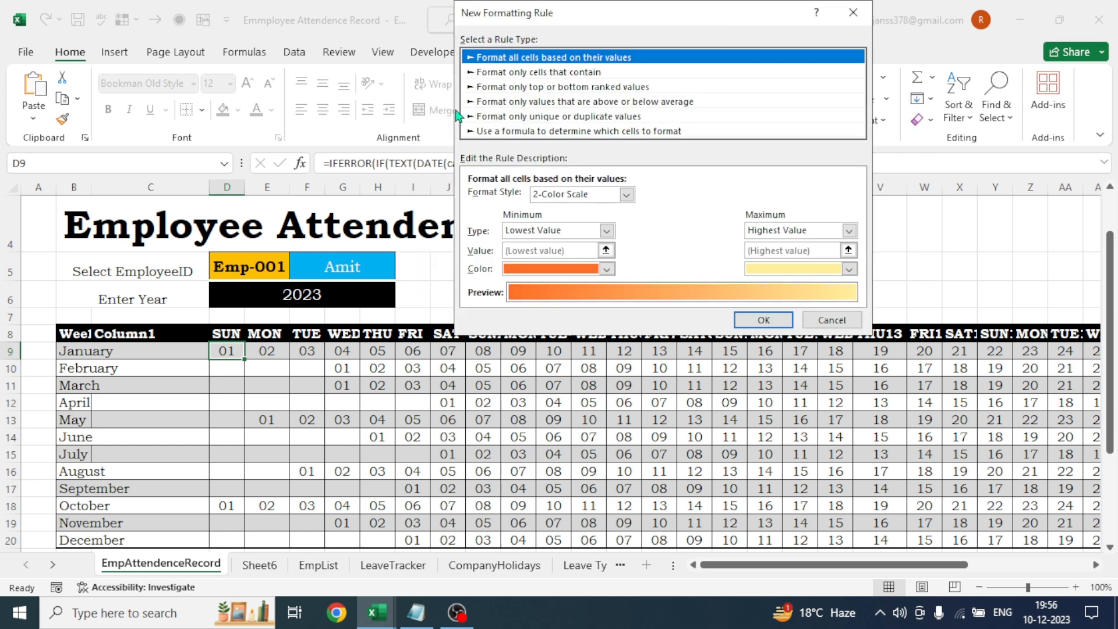
left_click(520, 132)
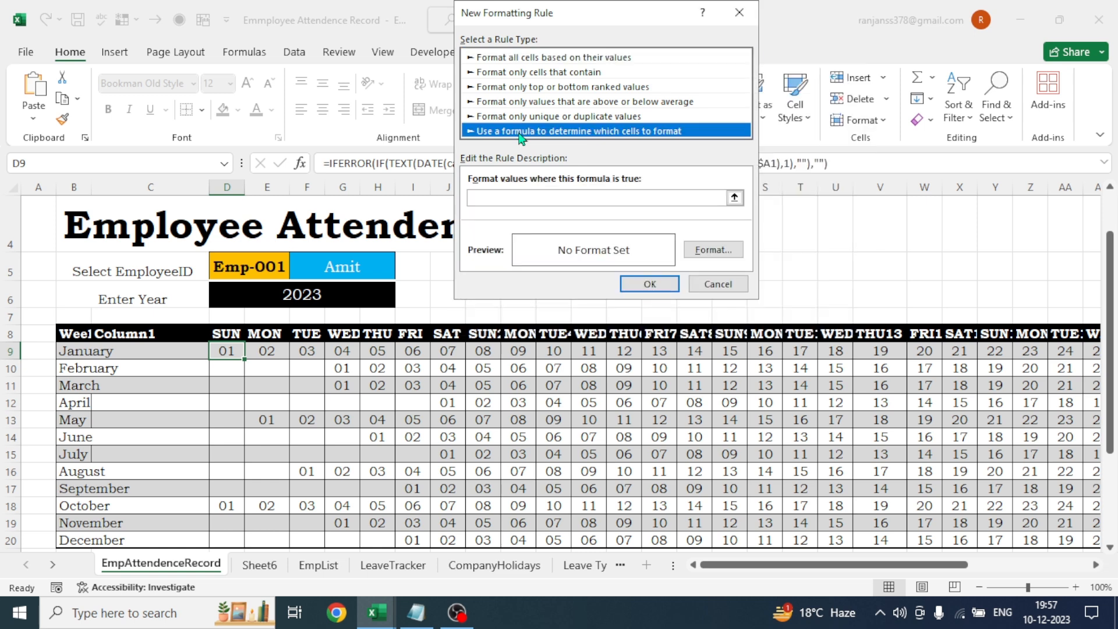
left_click(473, 198)
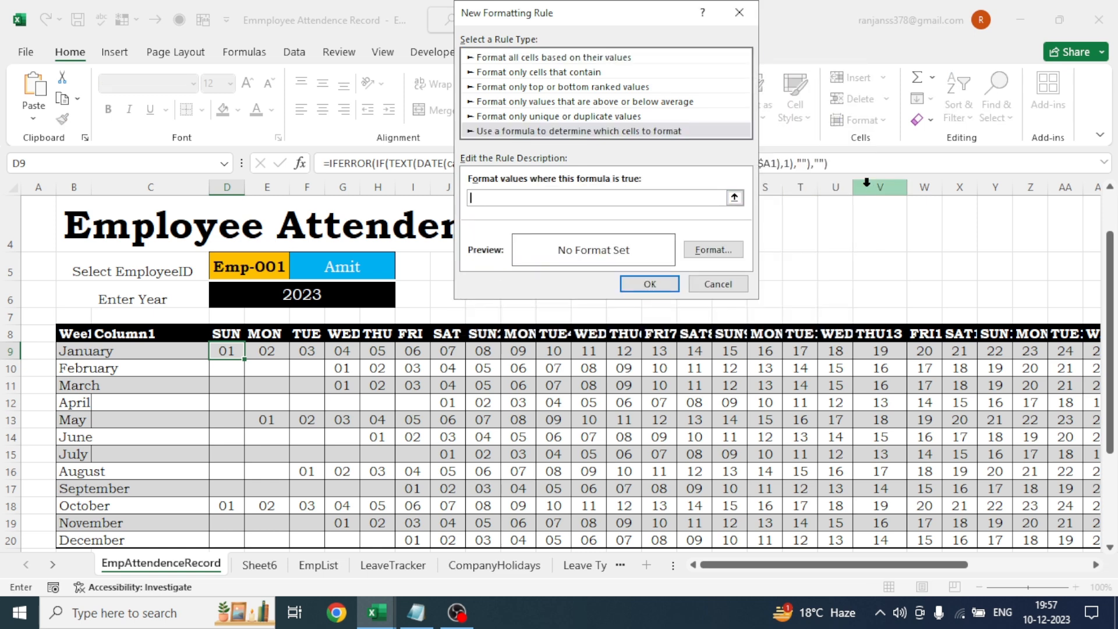
type("=OR(")
Extend the rule formula with LEFT(D$8,1)="S",COUNTIF( to flag weekend headings
type("LEFT")
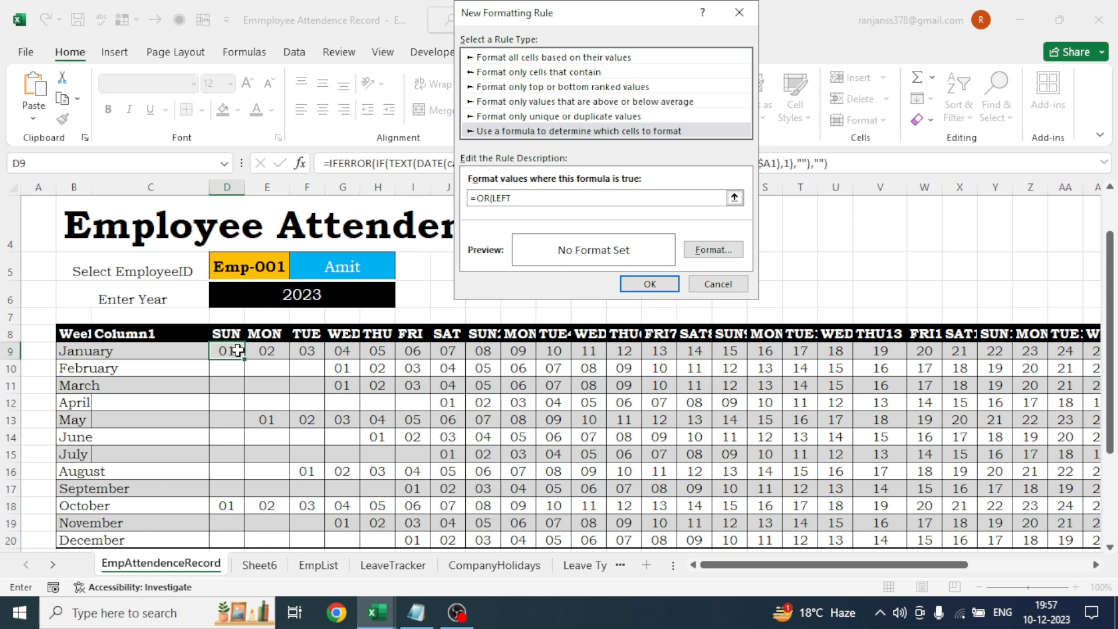
type("(")
left_click(226, 335)
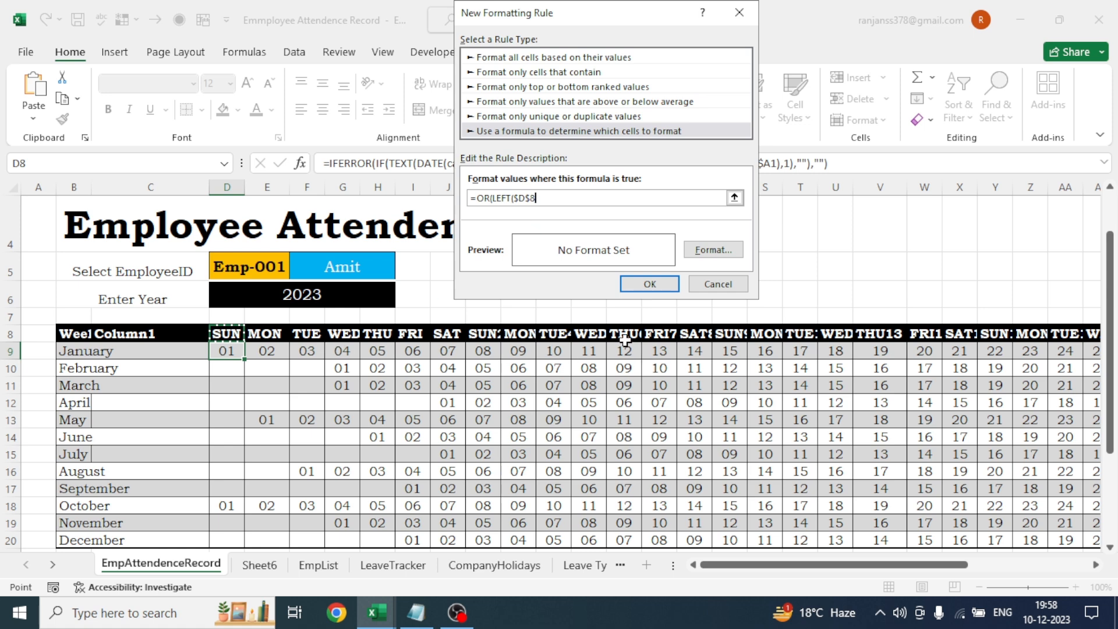
left_click(518, 198)
key("BackSpace")
type(",1)=")
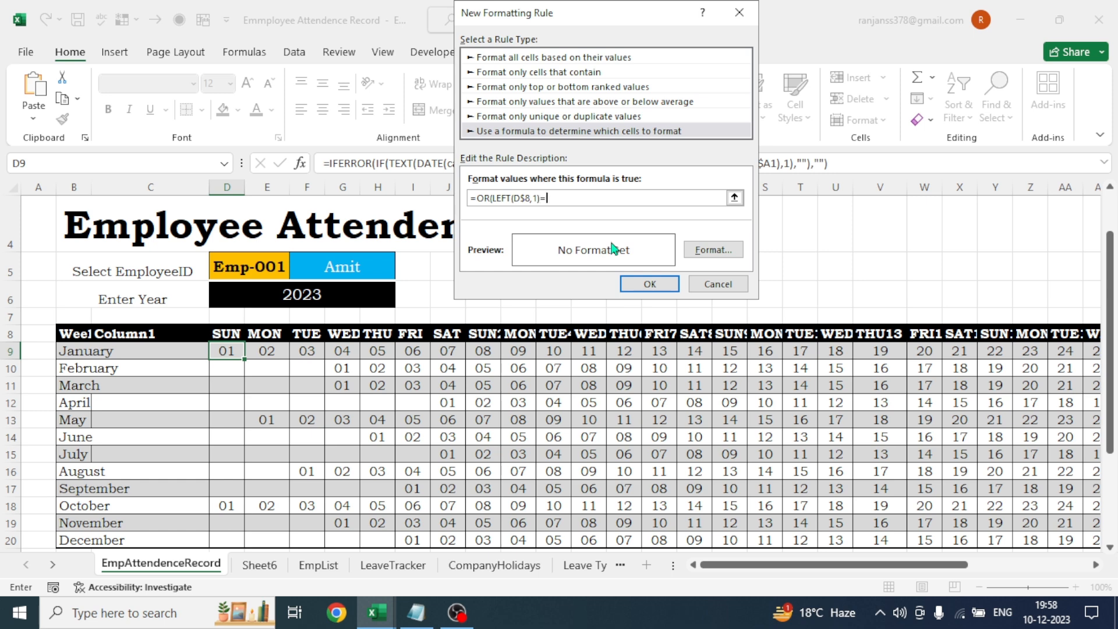
type("\"S\",")
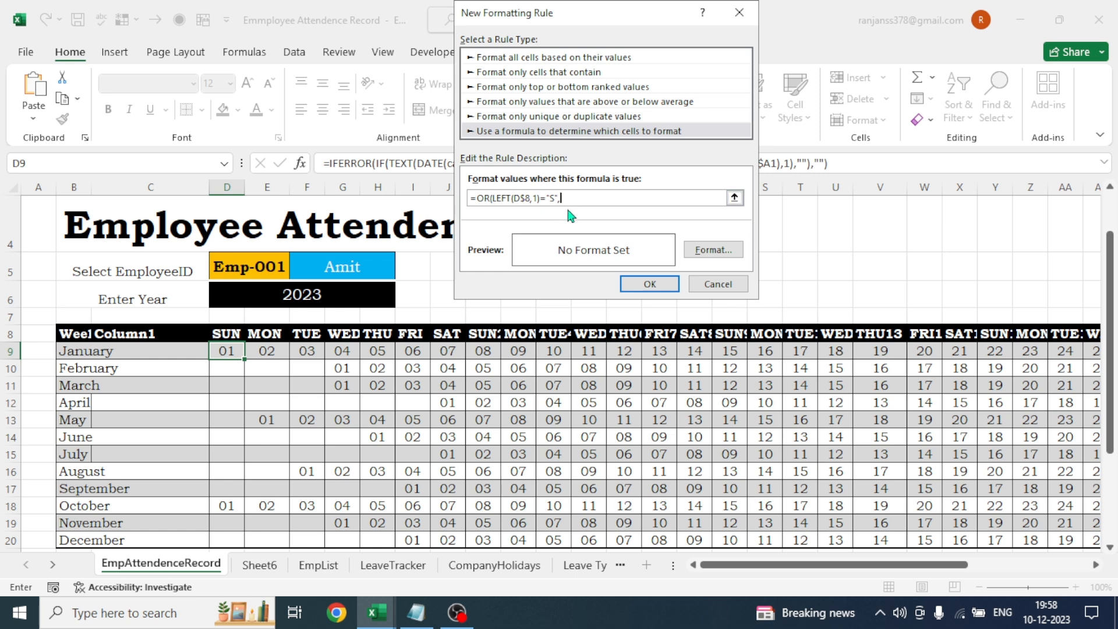
type("COUNTIF(")
Finish COUNTIF with CompanyHolidays!$B$4:$B$9 and EmpAttendenceRecord!D9, closing the formula with >0)
left_click(496, 566)
left_click(155, 323)
left_click_drag(155, 323, 158, 449)
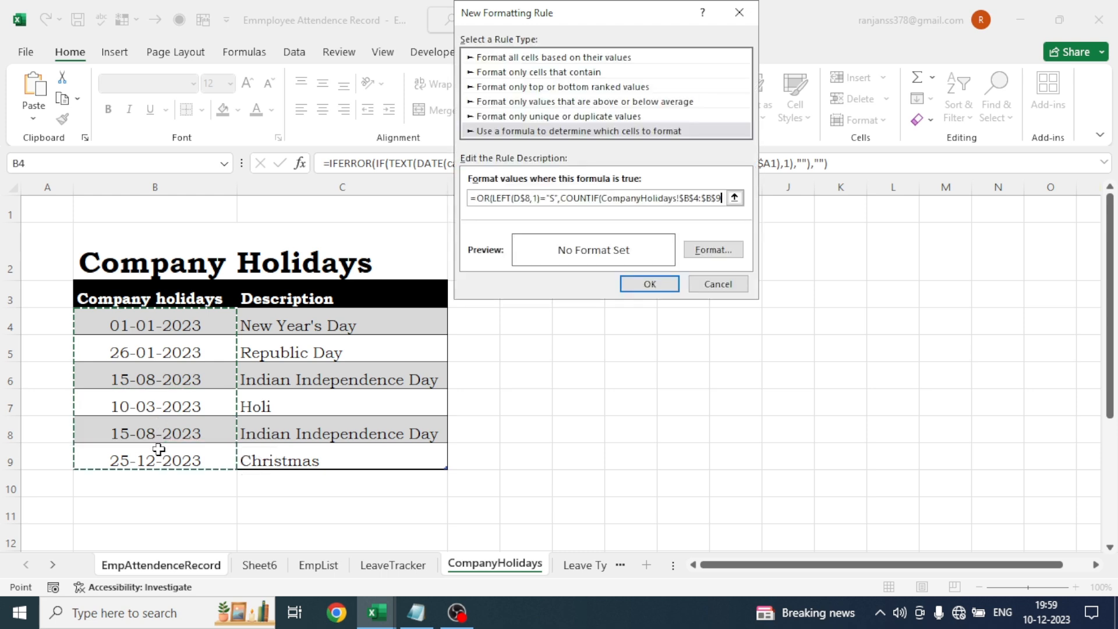
type(",")
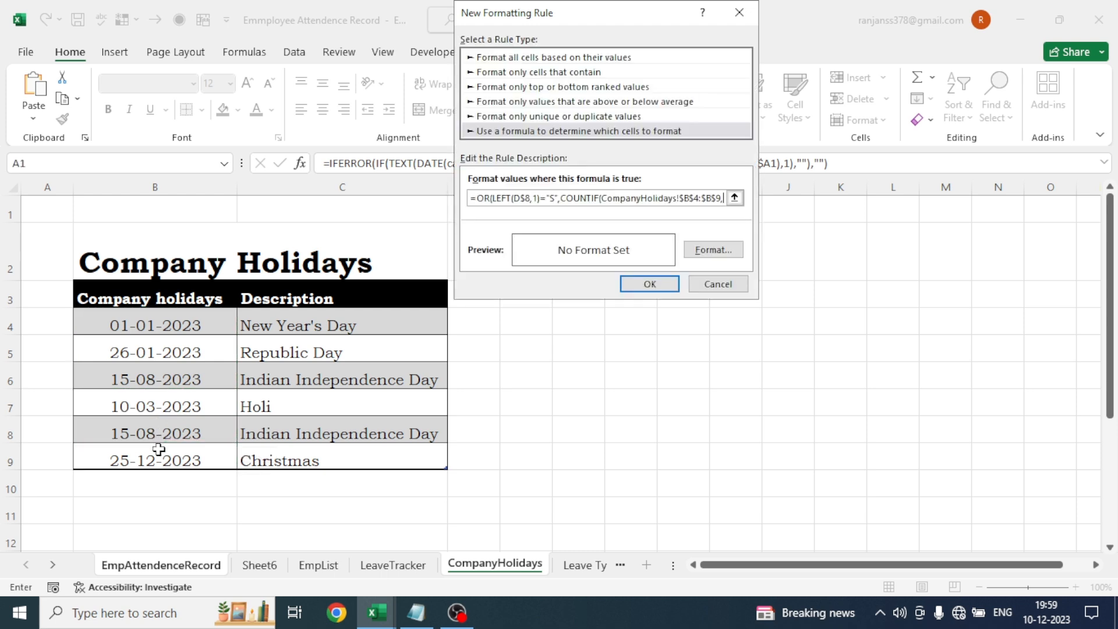
left_click(177, 566)
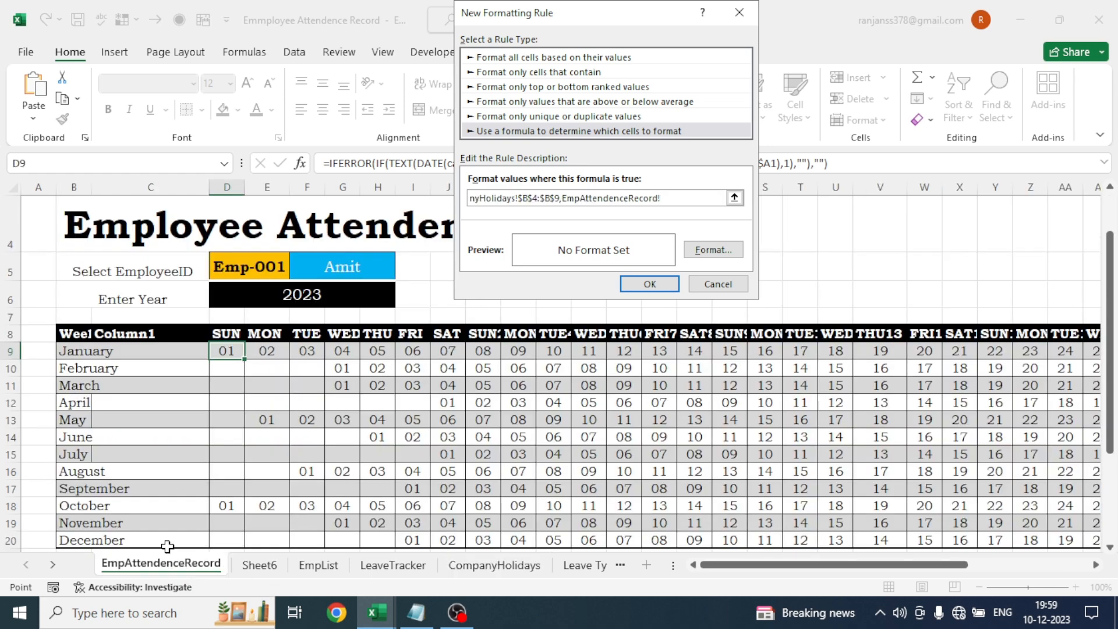
left_click(227, 352)
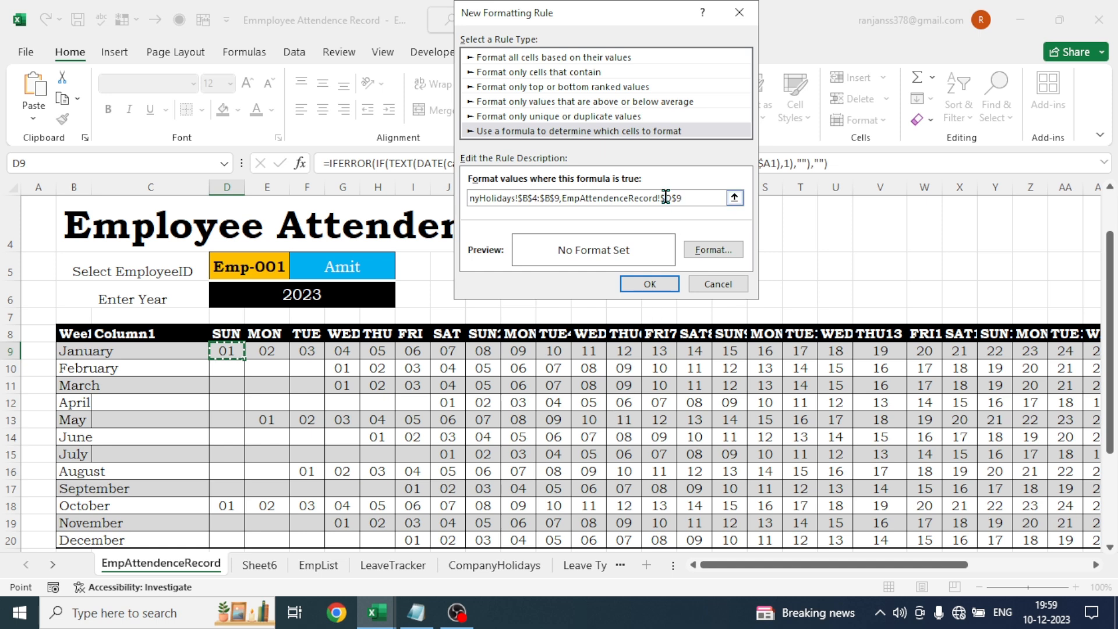
key("F4")
key("BackSpace")
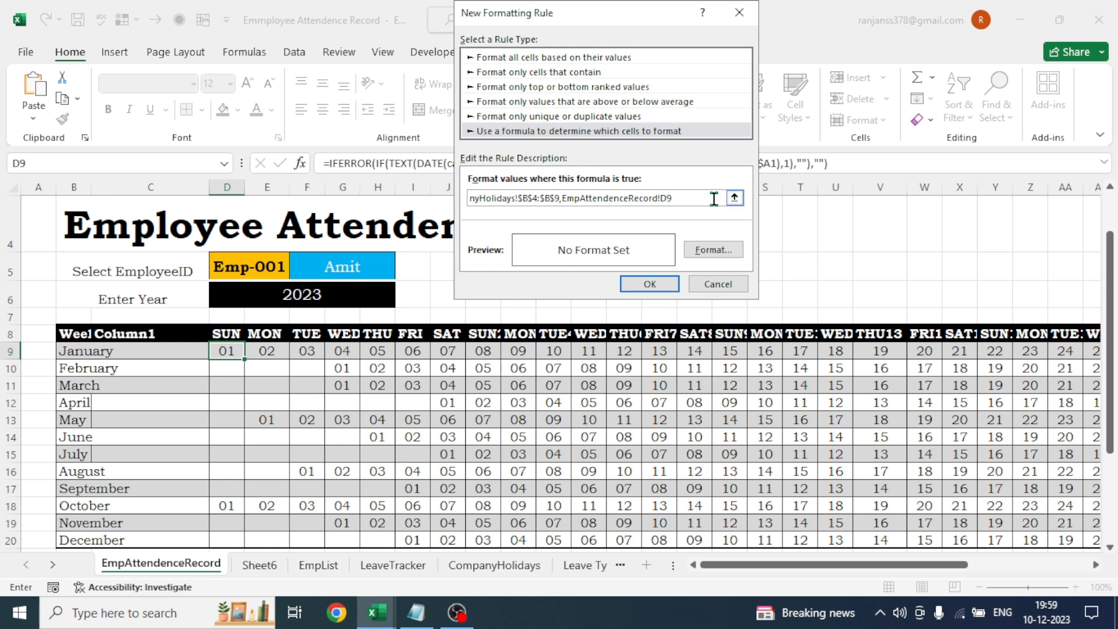
type(")>0")
type(")")
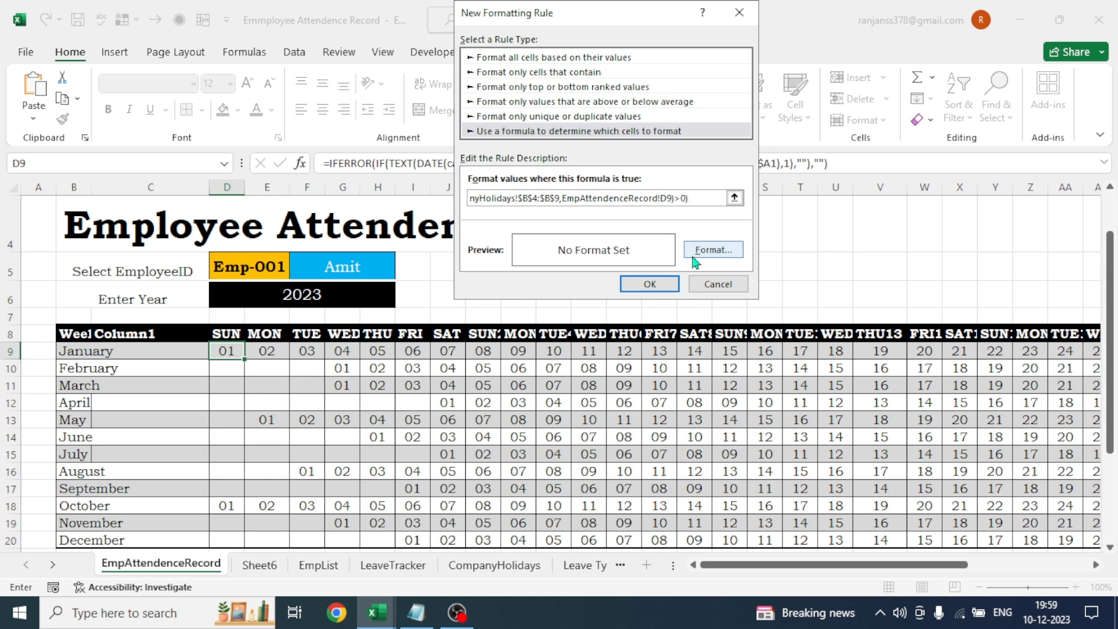
Give the weekend/holiday rule a red font colour from Standard Colors and save the rule
left_click(713, 251)
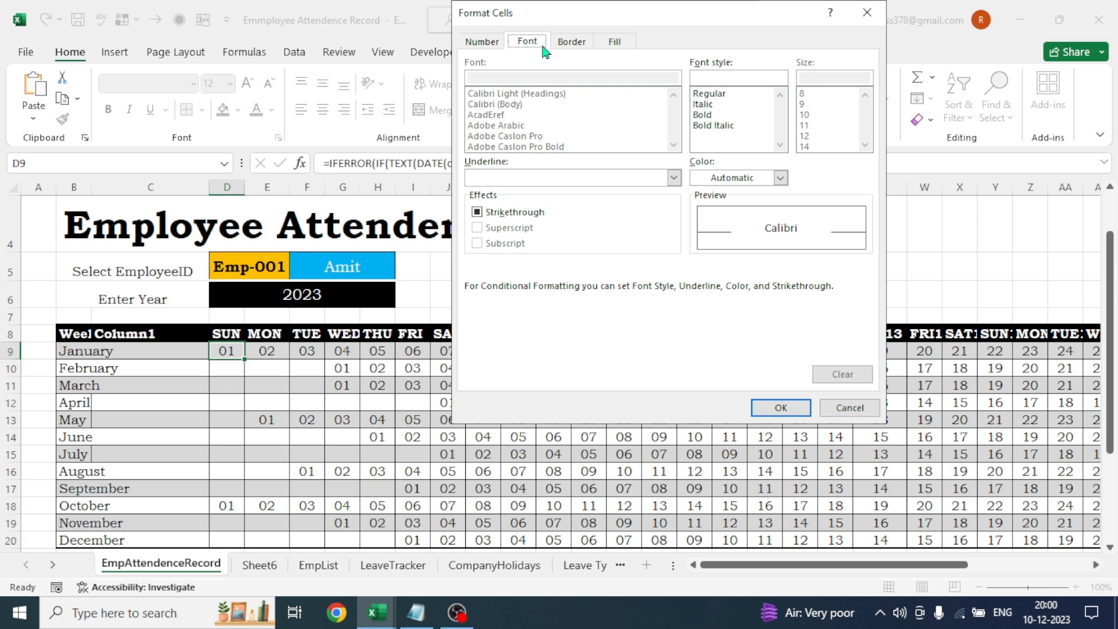
left_click(780, 178)
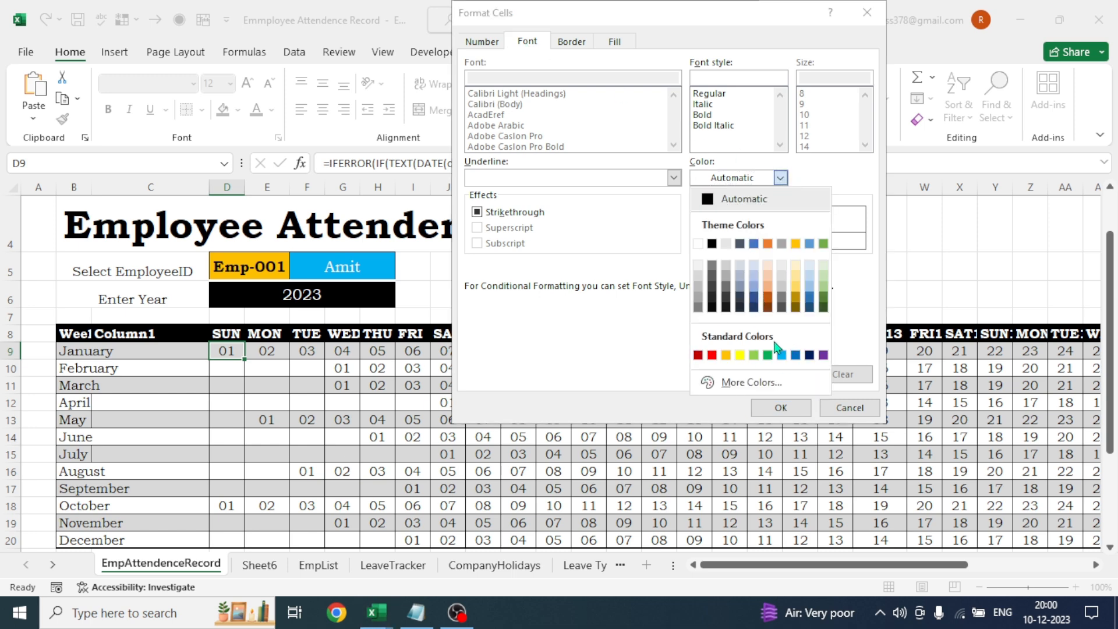
left_click(712, 355)
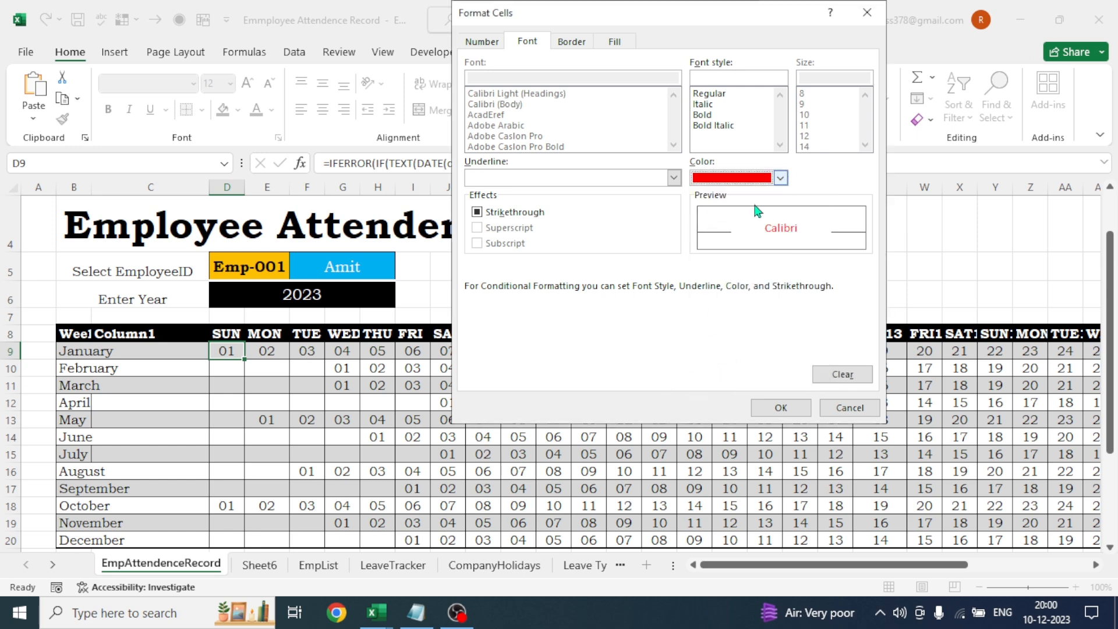
left_click(781, 409)
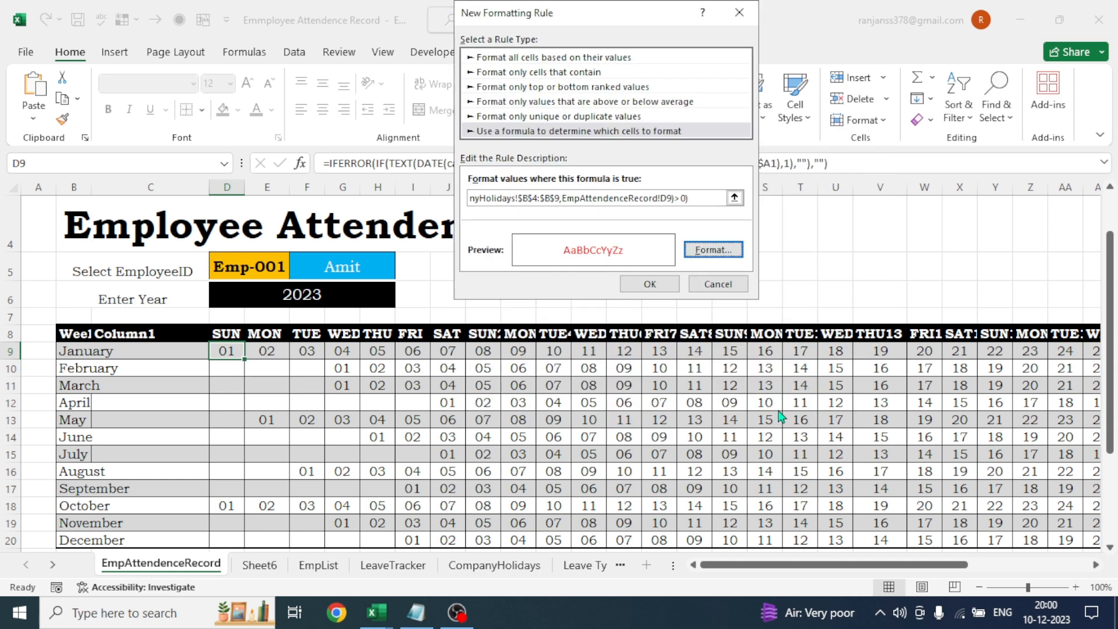
left_click(655, 289)
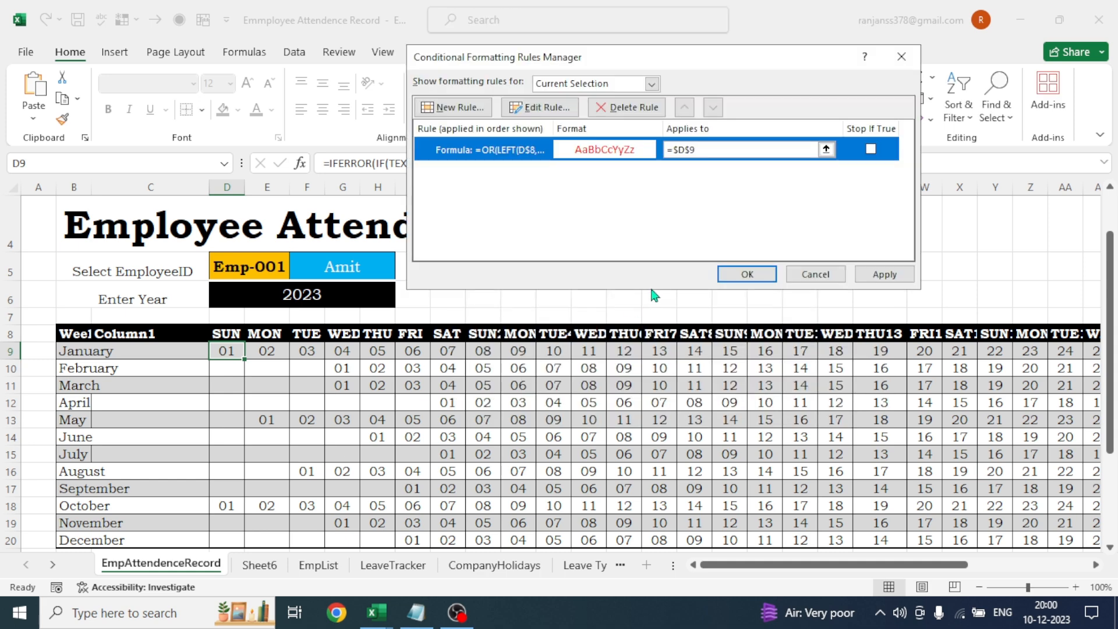
Extend the red weekend/holiday rule to $D$9:$AN$20 and apply it across the calendar
left_click(882, 282)
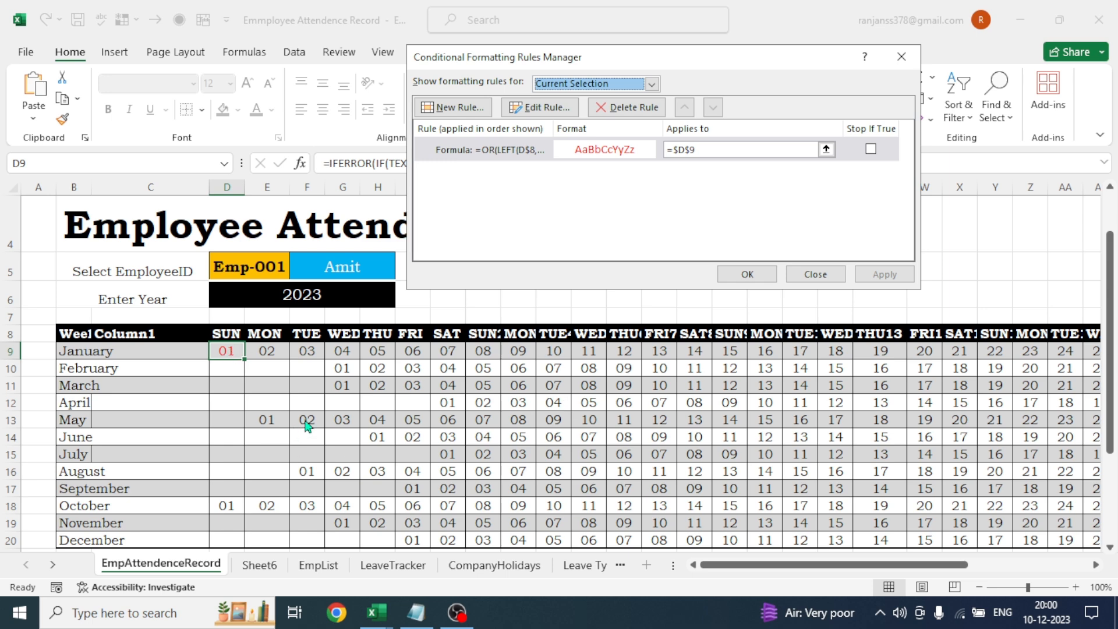
left_click(826, 151)
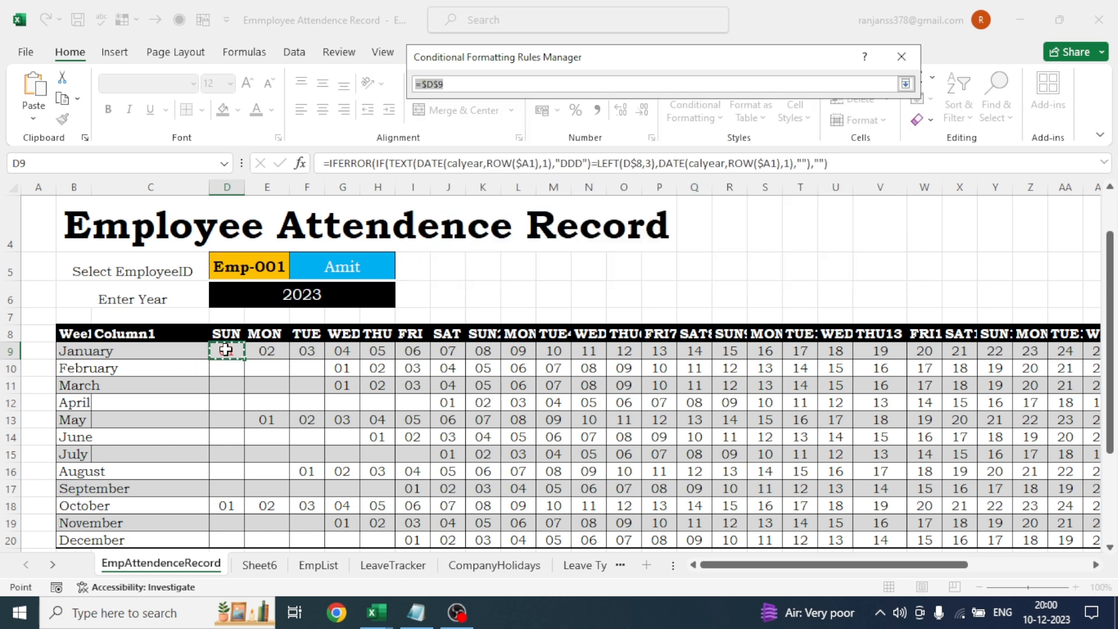
left_click_drag(224, 349, 449, 351)
left_click_drag(669, 377, 1024, 542)
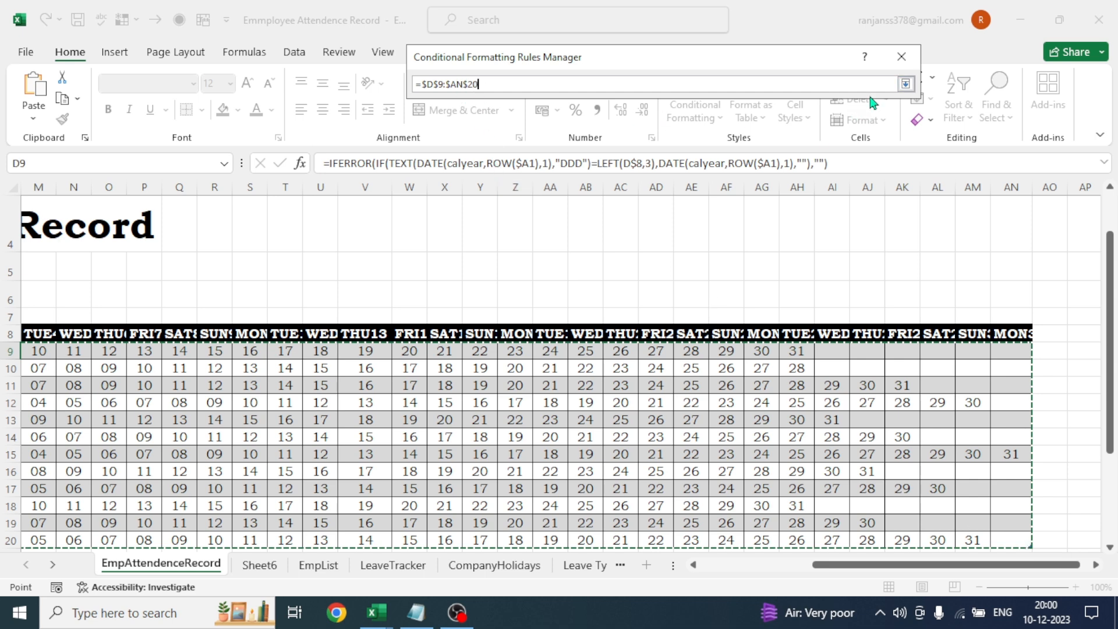
left_click(907, 85)
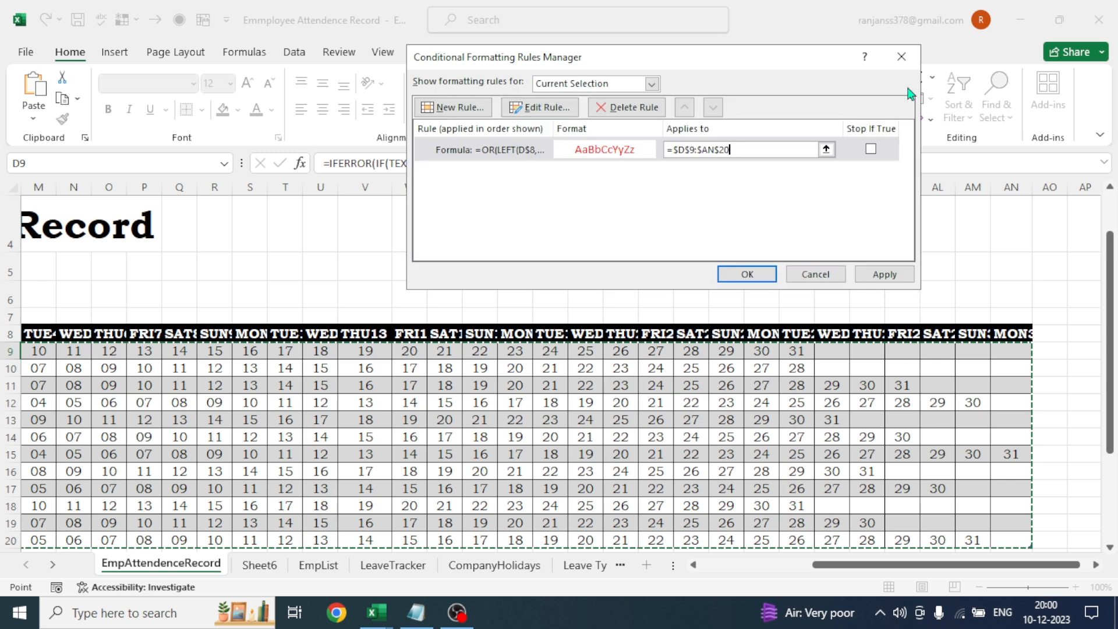
left_click(883, 278)
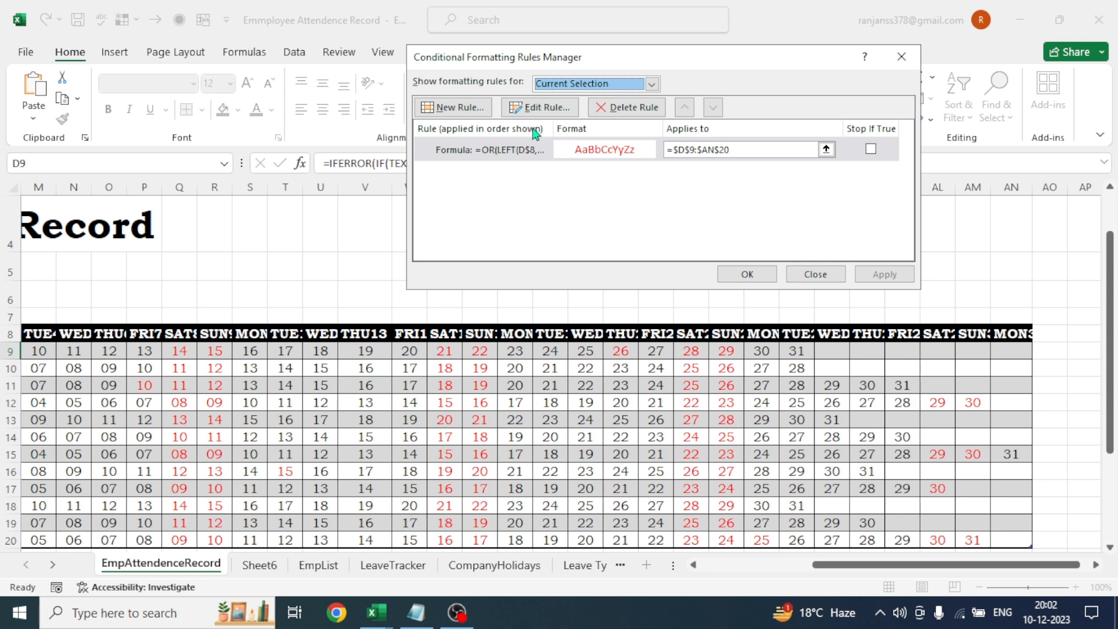
Change the rule's font colour to White, Background 1, Darker 35% grey and apply it
left_click(540, 108)
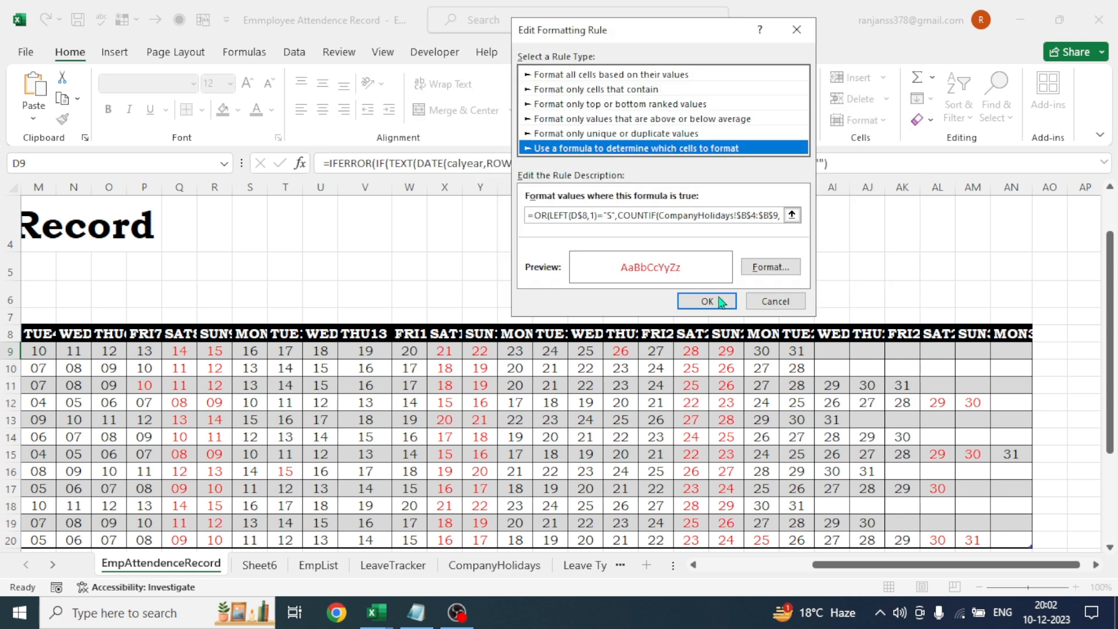
left_click(767, 269)
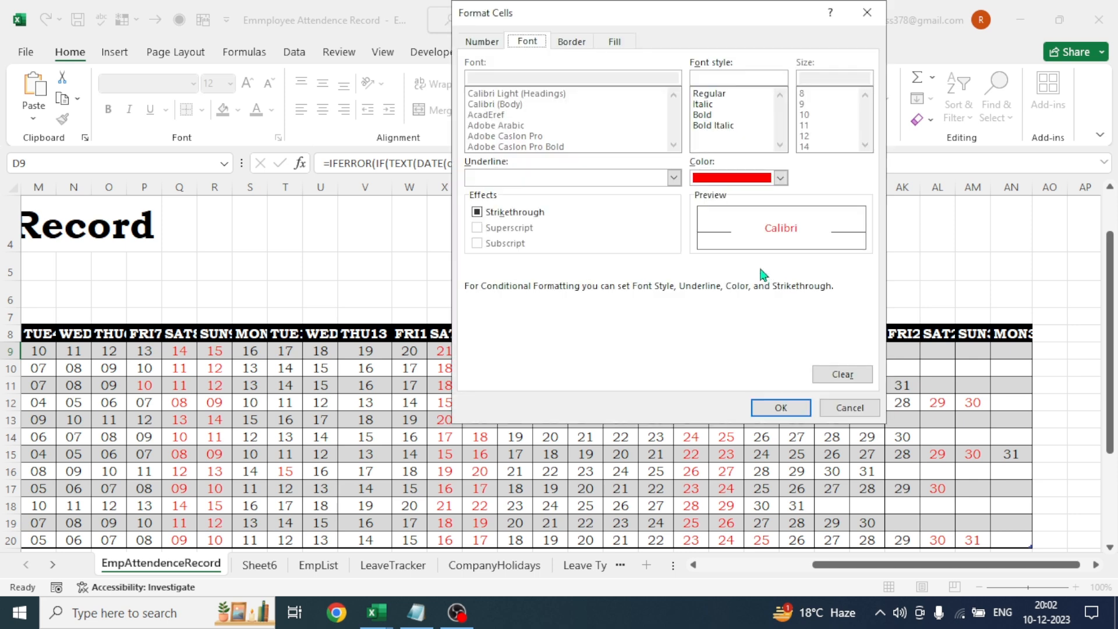
left_click(781, 179)
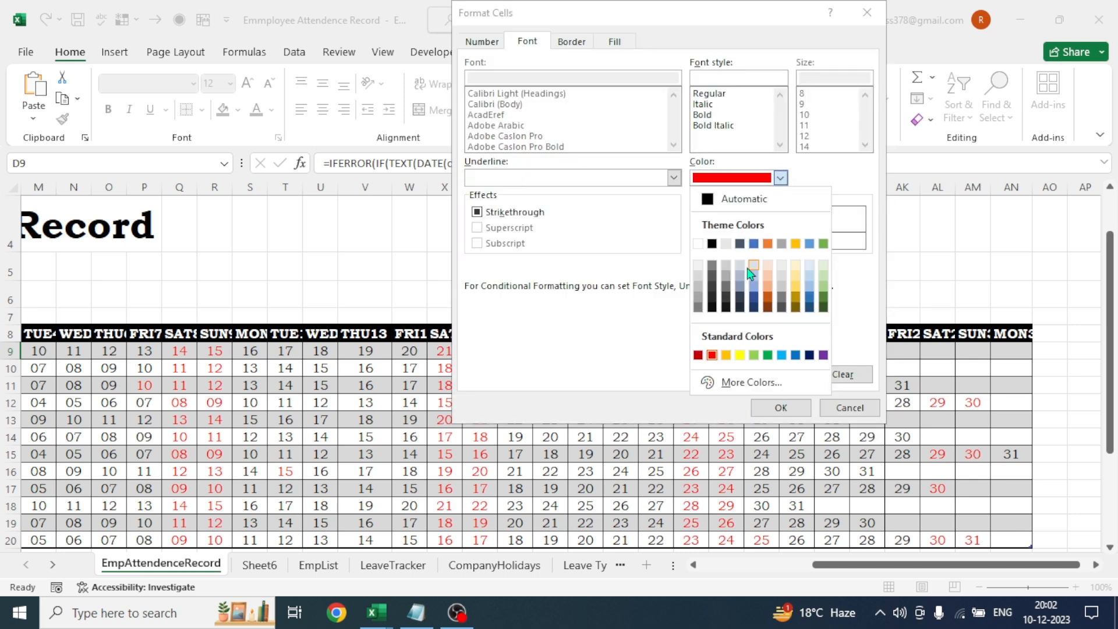
left_click(699, 307)
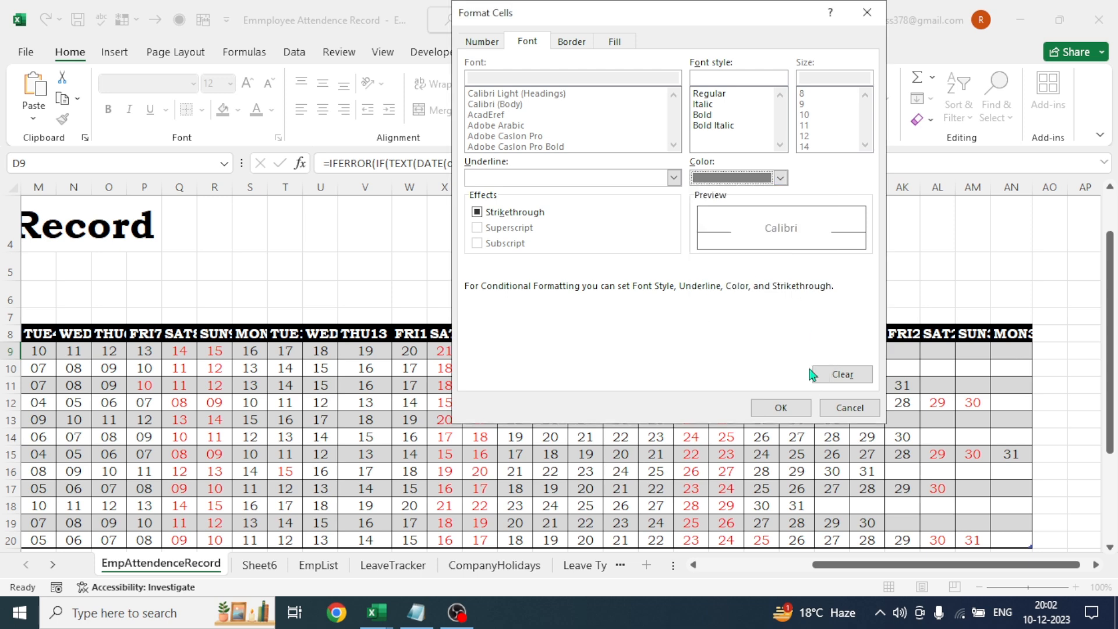
left_click(782, 407)
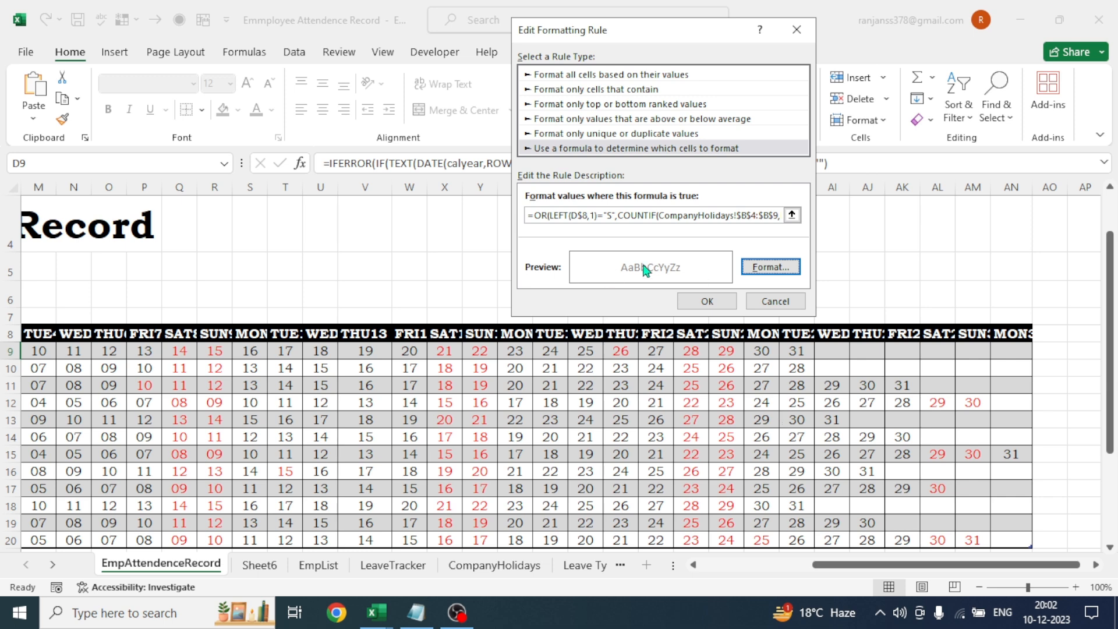
left_click(706, 302)
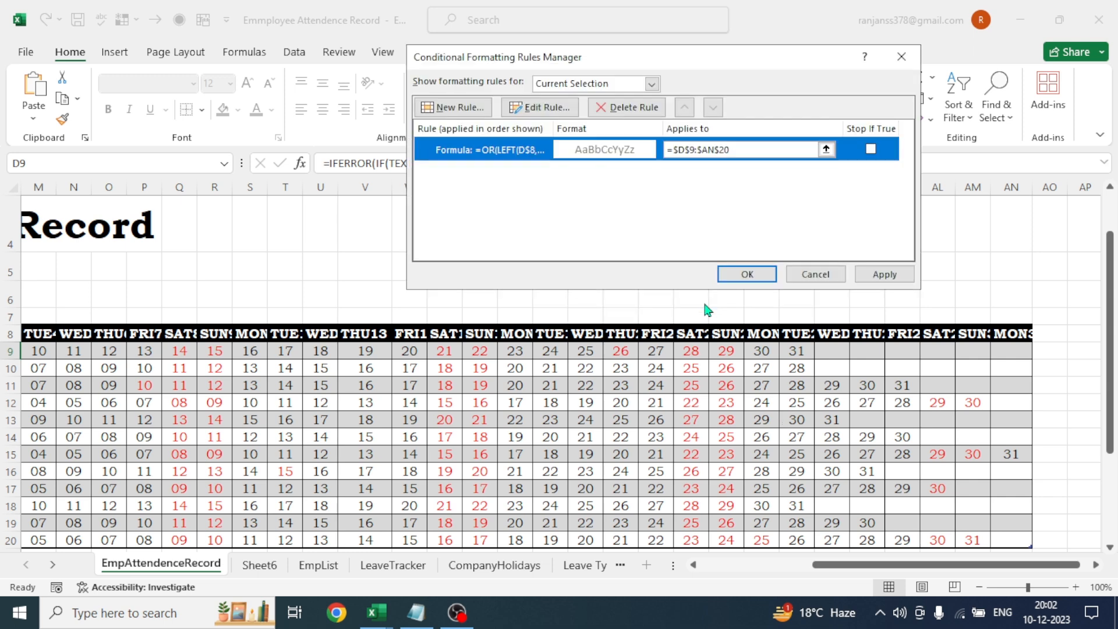
left_click(885, 275)
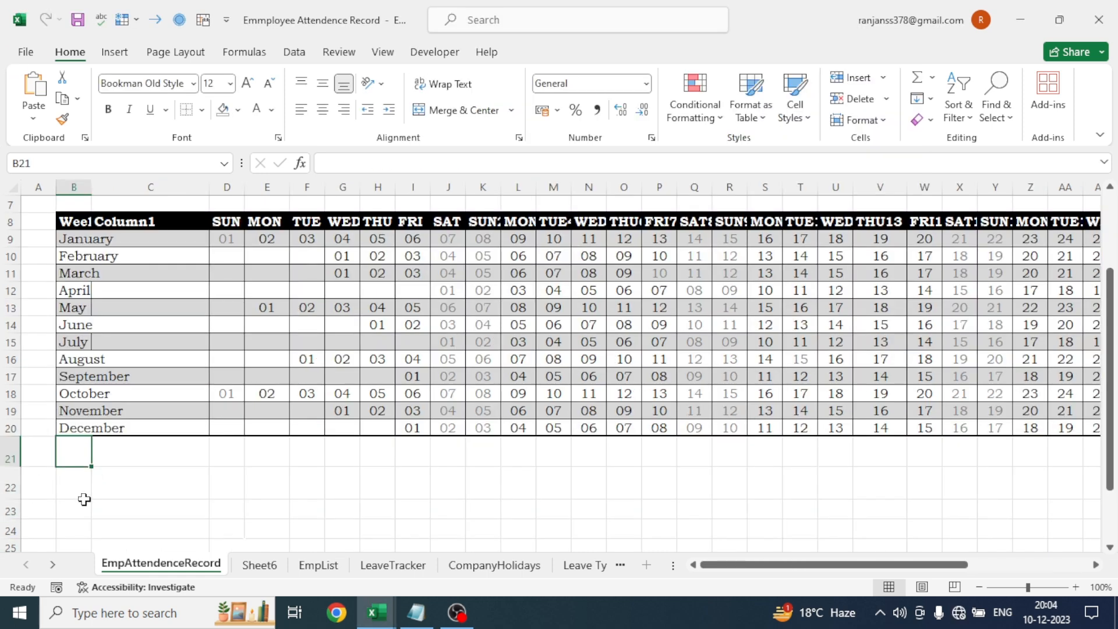
Enter 'Leave Statistics' in B21 and format it bold at 28 points
type("1")
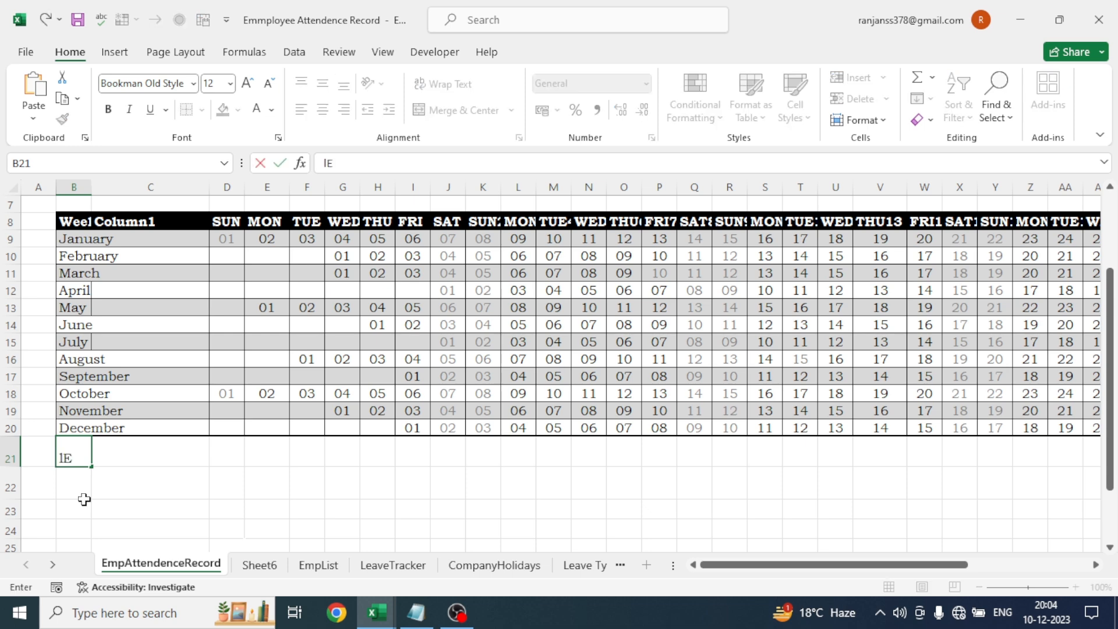
type("Leave Statistics")
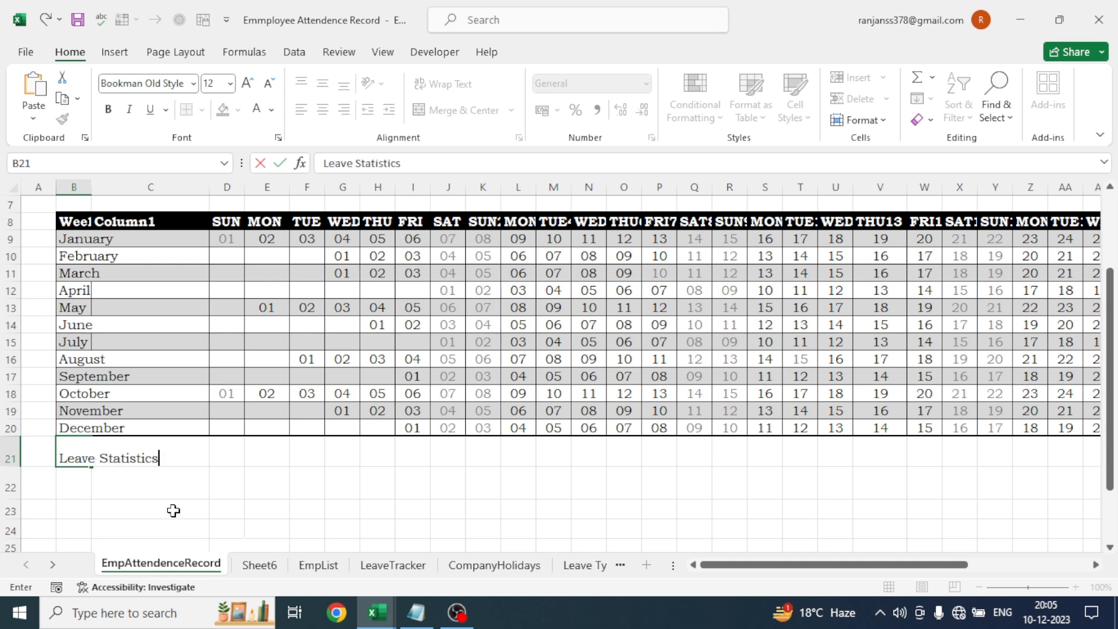
key("ctrl+Return")
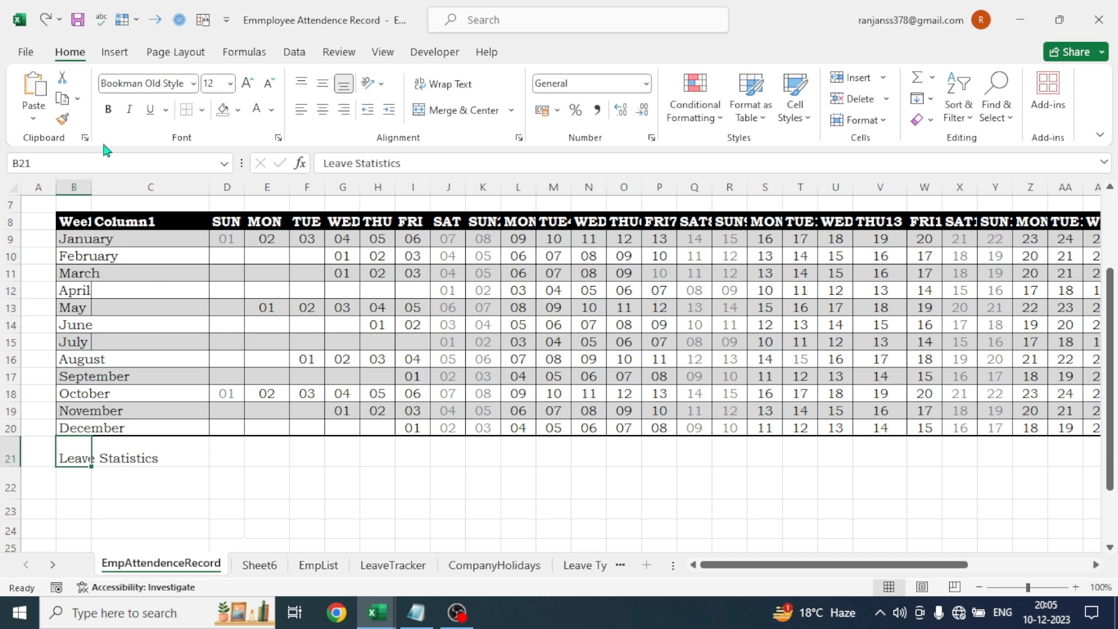
left_click(109, 113)
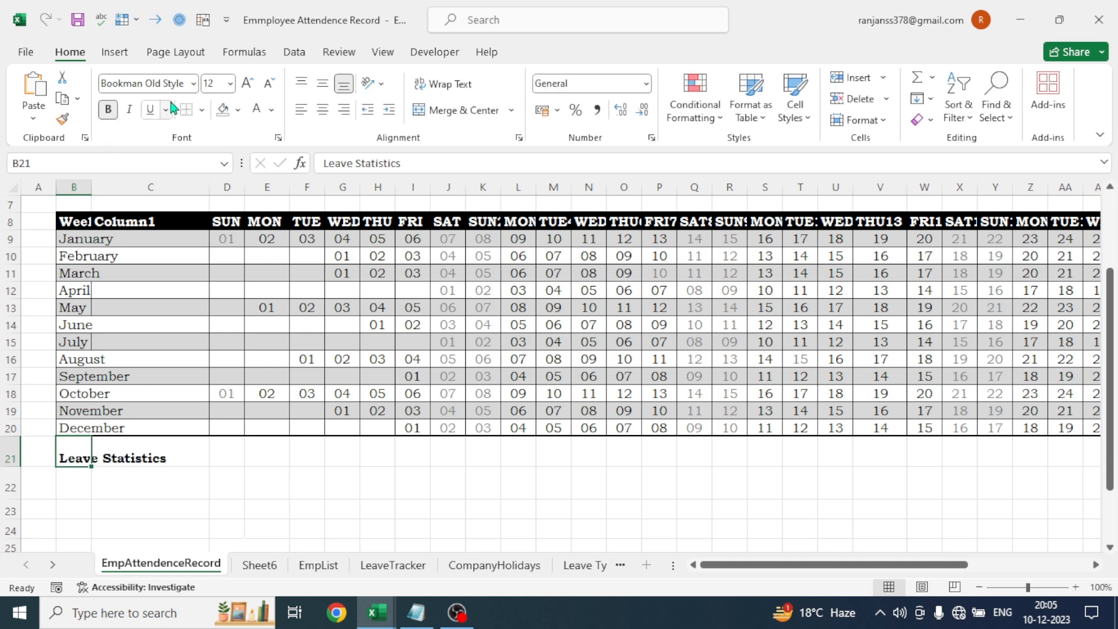
left_click(247, 86)
left_click(247, 86)
left_click(247, 86)
left_click(247, 86)
left_click(247, 87)
left_click(247, 86)
left_click(247, 86)
left_click(247, 86)
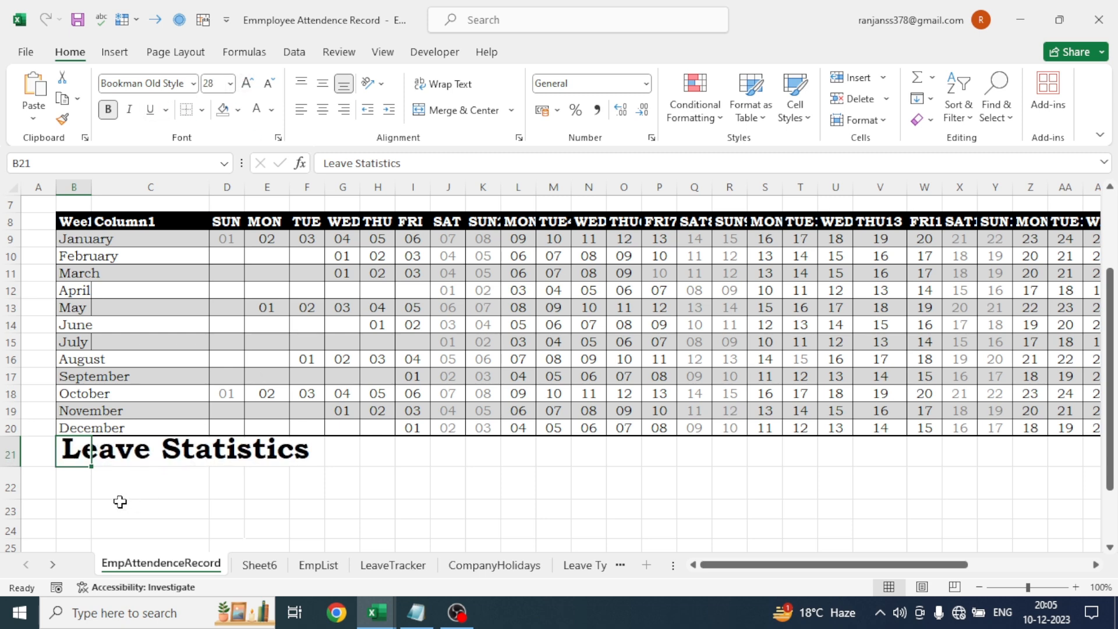
left_click(79, 489)
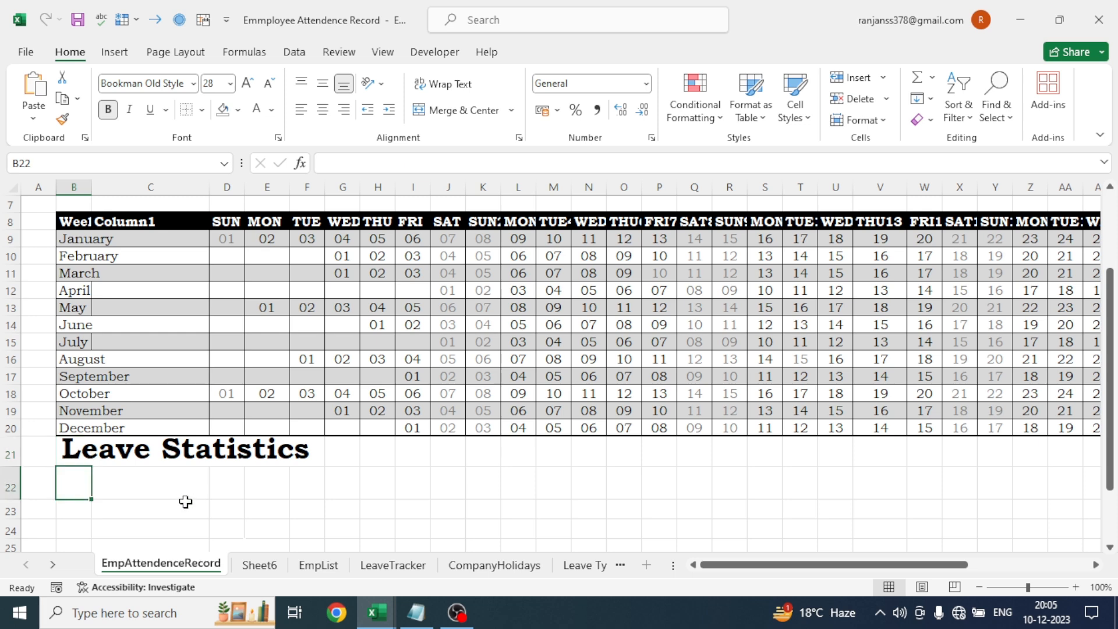
Merge B22:C22, D22:G22, B23:C23 and D23:G23 into four boxes
left_click(148, 487)
left_click_drag(75, 485, 110, 487)
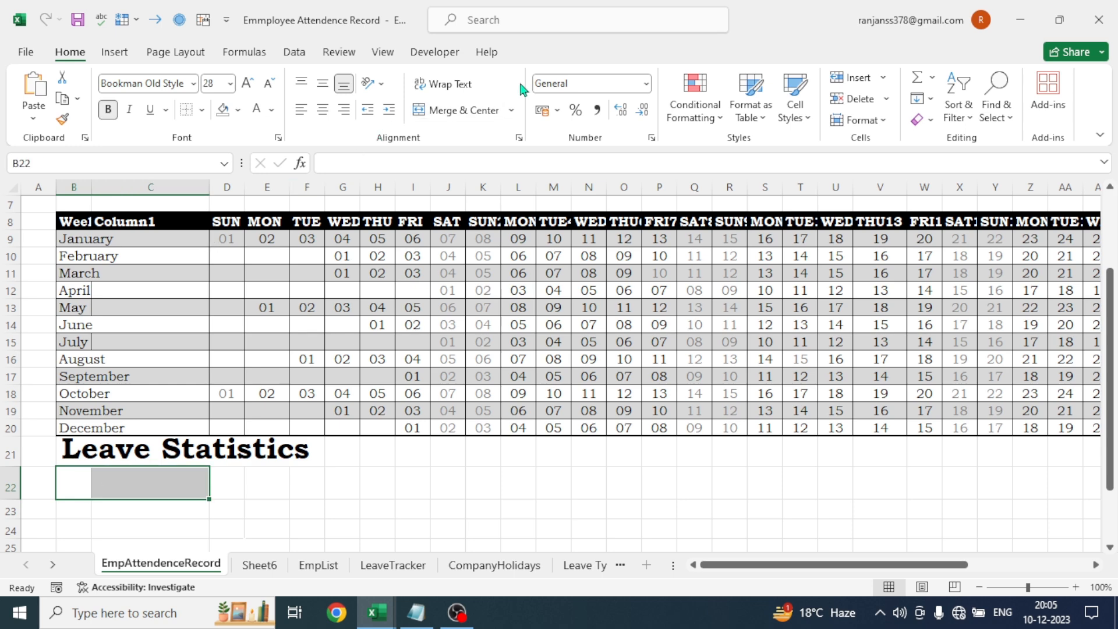
left_click(462, 111)
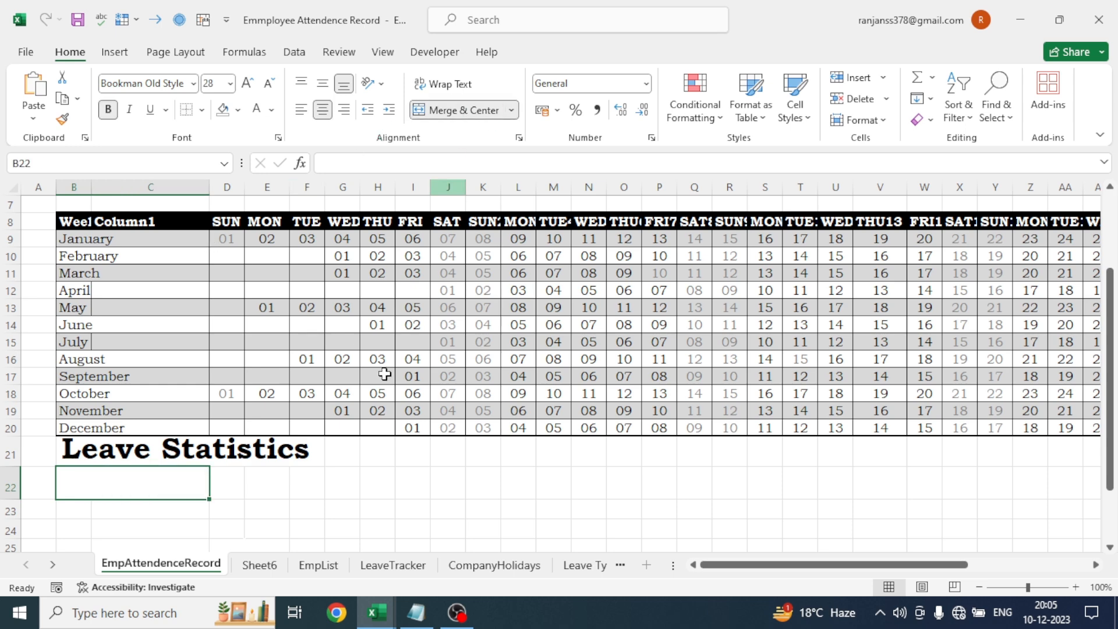
left_click_drag(227, 484, 329, 484)
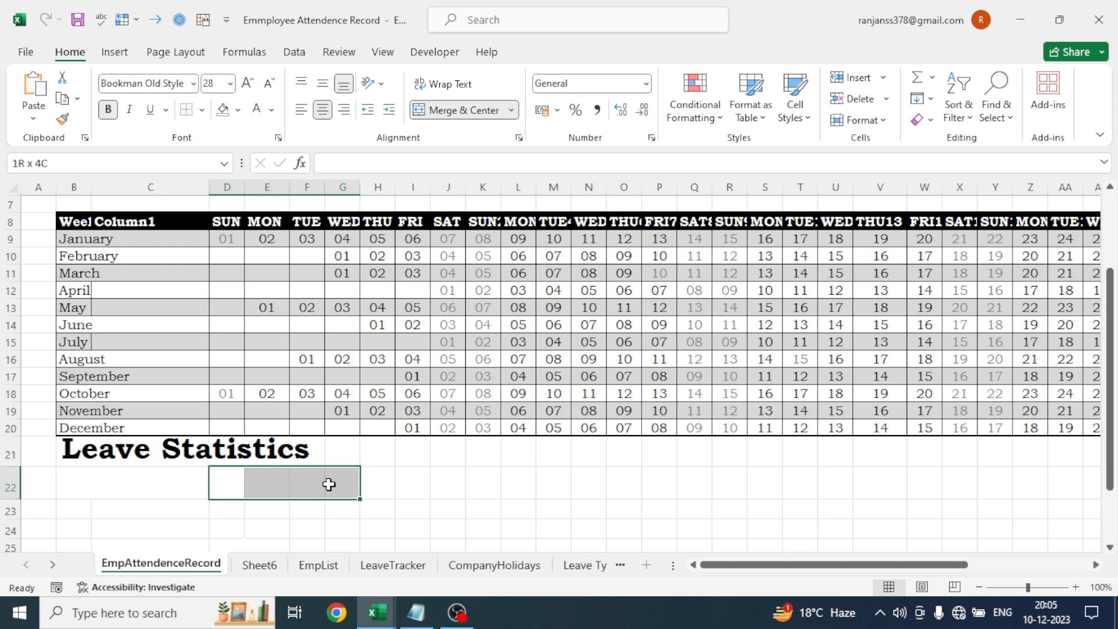
left_click(453, 109)
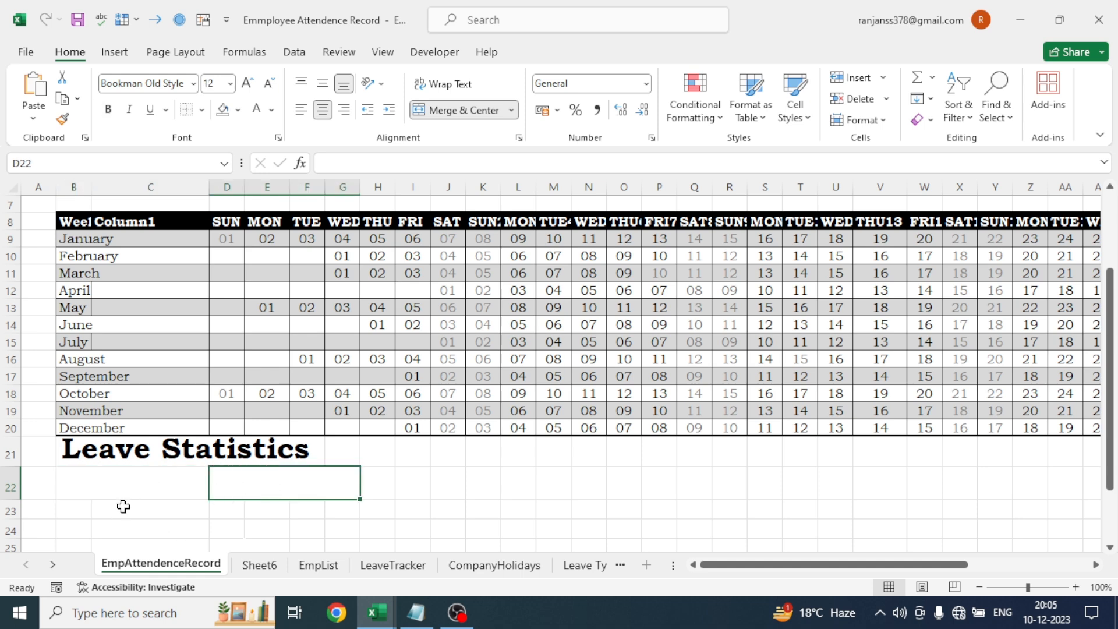
left_click_drag(80, 514, 172, 507)
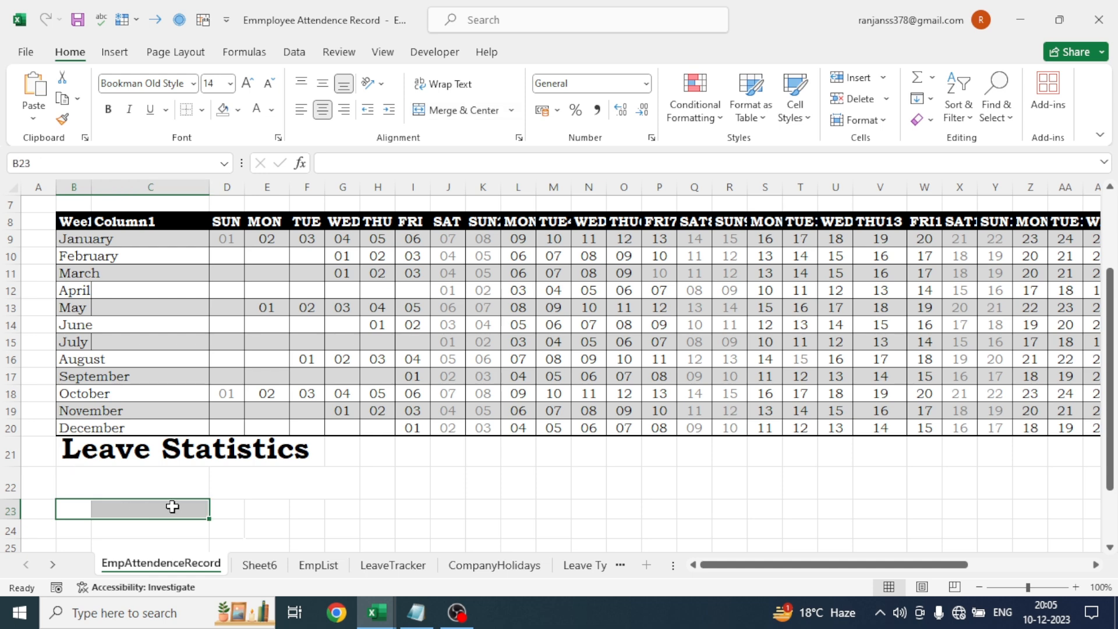
left_click(446, 108)
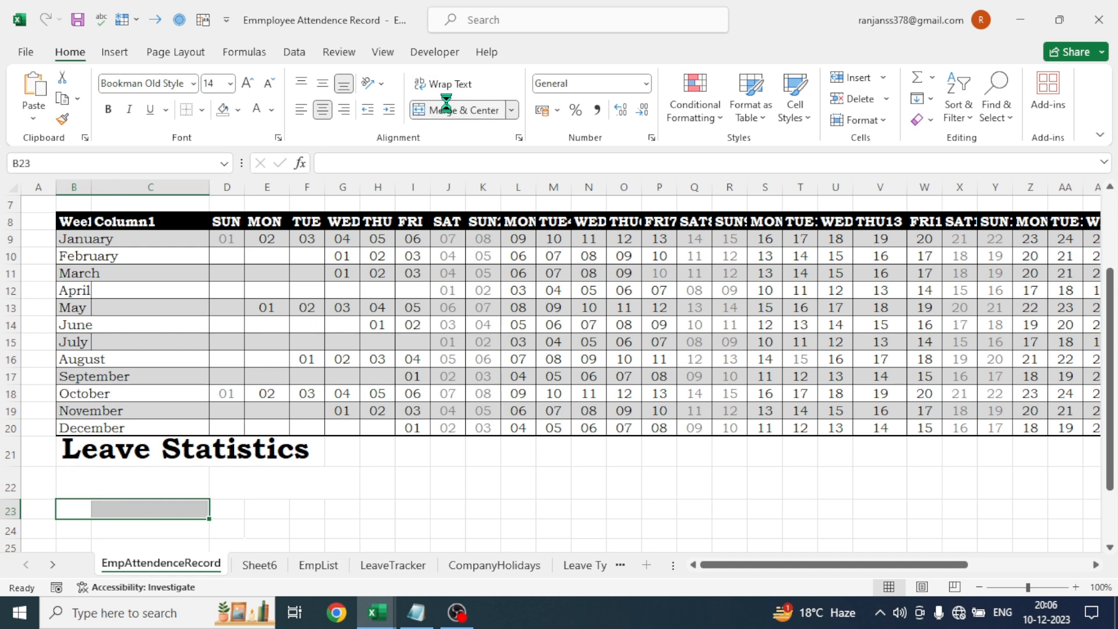
left_click_drag(222, 509, 353, 506)
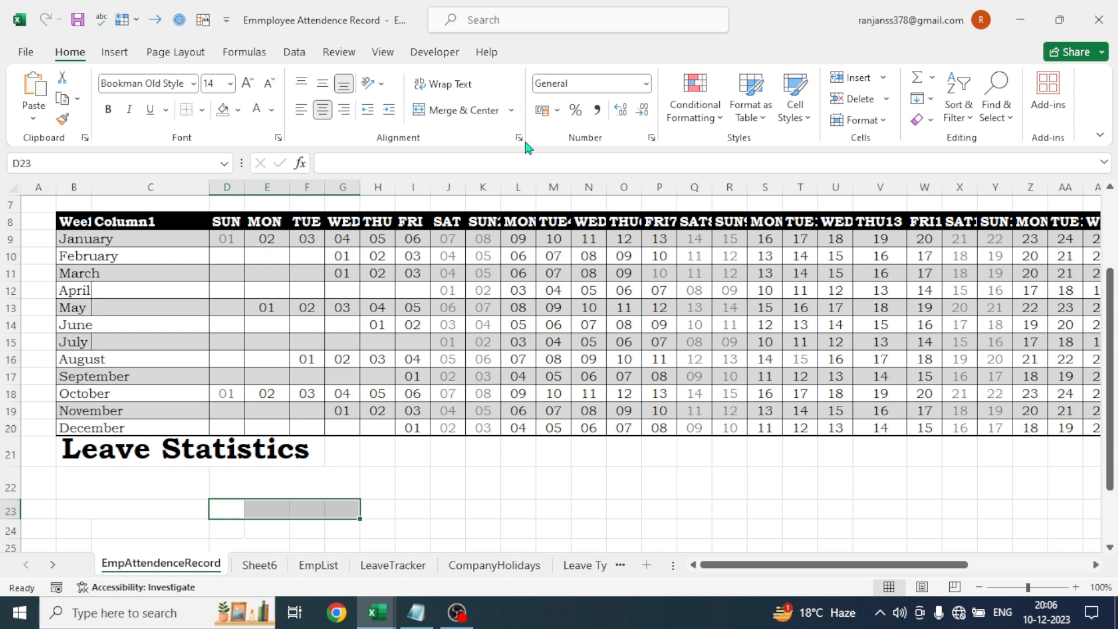
left_click(452, 111)
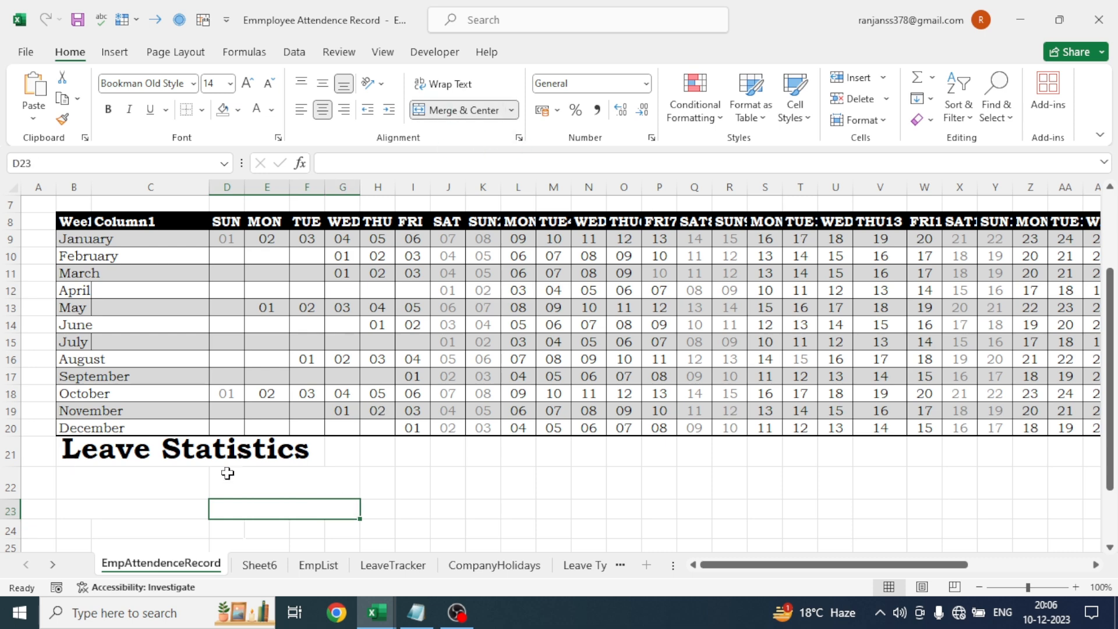
Put All Borders on the merged boxes in rows 22–23
left_click_drag(96, 480, 254, 504)
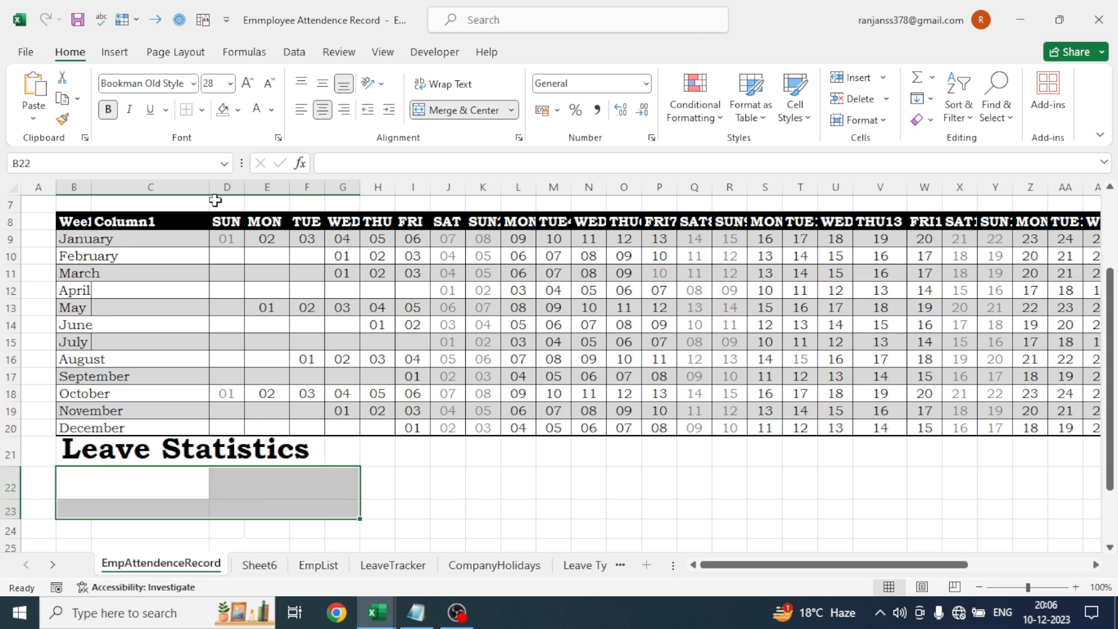
left_click(202, 114)
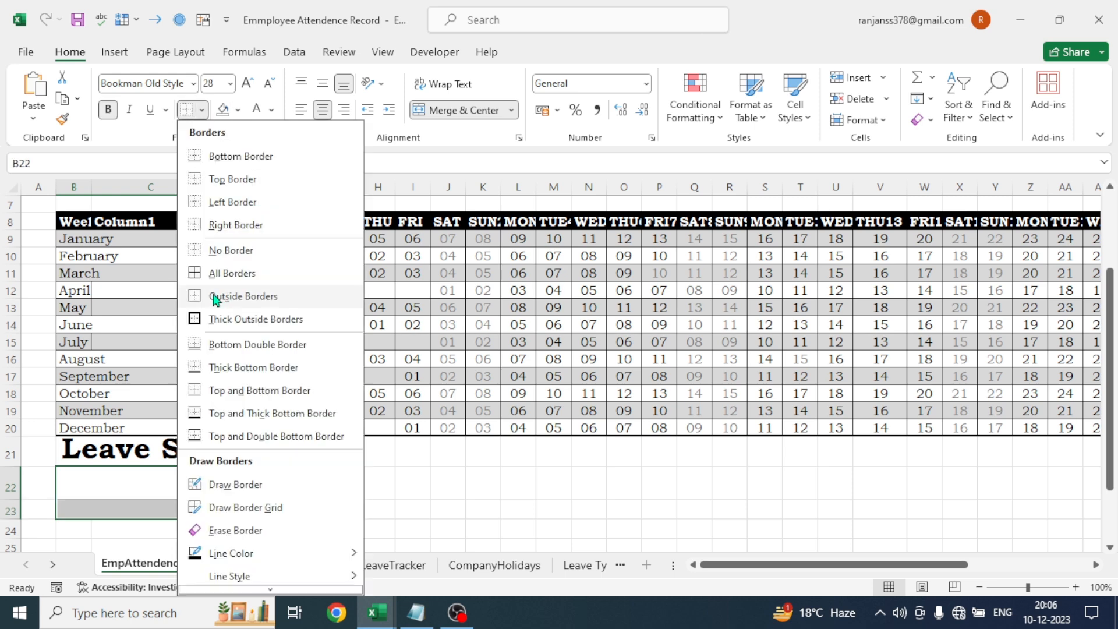
left_click(198, 274)
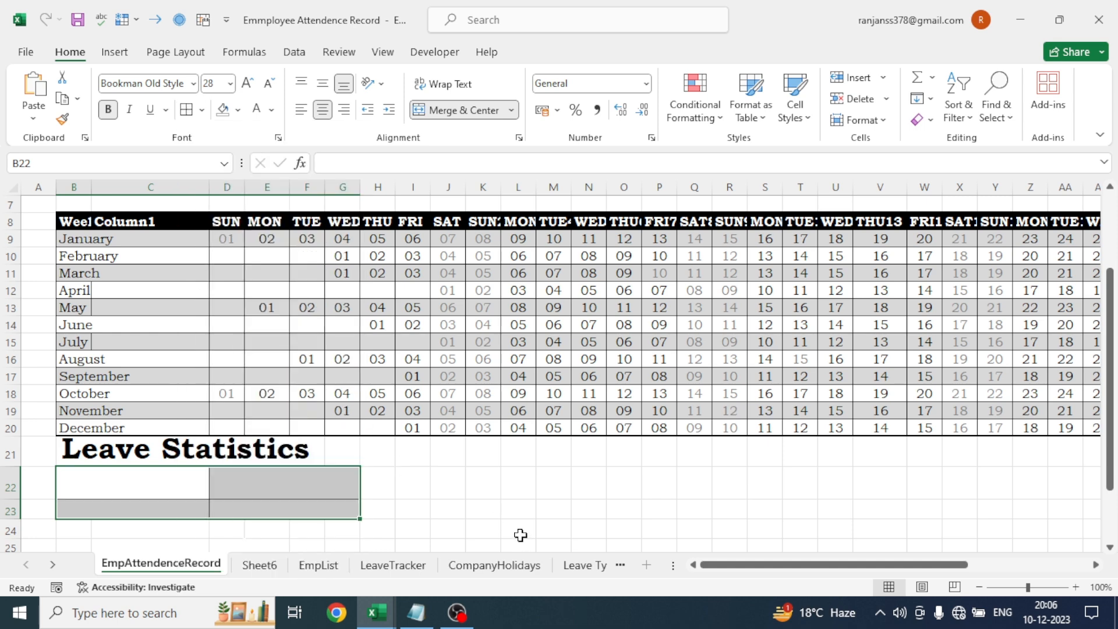
left_click(485, 508)
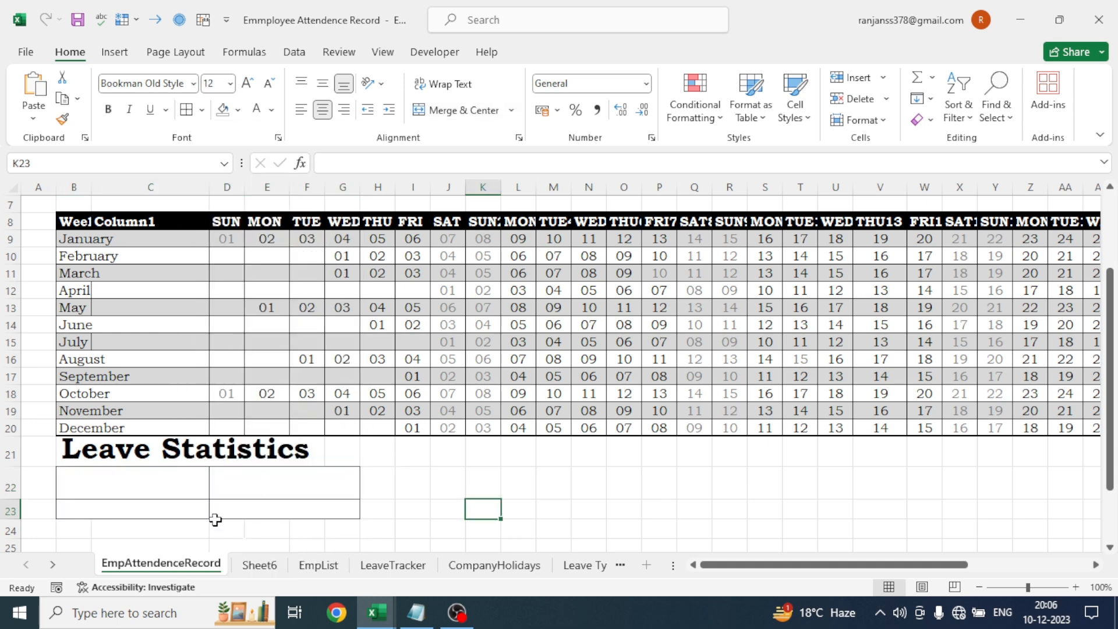
left_click(134, 494)
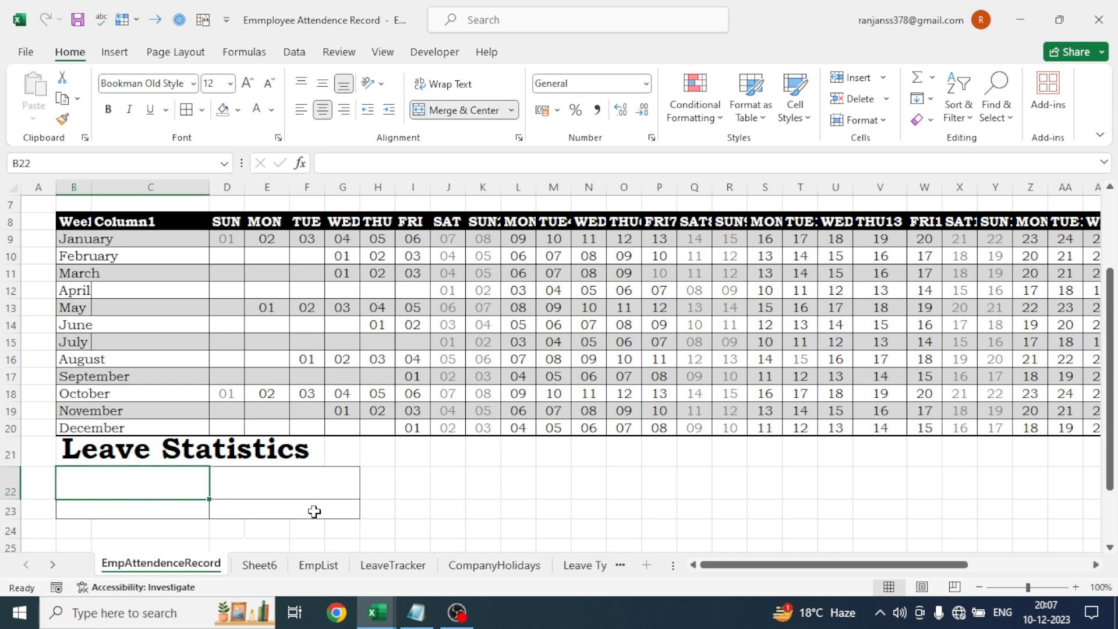
Type 'Start Date' in B22 and 'End Date' in D22
type("Sta")
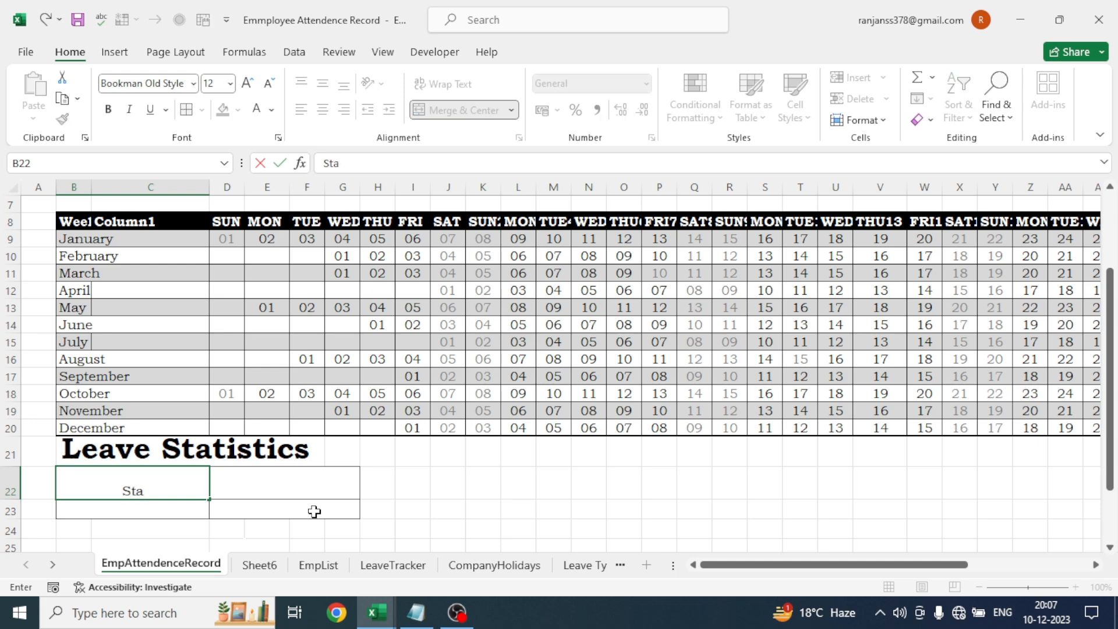
type("rt Date")
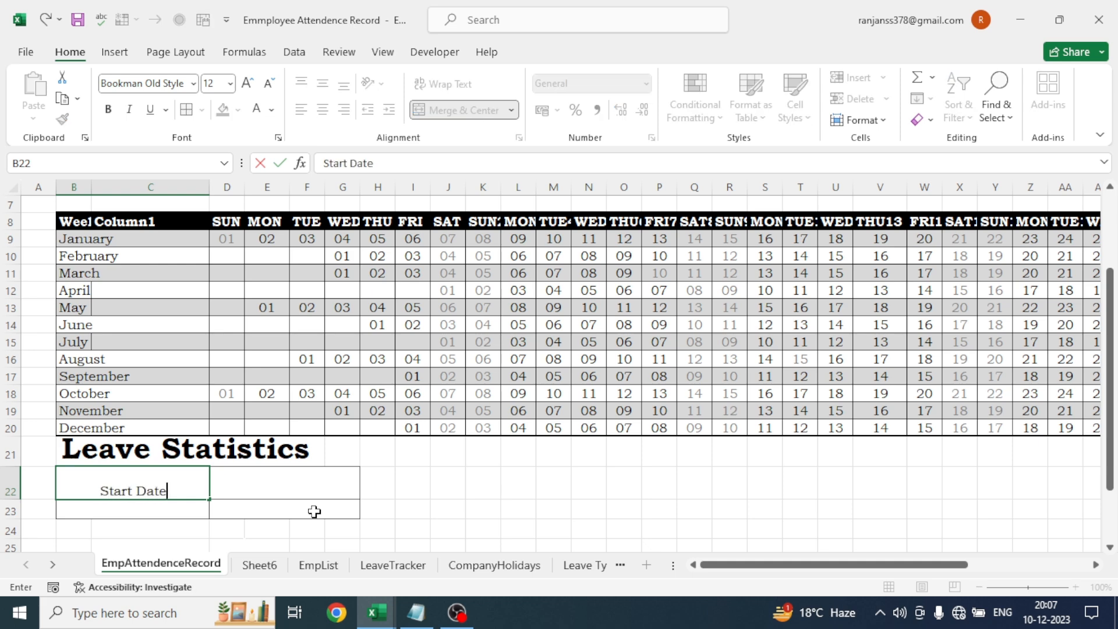
key("Tab")
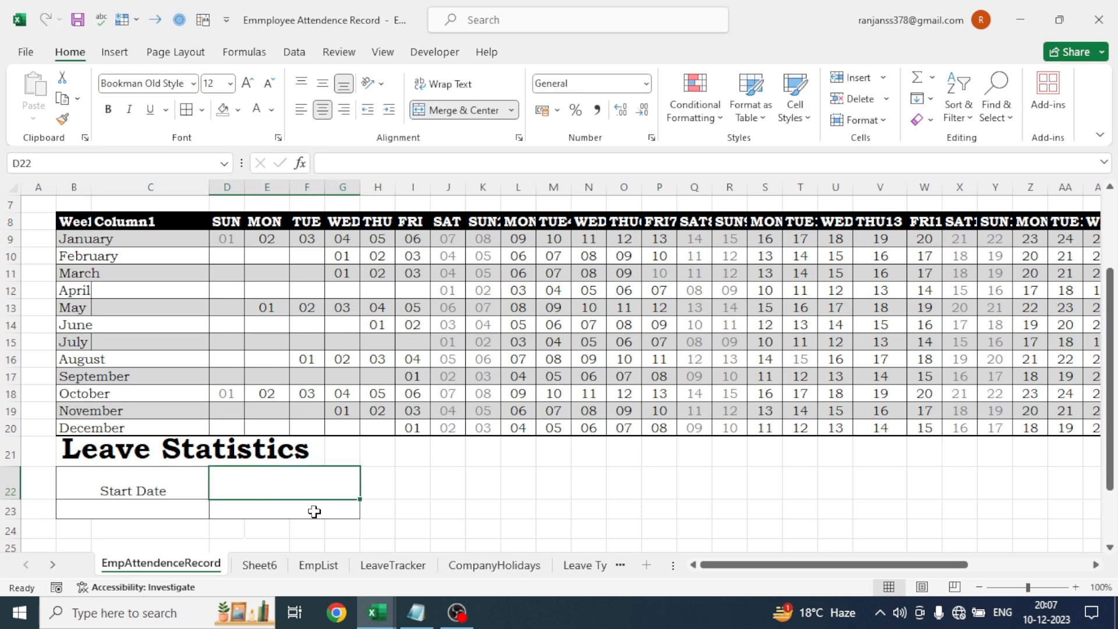
type("End Date")
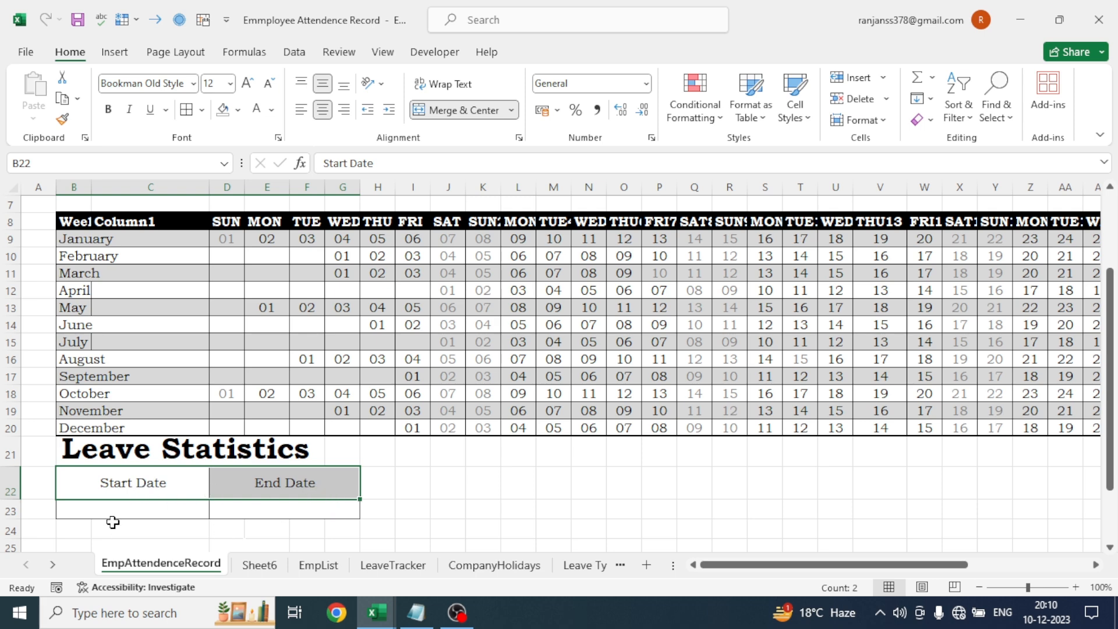
left_click(133, 515)
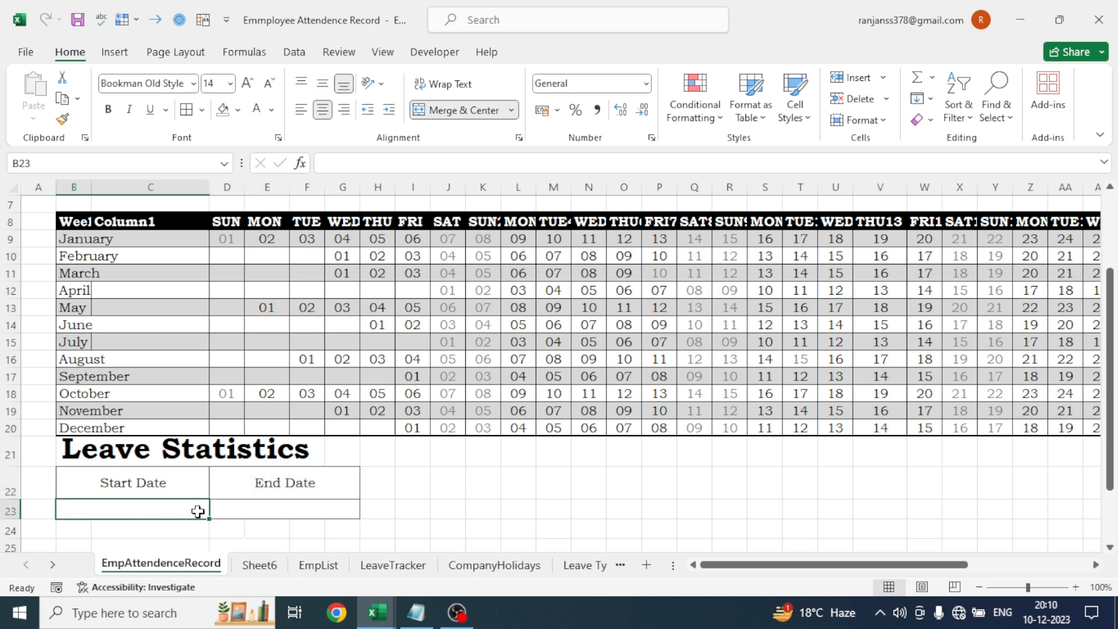
Make B23 a list dropdown from Sheet6!$J$2:$J$13, choose 1, and select the box
left_click(725, 121)
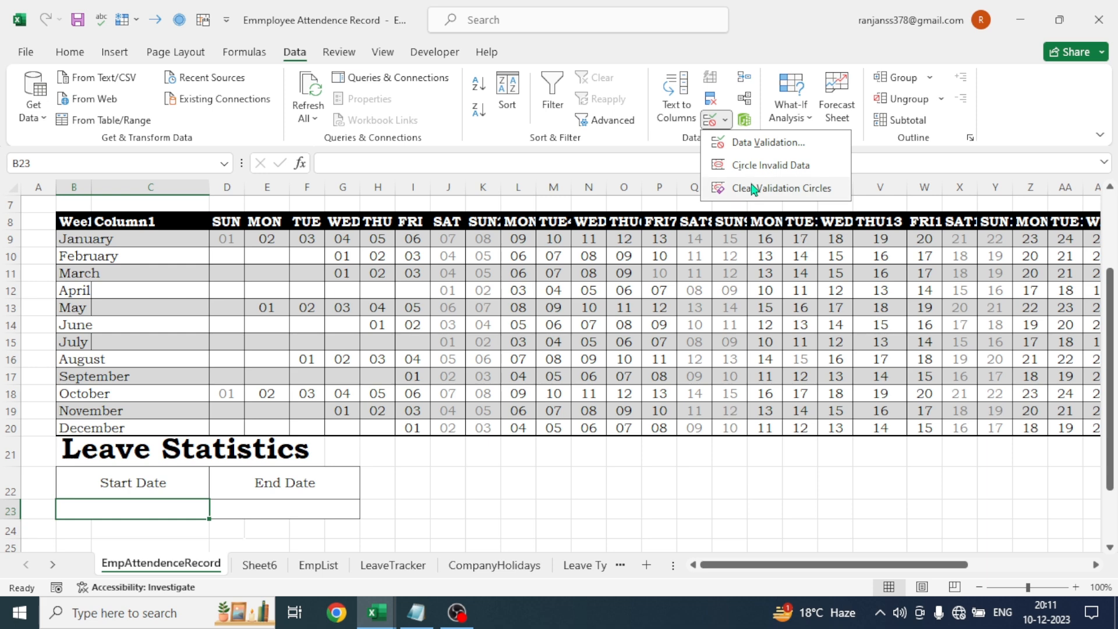
left_click(758, 143)
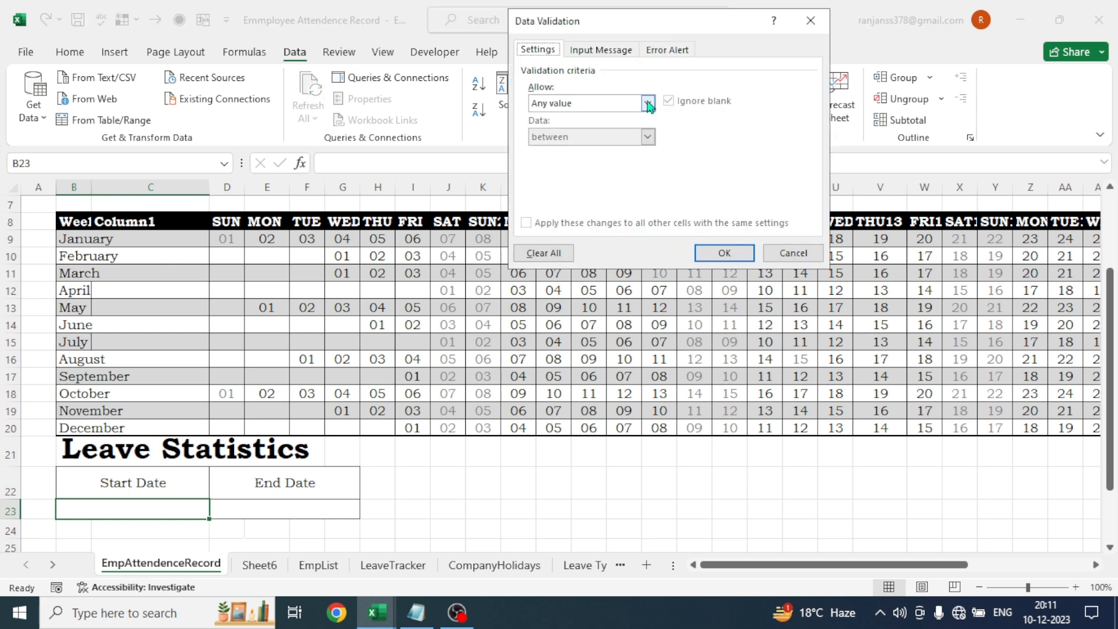
left_click(648, 104)
left_click(568, 146)
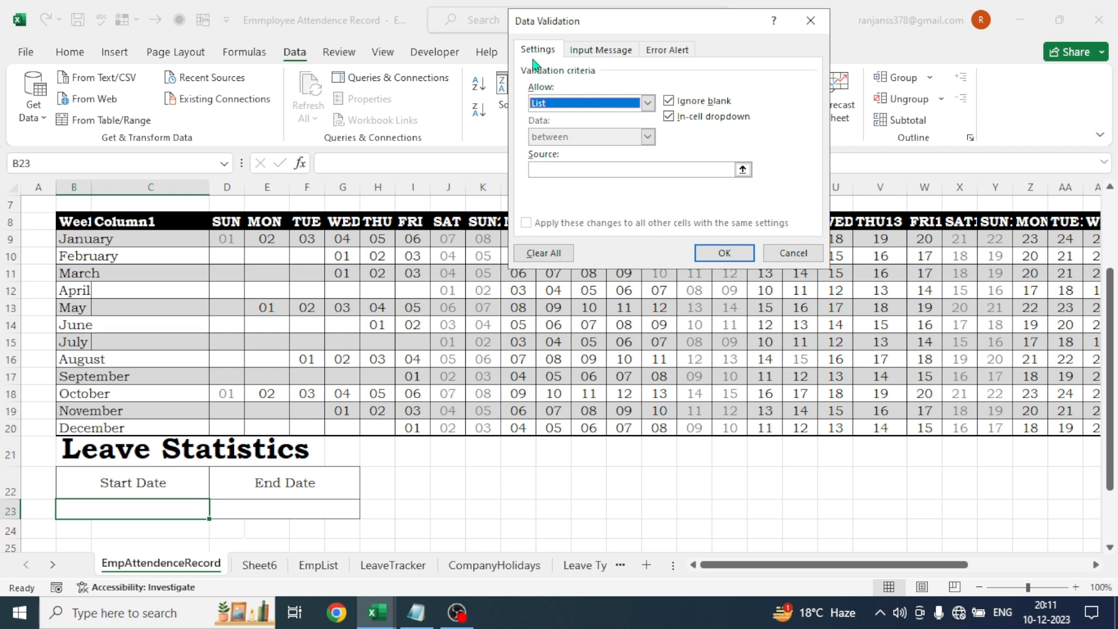
left_click(545, 169)
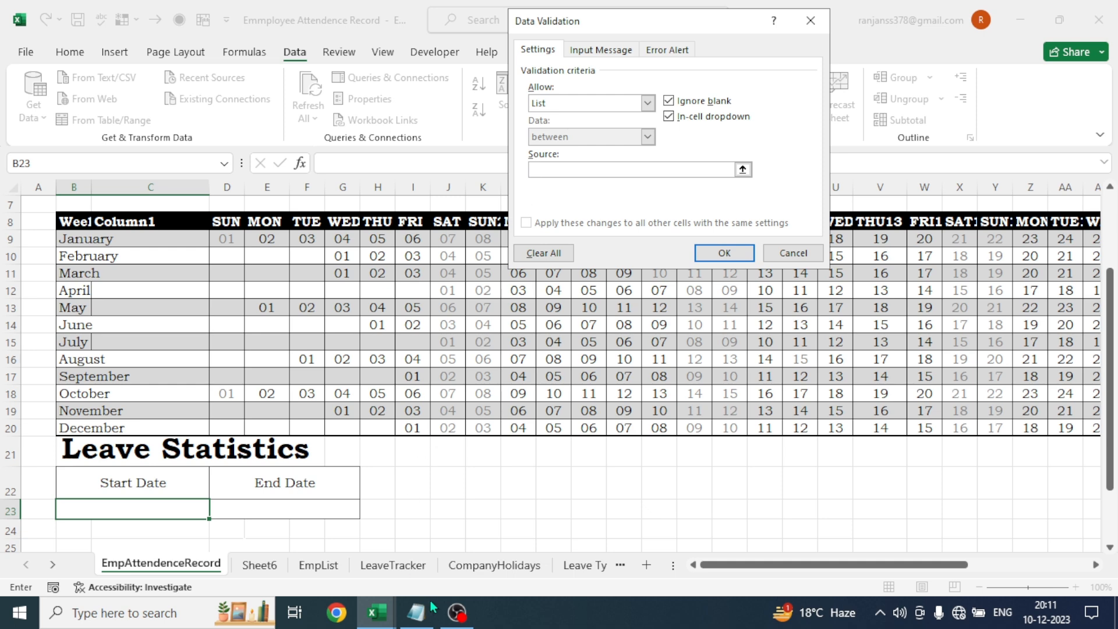
left_click(260, 565)
left_click_drag(705, 220, 724, 401)
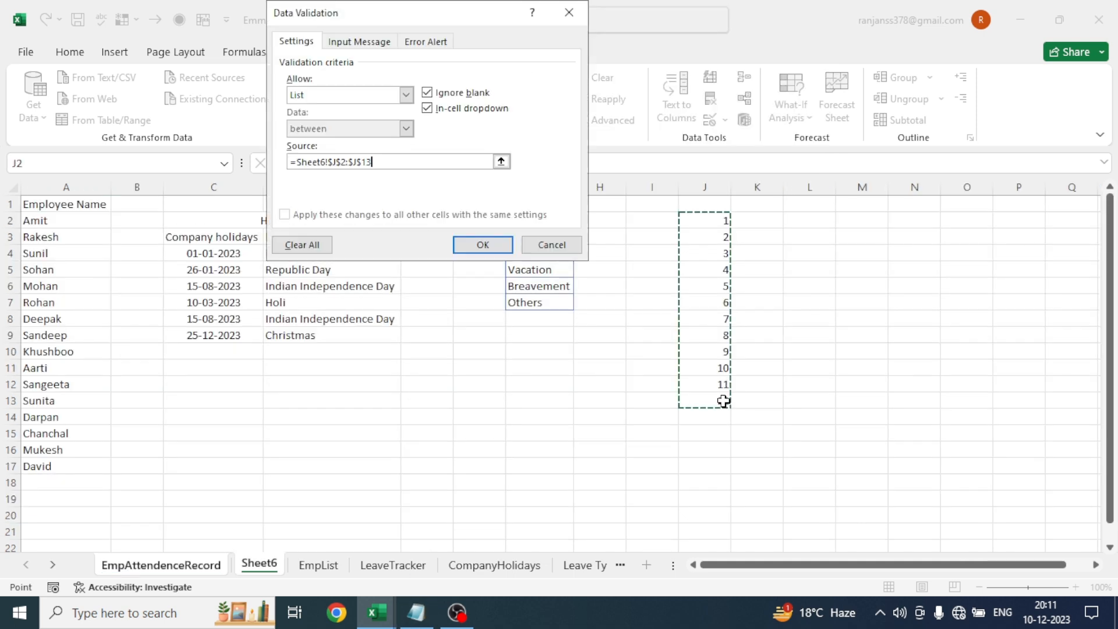
left_click(481, 244)
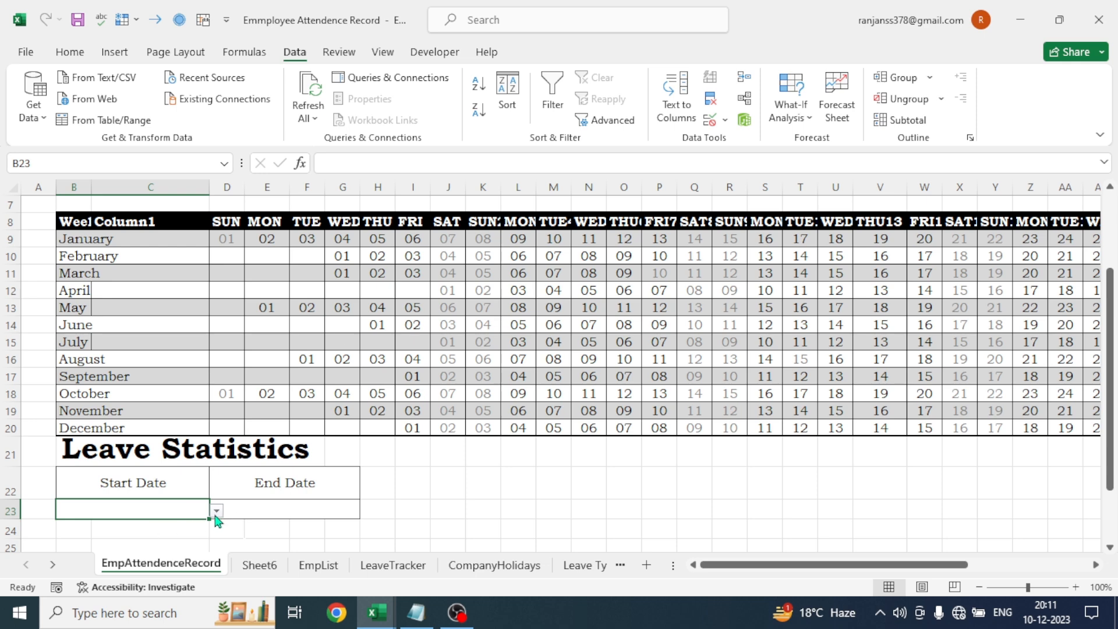
left_click(216, 511)
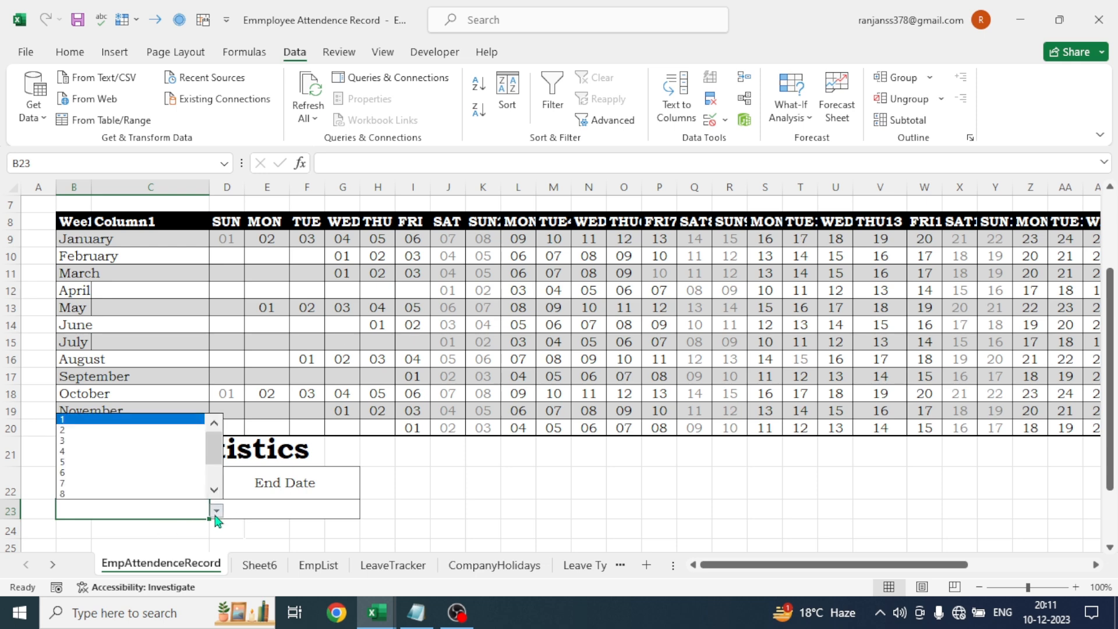
left_click(82, 422)
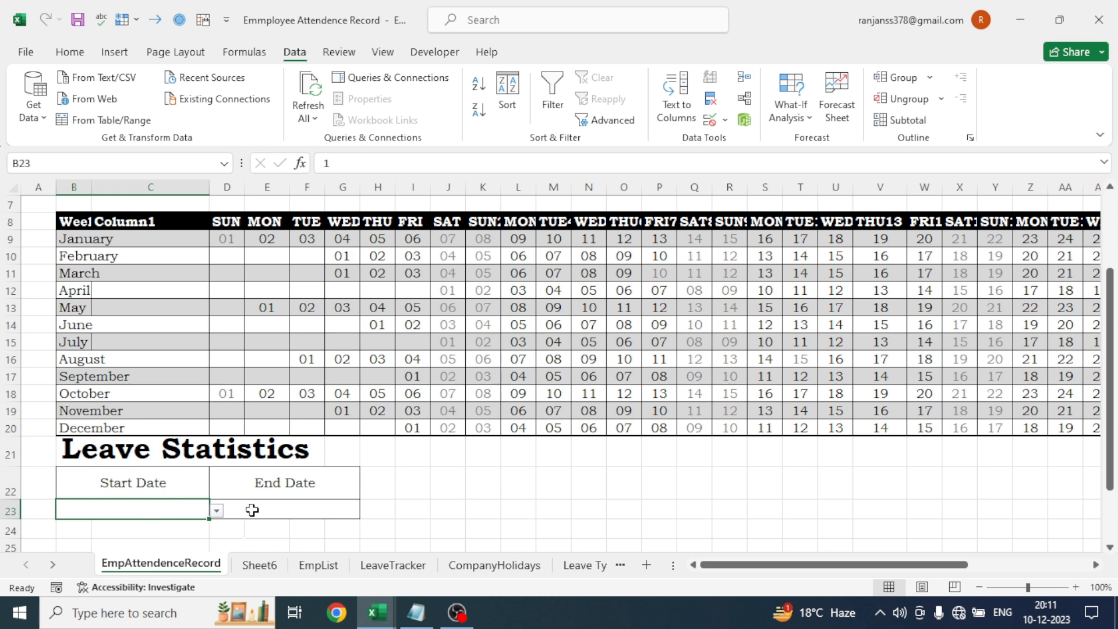
left_click(138, 493)
key("ctrl+a")
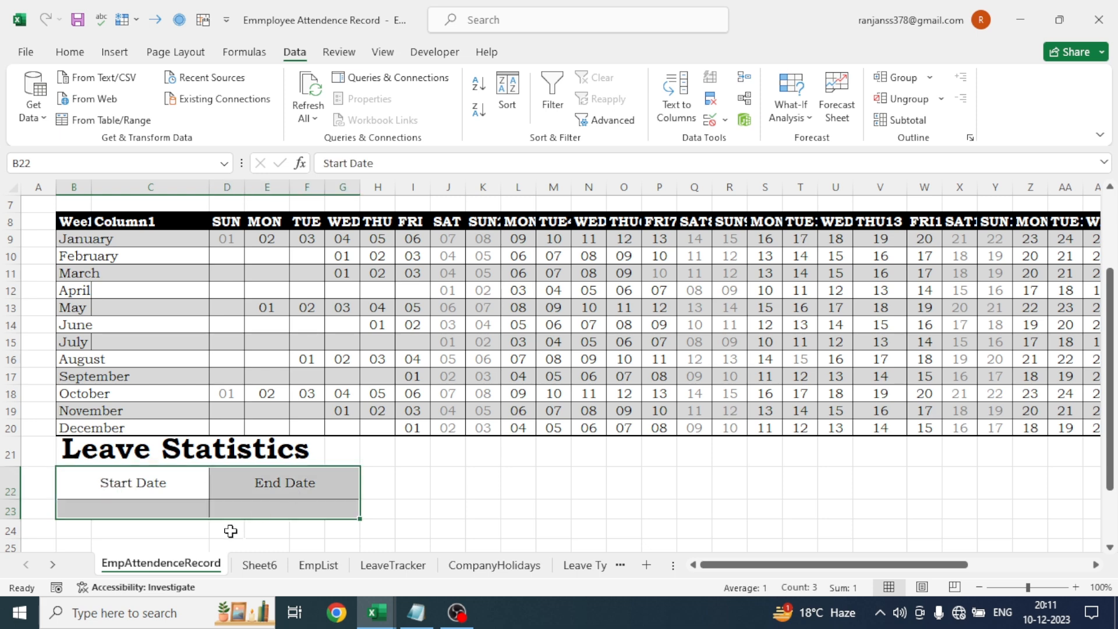
Fill the Start Date/End Date box black with white text
left_click(69, 56)
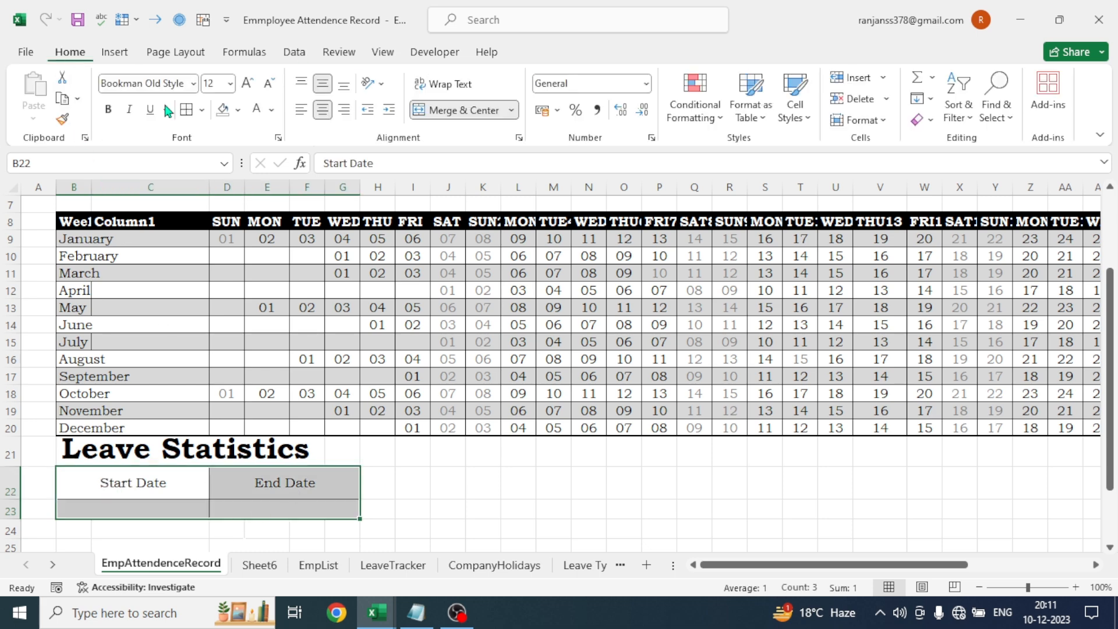
left_click(238, 110)
left_click(236, 153)
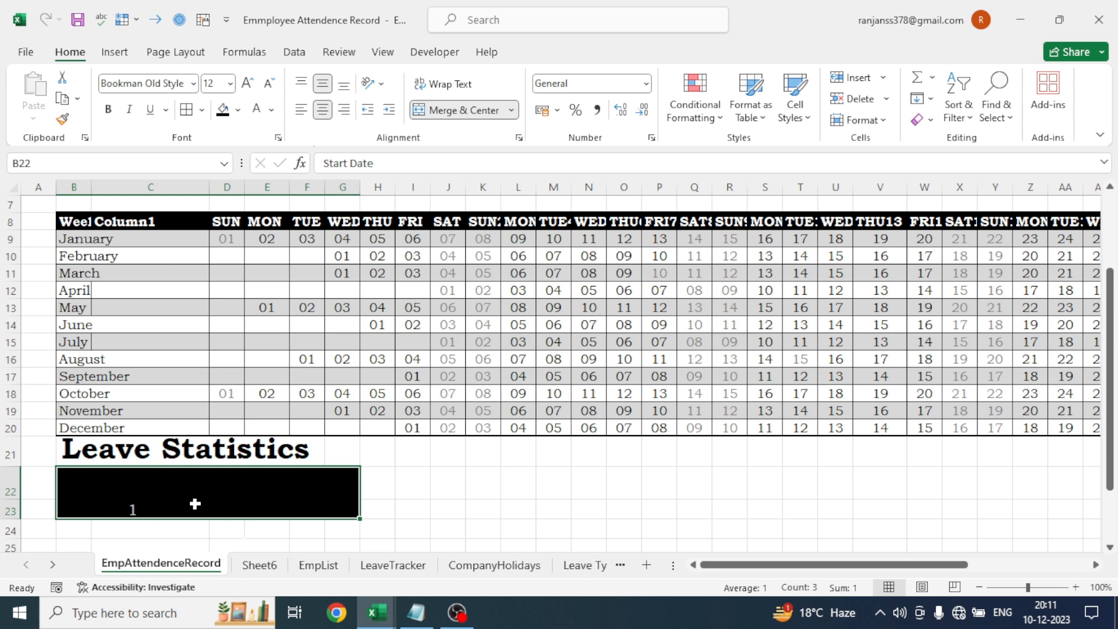
left_click(257, 111)
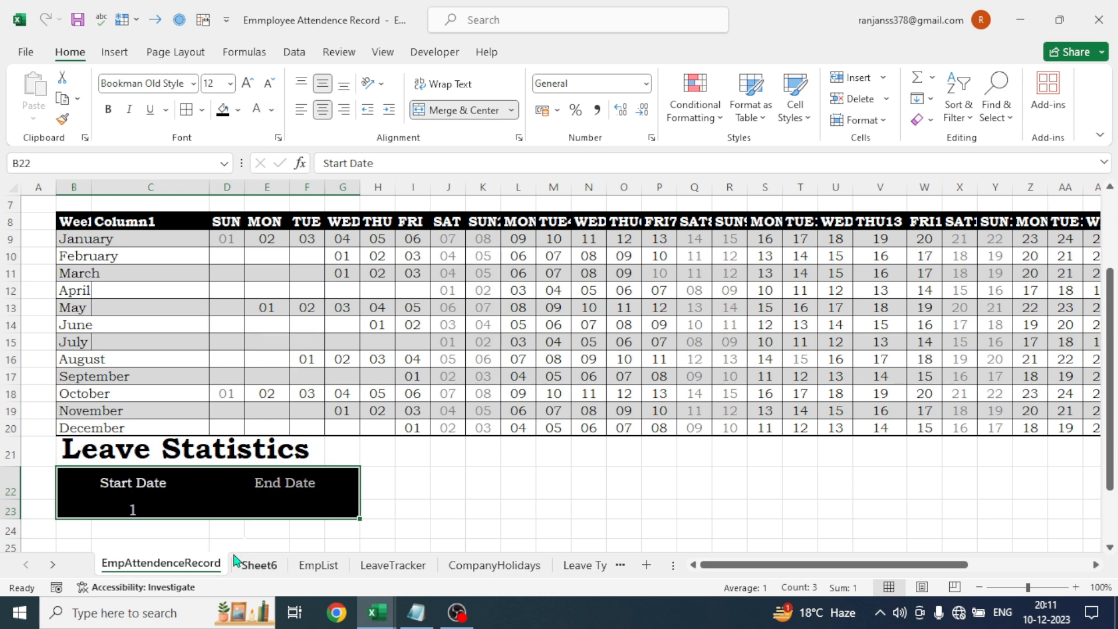
left_click(288, 507)
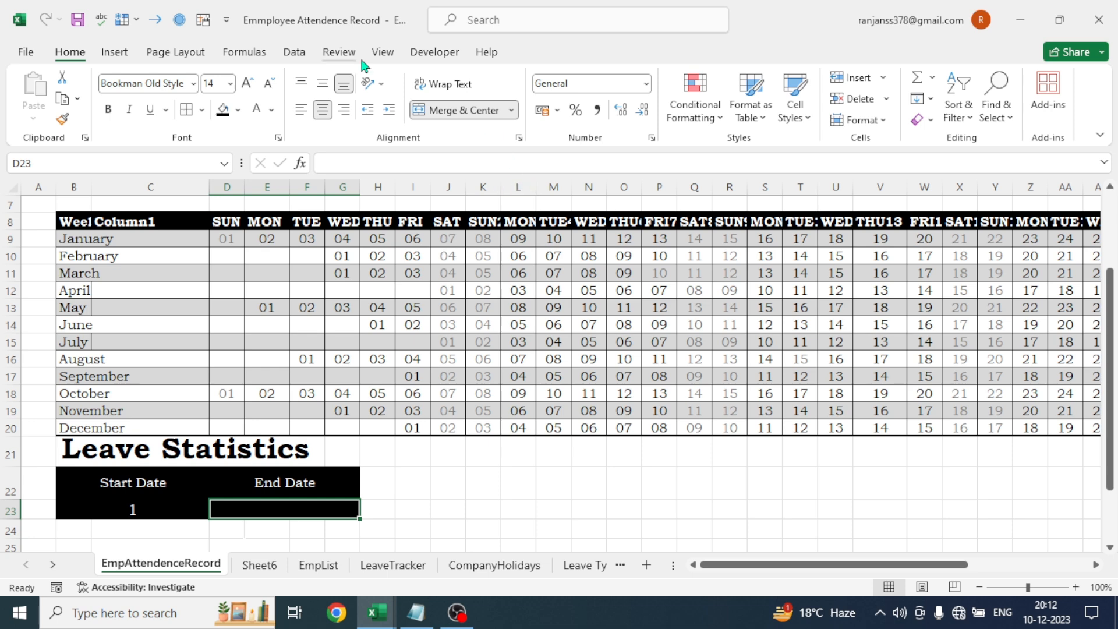
Make D23 a list dropdown from Sheet6!$J$2:$J$13 and set it to 1
left_click(294, 55)
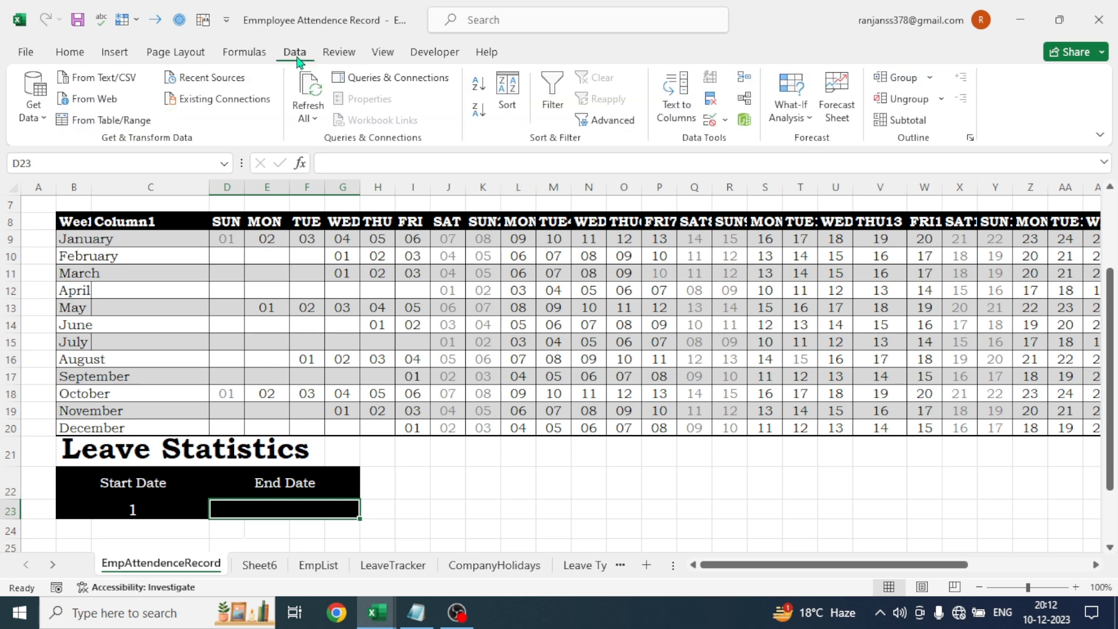
left_click(726, 122)
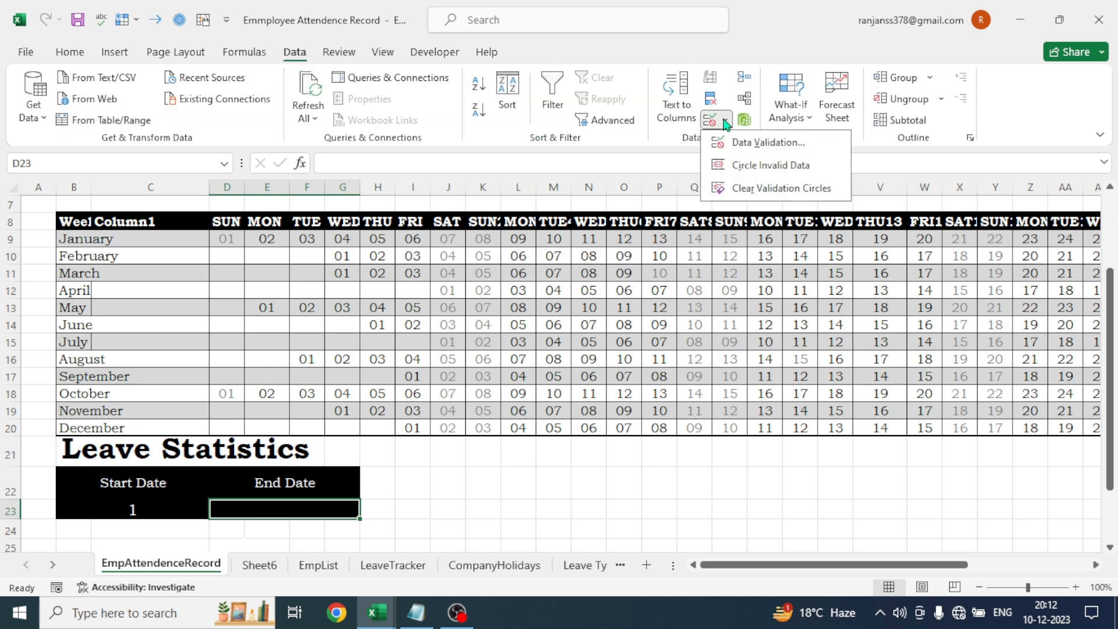
left_click(758, 150)
left_click(406, 94)
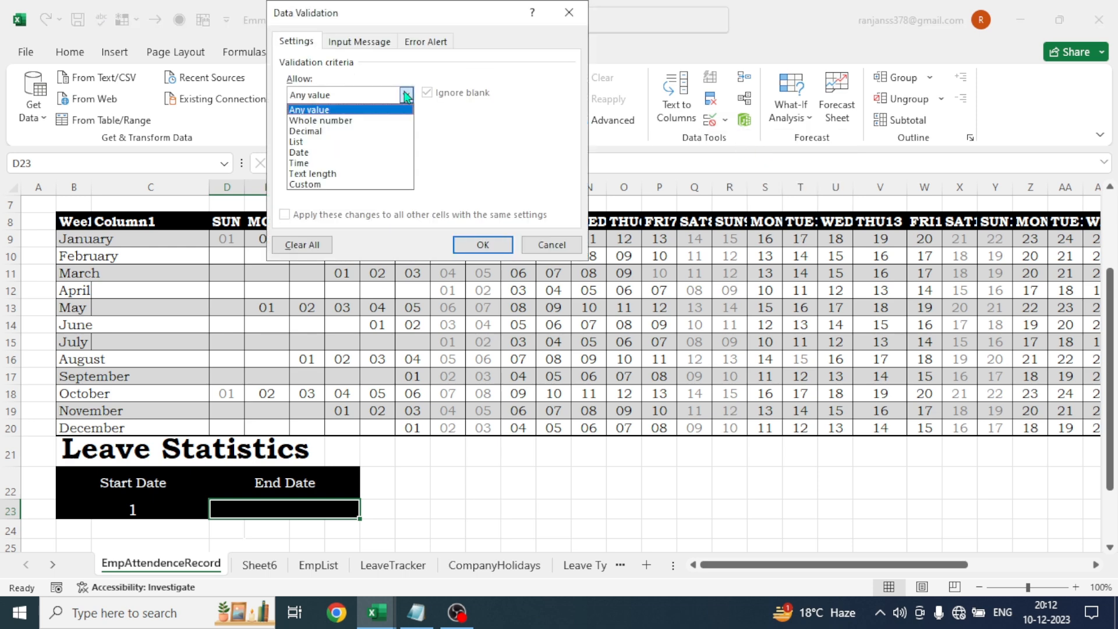
left_click(294, 142)
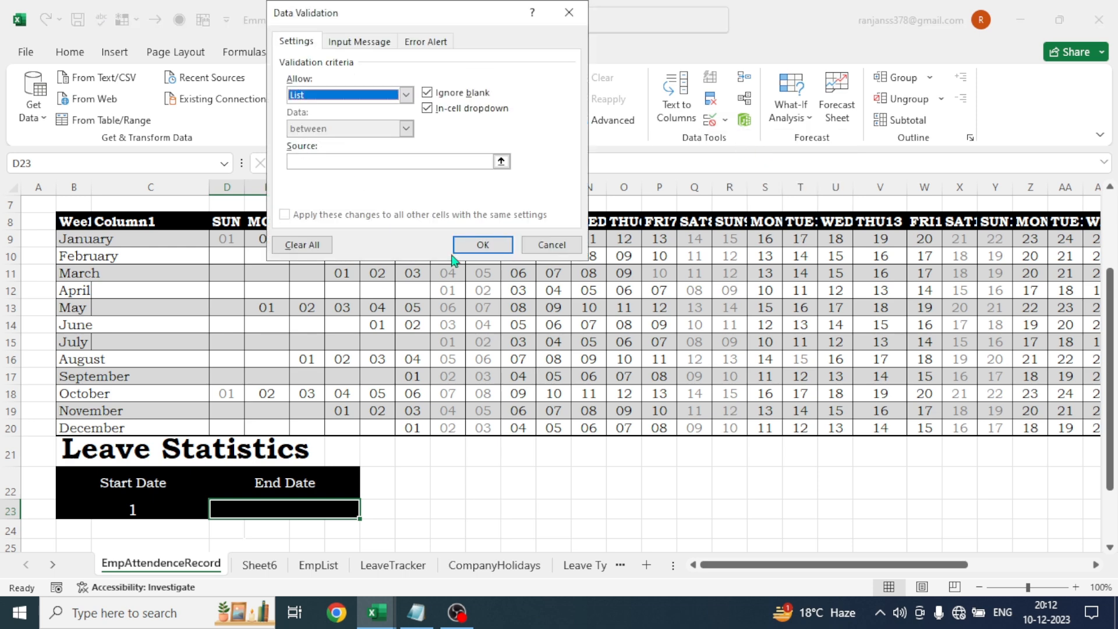
left_click(314, 165)
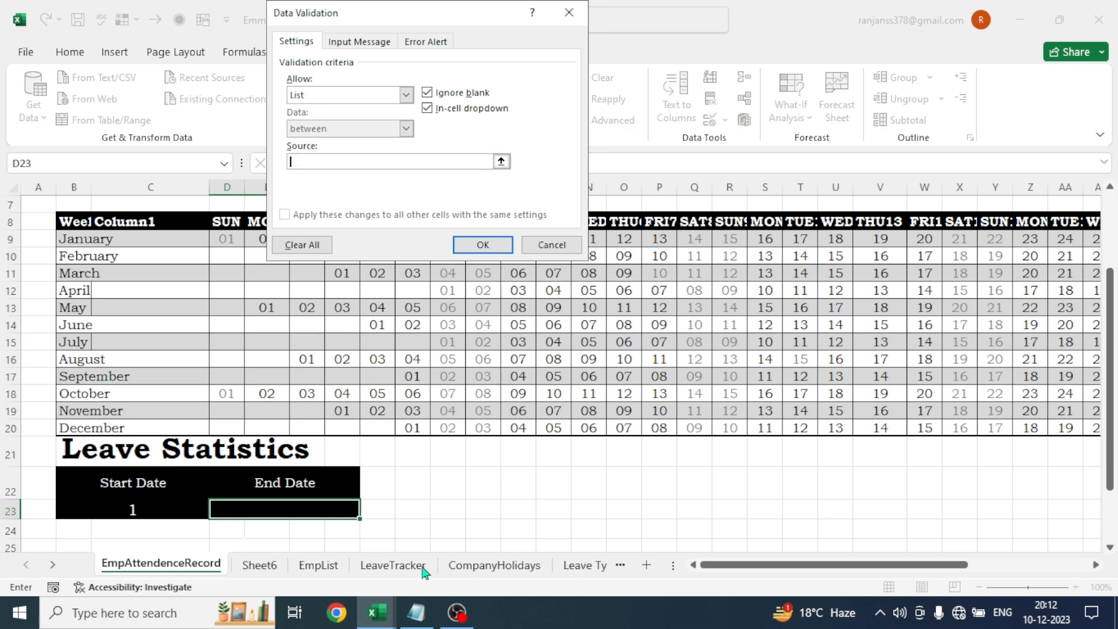
left_click(259, 565)
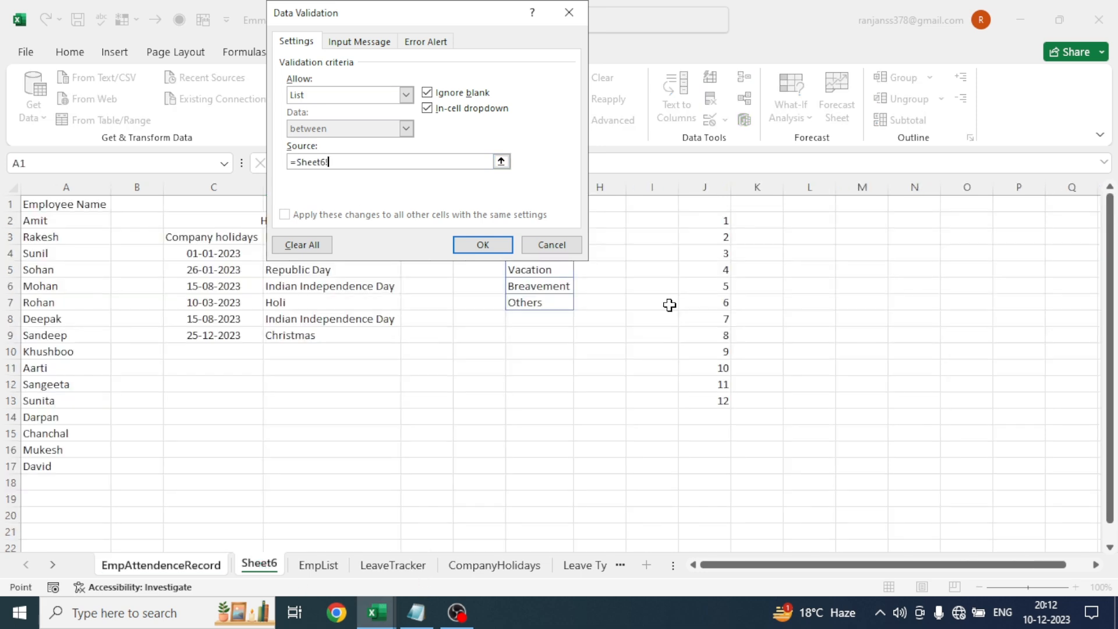
left_click_drag(724, 222, 721, 401)
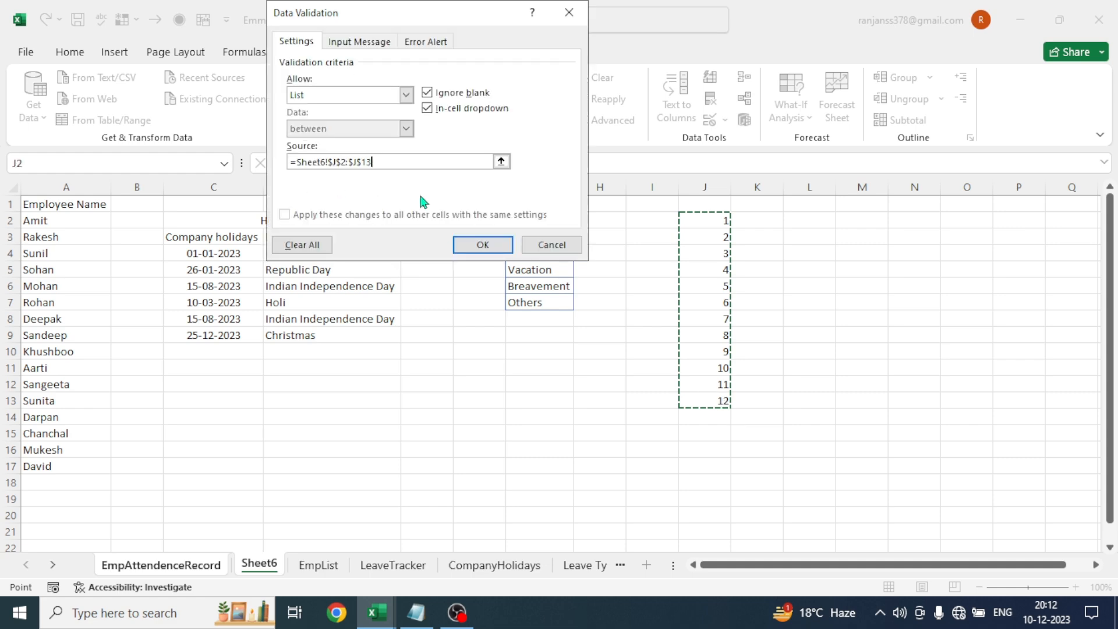
left_click(482, 244)
left_click(367, 511)
left_click(233, 425)
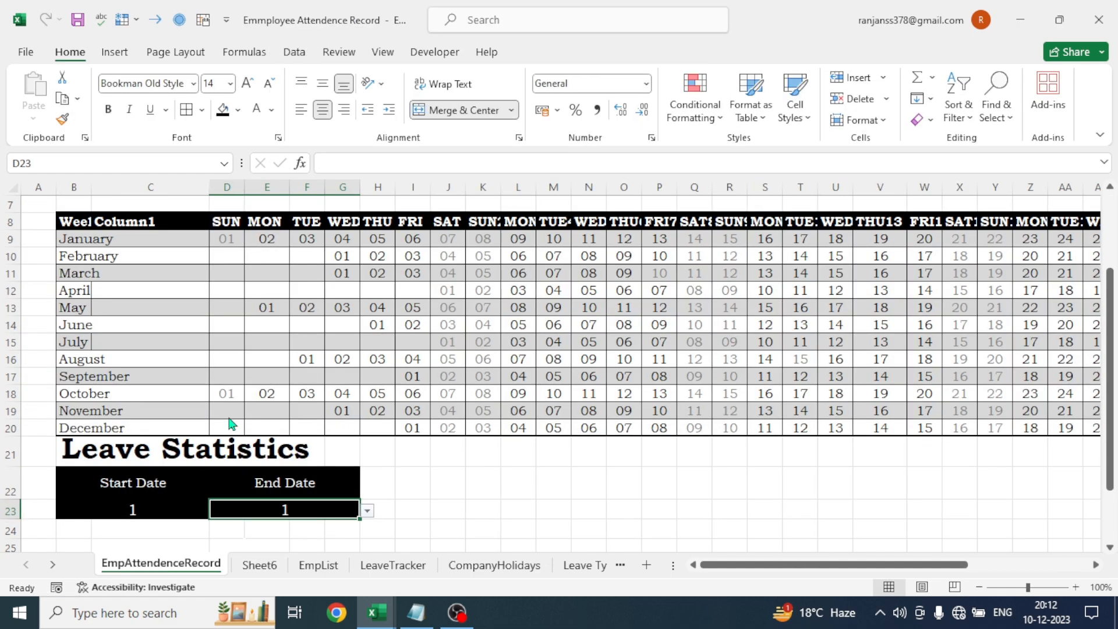
left_click(441, 510)
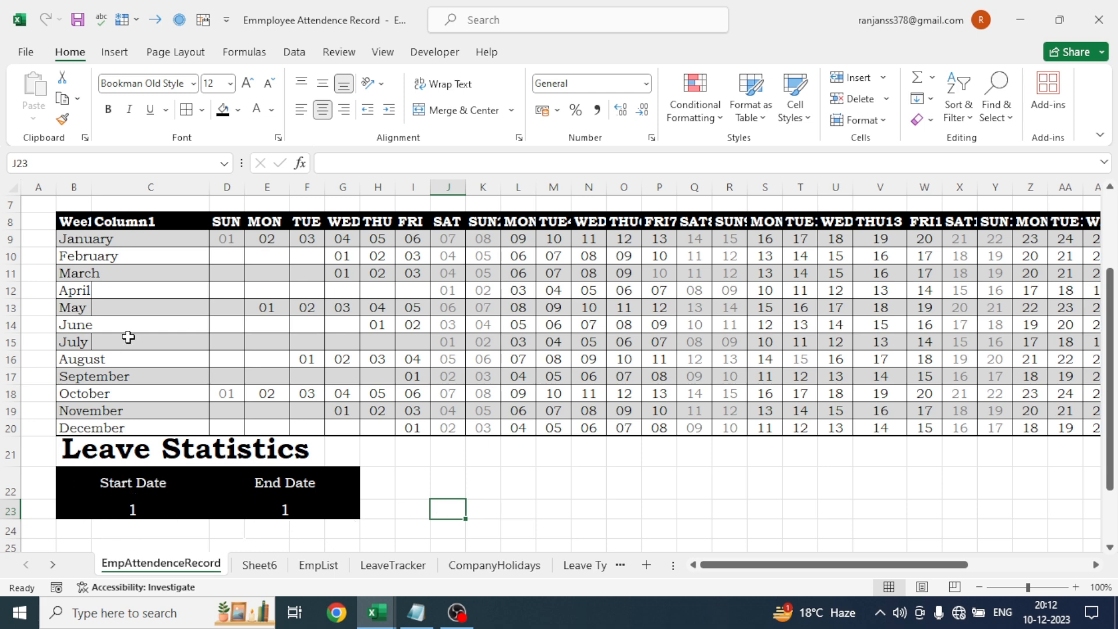
Draw a thick white border line under the Start Date and End Date headers
left_click(202, 109)
mouse_move(238, 561)
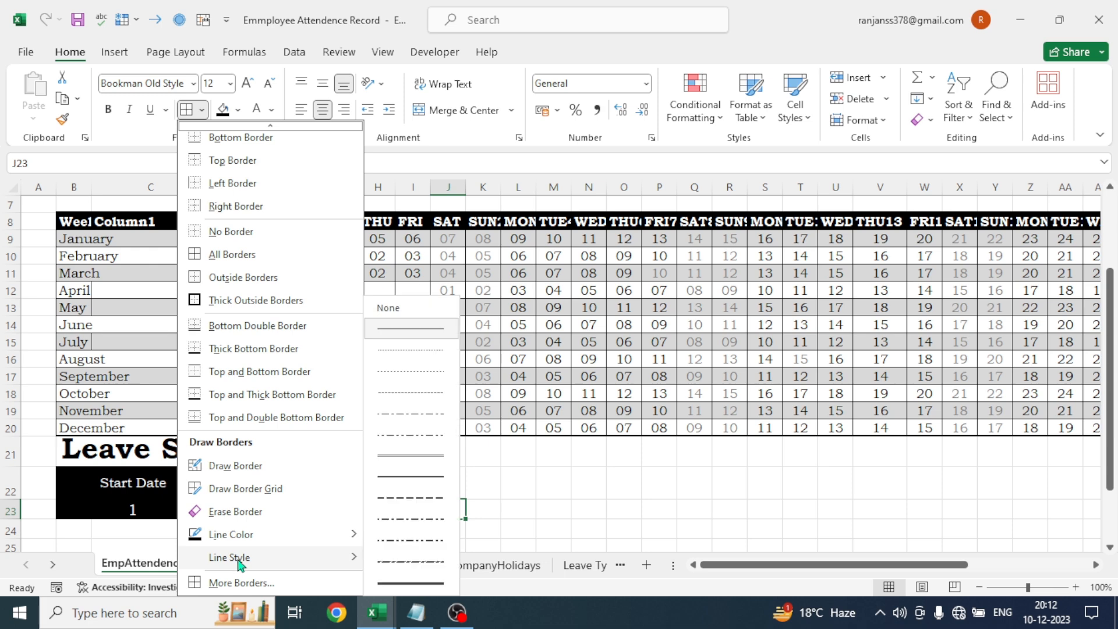
left_click(407, 588)
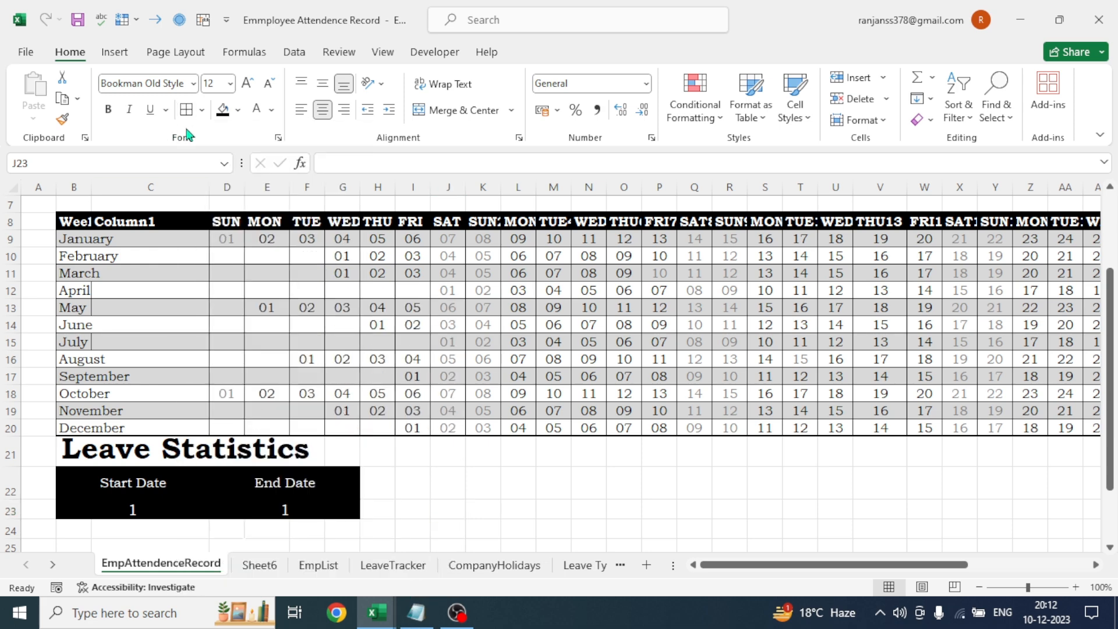
left_click(202, 110)
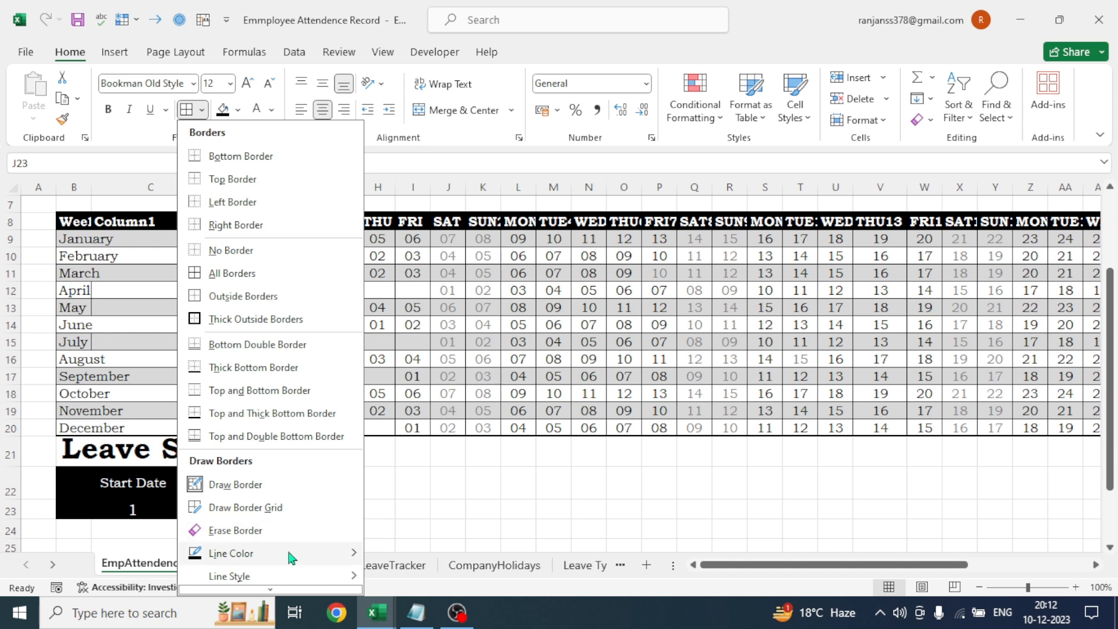
mouse_move(322, 551)
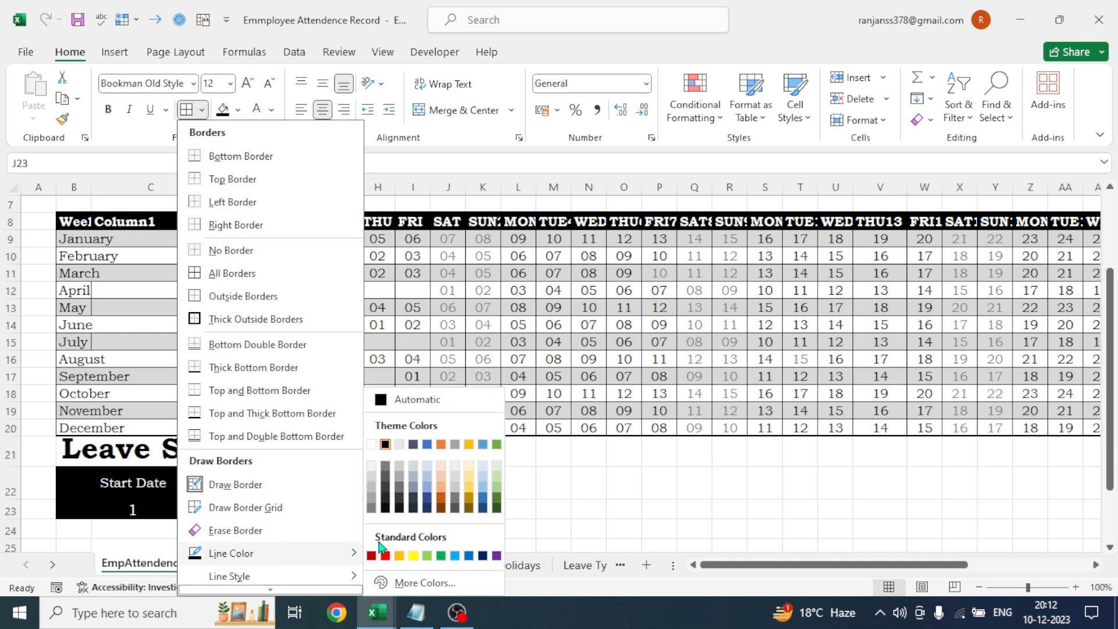
left_click(371, 443)
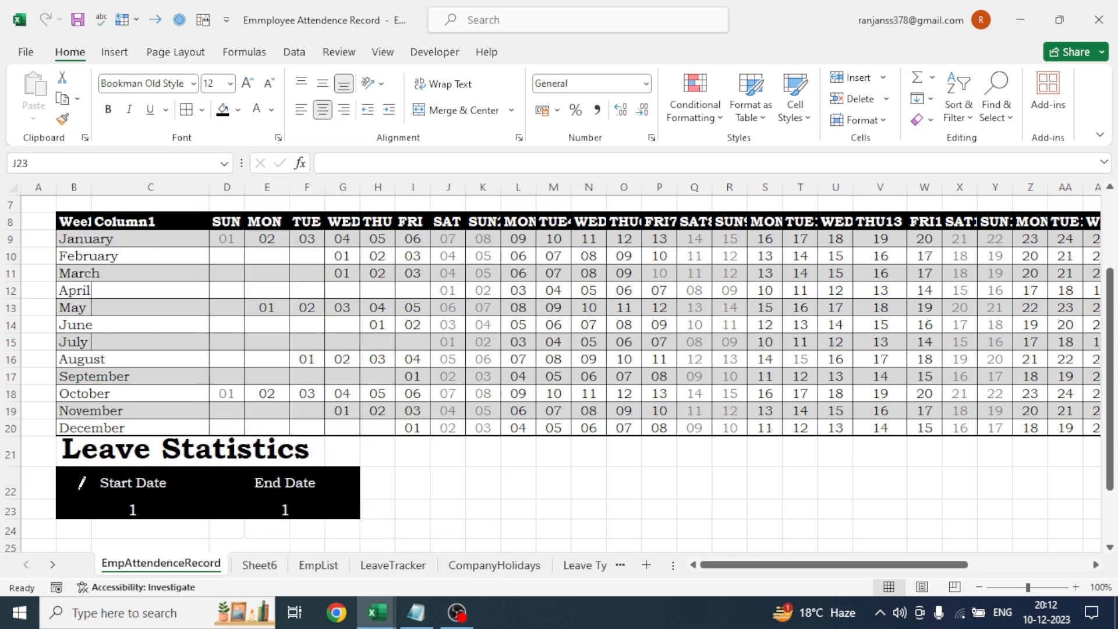
left_click(65, 491)
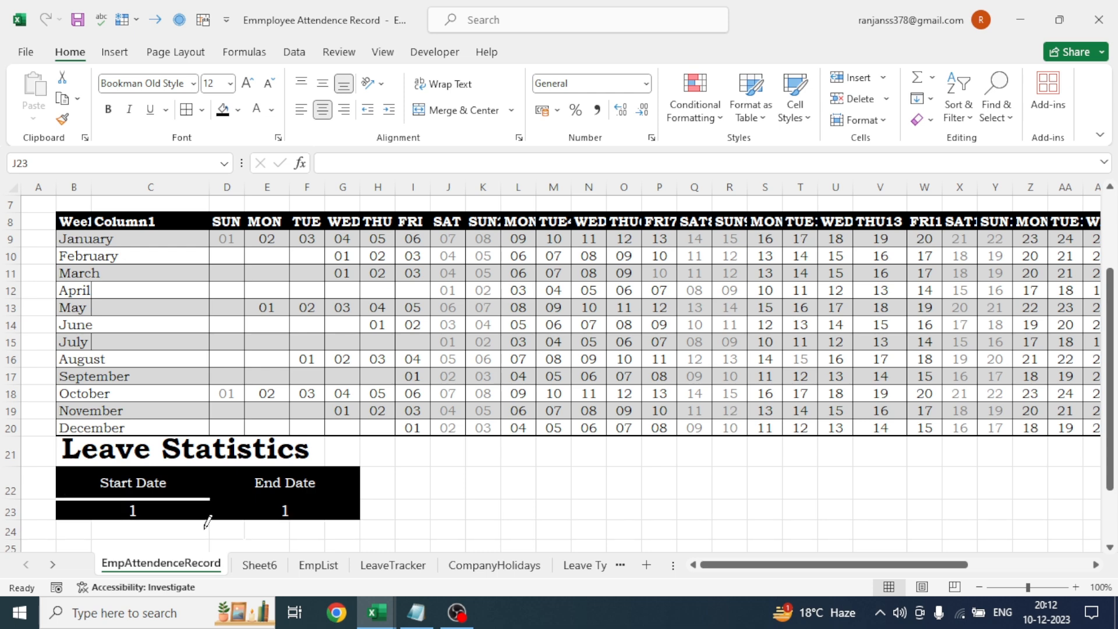
left_click(270, 497)
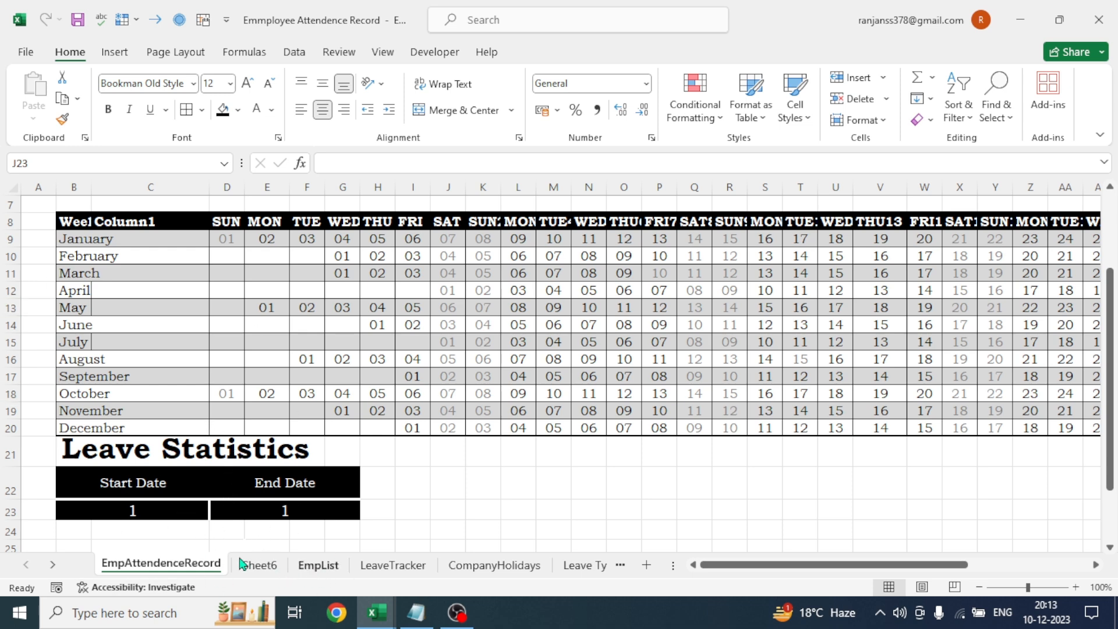
Reset the border line colour to black and select the empty row 21 cells
left_click(201, 110)
mouse_move(240, 560)
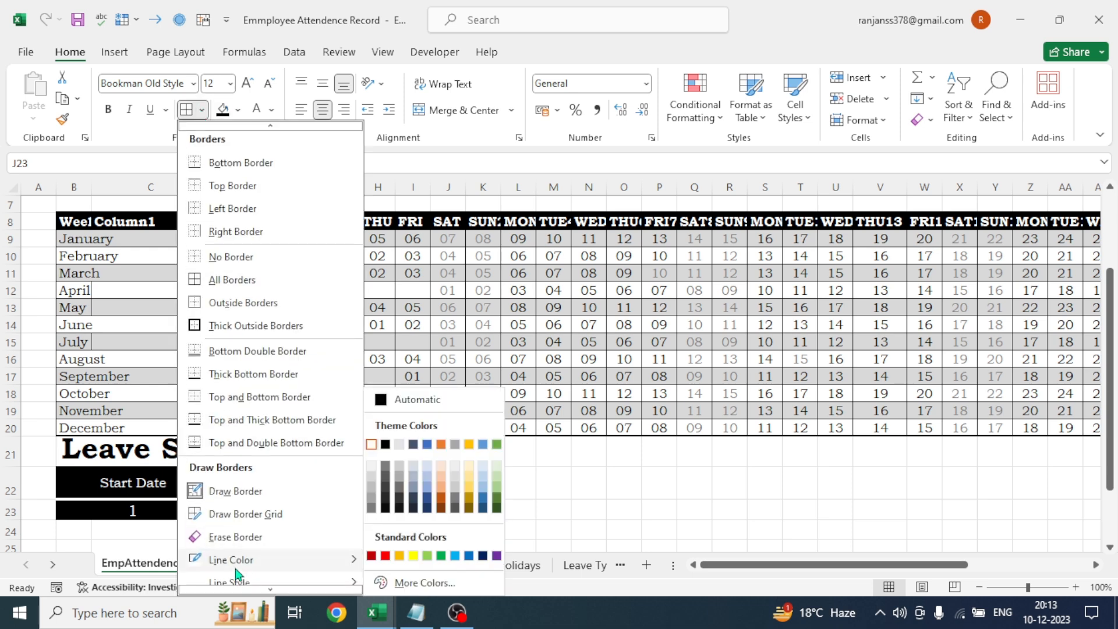
left_click(386, 446)
left_click_drag(402, 453, 554, 452)
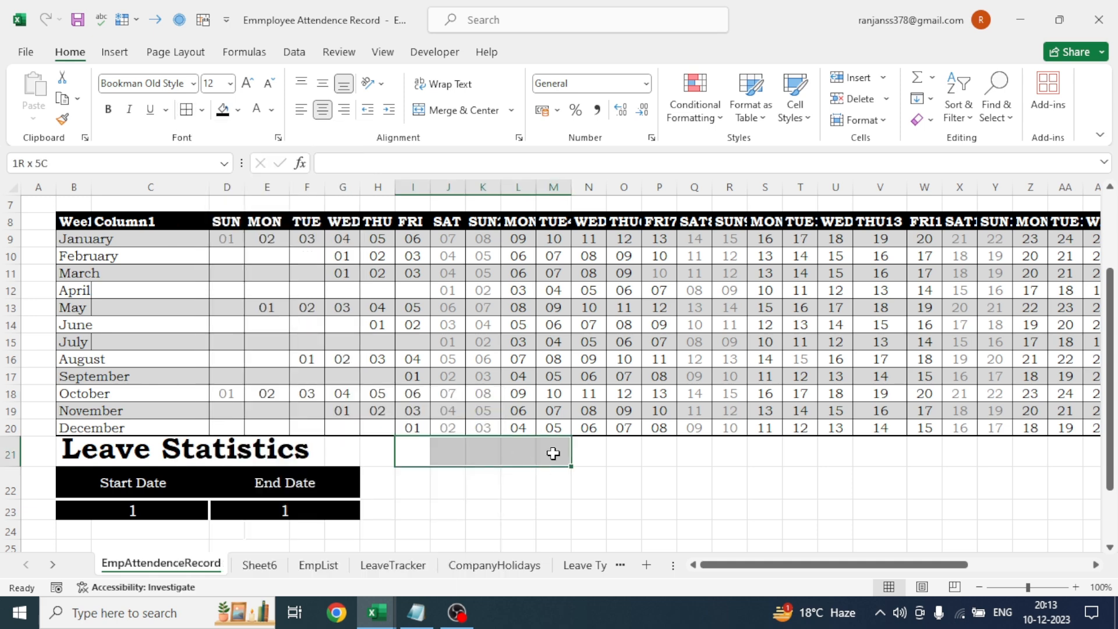
Merge I21:M21 and begin =IF(D23-B23>=11,"Yearly Mode",IF( in it
left_click(454, 113)
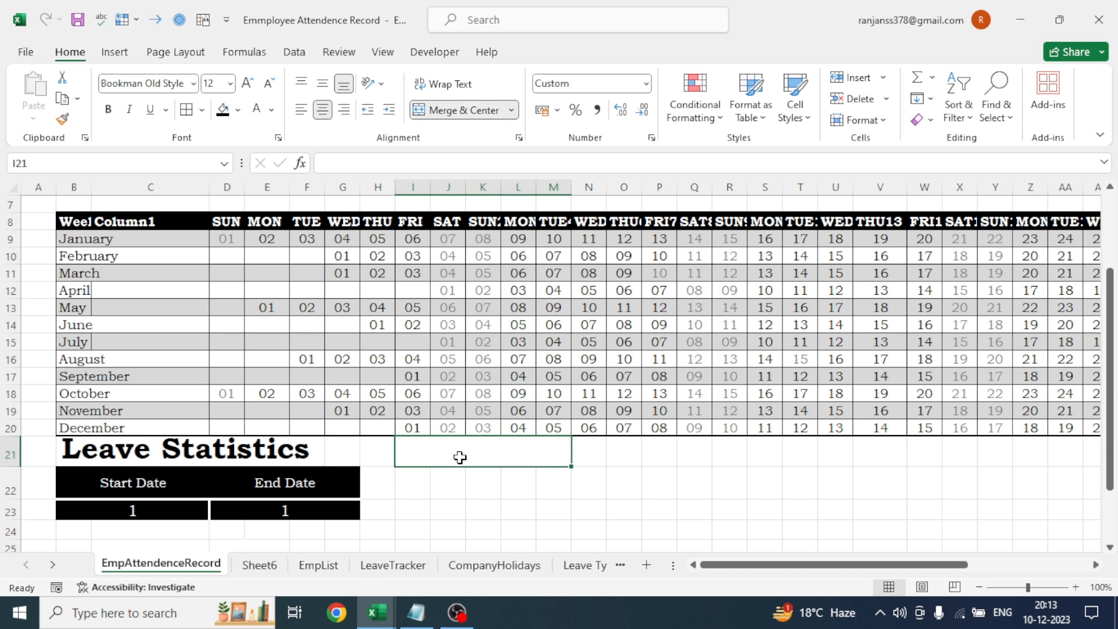
type("=if")
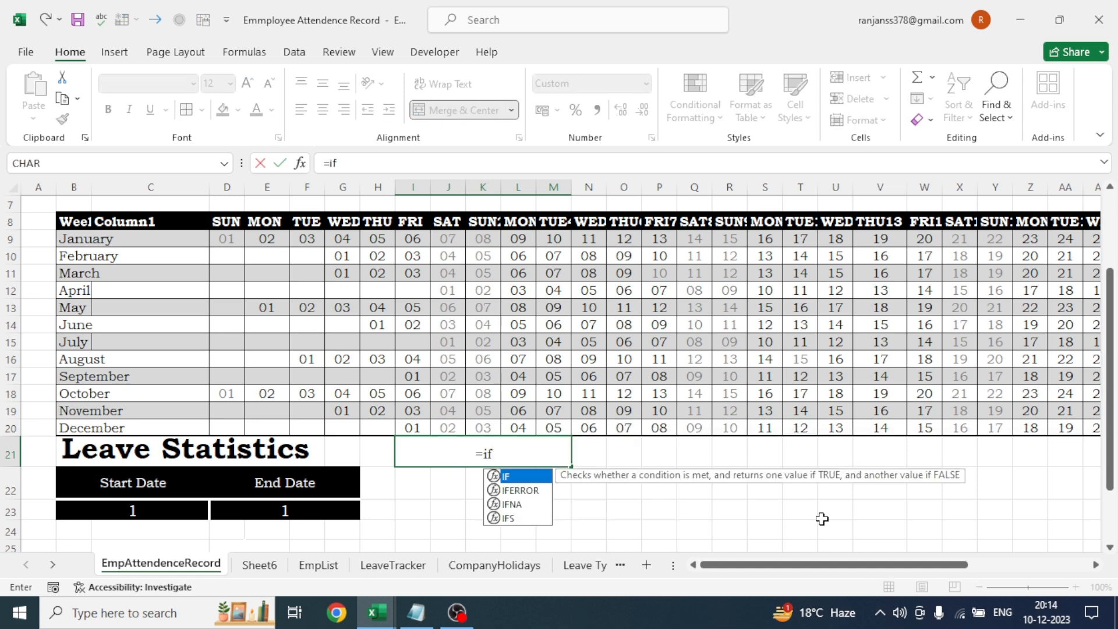
type("(")
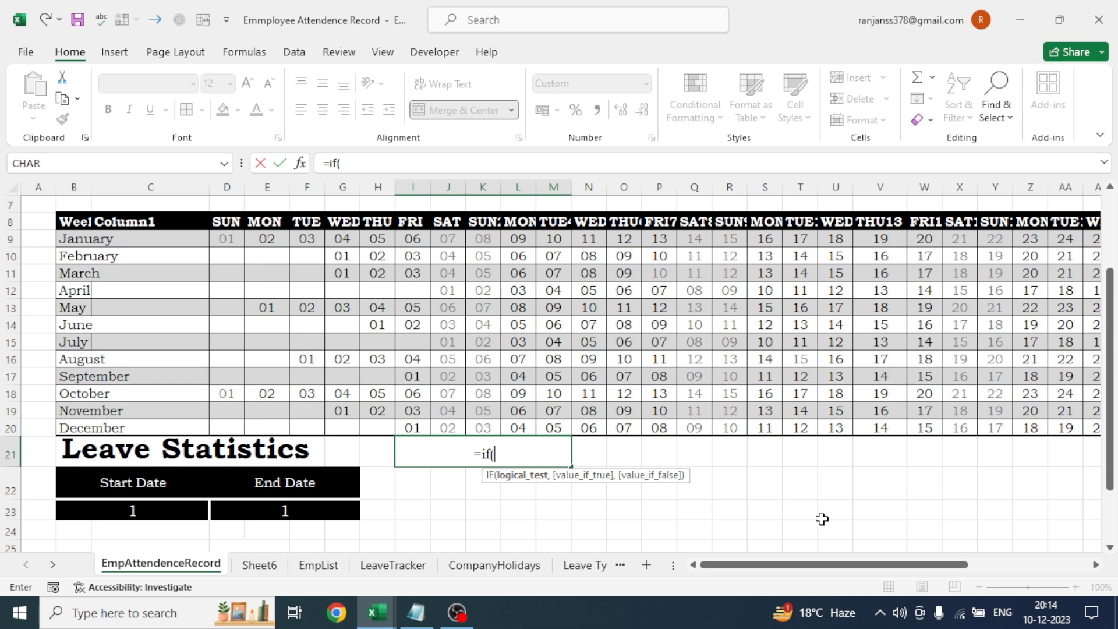
type("D23-")
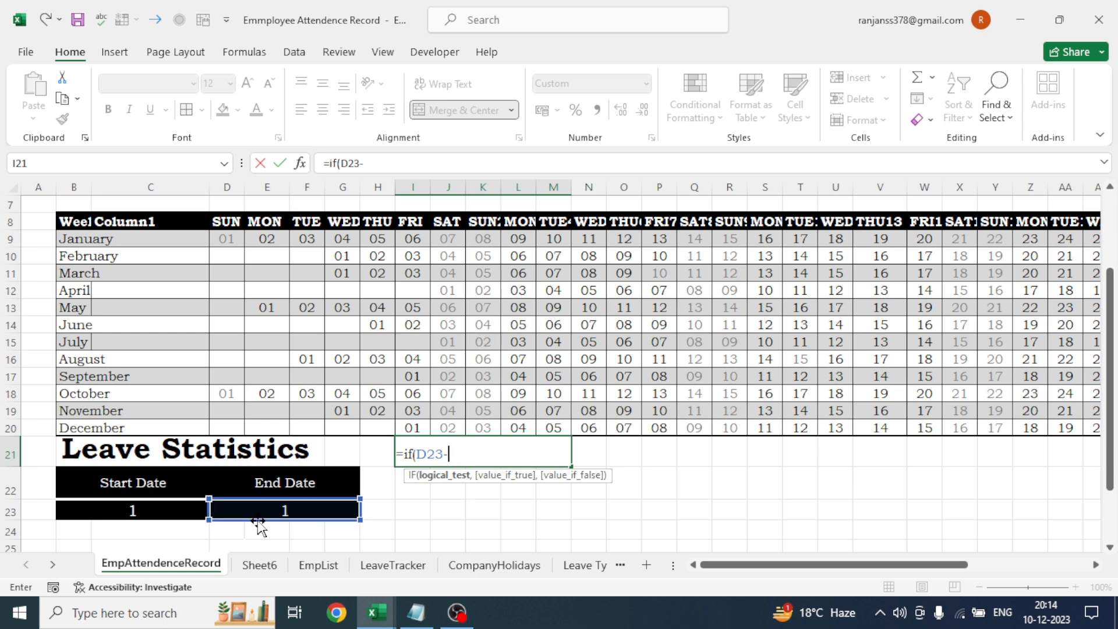
left_click(152, 511)
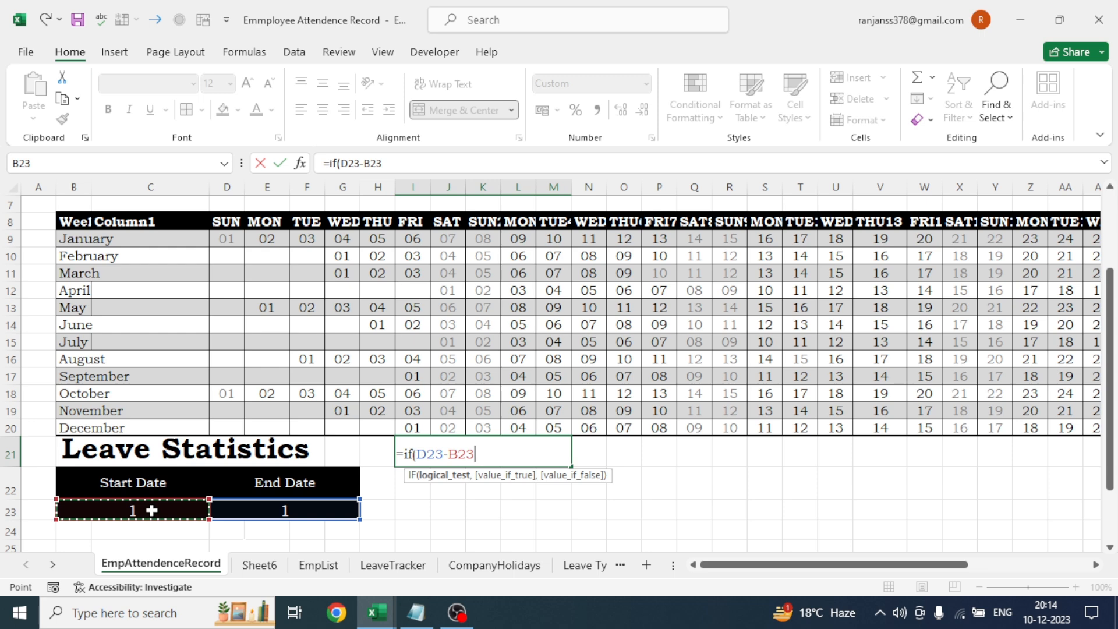
type(">")
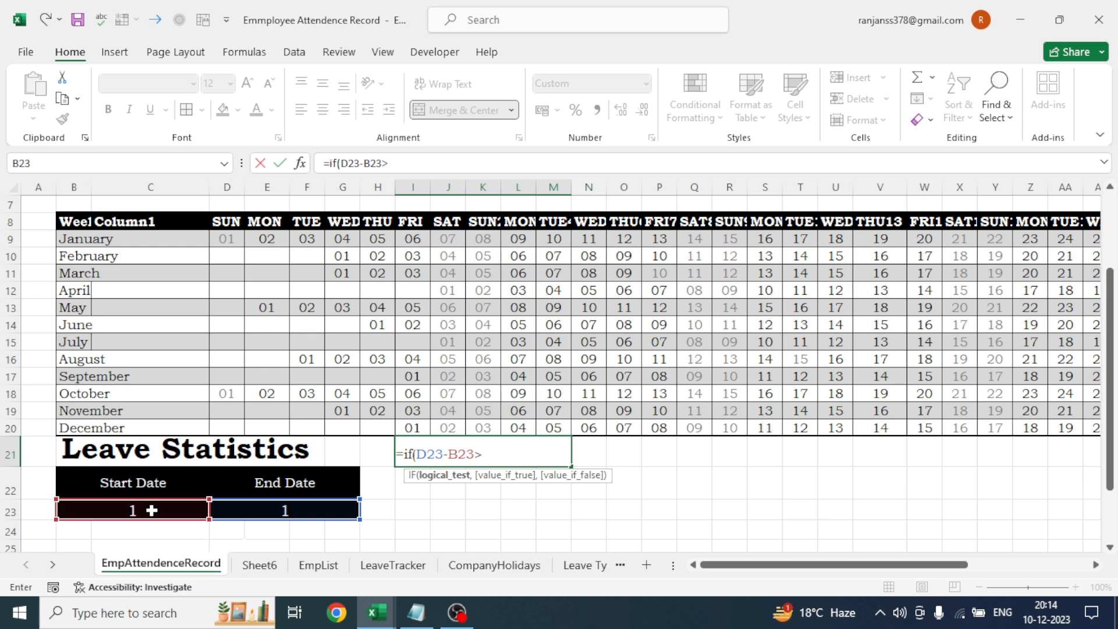
type("=11,\"")
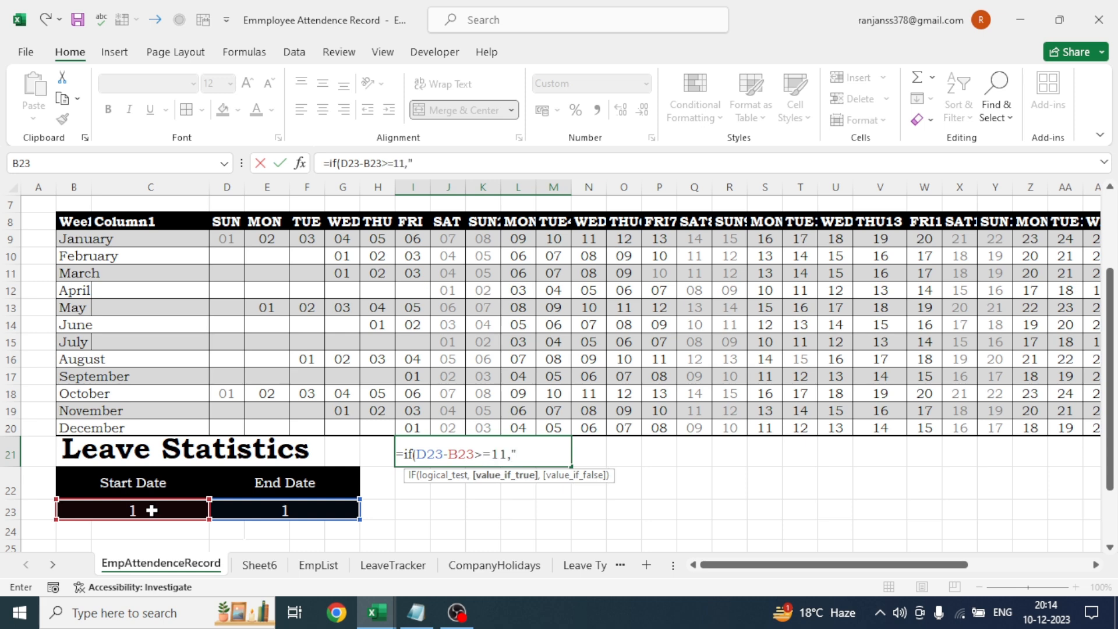
type("Yearly Mode\"")
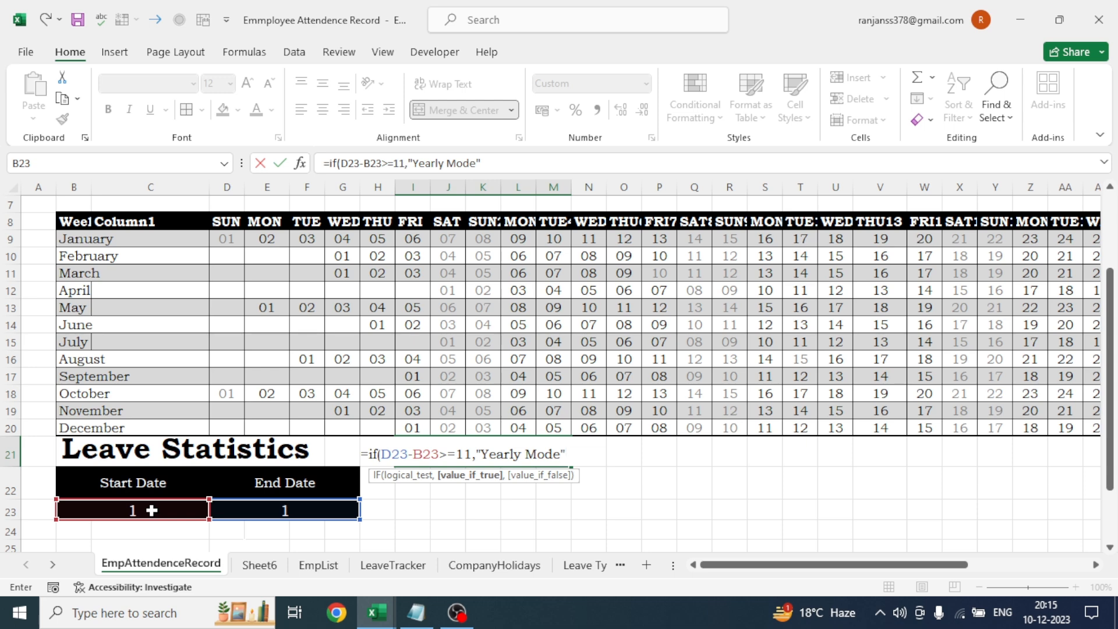
type(",")
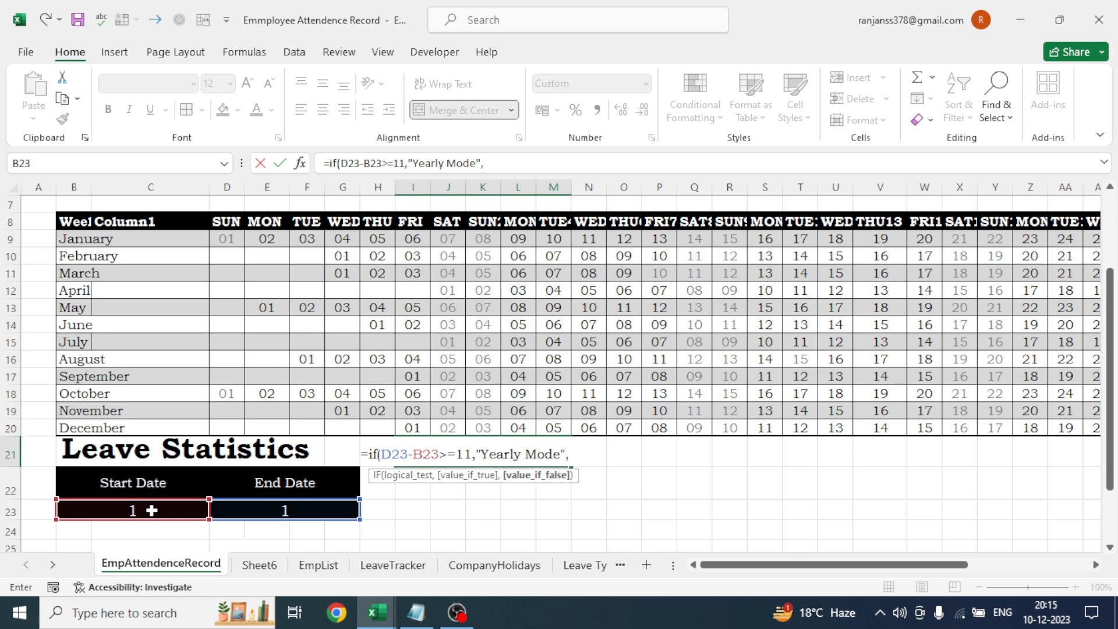
type("if")
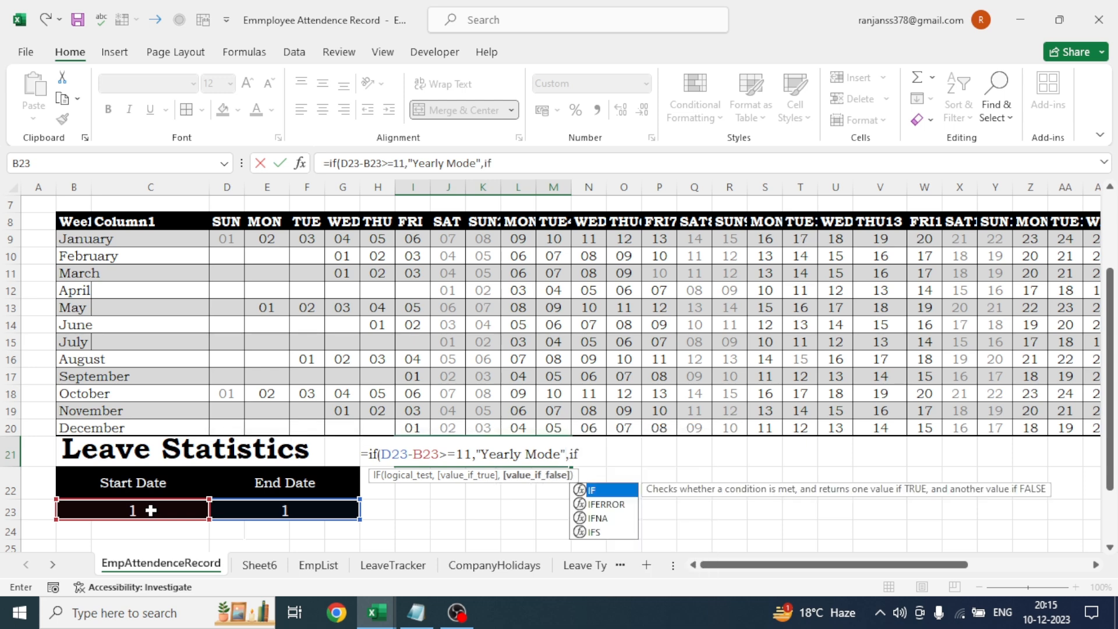
type("(")
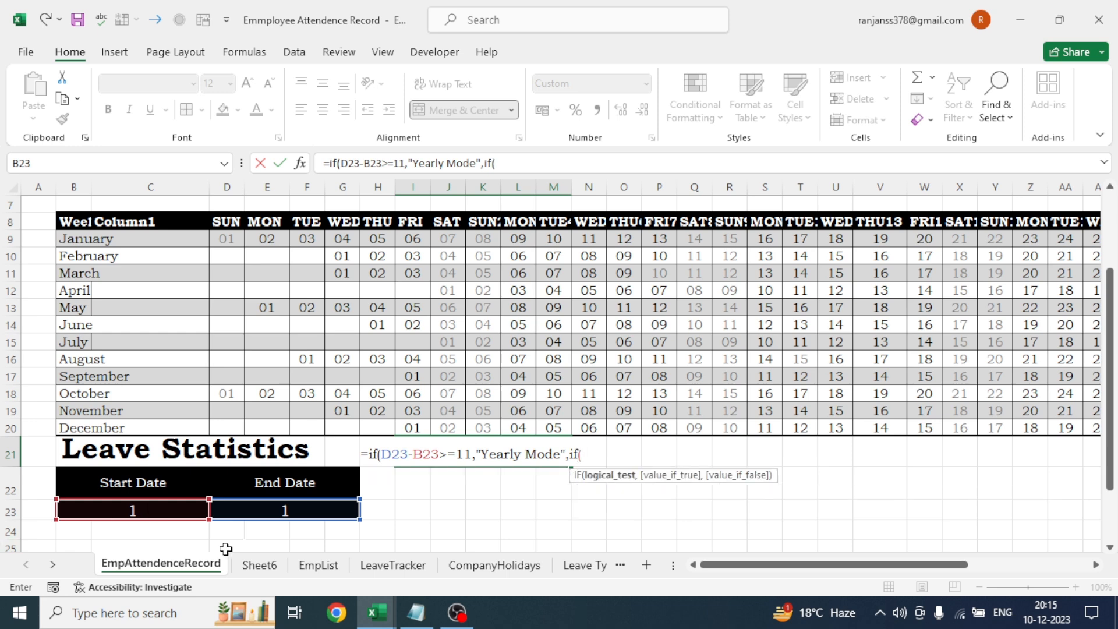
Add the nested test D23-B23>=5 returning "Halfyearly Mode"
left_click(276, 511)
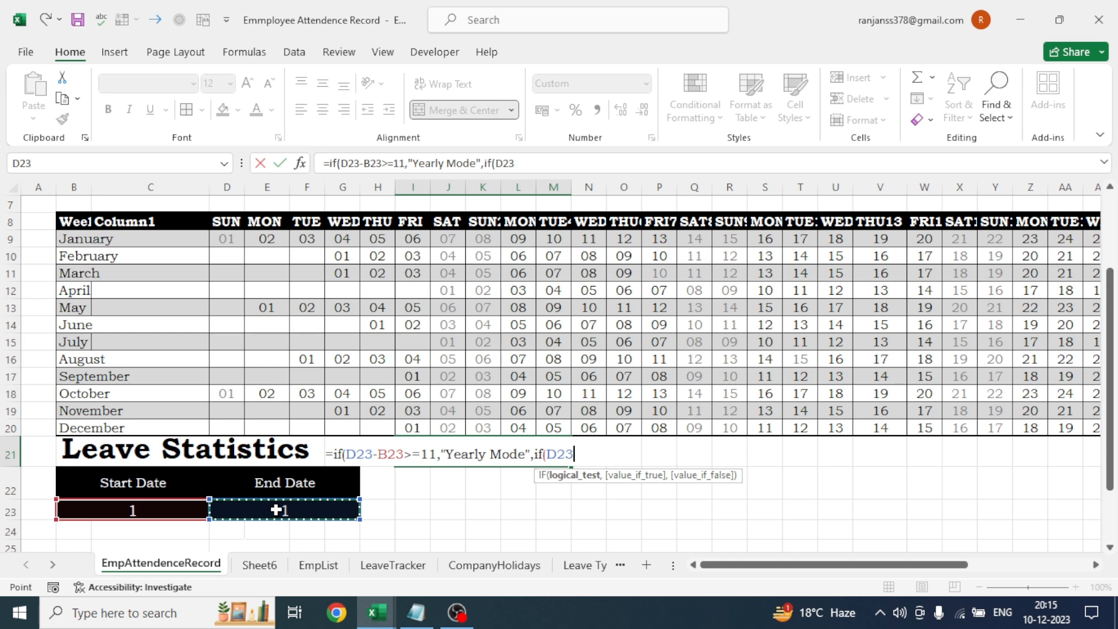
type("-")
left_click(142, 512)
type(">5")
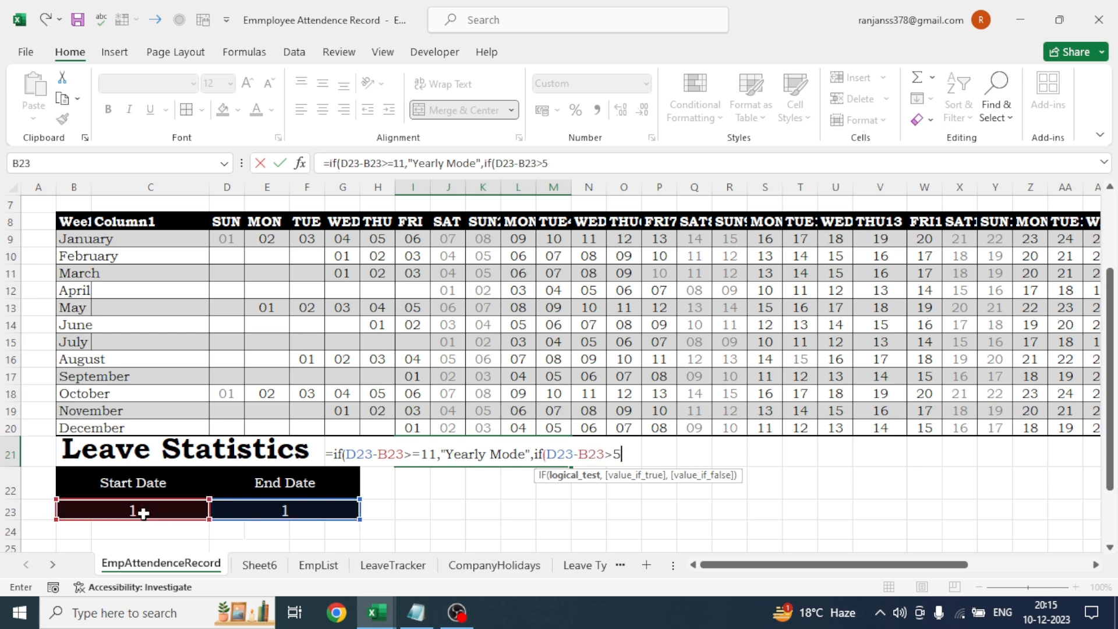
key("BackSpace")
type("=5,")
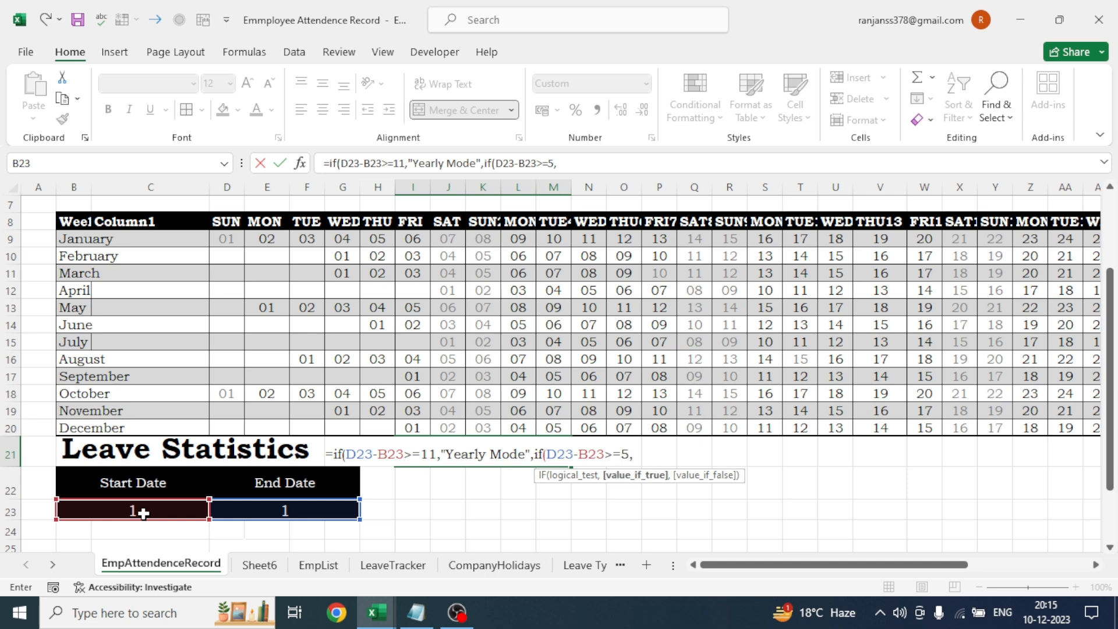
type("\"Halfyearly Mod")
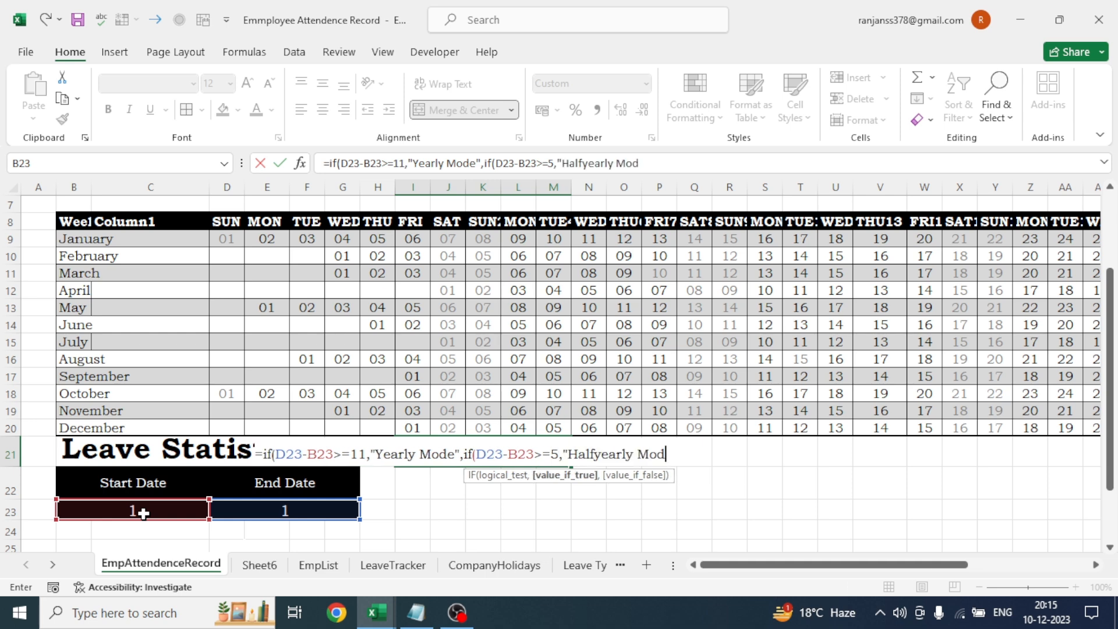
type("e\",")
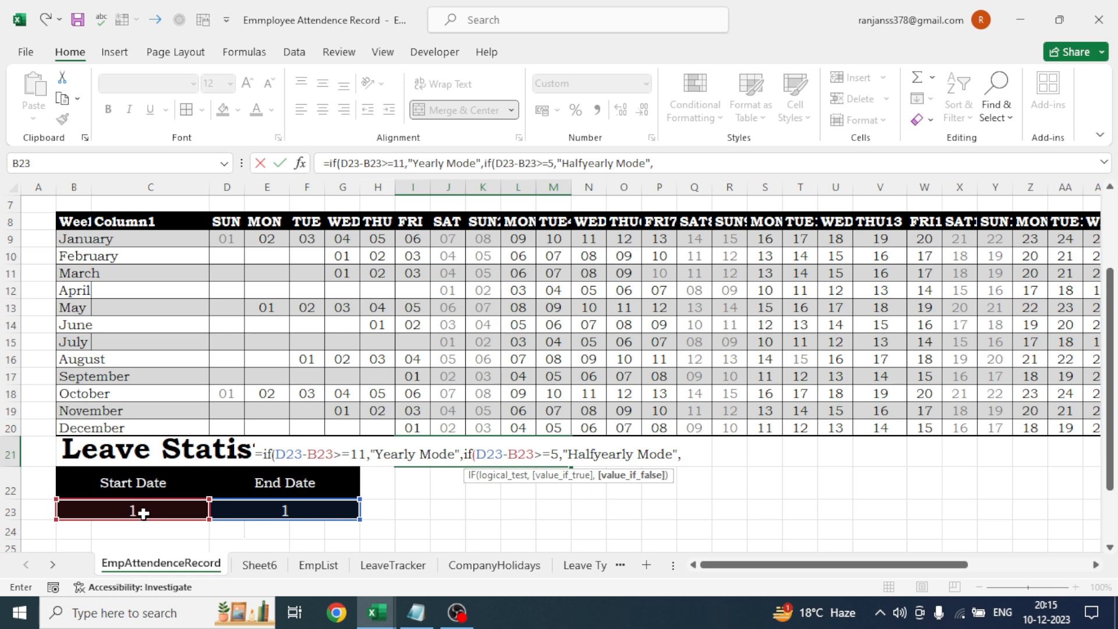
type("if")
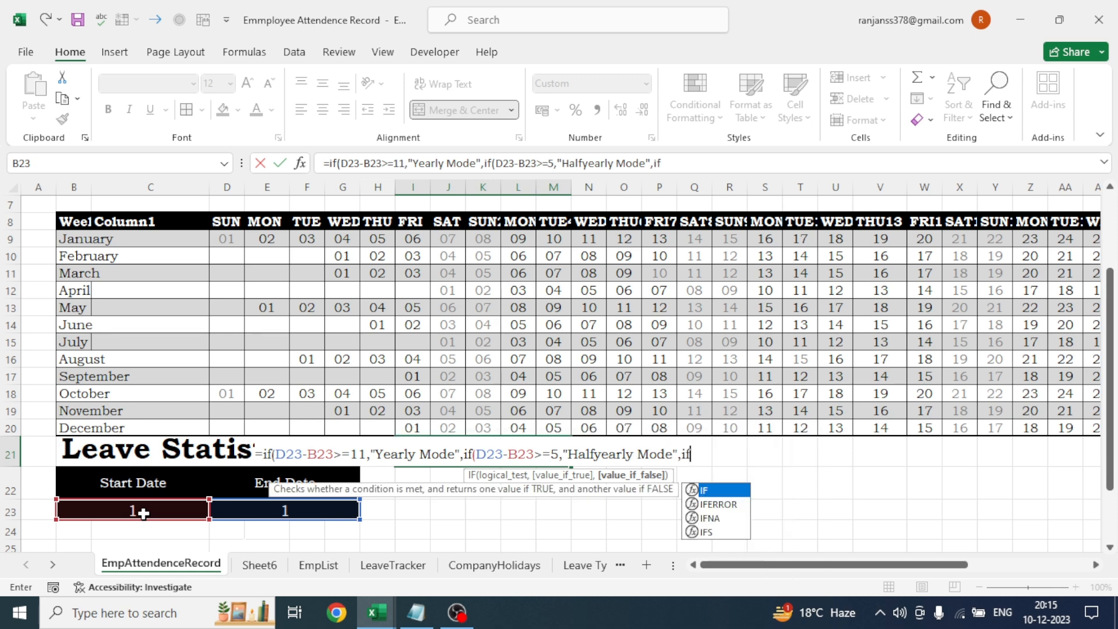
type("(")
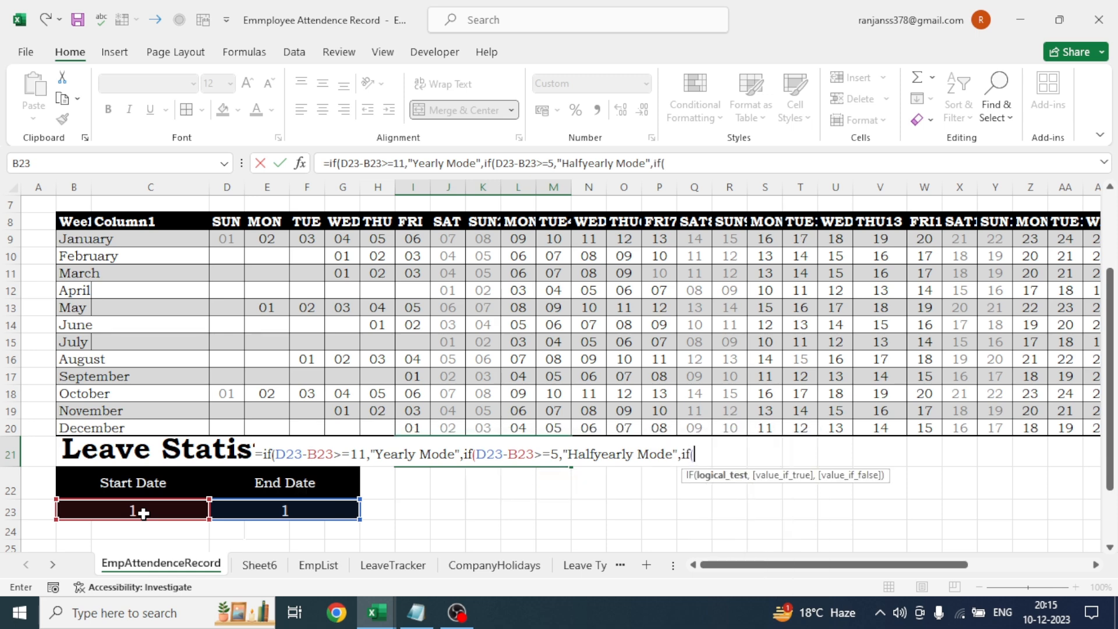
Add "Quartly Mode" for a gap >=2 and "Monthly Mode" for =0, then close and commit
left_click(272, 510)
type("-")
left_click(152, 510)
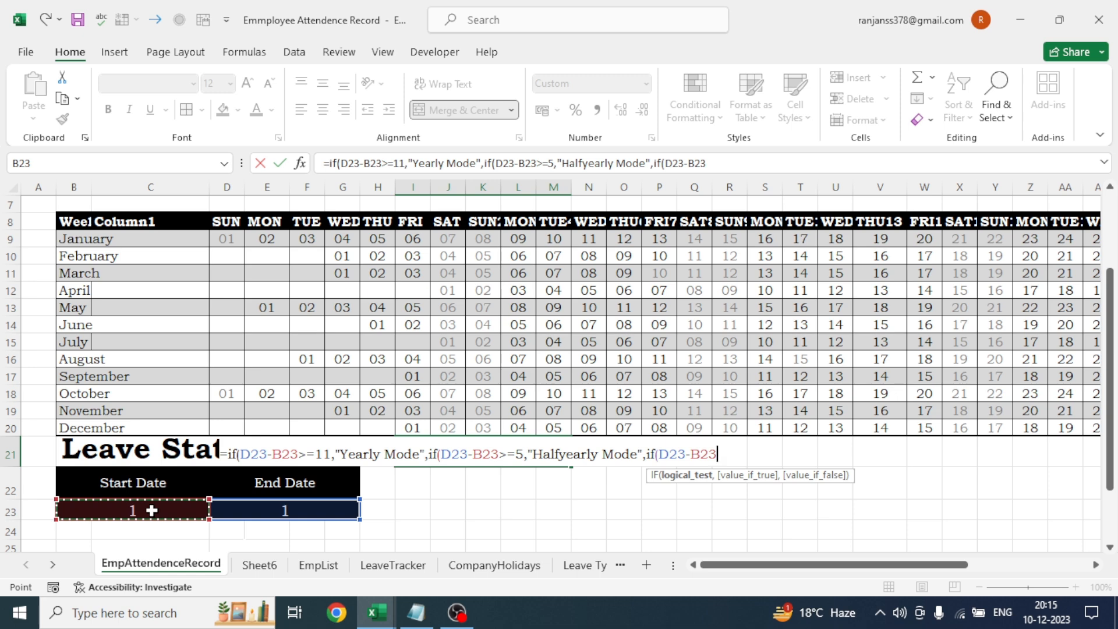
type(">")
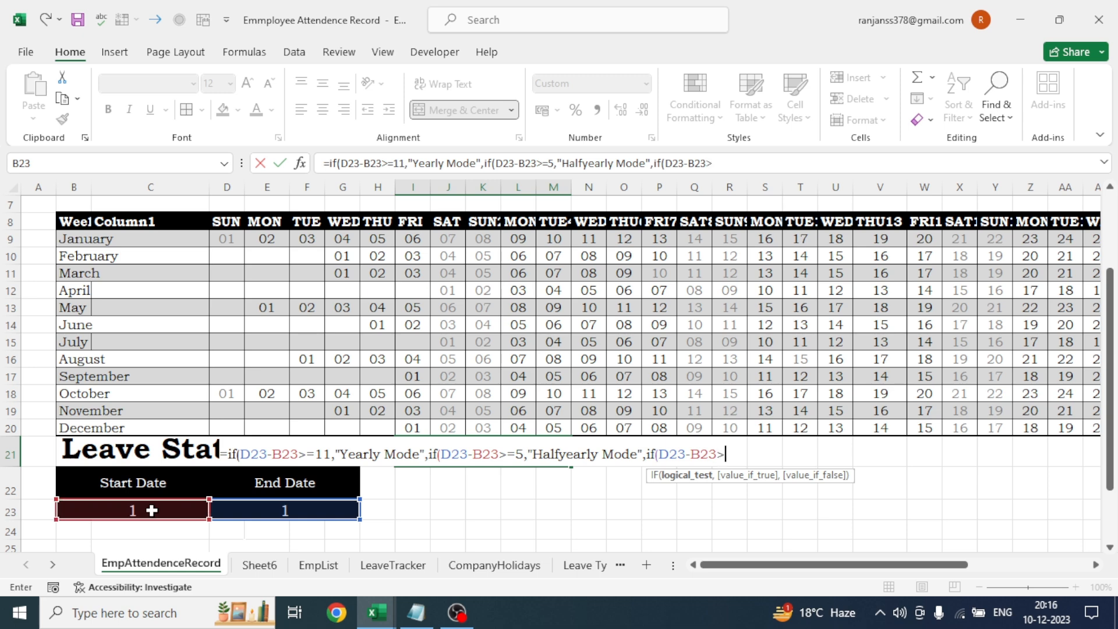
type("=2,\"Q")
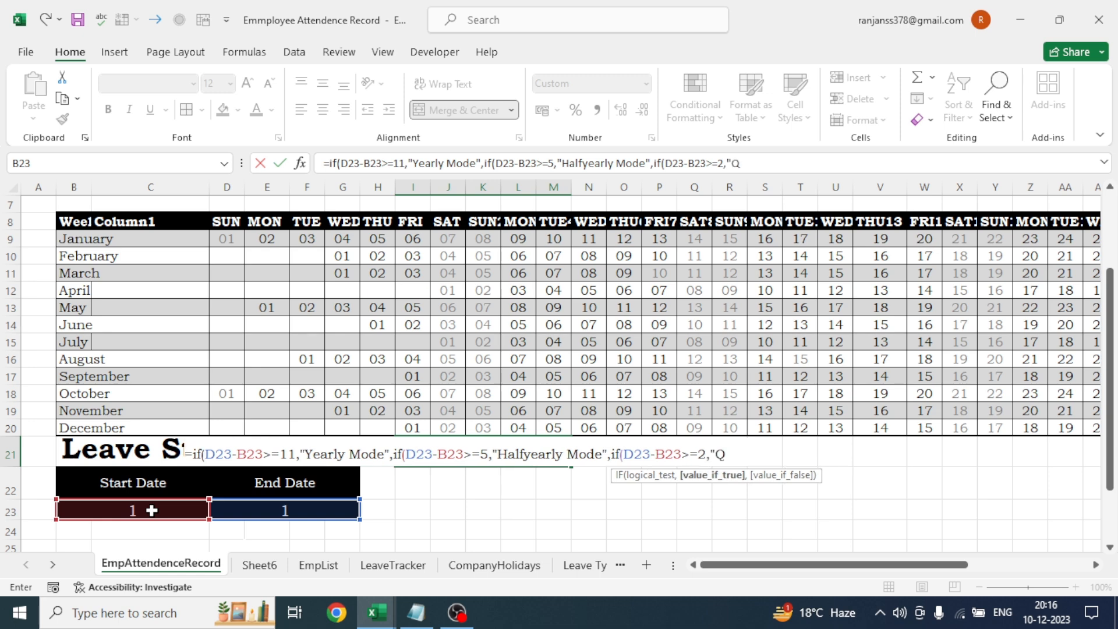
type("uartly Mode\",if(")
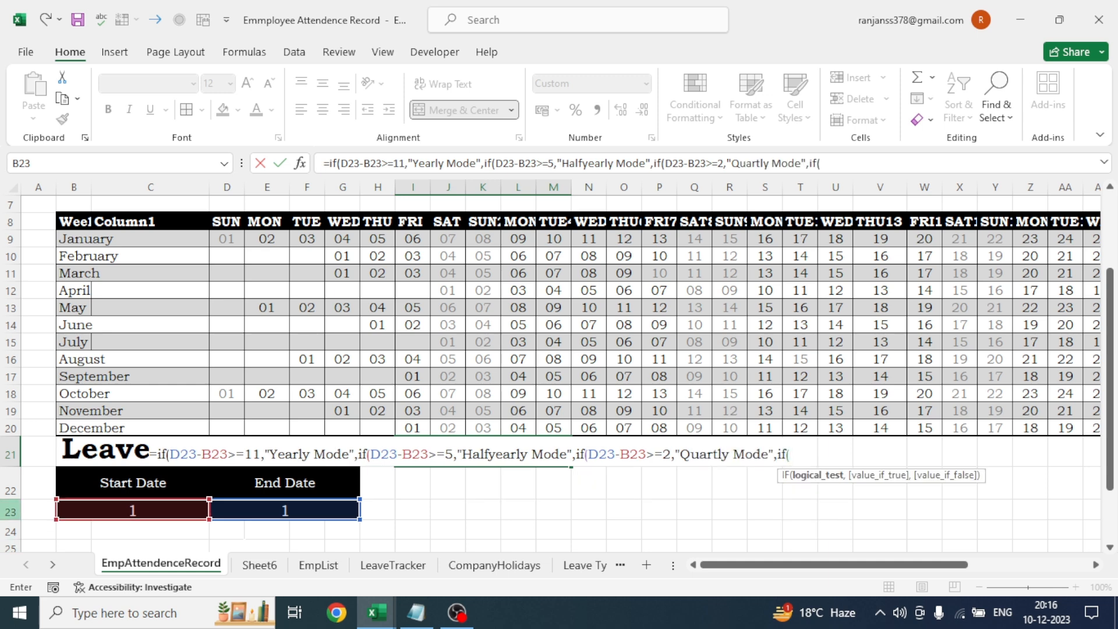
left_click(294, 513)
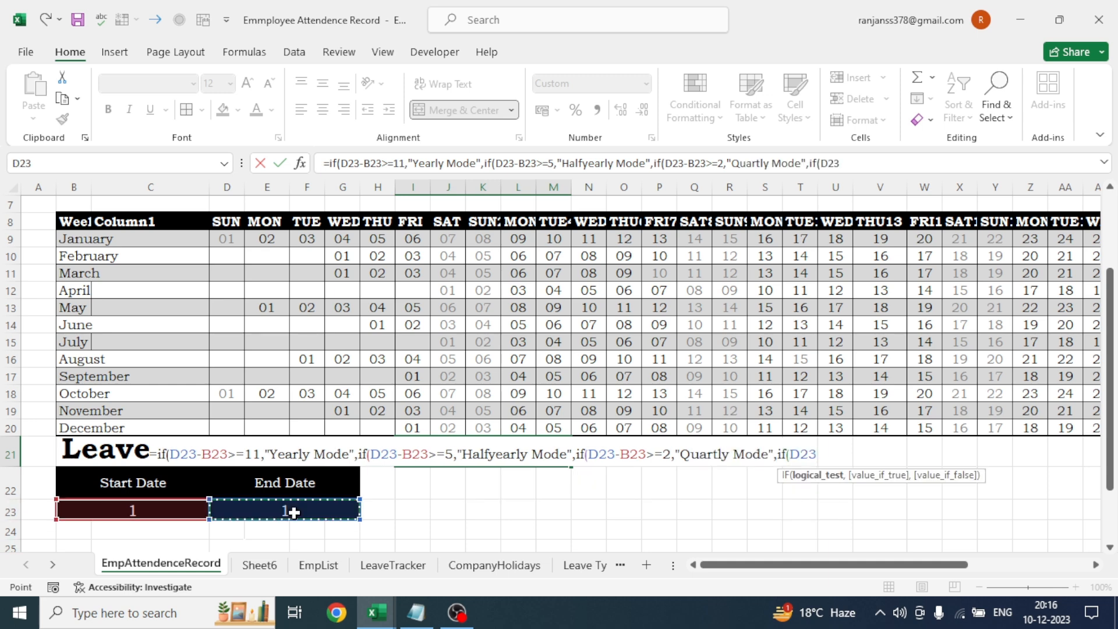
type("-")
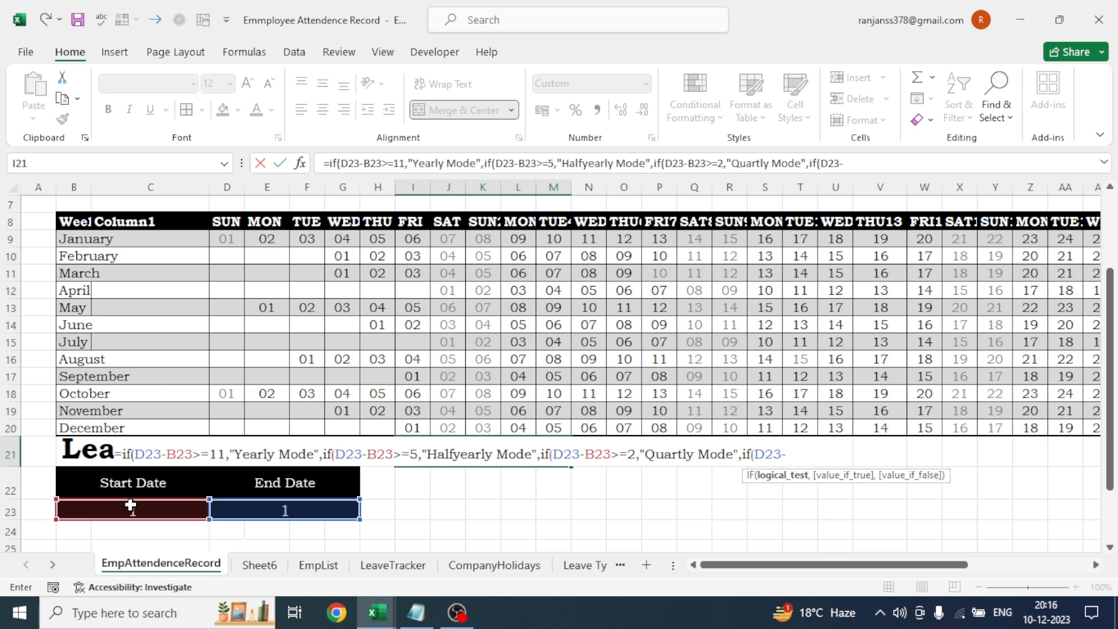
left_click(135, 510)
type("=0,")
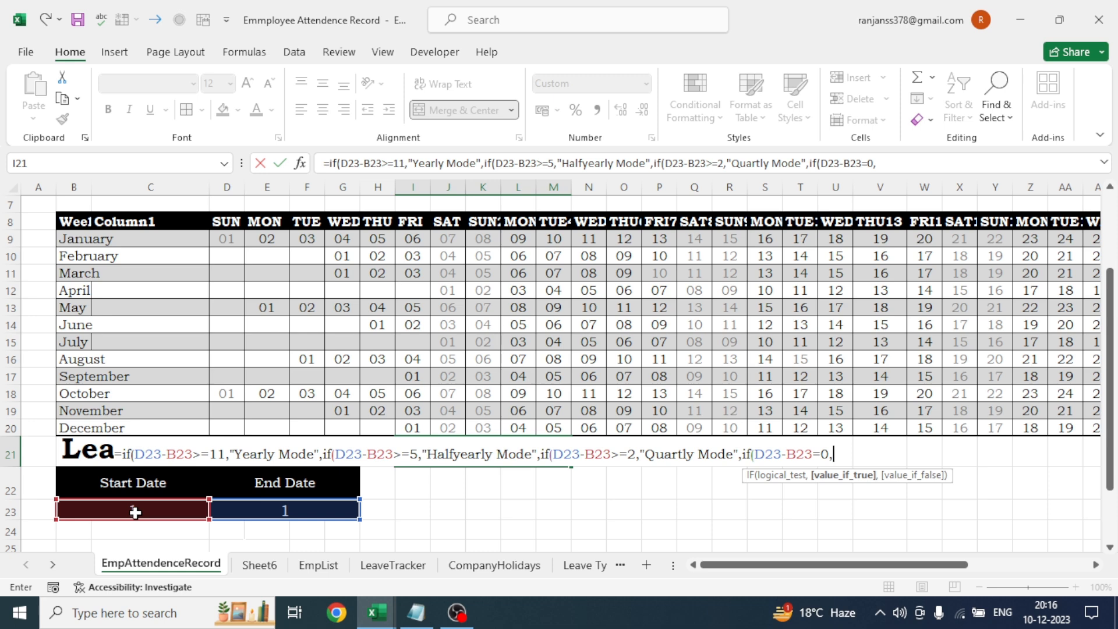
type("\"Month")
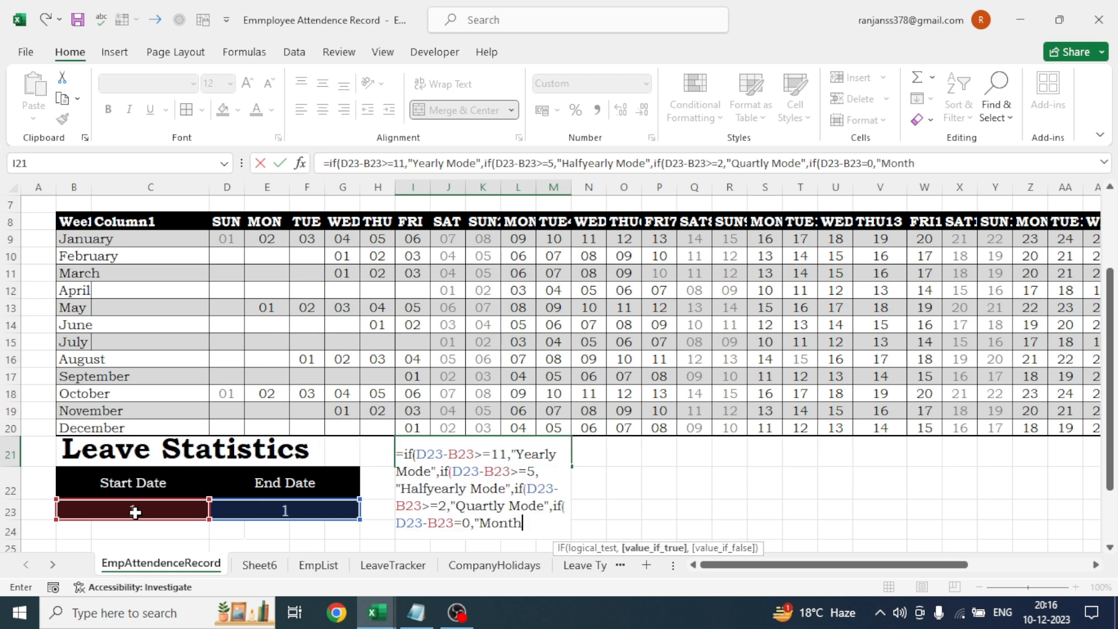
type("ly Mode")
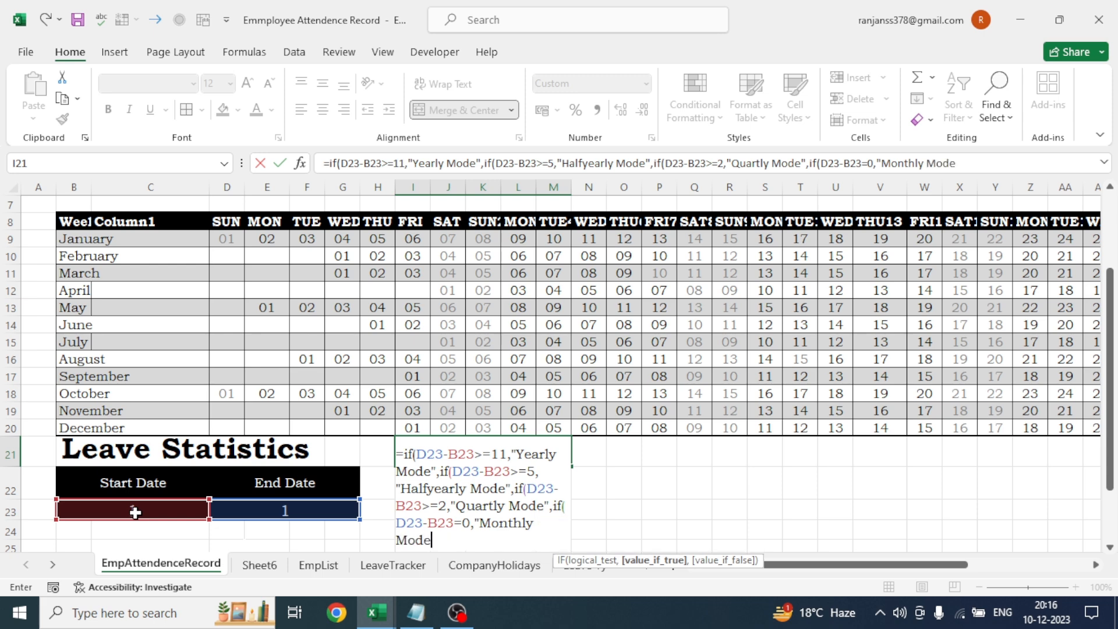
type("\"))")
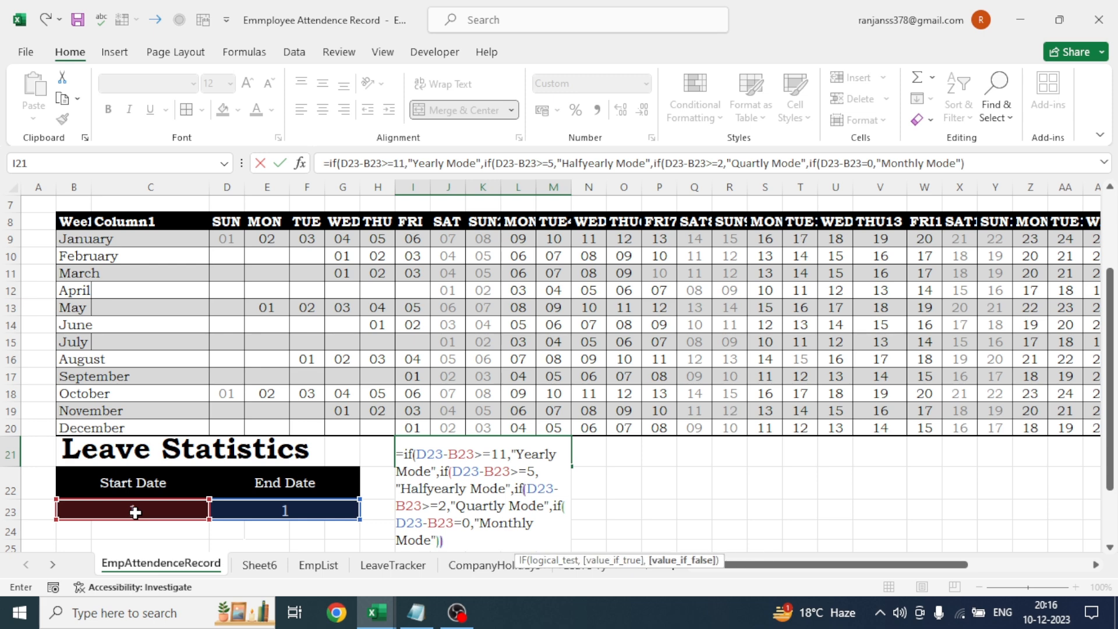
type("))")
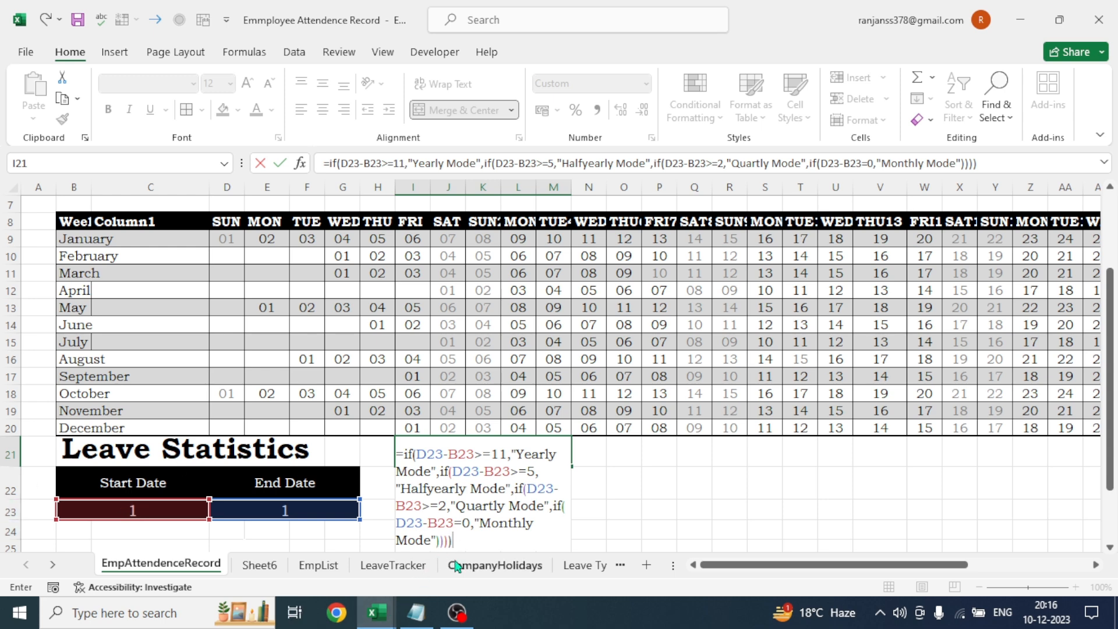
key("Return")
Give the Monthly Mode label in I21 red font colour
left_click(473, 477)
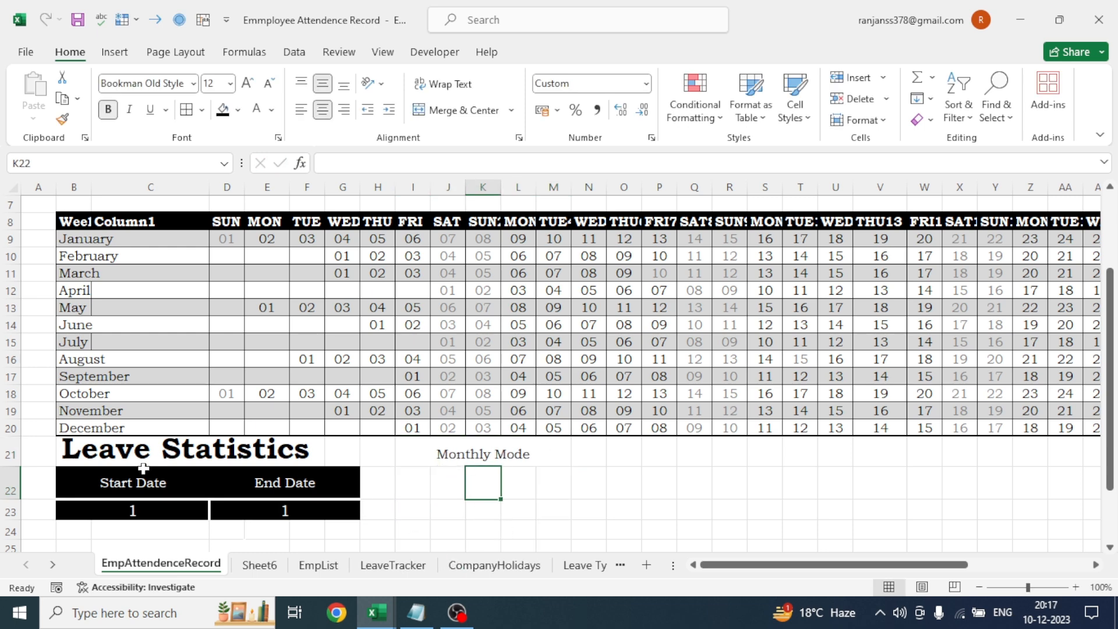
left_click(457, 462)
left_click(272, 109)
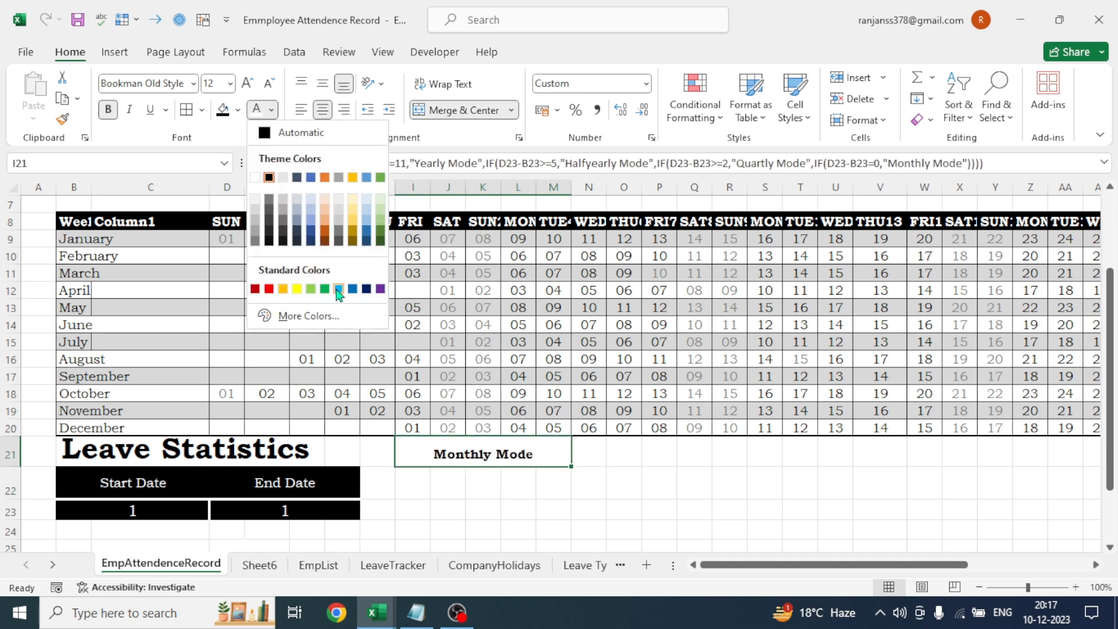
left_click(270, 289)
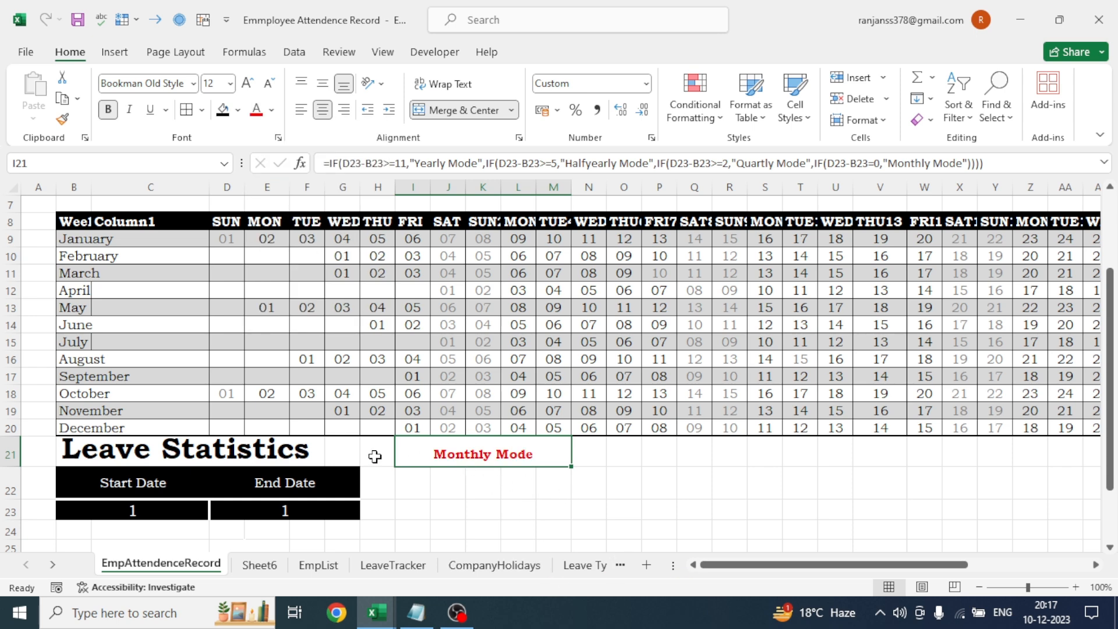
Test the label by setting End Date to 3, 6, then 12, and merge J22:L22
left_click(260, 512)
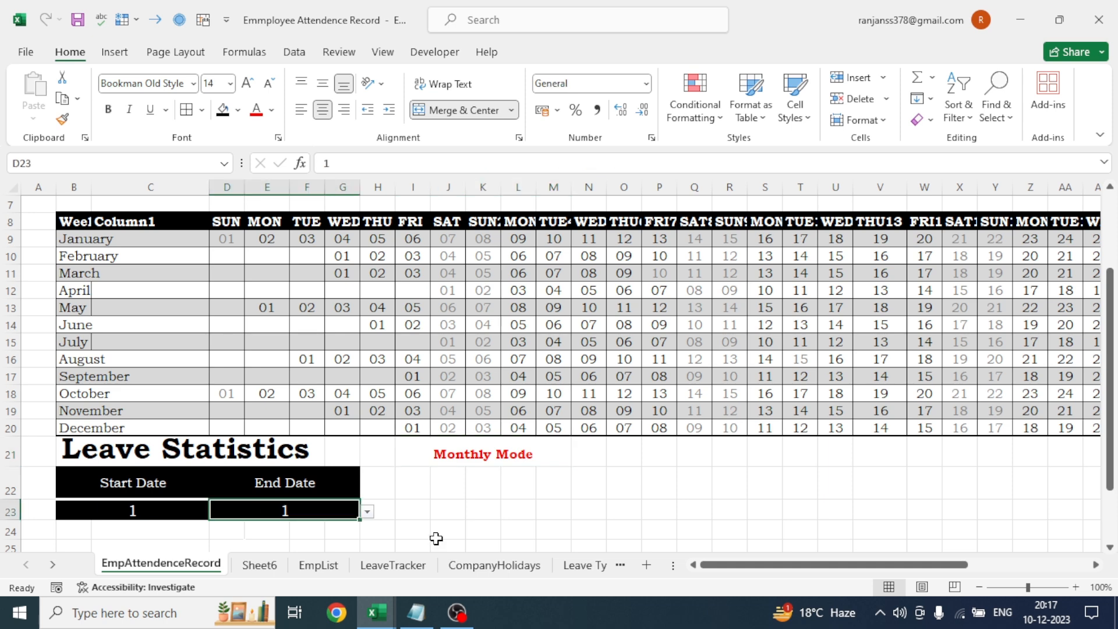
left_click(367, 512)
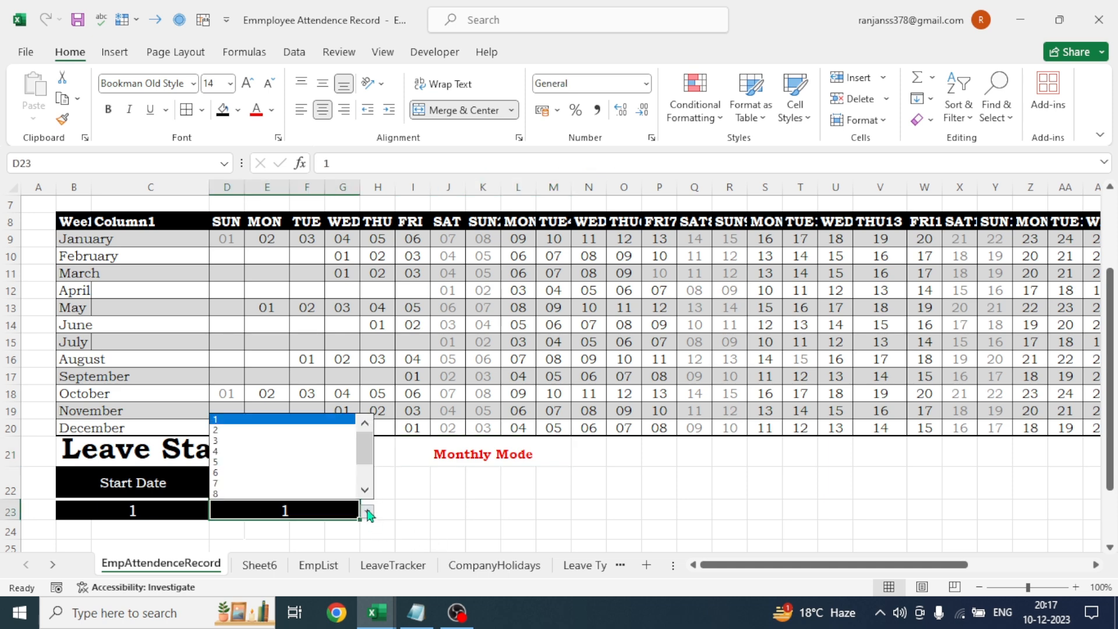
left_click(237, 441)
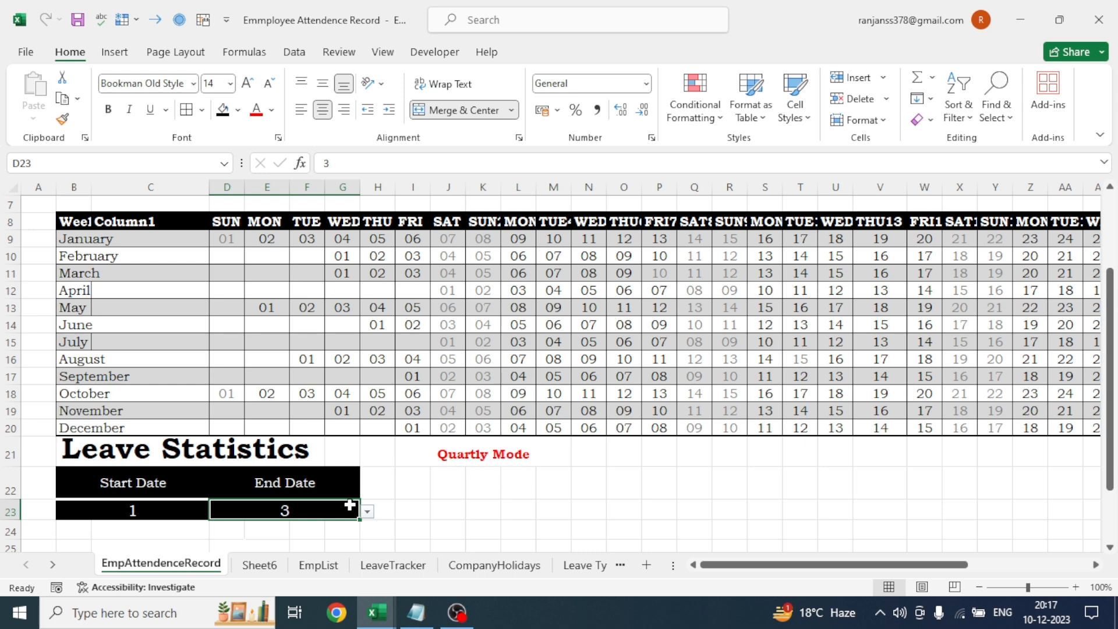
left_click(367, 512)
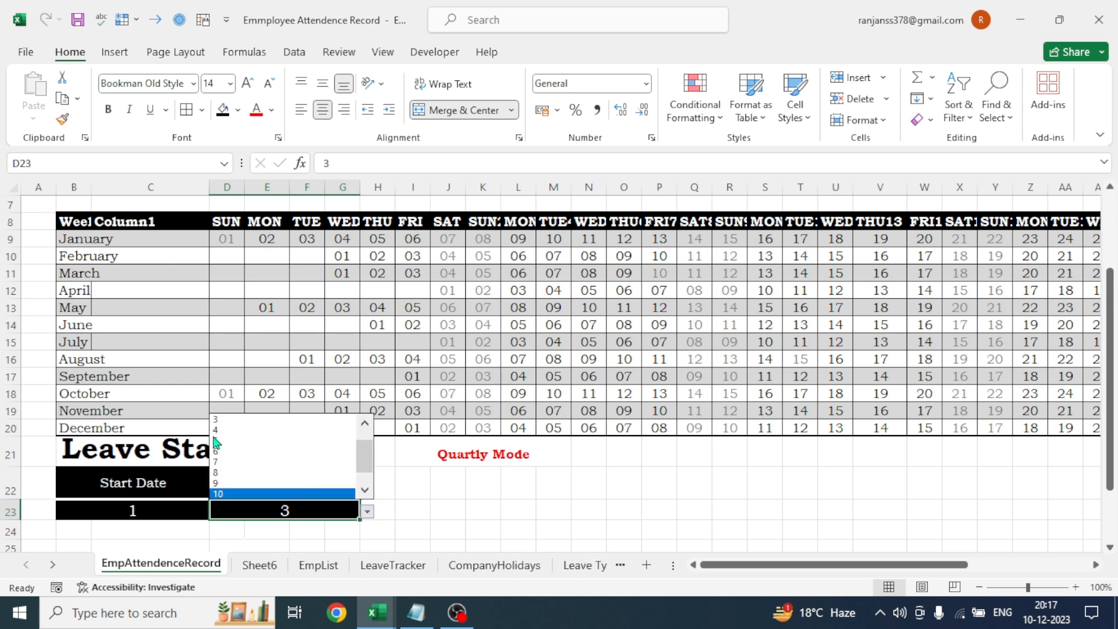
left_click(222, 452)
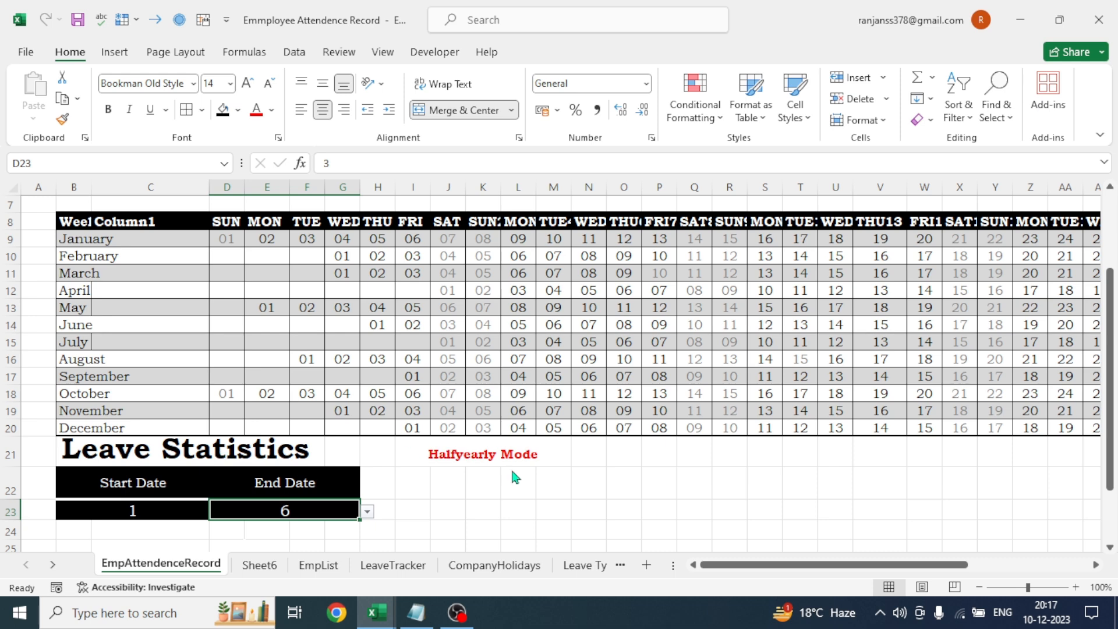
left_click(367, 512)
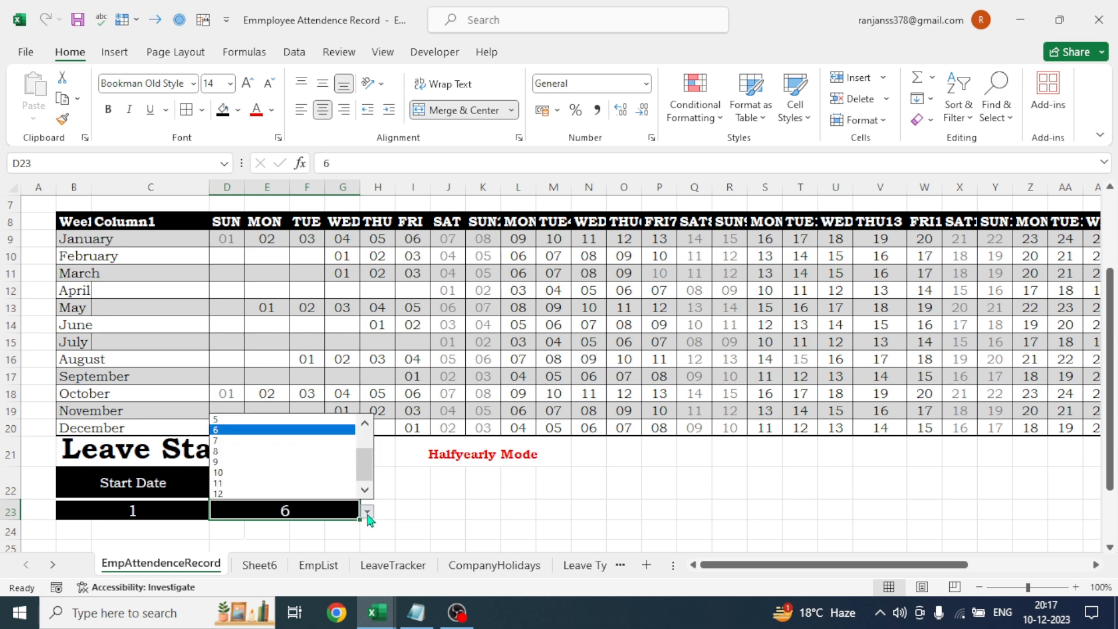
left_click(232, 495)
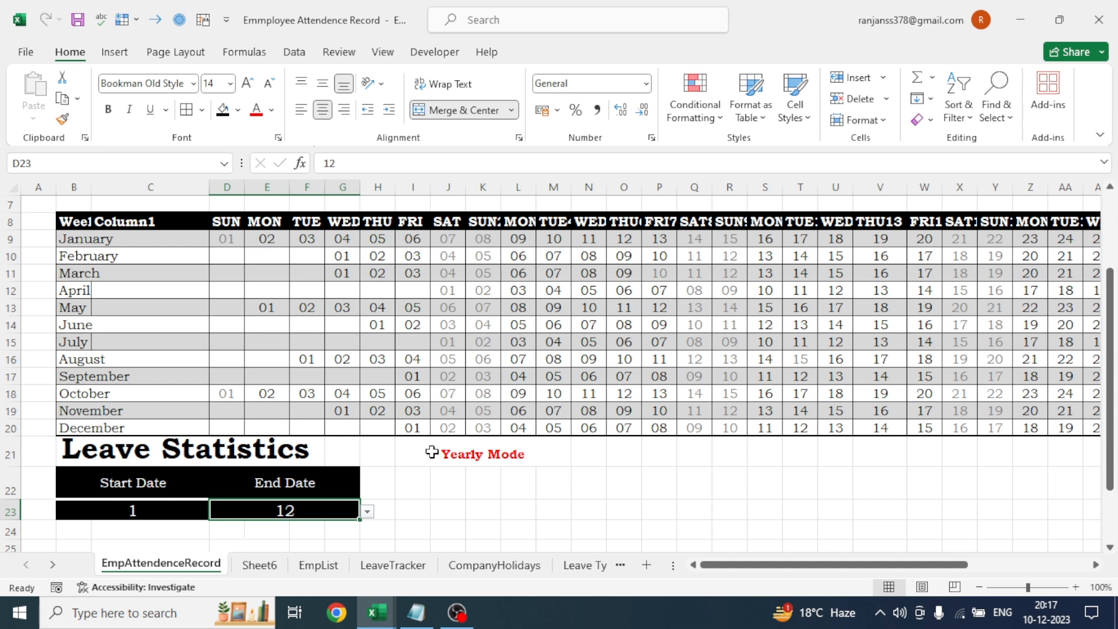
left_click_drag(446, 482, 521, 482)
left_click(457, 112)
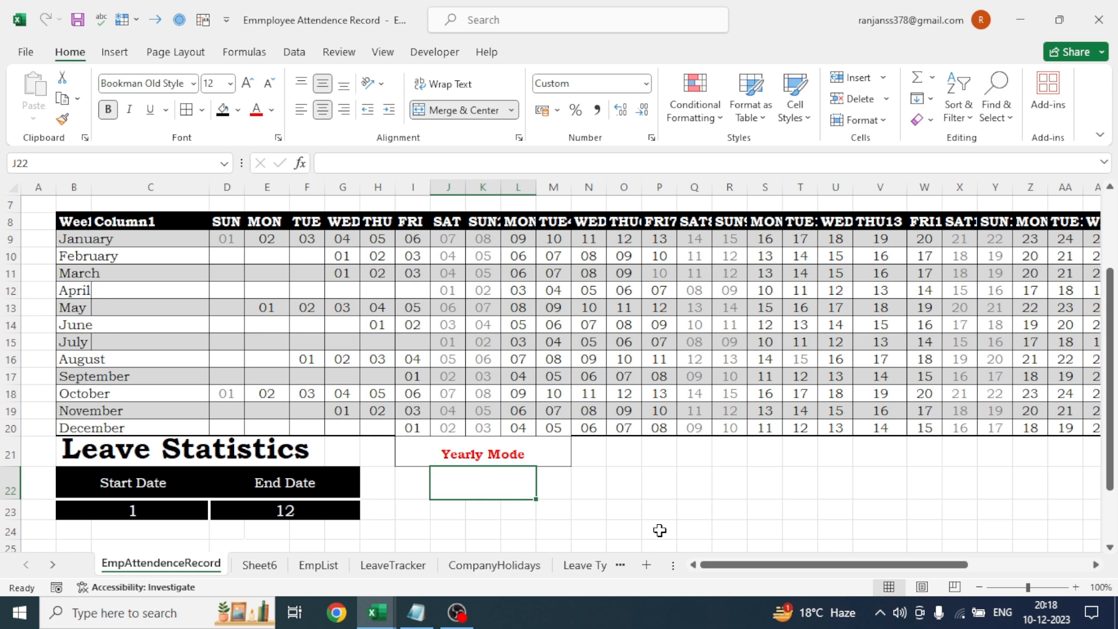
Enter the heading 'Total Leaves' in J22
type("Total L")
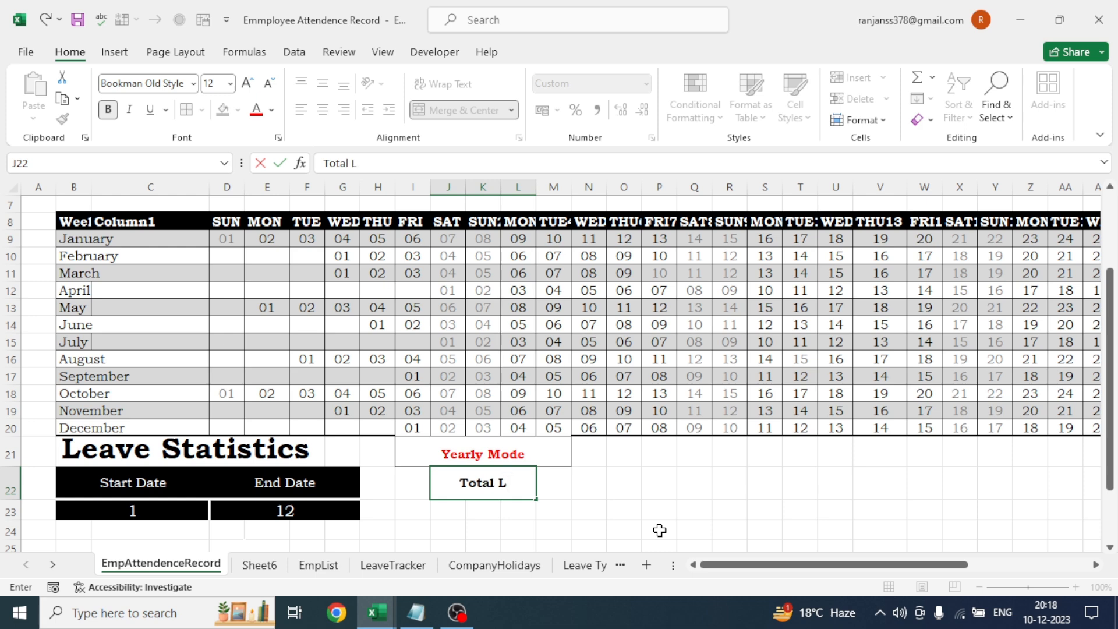
type("eaves")
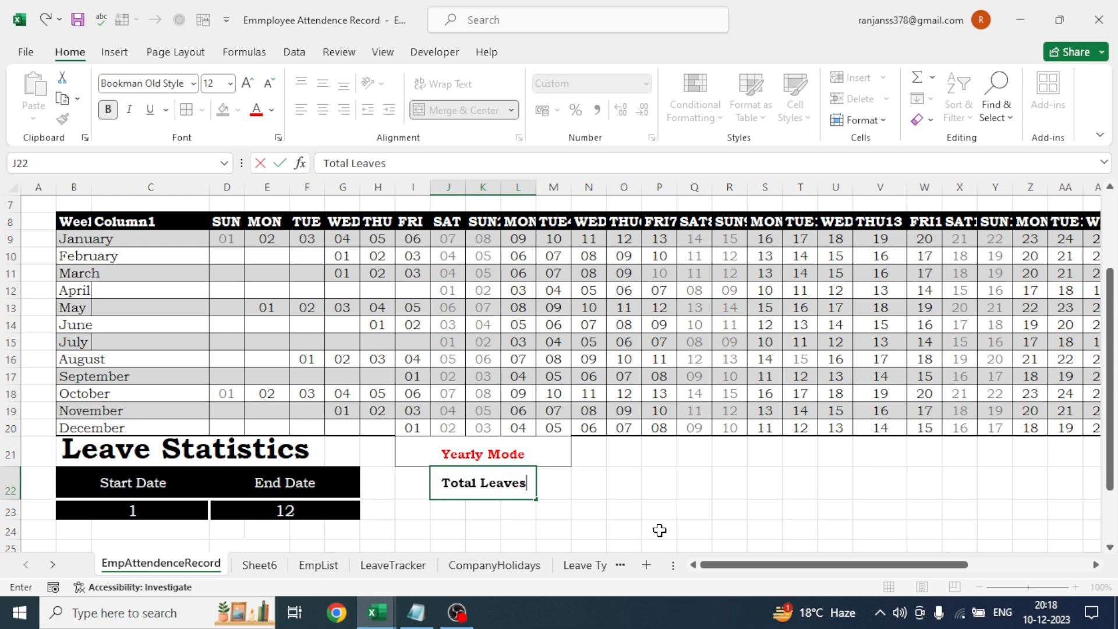
key("Return")
scroll(680, 245, "down", 1)
scroll(1114, 434, "up", 3)
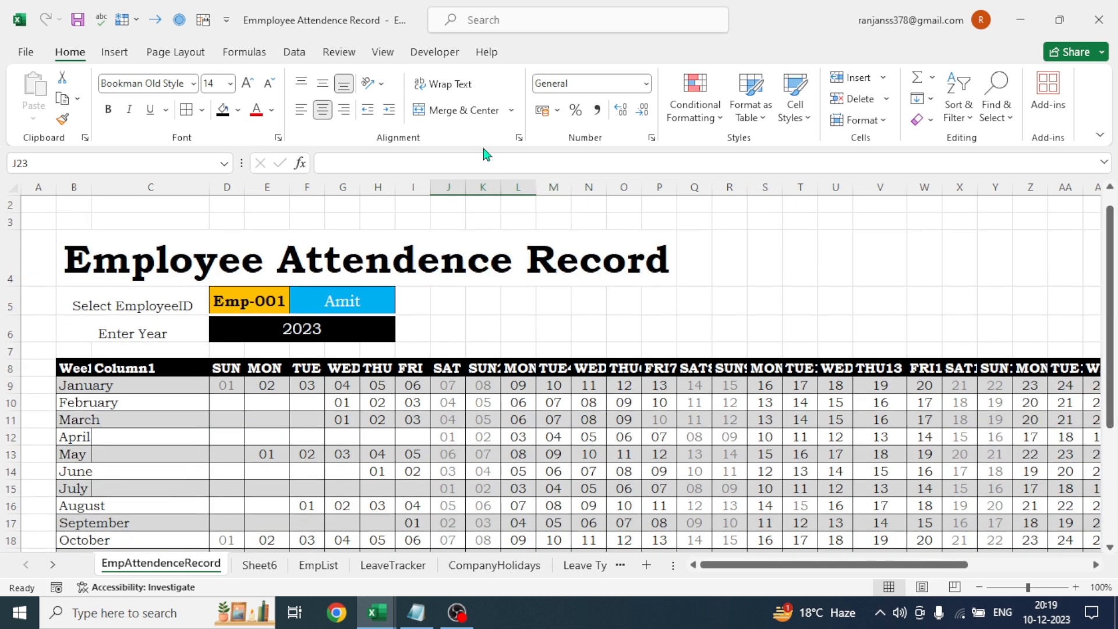
Merge J23:L25 into a black box with bold white, enlarged text
left_click(457, 110)
left_click(223, 111)
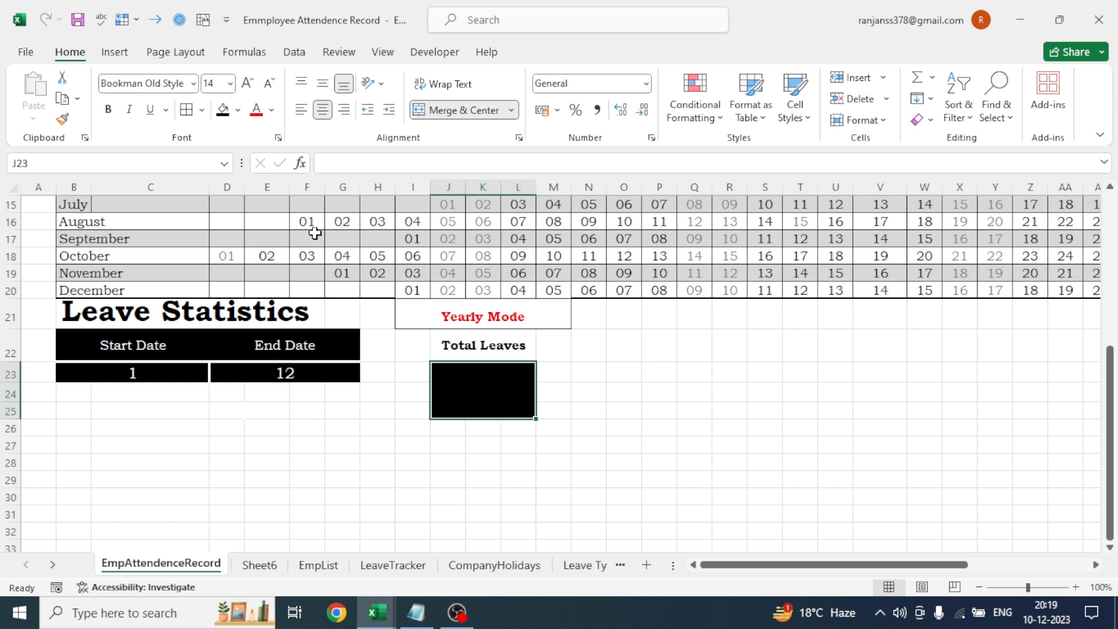
left_click(273, 111)
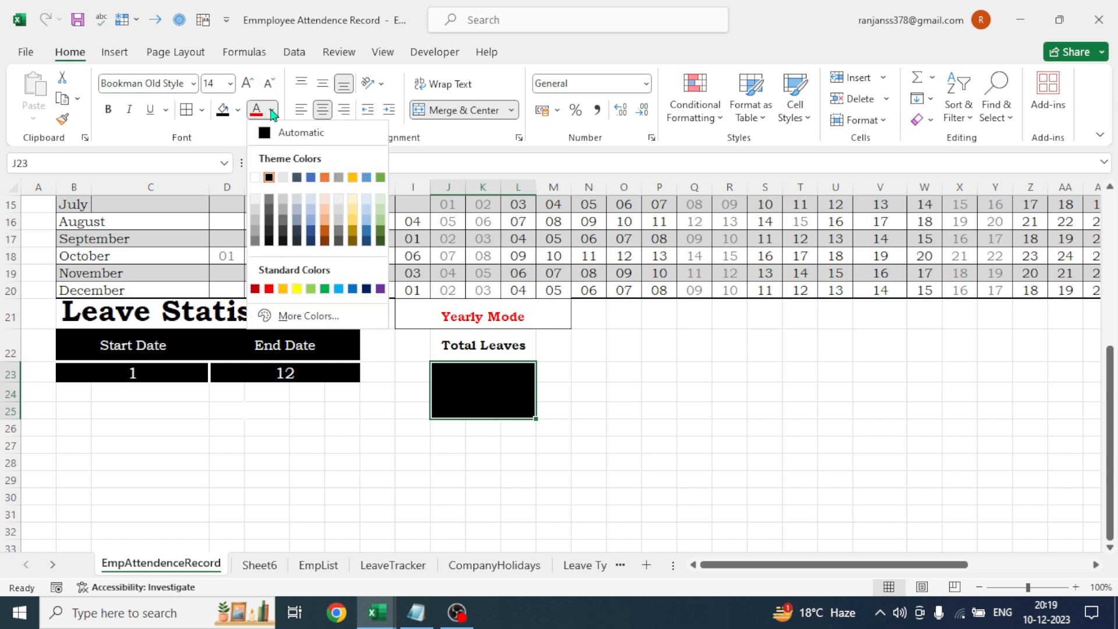
left_click(255, 177)
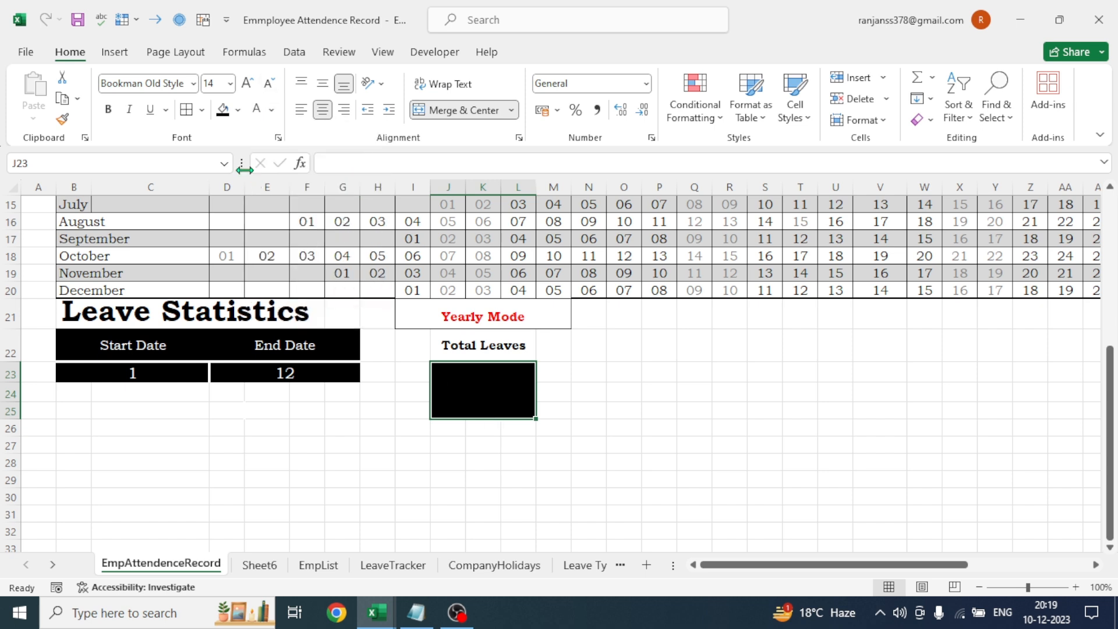
left_click(109, 110)
left_click(249, 86)
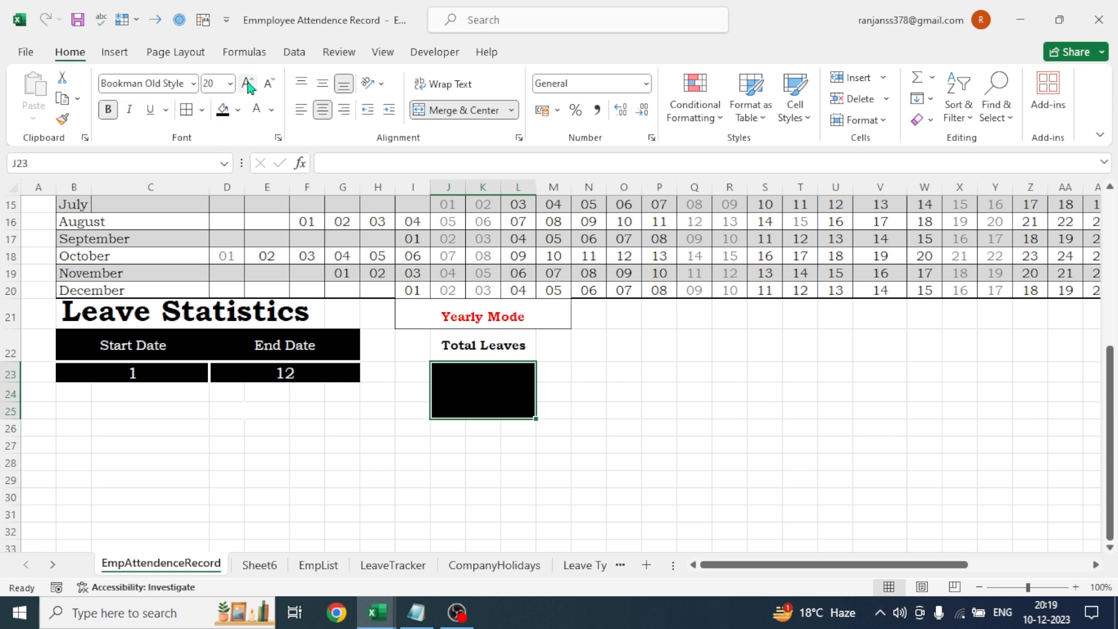
left_click(250, 87)
scroll(474, 524, "up", 1)
left_click(483, 530)
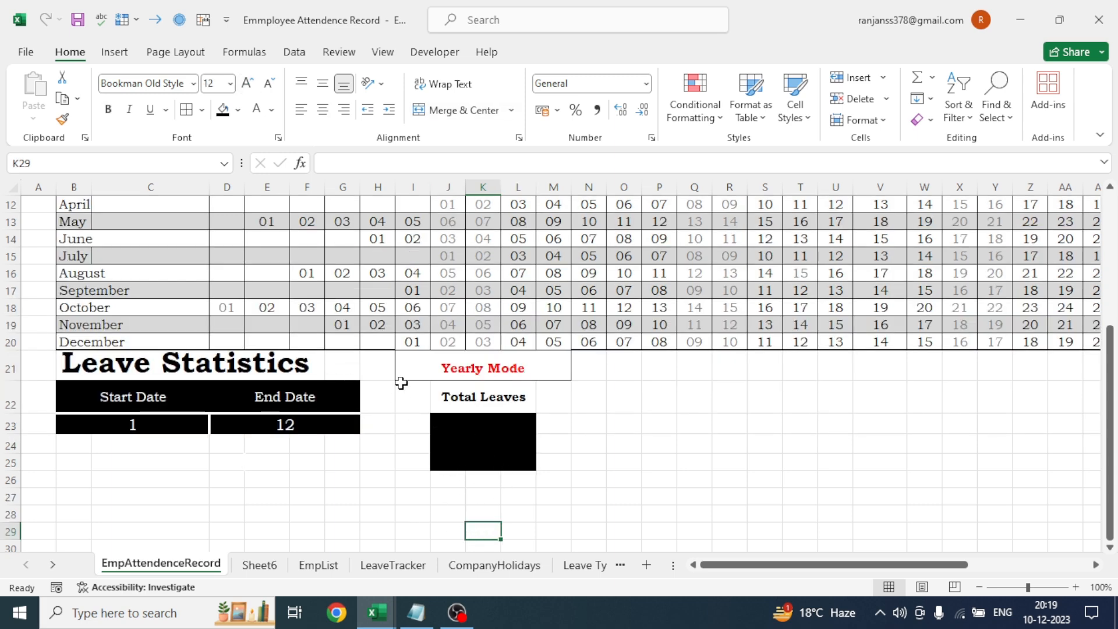
Apply a Right Border to H21:N28 around the statistics boxes
left_click_drag(377, 365, 593, 508)
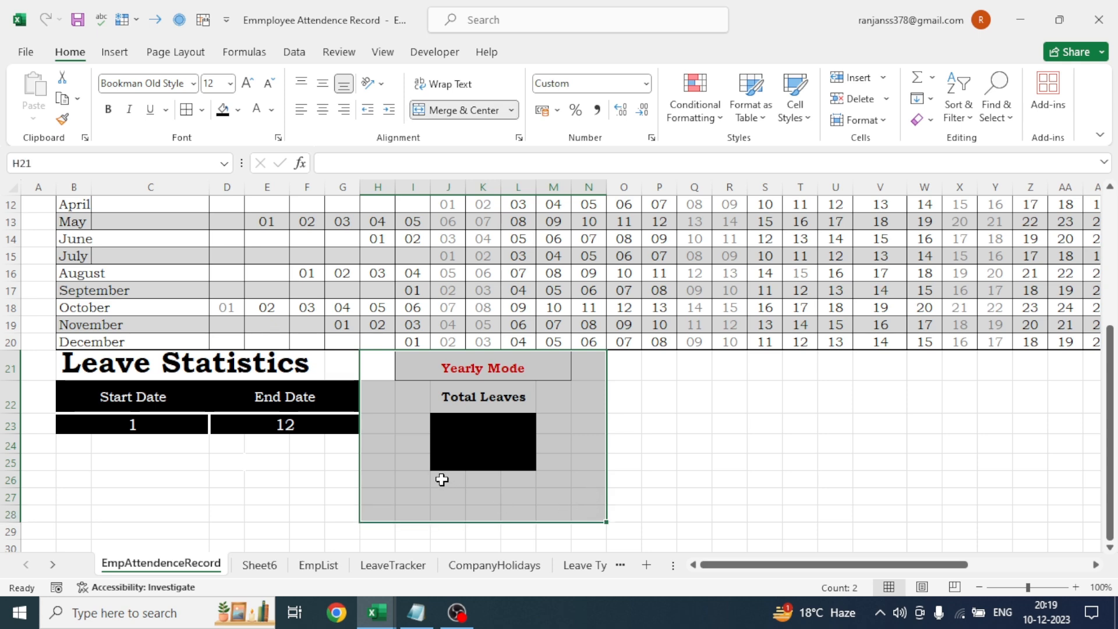
left_click(202, 110)
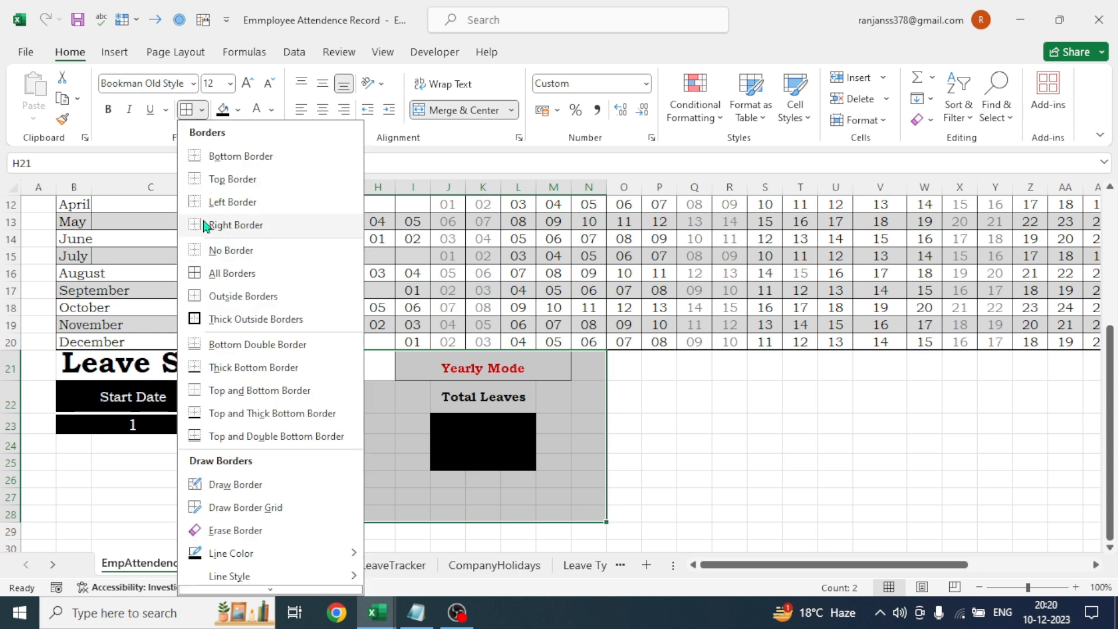
left_click(224, 227)
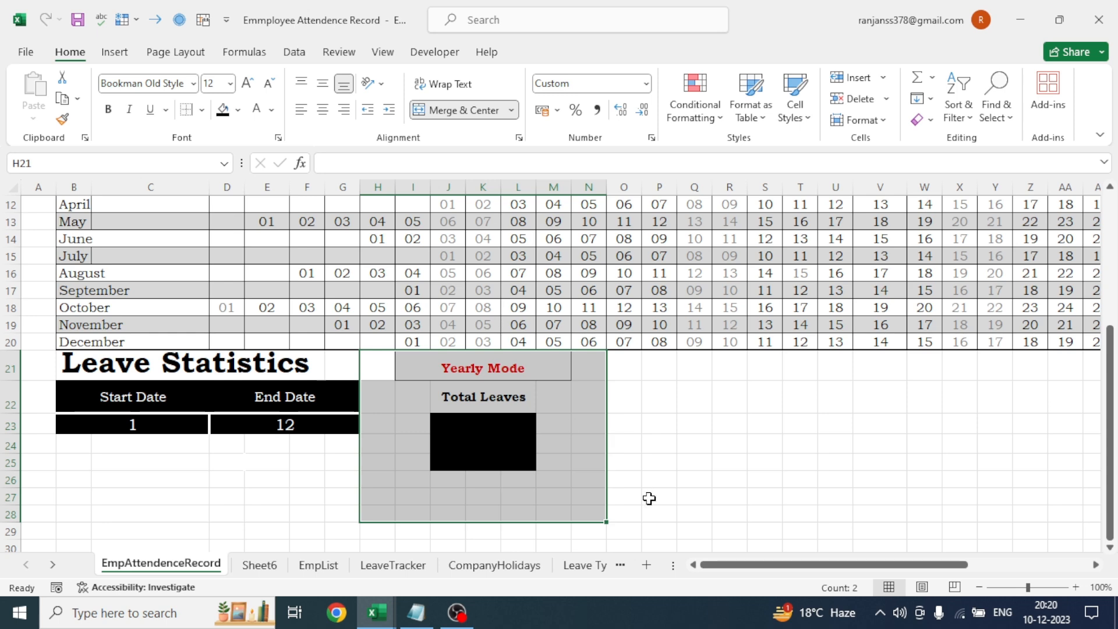
left_click(568, 540)
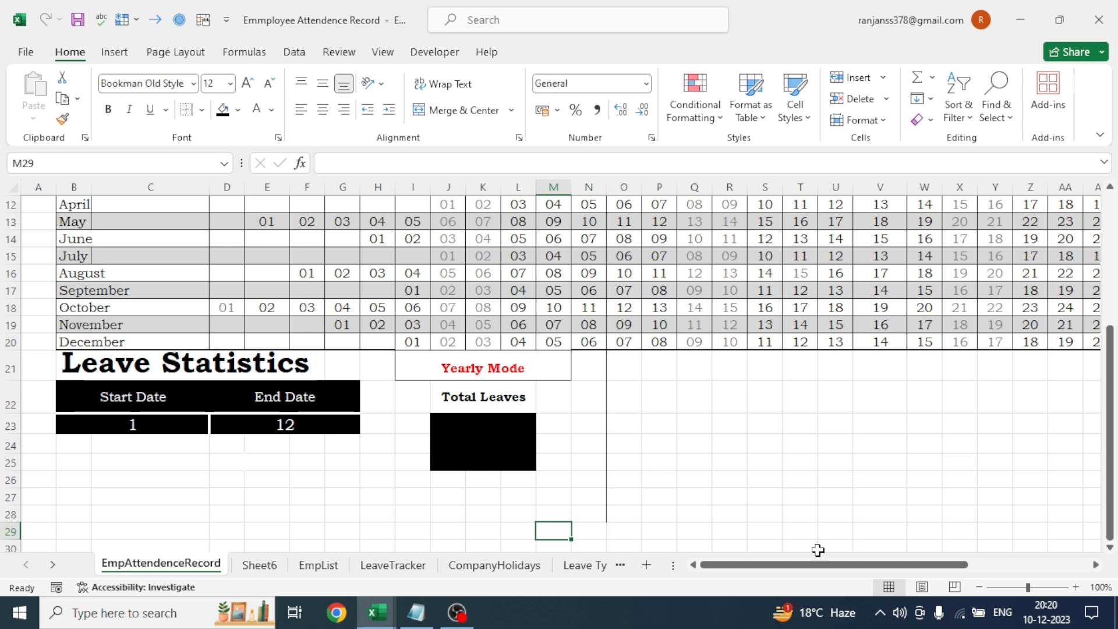
Merge the heading cells from P22 and enter 'Woorking Days'
mouse_move(797, 576)
left_mouse_down()
mouse_move(841, 572)
mouse_move(805, 573)
left_mouse_up()
mouse_move(641, 448)
left_mouse_down()
mouse_move(614, 424)
mouse_move(626, 446)
left_mouse_up()
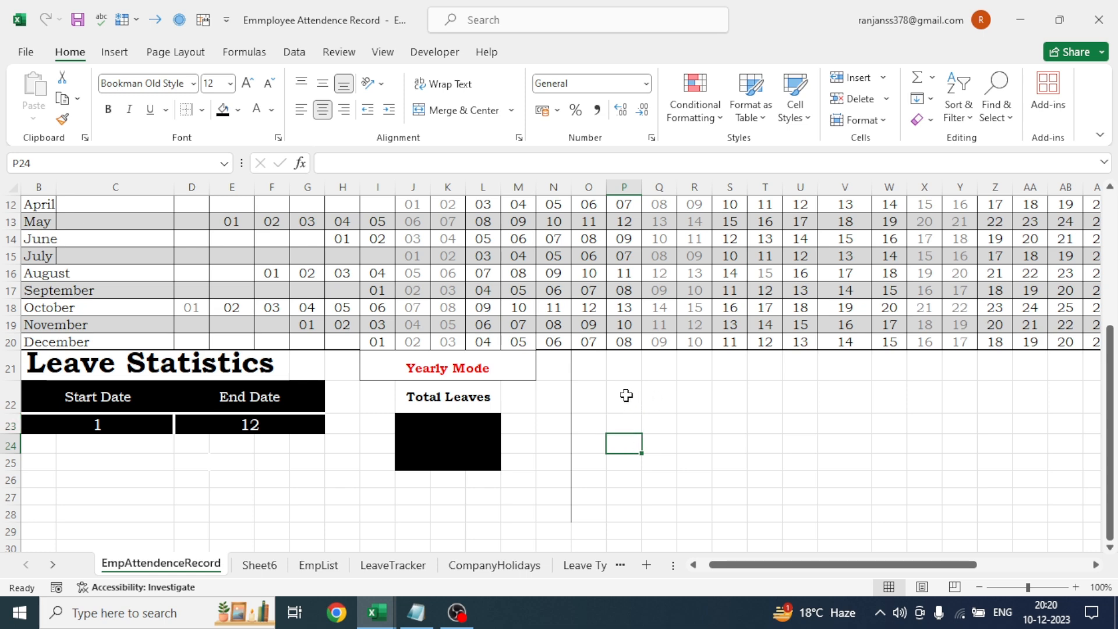
left_click_drag(626, 396, 726, 404)
left_click(470, 112)
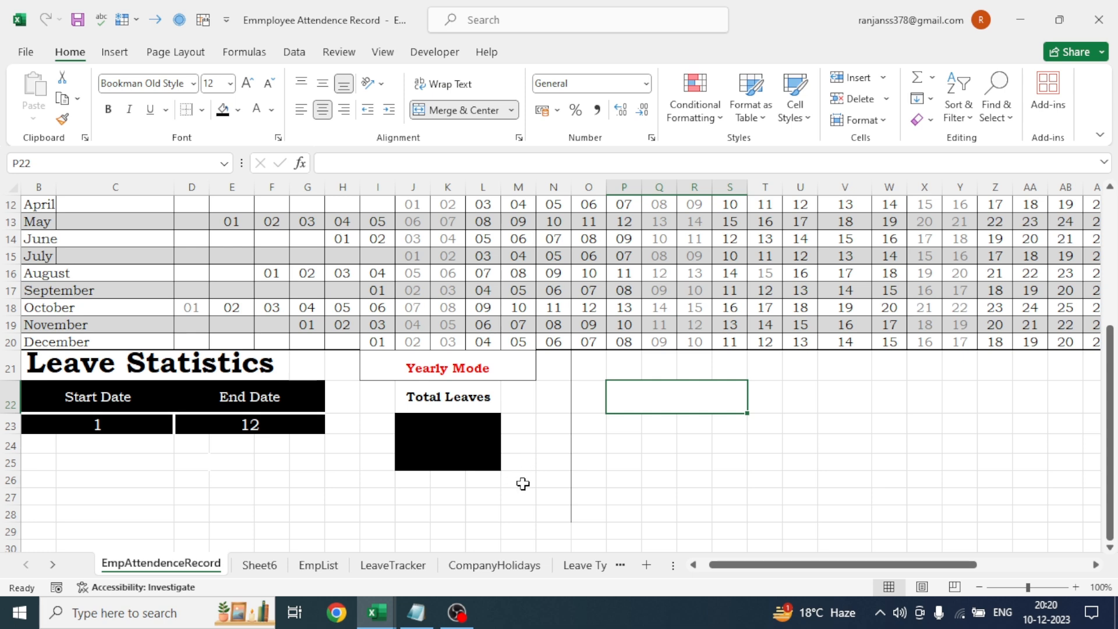
type("W")
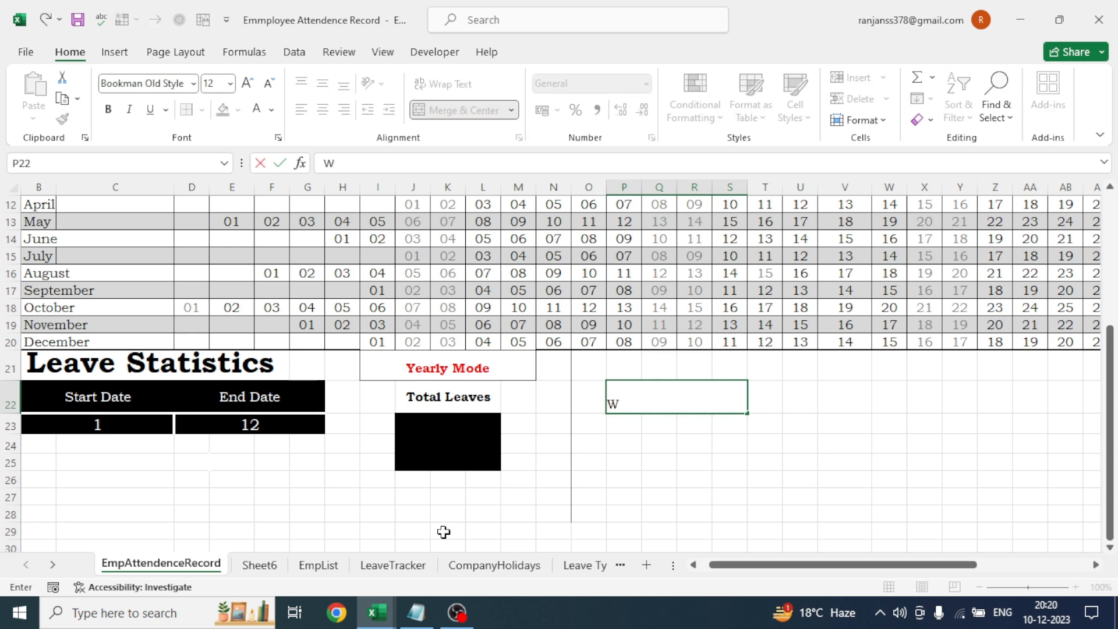
type("oorking Days")
Merge the box below and copy the Total Leaves black box formatting onto it
left_click_drag(623, 423, 734, 470)
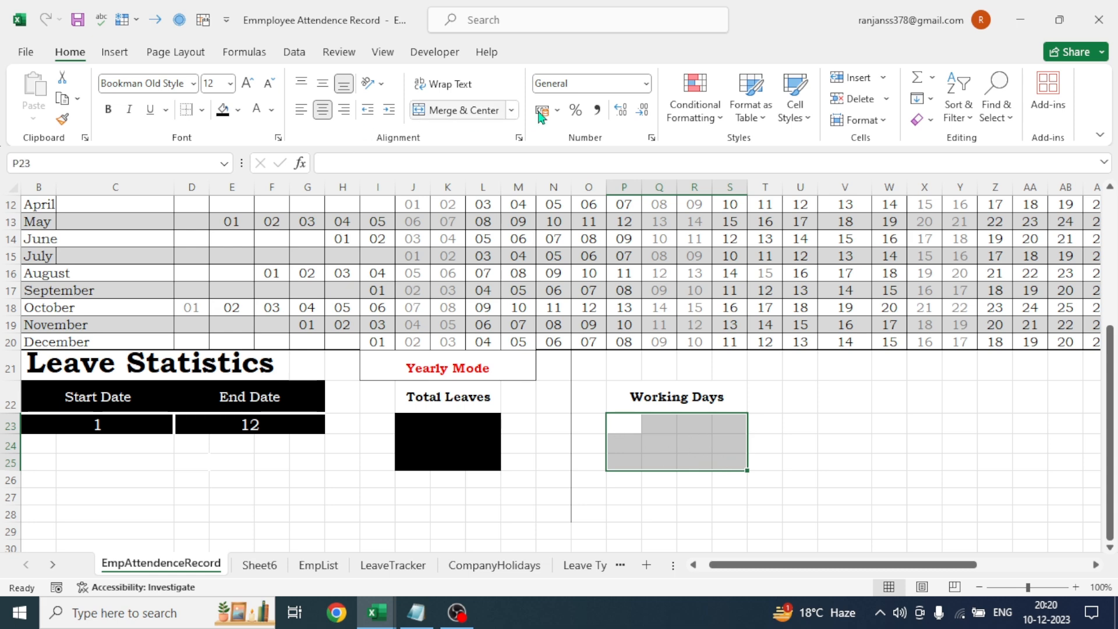
left_click(461, 111)
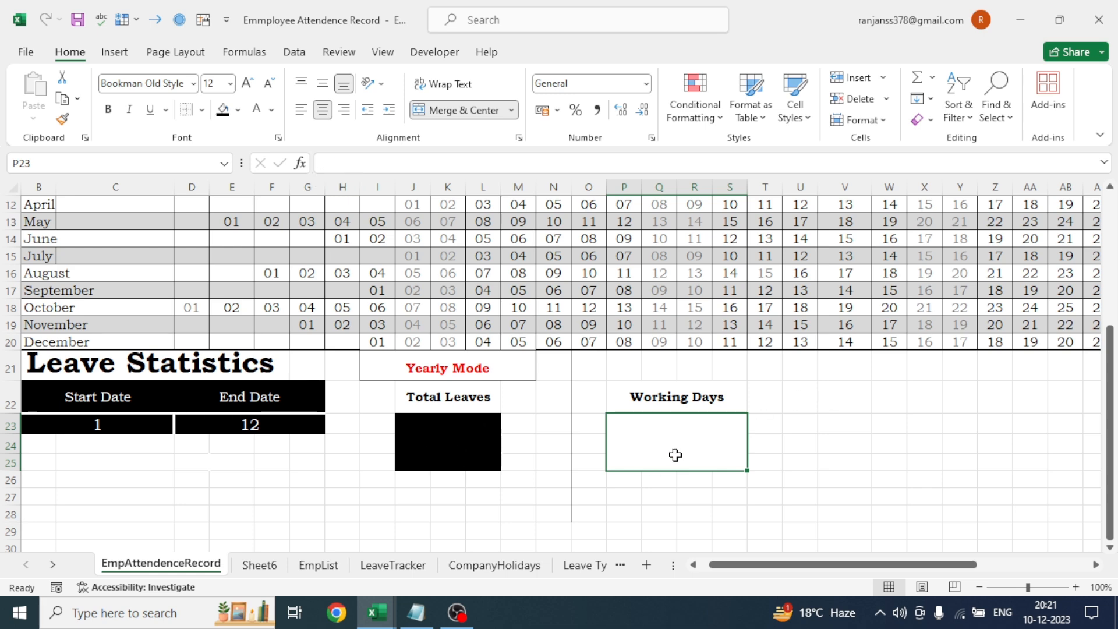
left_click(457, 440)
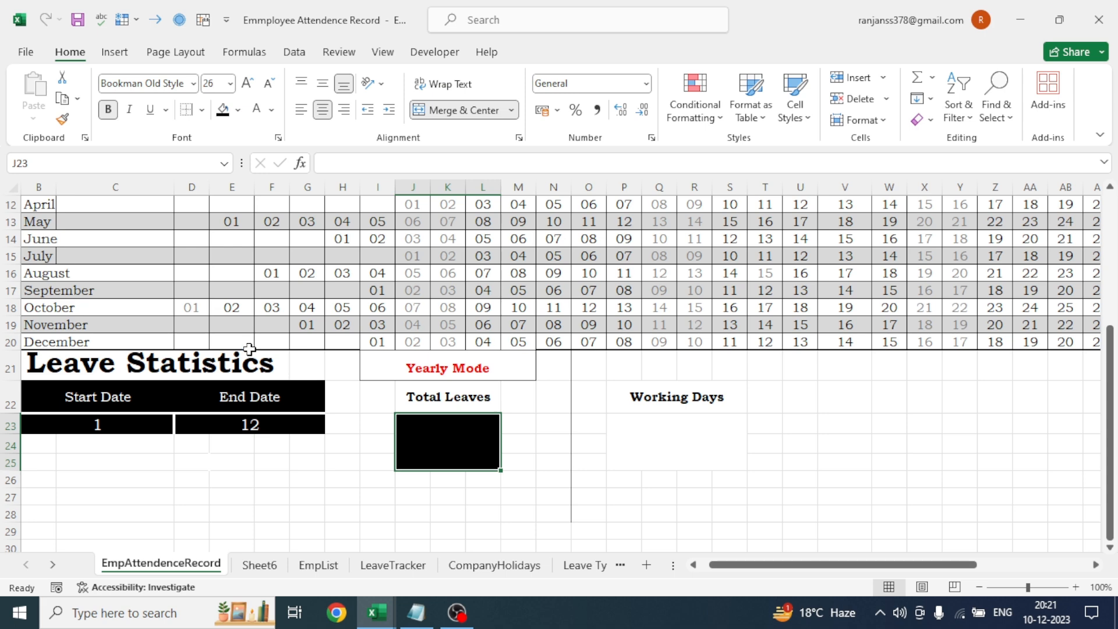
left_click(62, 119)
left_click(671, 433)
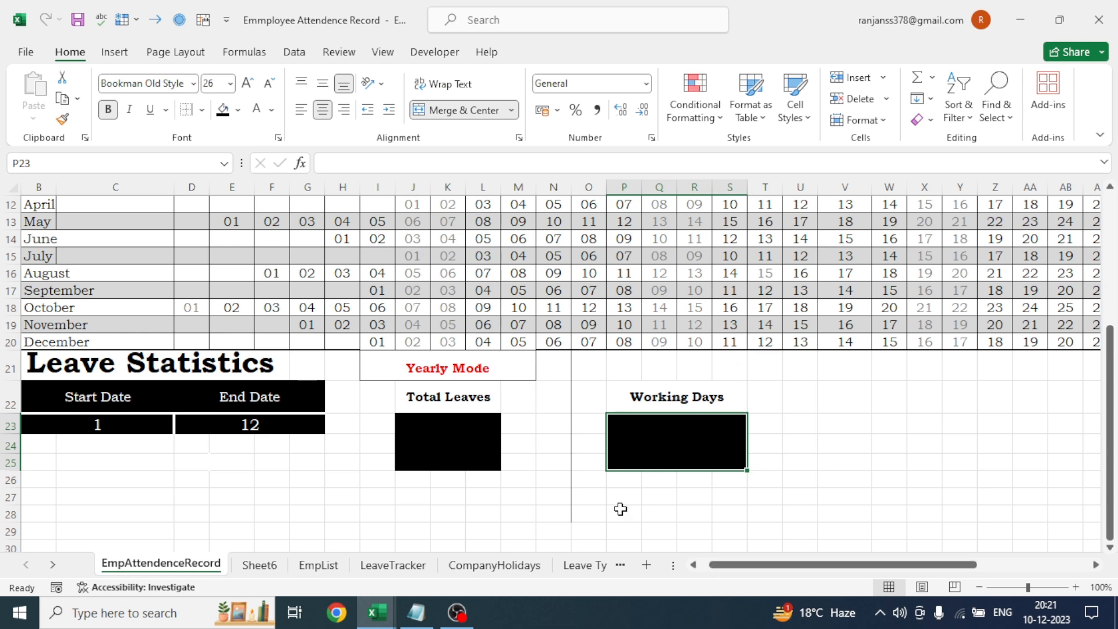
left_click(233, 465)
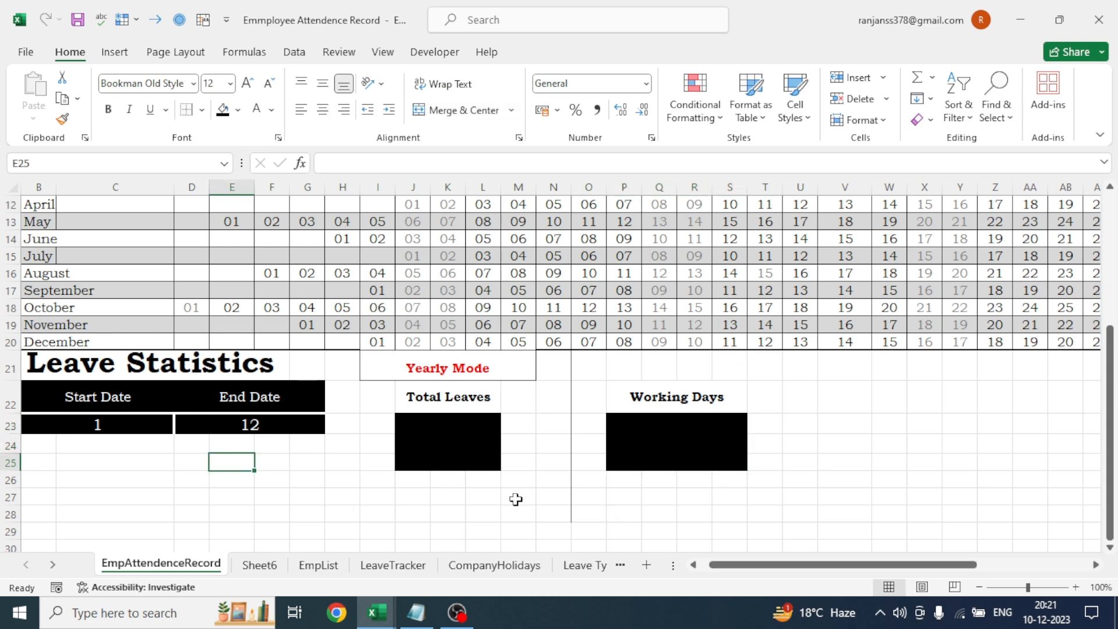
Select the whole Working Days block, heading and black box
left_click_drag(590, 362, 784, 517)
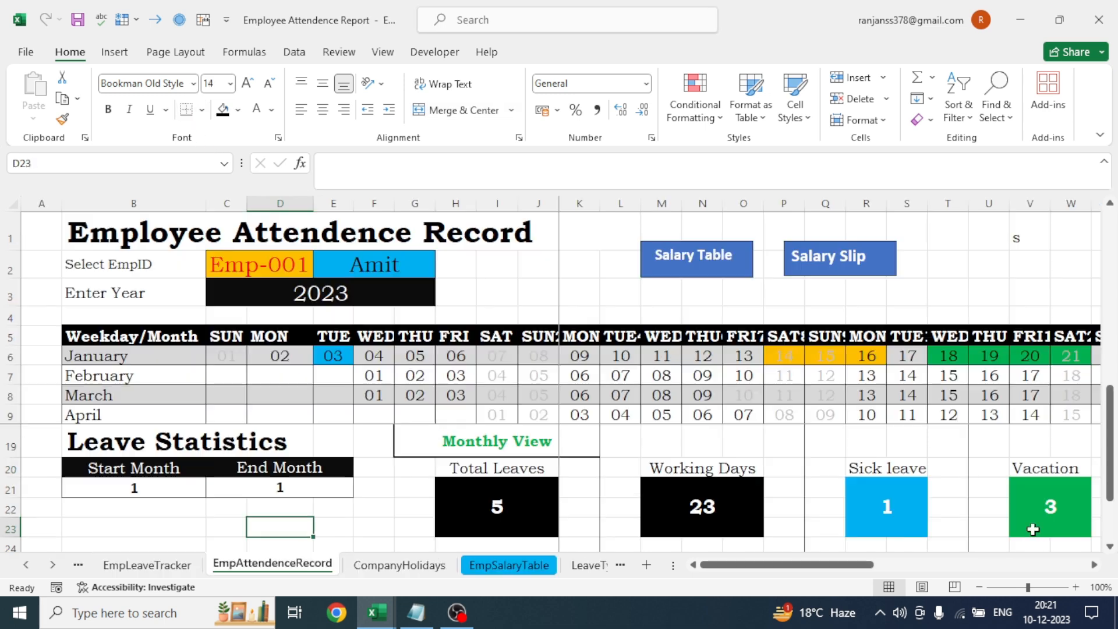
mouse_move(816, 568)
left_mouse_down()
mouse_move(973, 569)
mouse_move(817, 569)
left_mouse_up()
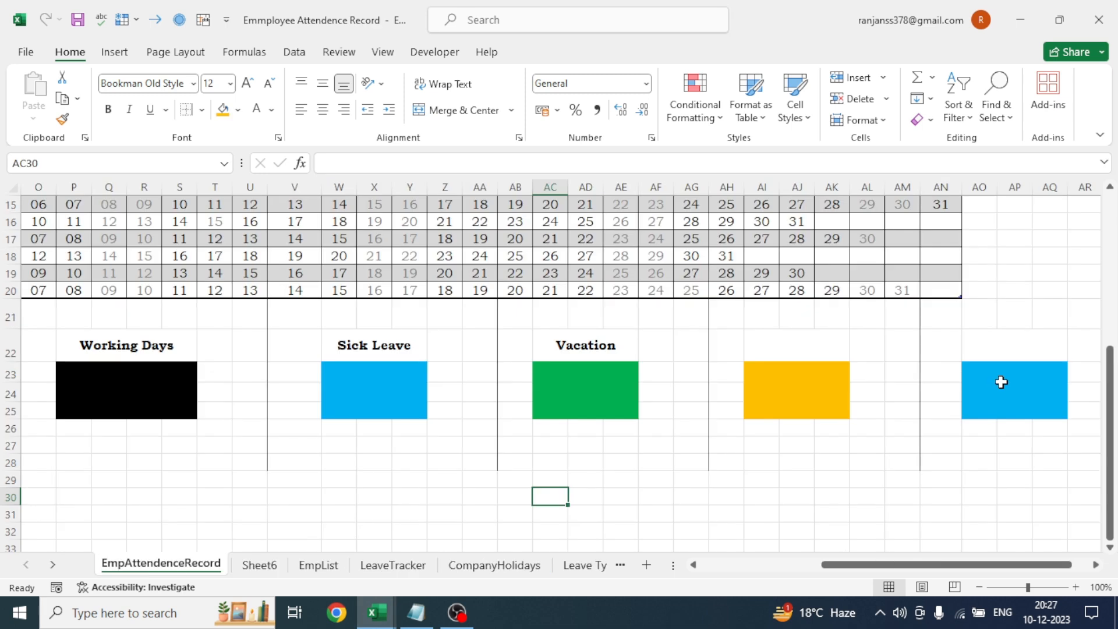
Fill the far-right box purple
left_click(1001, 381)
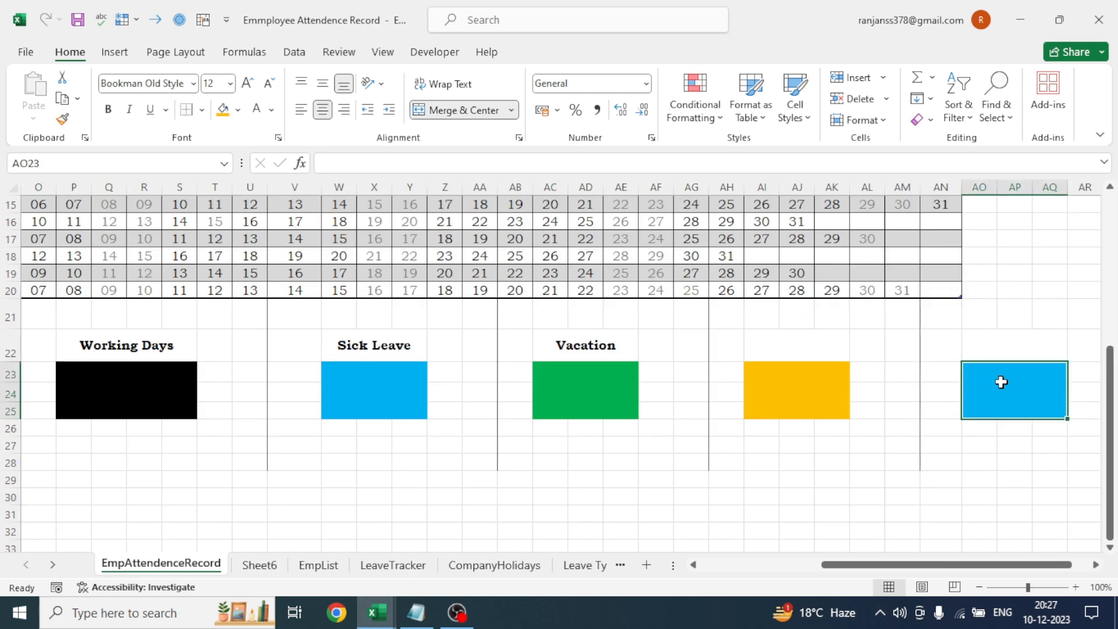
left_click(238, 110)
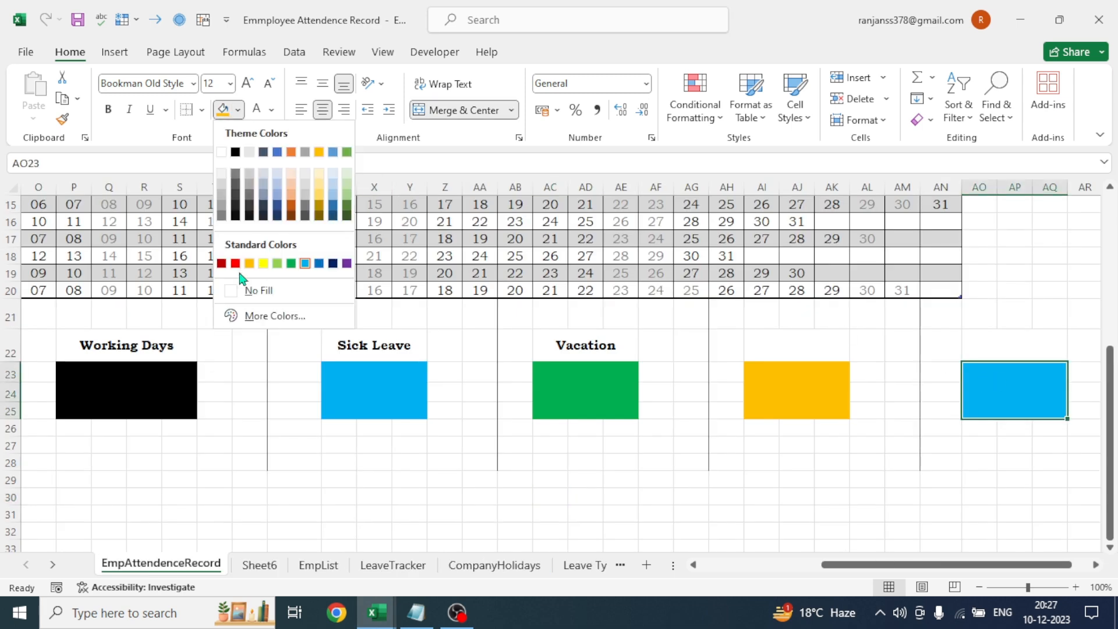
left_click(346, 263)
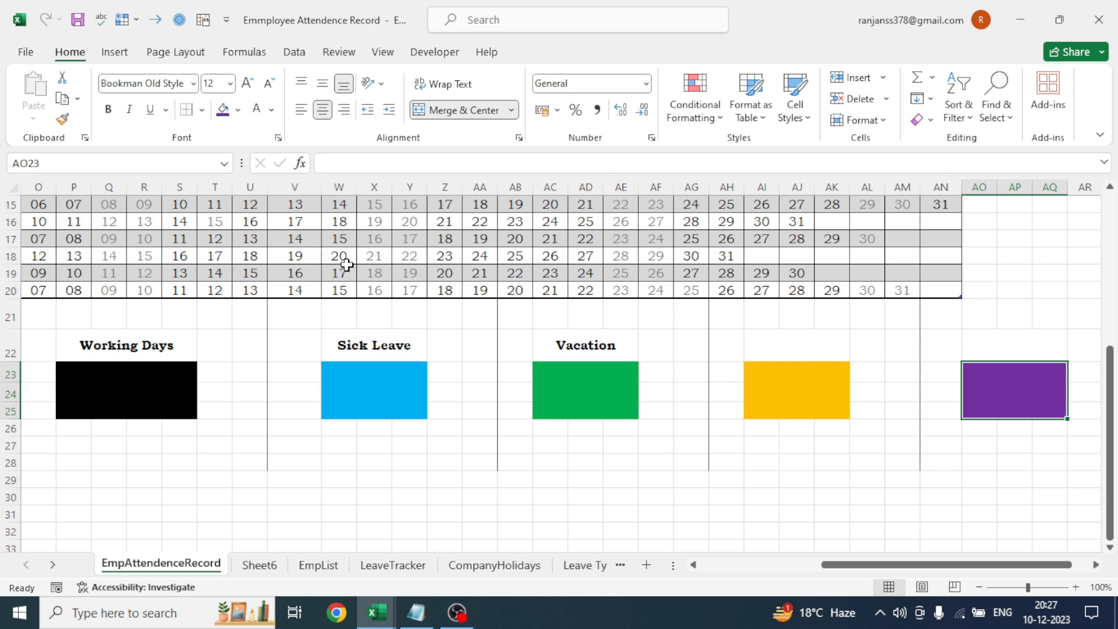
left_click(560, 494)
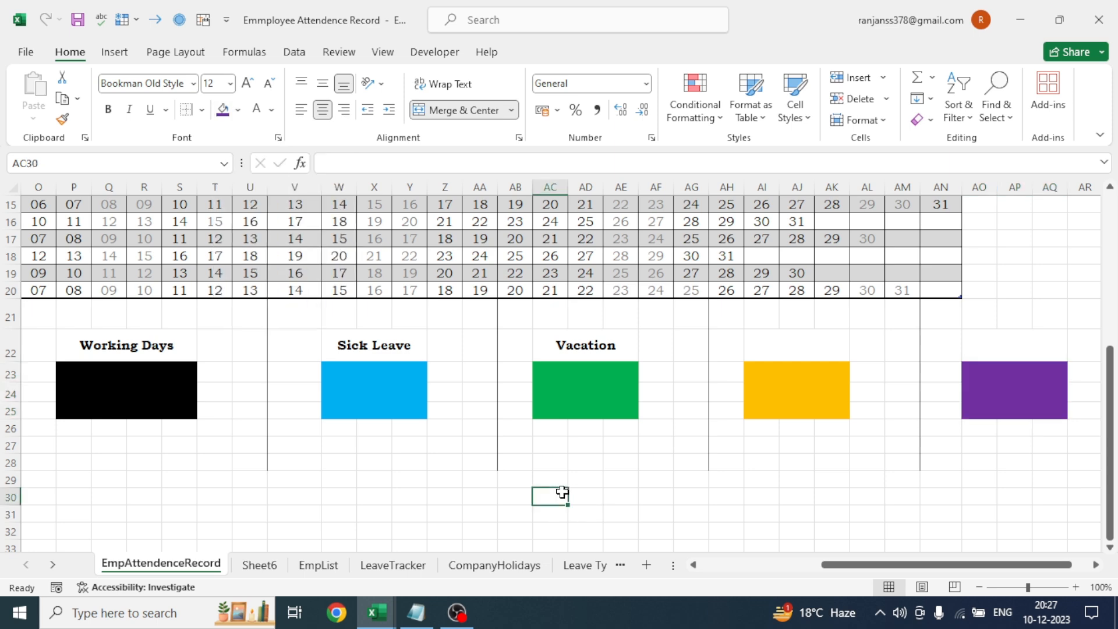
Select the heading cell above the yellow box and scroll across the leave legend
left_click(788, 349)
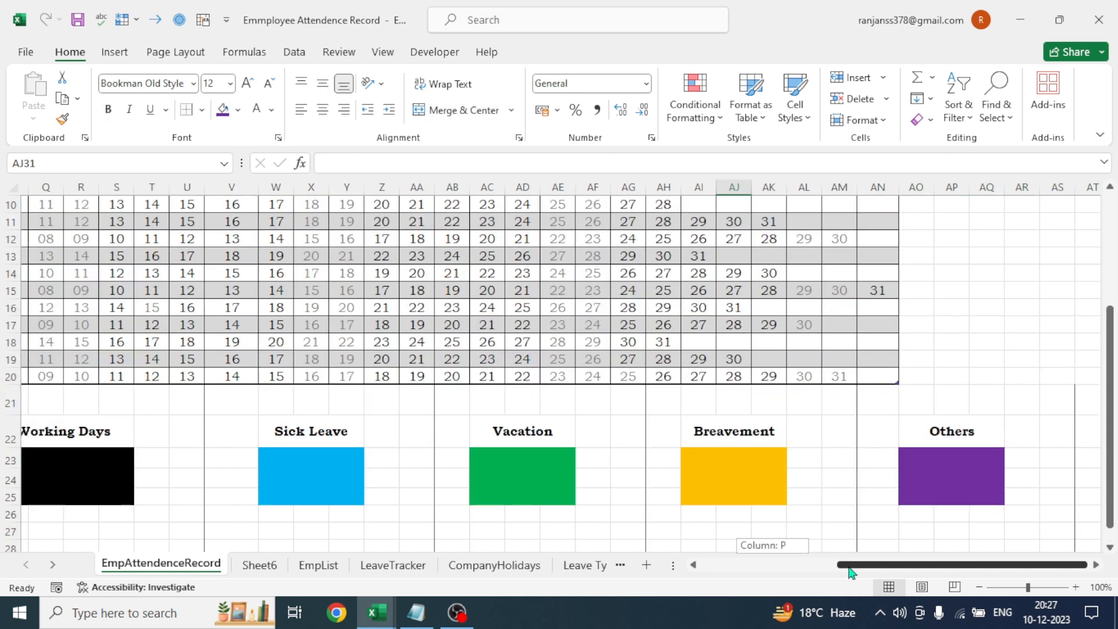
left_click_drag(849, 566, 759, 567)
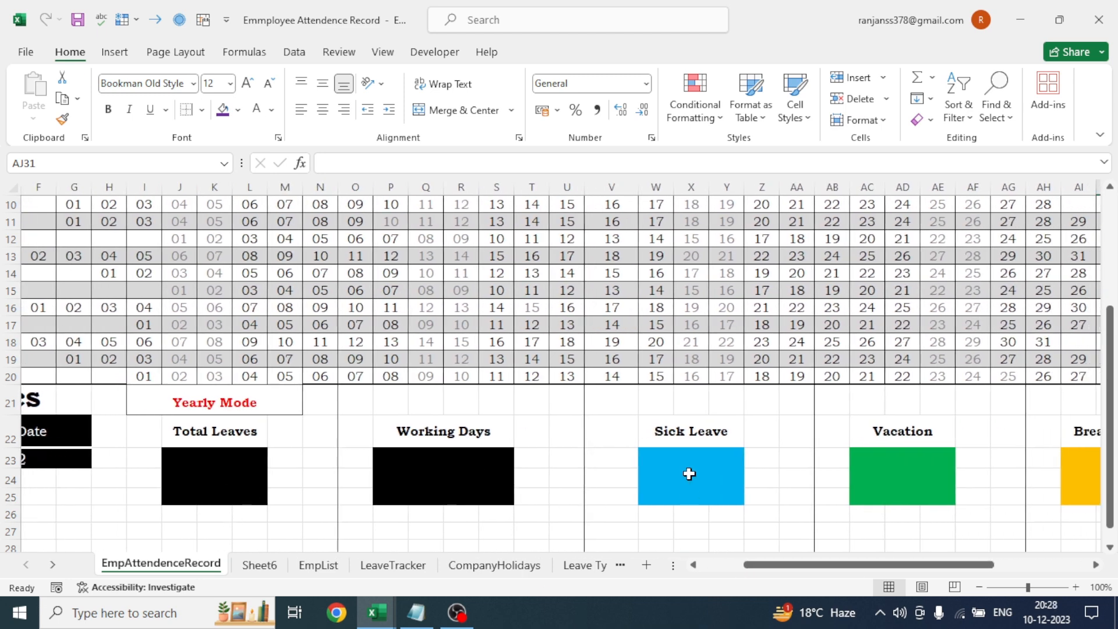
left_click_drag(801, 565, 853, 565)
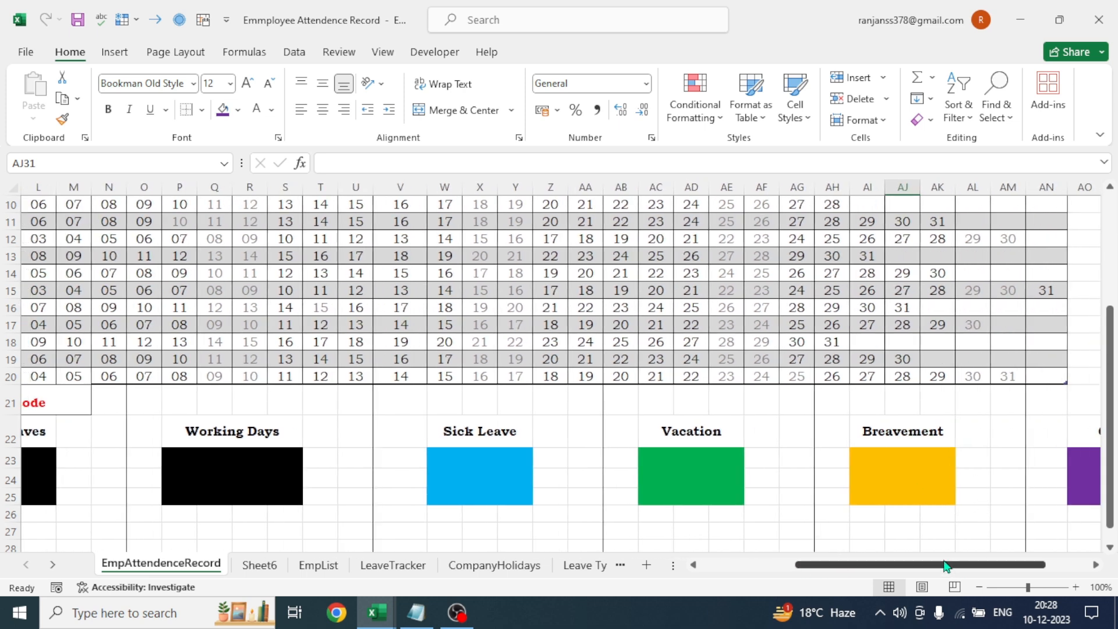
left_click_drag(945, 565, 989, 565)
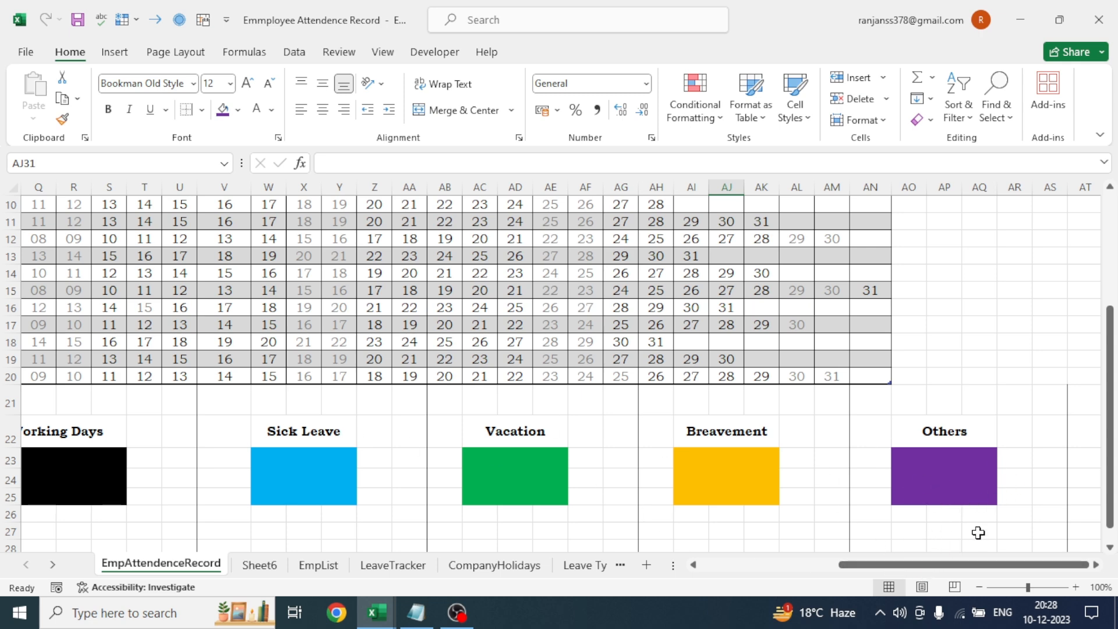
left_click_drag(930, 573, 810, 571)
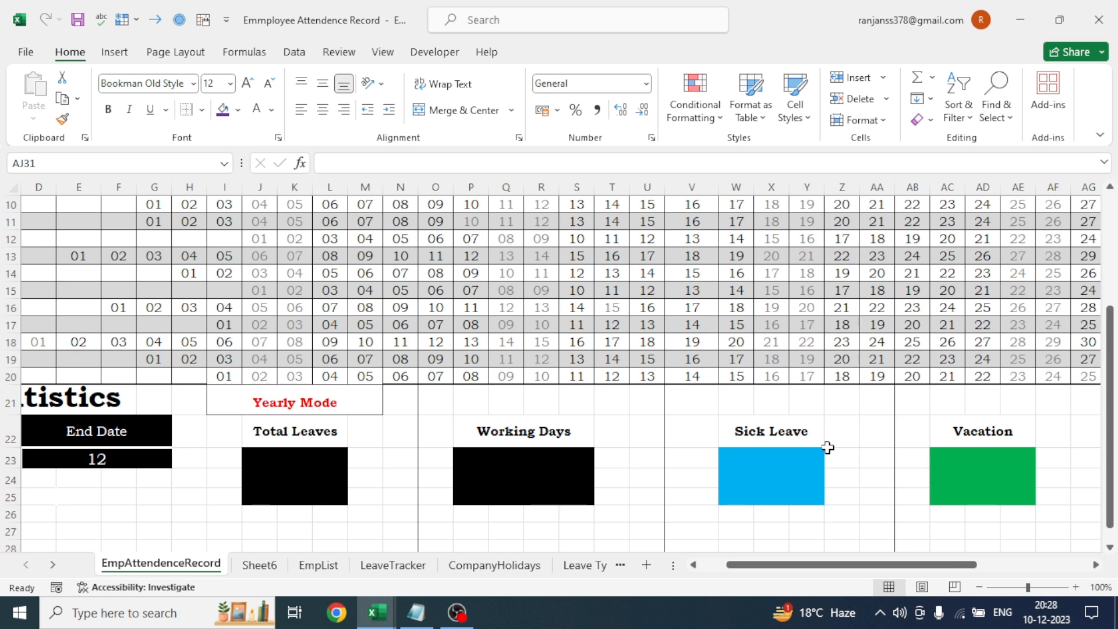
left_click_drag(811, 564, 795, 567)
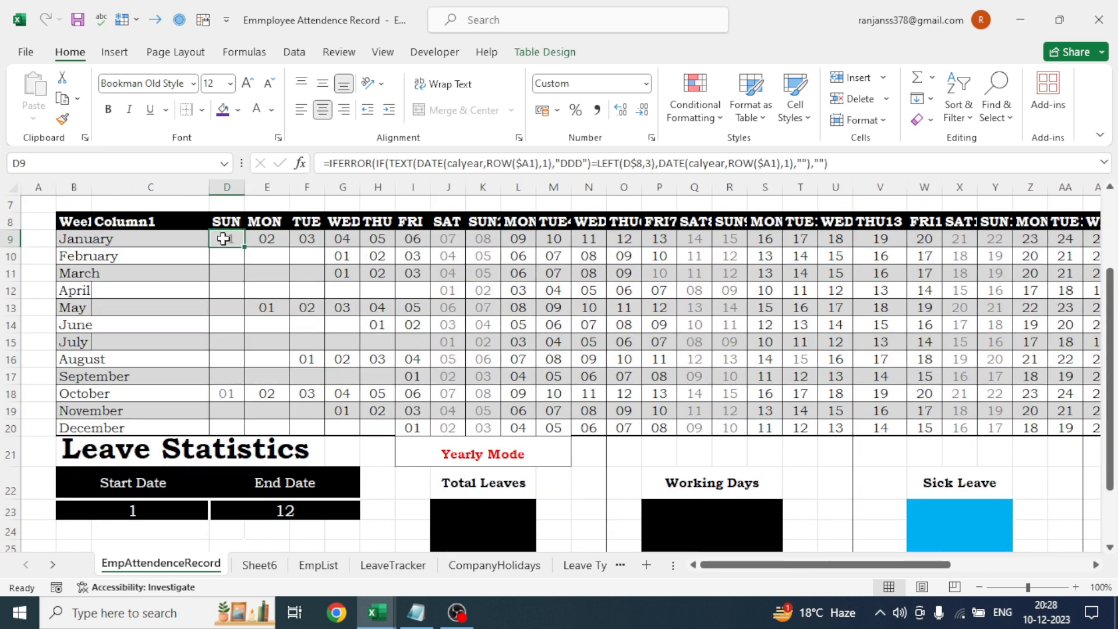
Start a new conditional formatting rule using a formula to determine formatted cells
left_click(720, 121)
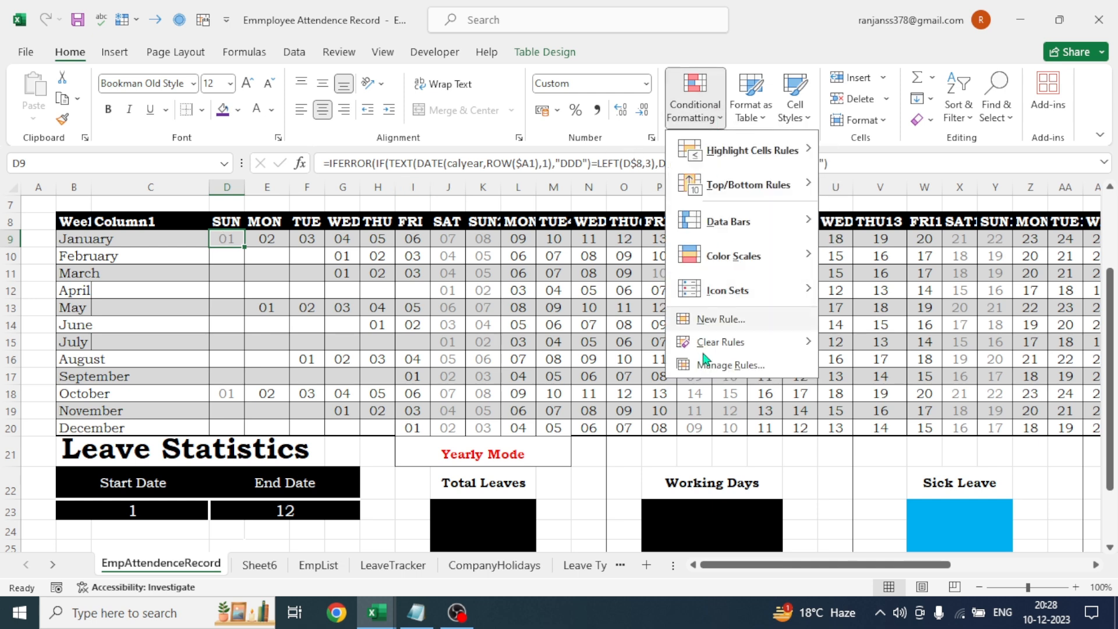
left_click(719, 367)
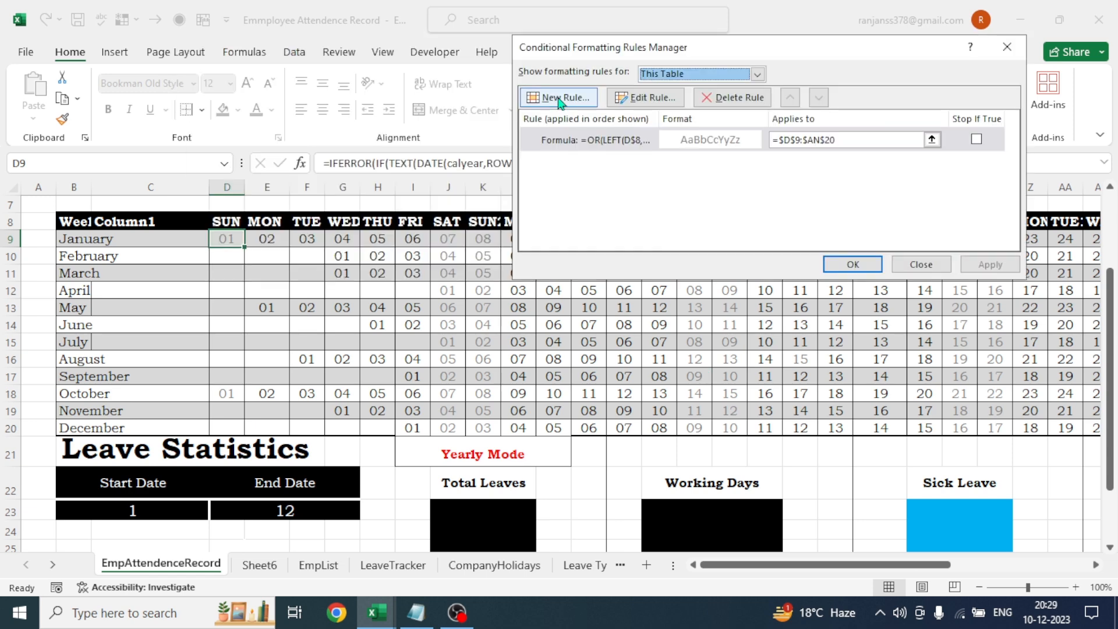
left_click(566, 97)
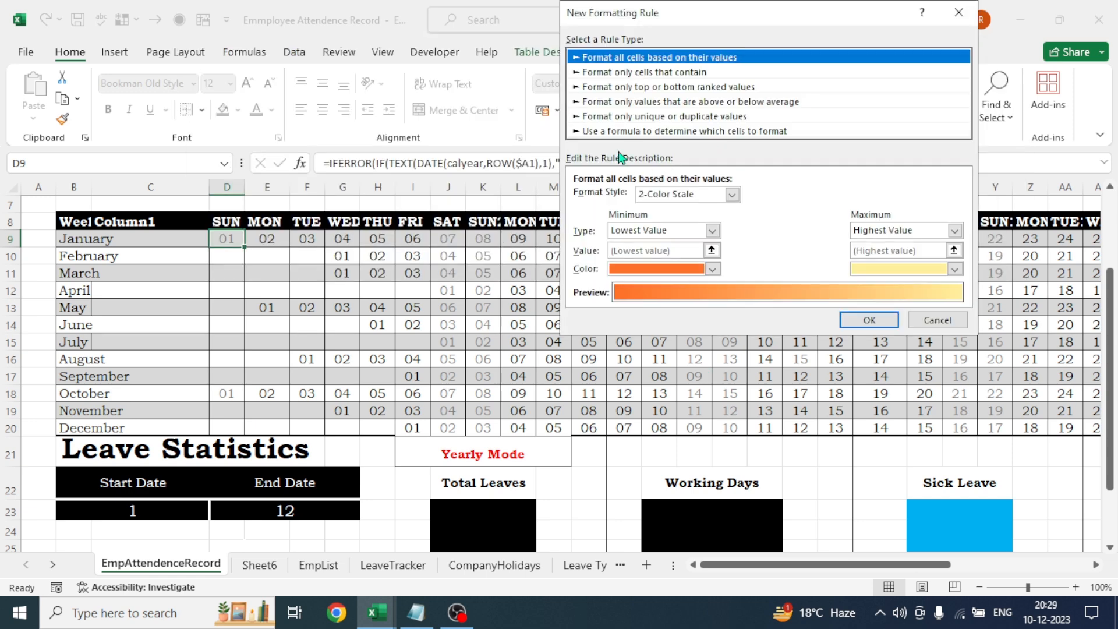
left_click(614, 132)
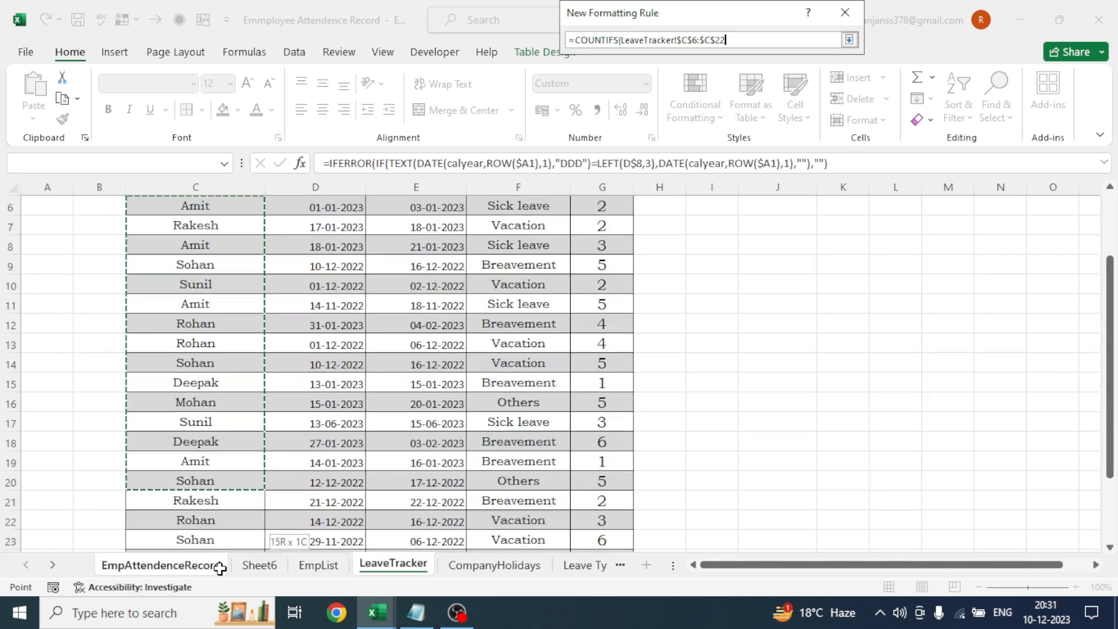
Enter COUNTIFS with range LeaveTracker!$C$6:$C$28 and criterion $F$5, the chosen employee
left_click_drag(220, 537, 221, 524)
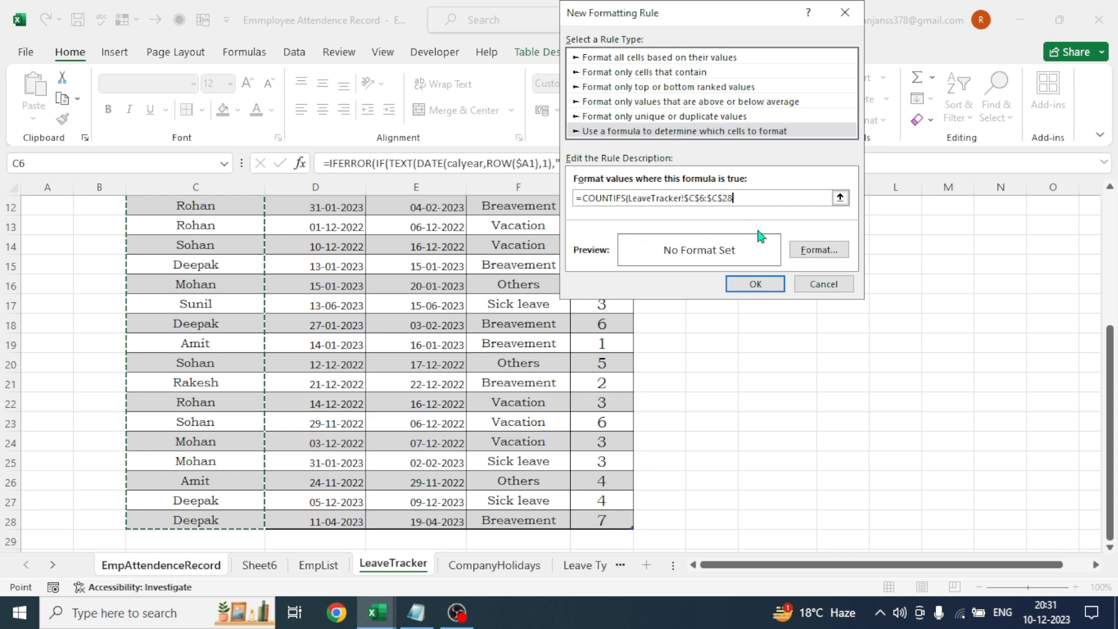
type(",")
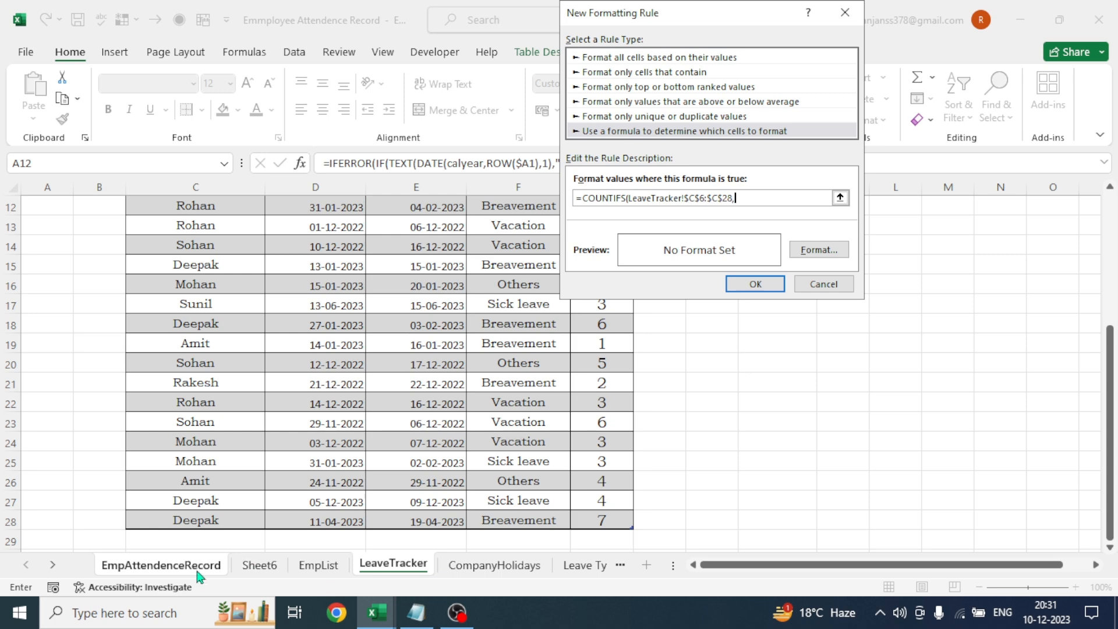
left_click(164, 566)
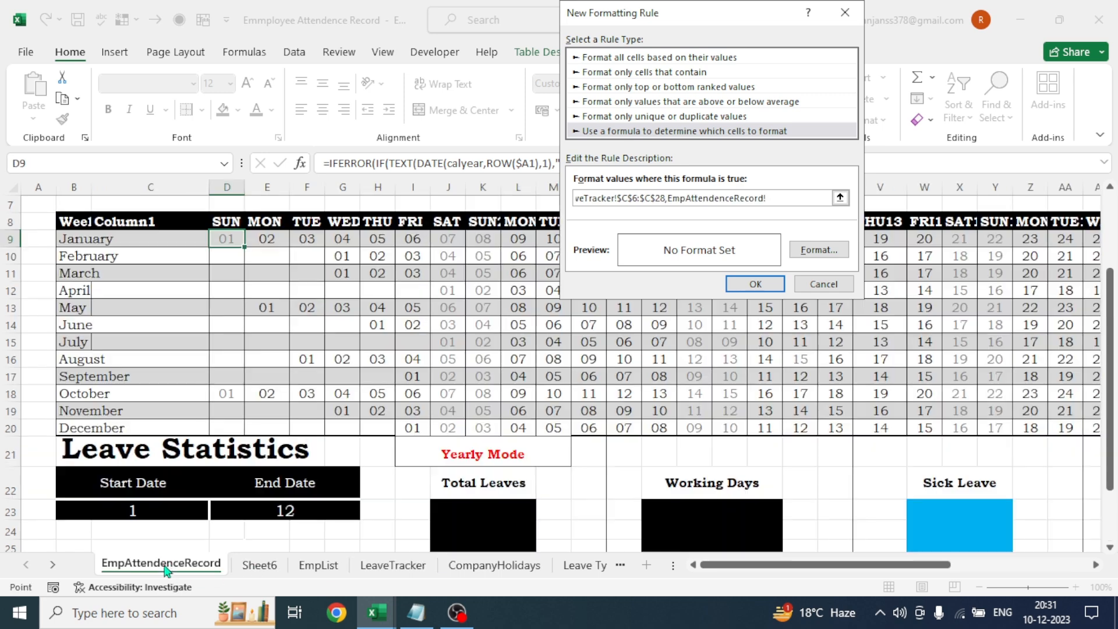
left_click_drag(1109, 375, 1113, 295)
left_click(333, 322)
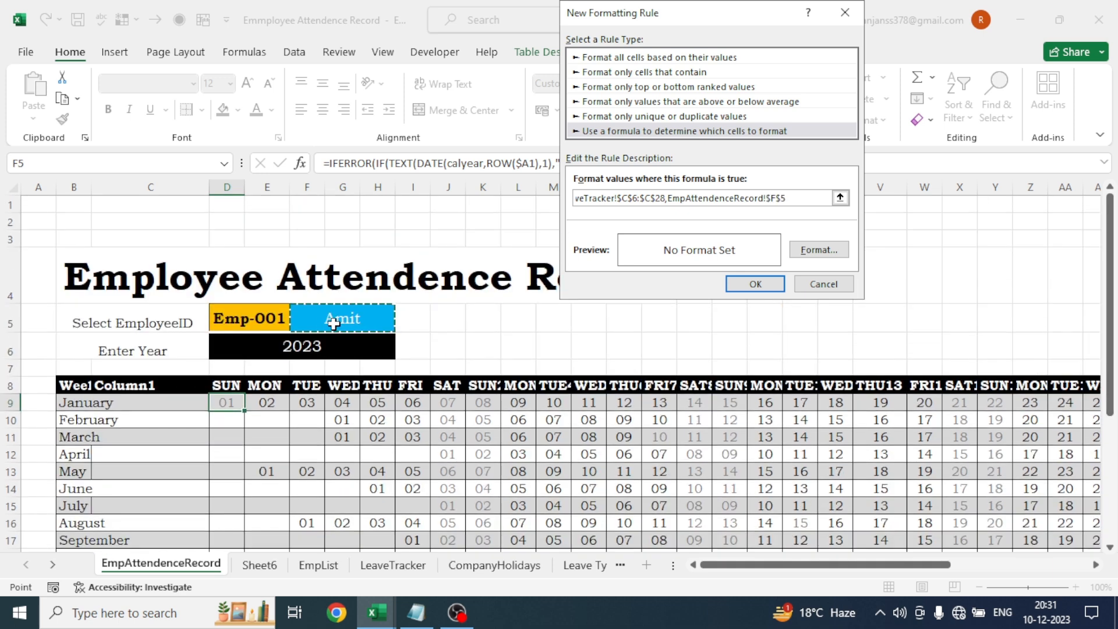
type(",")
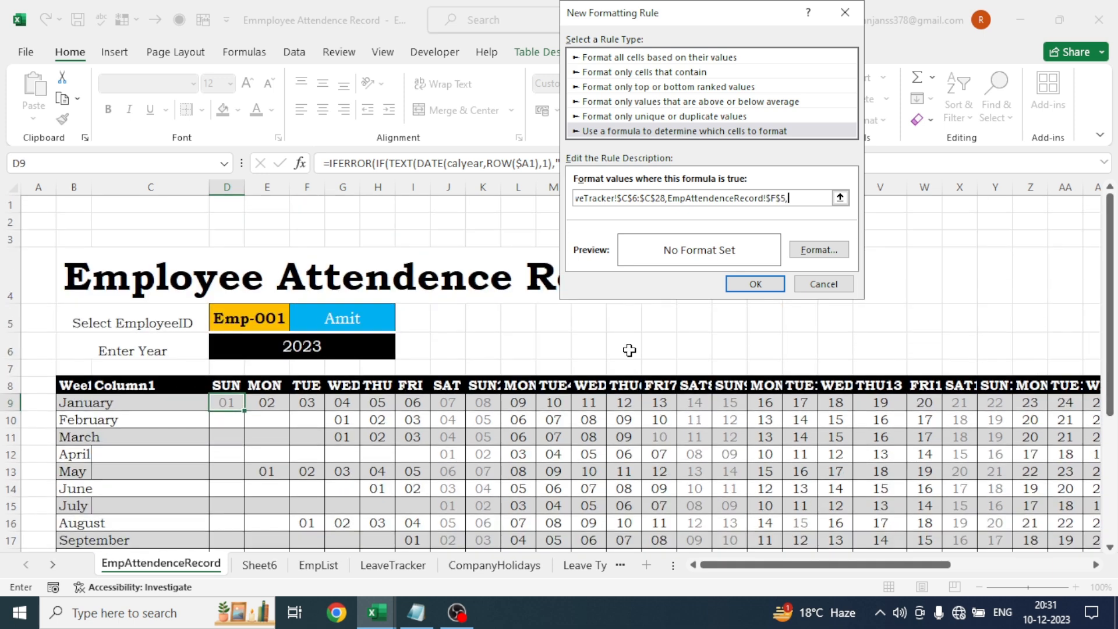
Add the LeaveTracker!$D$6:$D$28 start-date range and begin a "<=" criterion
left_click(392, 566)
left_click_drag(1113, 357, 1114, 225)
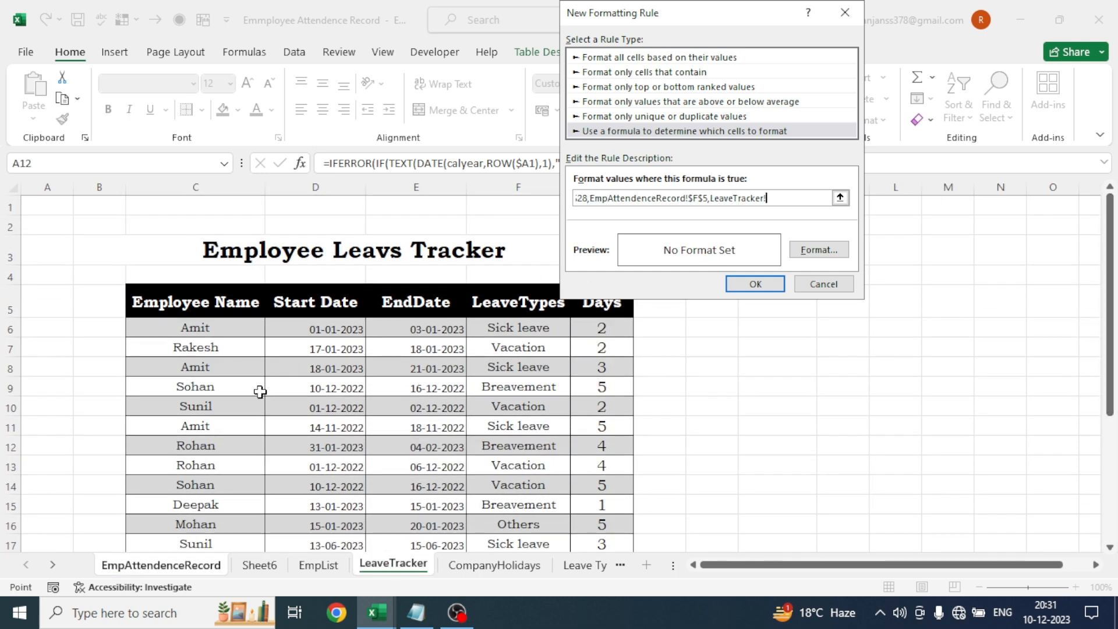
left_click(324, 327)
left_click_drag(324, 327, 340, 526)
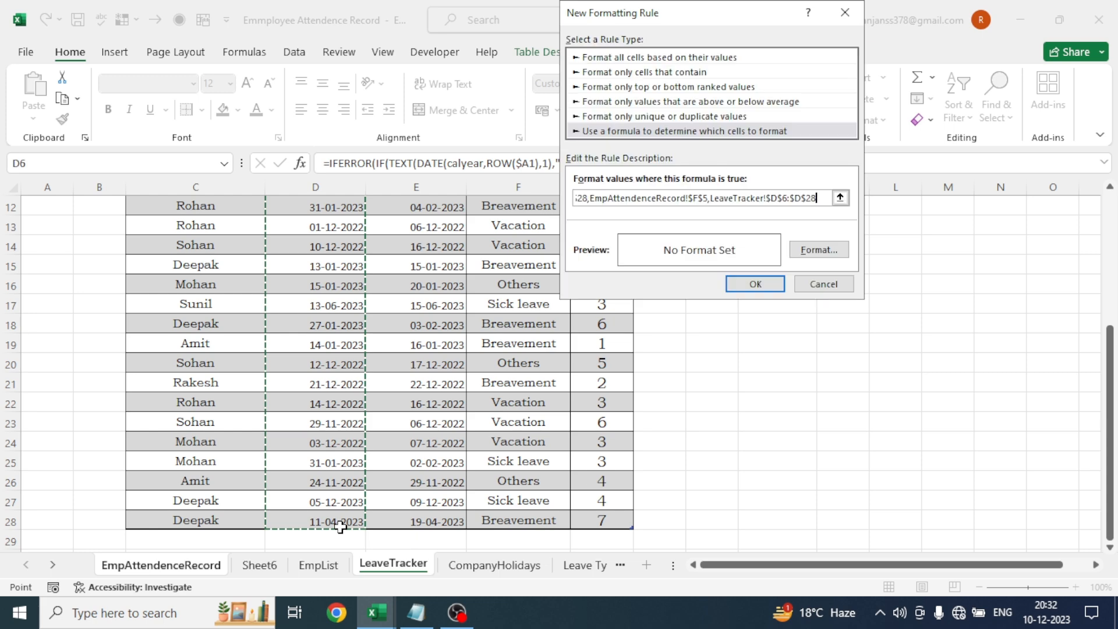
type(",\"<=\"&")
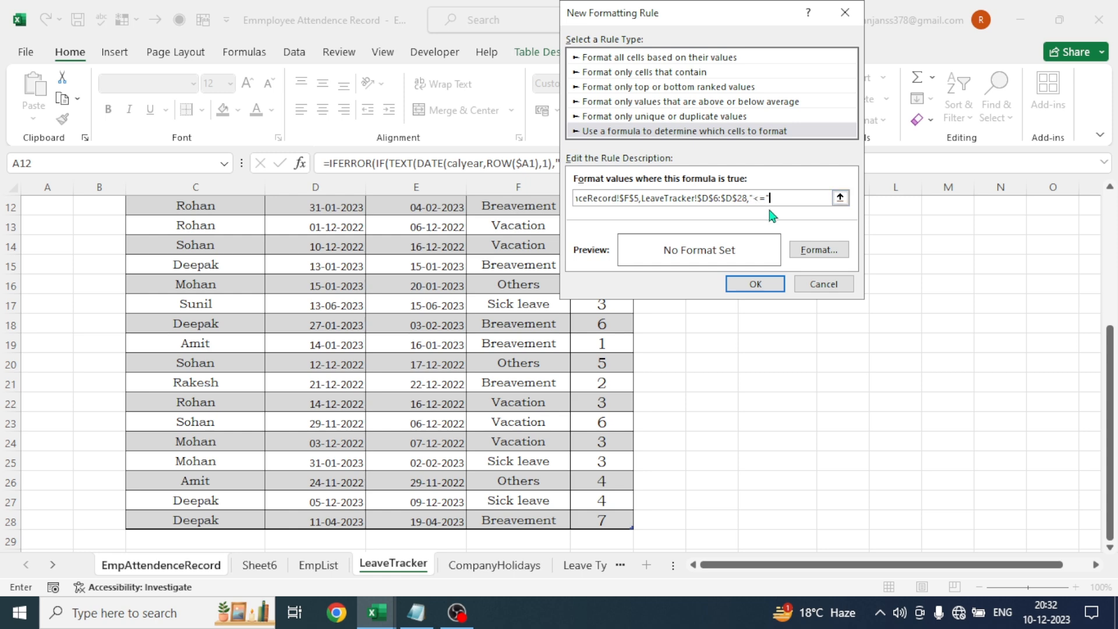
Finish the start-date "<=" criterion with a relative reference to calendar cell D9
type("&")
left_click(171, 574)
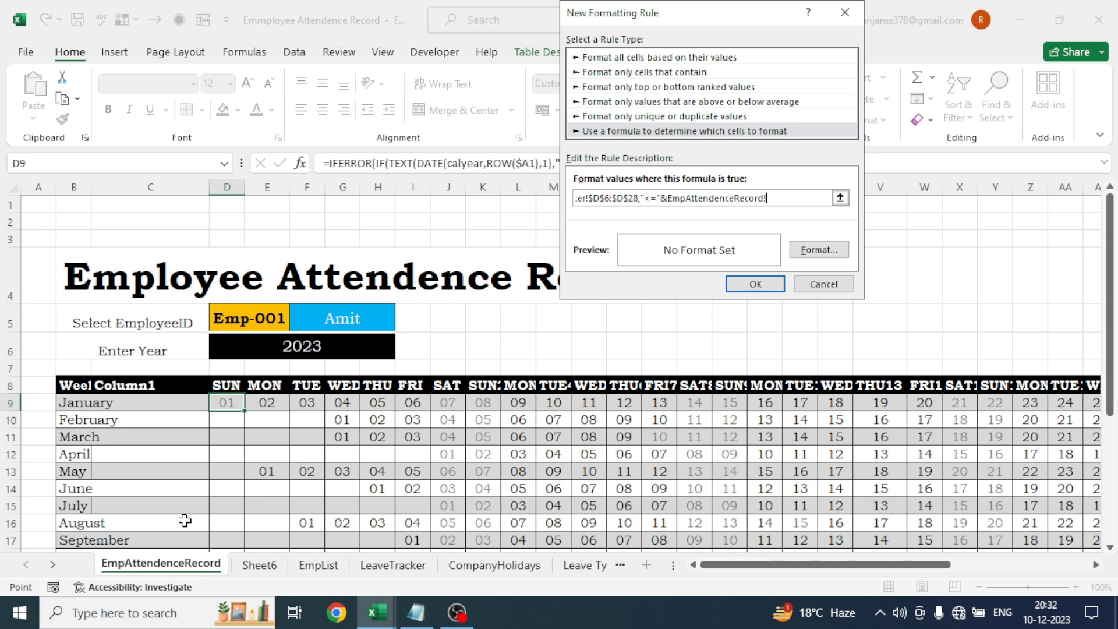
left_click(229, 407)
left_click(771, 199)
key("BackSpace")
key("BackSpace")
type(",")
Add the LeaveTracker!$E$6:$E$28 end-date range and begin a ">=" criterion
left_click(395, 567)
left_click_drag(1112, 402, 1112, 252)
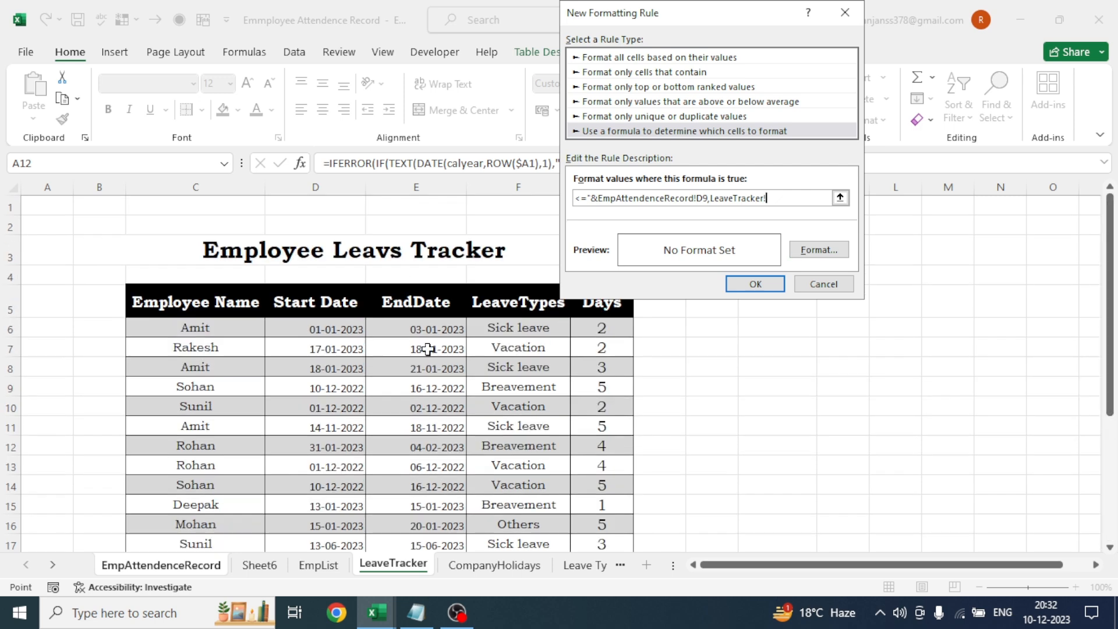
left_click_drag(417, 325, 442, 528)
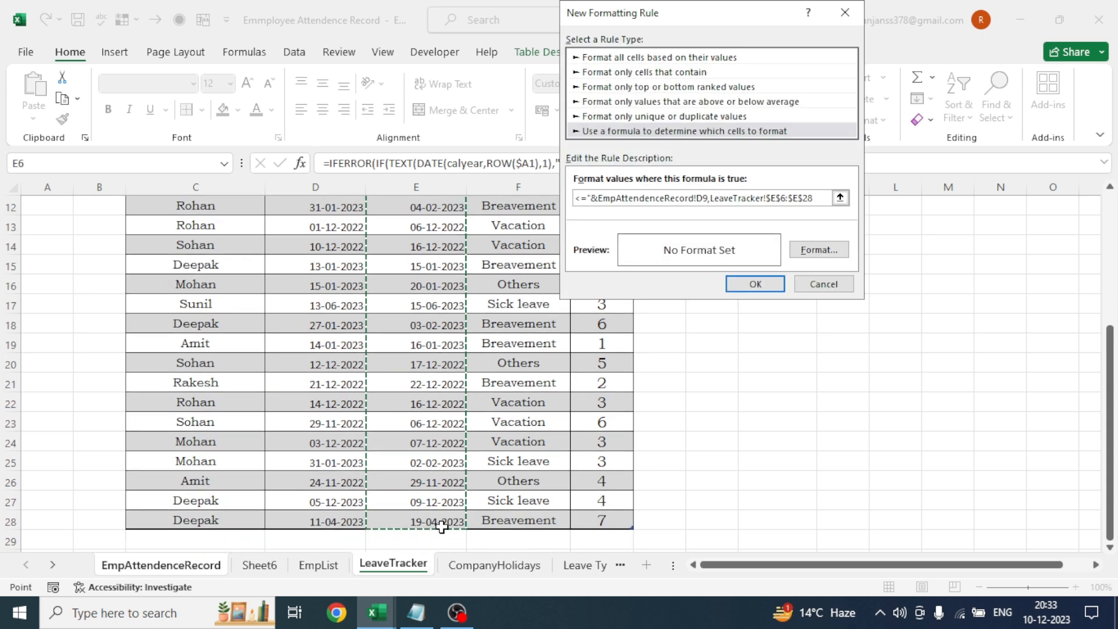
type(",")
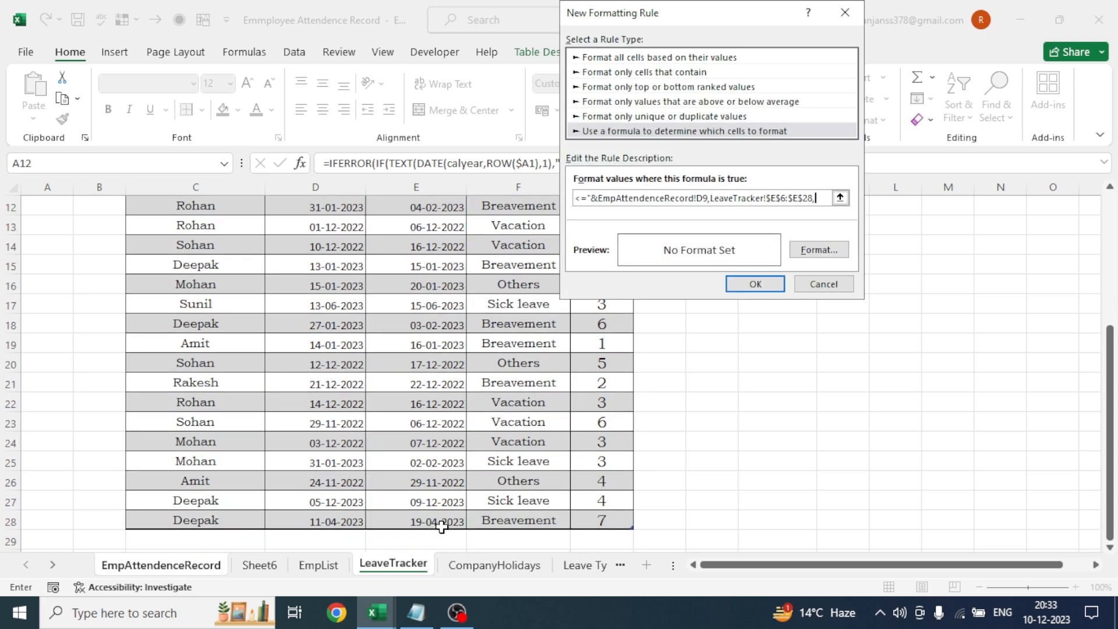
type("\"")
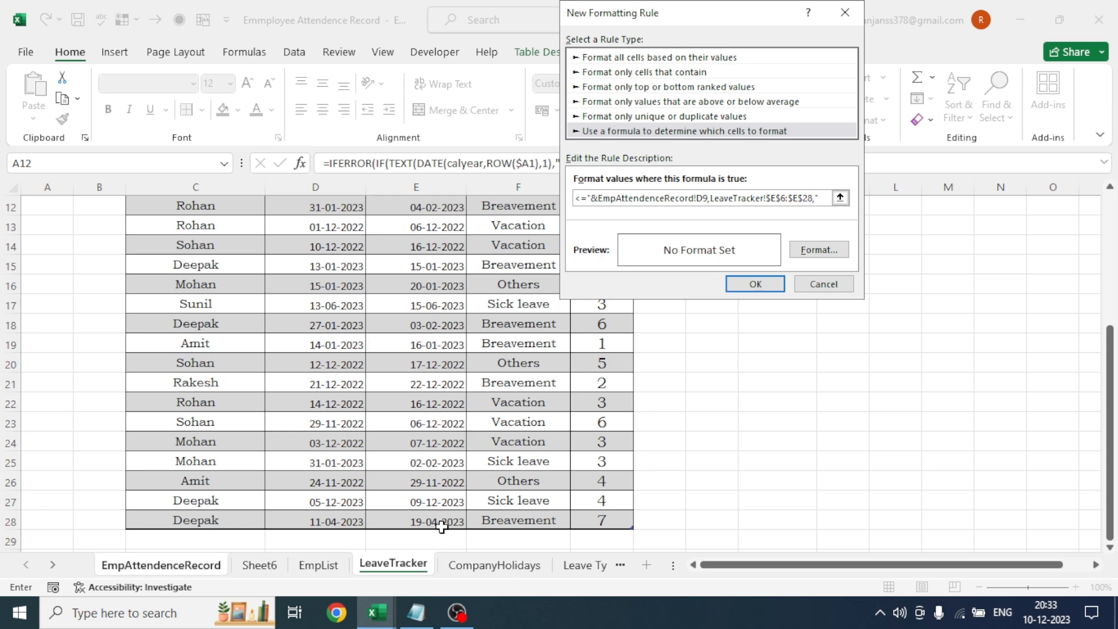
type(">=")
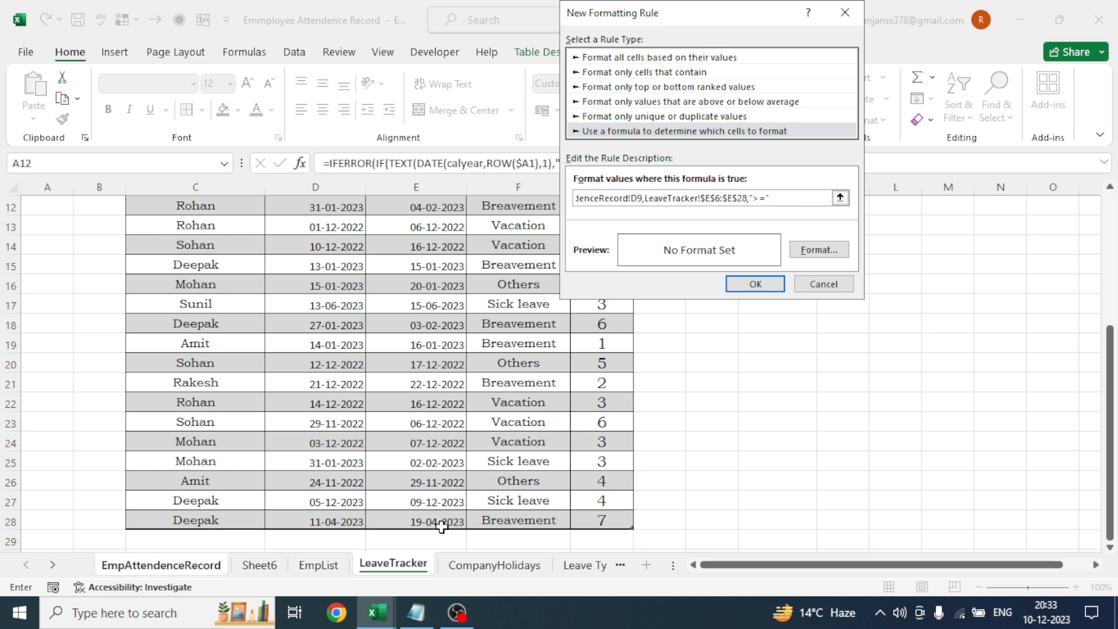
type("\"&")
Complete the end-date criterion with a relative reference to calendar cell D9
left_click(184, 568)
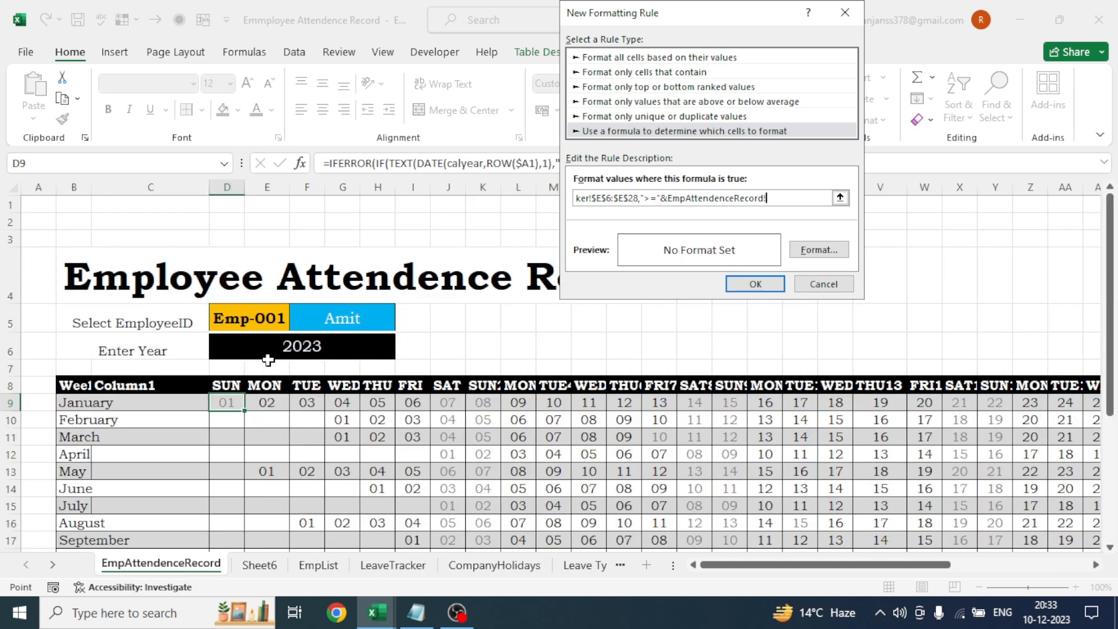
left_click(226, 402)
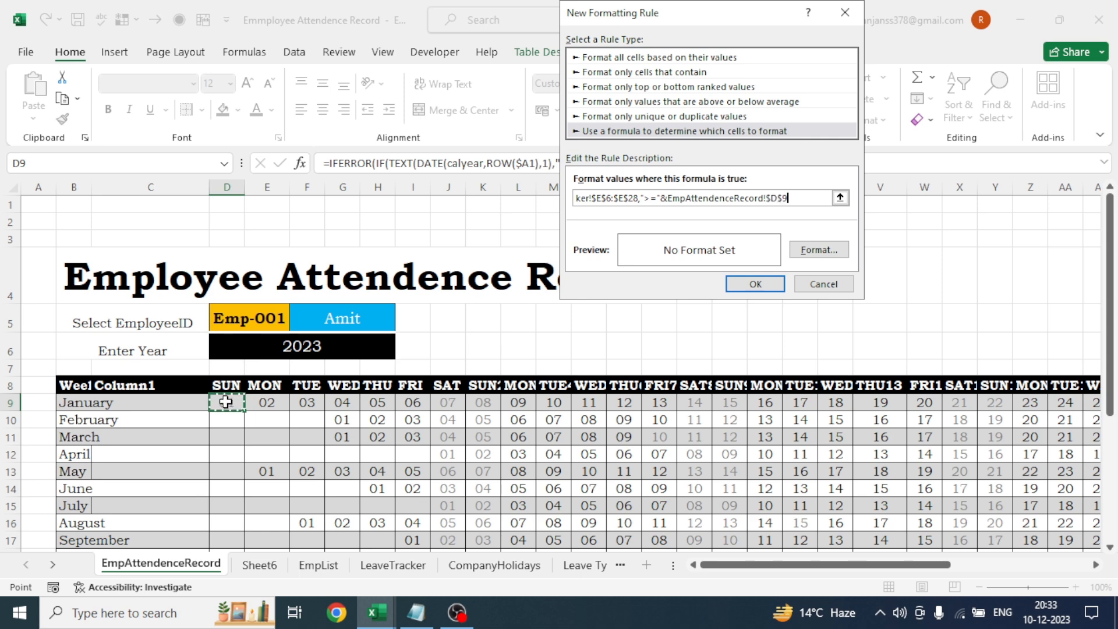
left_click(772, 198)
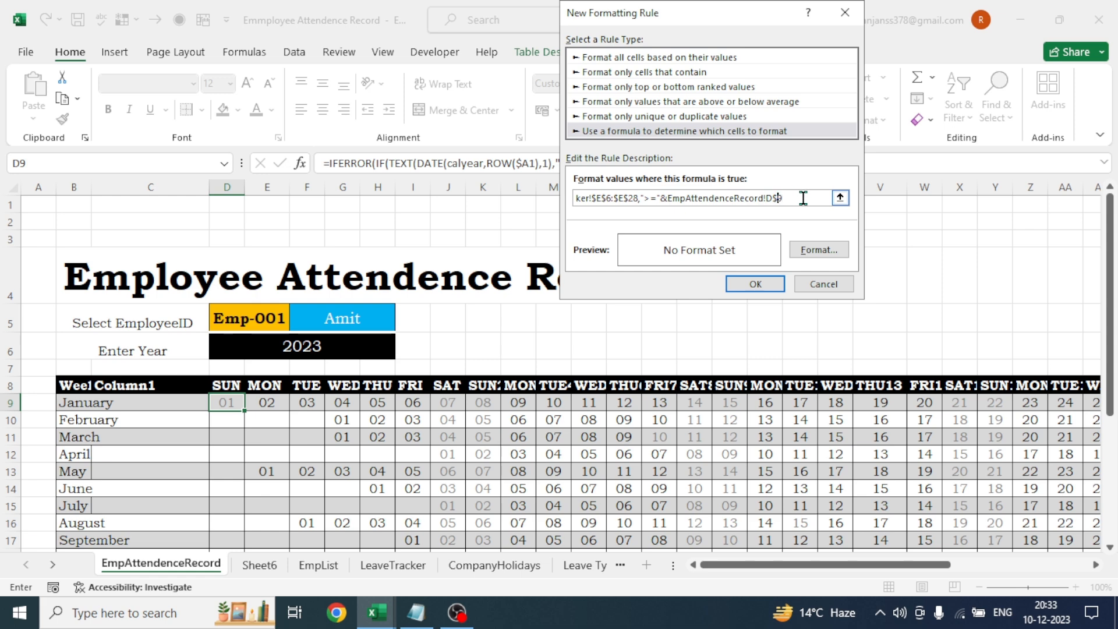
key("BackSpace")
Match LeaveTracker!$F$6:$F$28 to Sick leave in 'Leave Types'!$B$4 and close the formula with >0
left_click(390, 566)
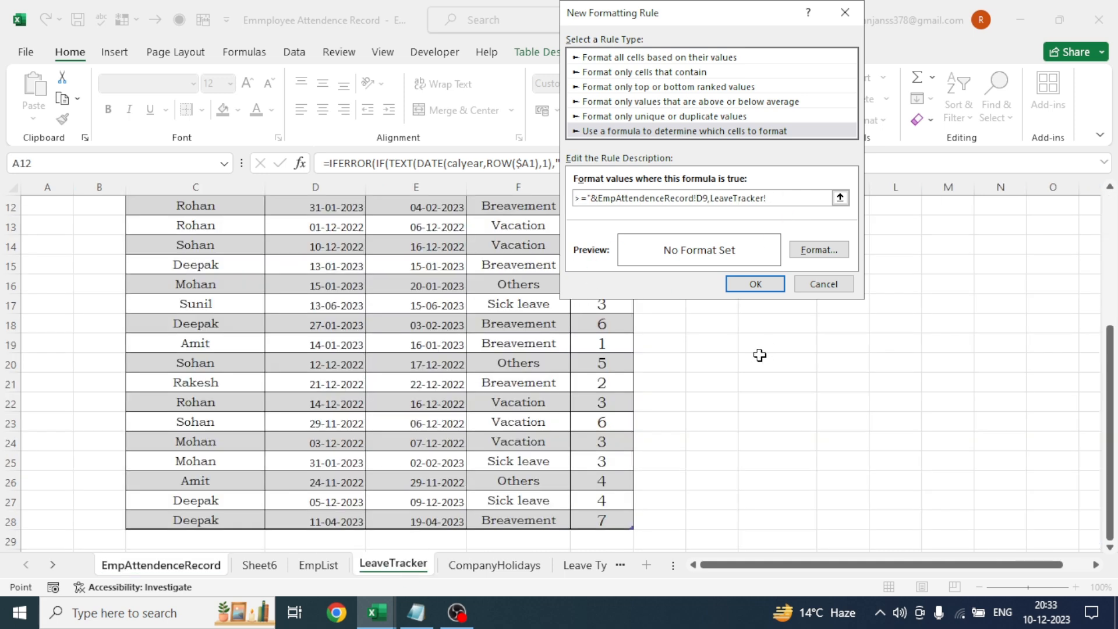
left_click_drag(1110, 358, 1109, 201)
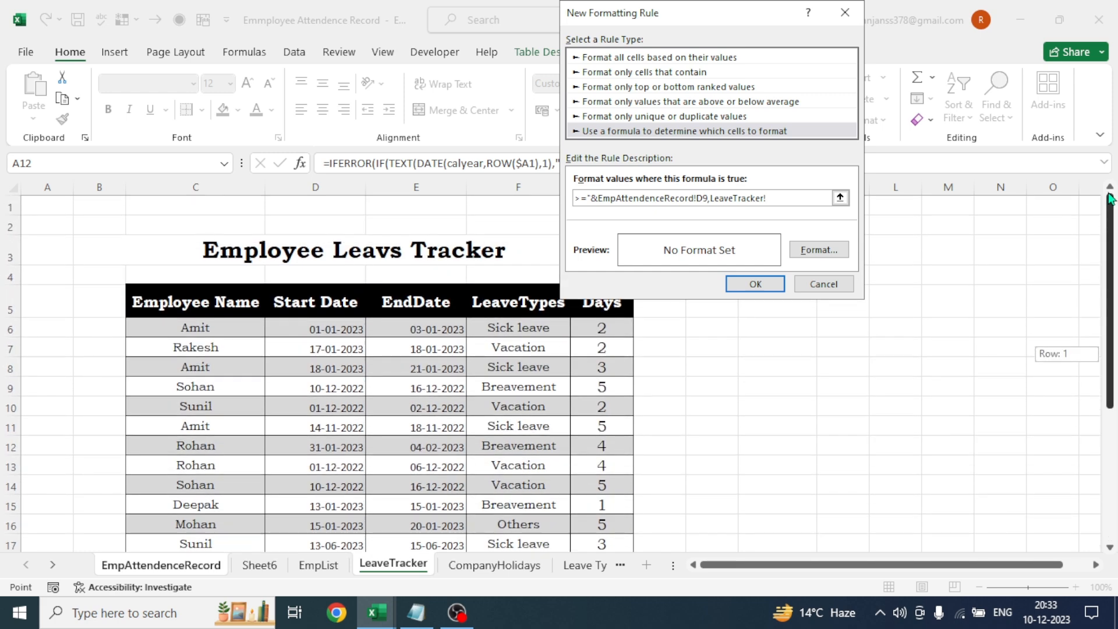
left_click_drag(513, 326, 526, 527)
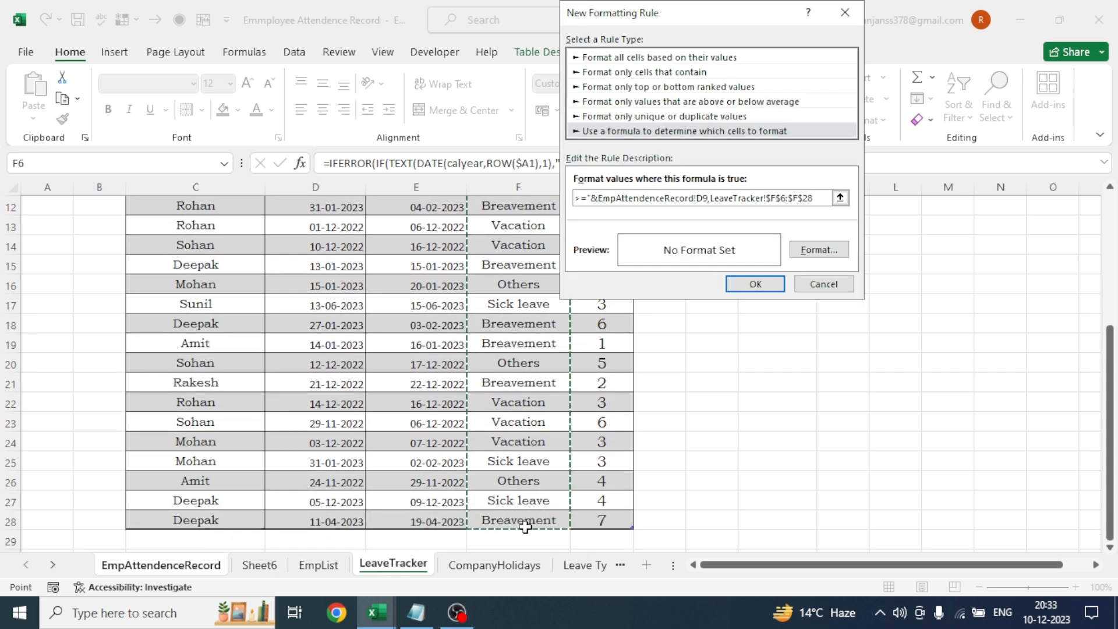
type(",")
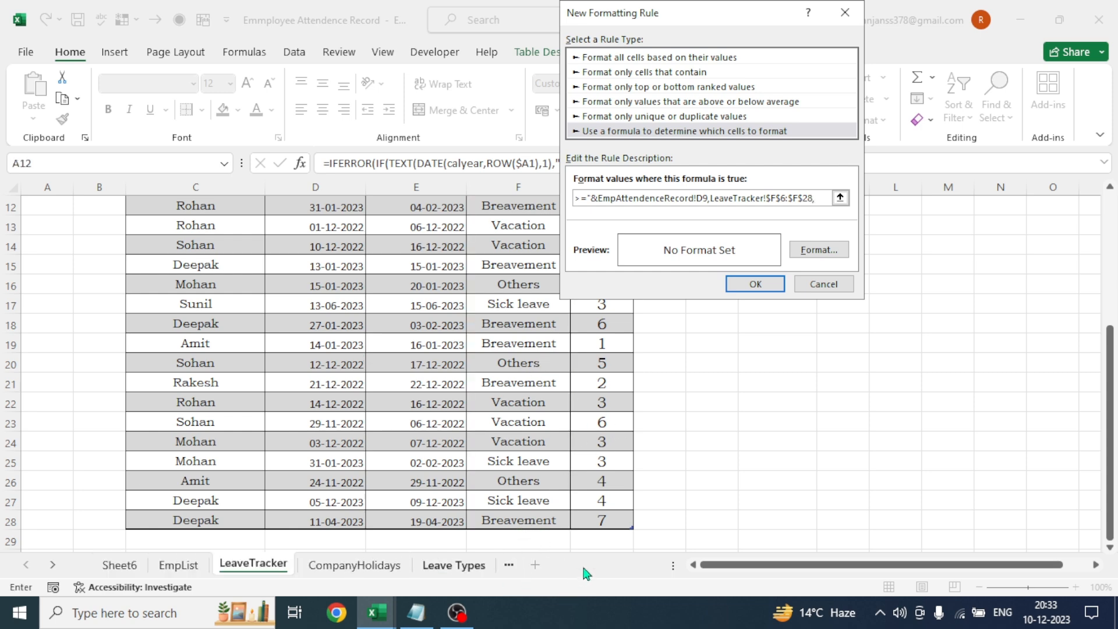
left_click(582, 564)
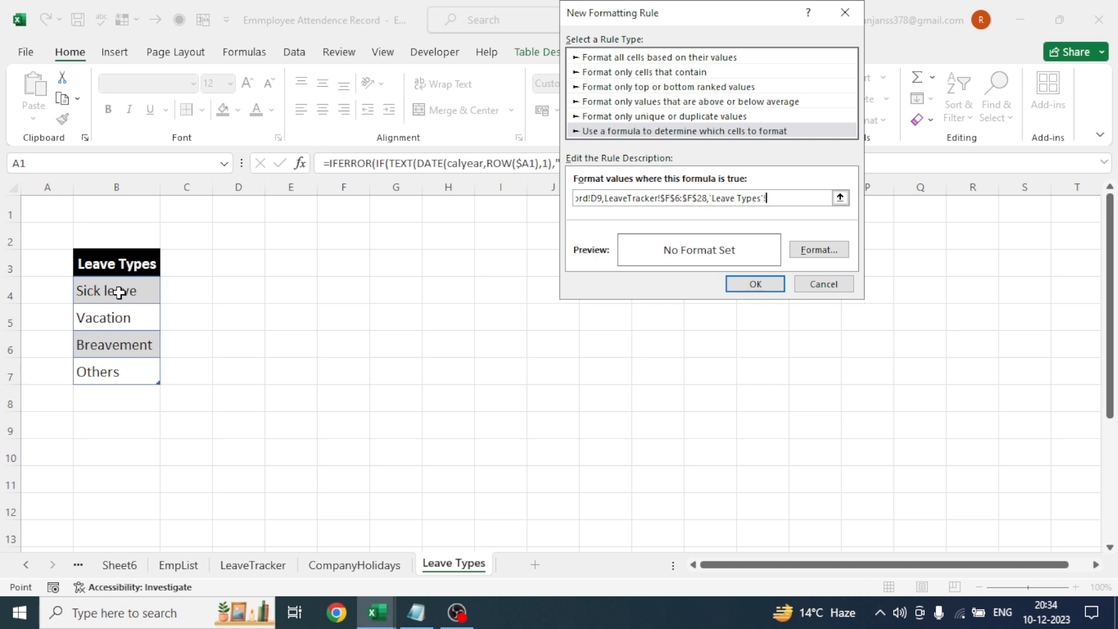
left_click(100, 293)
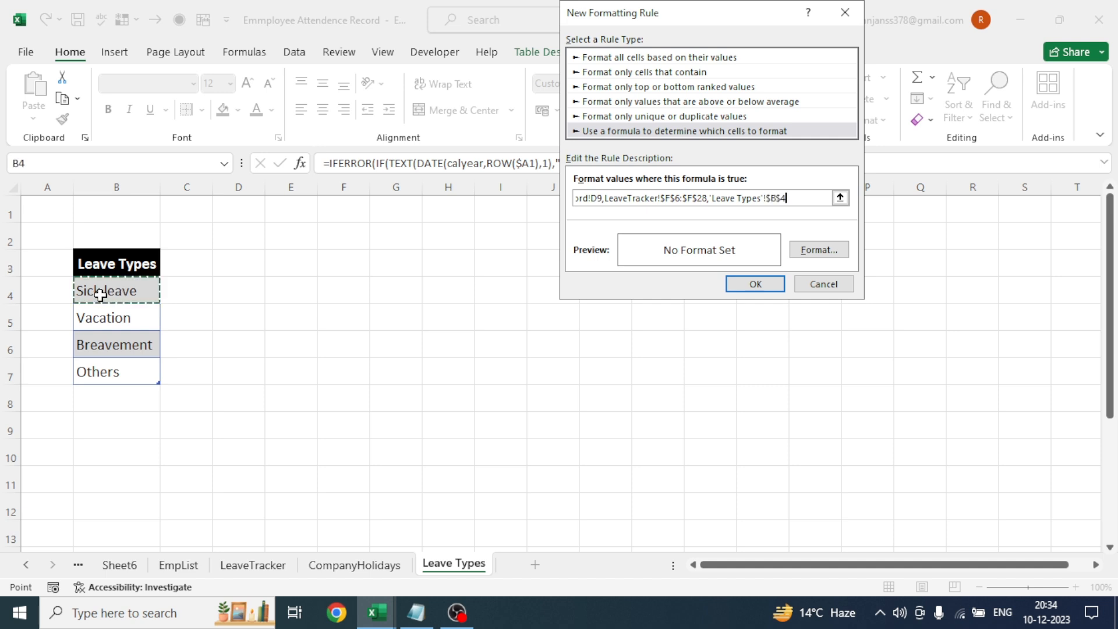
type(")>0")
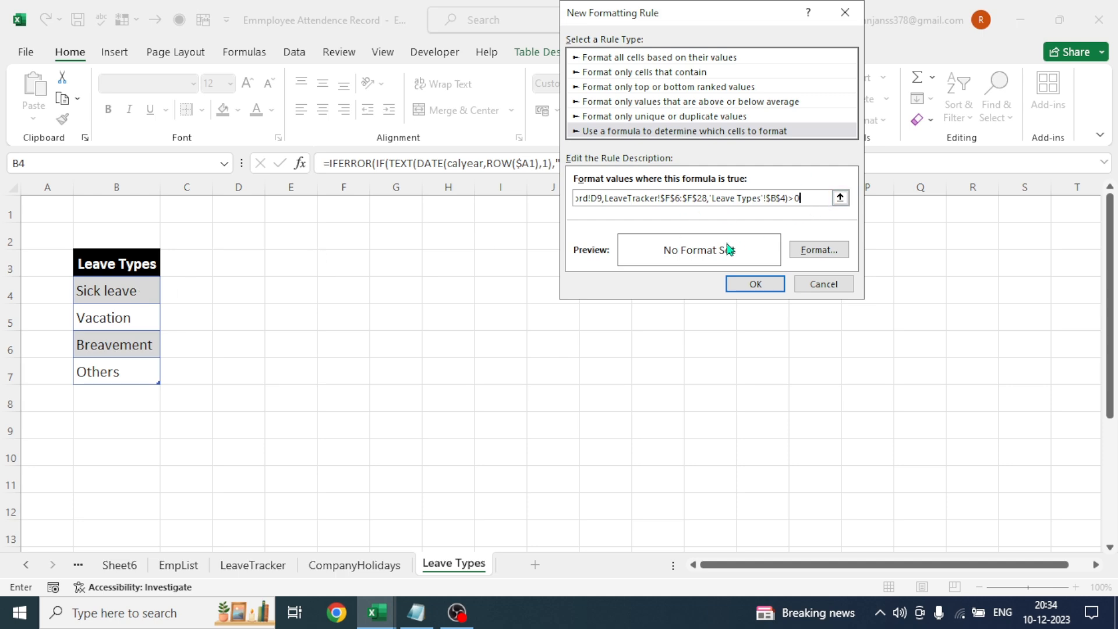
left_click(819, 252)
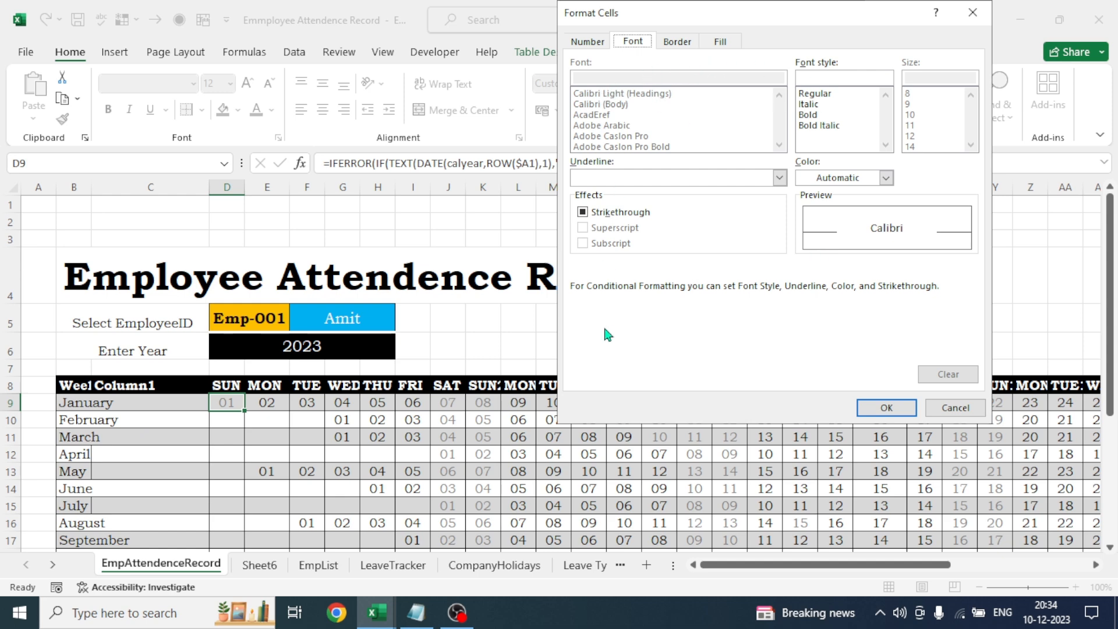
Give the rule a light blue fill, save it and apply it
left_click(720, 42)
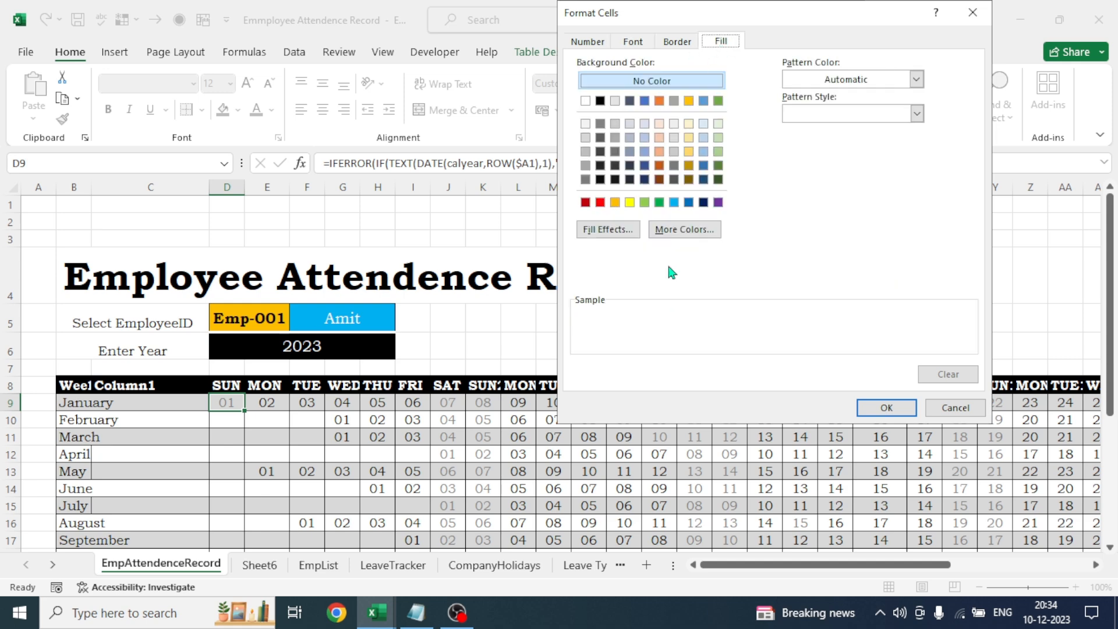
left_click(674, 202)
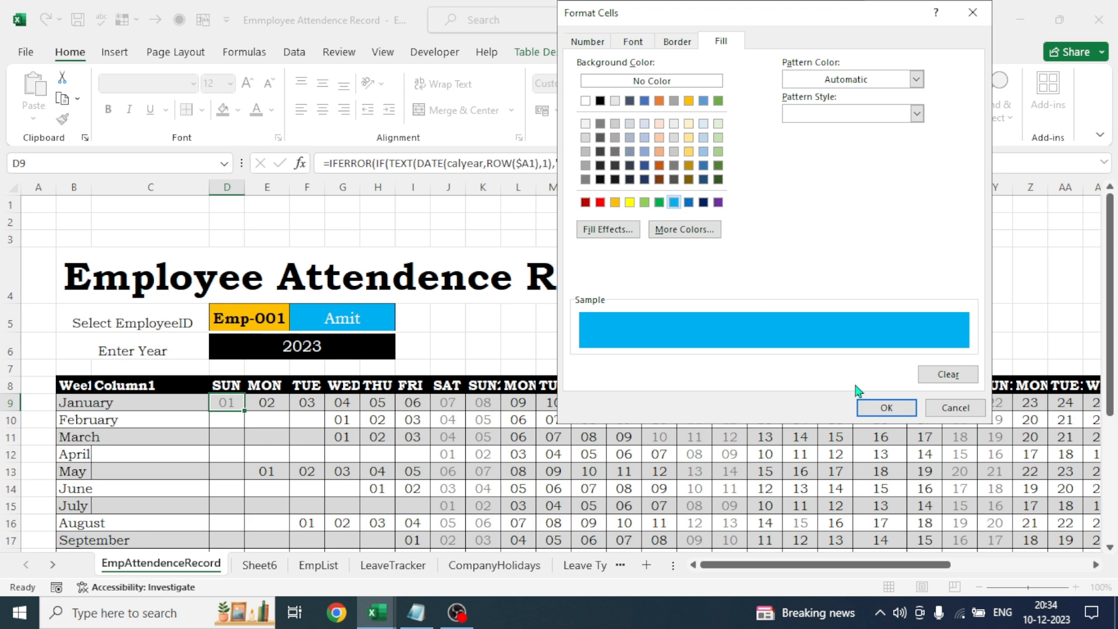
left_click(886, 406)
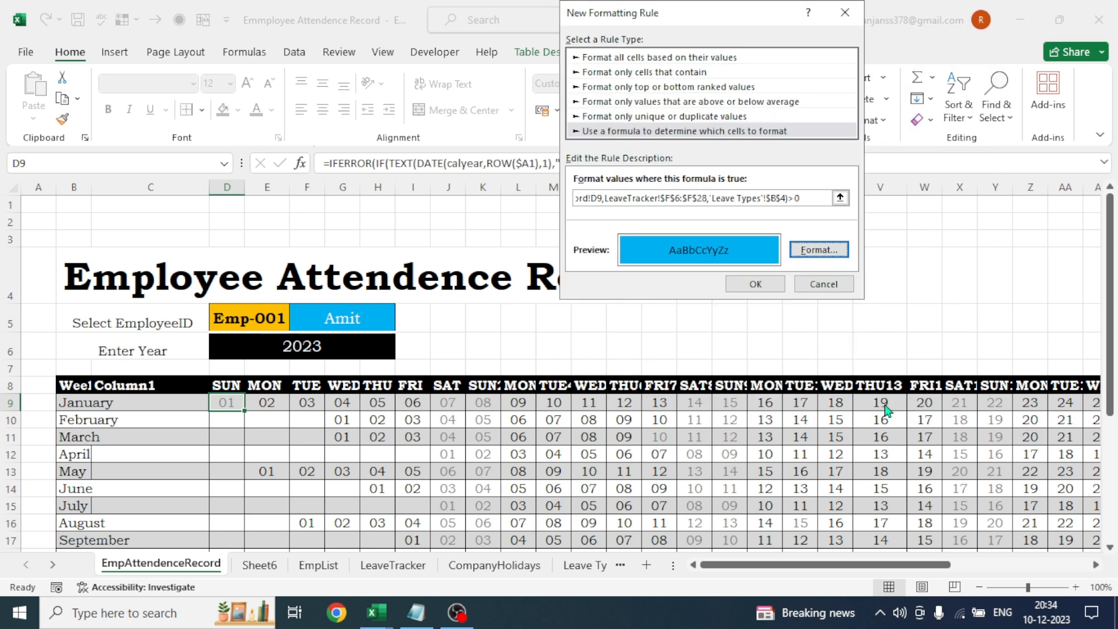
left_click(755, 285)
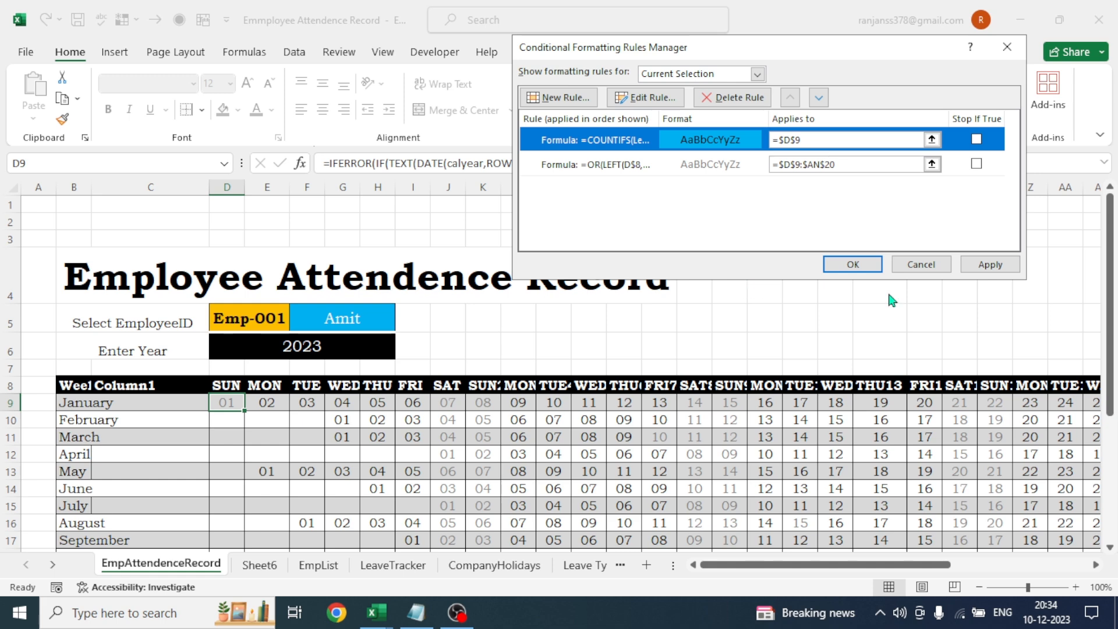
left_click(992, 267)
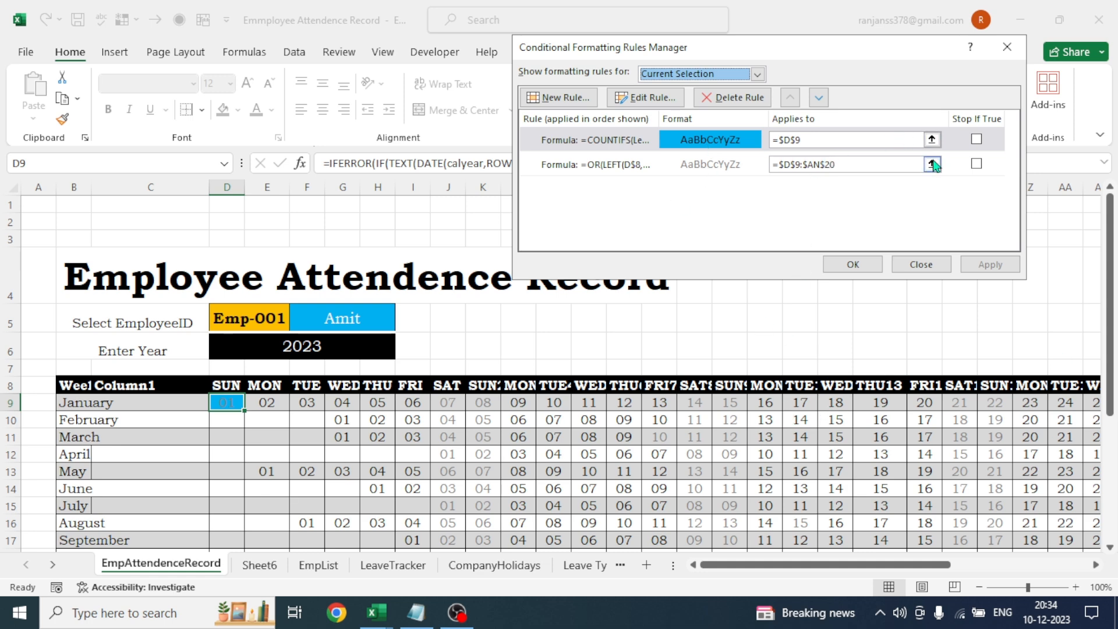
Change the rule's Applies to range to $D$9:$AN$20 and apply it
left_click(932, 140)
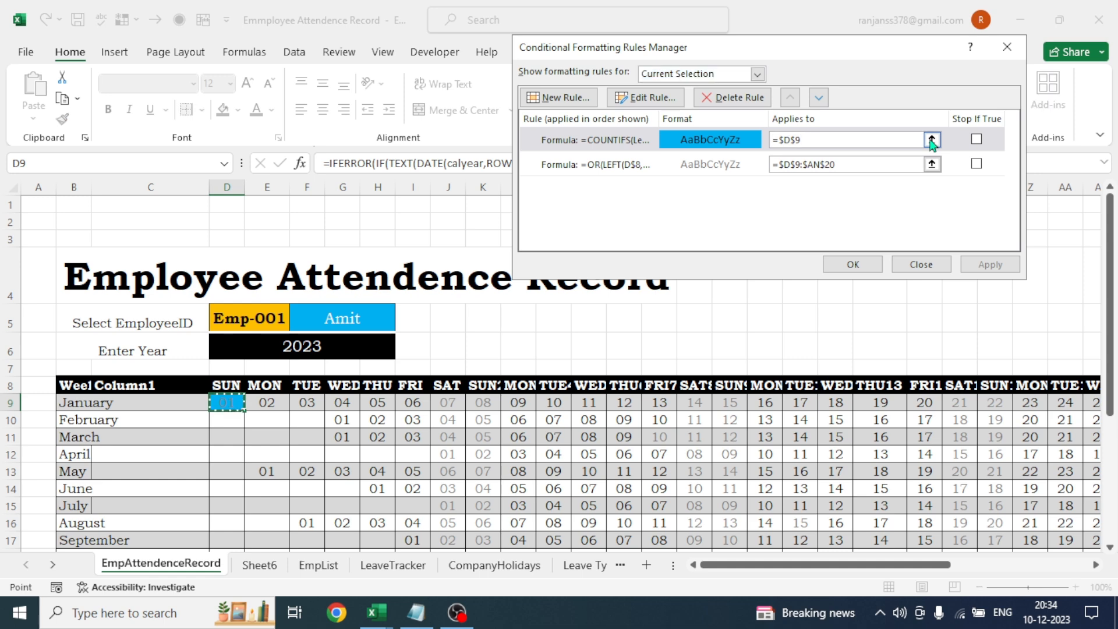
left_click(227, 402)
left_click_drag(417, 430, 1015, 484)
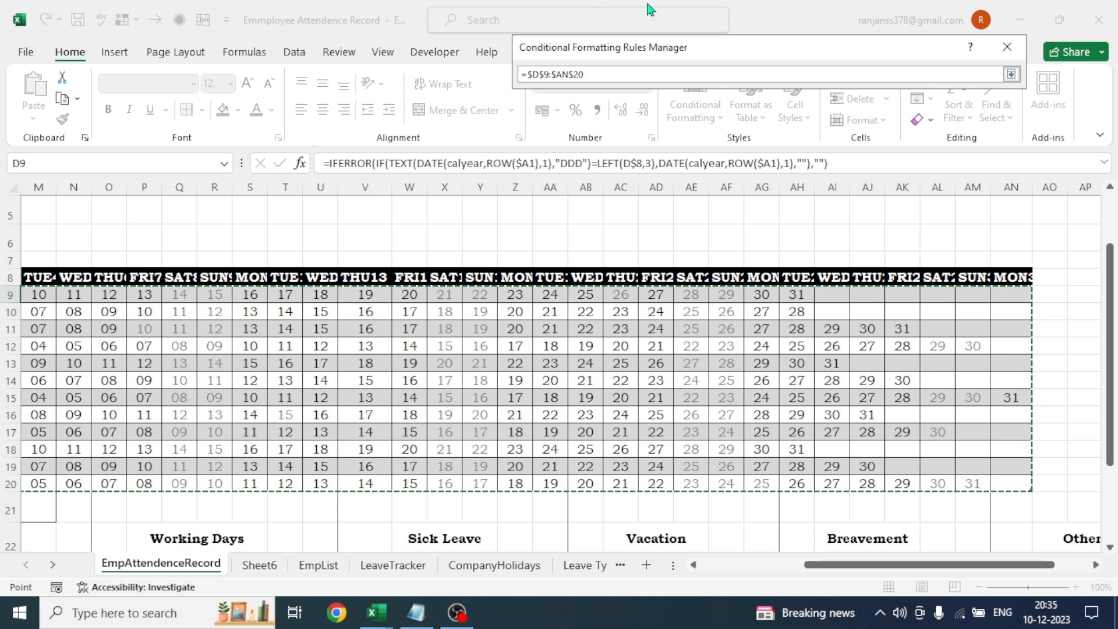
left_click(1011, 75)
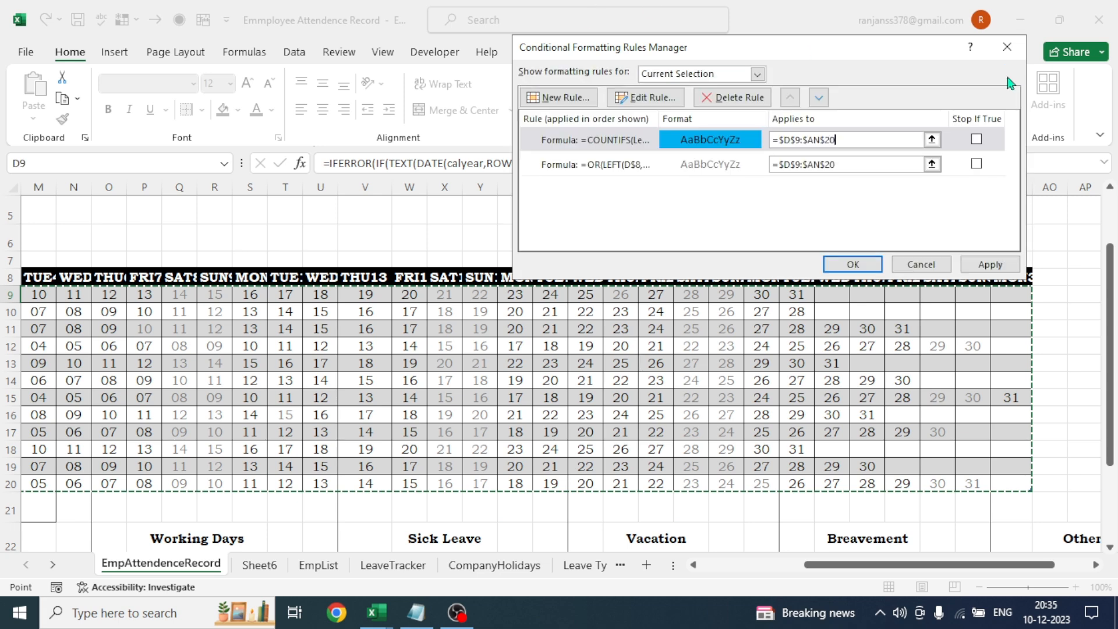
left_click(990, 267)
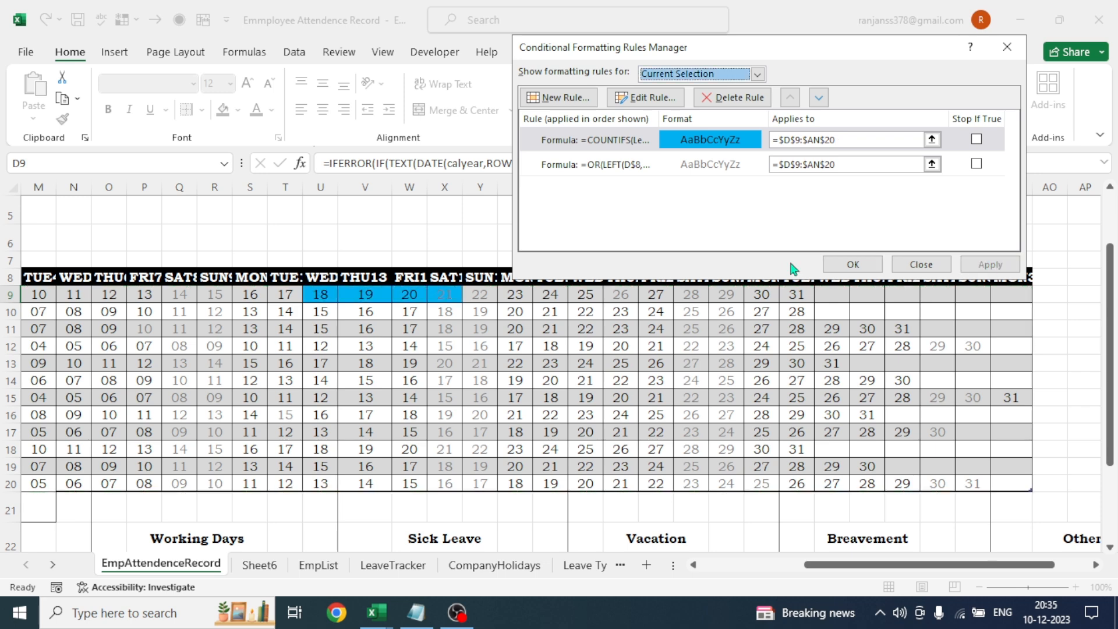
left_click(853, 266)
Edit E6's DATE formula so the first leave ends on 02-01-2023
left_click(897, 434)
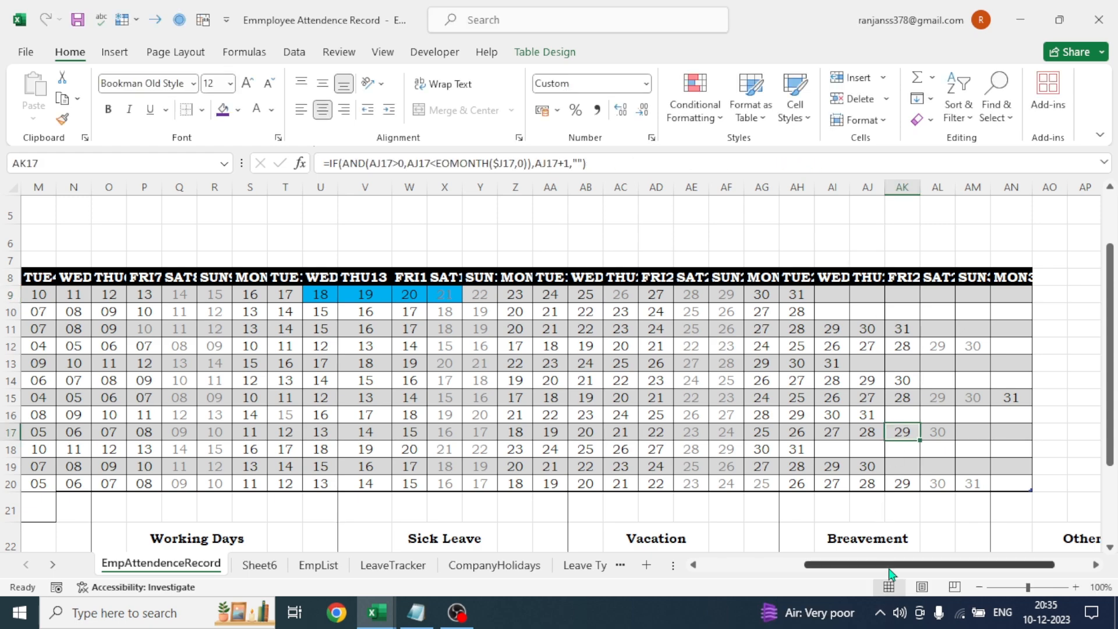
left_click_drag(896, 569, 784, 573)
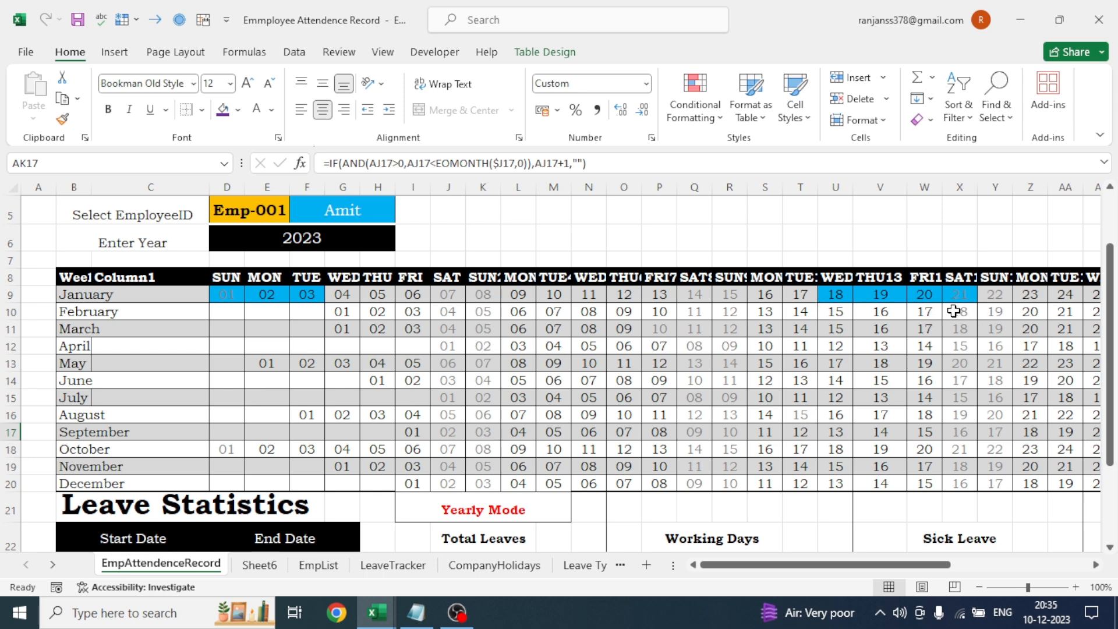
left_click(392, 567)
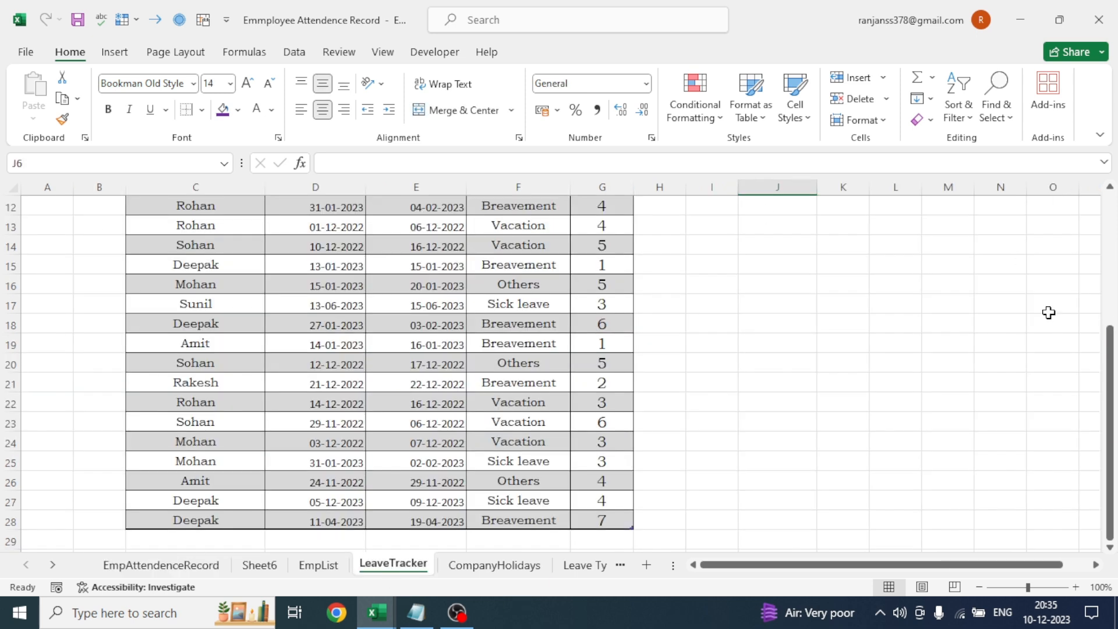
left_click_drag(1110, 370, 1106, 262)
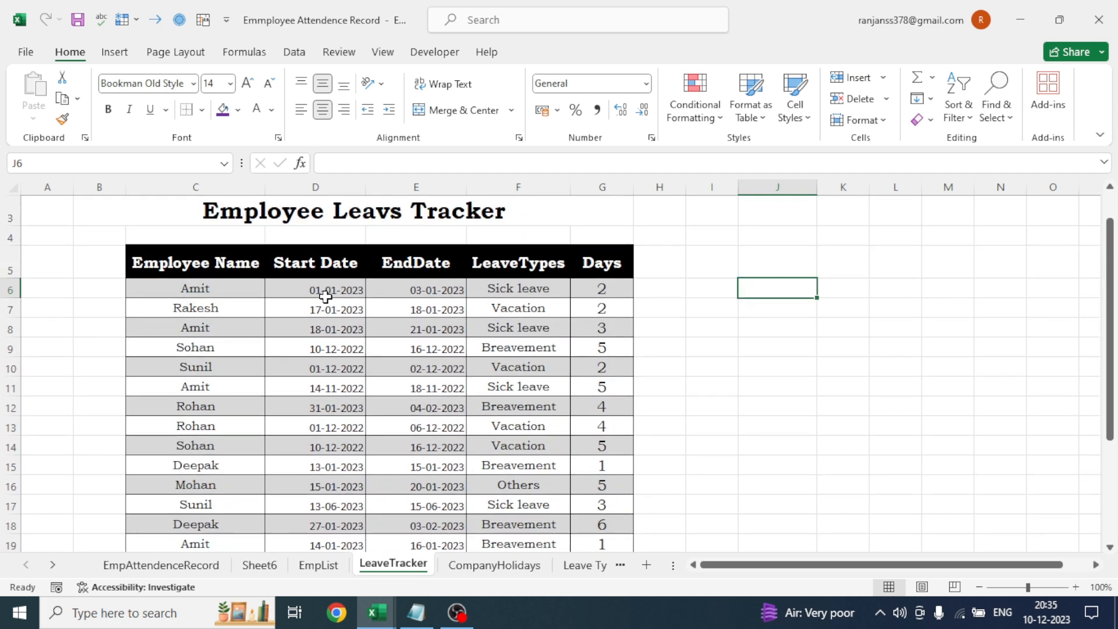
left_click(431, 289)
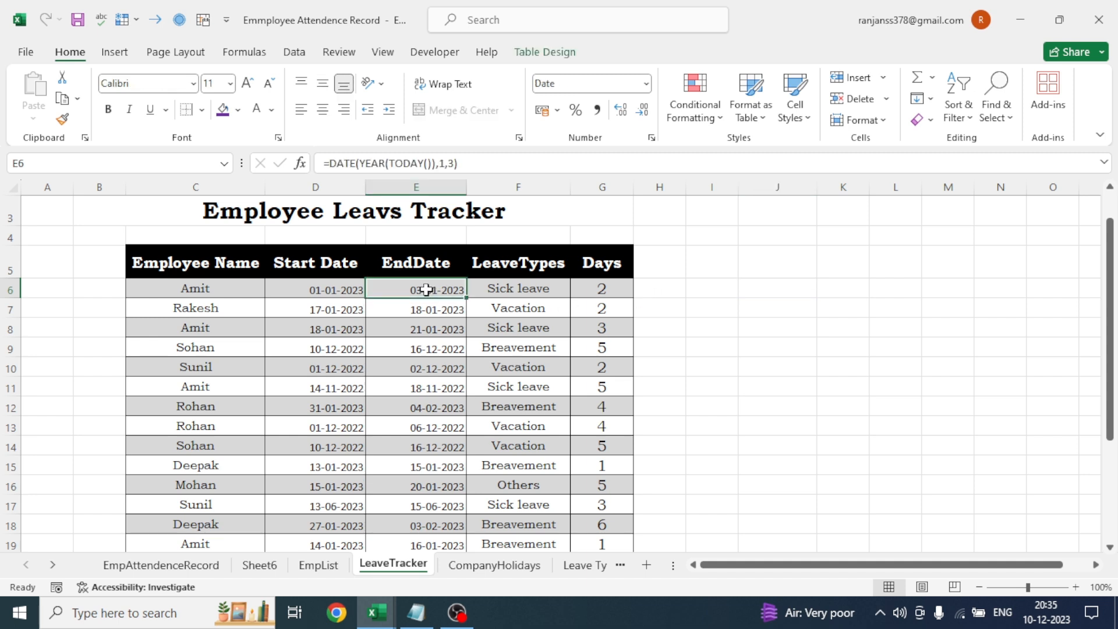
left_click(454, 163)
key("BackSpace")
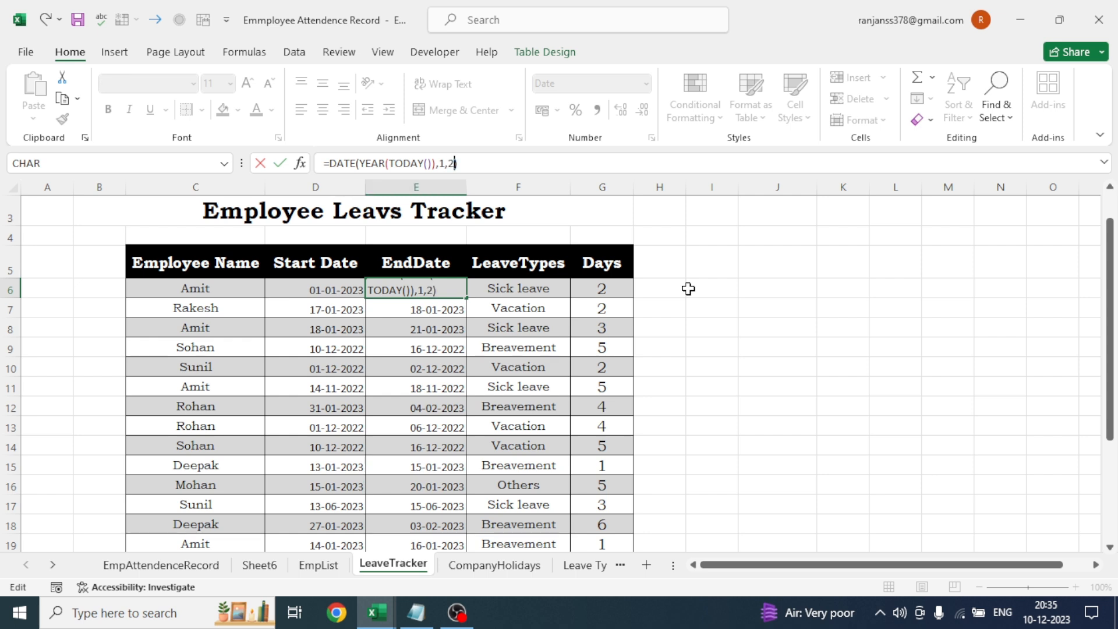
key("Return")
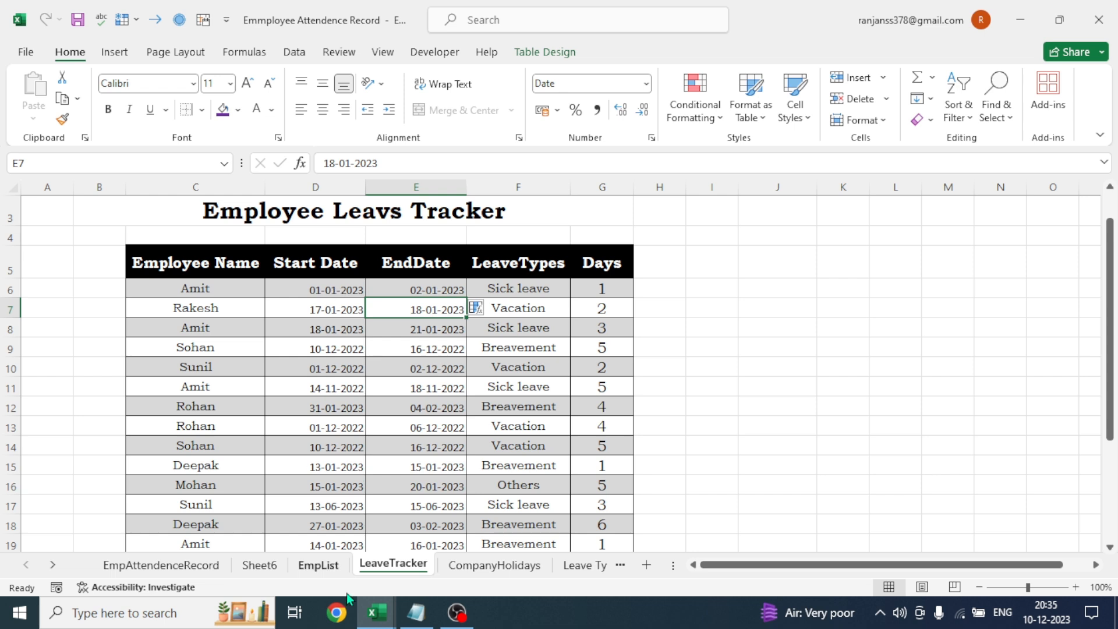
Return to the EmpAttendenceRecord calendar via CompanyHolidays and select D9
left_click(501, 566)
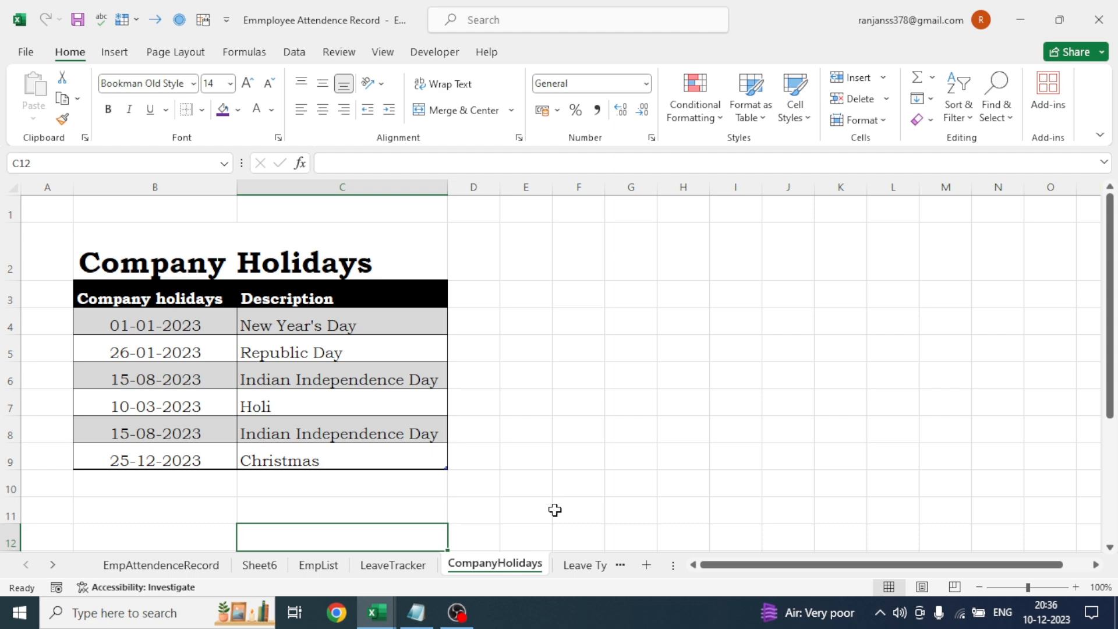
left_click(205, 568)
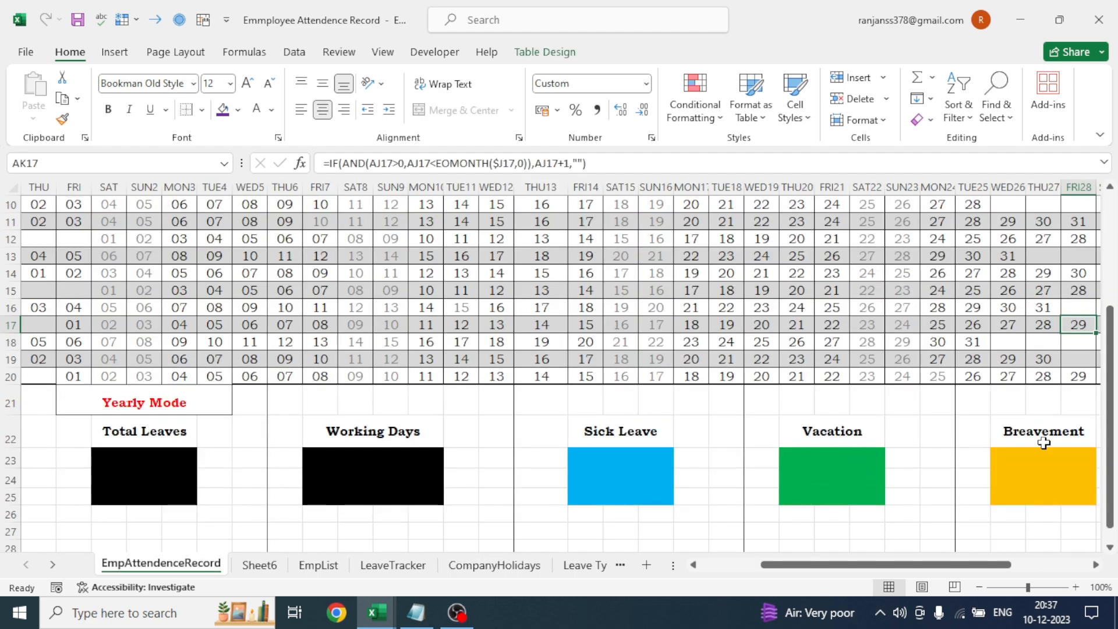
left_click_drag(1106, 390, 1110, 313)
left_click_drag(832, 571, 752, 570)
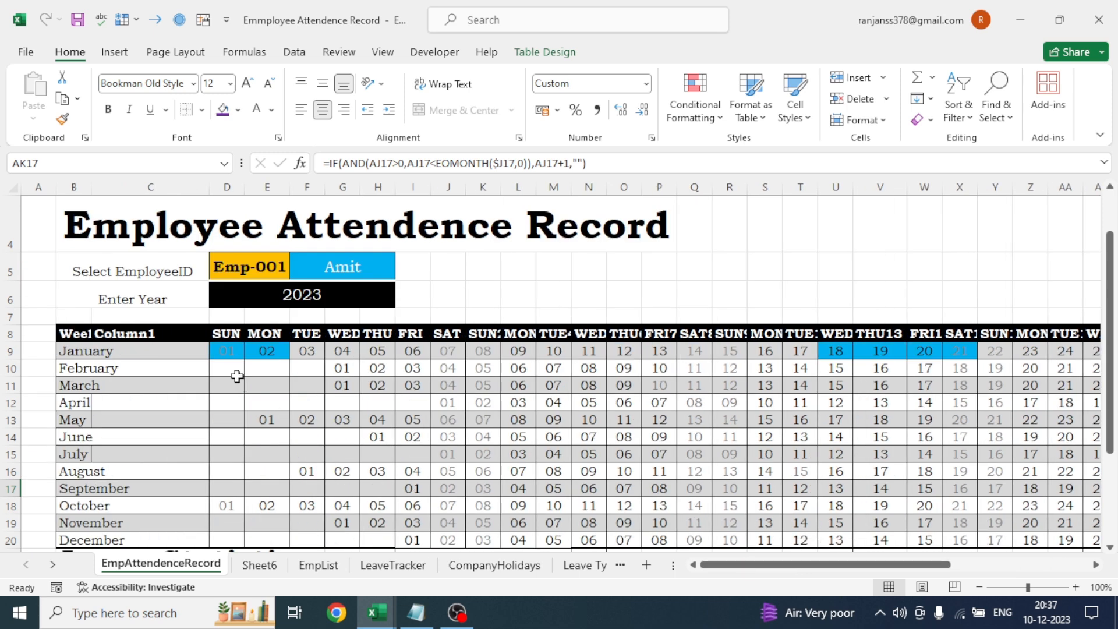
left_click(226, 351)
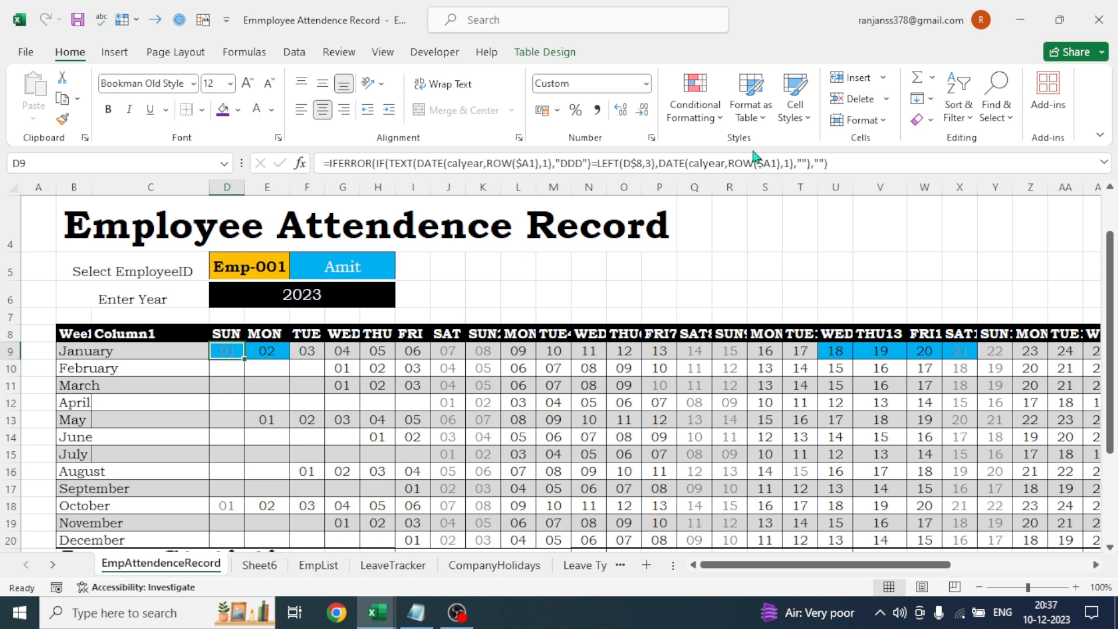
Turn on Stop If True for the Sick leave rule in the Rules Manager
left_click(720, 121)
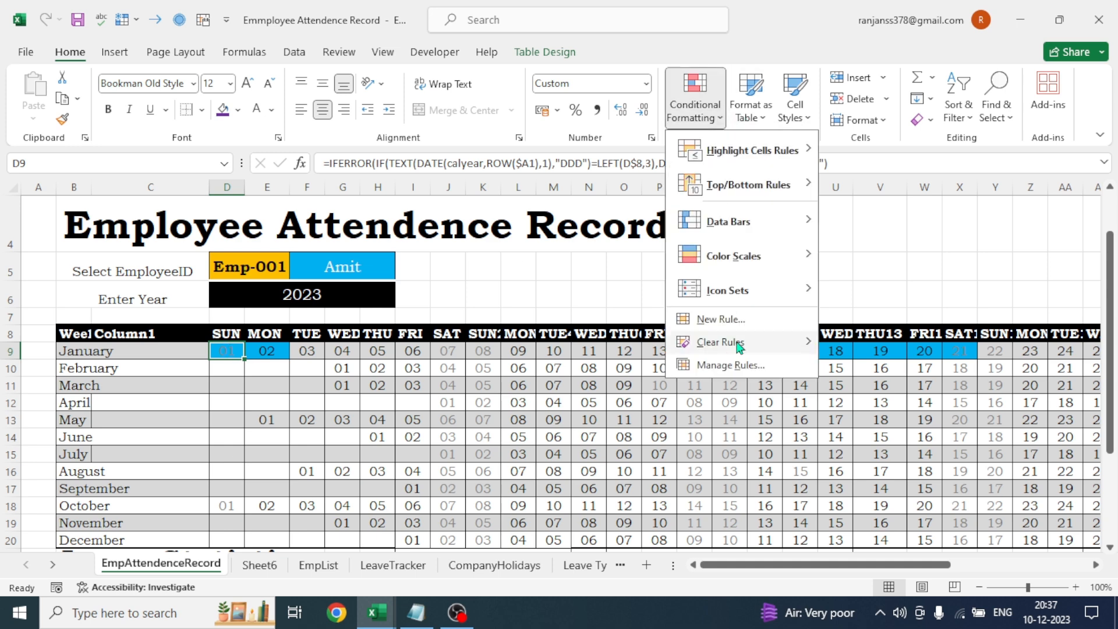
left_click(716, 367)
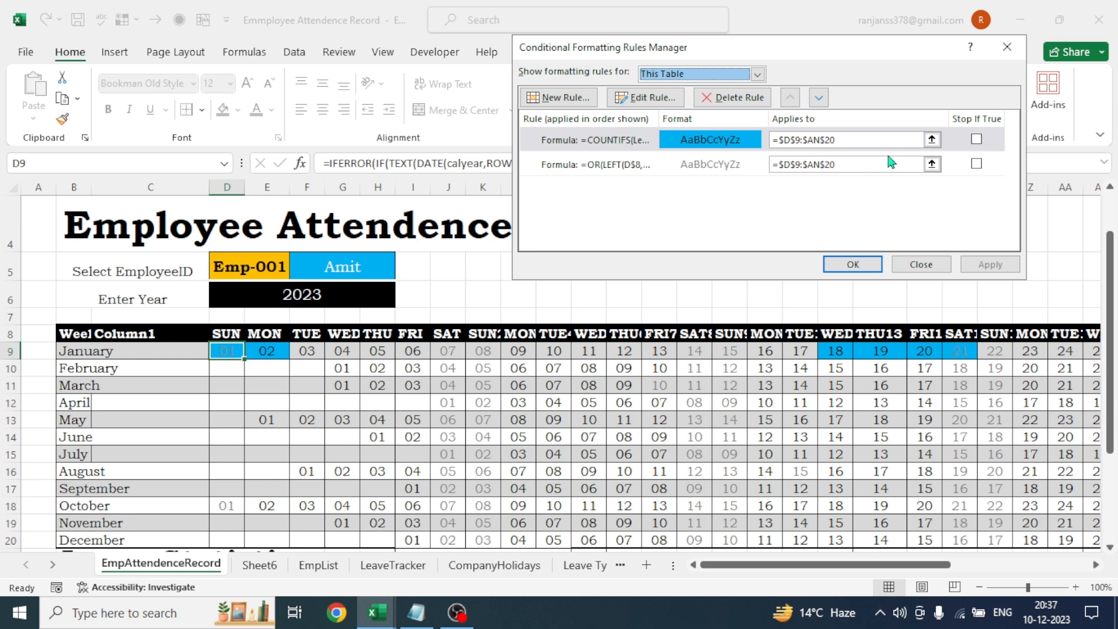
left_click(977, 140)
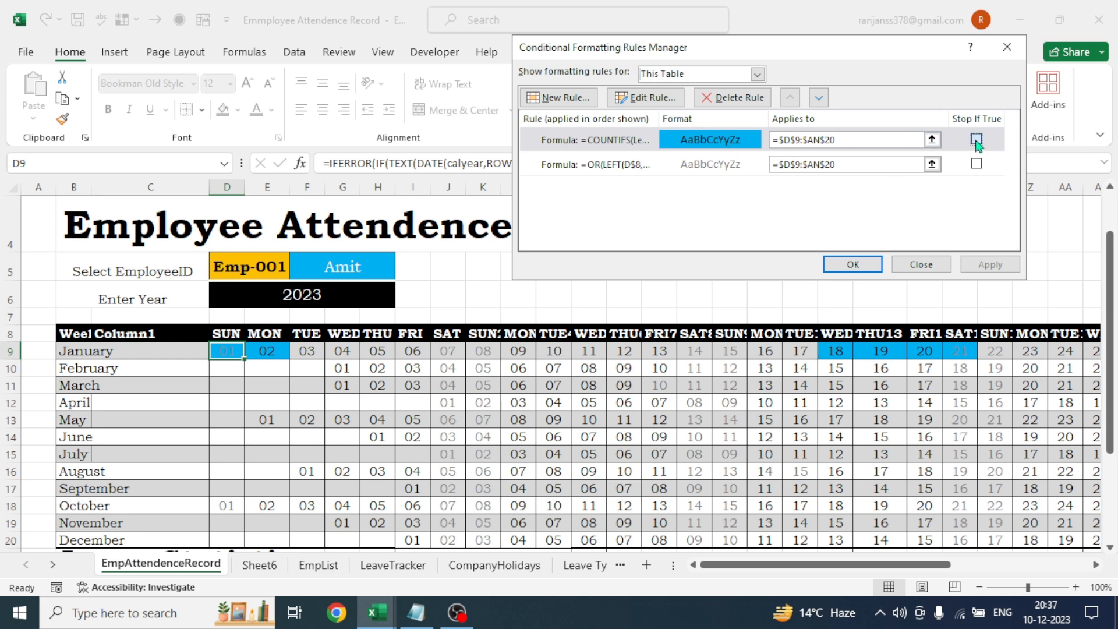
Copy the Sick leave rule's COUNTIFS formula from the rule editor
left_click(643, 97)
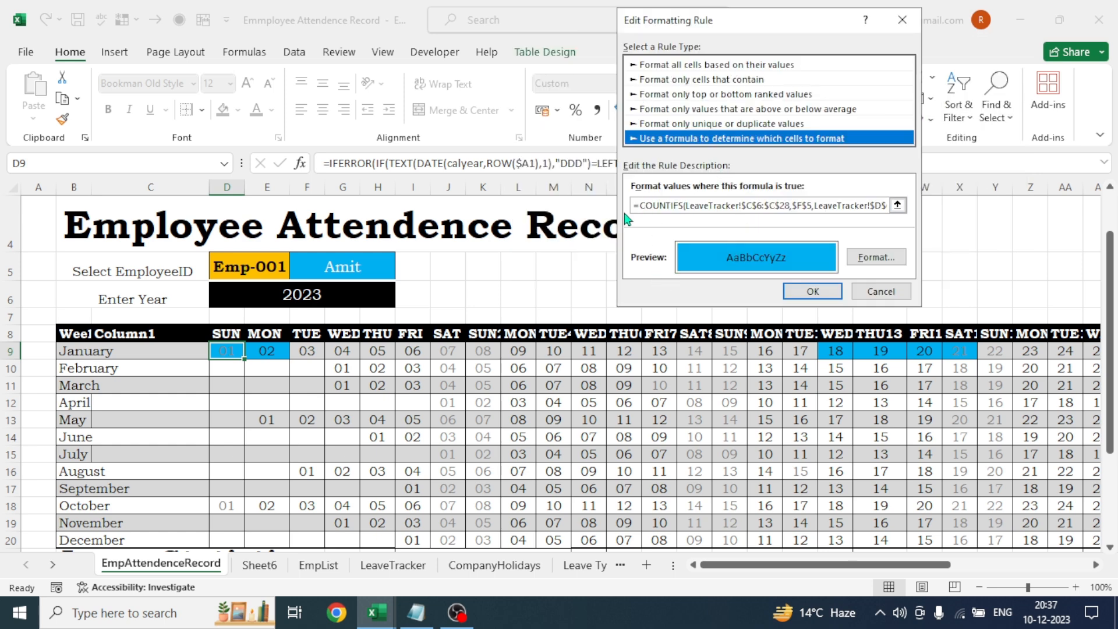
left_click_drag(633, 205, 898, 205)
left_click(898, 205)
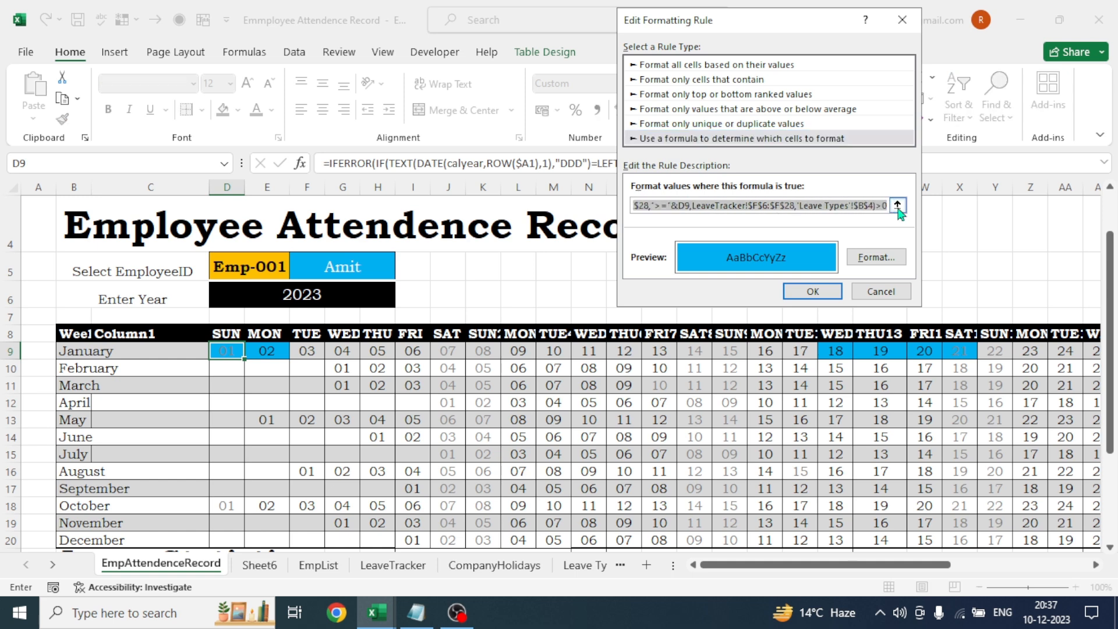
key("ctrl+c")
left_click(813, 292)
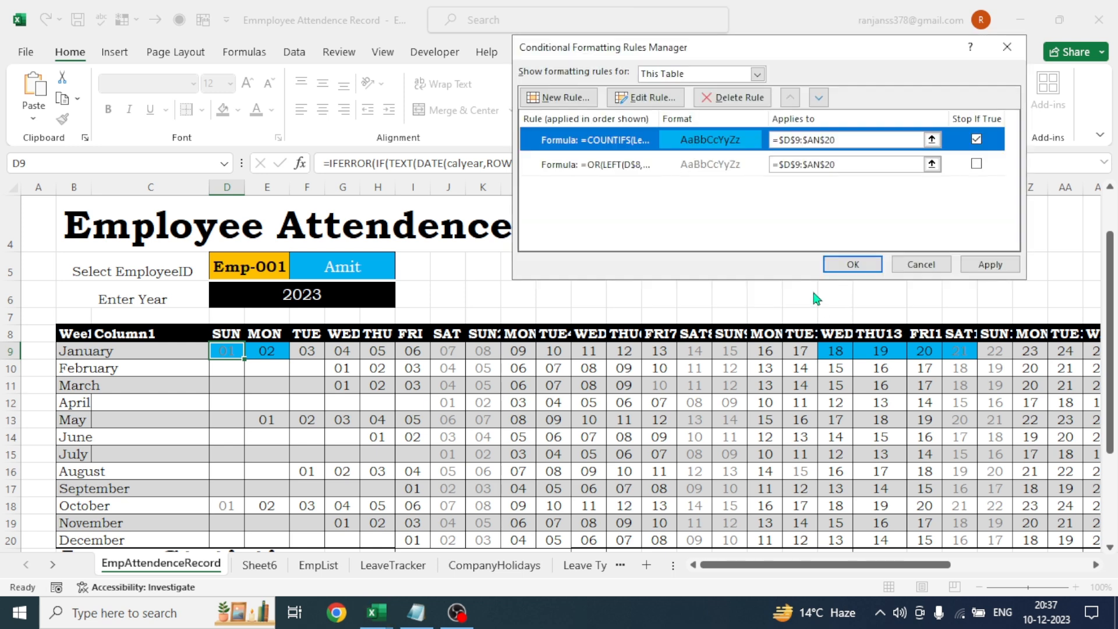
Apply the rules and start a new formula-based formatting rule
left_click(993, 265)
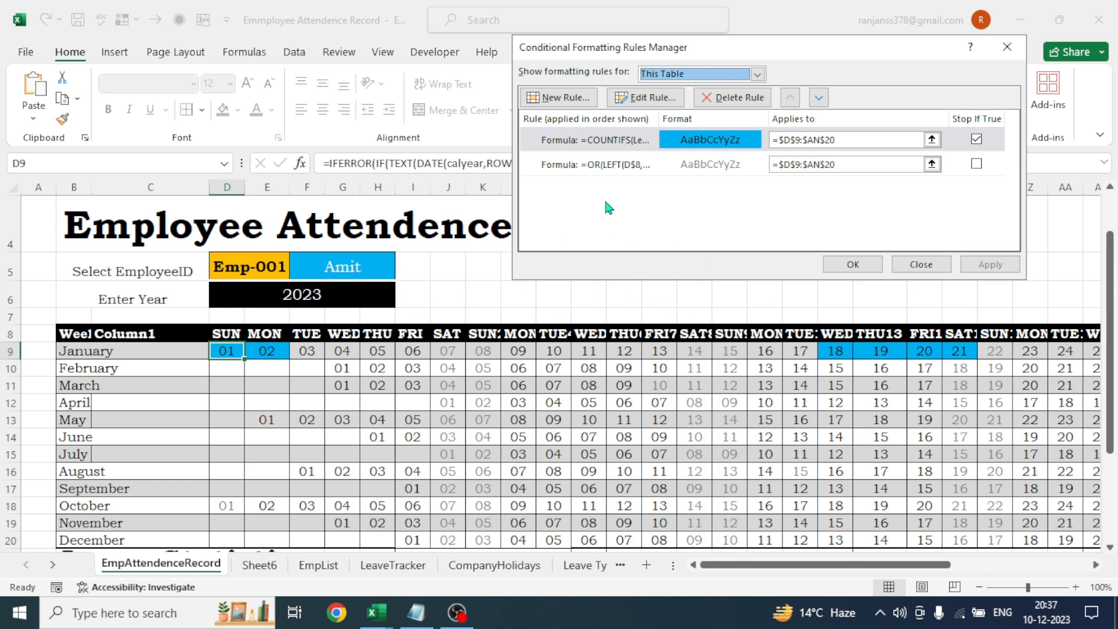
left_click(554, 99)
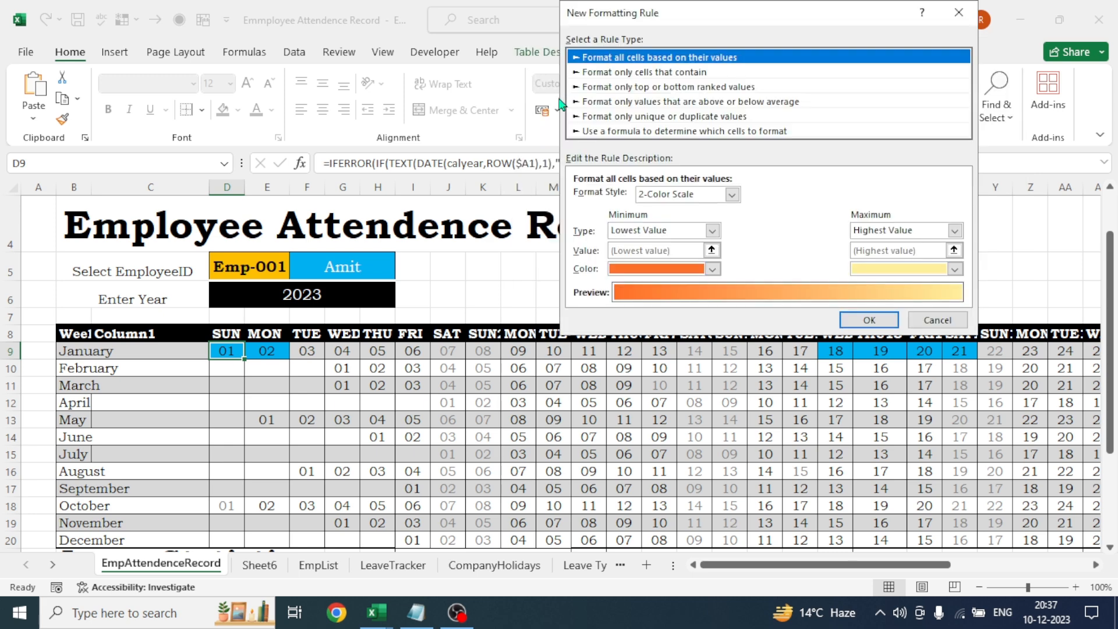
left_click(621, 133)
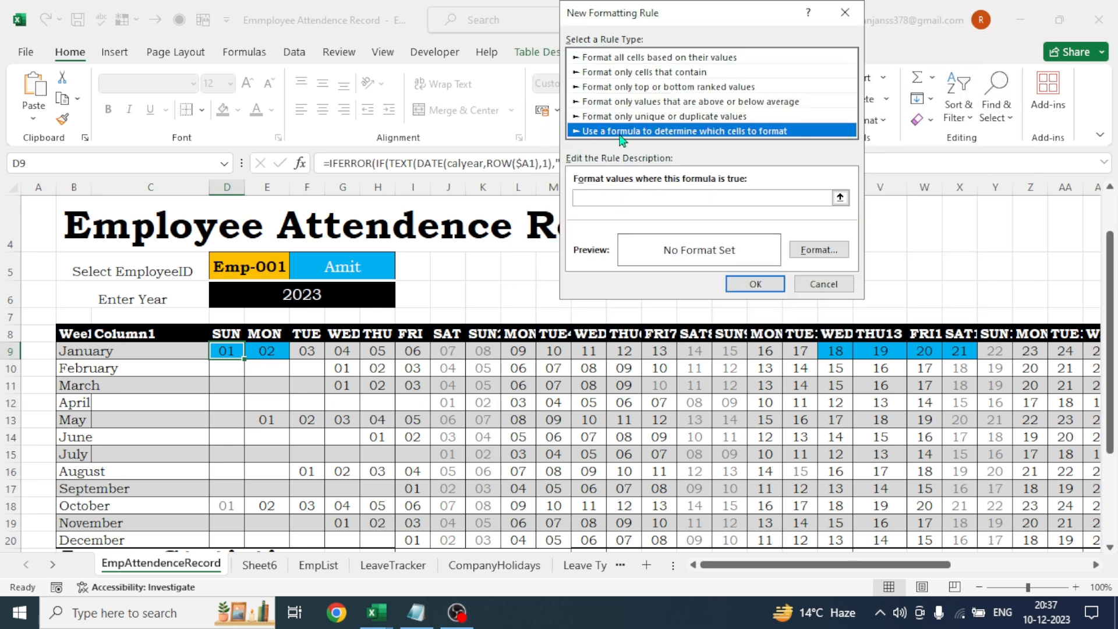
Paste the copied formula and change its leave-type reference to Vacation in 'Leave Types'!$B$5
left_click(580, 198)
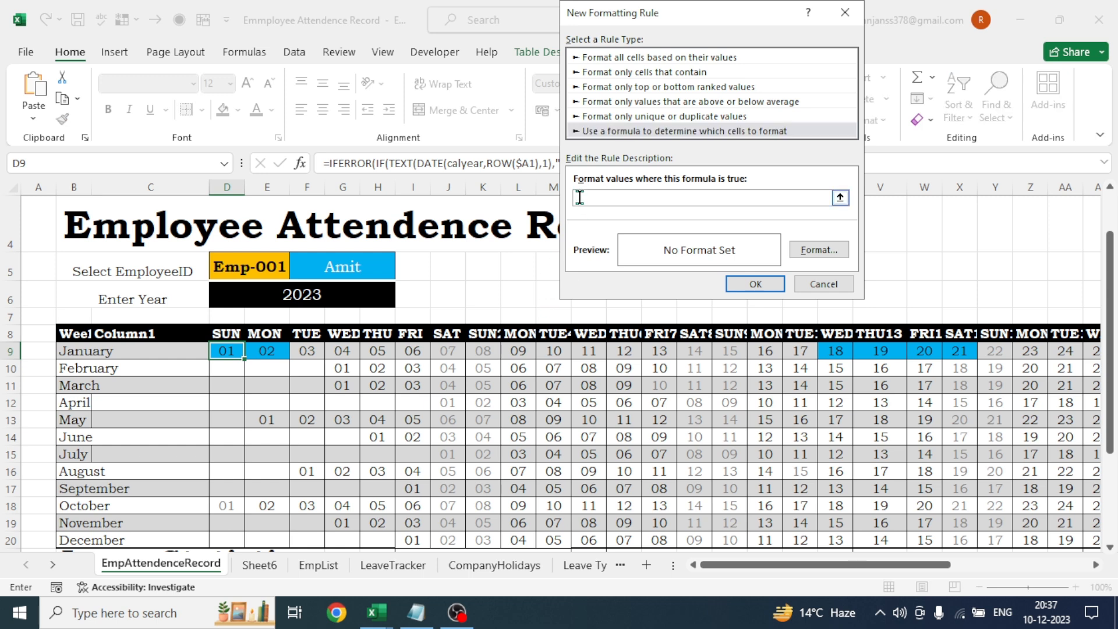
key("ctrl+v")
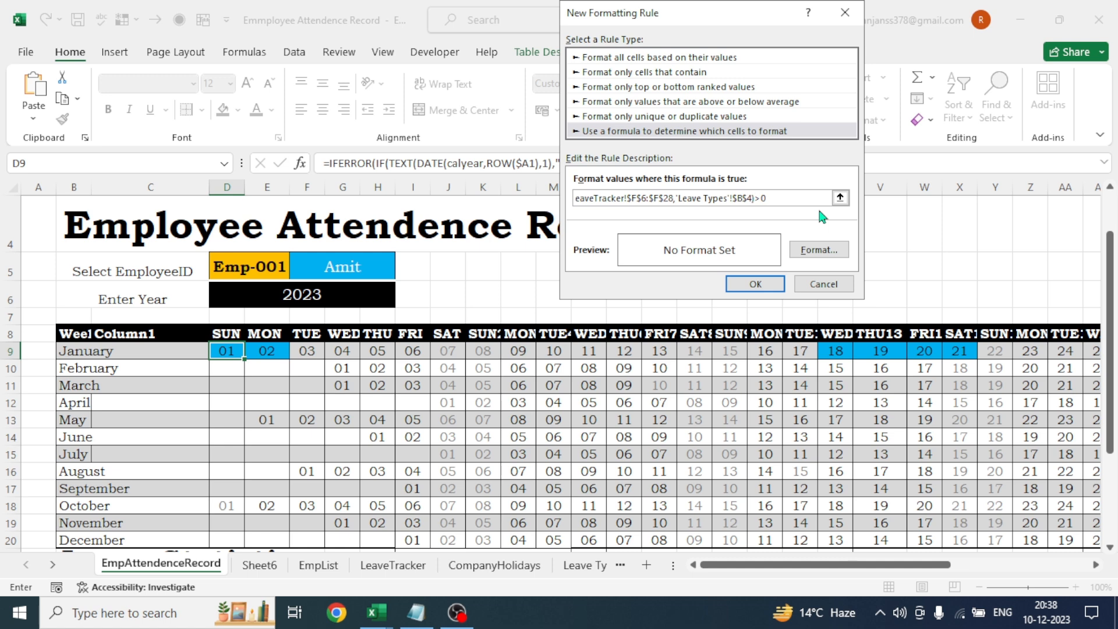
key("BackSpace")
key("BackSpace")
key("BackSpace")
key("BackSpace")
key("BackSpace")
key("BackSpace")
key("BackSpace")
key("BackSpace")
key("BackSpace")
key("BackSpace")
key("BackSpace")
key("BackSpace")
key("BackSpace")
key("BackSpace")
key("BackSpace")
key("BackSpace")
key("BackSpace")
key("BackSpace")
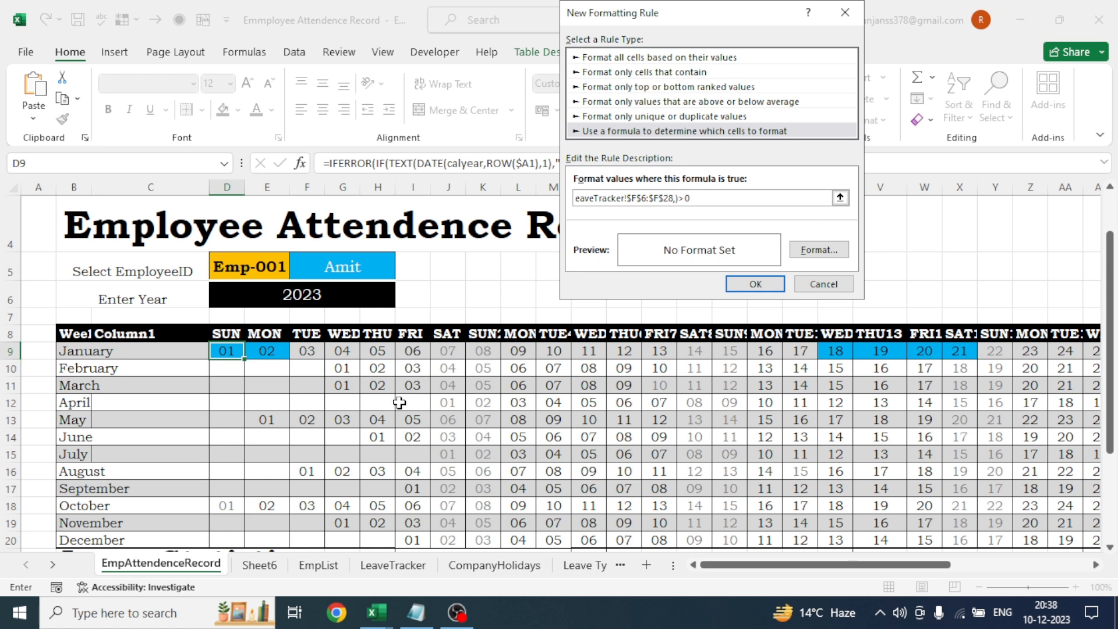
left_click(585, 566)
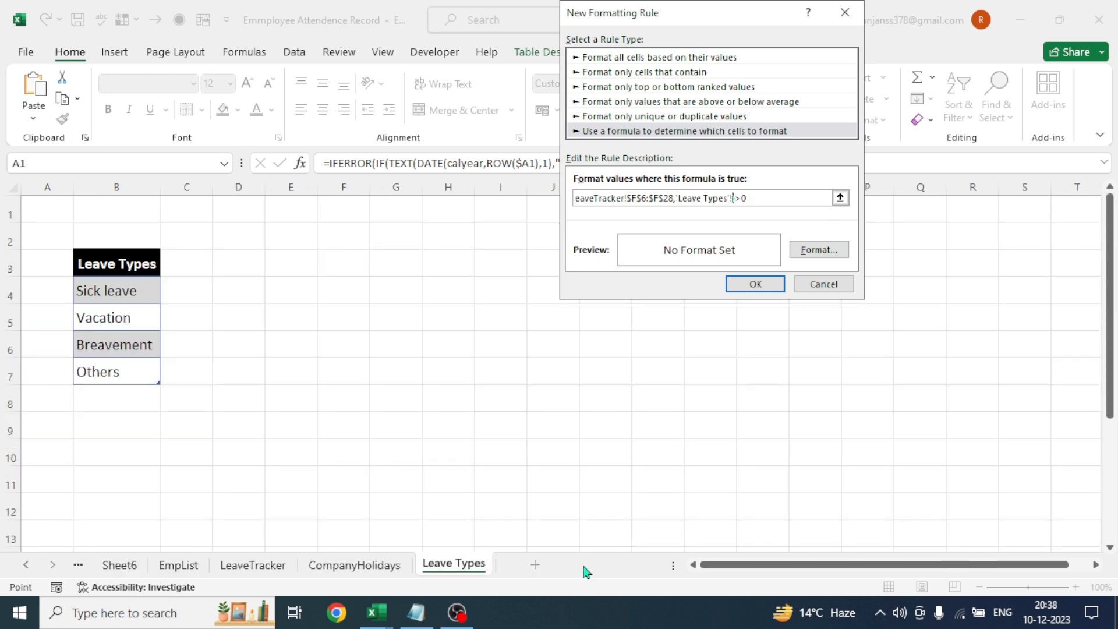
left_click(102, 319)
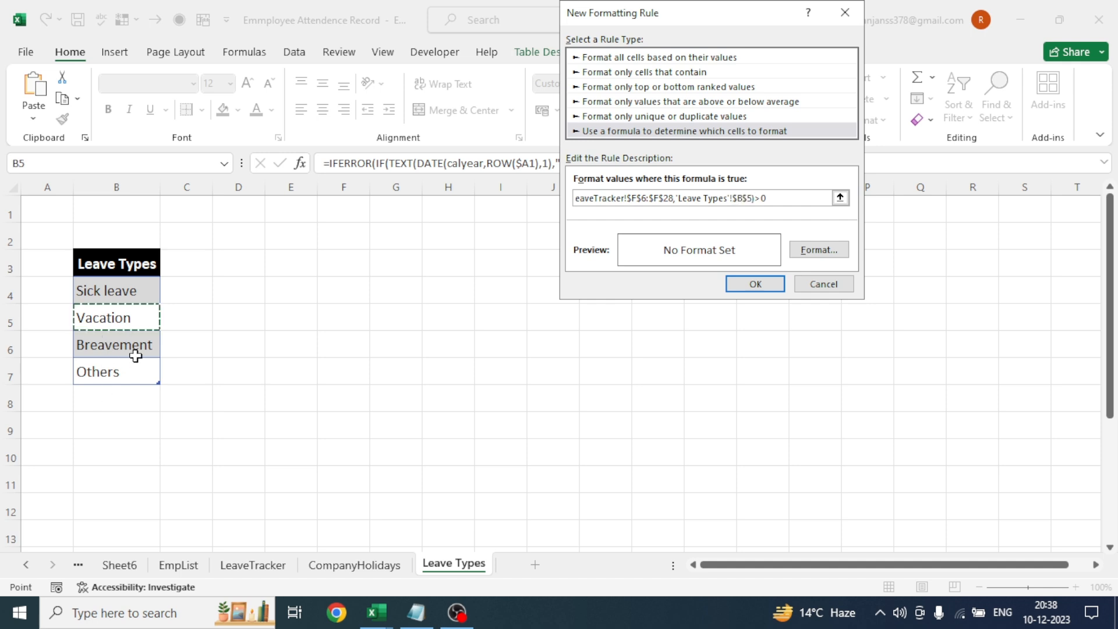
left_click(755, 199)
Close the formula, give the Vacation rule a green fill and apply it
type(")")
left_click(817, 255)
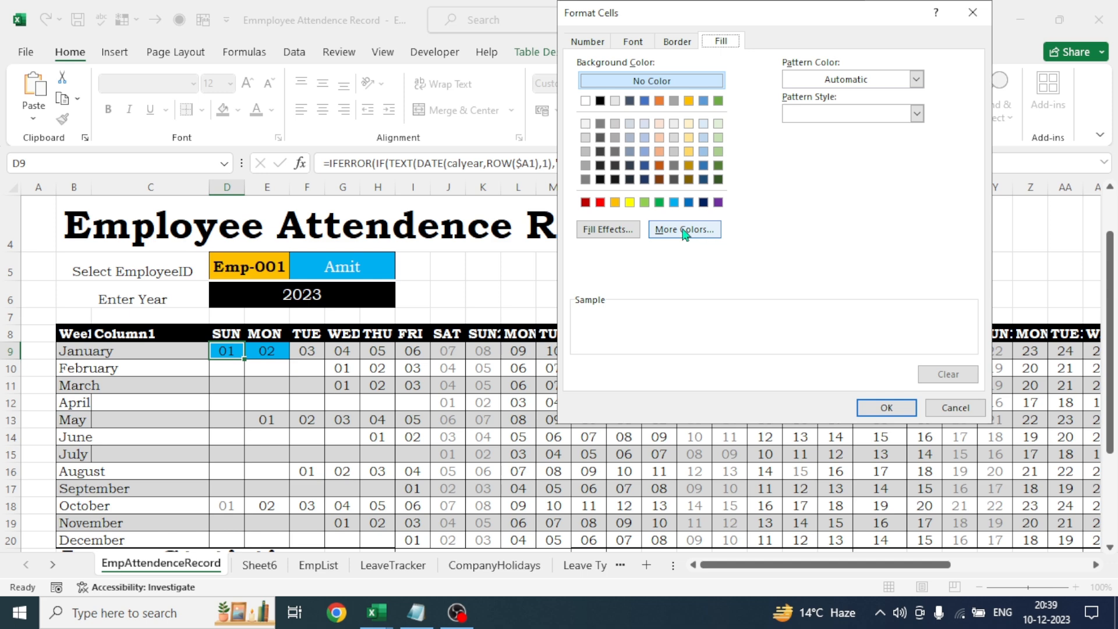
left_click(659, 203)
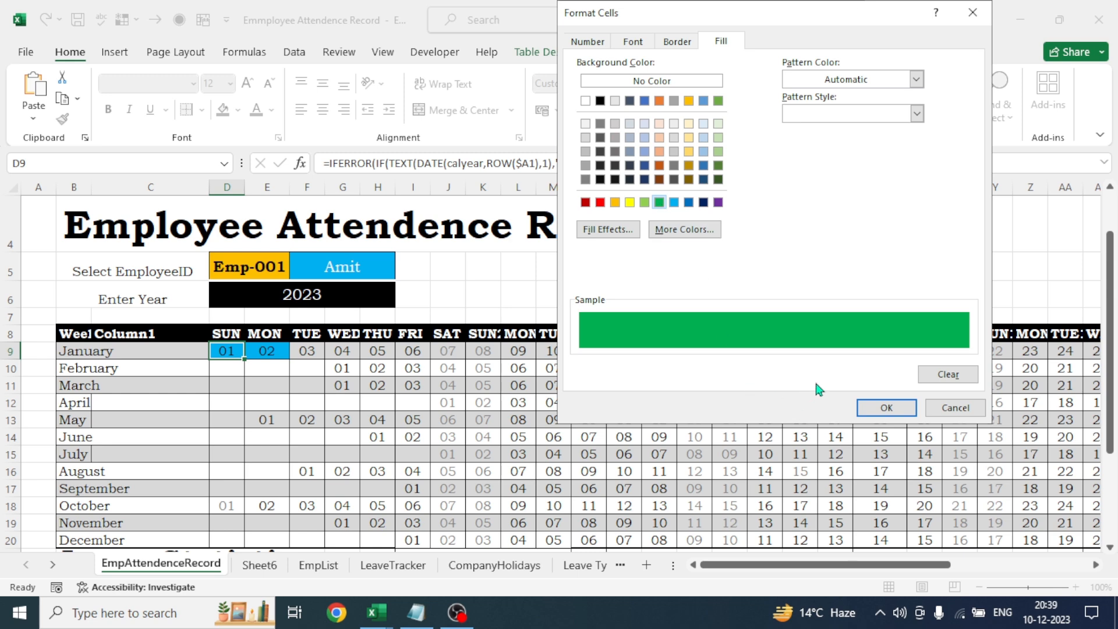
left_click(887, 409)
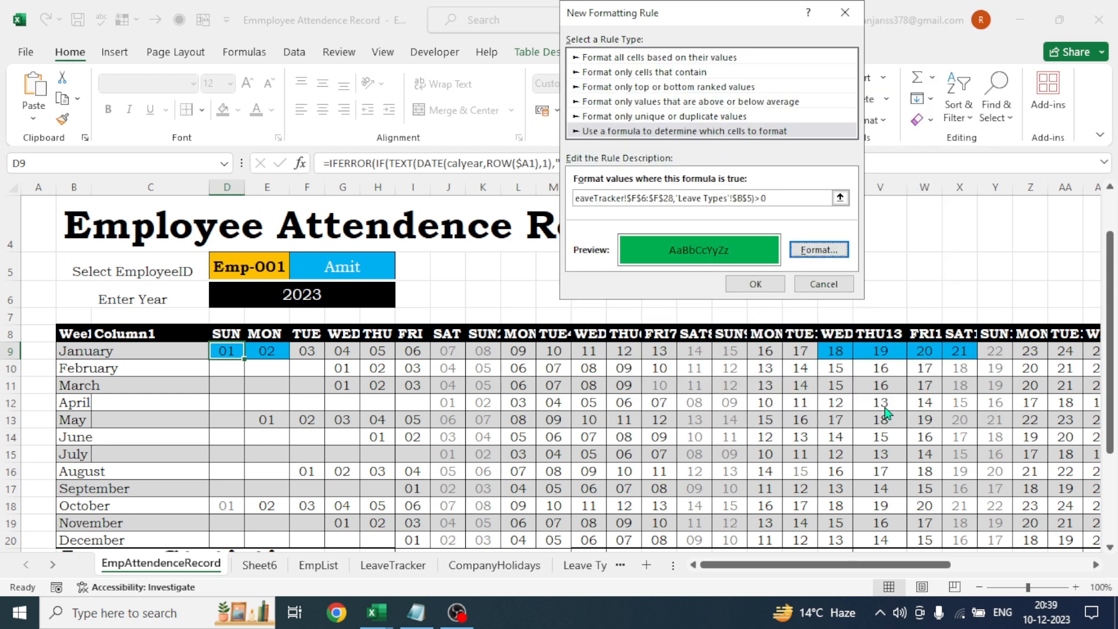
left_click(753, 283)
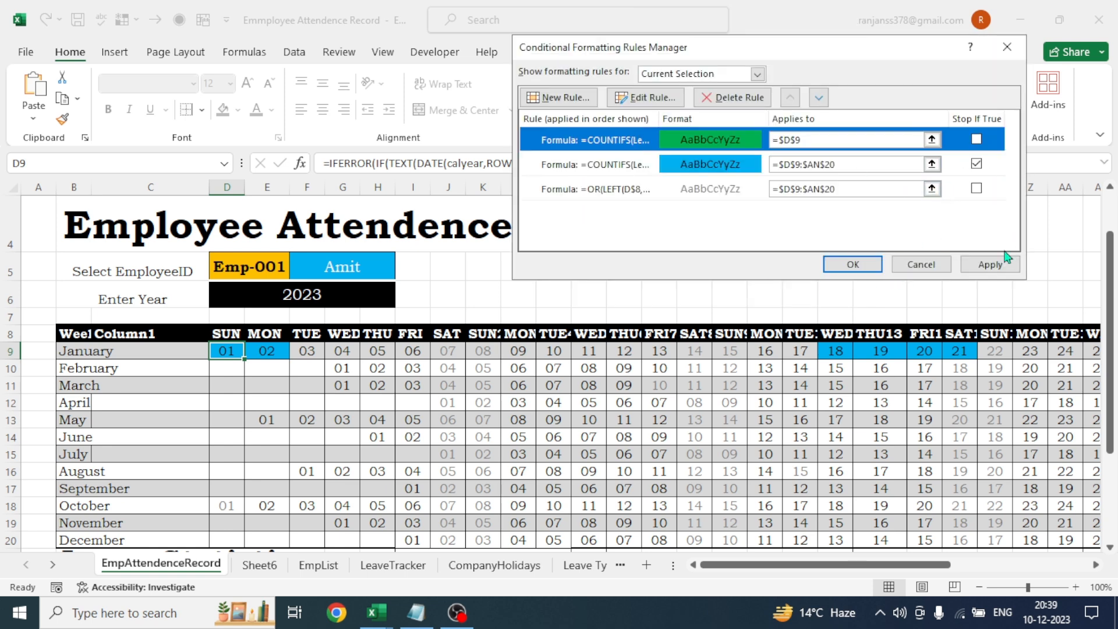
left_click(989, 267)
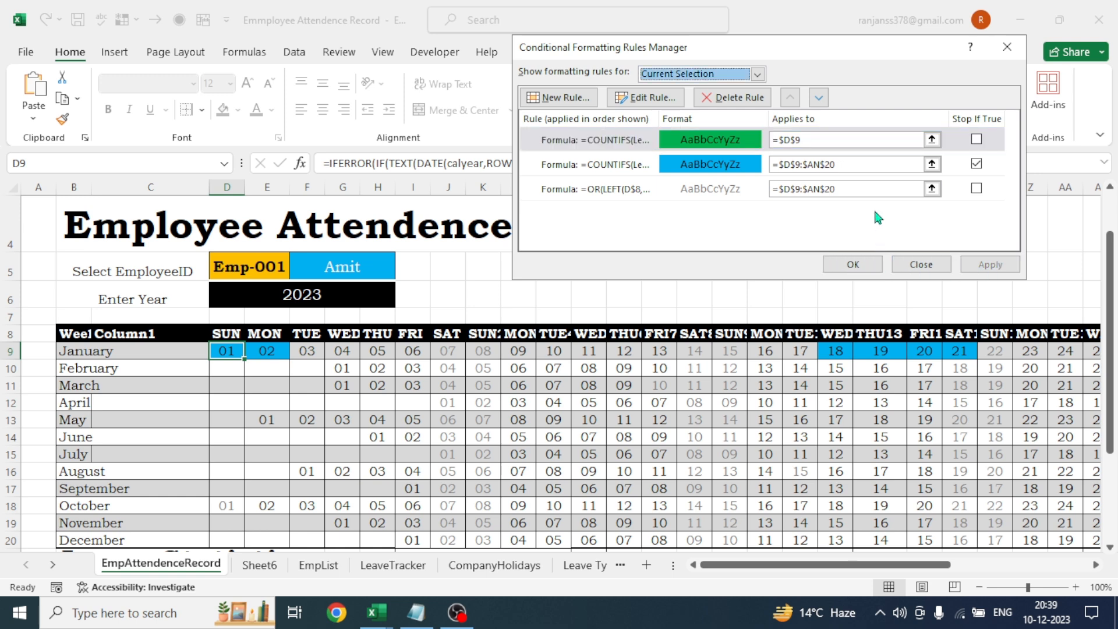
Widen the Vacation rule's range to $D$9:$AN$20 and apply it
left_click(932, 140)
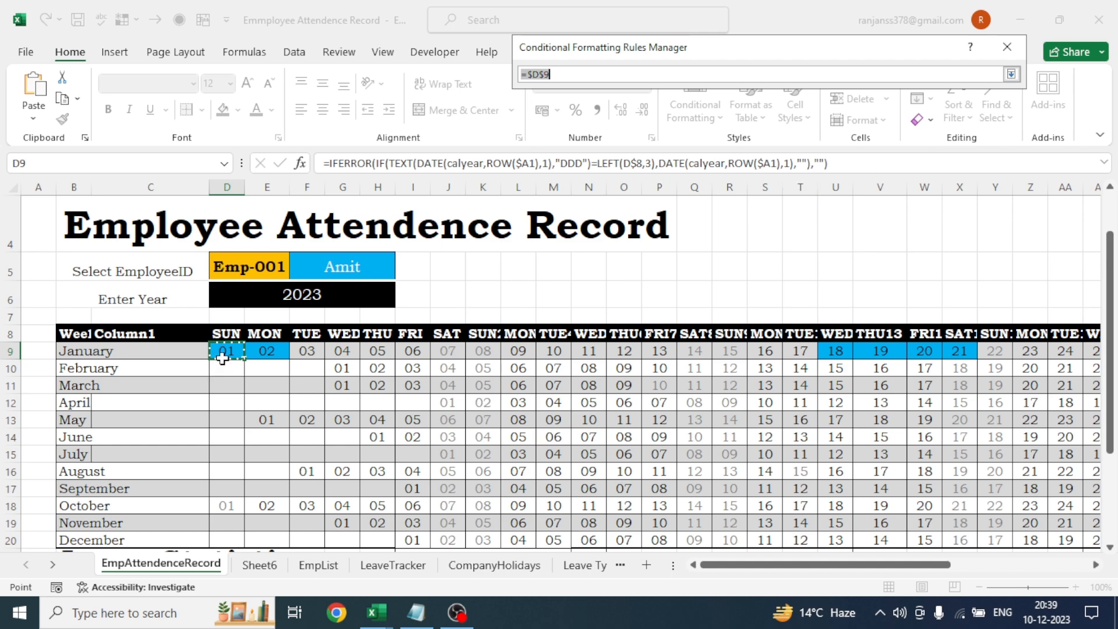
left_click_drag(224, 353, 1020, 547)
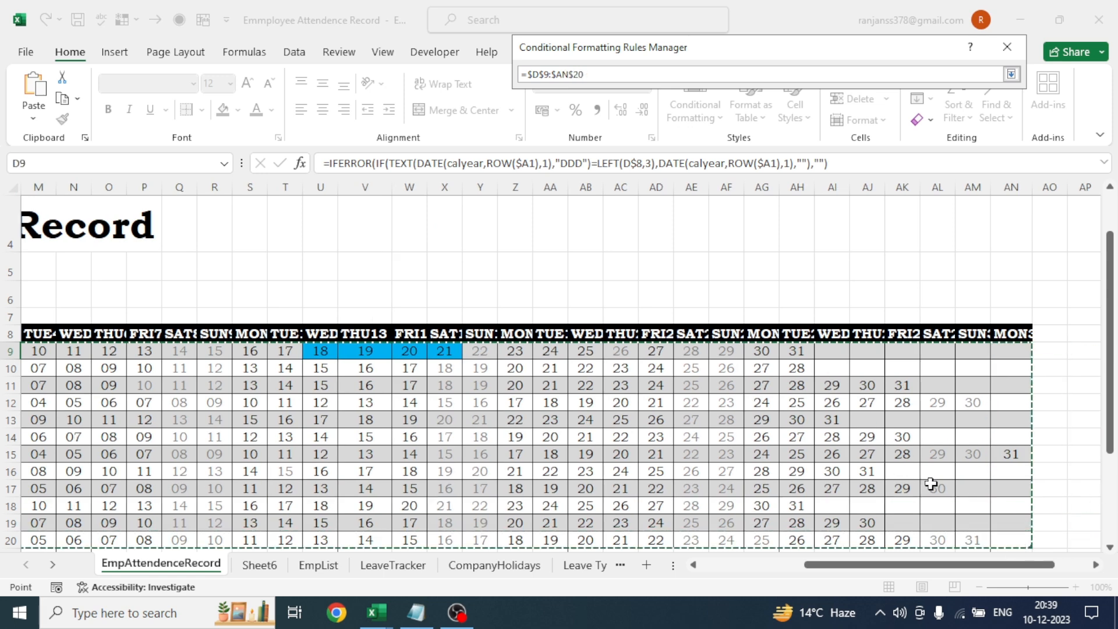
left_click(1012, 74)
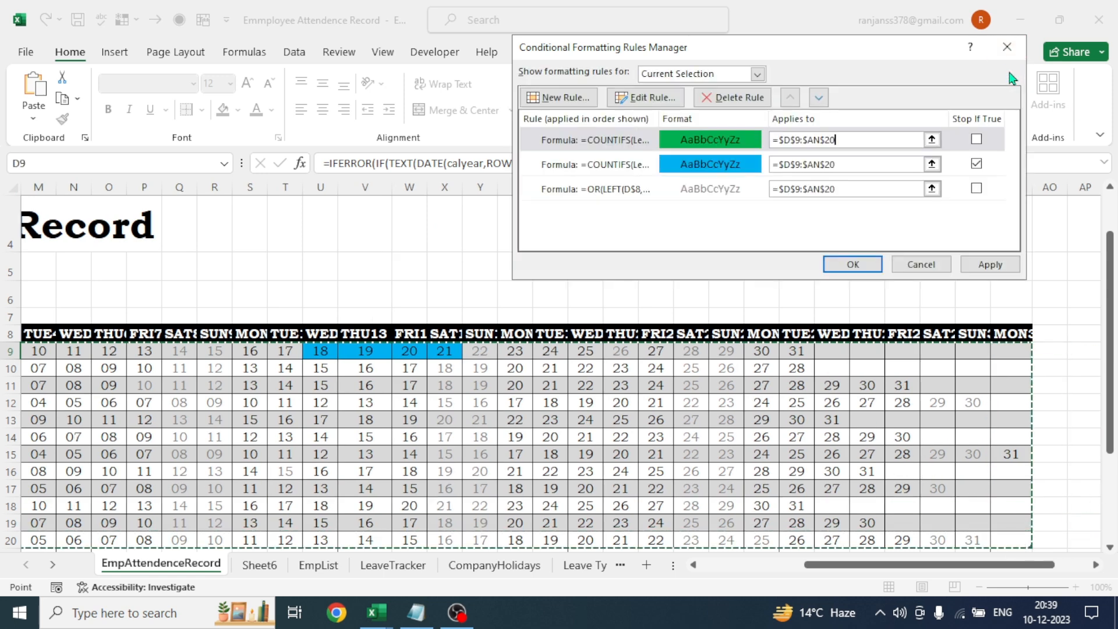
left_click(989, 265)
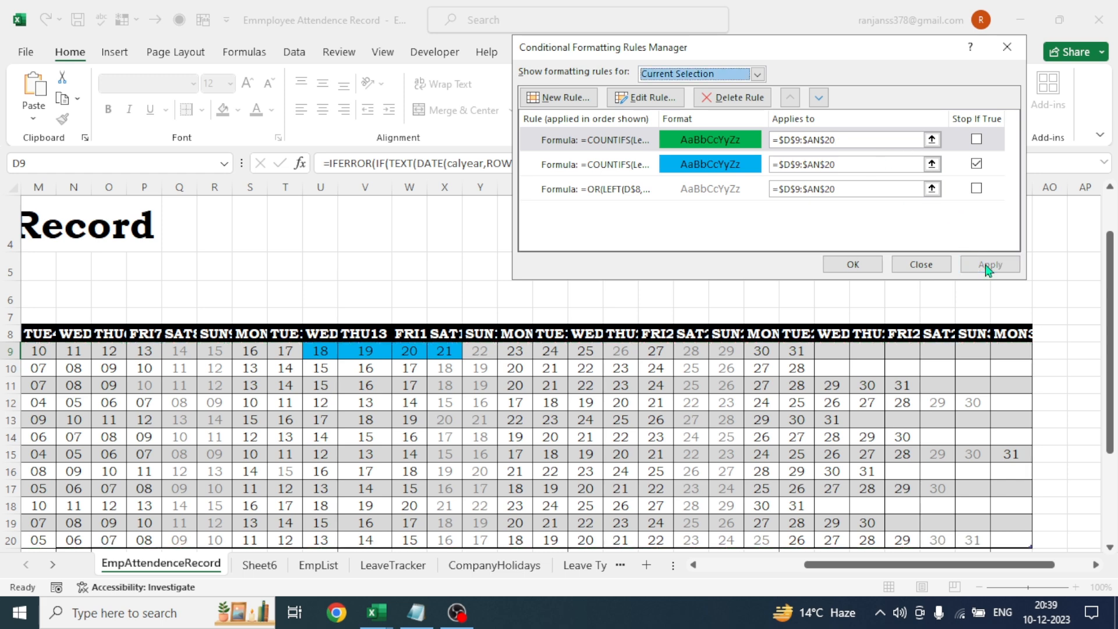
left_click(848, 266)
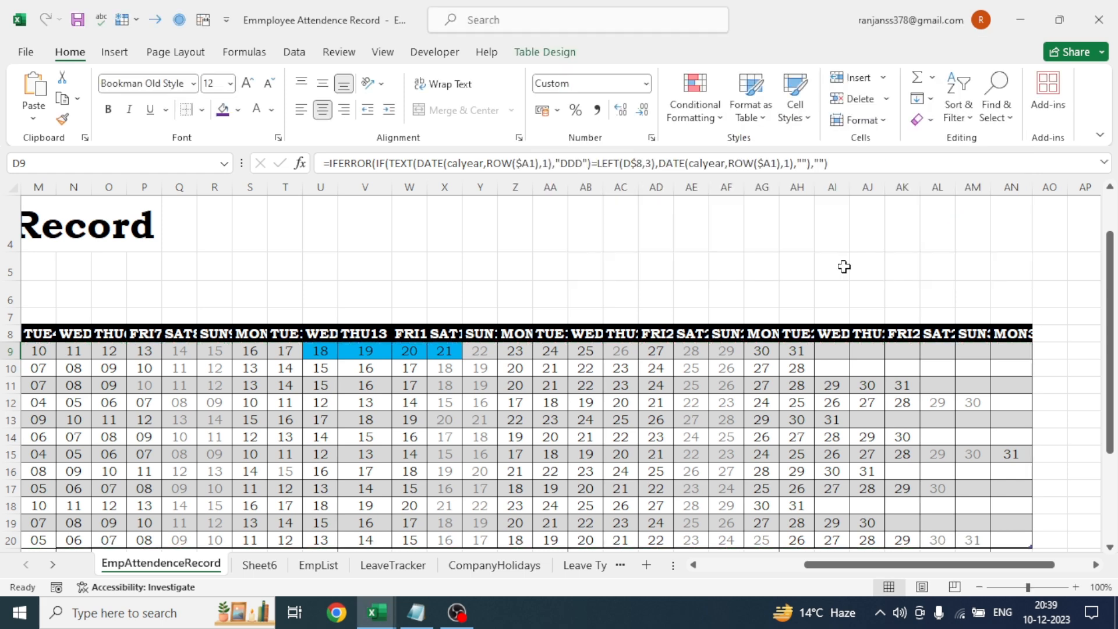
Change the first LeaveTracker entry's leave type in F6 to Vacation
left_click_drag(817, 565, 712, 566)
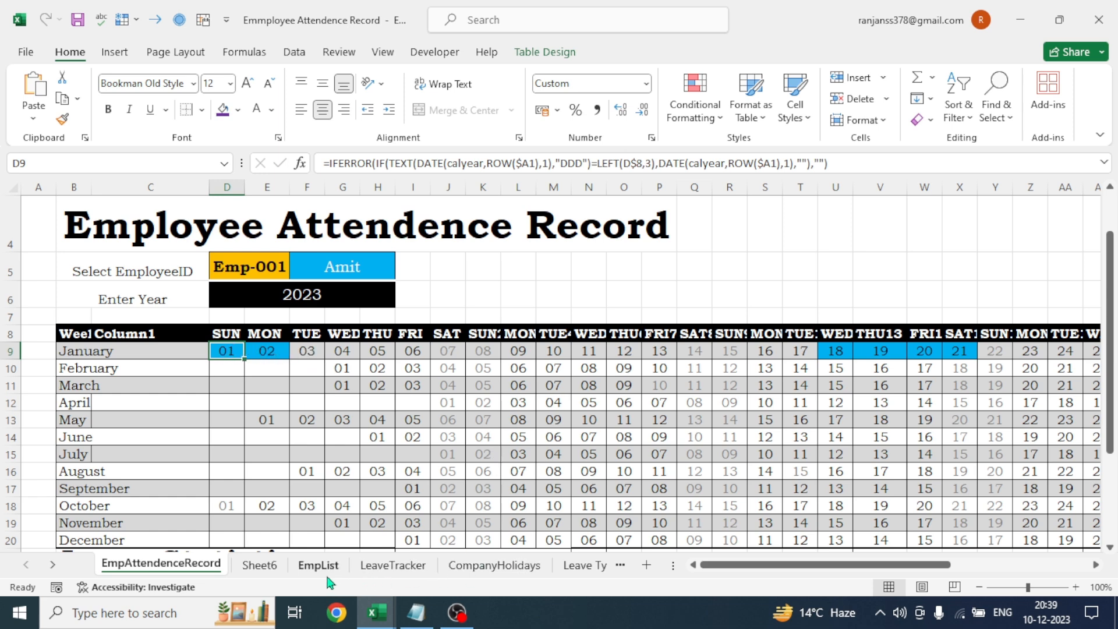
left_click(380, 568)
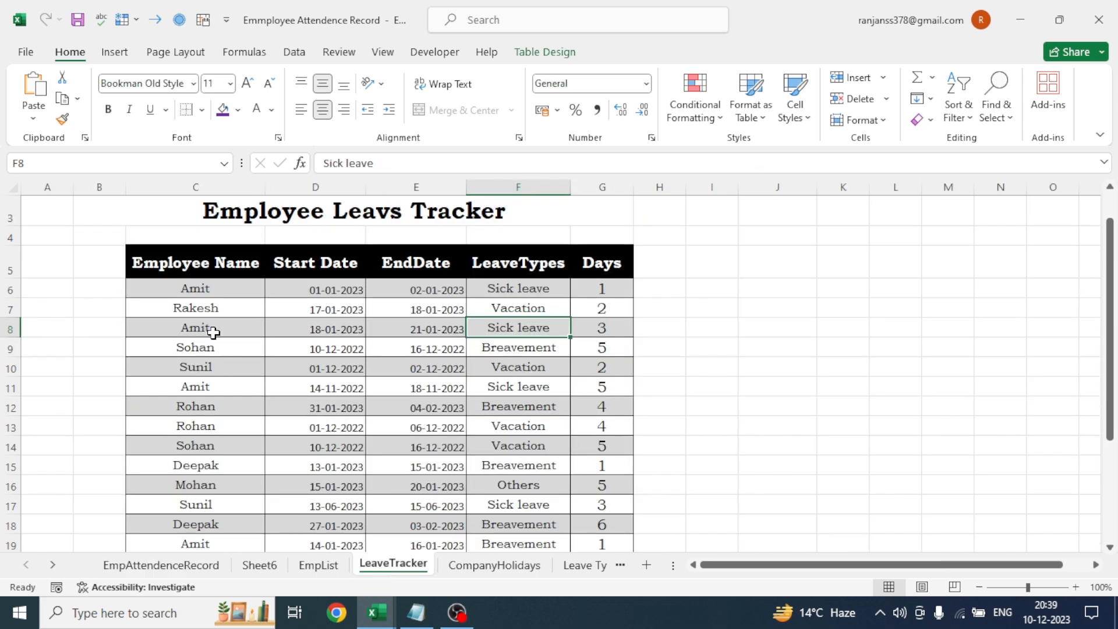
left_click(525, 289)
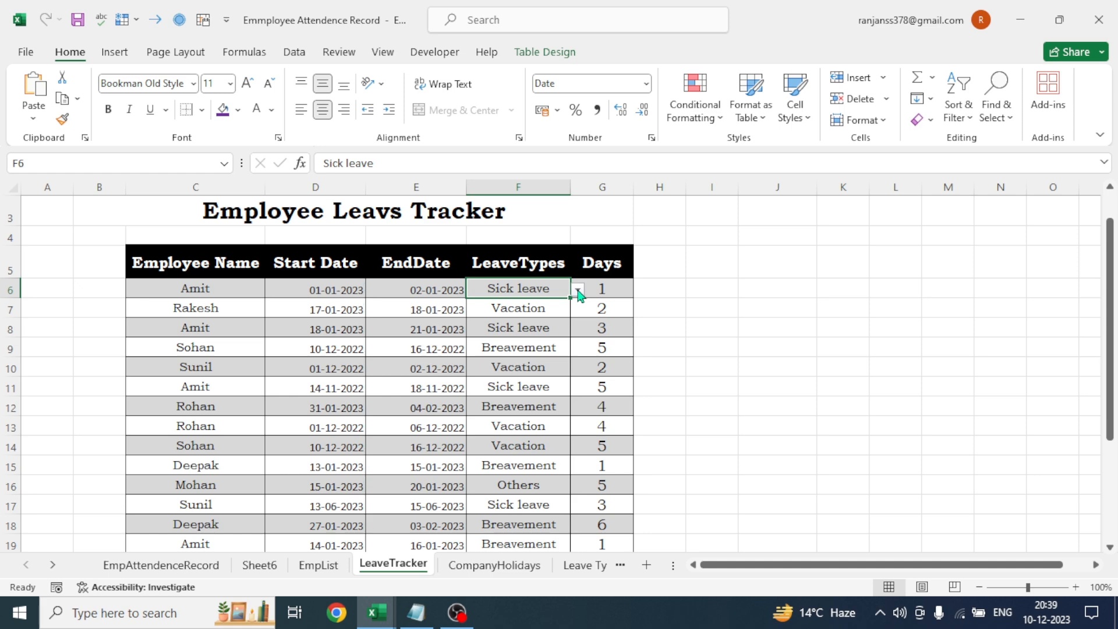
left_click(578, 291)
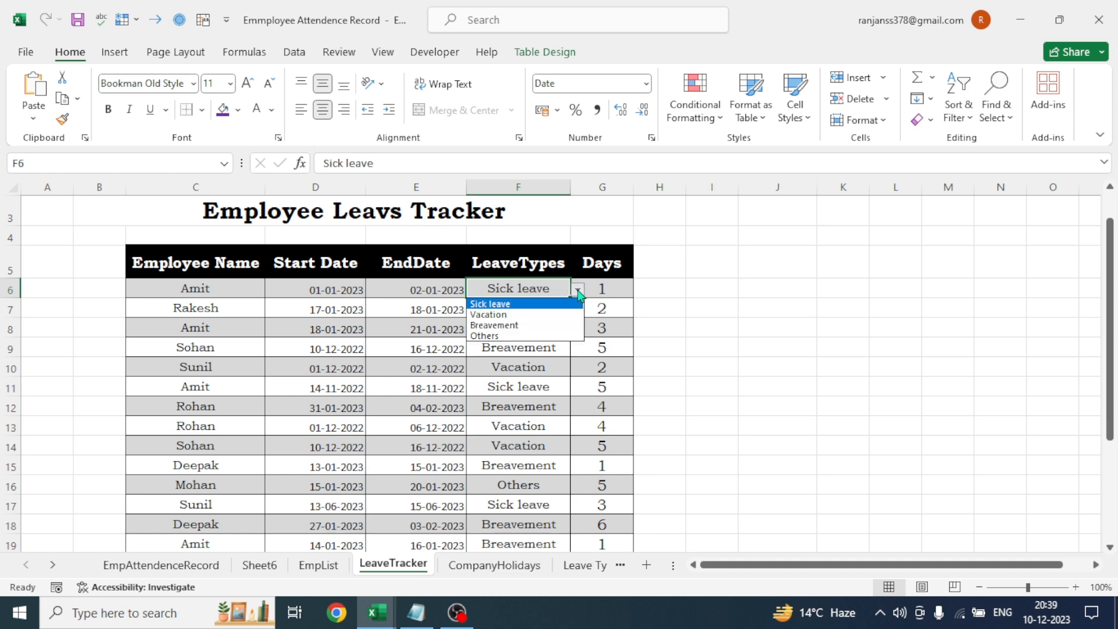
left_click(511, 318)
left_click(712, 327)
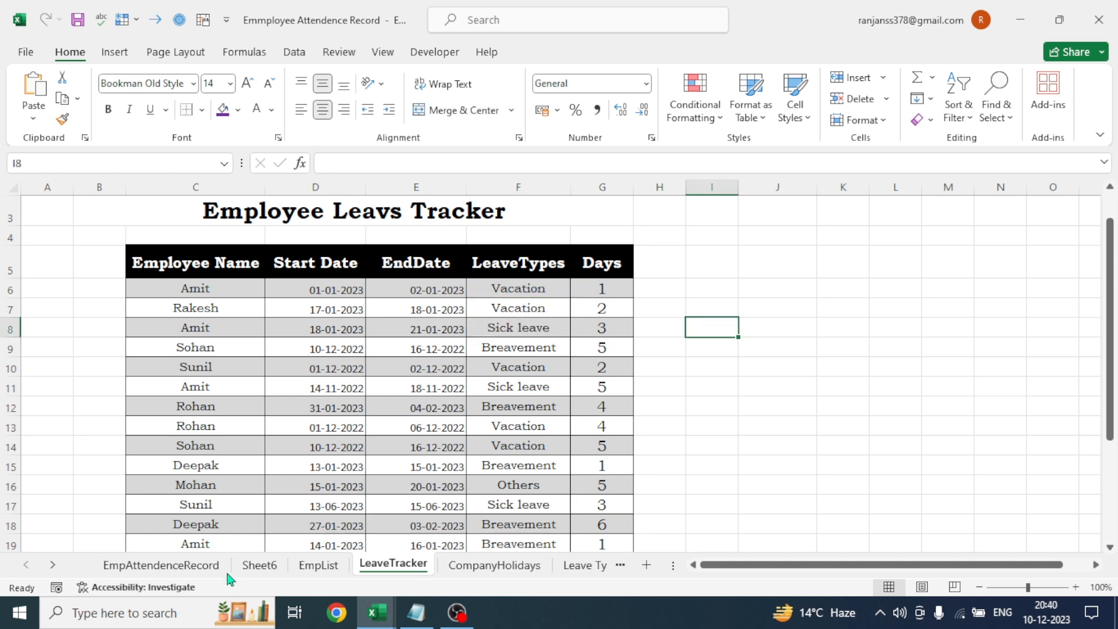
Check the attendance calendar, where January 01–02 now show green
left_click(180, 566)
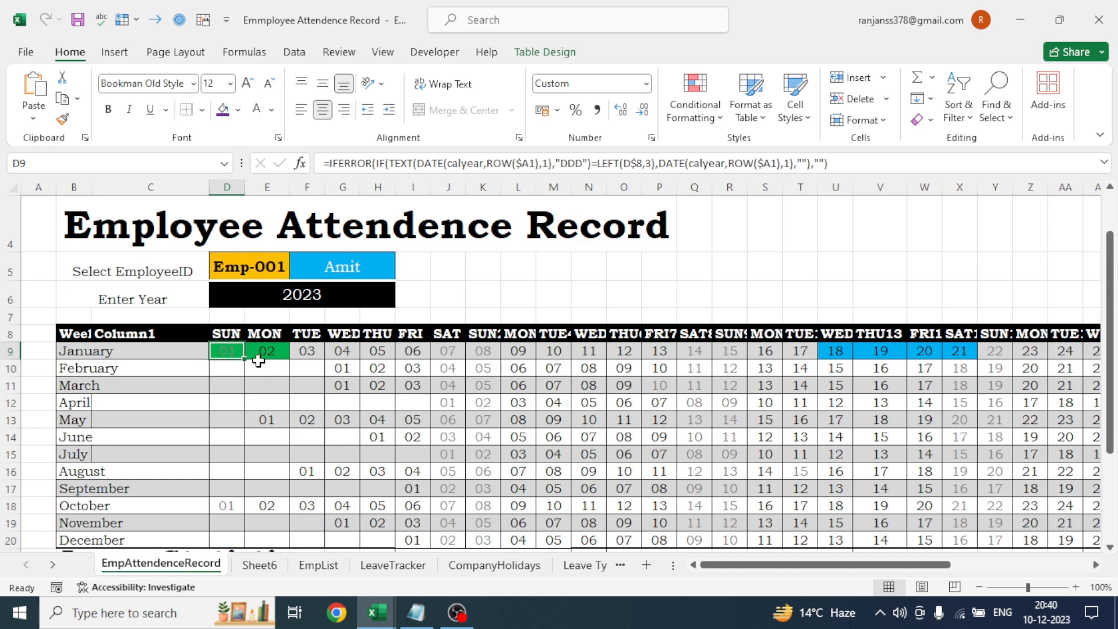
left_click(273, 378)
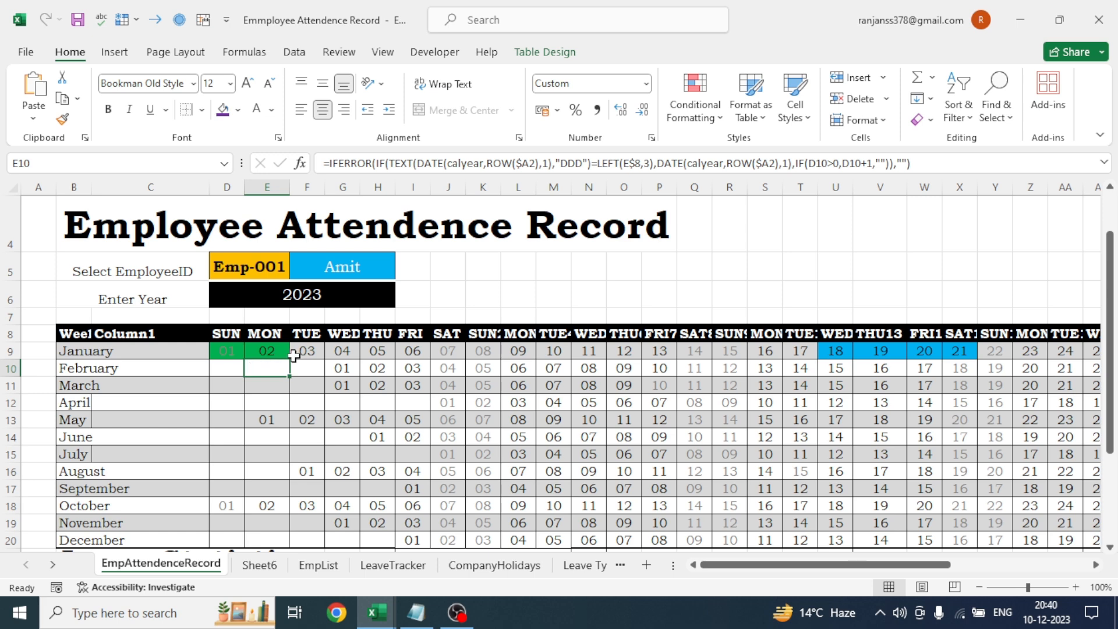
left_click(305, 461)
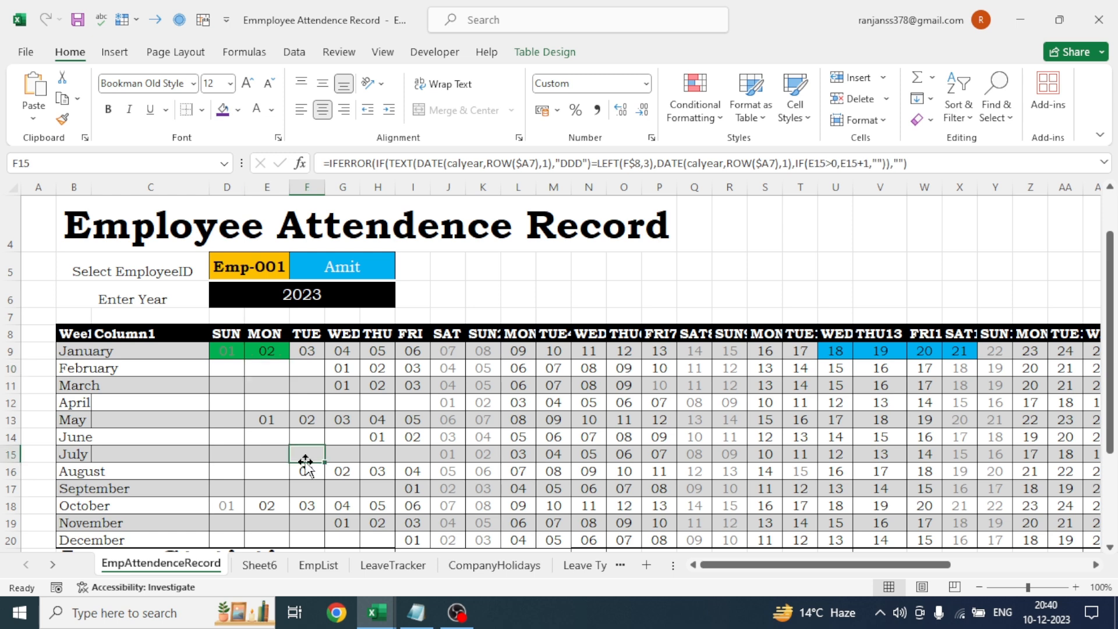
left_click(222, 350)
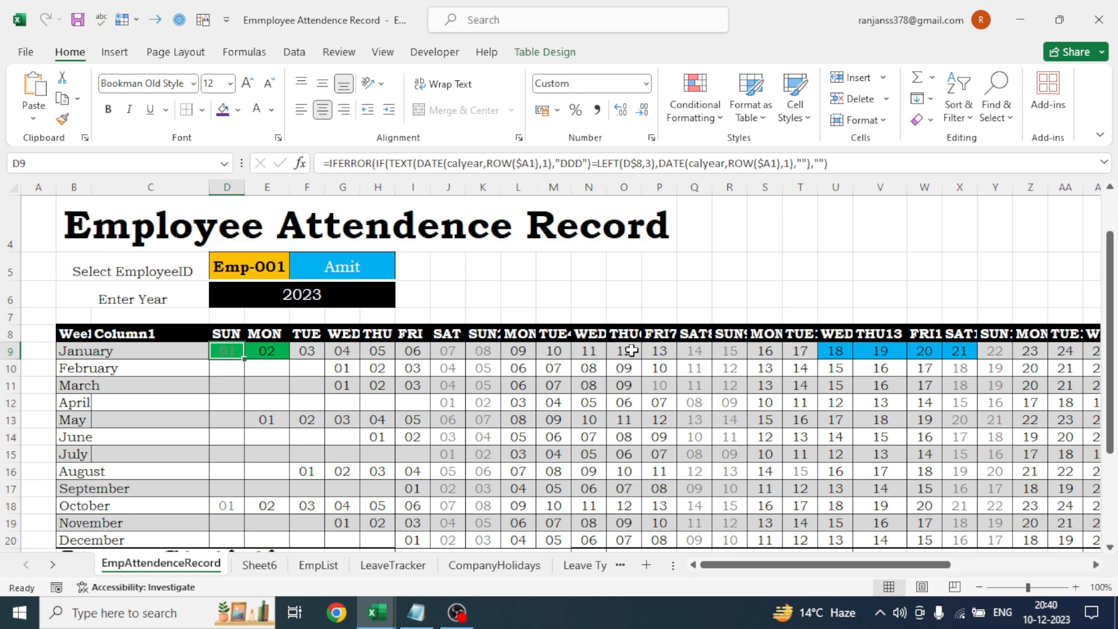
scroll(632, 351, "down", 2)
scroll(633, 352, "right", 3)
left_click_drag(937, 566, 817, 573)
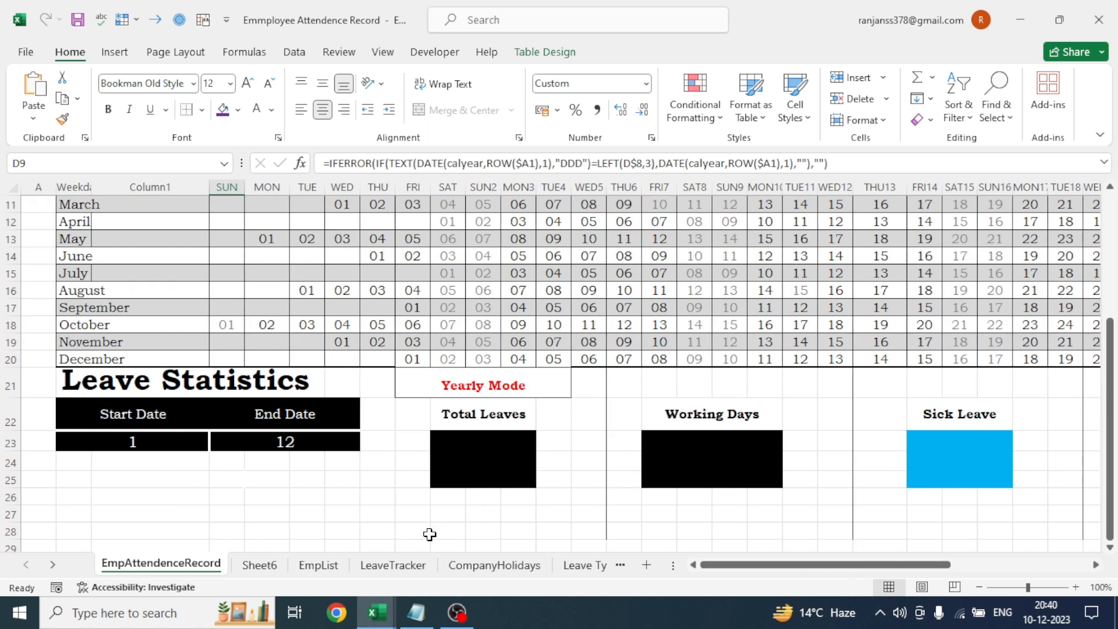
left_click_drag(1110, 430, 1111, 304)
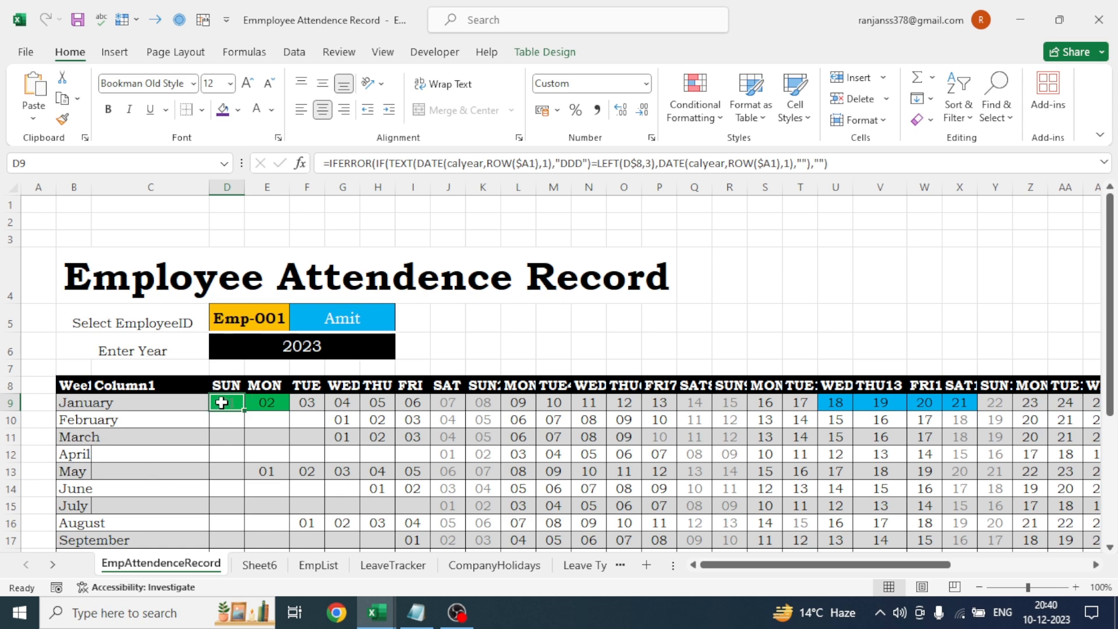
Create a formula rule from the pasted COUNTIFS formula, pointing the leave type at Breavement in 'Leave Types'!$B$6
left_click(716, 118)
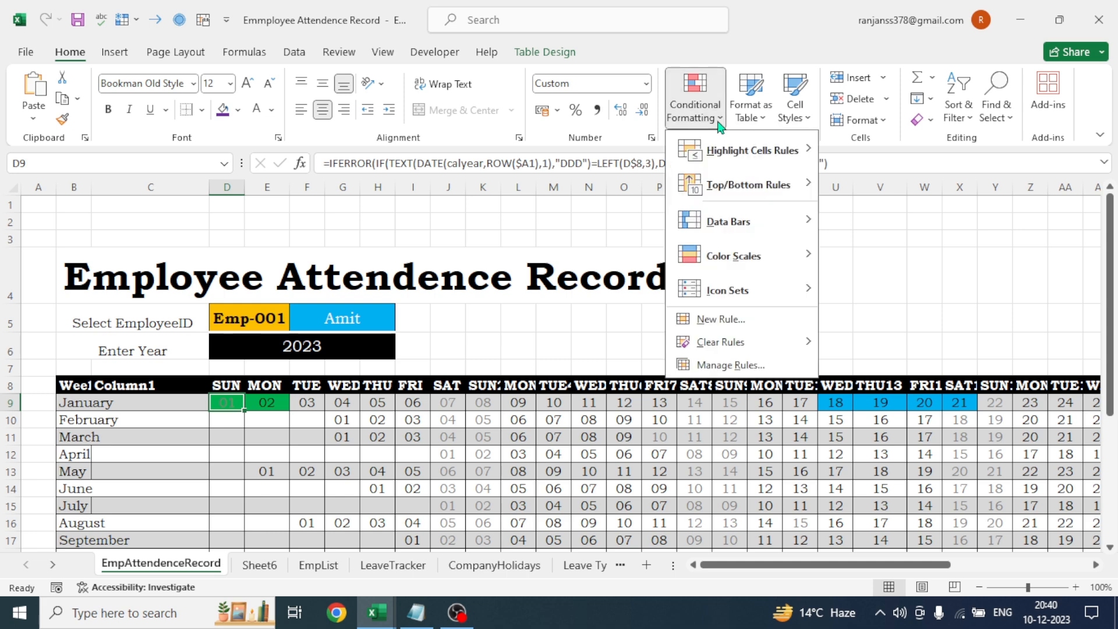
left_click(722, 366)
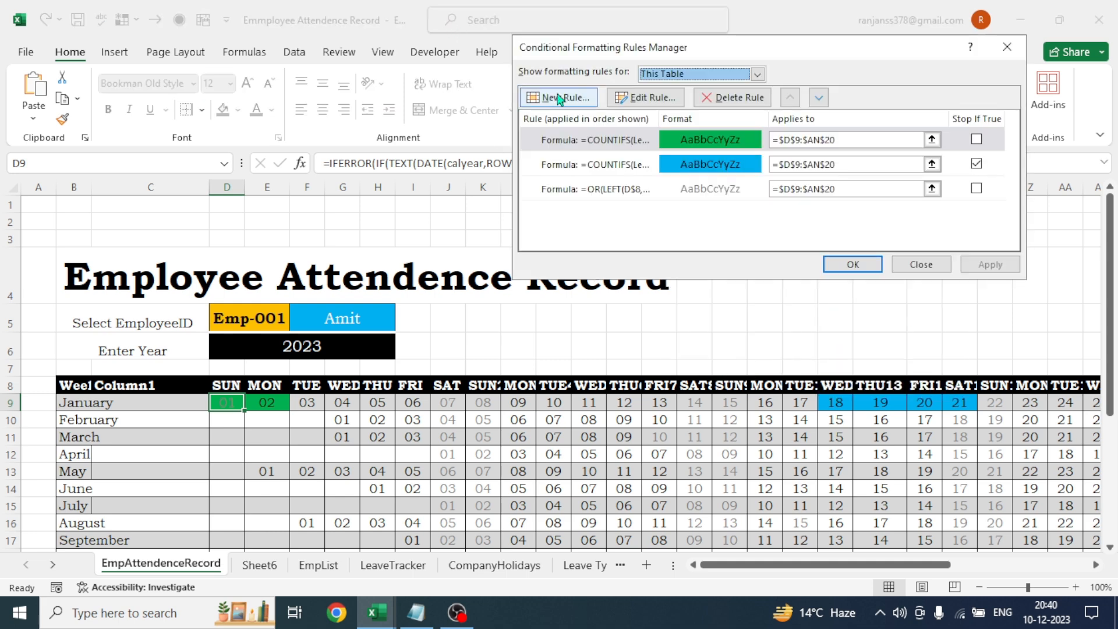
left_click(559, 98)
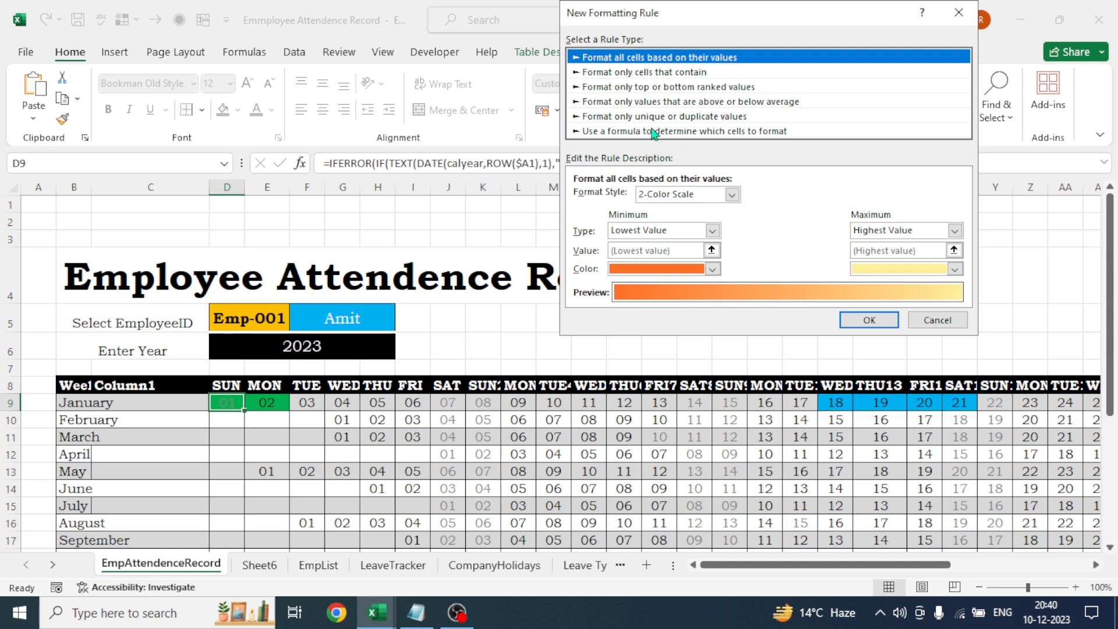
left_click(654, 132)
left_click(579, 198)
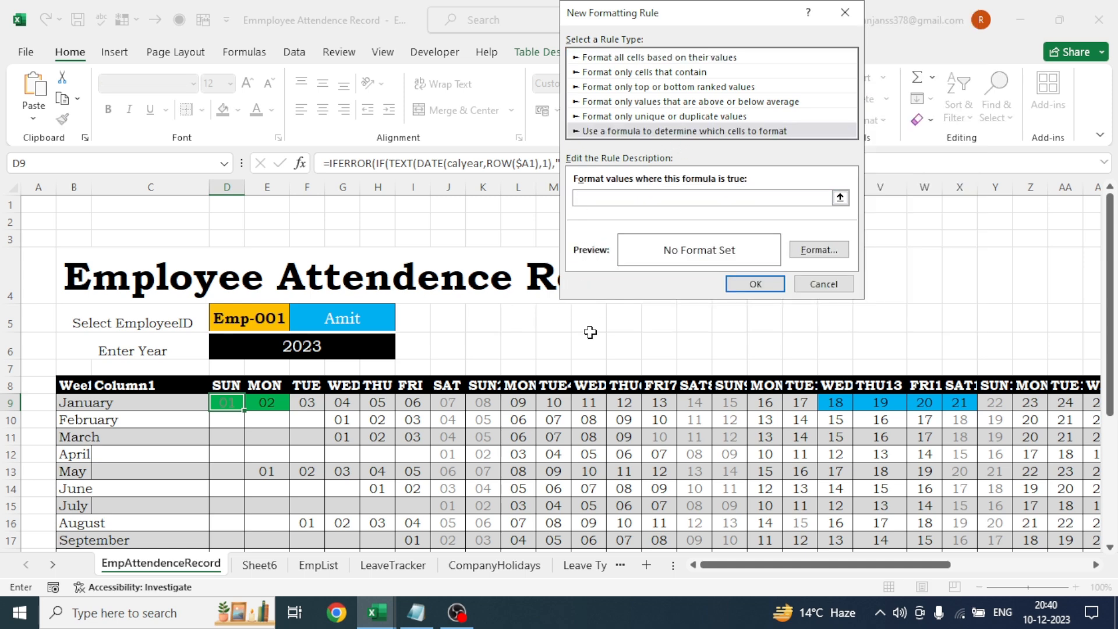
key("ctrl+v")
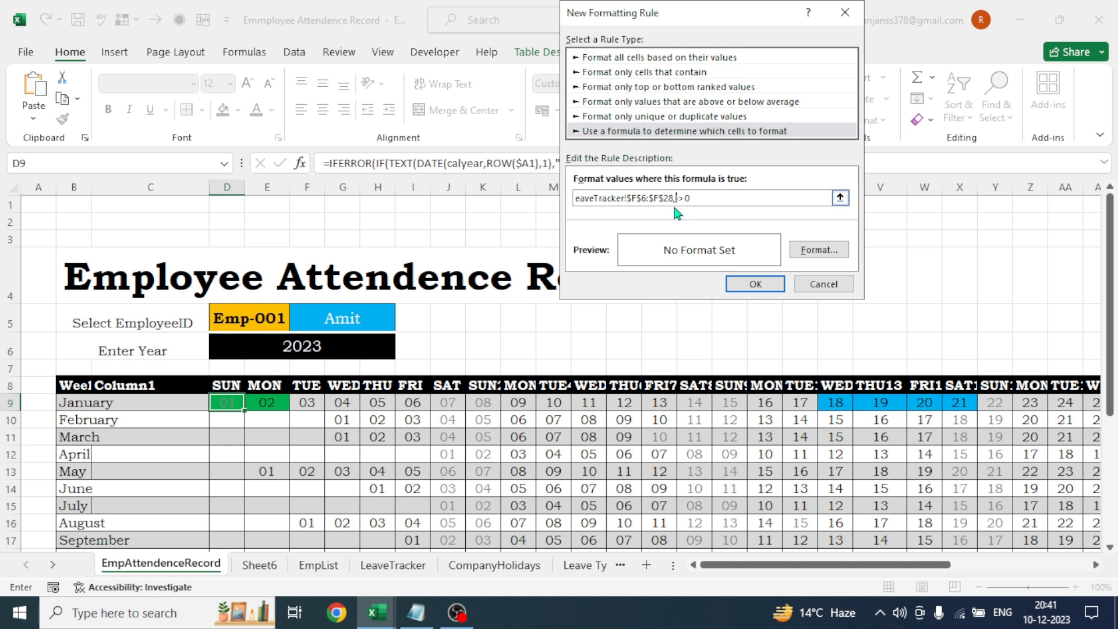
left_click(591, 568)
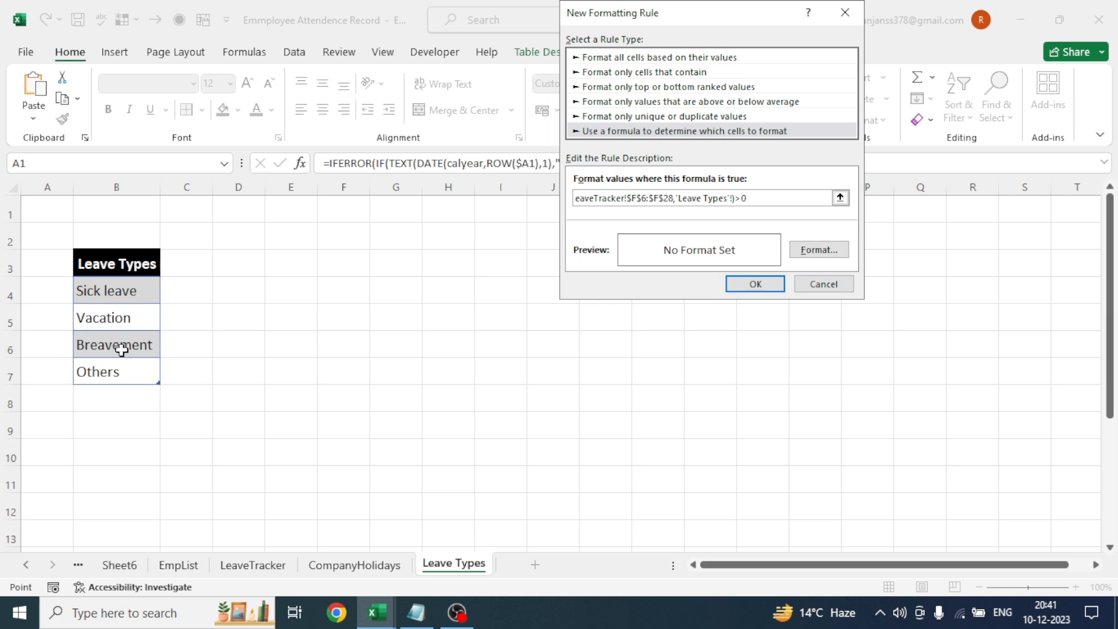
left_click(120, 348)
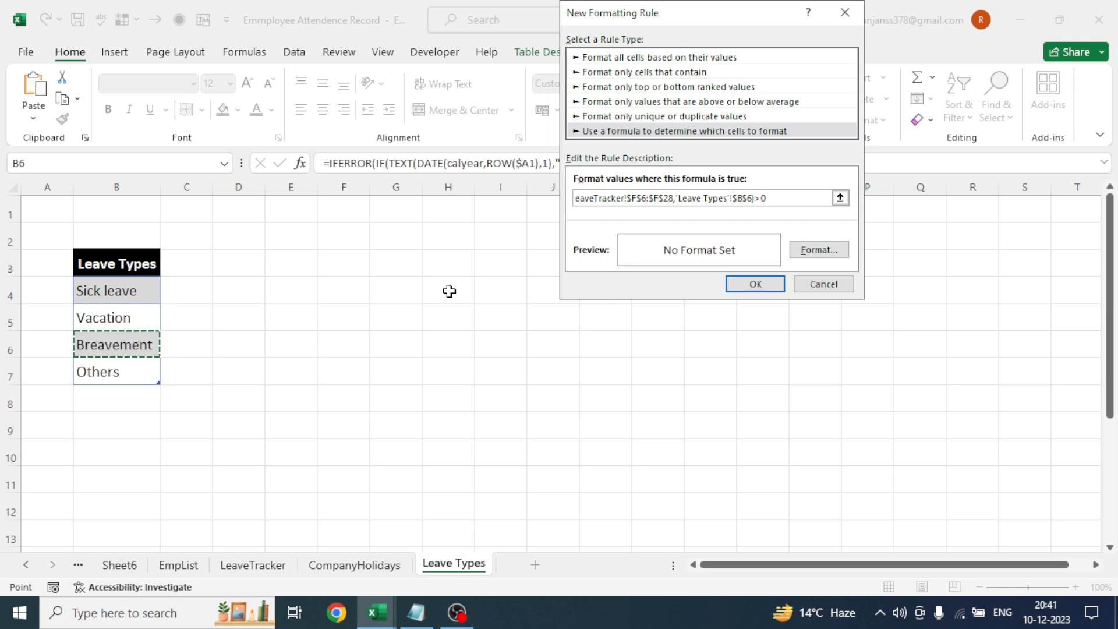
left_click(754, 283)
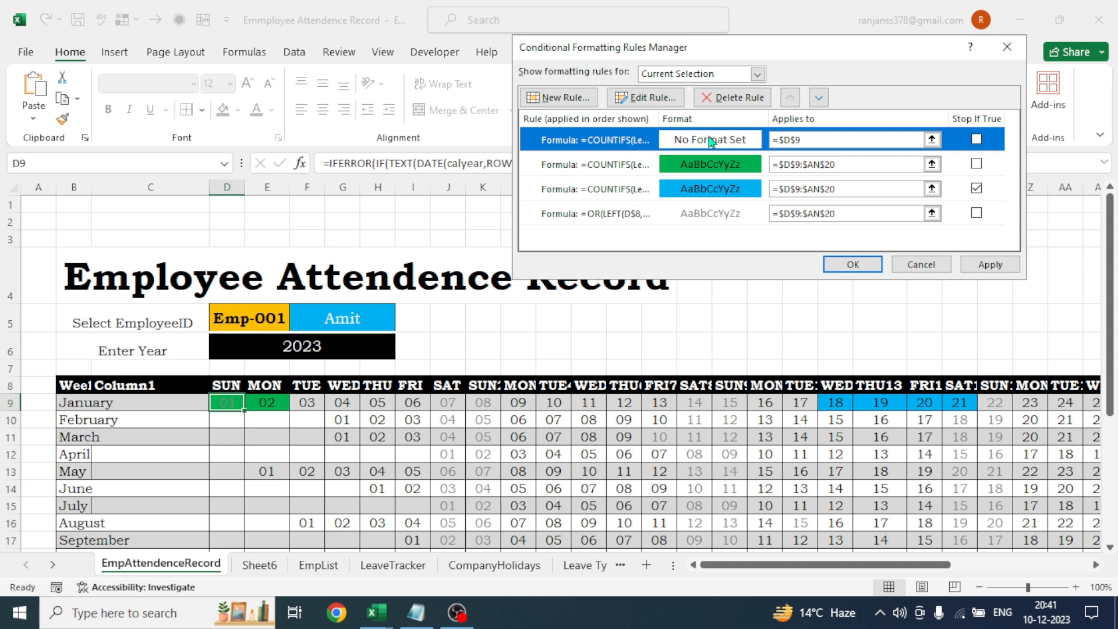
Edit the Breavement rule to use a gold fill, then apply and close the rules list
left_click(644, 99)
left_click(875, 268)
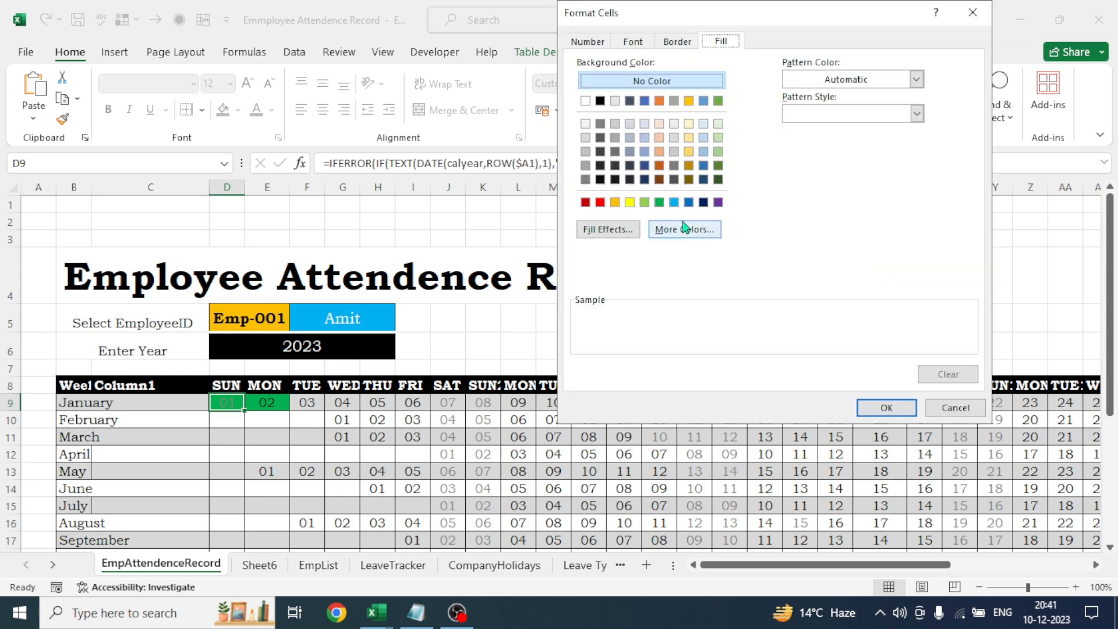
left_click(616, 203)
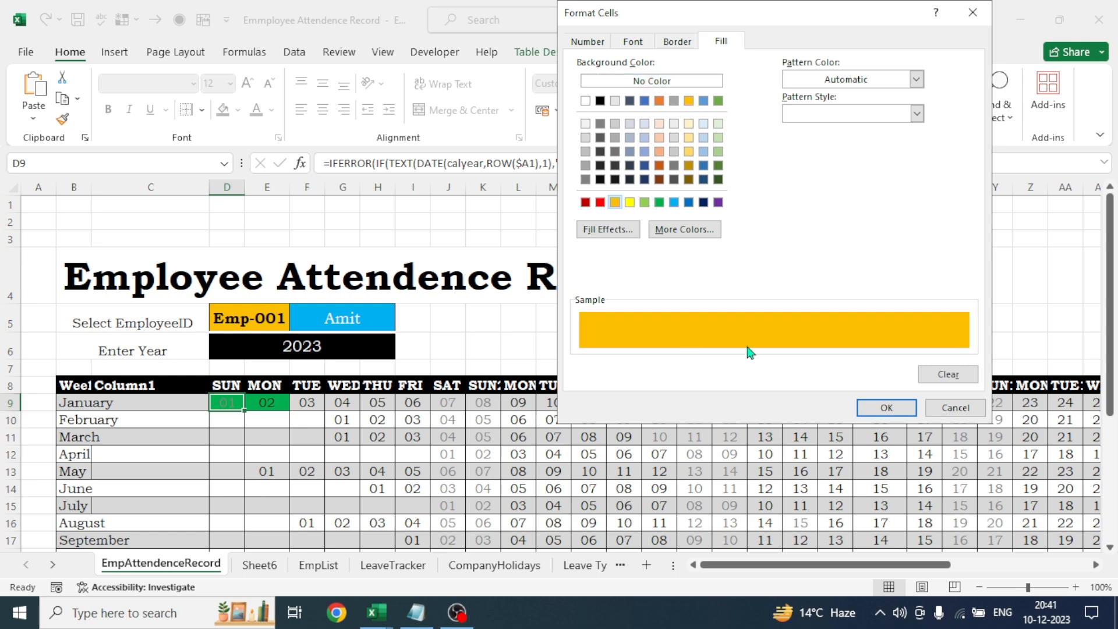
left_click(887, 408)
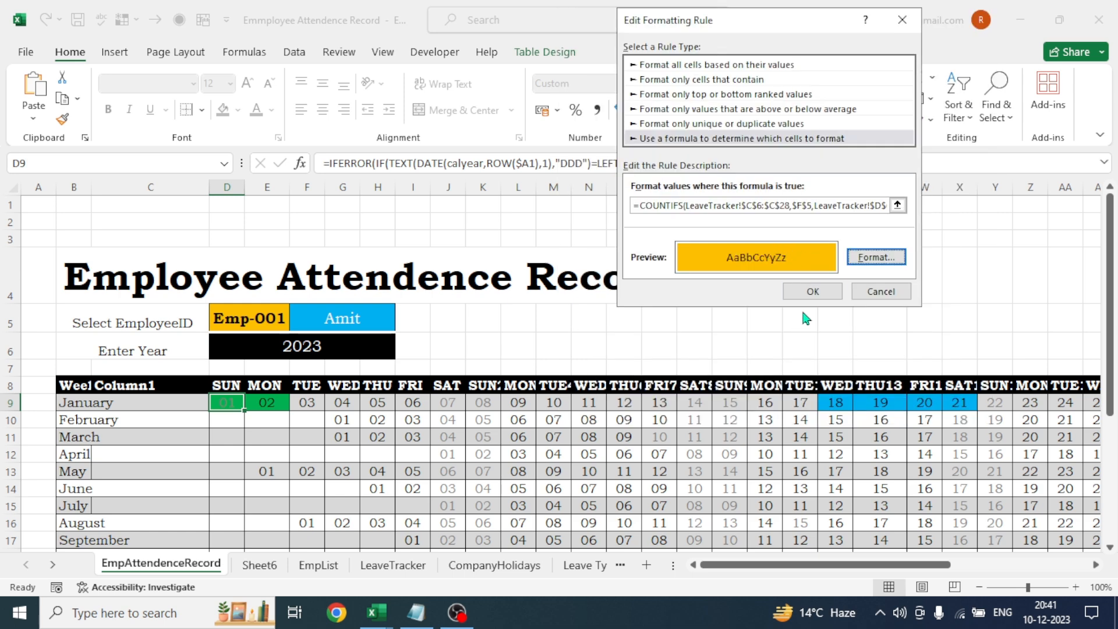
left_click(815, 288)
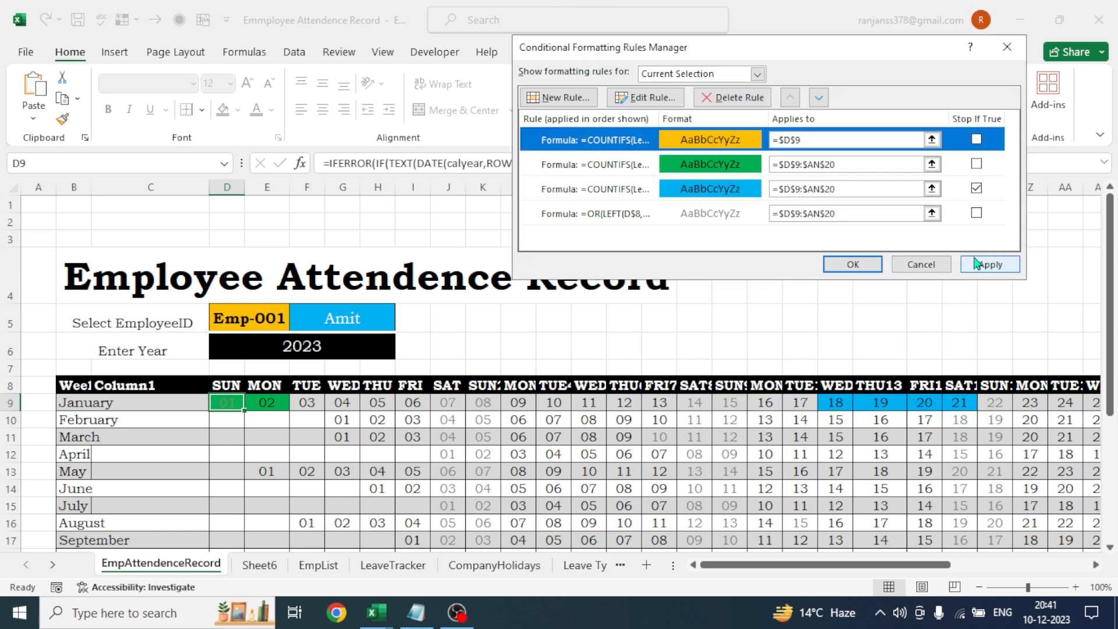
left_click(978, 266)
left_click(851, 266)
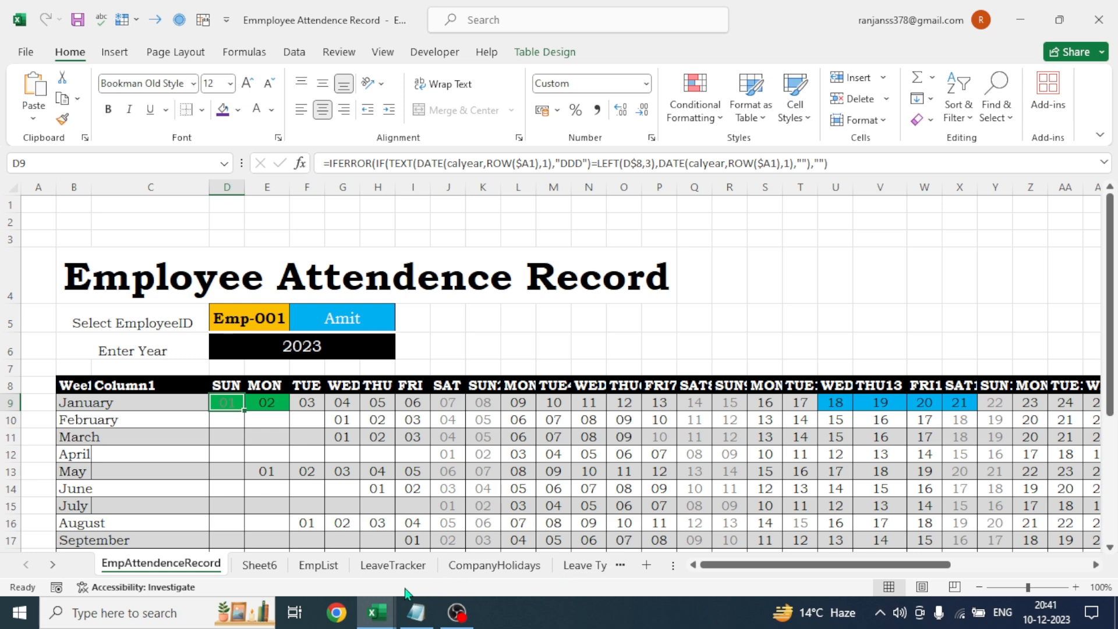
Change the first leave entry in LeaveTracker F6 to Breavement
left_click(393, 565)
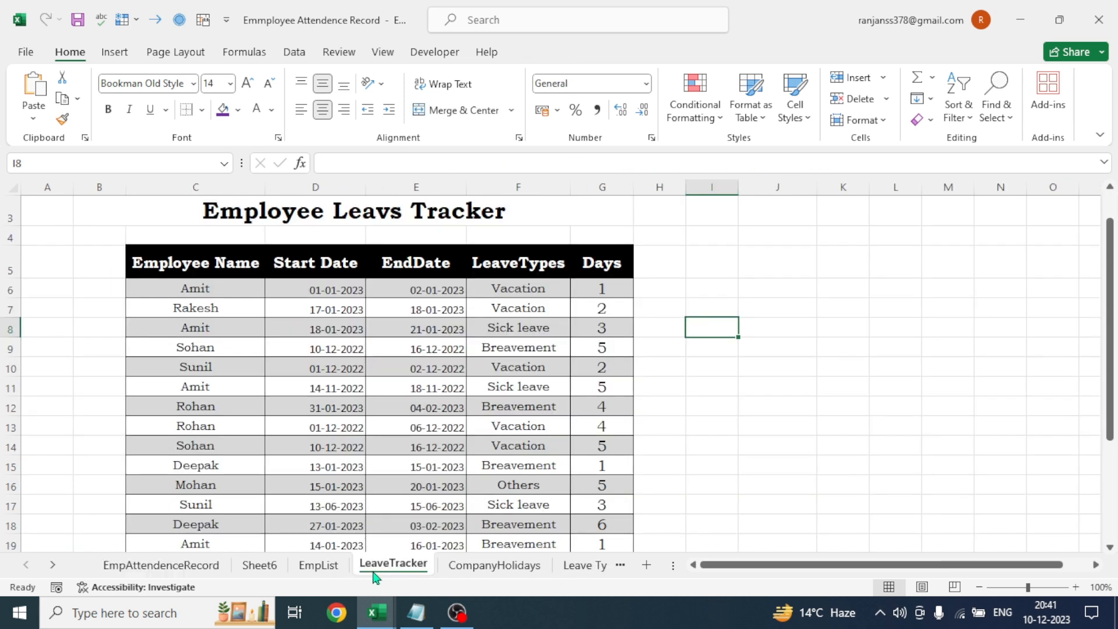
left_click(520, 289)
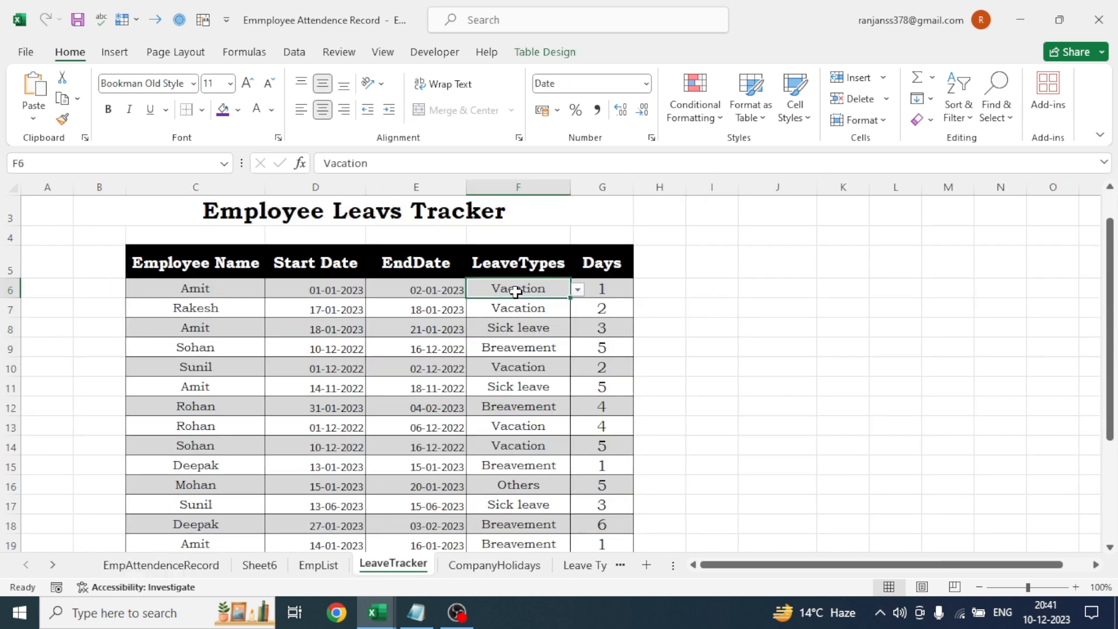
left_click(578, 290)
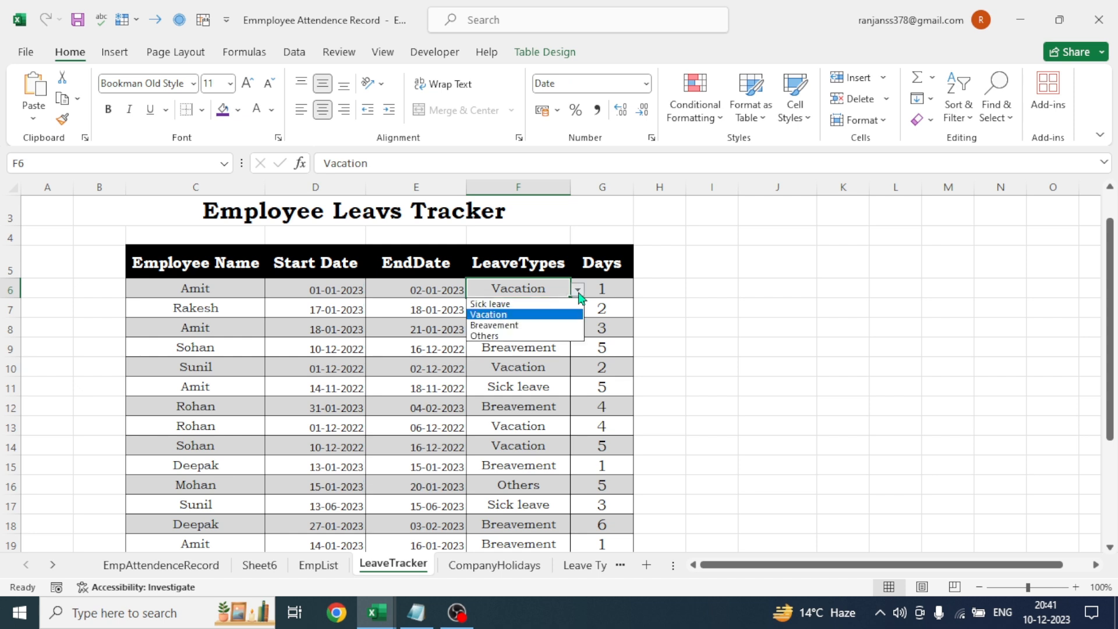
left_click(499, 322)
left_click(740, 345)
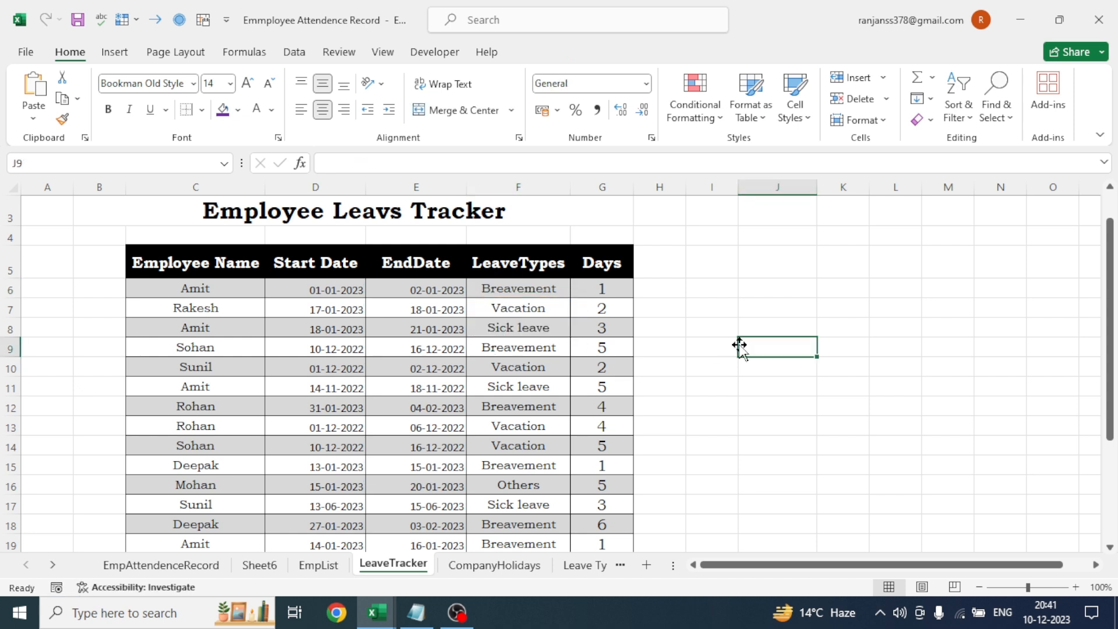
Back on the calendar, open the conditional formatting rules and collapse the gold rule's Applies to box
left_click(195, 565)
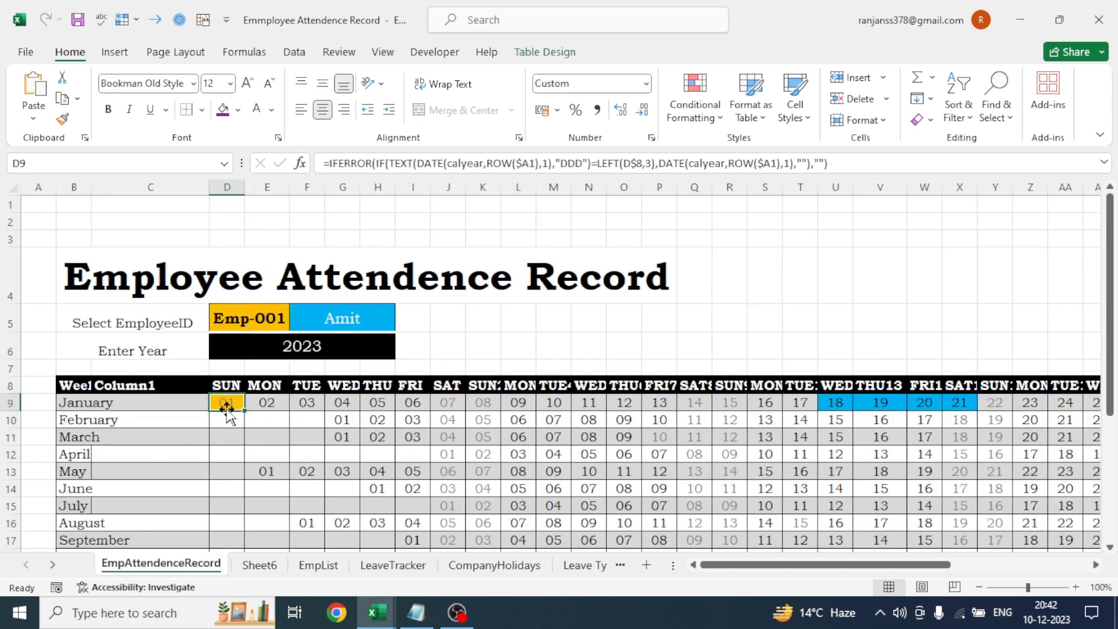
key("alt+o+d")
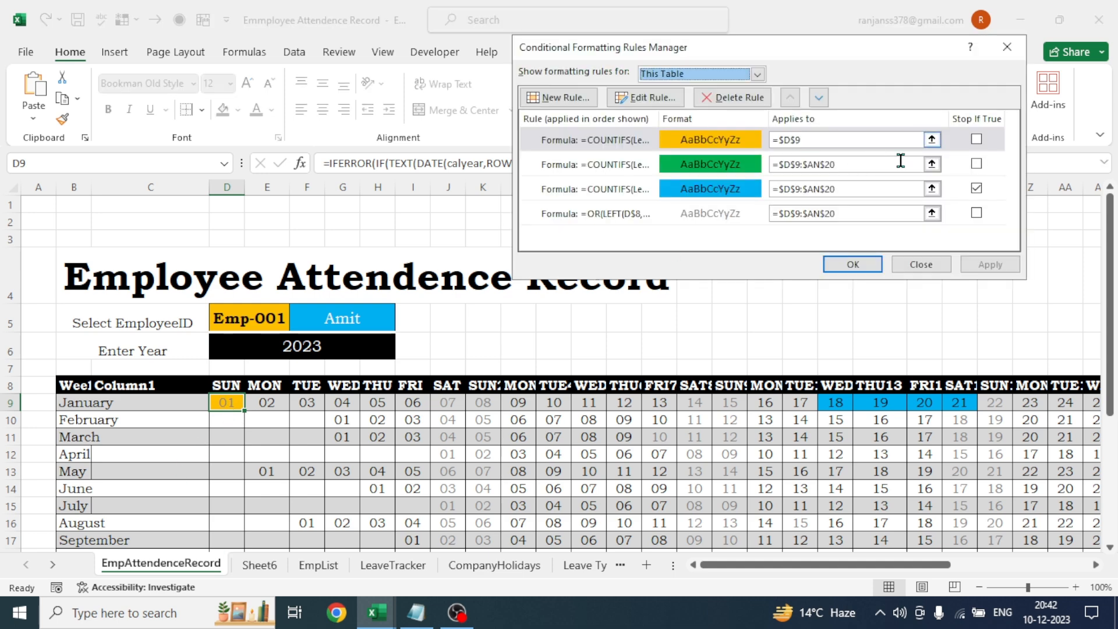
left_click(932, 140)
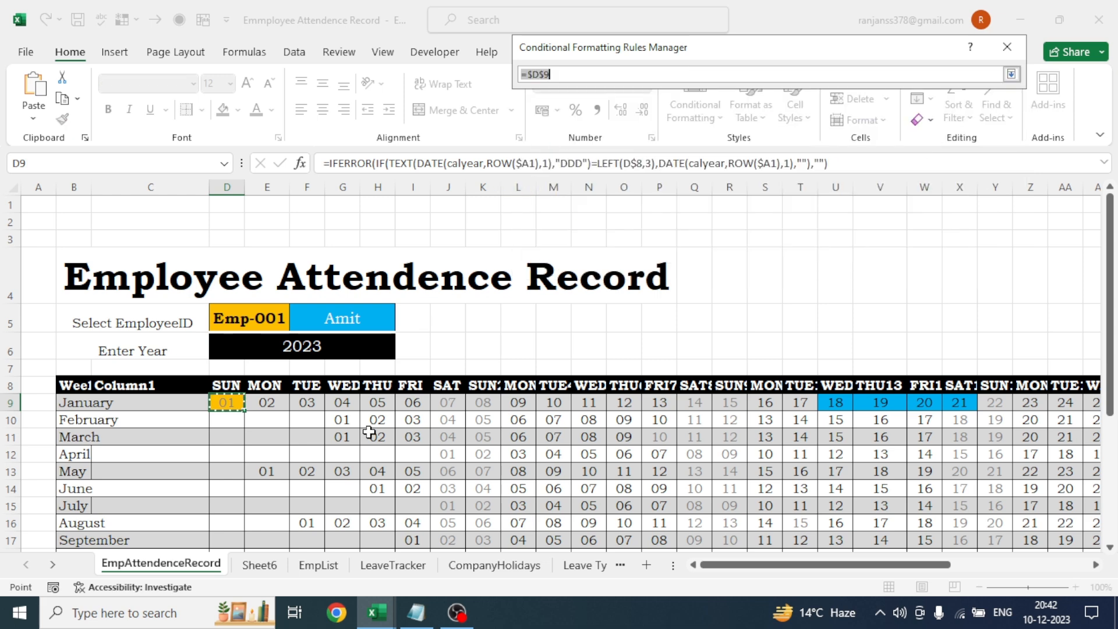
Set the gold rule's Applies to range to $D$9:$AN$20, apply it and close the rules list
left_click_drag(224, 401, 1007, 486)
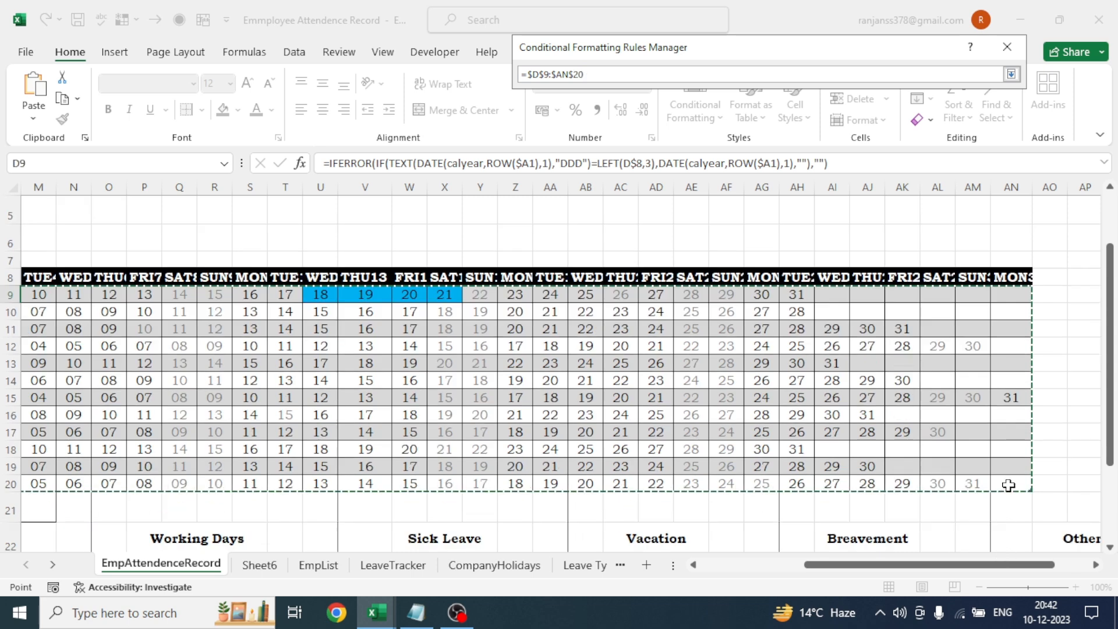
left_click(1012, 74)
left_click(985, 263)
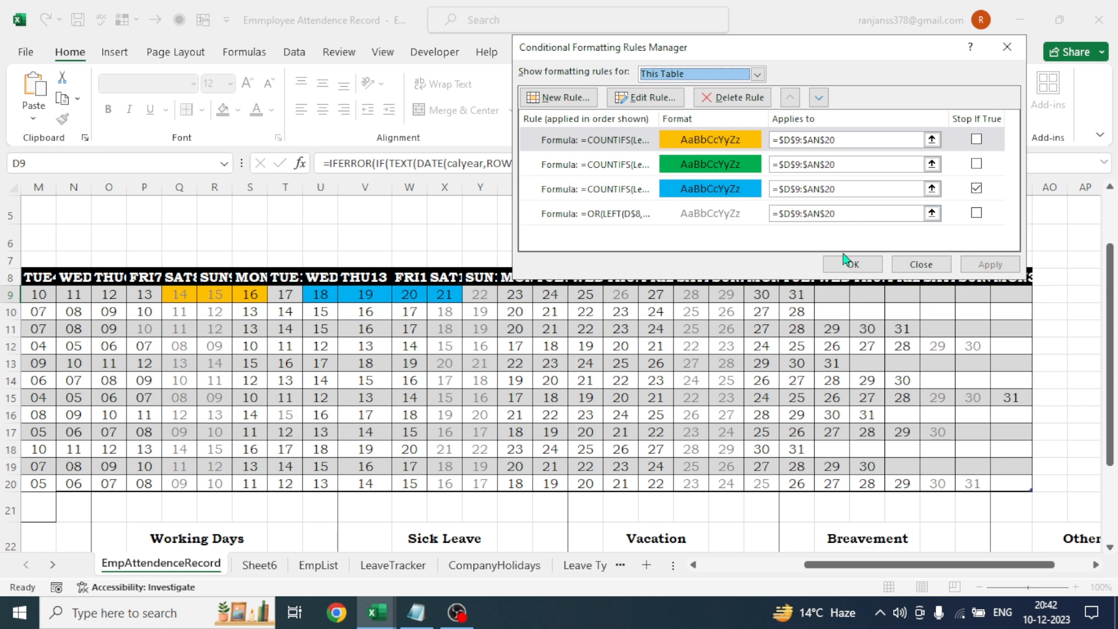
left_click(854, 266)
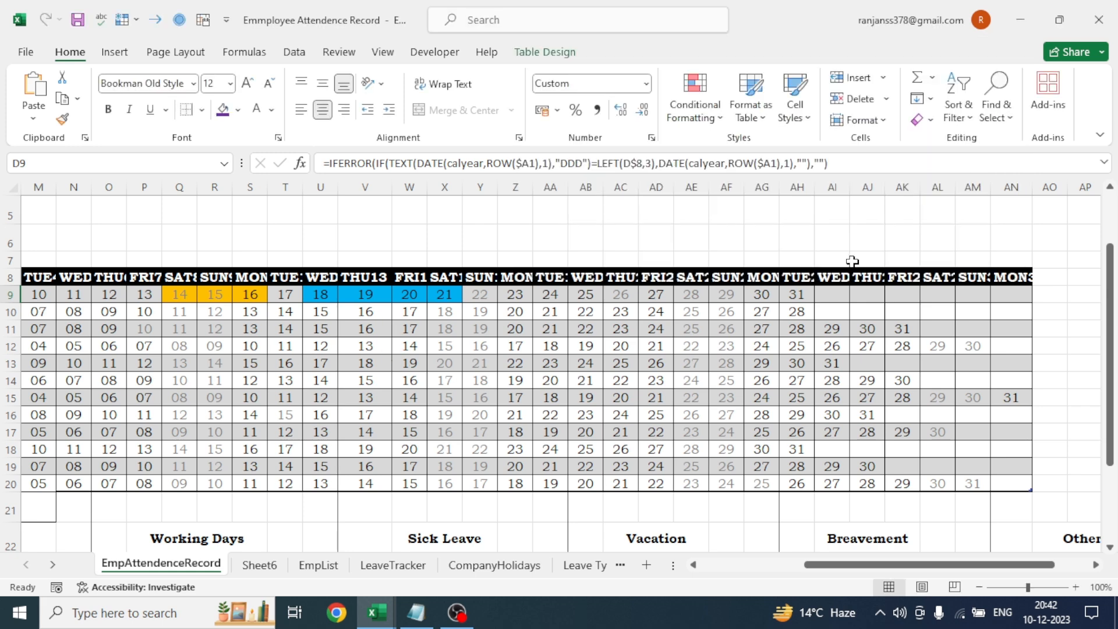
Scroll back to the start of the calendar and select D9
left_click_drag(935, 565, 828, 576)
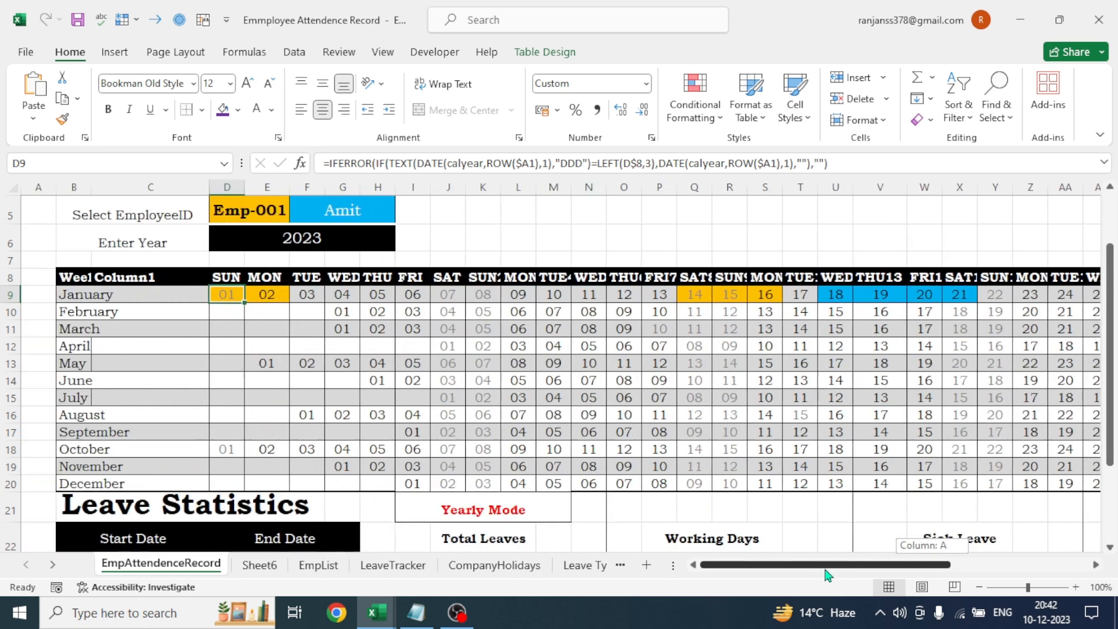
left_click_drag(855, 571, 833, 571)
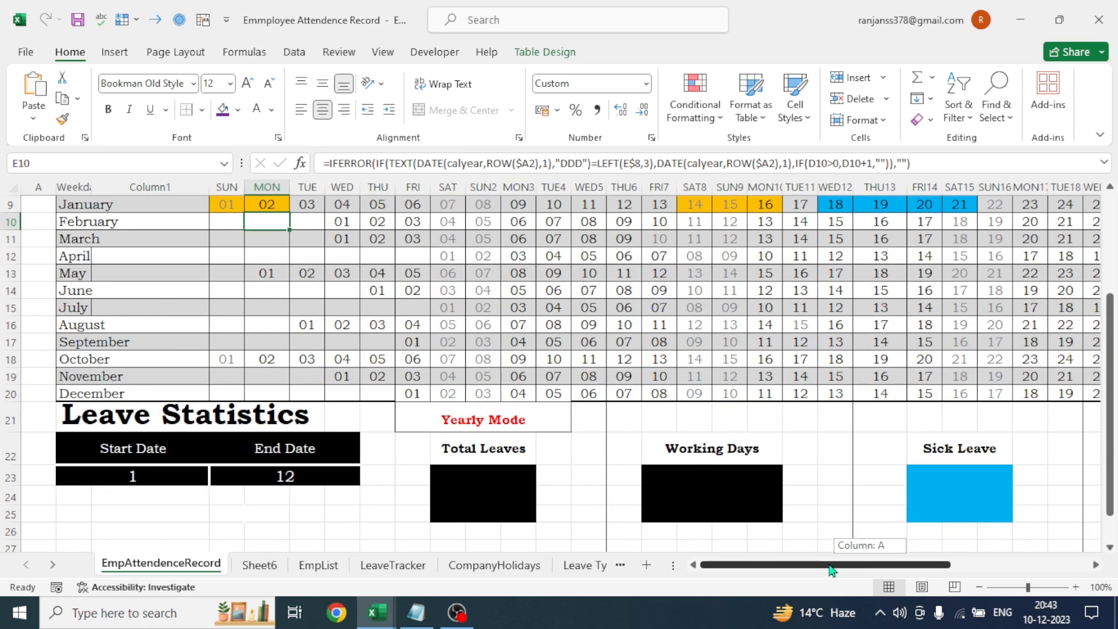
left_click_drag(1110, 349, 1110, 260)
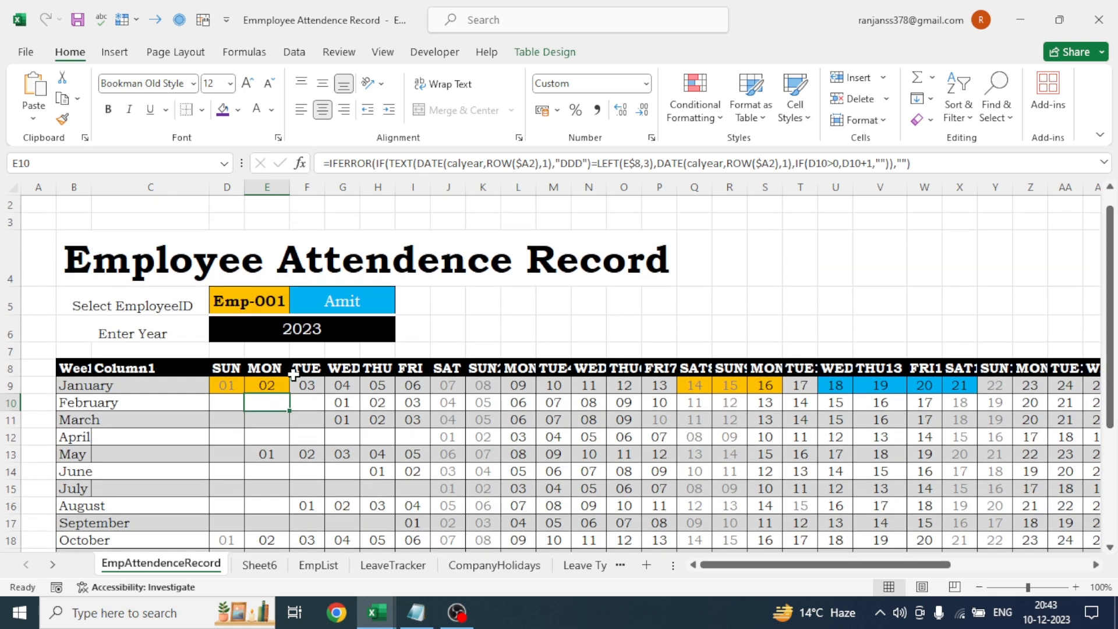
left_click(225, 387)
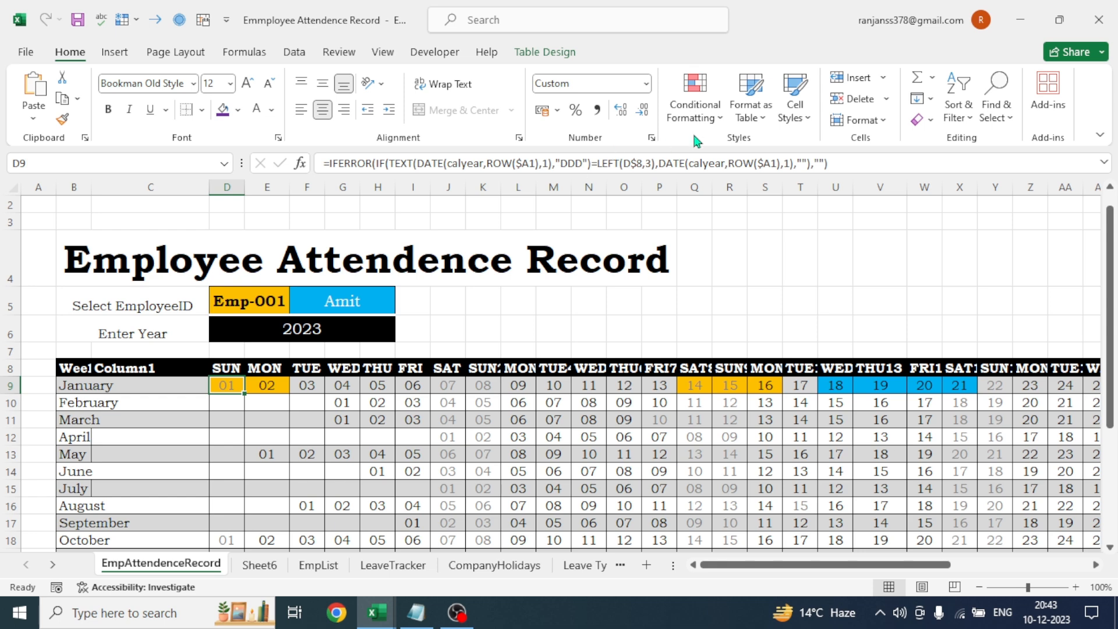
Create a new formula rule from the pasted COUNTIFS formula, pointing it at 'Leave Types'!$B$7 (Others)
left_click(721, 119)
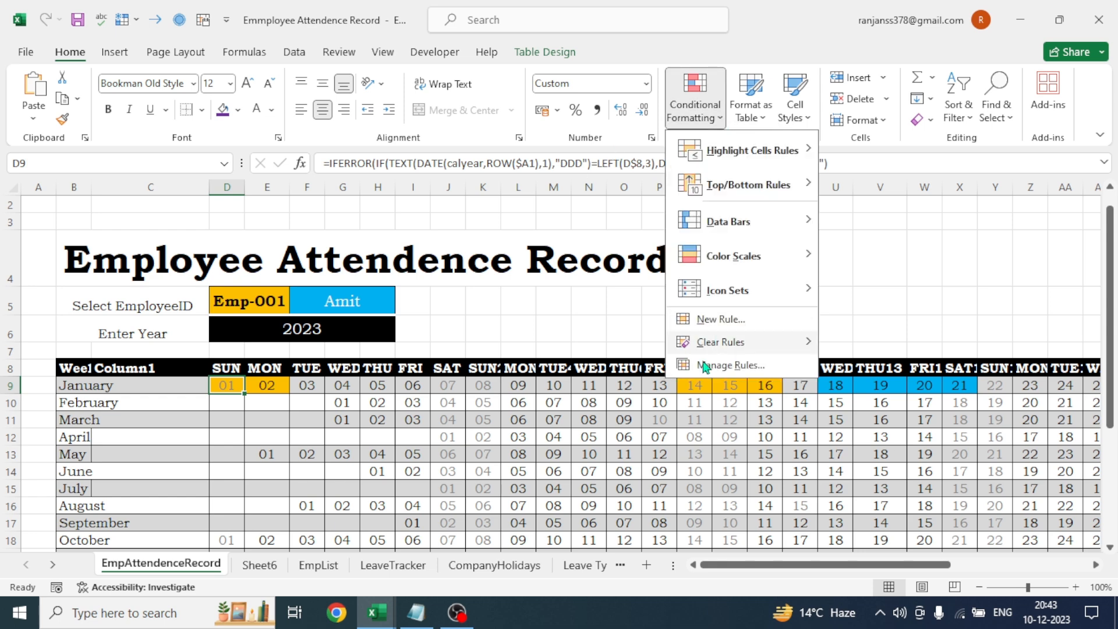
left_click(725, 365)
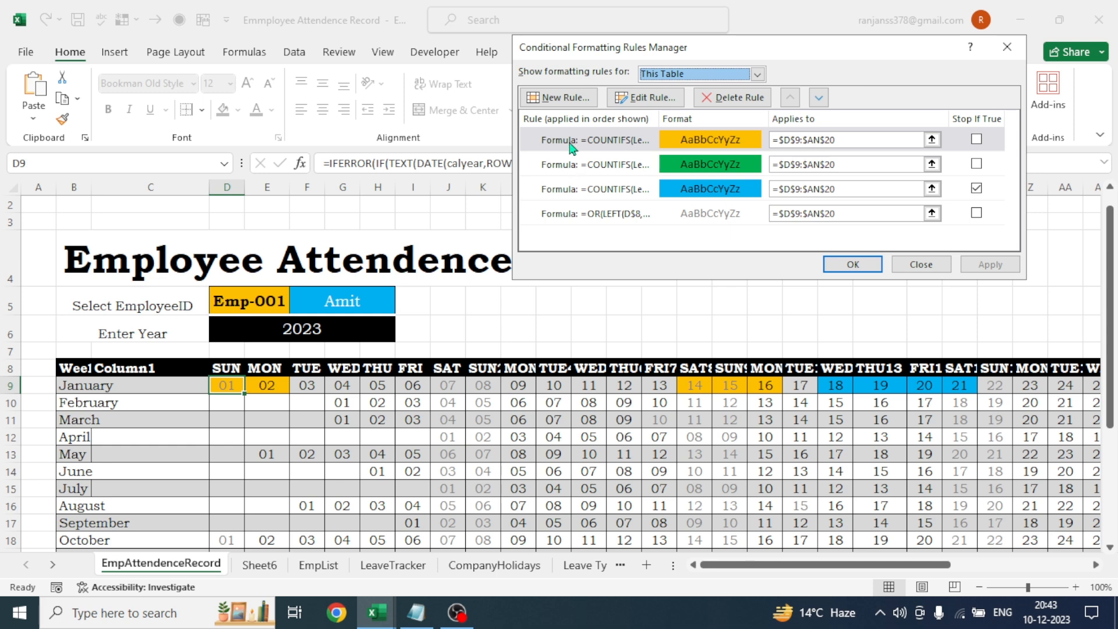
left_click(558, 98)
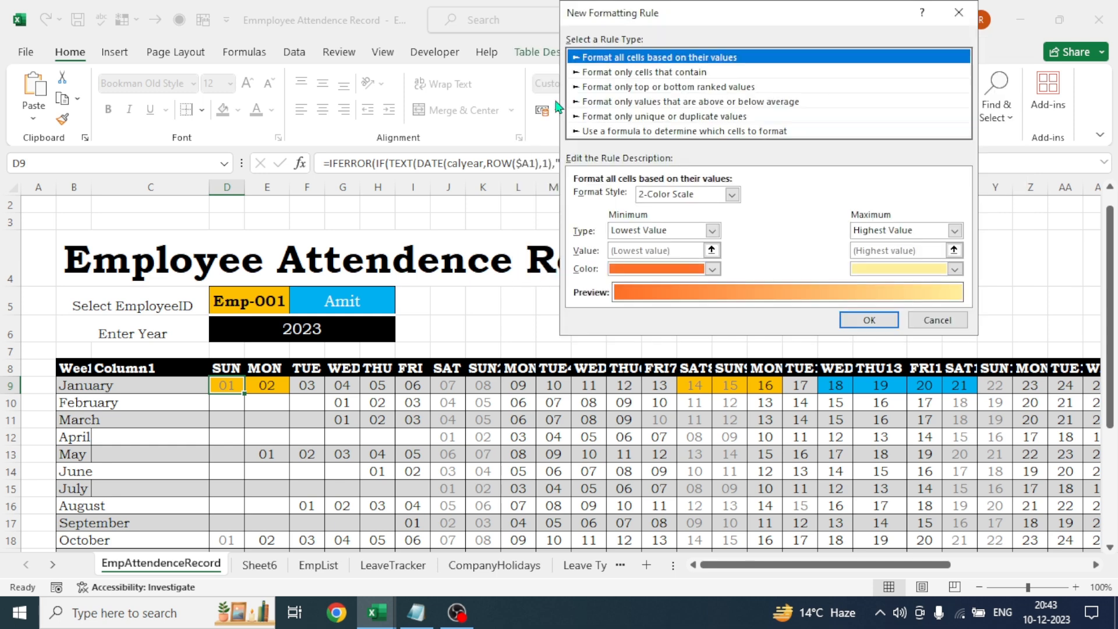
left_click(628, 133)
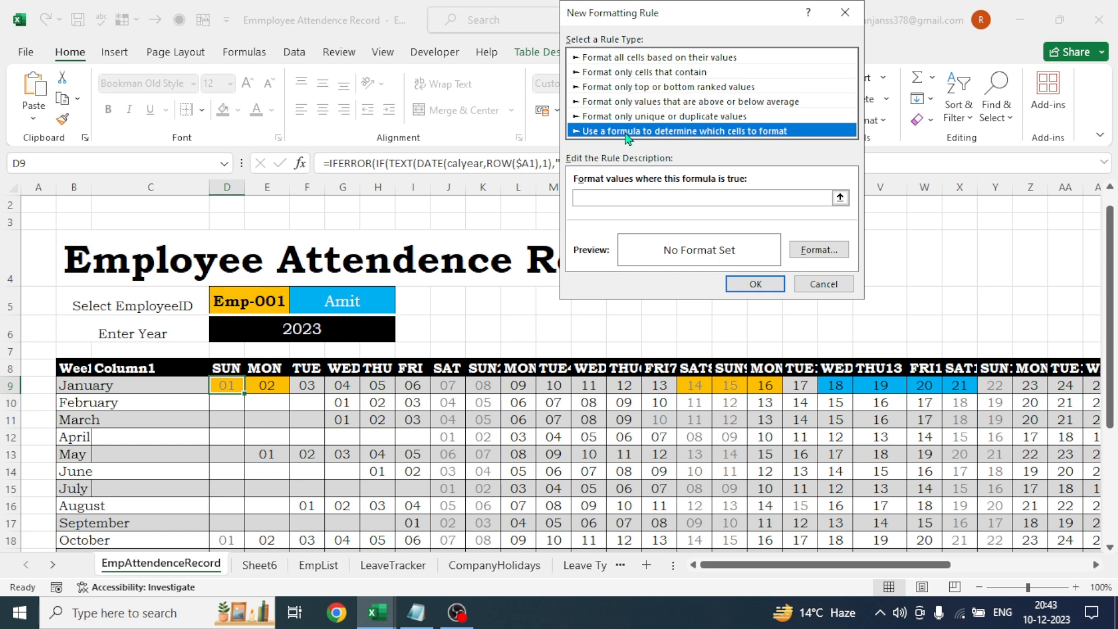
left_click(583, 197)
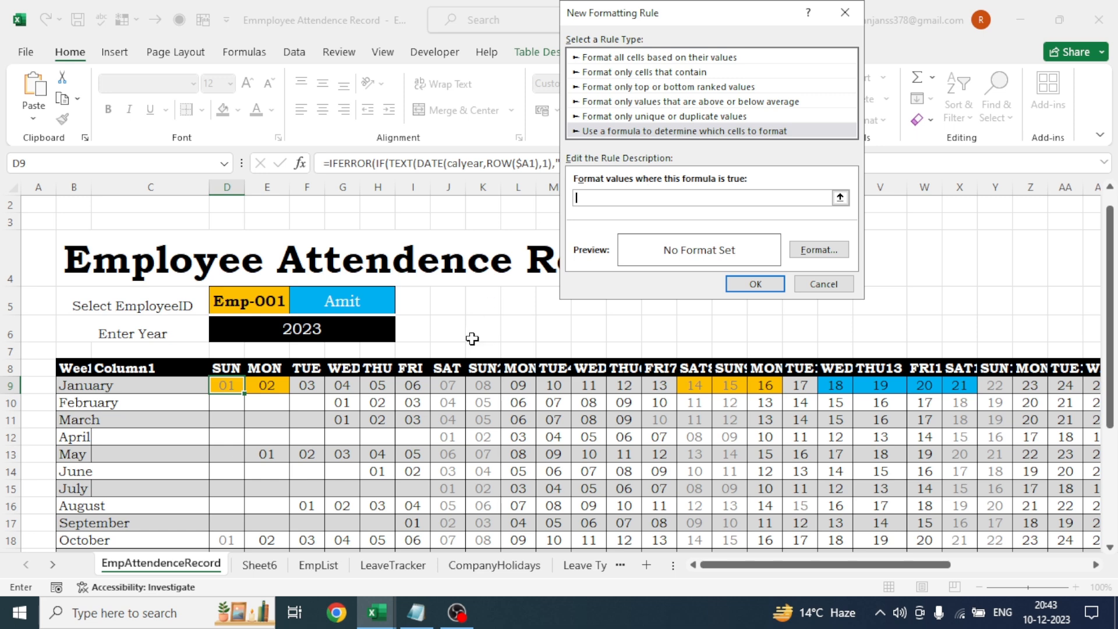
key("ctrl+v")
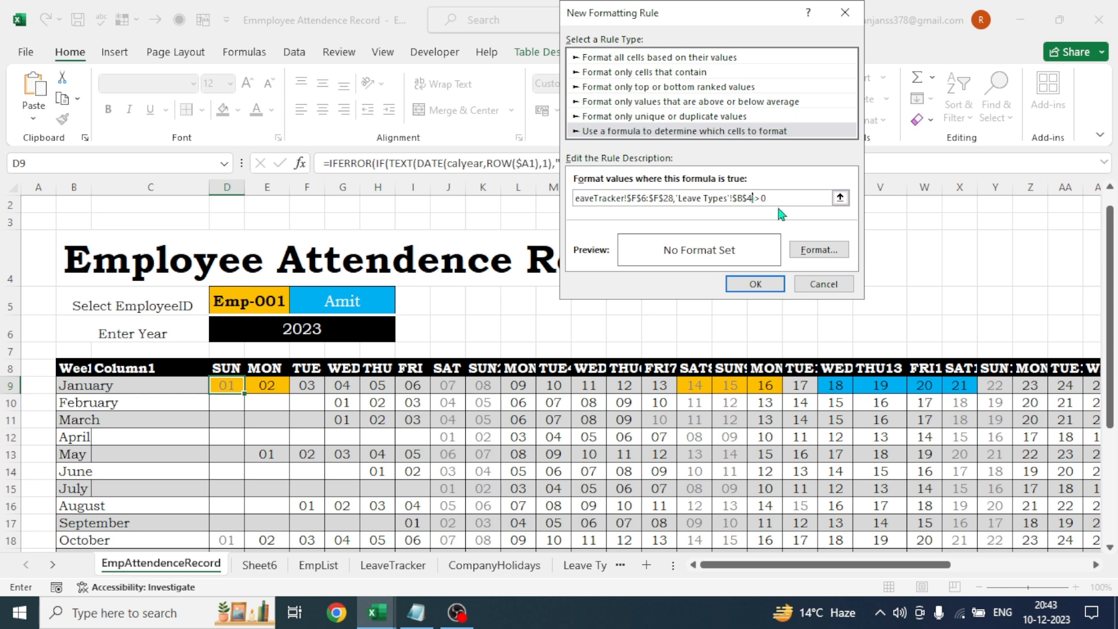
key("BackSpace")
key("BackSpace")
key("BackSpace")
key("BackSpace")
key("BackSpace")
key("BackSpace")
key("BackSpace")
key("BackSpace")
key("BackSpace")
key("BackSpace")
left_click(584, 565)
left_click(97, 373)
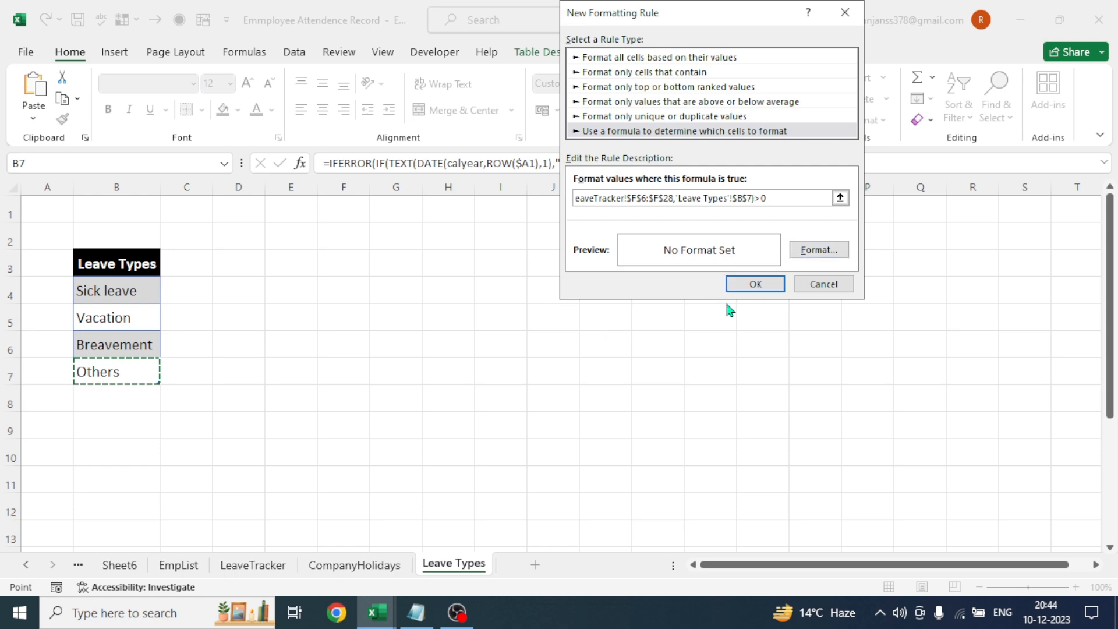
Give the new rule a purple fill and save it to the rules list
left_click(818, 250)
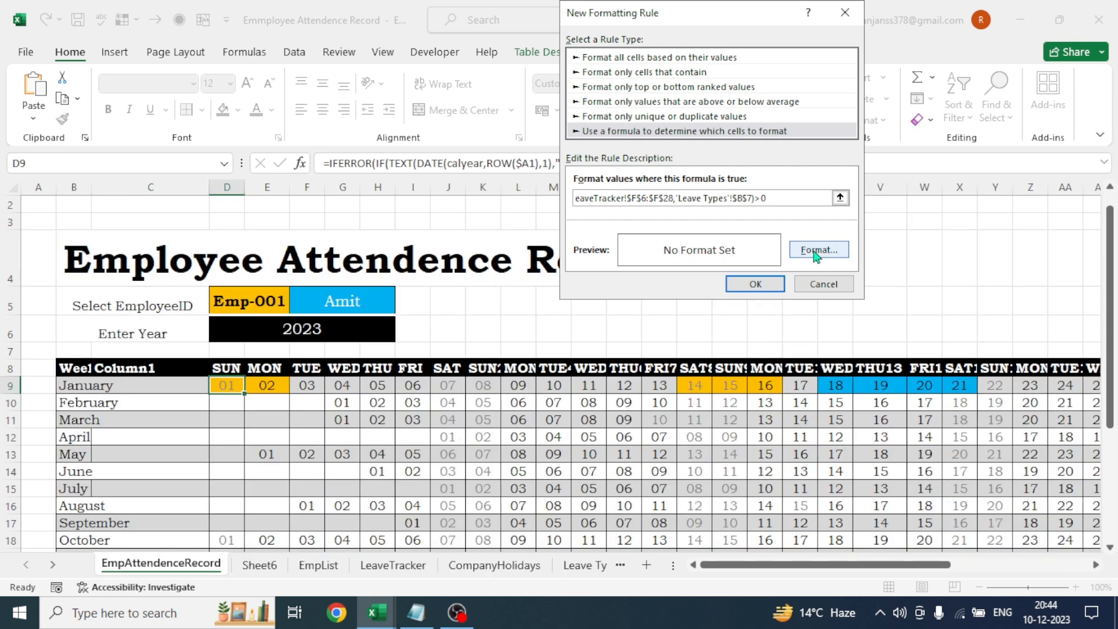
left_click(718, 202)
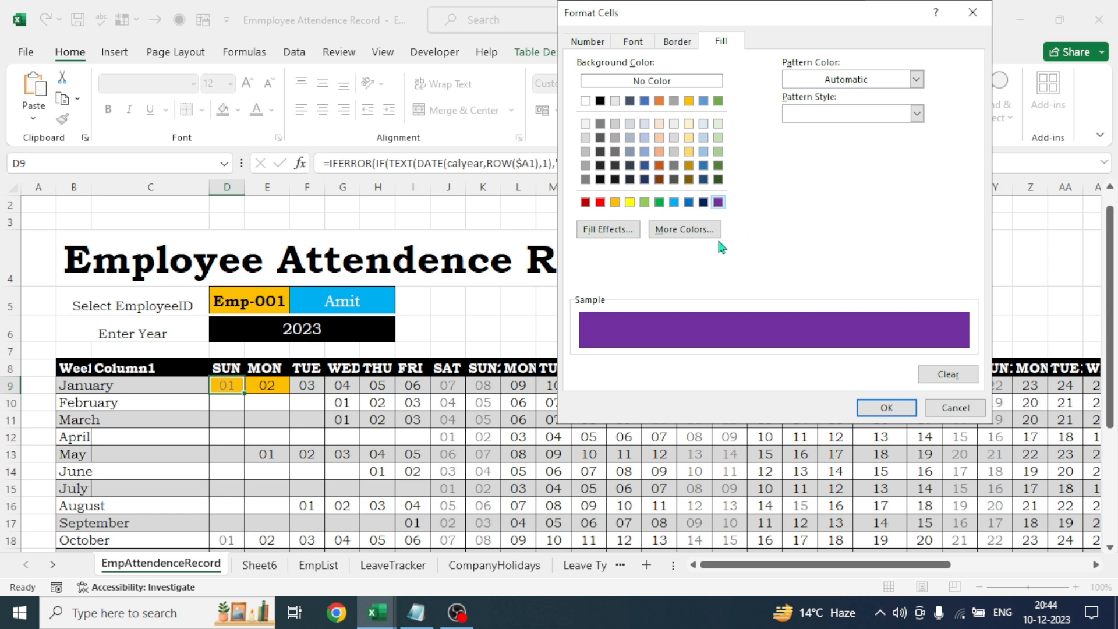
left_click(885, 408)
left_click(754, 281)
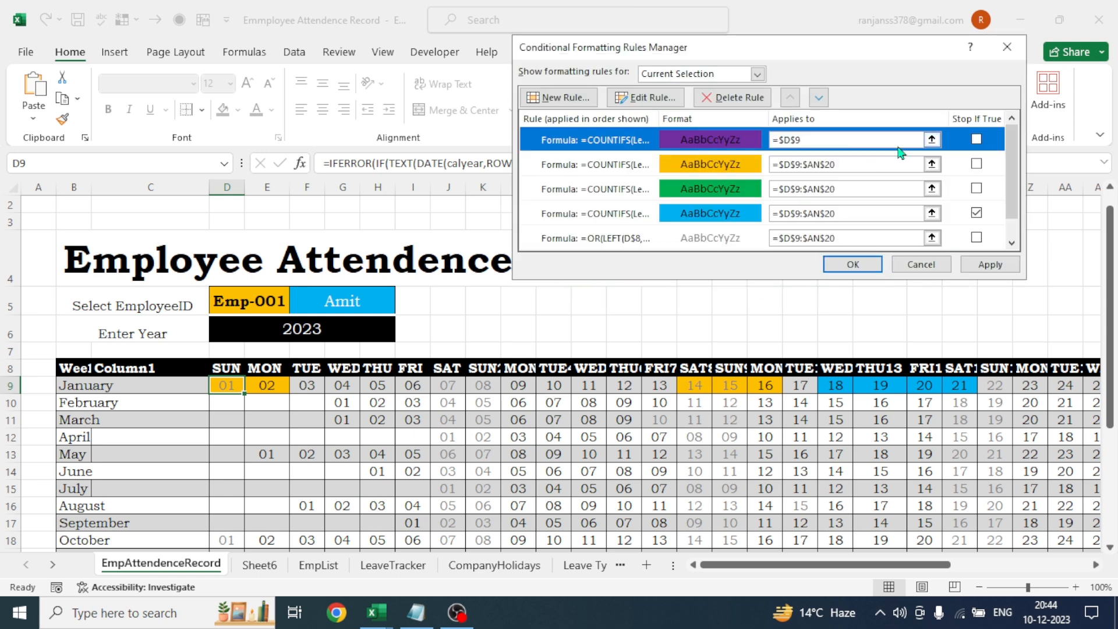
left_click(932, 140)
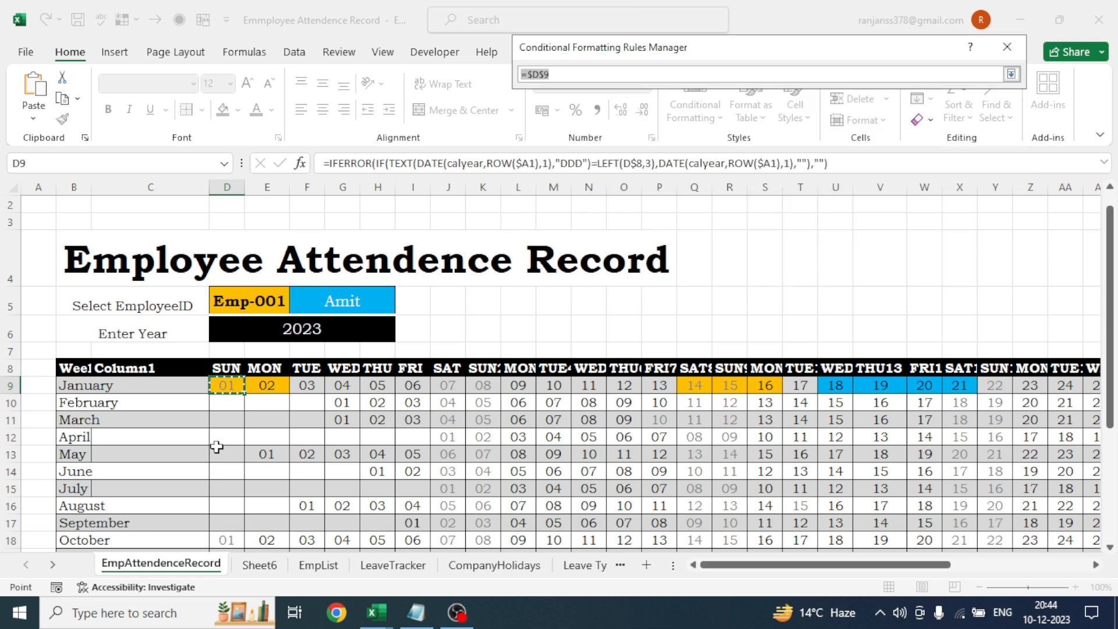
Extend the purple Others rule to $D$9:$AN$20, apply it and close the rules list
left_click_drag(225, 387, 1019, 489)
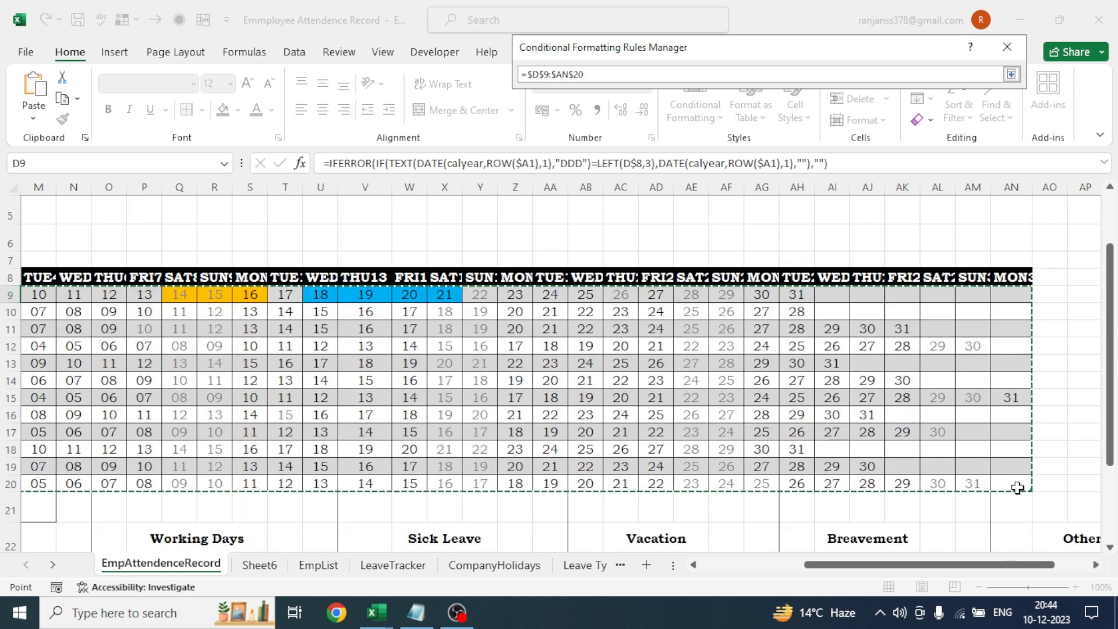
left_click(1012, 74)
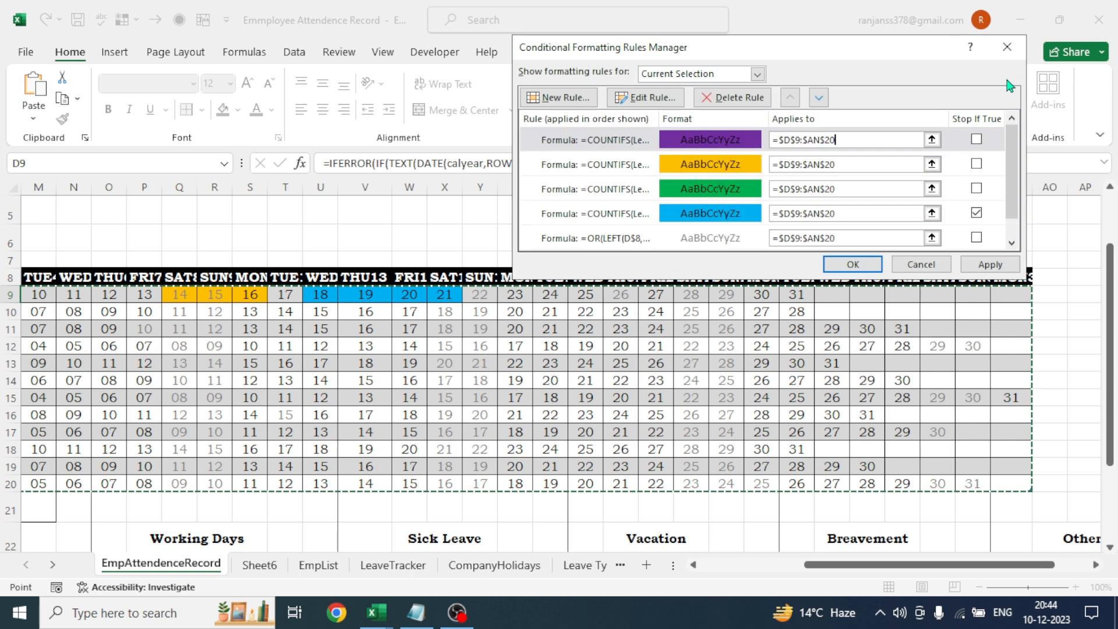
left_click(989, 265)
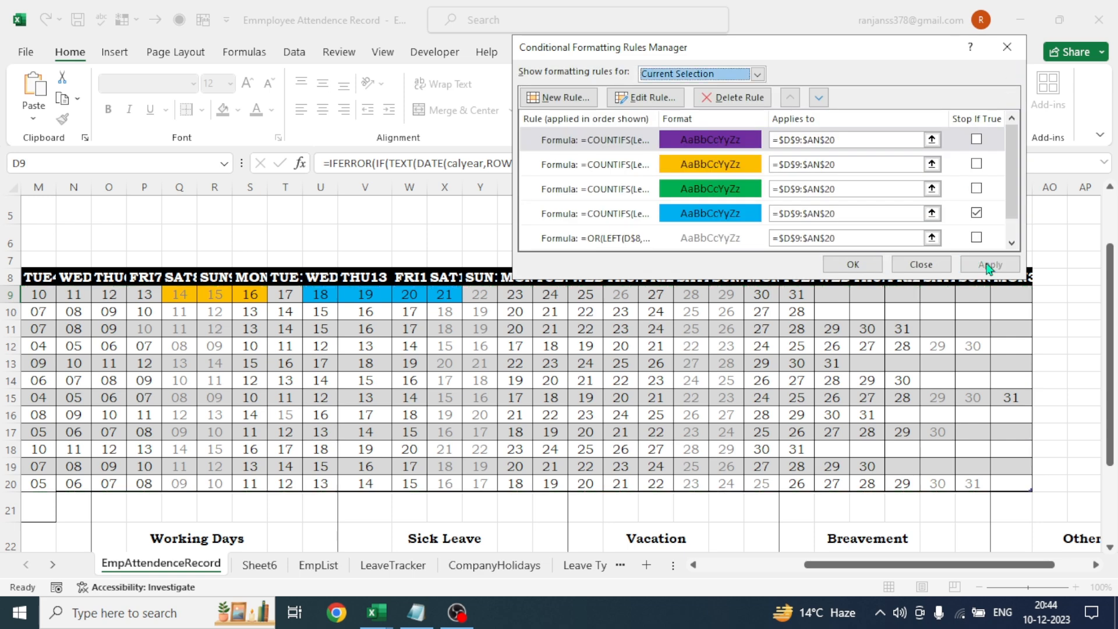
left_click(854, 266)
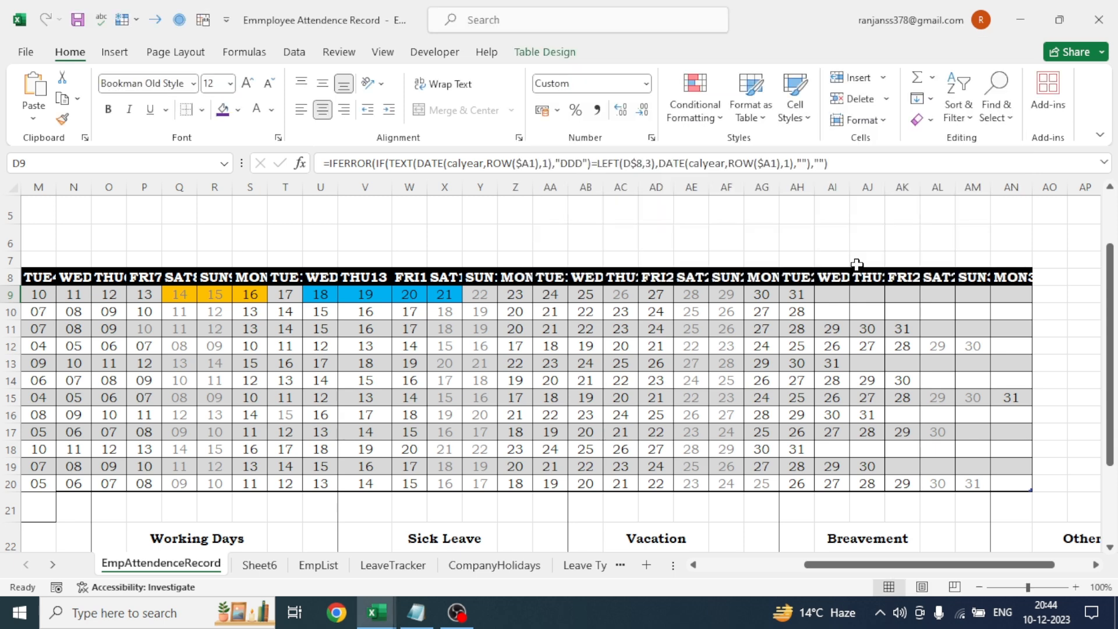
scroll(817, 416, "left", 4)
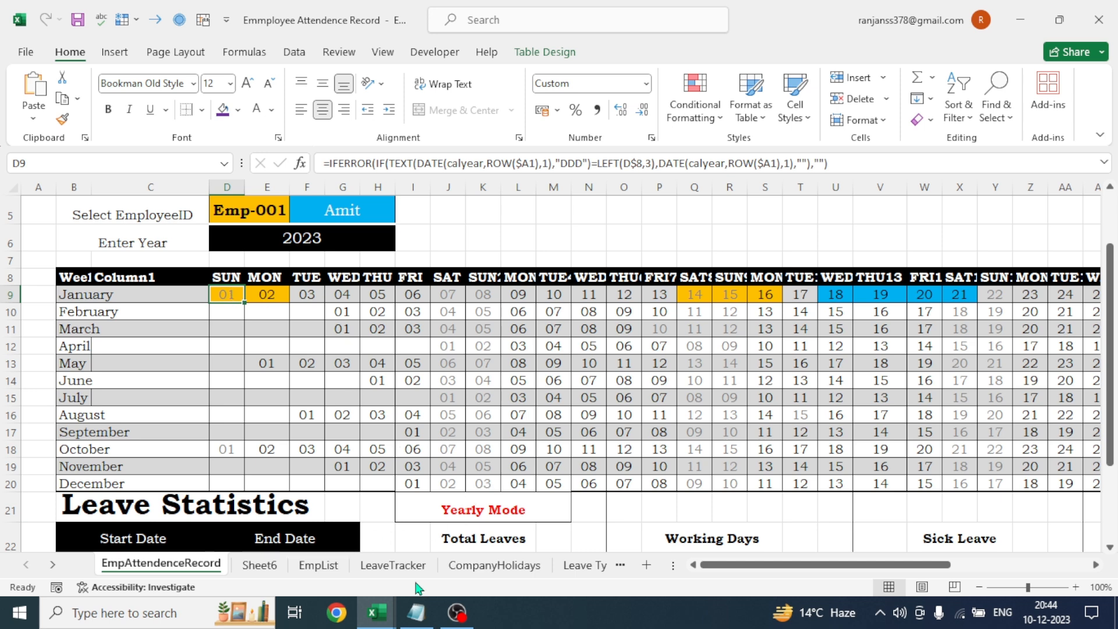
Change the first leave entry in LeaveTracker F6 to Others
left_click(393, 565)
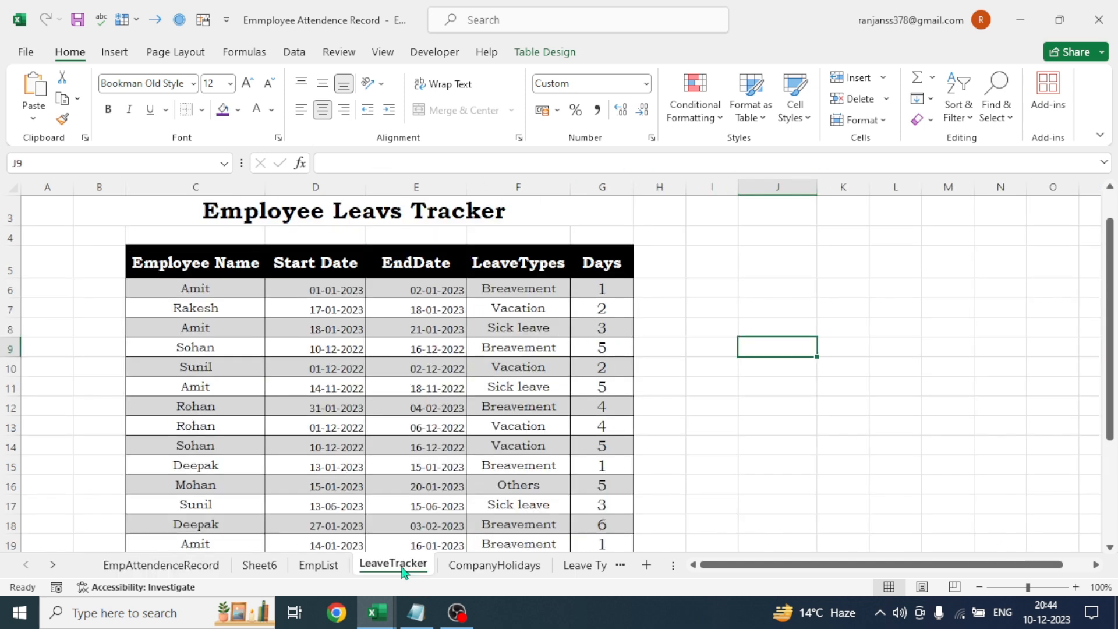
left_click(530, 287)
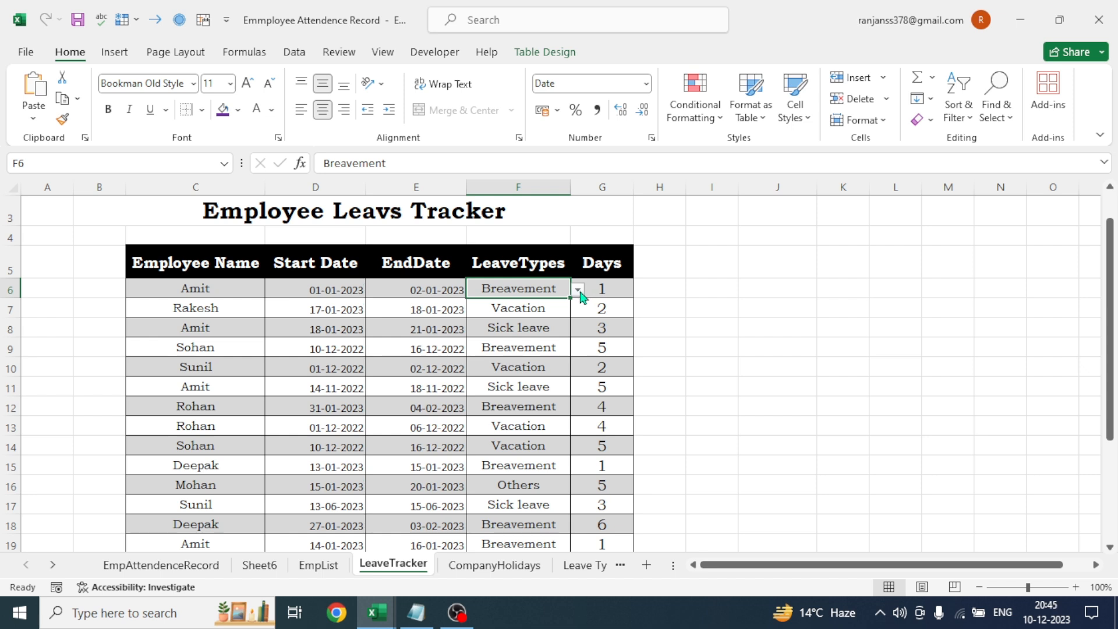
left_click(579, 291)
left_click(487, 336)
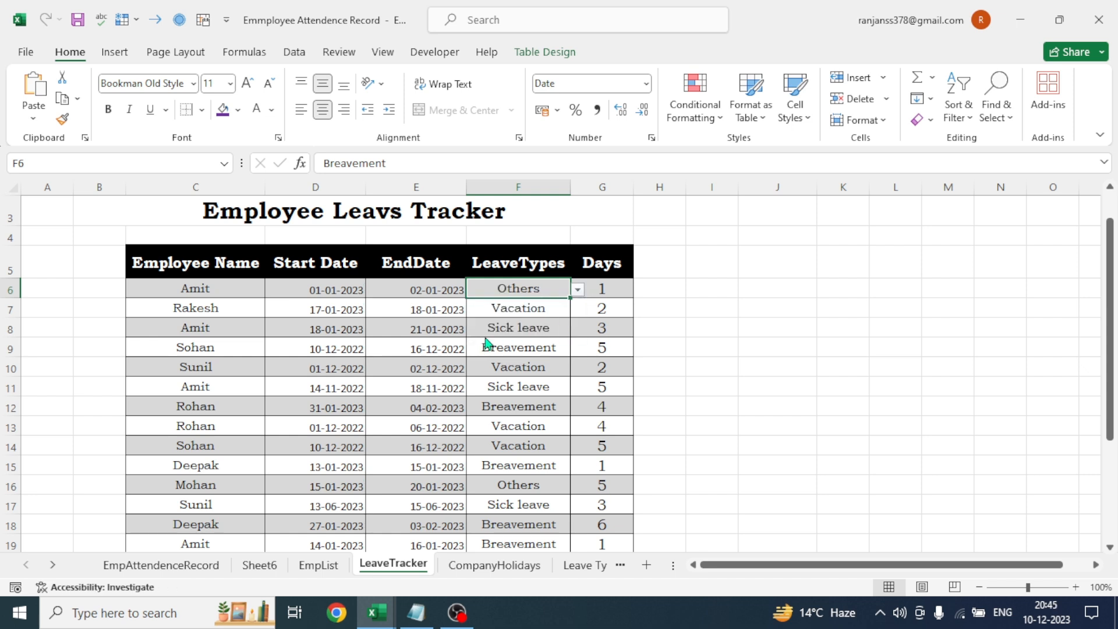
left_click(719, 326)
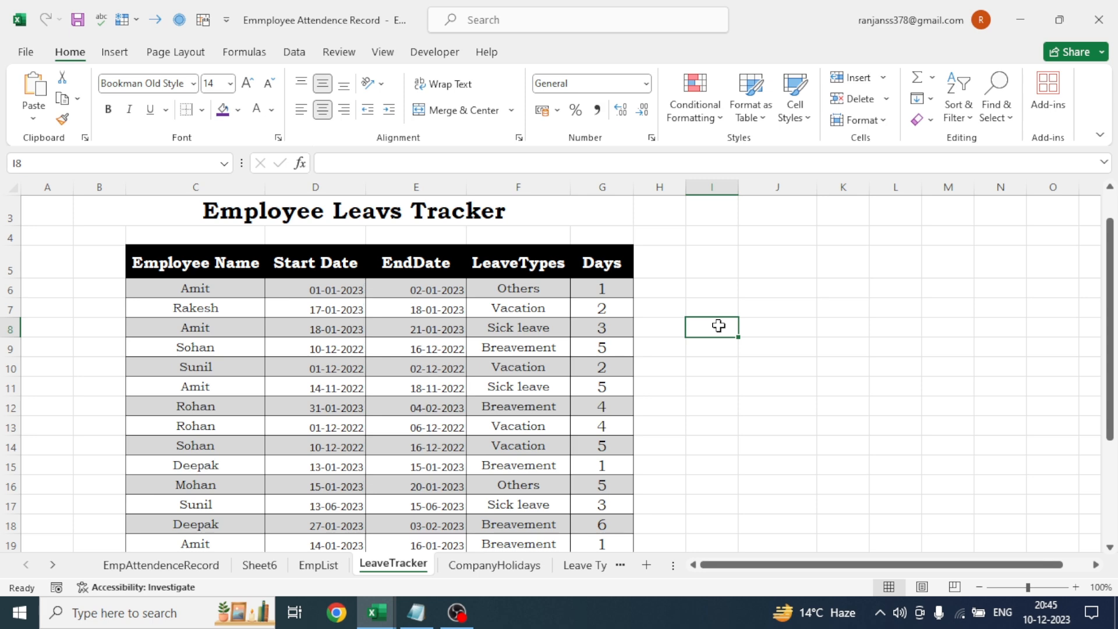
left_click(161, 565)
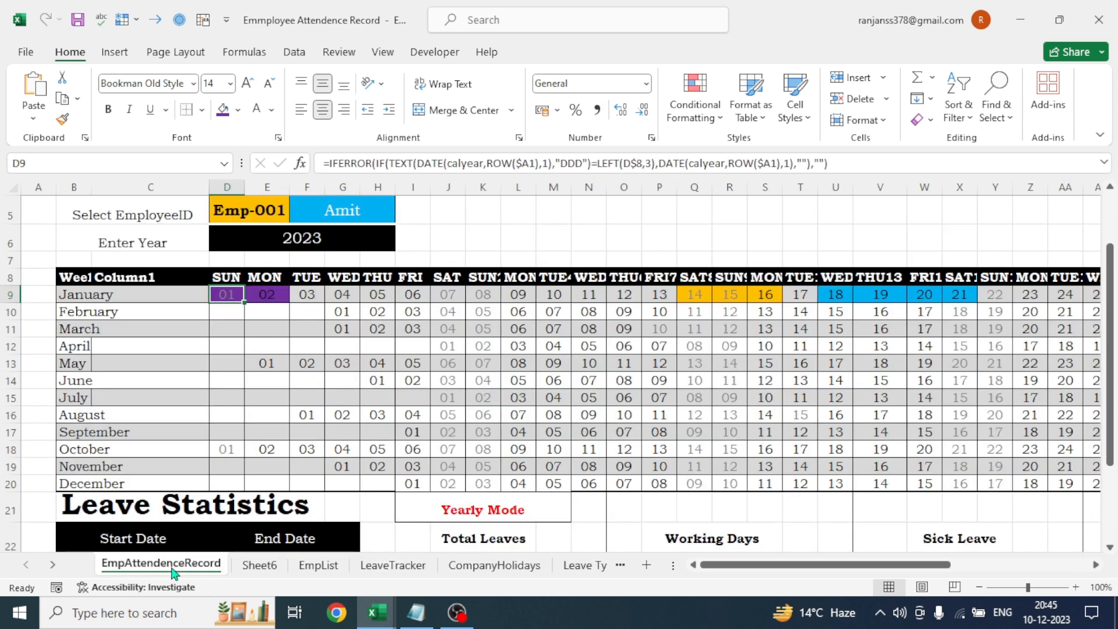
Pick a different employee ID from the D5 dropdown on the attendance calendar
left_click(473, 247)
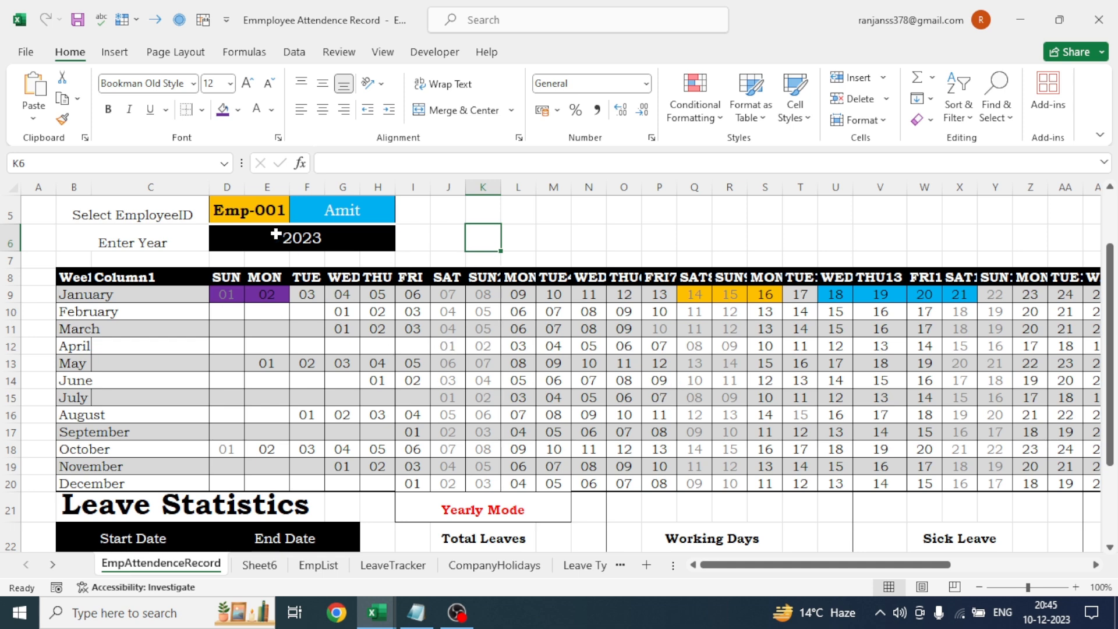
left_click(249, 210)
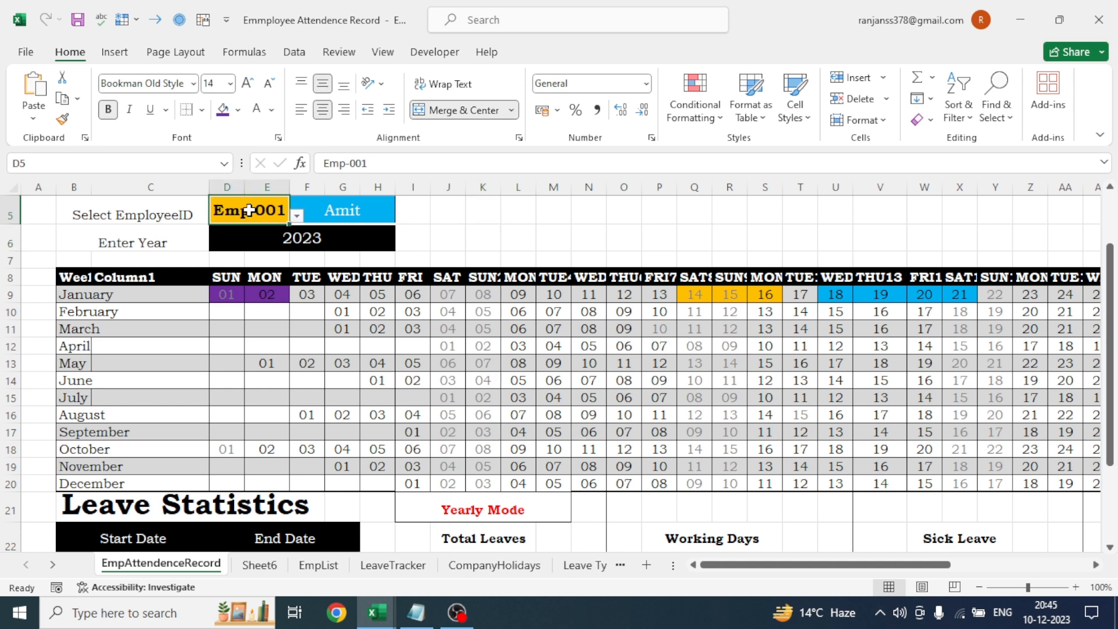
left_click(297, 215)
left_click(244, 249)
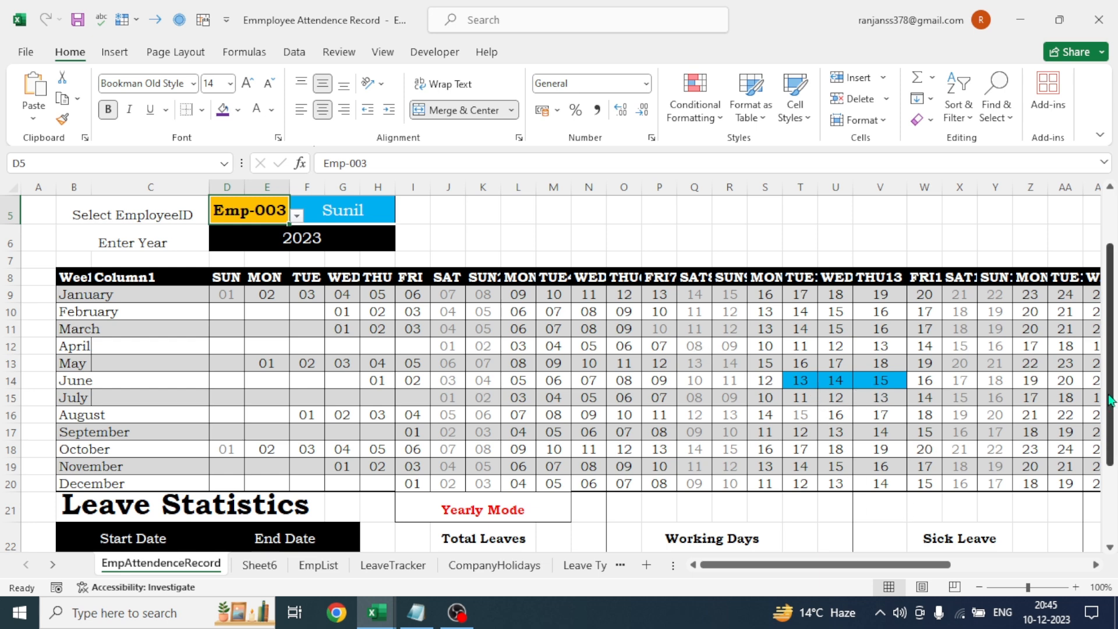
scroll(1107, 402, "down", 2)
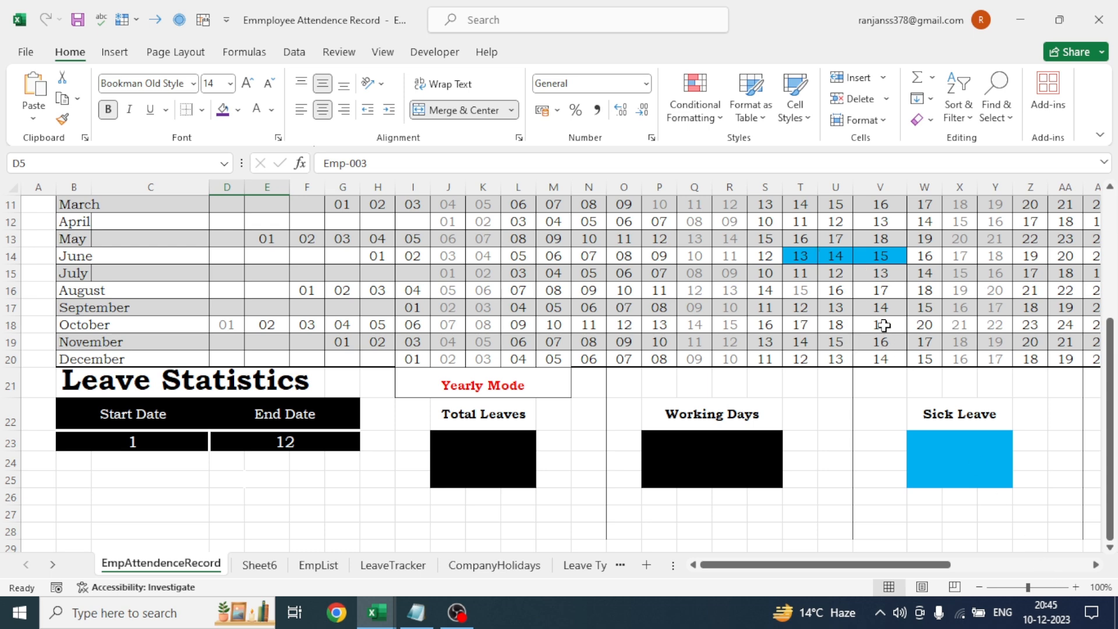
scroll(1109, 446, "up", 3)
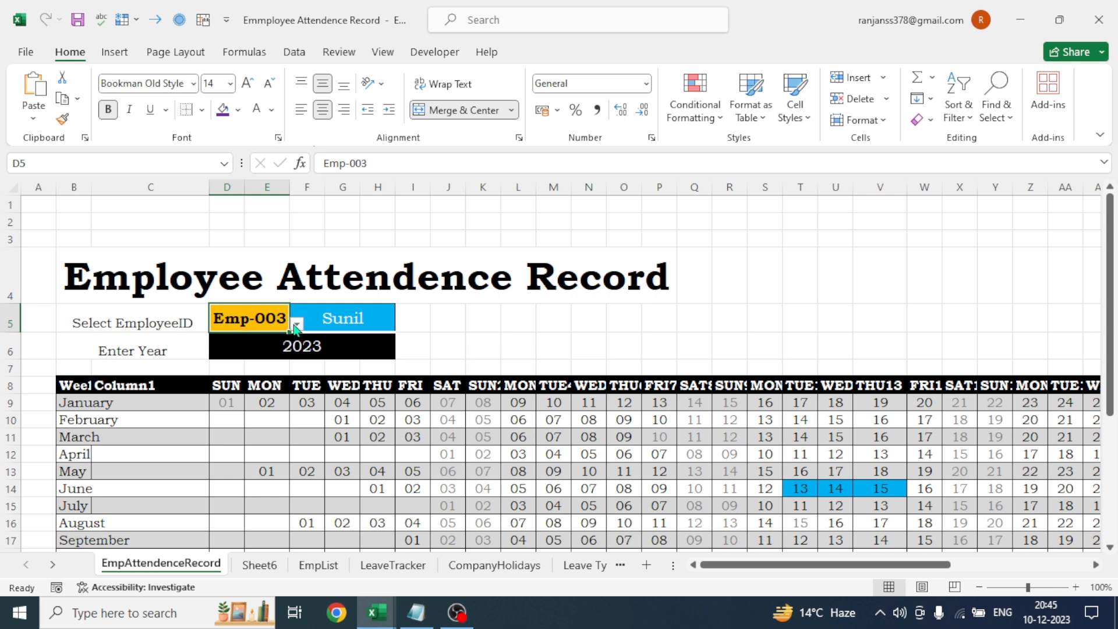
left_click(296, 326)
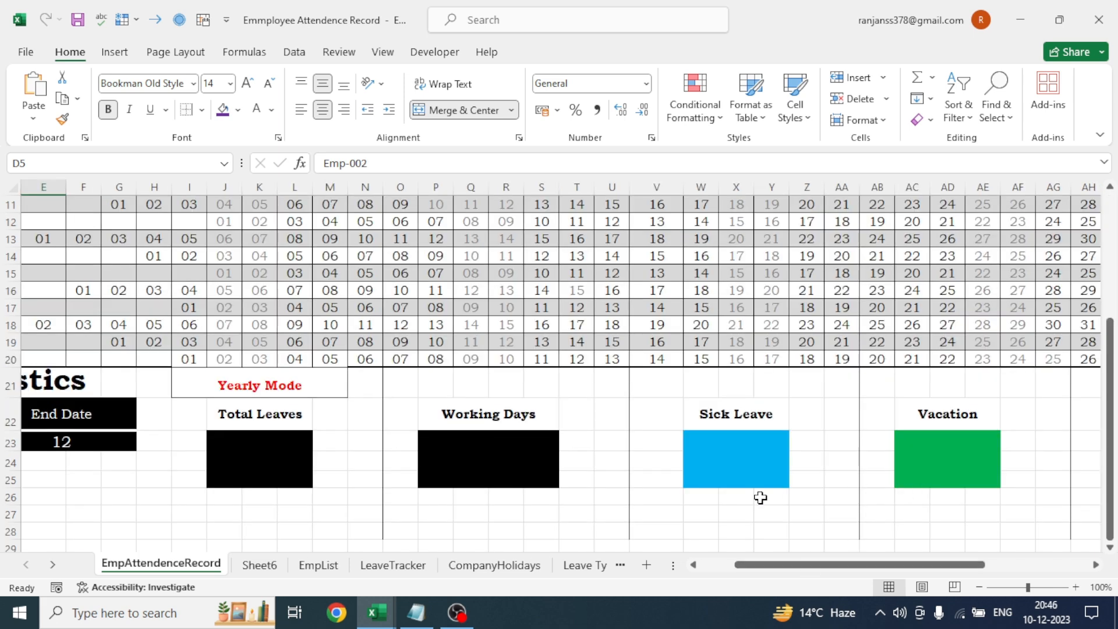
Start =SUMIFS( in the Sick Leave box with LeaveTracker!G6:G28 as the sum range
left_click(761, 453)
type("=")
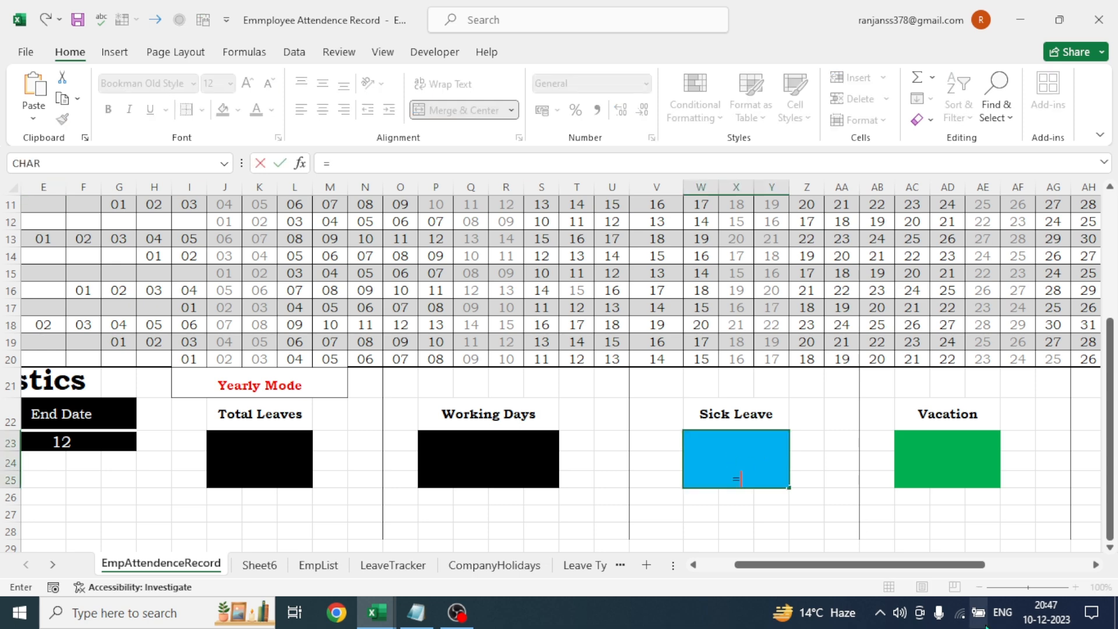
type("SI")
key("BackSpace")
type("UMIFS(")
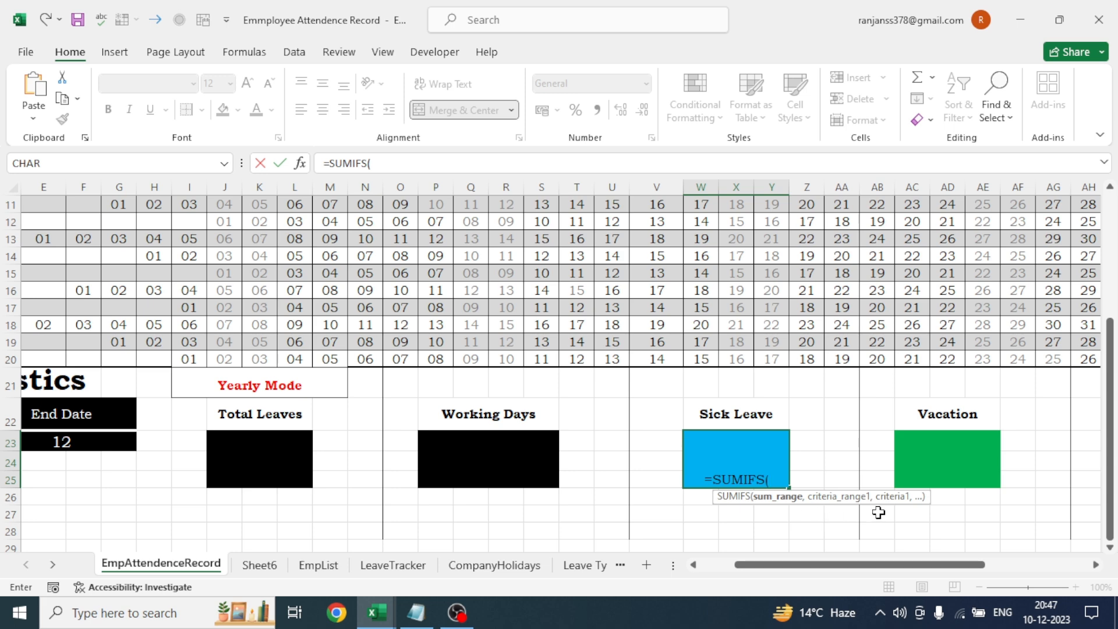
left_click(385, 567)
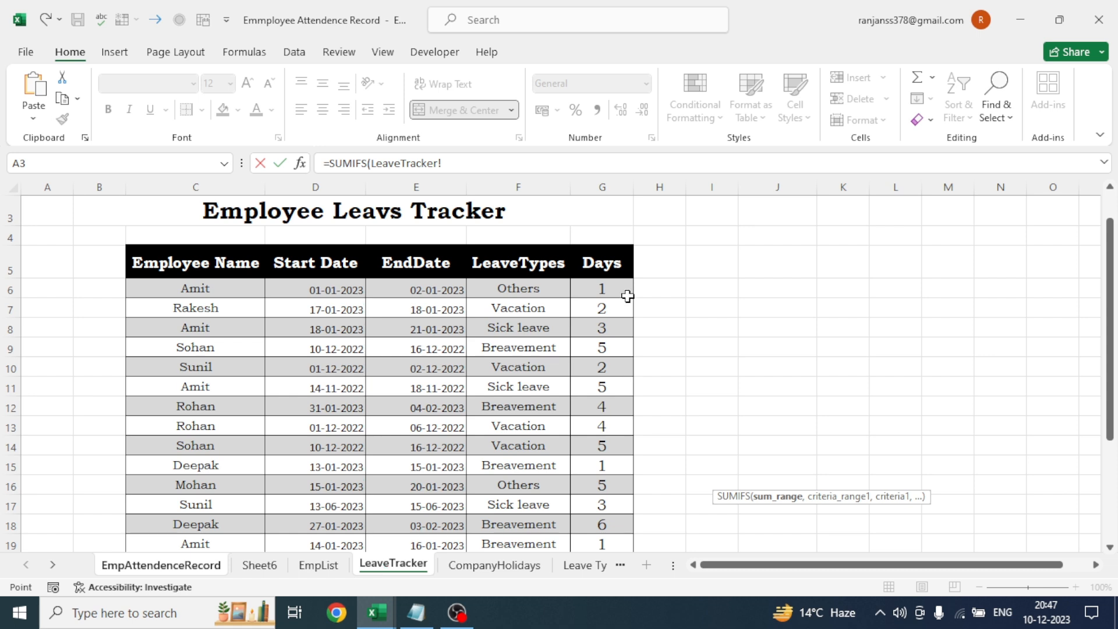
left_click_drag(607, 284, 606, 528)
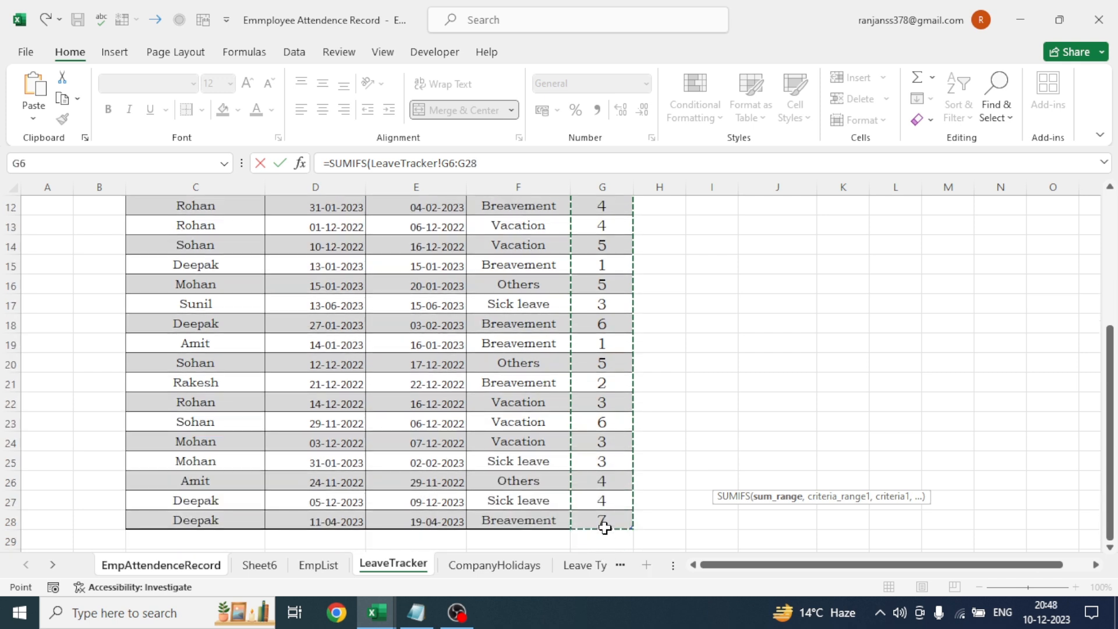
left_click(488, 163)
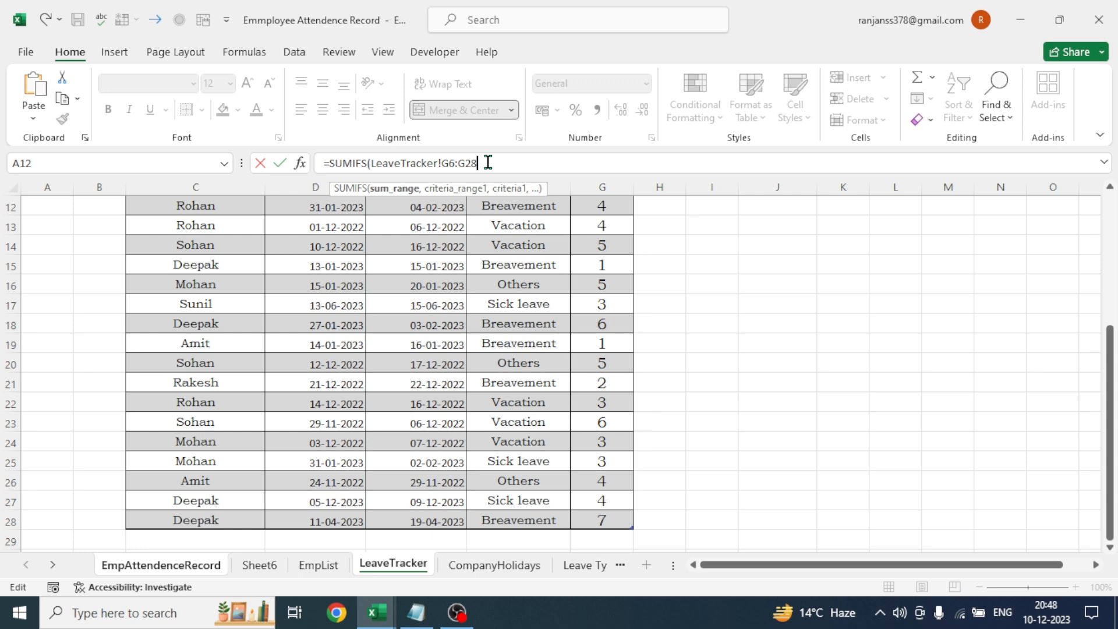
type(",")
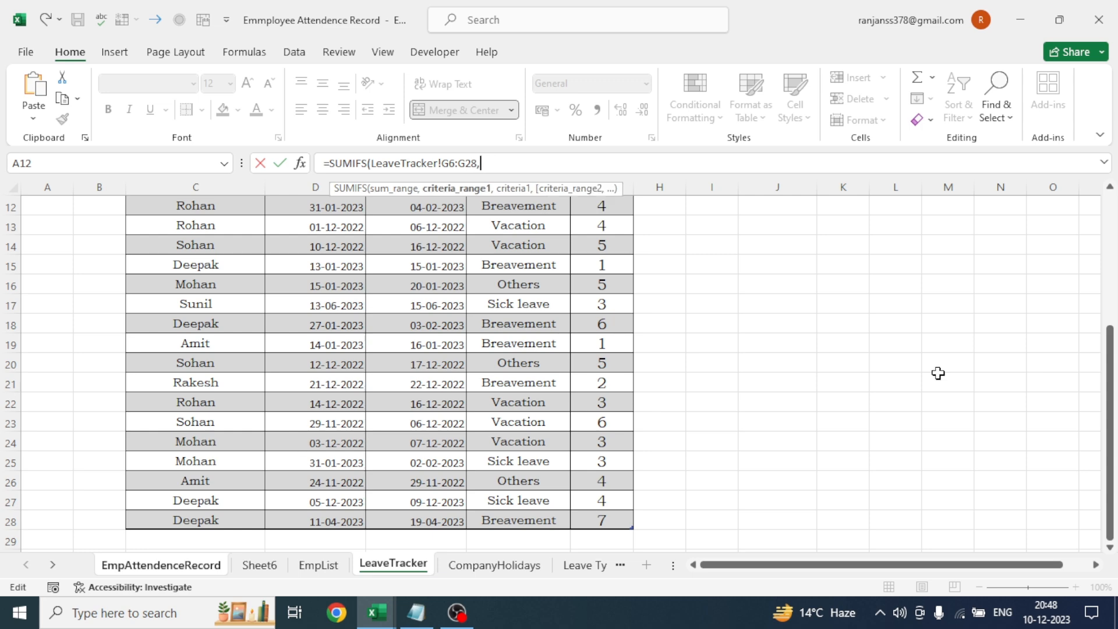
Add LeaveTracker!C6:C28 matched to lstempname as the first criterion
left_click_drag(1109, 405, 1108, 290)
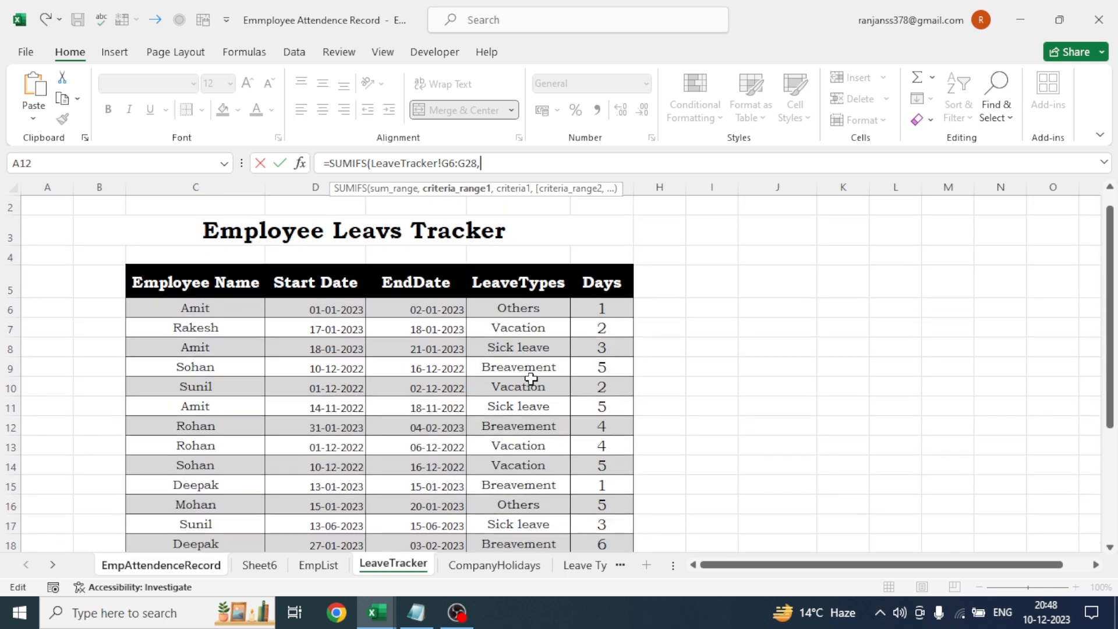
left_click_drag(197, 310, 202, 523)
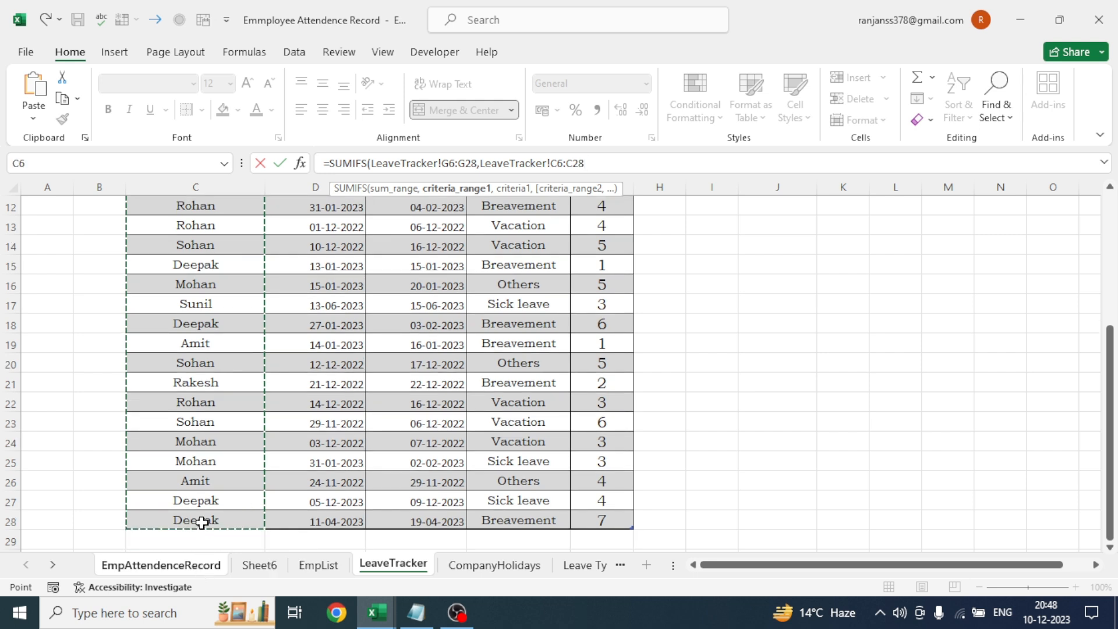
type(",")
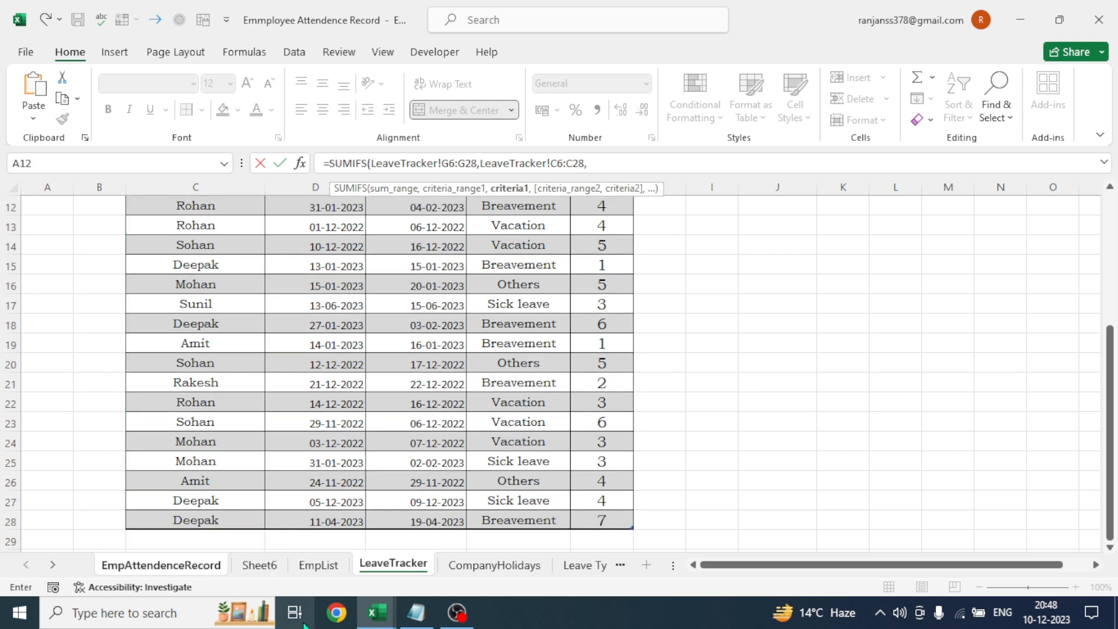
left_click(157, 565)
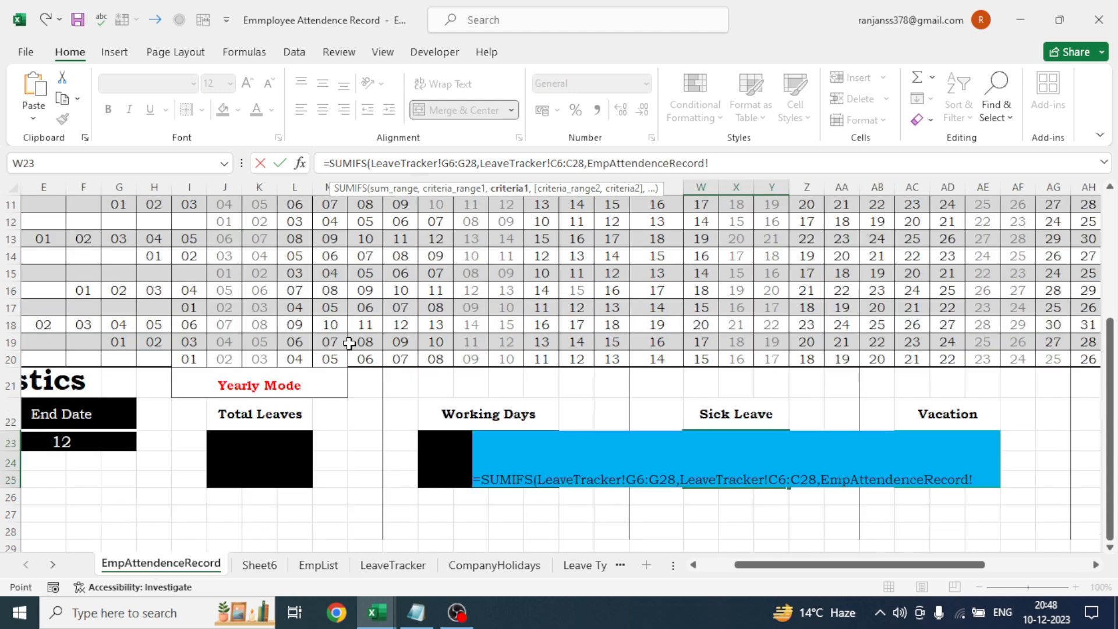
left_click_drag(1113, 401, 1112, 370)
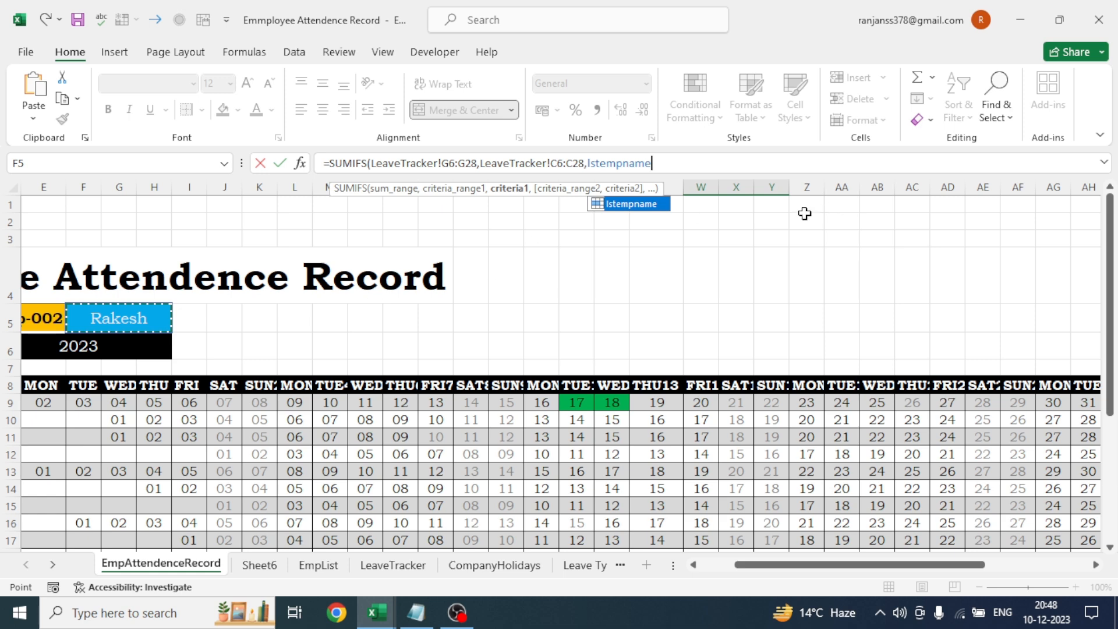
type(",")
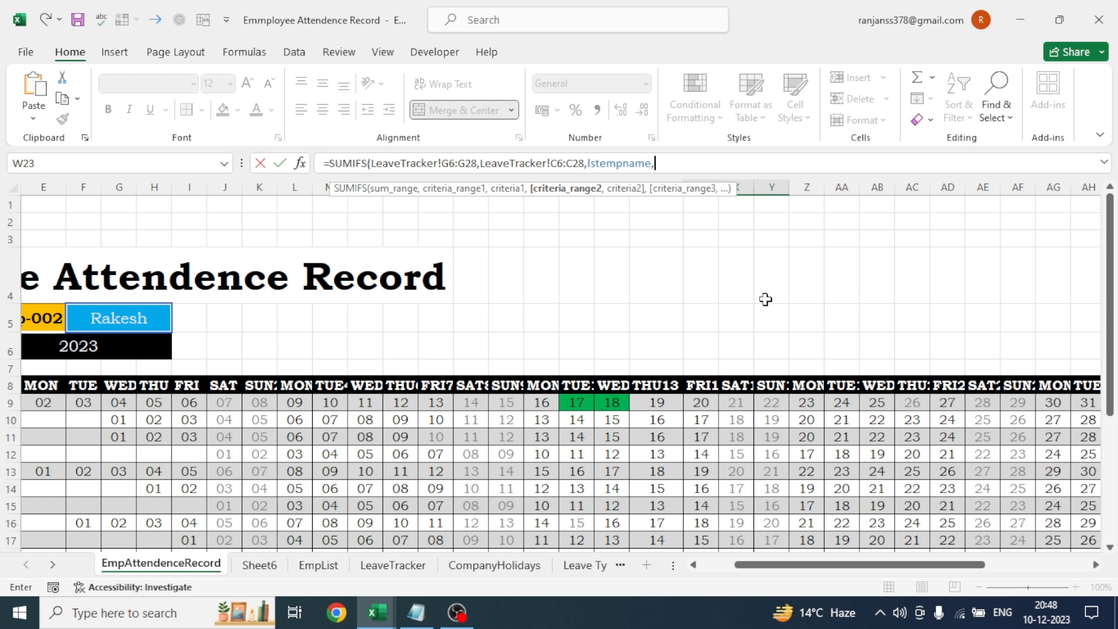
Add the criterion LeaveTracker!D6:D28 ">=" DATE(calyear, EmpAttendenceRecord!B23, 1)
left_click(398, 568)
left_click_drag(1057, 380, 1105, 253)
left_click_drag(332, 328, 341, 526)
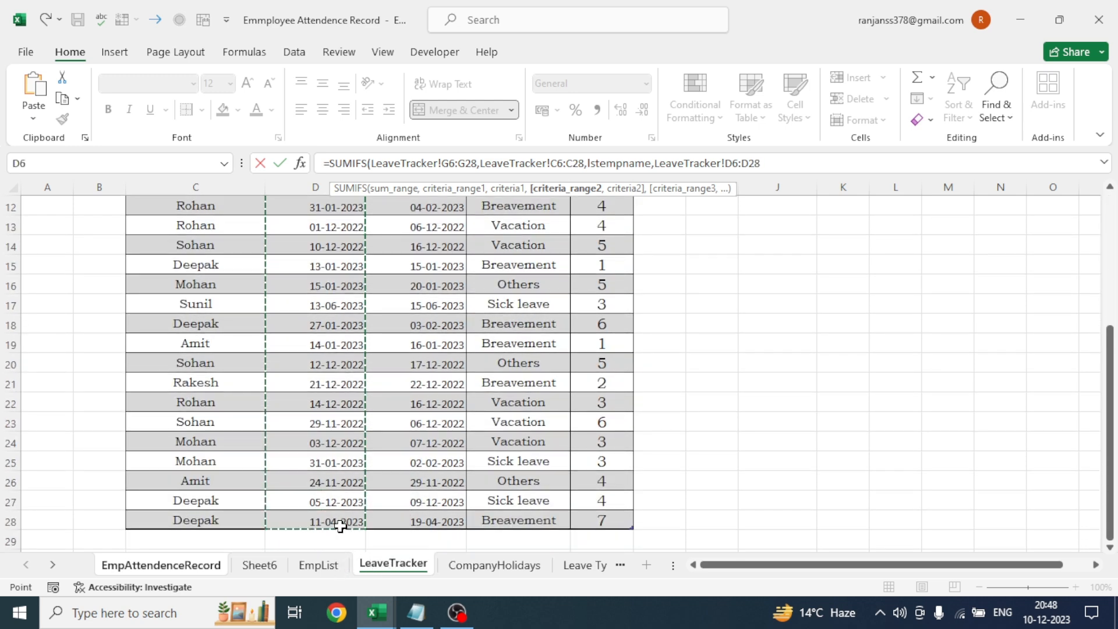
type(",\">=\"&")
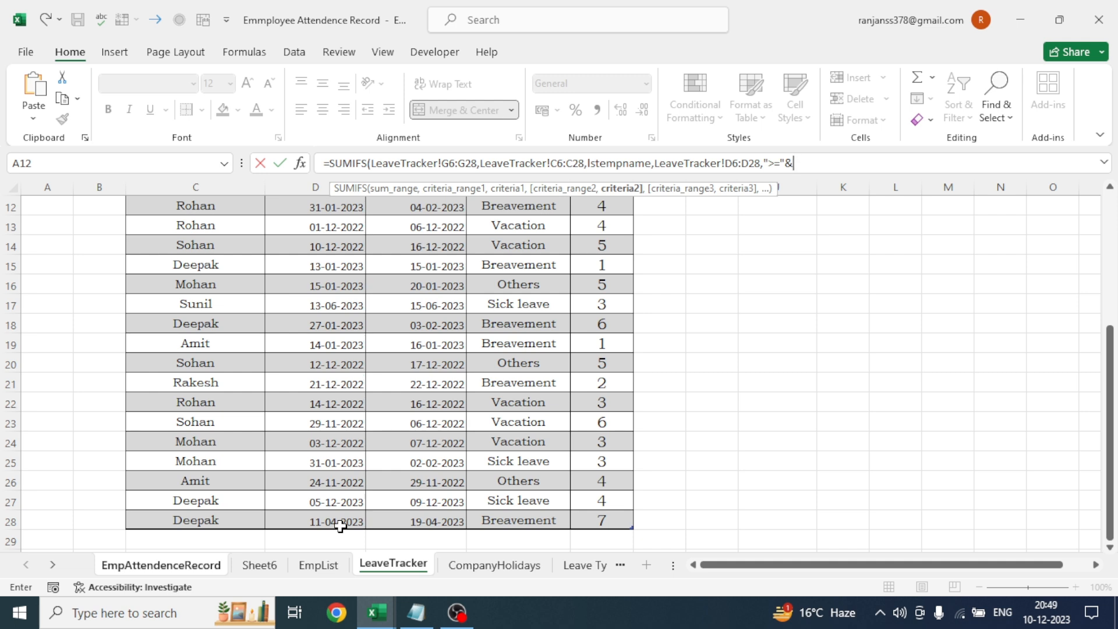
type("DAT")
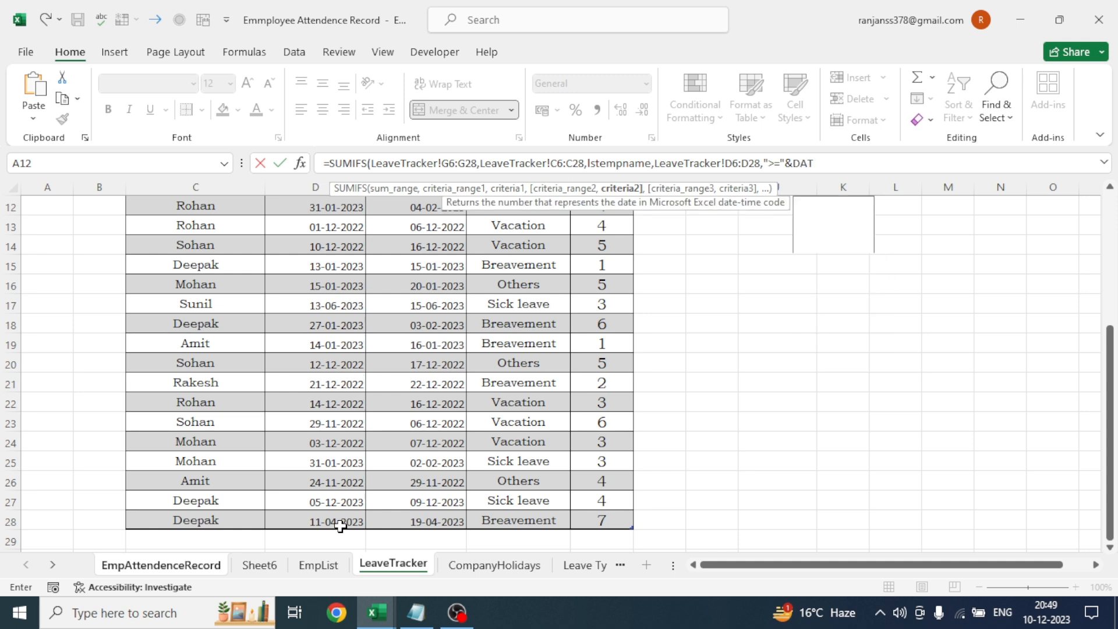
type("E(")
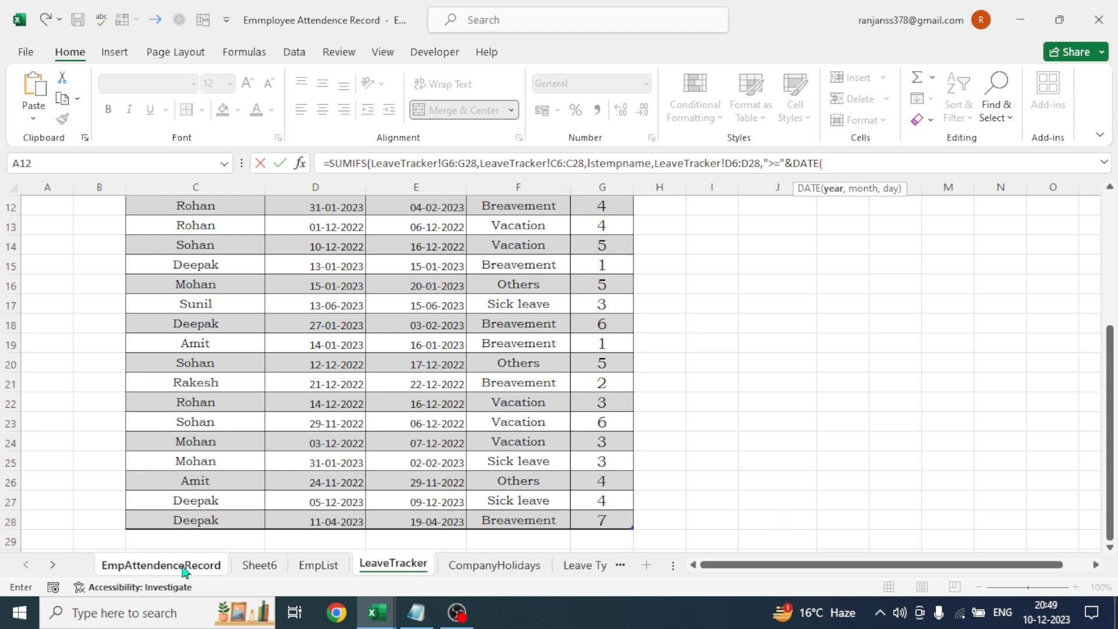
left_click(161, 566)
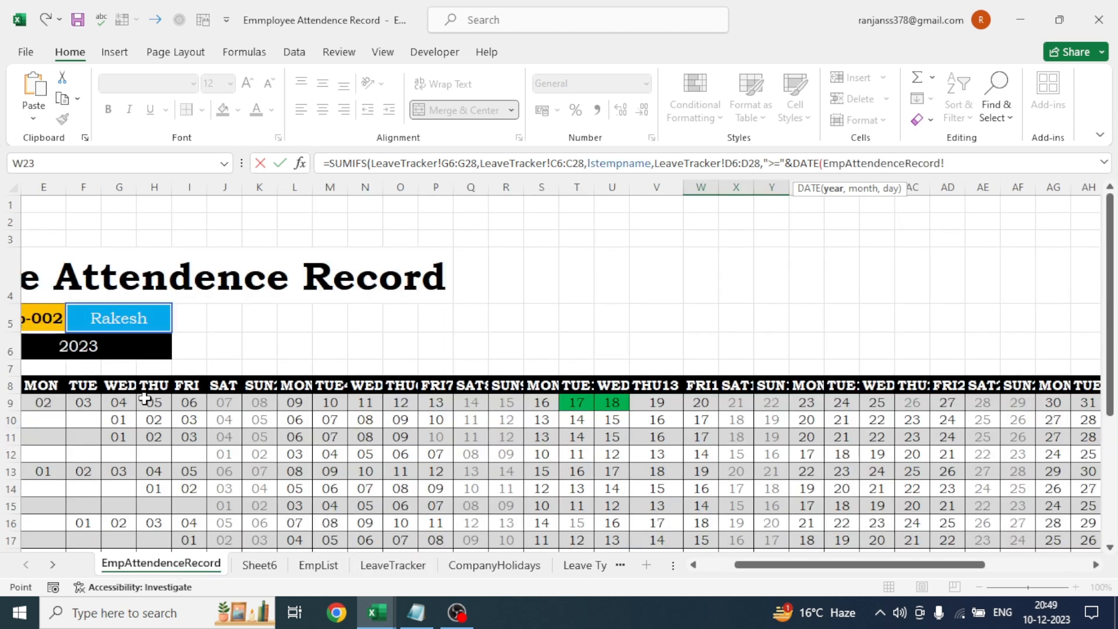
left_click(82, 348)
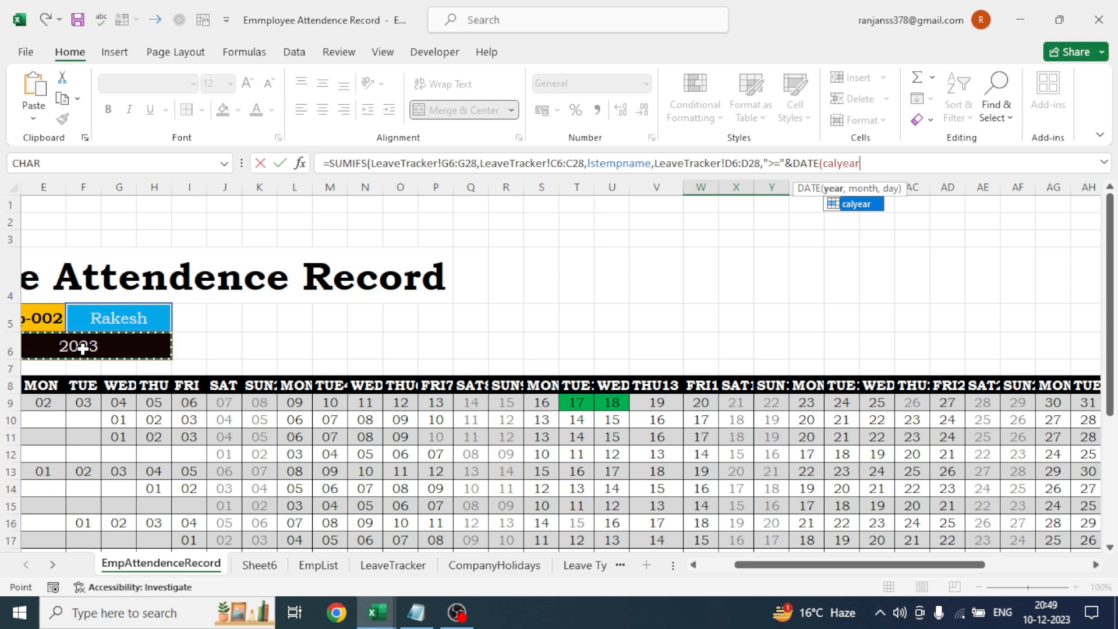
type(",")
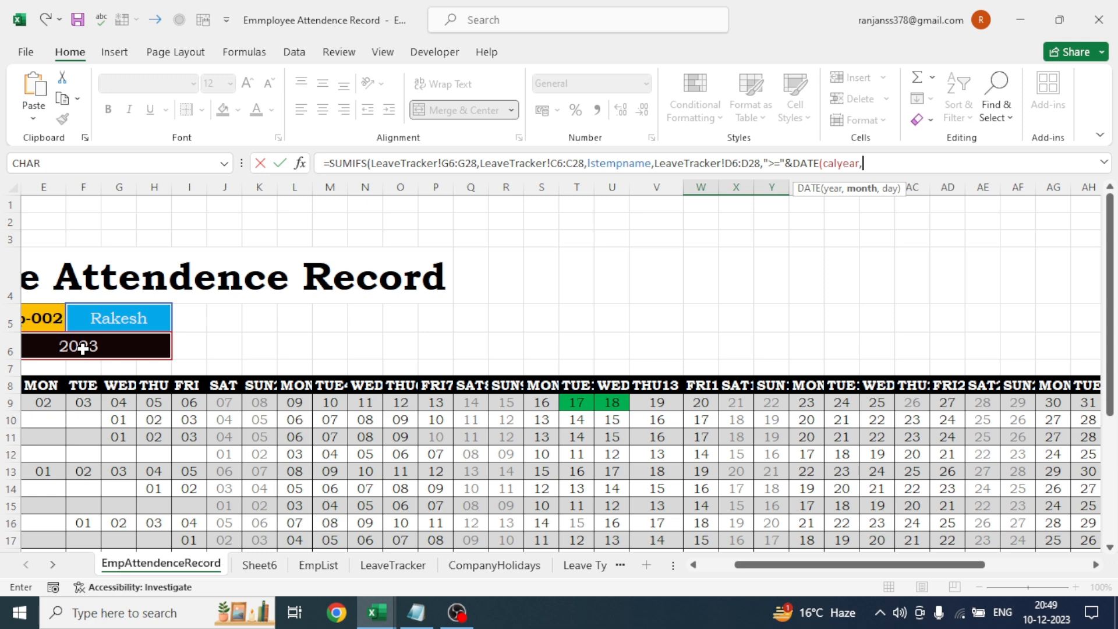
left_click_drag(1114, 309, 1112, 420)
left_click_drag(848, 565, 810, 568)
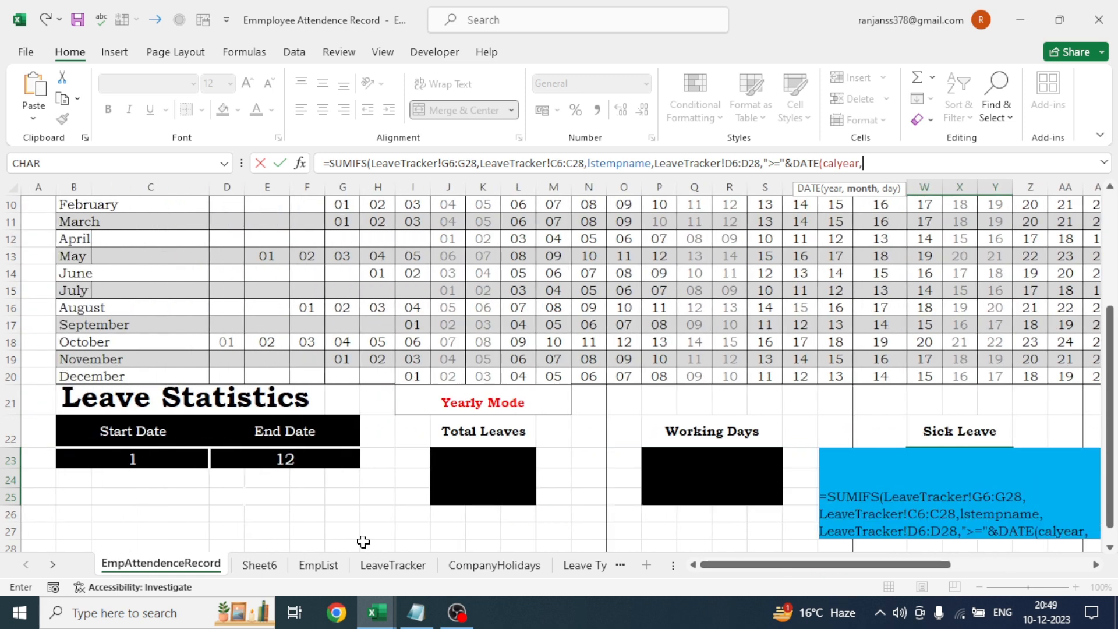
left_click(132, 459)
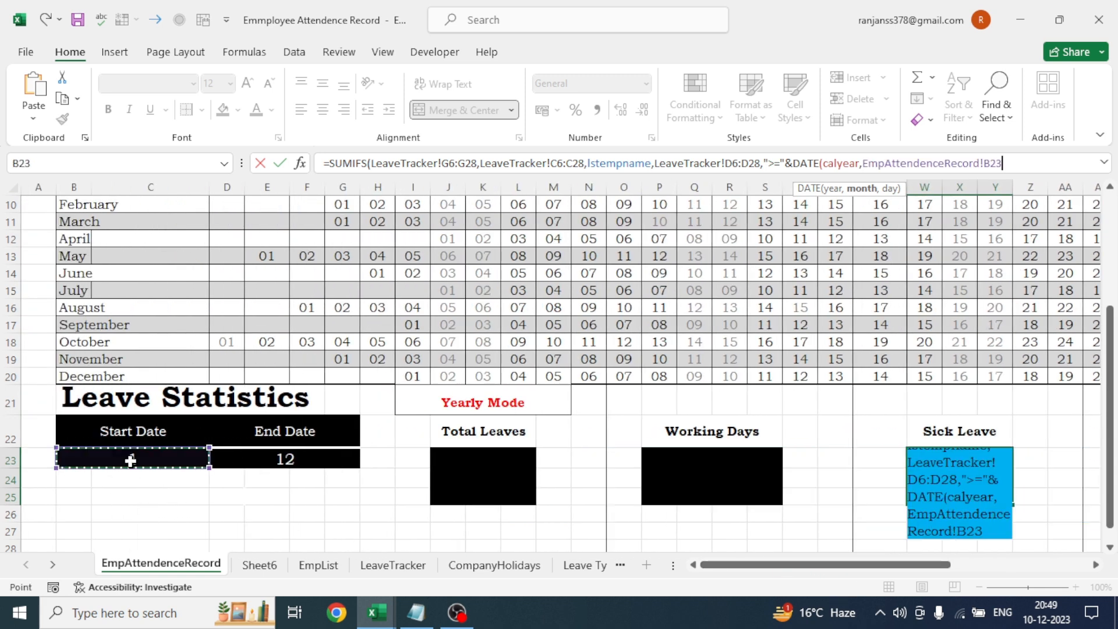
type(",")
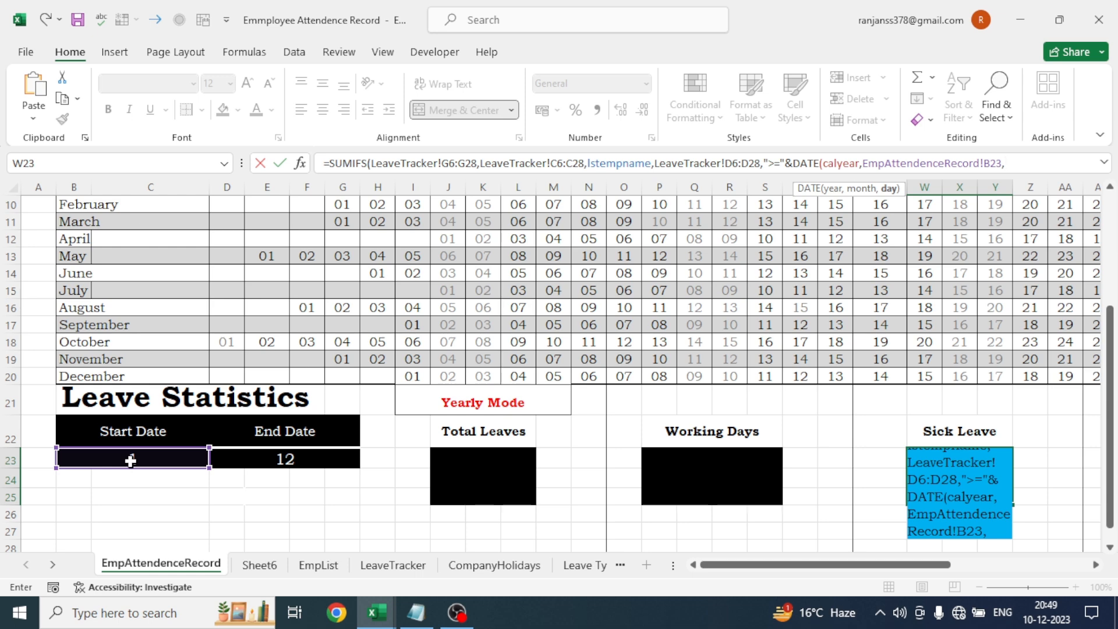
type("1")
type(")")
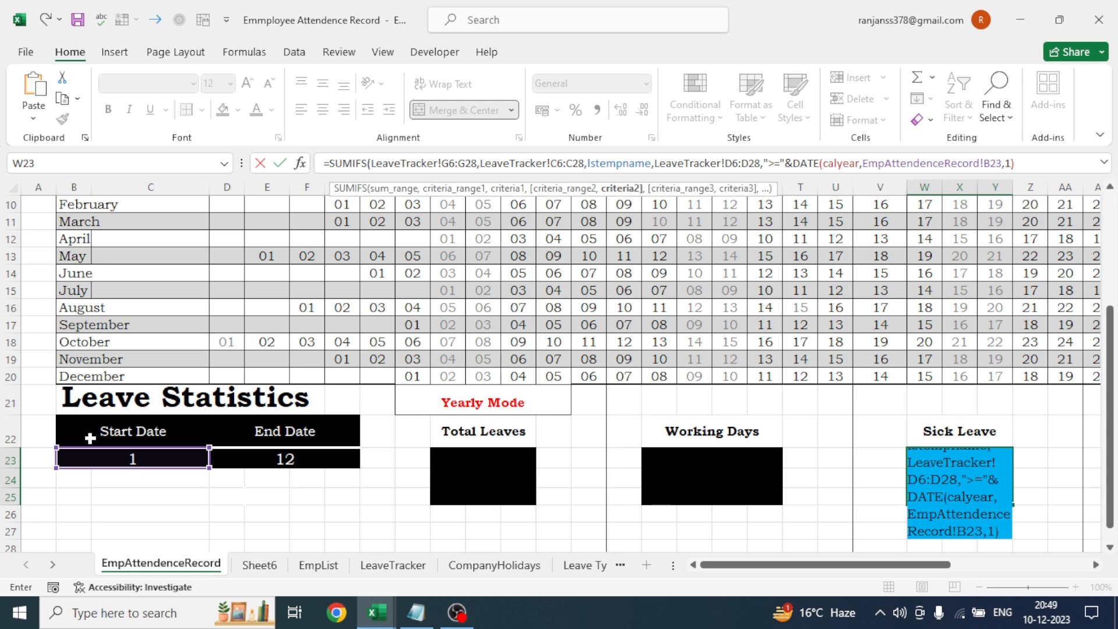
type(",")
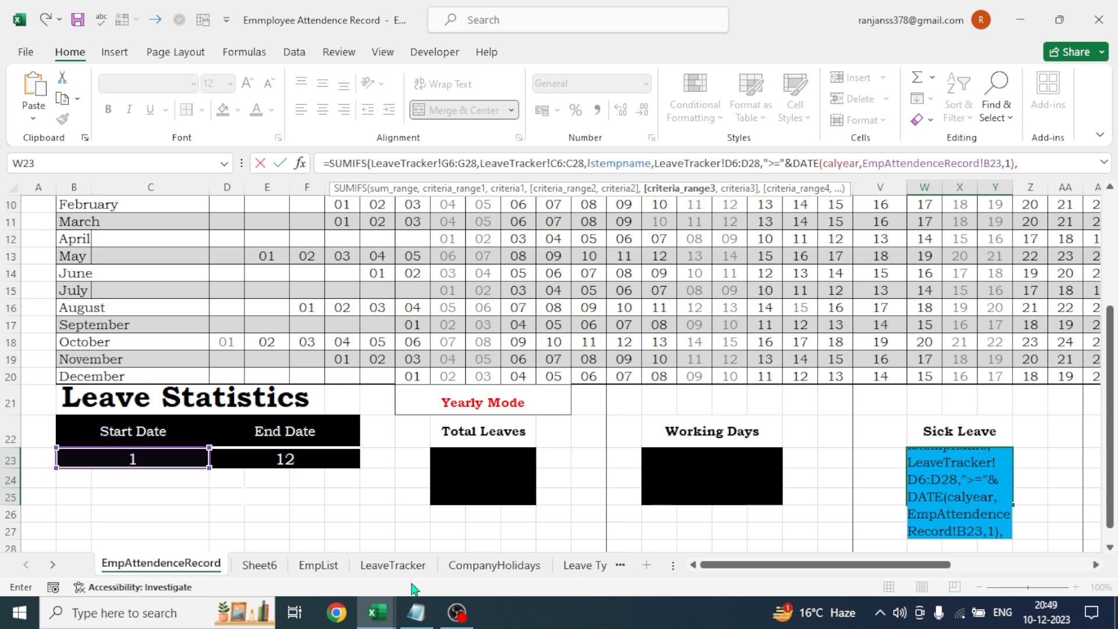
Add LeaveTracker!E6:E29 as the end-date criteria range
left_click(400, 567)
left_click_drag(1110, 345, 1111, 230)
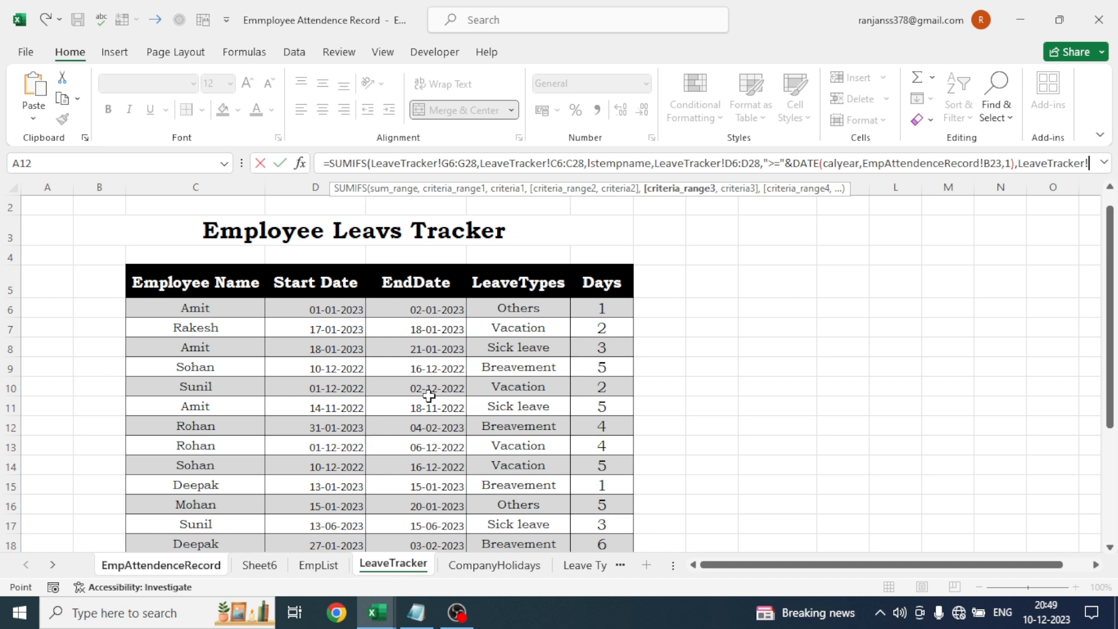
left_click(434, 311)
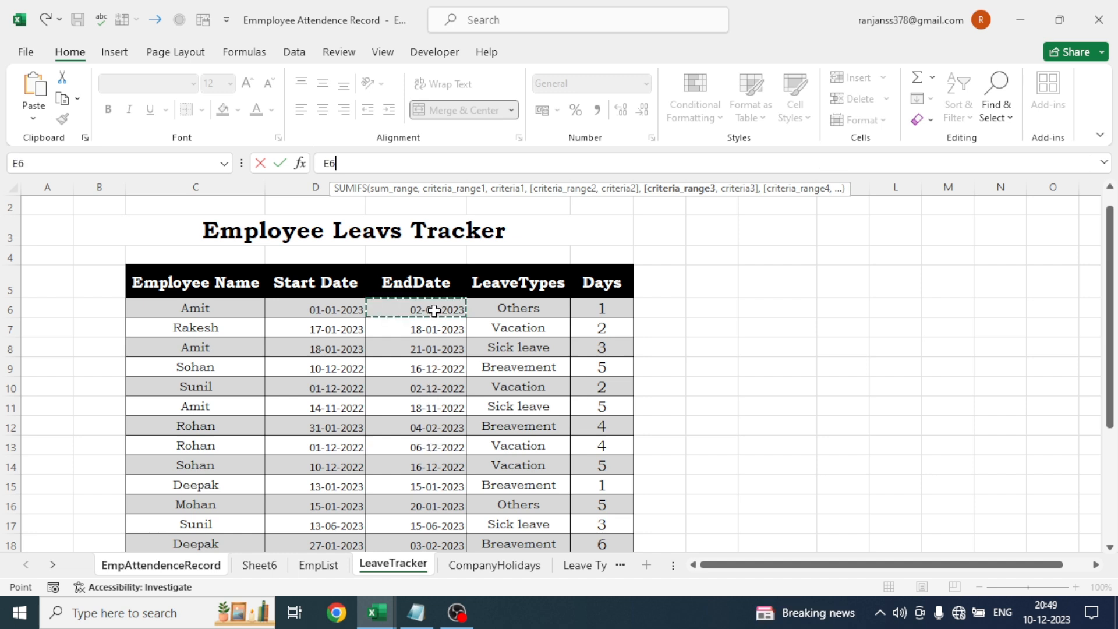
left_click_drag(435, 311, 444, 506)
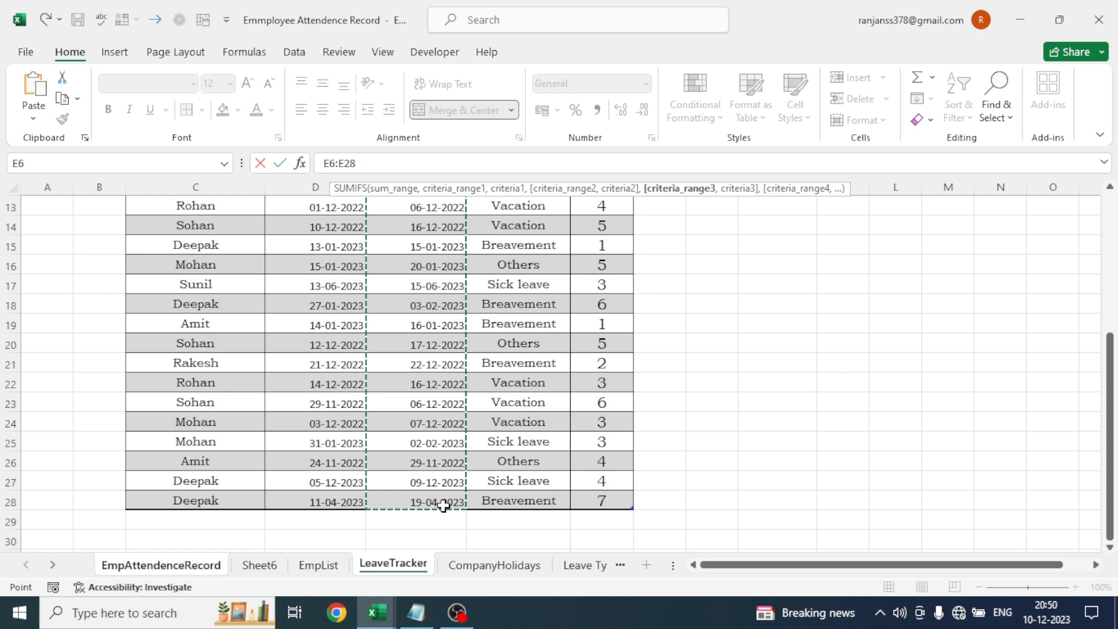
left_click(1104, 163)
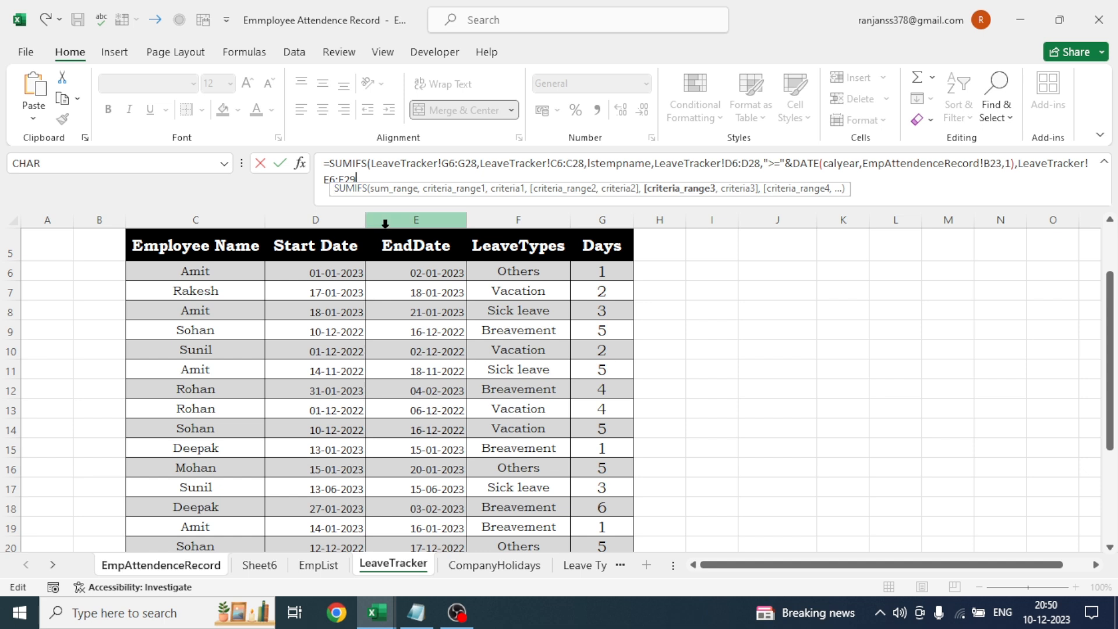
type(",\"<=")
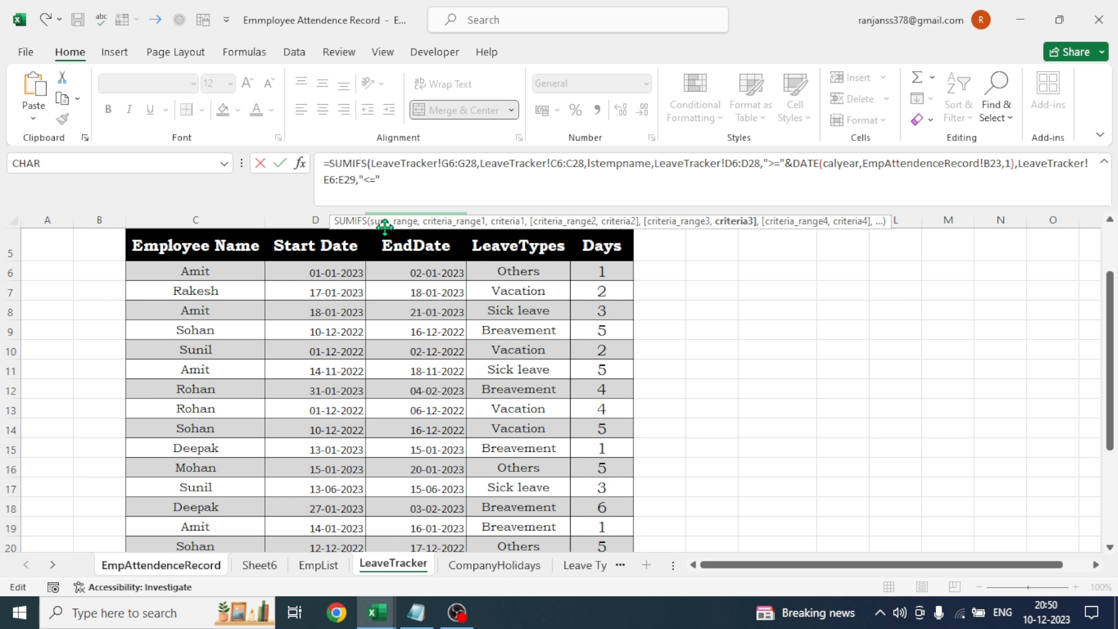
Cap the end dates at DATE(calyear, EmpAttendenceRecord!D23, 1)
type("DATE")
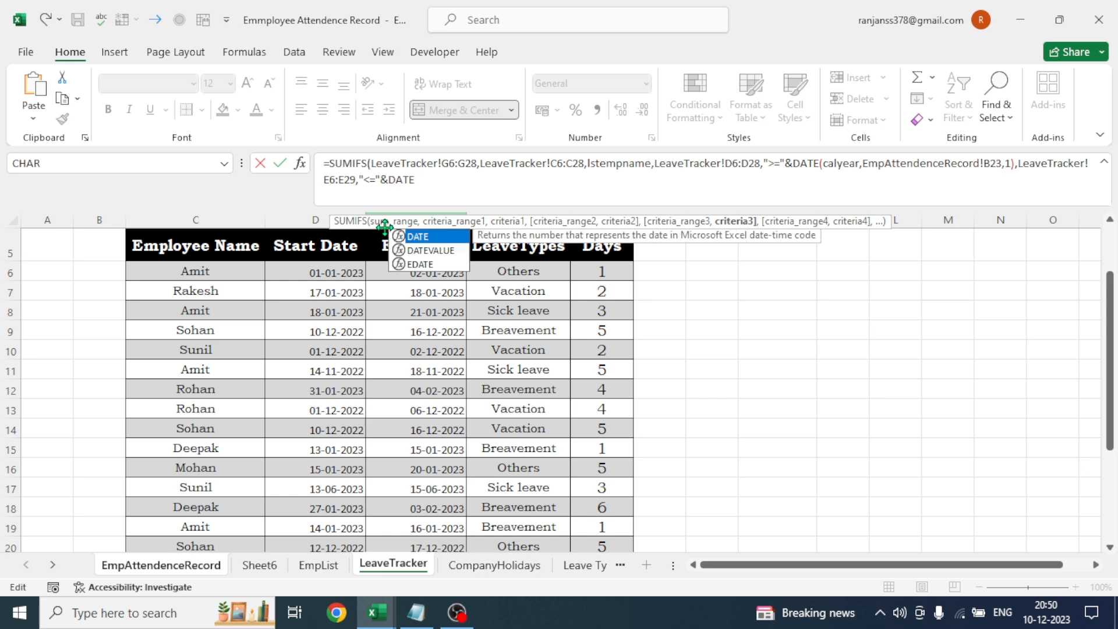
type("(")
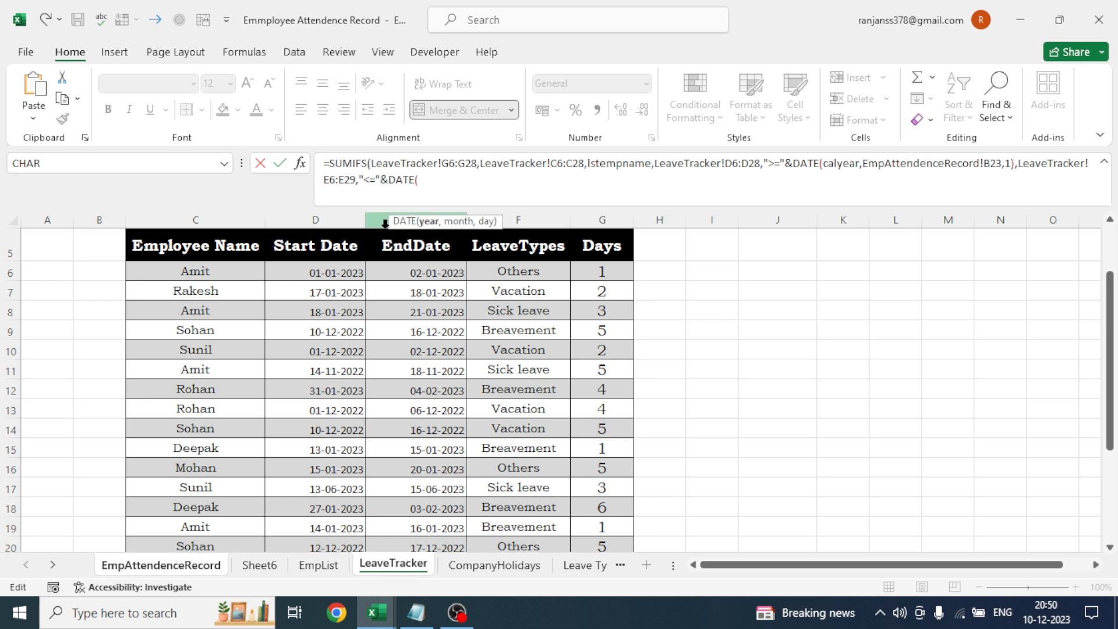
type("CA")
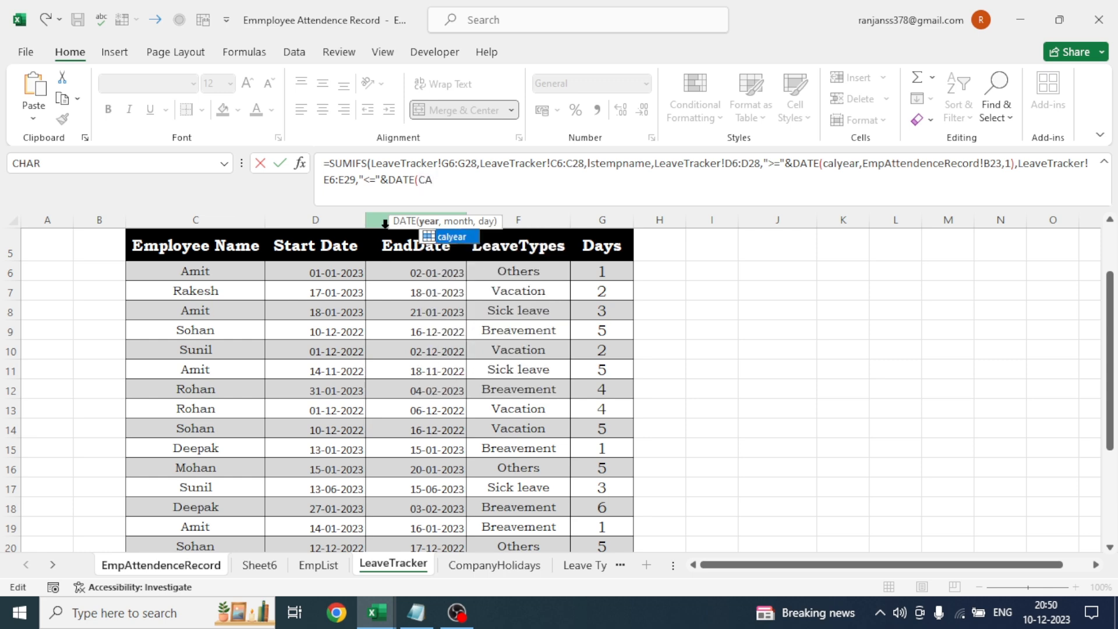
key("Tab")
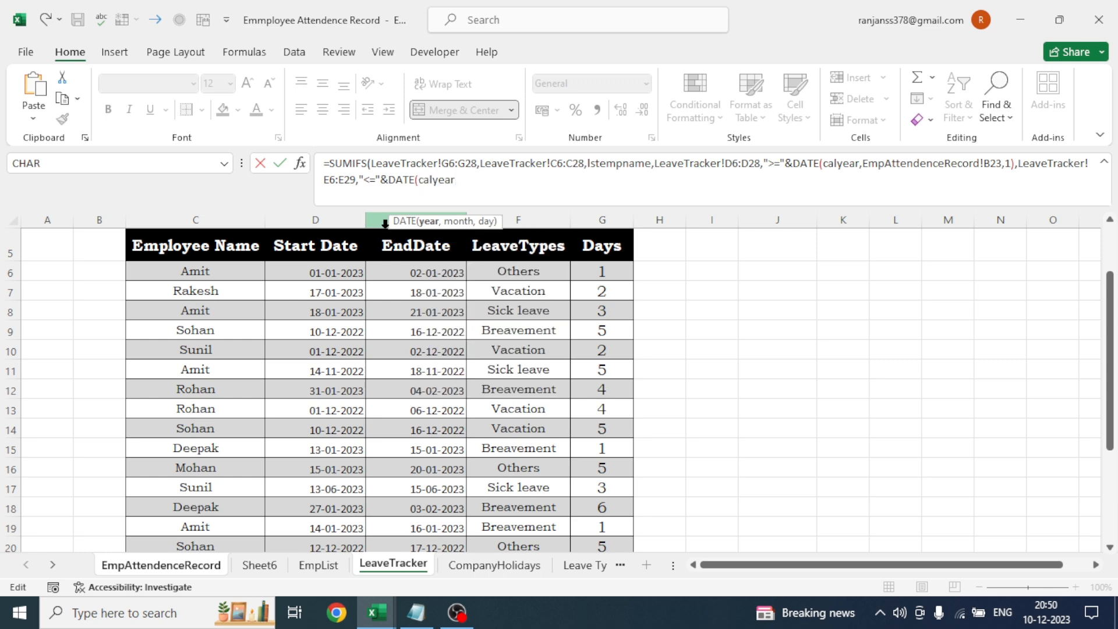
type(",")
left_click(161, 565)
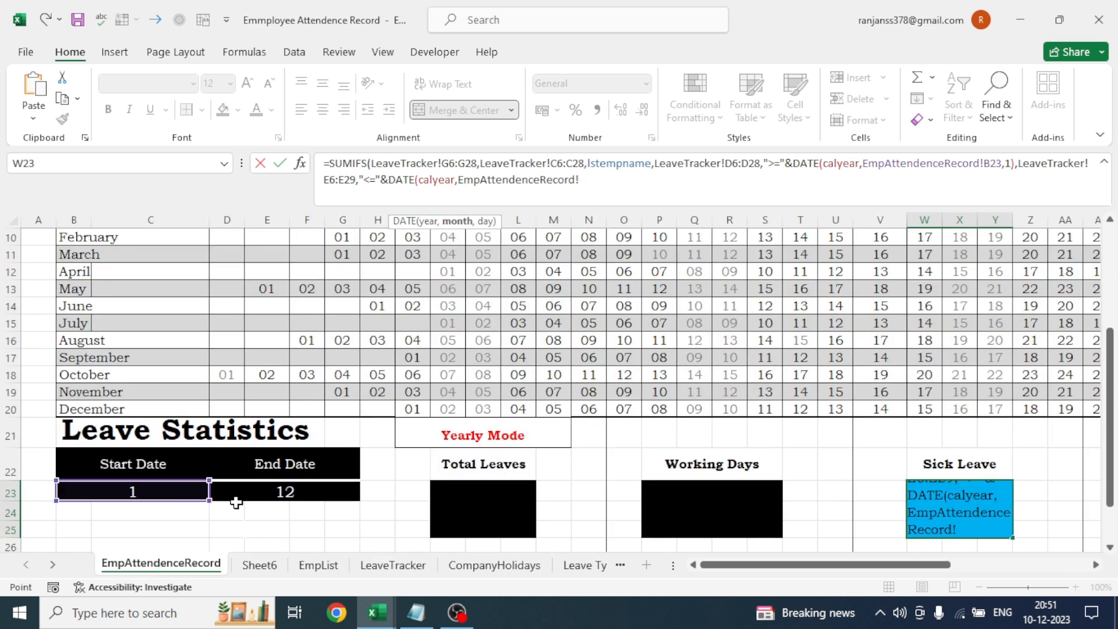
left_click(270, 490)
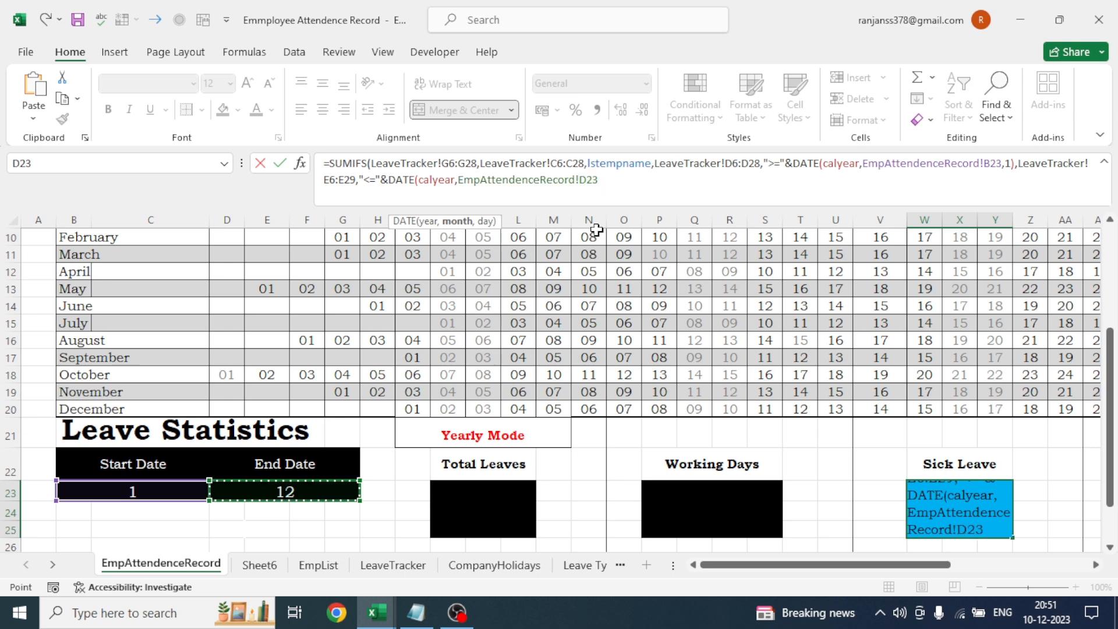
type(",")
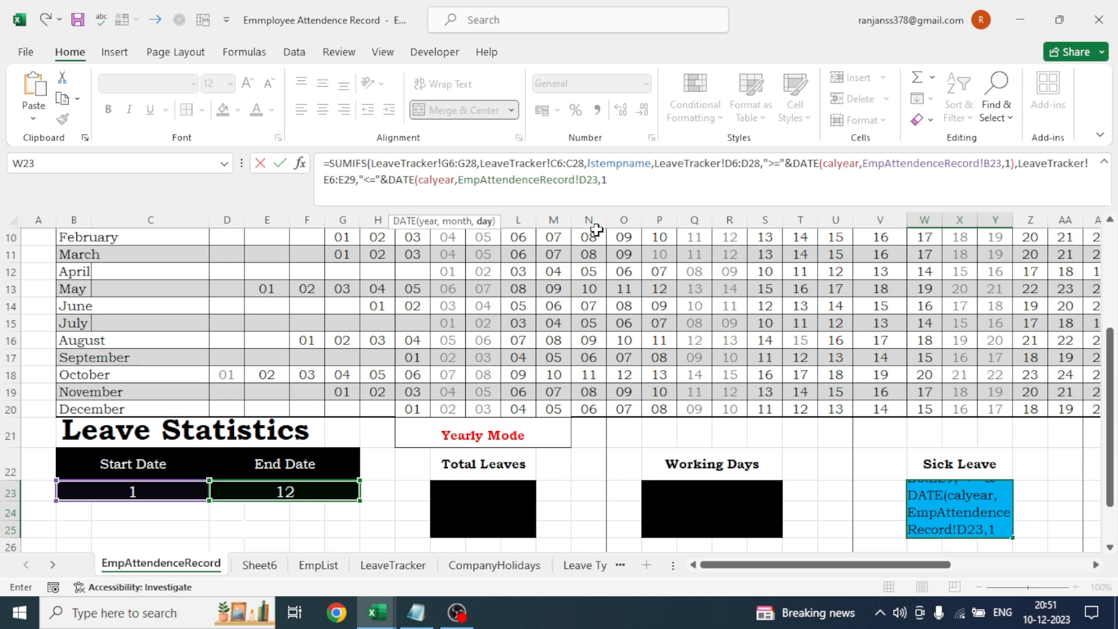
type("1)")
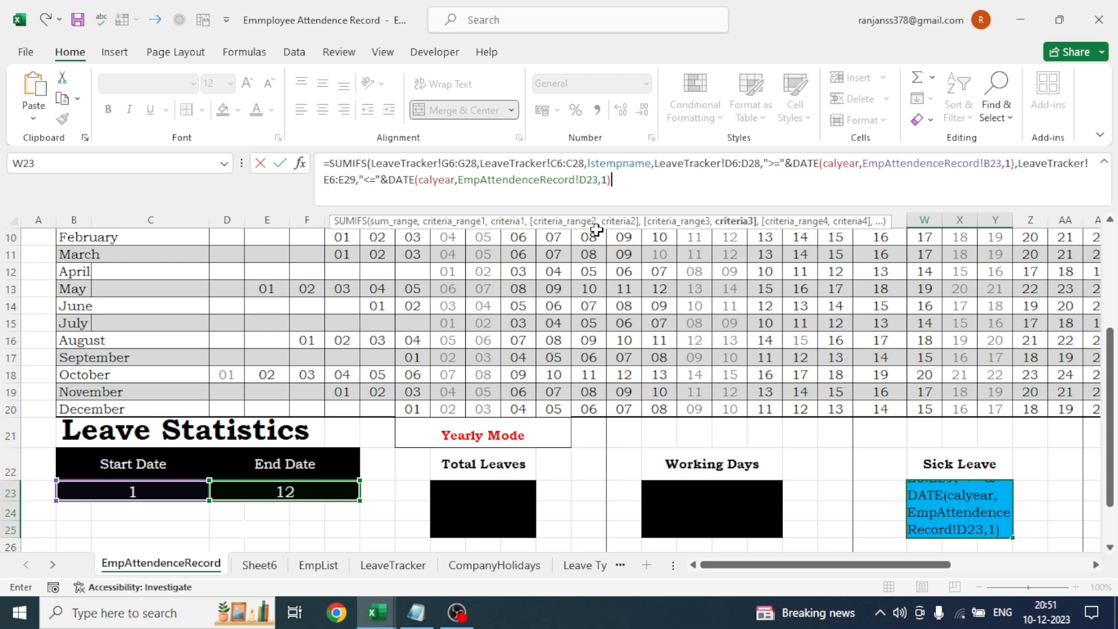
type(",")
left_click(495, 565)
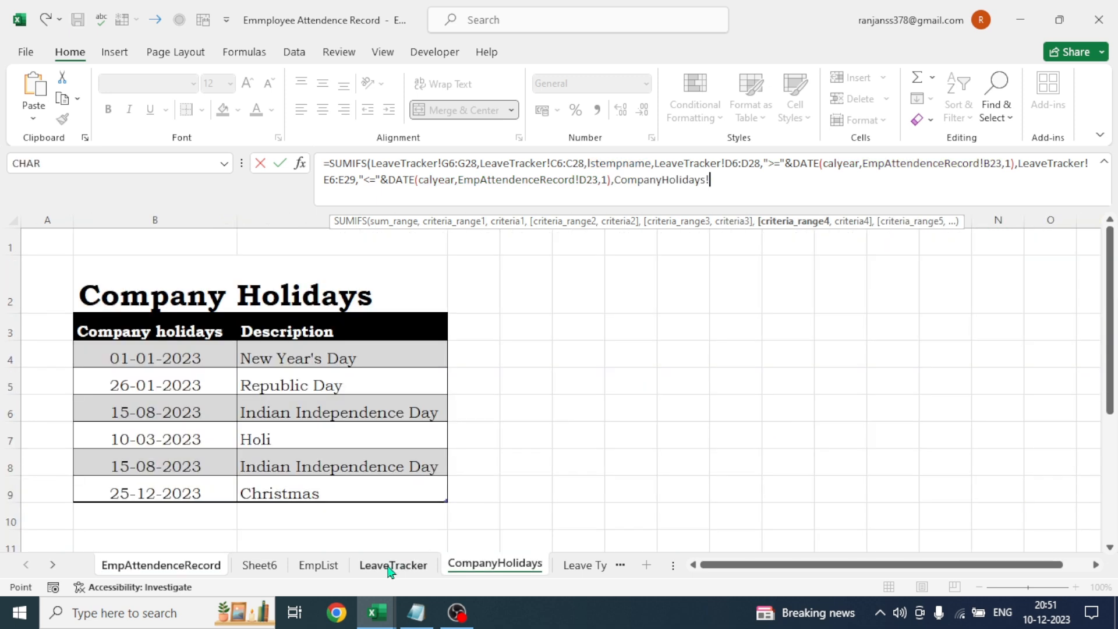
Add LeaveTracker!F6:F28 matching 'Leave Types'!B4 (Sick) and enter the formula, showing 0
left_click(393, 565)
type("F6:F28,")
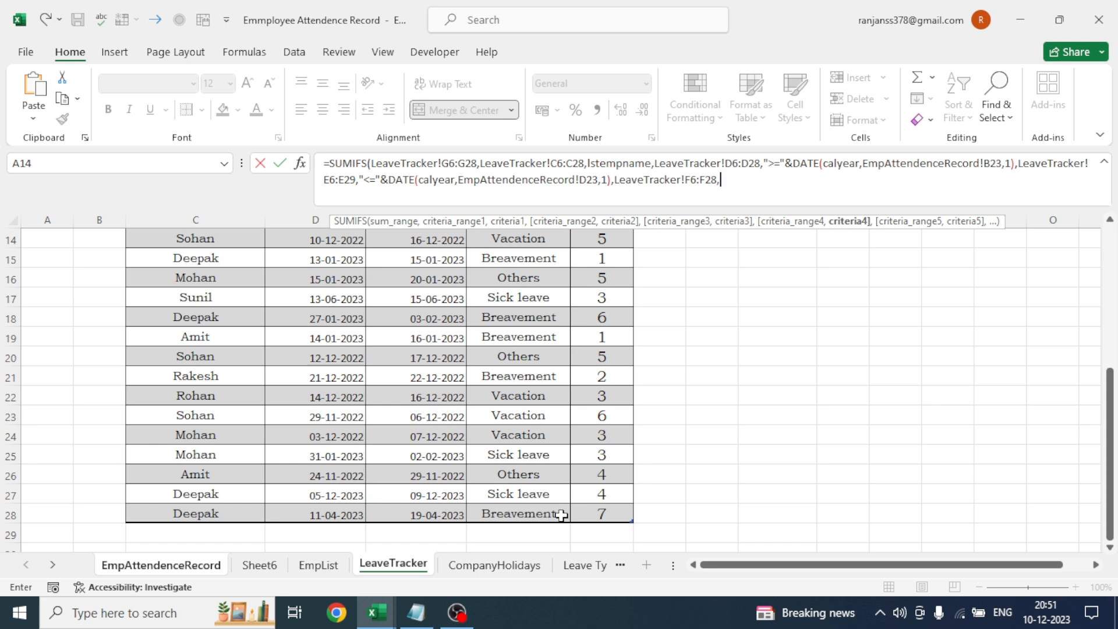
left_click(577, 565)
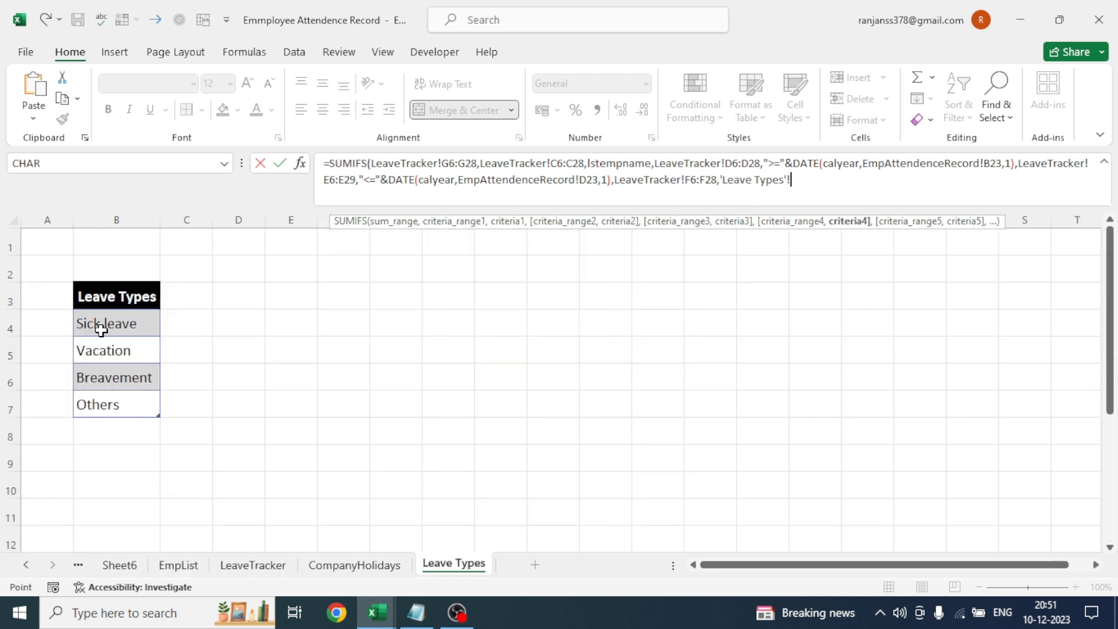
left_click(101, 321)
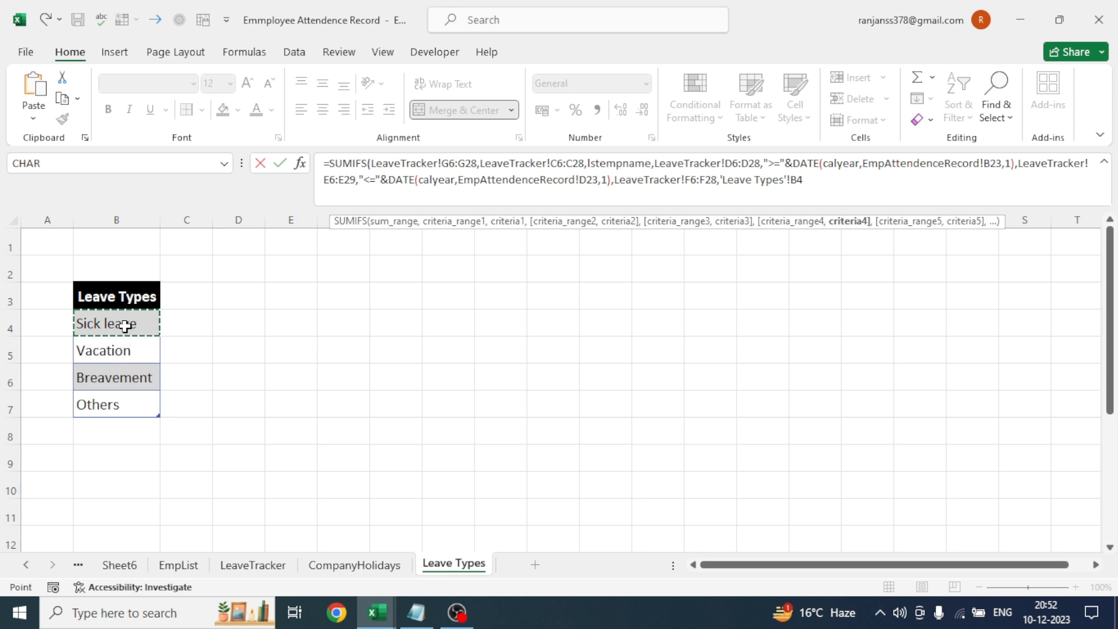
type(")")
key("Return")
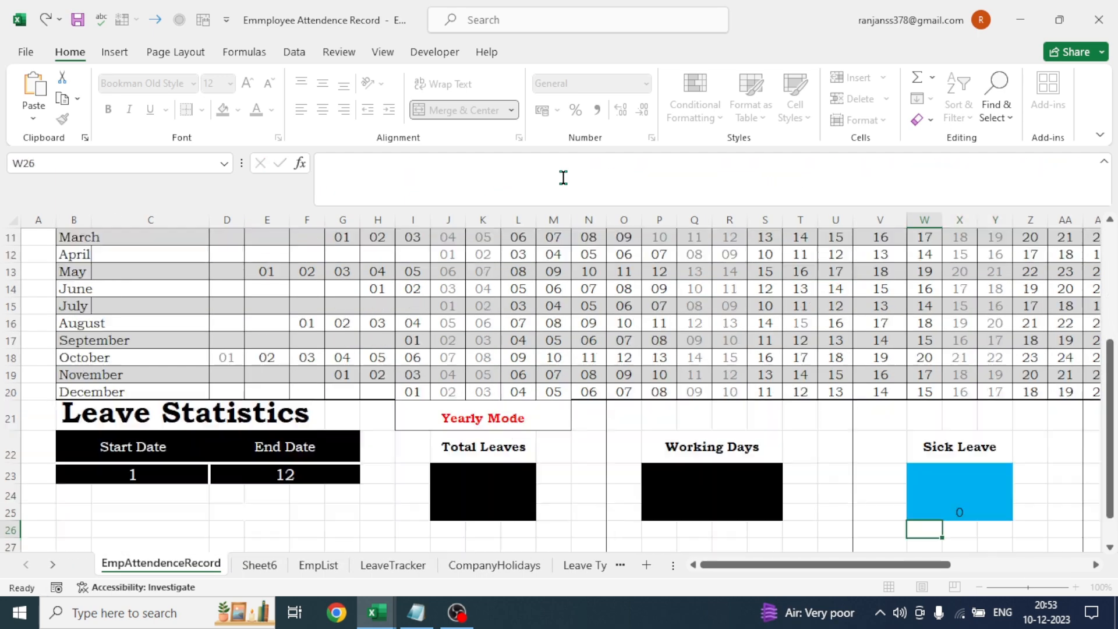
Choose the first employee ID in D5 so Sick Leave reads 3
left_click(955, 499)
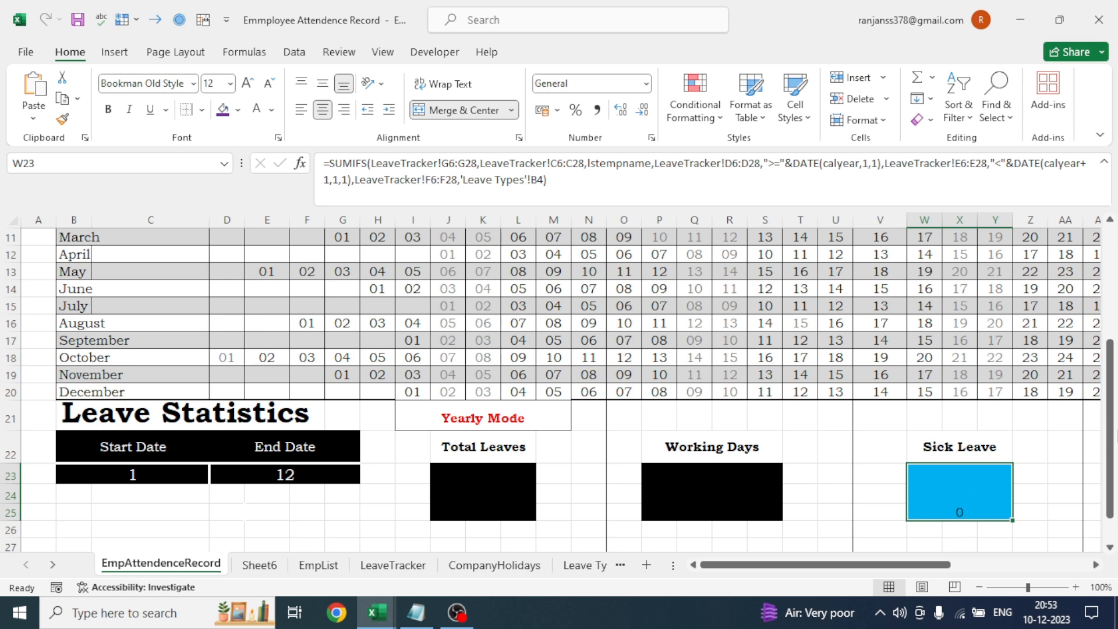
left_click_drag(1111, 444, 1112, 321)
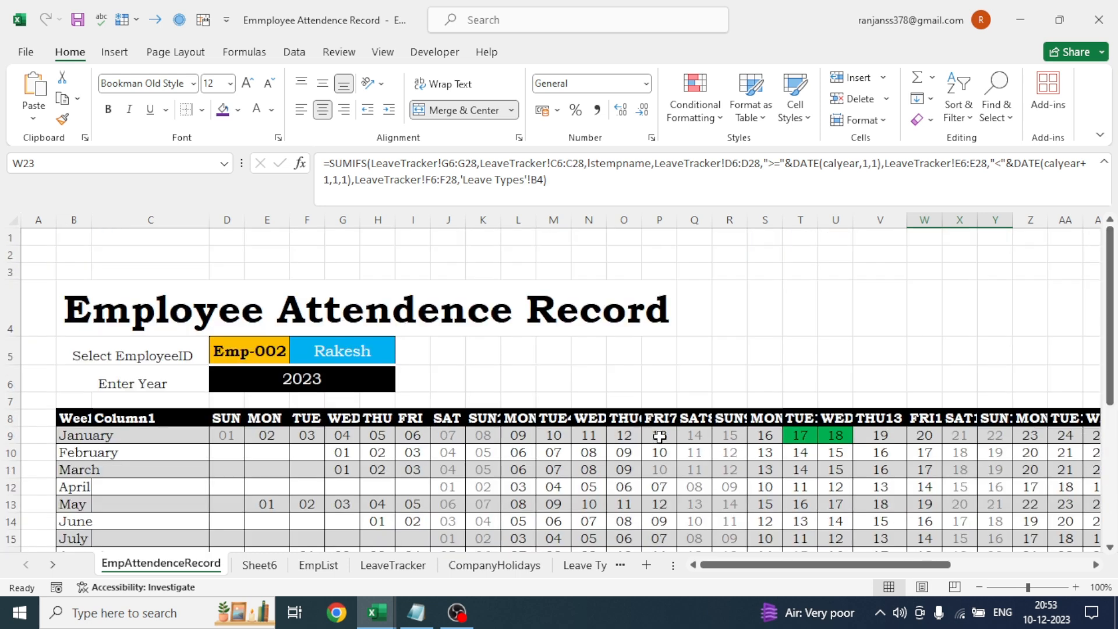
left_click(248, 356)
left_click(298, 357)
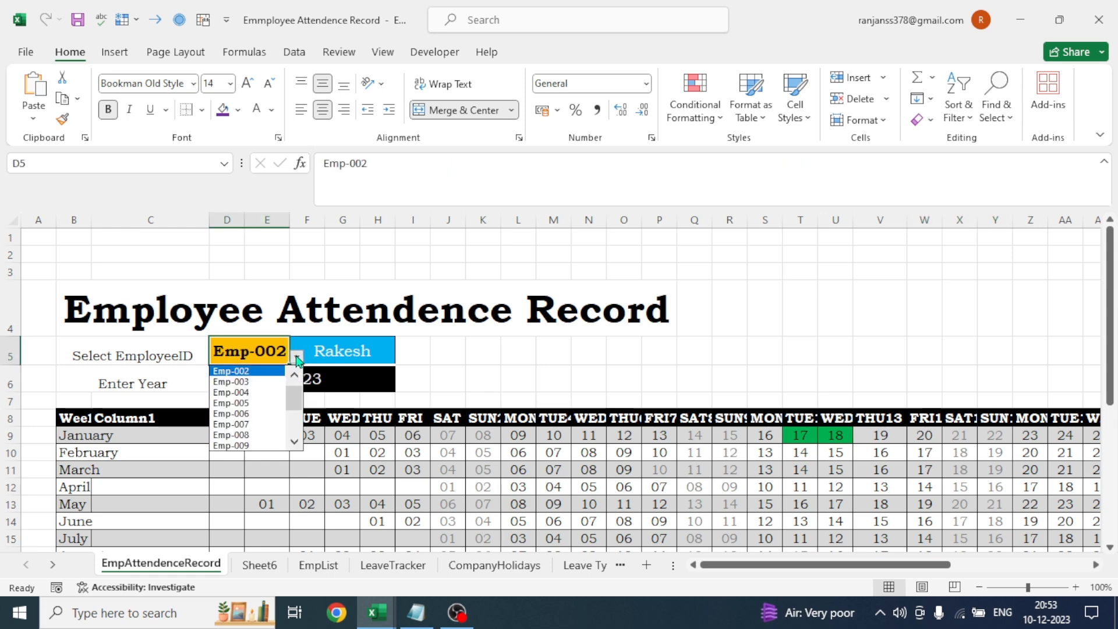
scroll(295, 394, "up", 1)
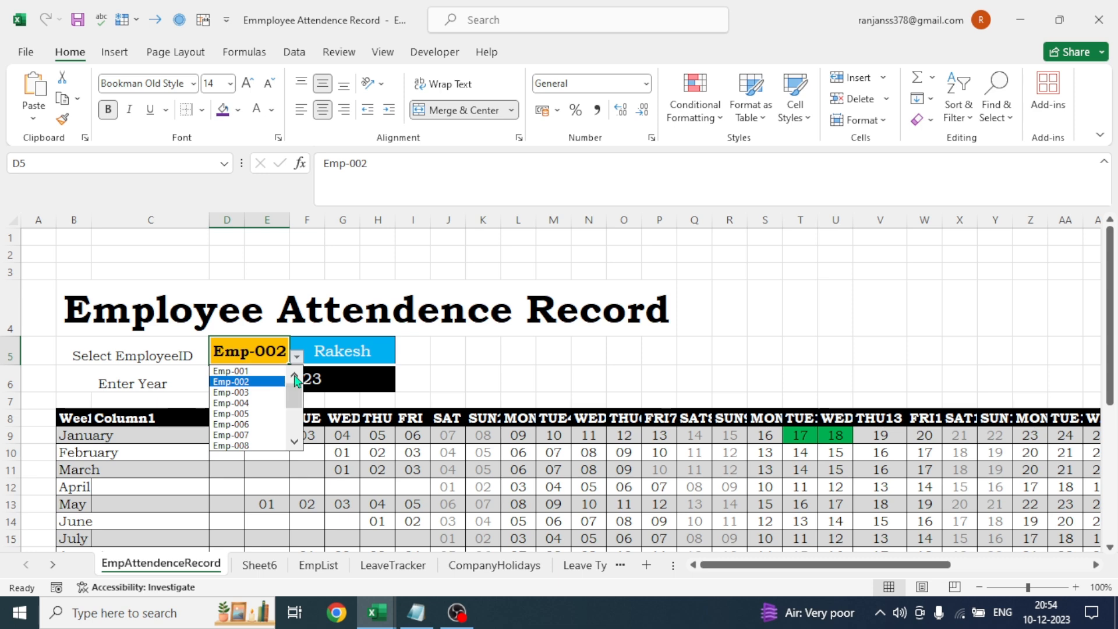
left_click(244, 371)
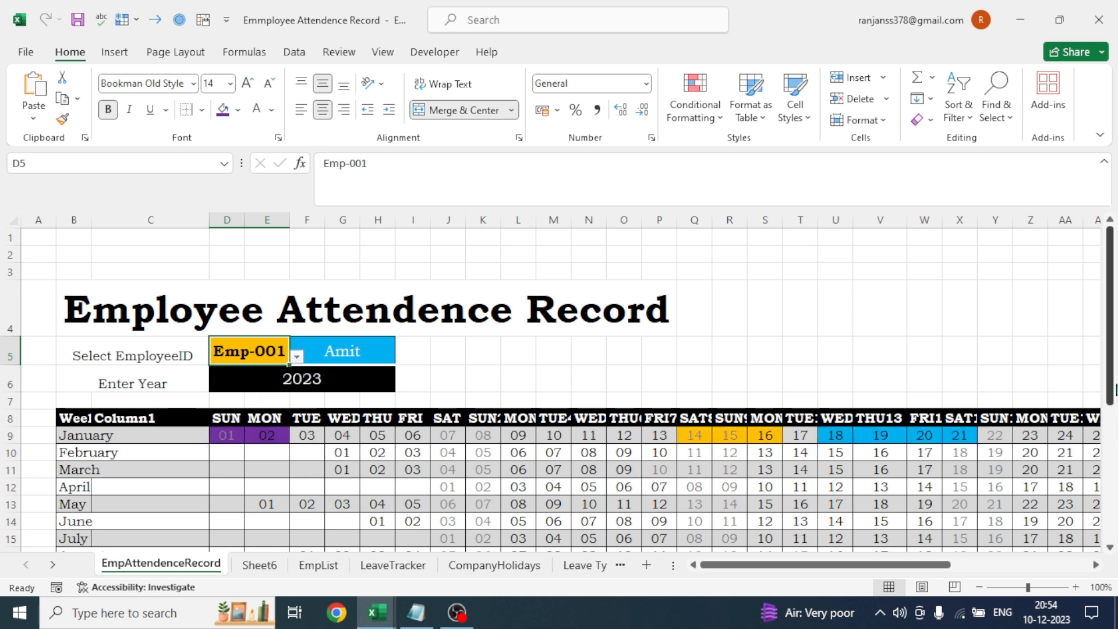
Make the Sick Leave count in W23 bold
left_click_drag(1112, 378, 1117, 513)
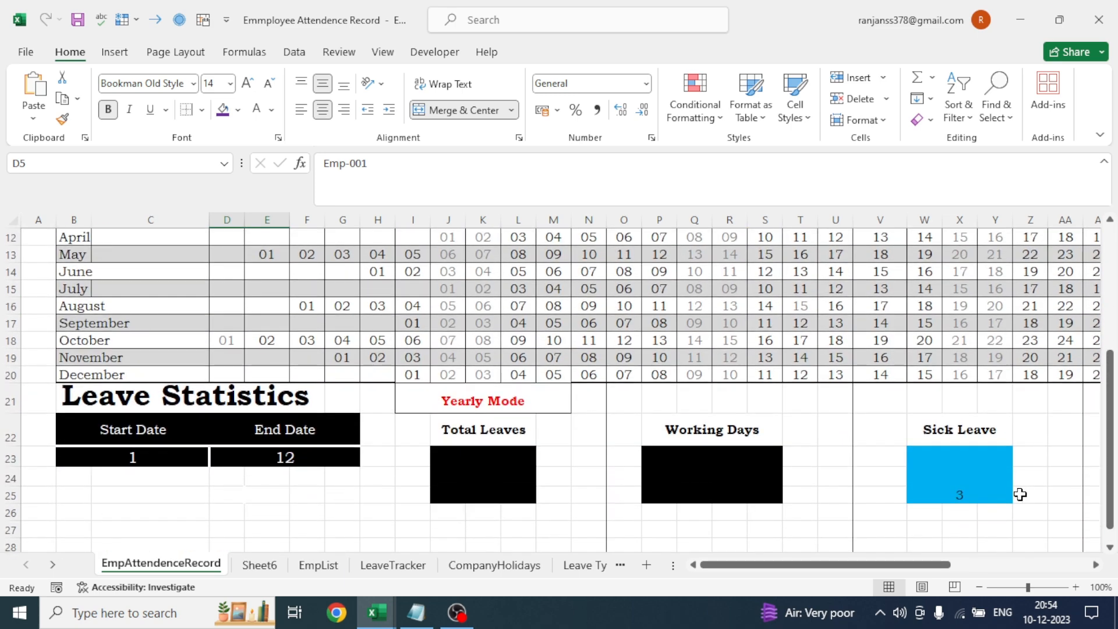
left_click(964, 485)
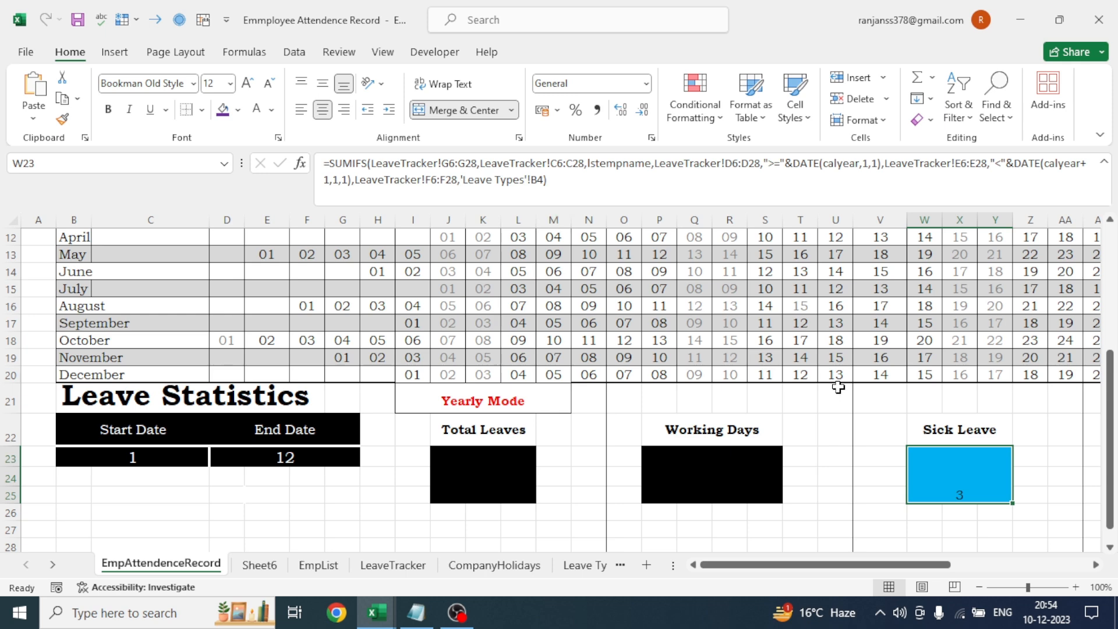
left_click(108, 109)
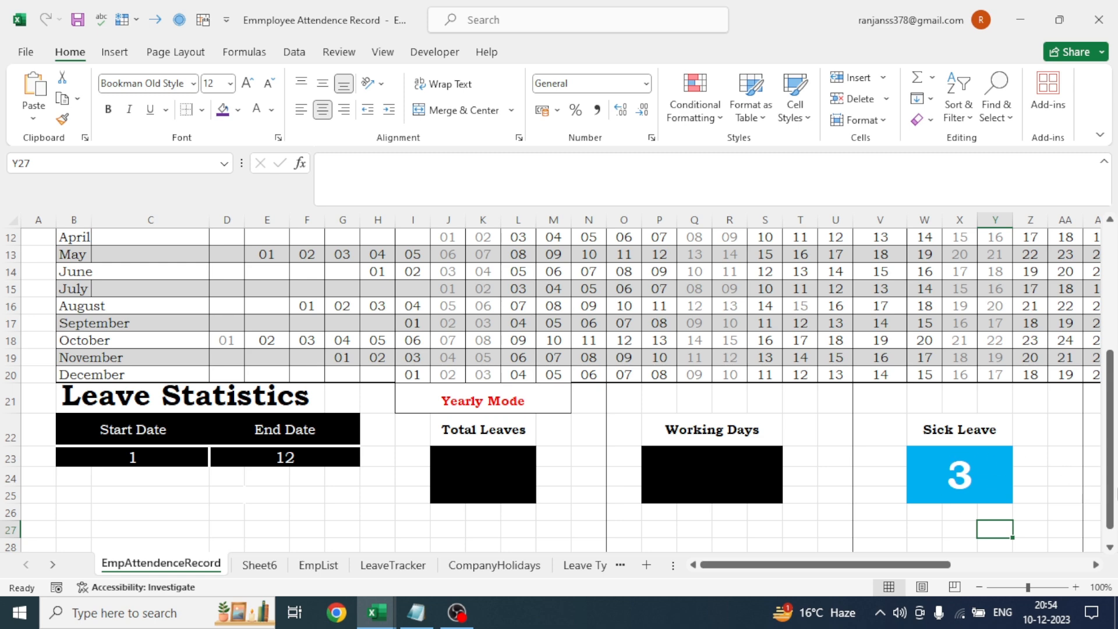
left_click_drag(1111, 488, 1111, 408)
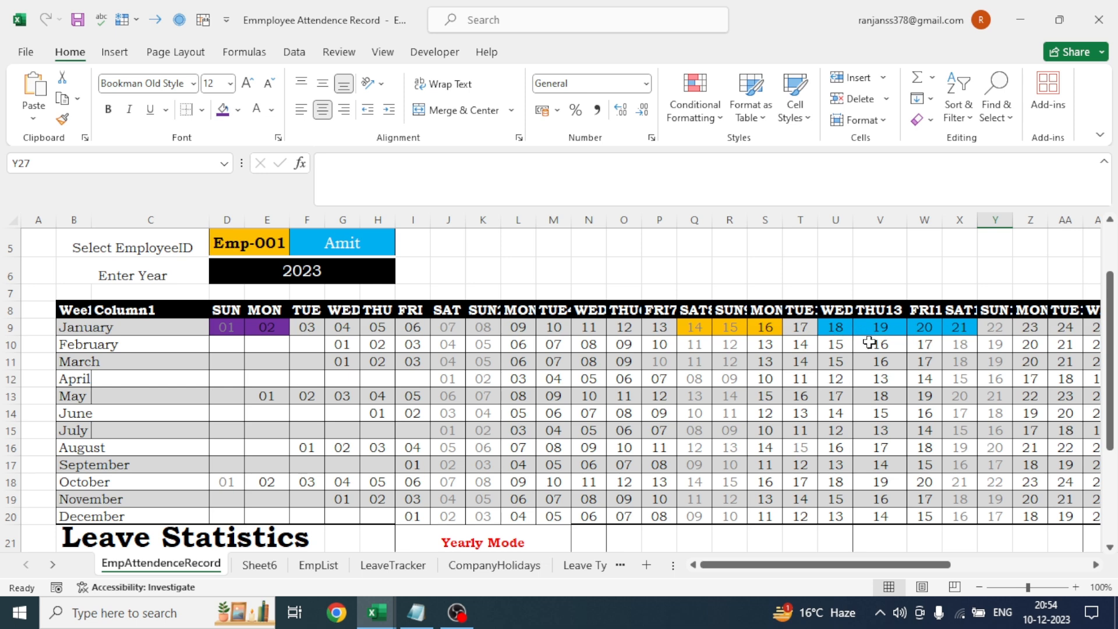
mouse_move(1113, 375)
left_mouse_down()
mouse_move(1112, 466)
mouse_move(978, 491)
mouse_move(991, 468)
mouse_move(1010, 513)
mouse_move(1113, 464)
mouse_move(1114, 393)
left_mouse_up()
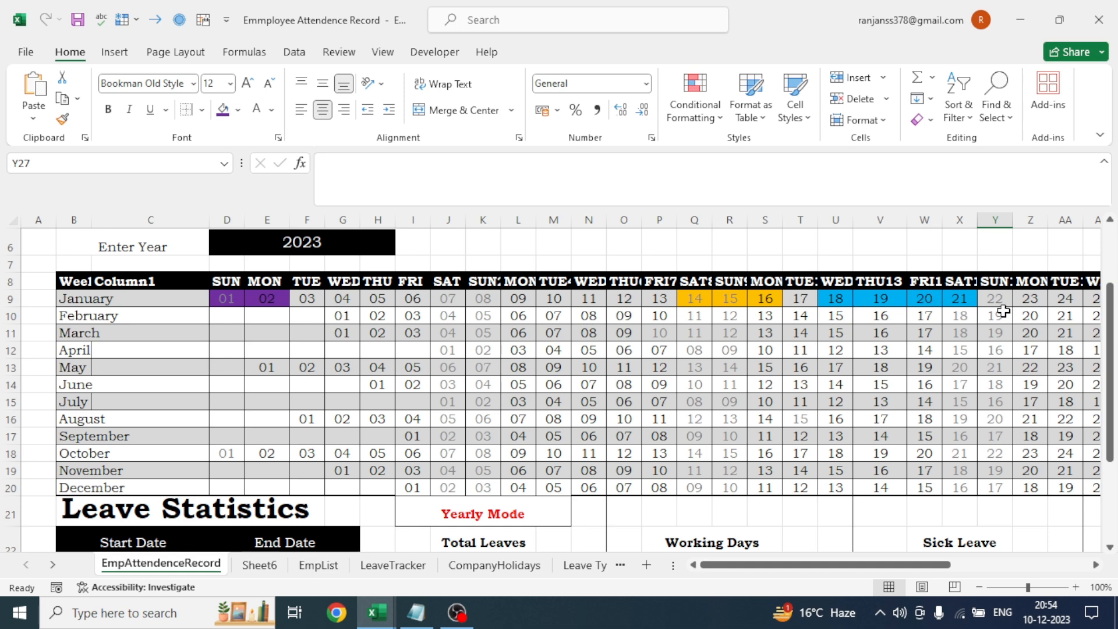
left_click_drag(1109, 324, 1115, 363)
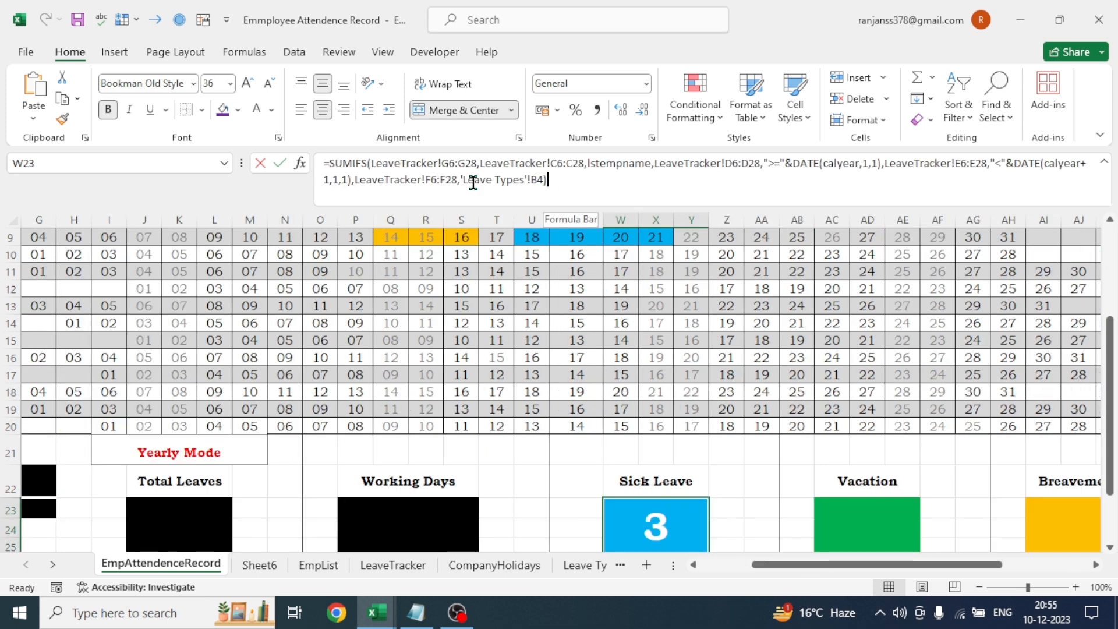
Re-enter the SUMIFS leave formula with 'Leave Types'!B5 (Vacation) as the leave-type criterion
left_click_drag(549, 180, 302, 167)
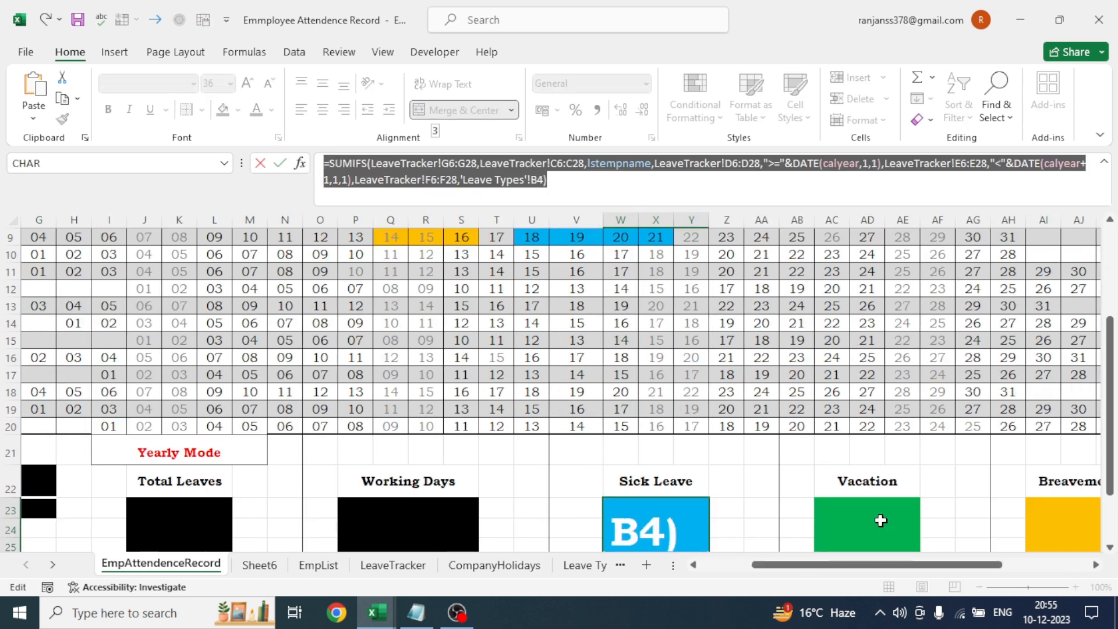
left_click(866, 530)
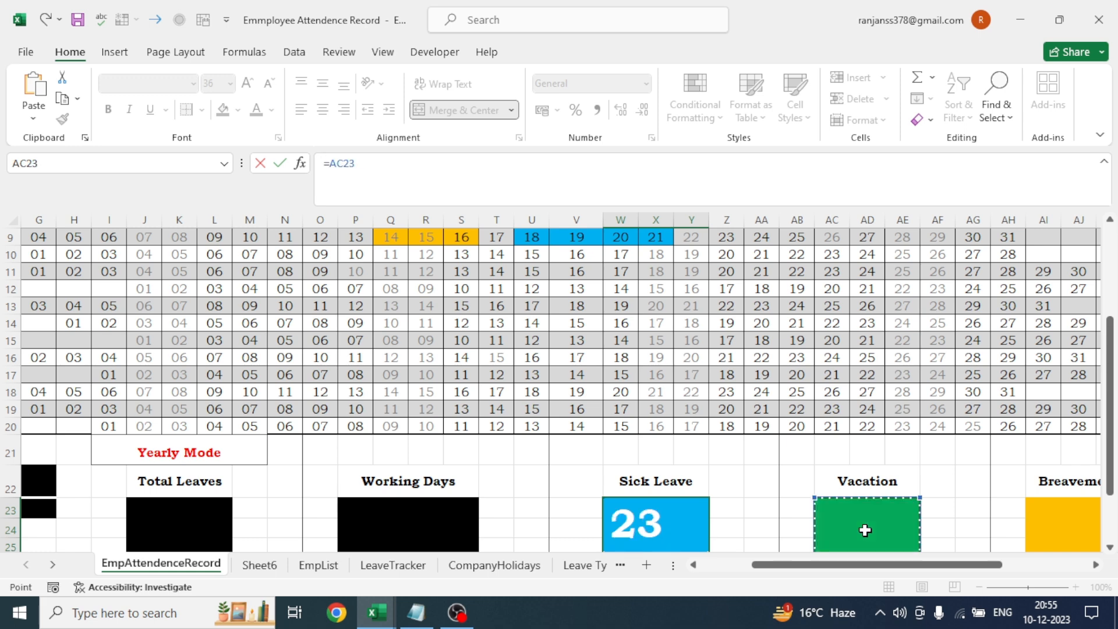
key("BackSpace")
key("BackSpace")
key("BackSpace")
key("BackSpace")
key("BackSpace")
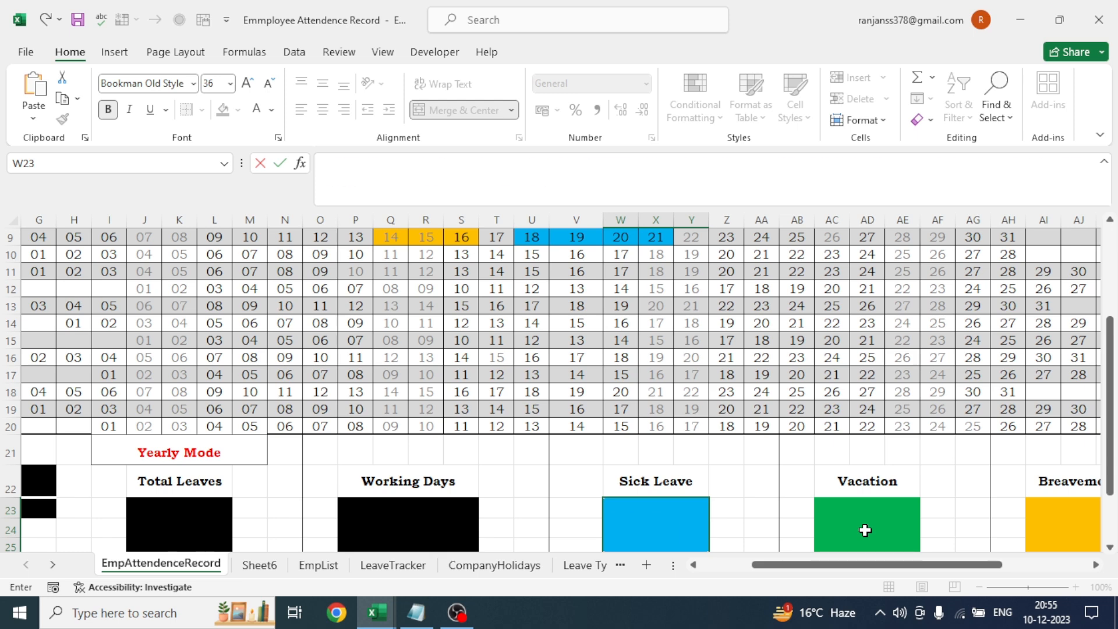
key("ctrl+v")
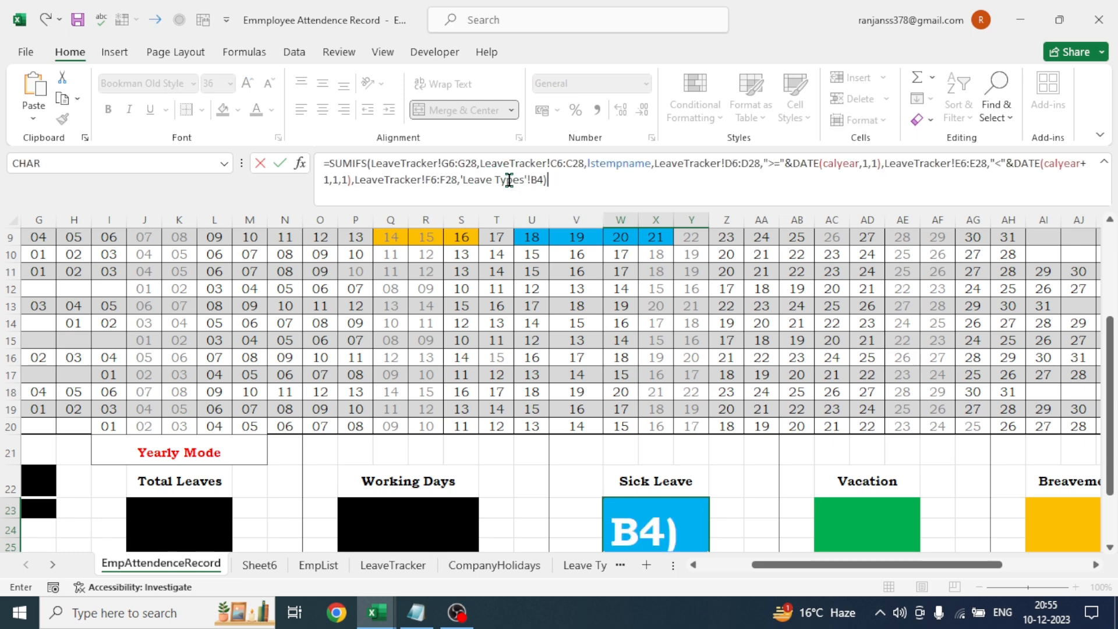
left_click(544, 178)
key("BackSpace")
key("BackSpace")
key("BackSpace")
key("BackSpace")
key("BackSpace")
key("BackSpace")
key("BackSpace")
key("BackSpace")
key("BackSpace")
key("BackSpace")
key("BackSpace")
key("BackSpace")
key("BackSpace")
key("BackSpace")
key("BackSpace")
key("BackSpace")
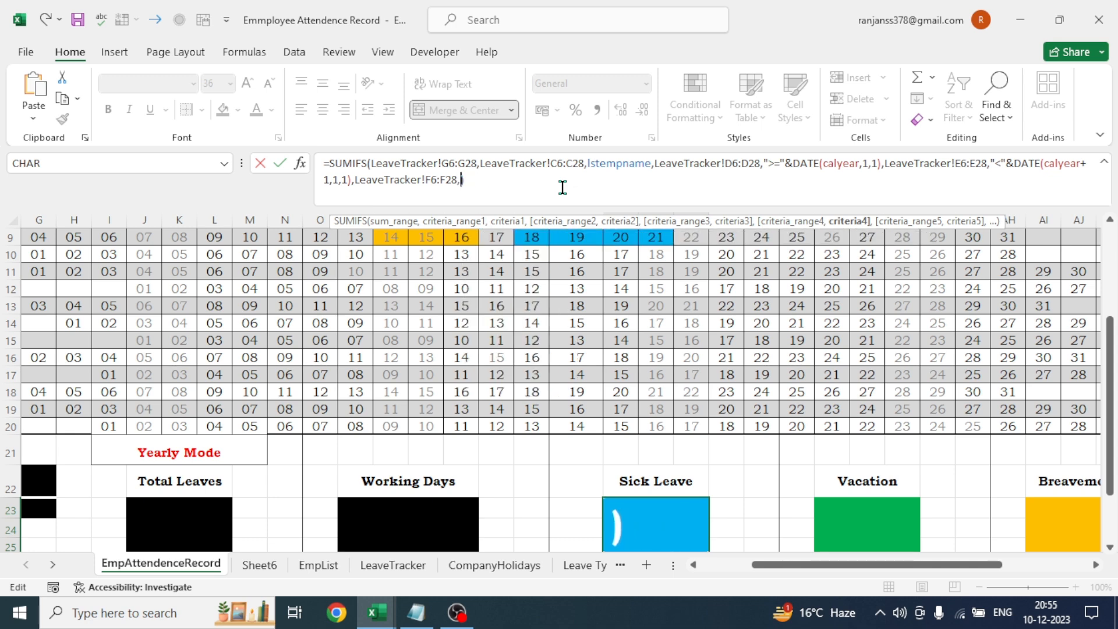
left_click(585, 566)
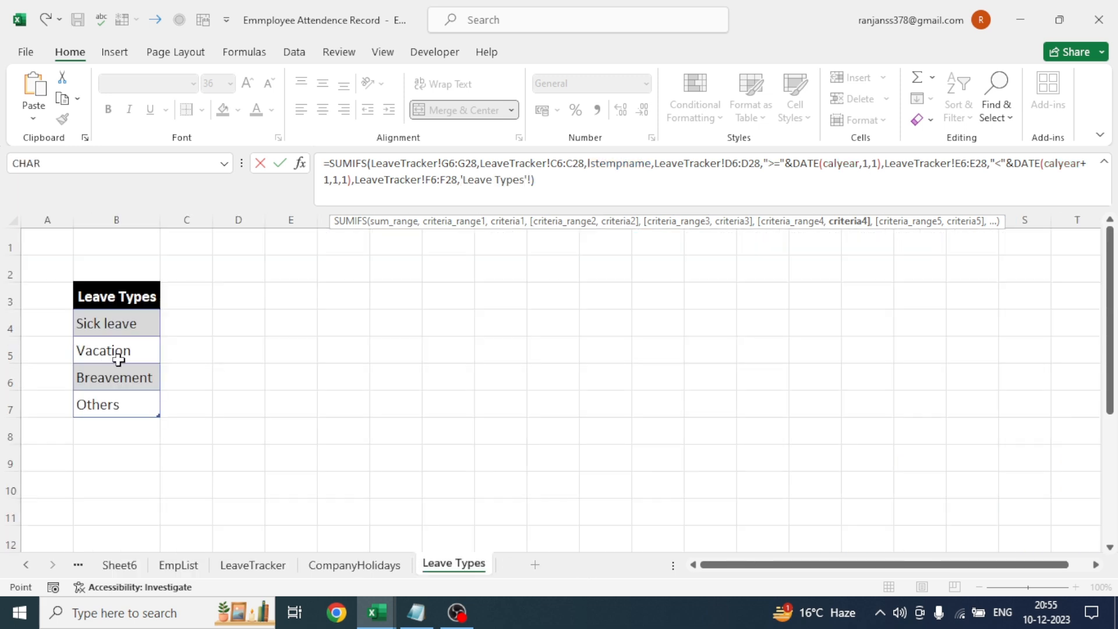
left_click(103, 350)
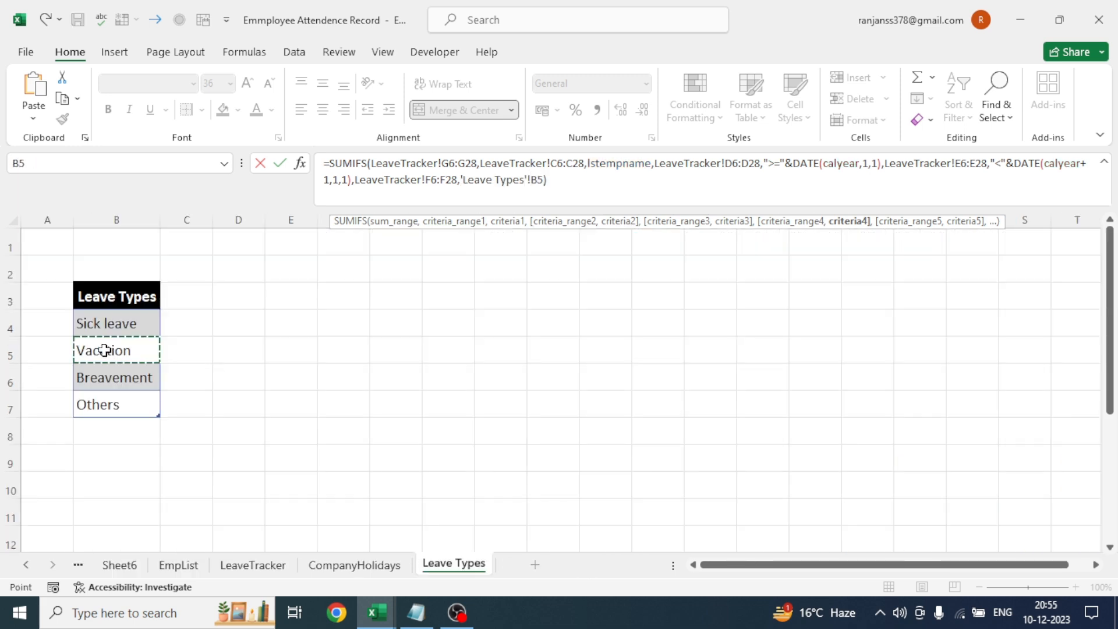
type(")")
key("Return")
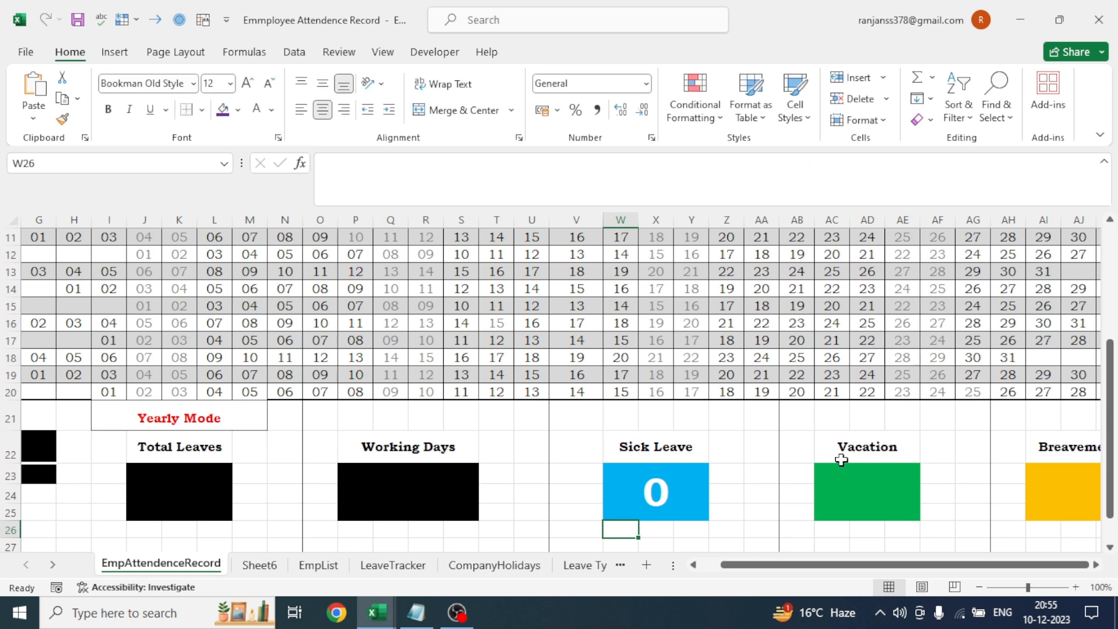
Make the Vacation, Breavement and Others box numbers bold, middle-aligned and 36 point
left_click(814, 466)
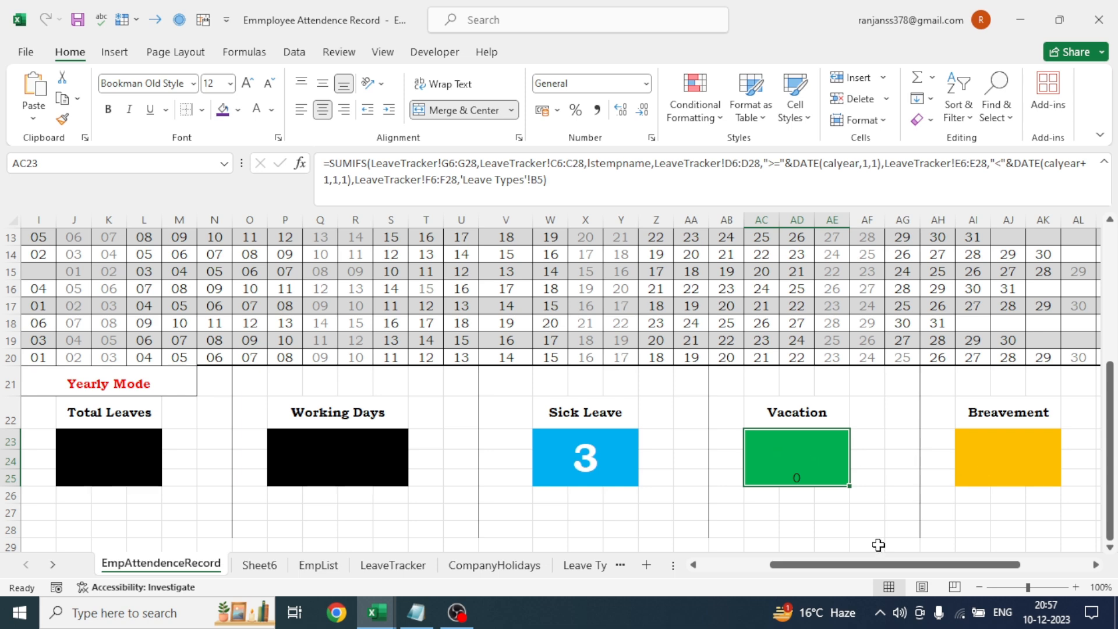
left_click_drag(861, 566, 913, 566)
left_click(796, 460, "ctrl")
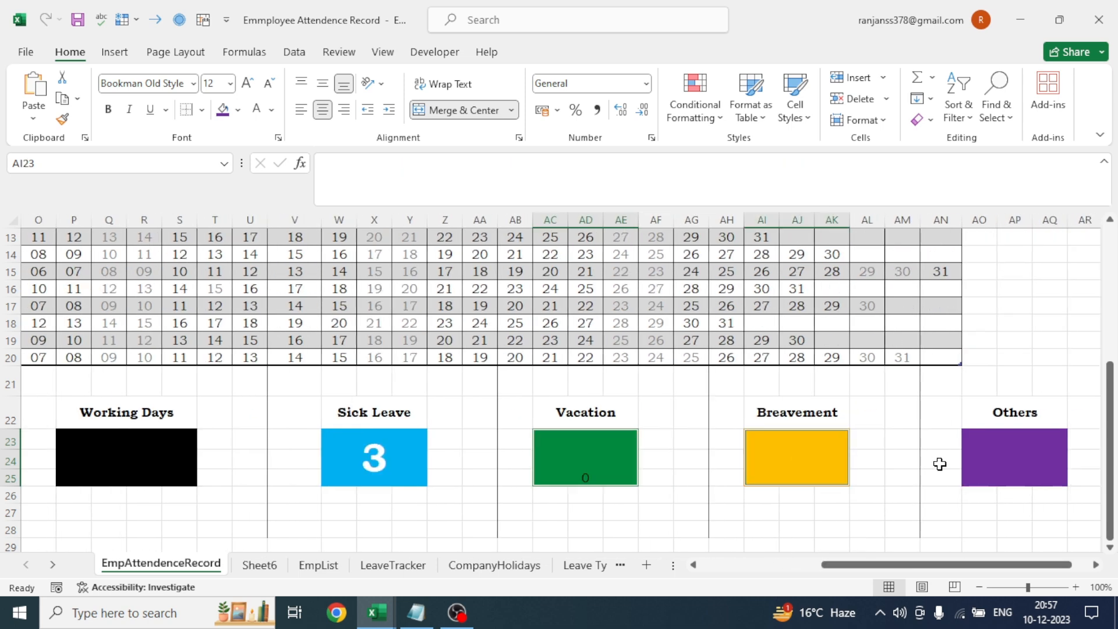
left_click(999, 462, "ctrl")
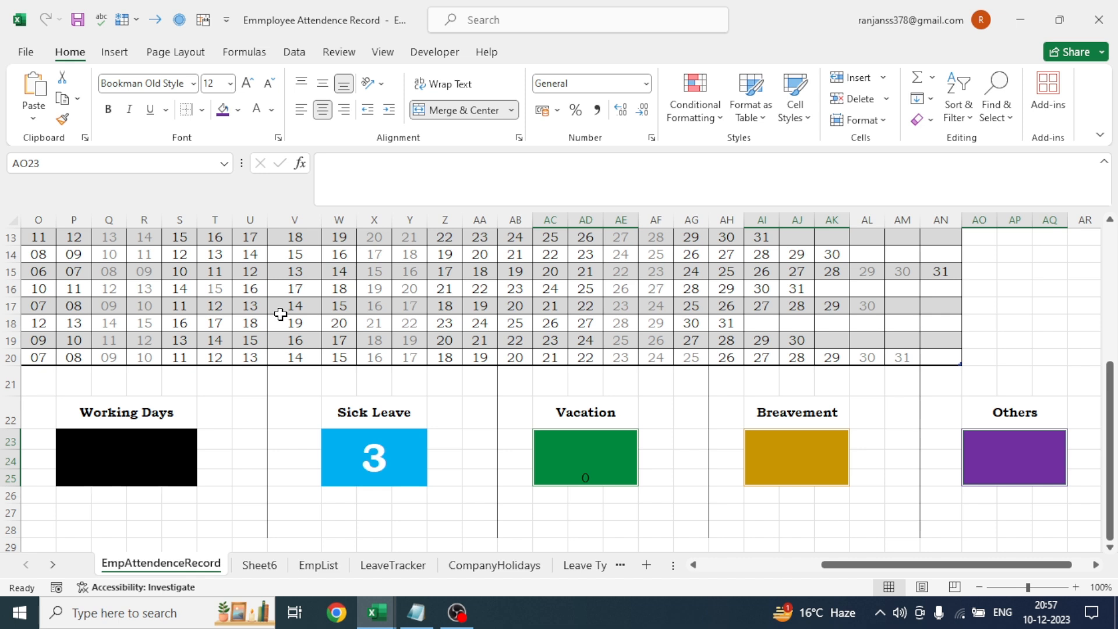
left_click(109, 111)
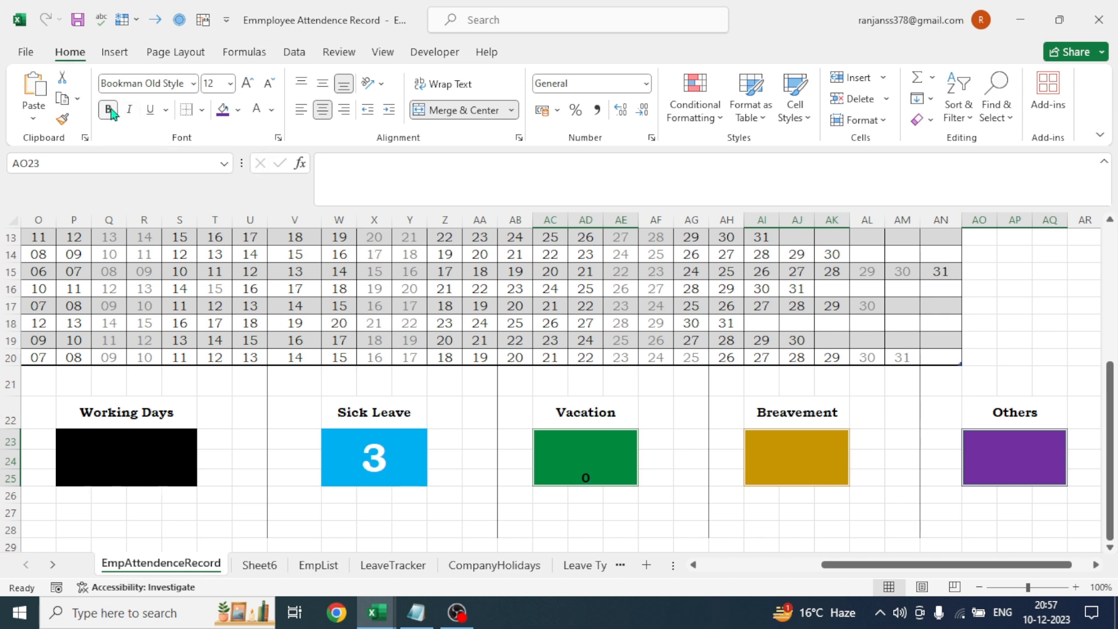
left_click(323, 85)
left_click(248, 83)
left_click(247, 84)
left_click(248, 83)
left_click(248, 83)
left_click(248, 83)
left_click(248, 83)
left_click(247, 83)
left_click(247, 83)
left_click(247, 83)
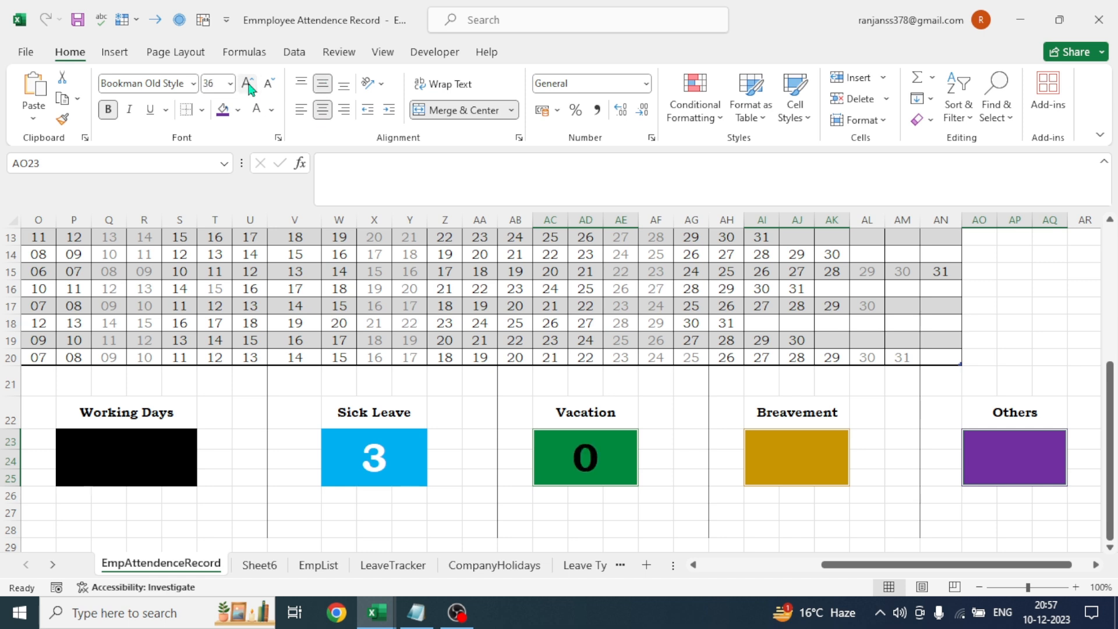
Give the three box numbers a light font colour
left_click(256, 109)
left_click_drag(814, 565, 793, 575)
left_click_drag(1111, 463, 1113, 384)
left_click_drag(851, 565, 798, 568)
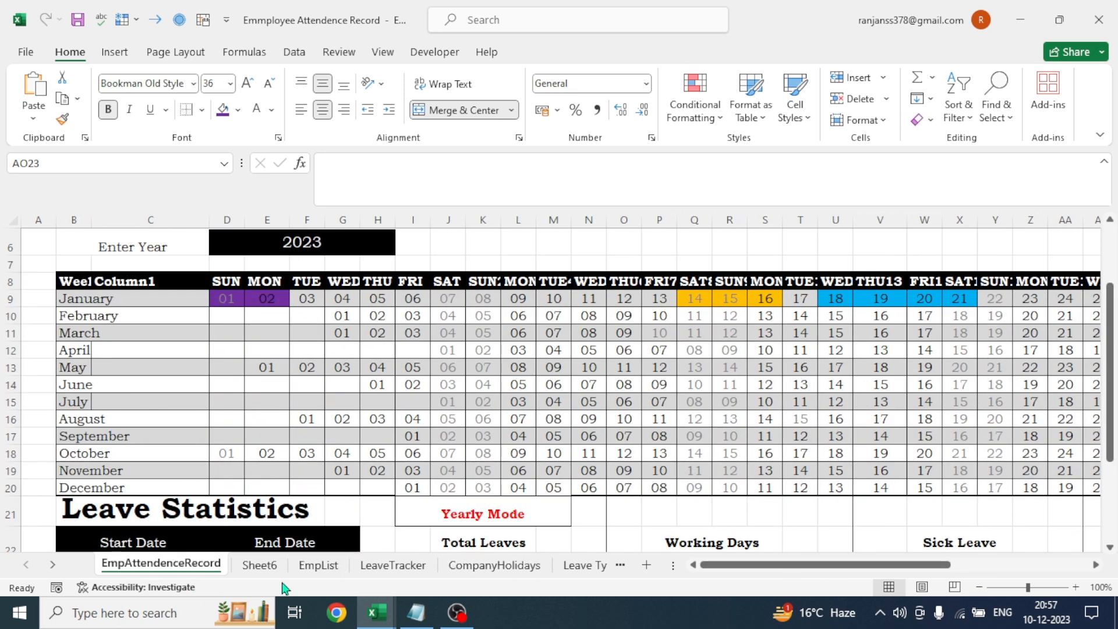
On LeaveTracker, change the first record's leave type in F6 from Others to Vacation
left_click(392, 566)
left_click_drag(1110, 446, 1111, 245)
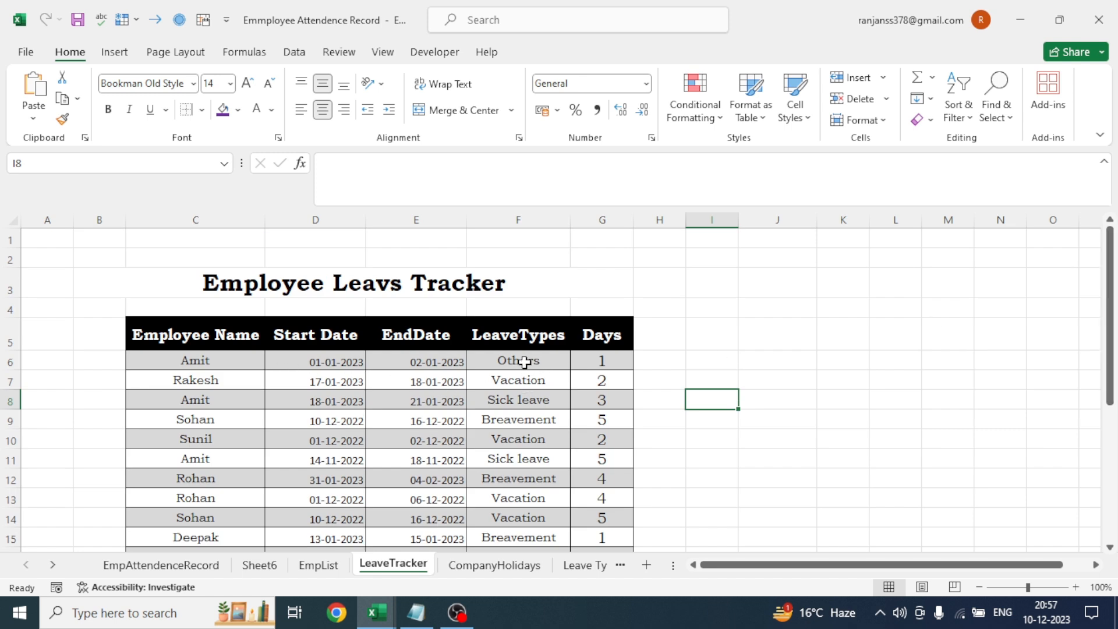
left_click(524, 362)
left_click(578, 362)
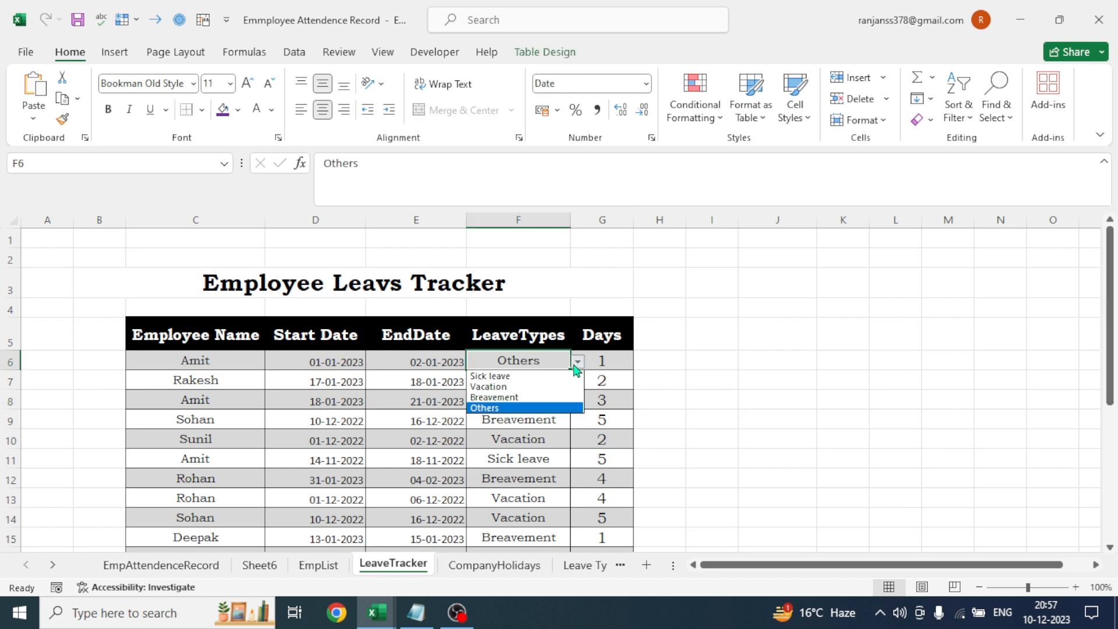
left_click(498, 388)
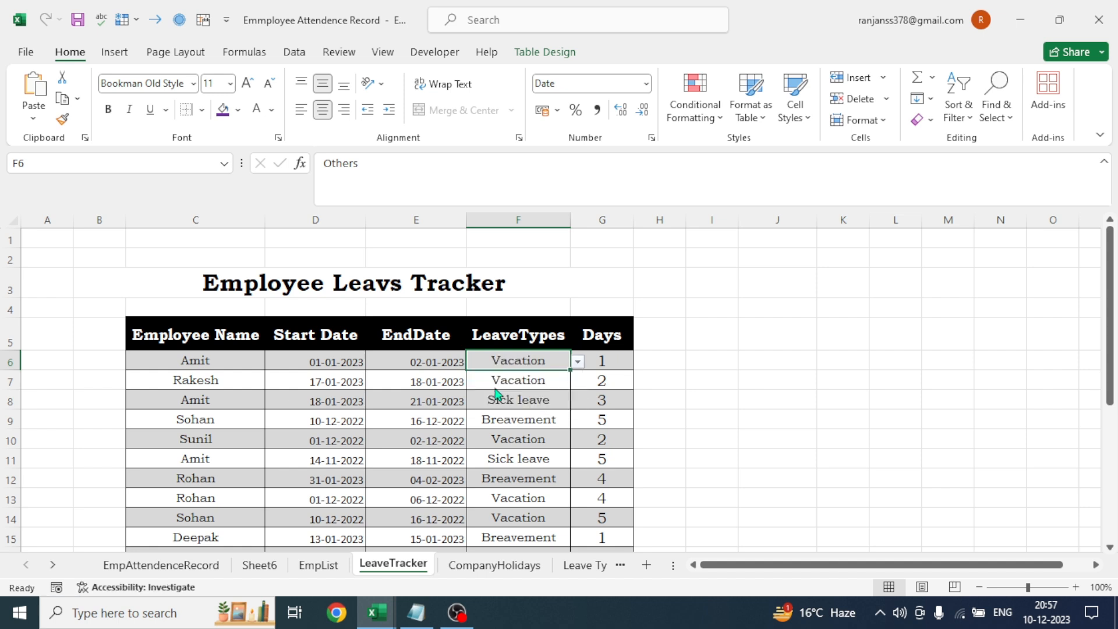
left_click(712, 379)
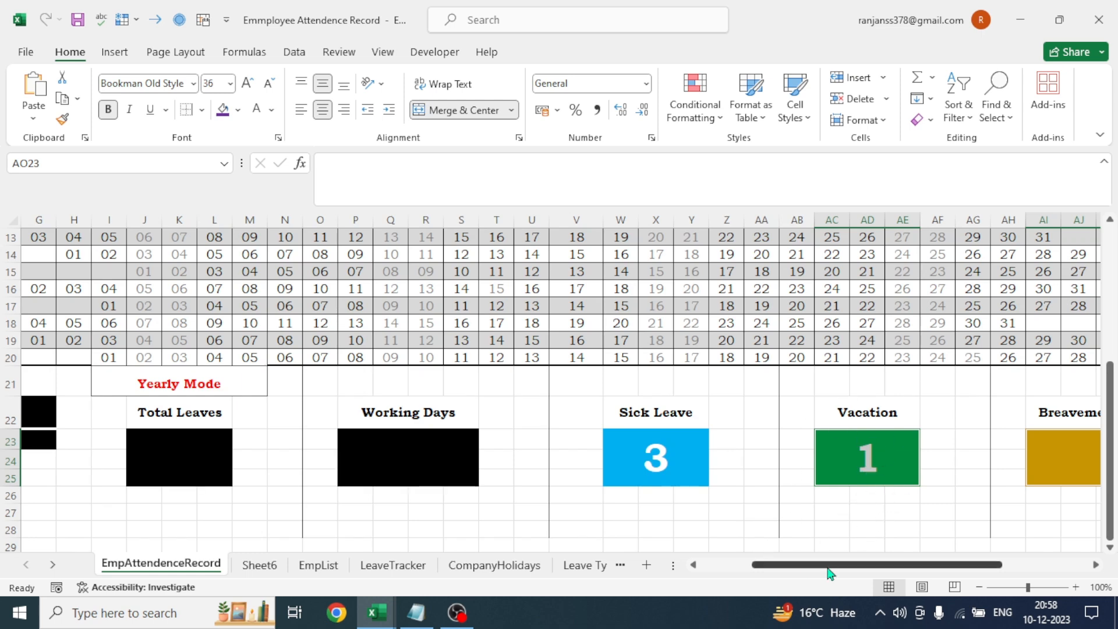
left_click_drag(814, 572, 890, 568)
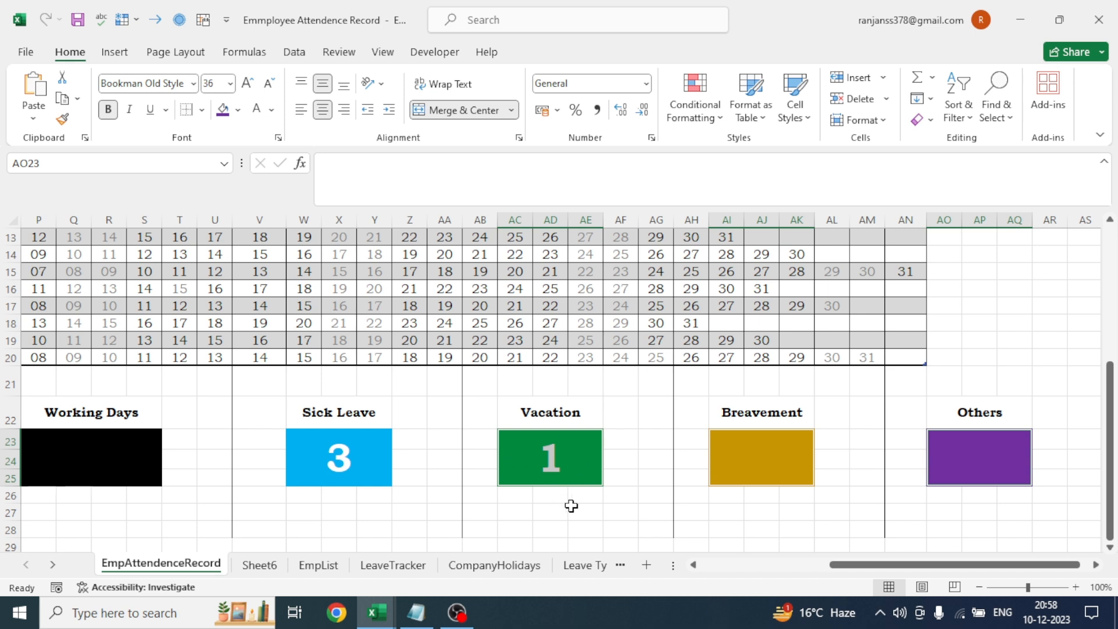
Point the Breavement box formula at 'Leave Types'!B6 instead of B4, so it shows 1
double_click(767, 466)
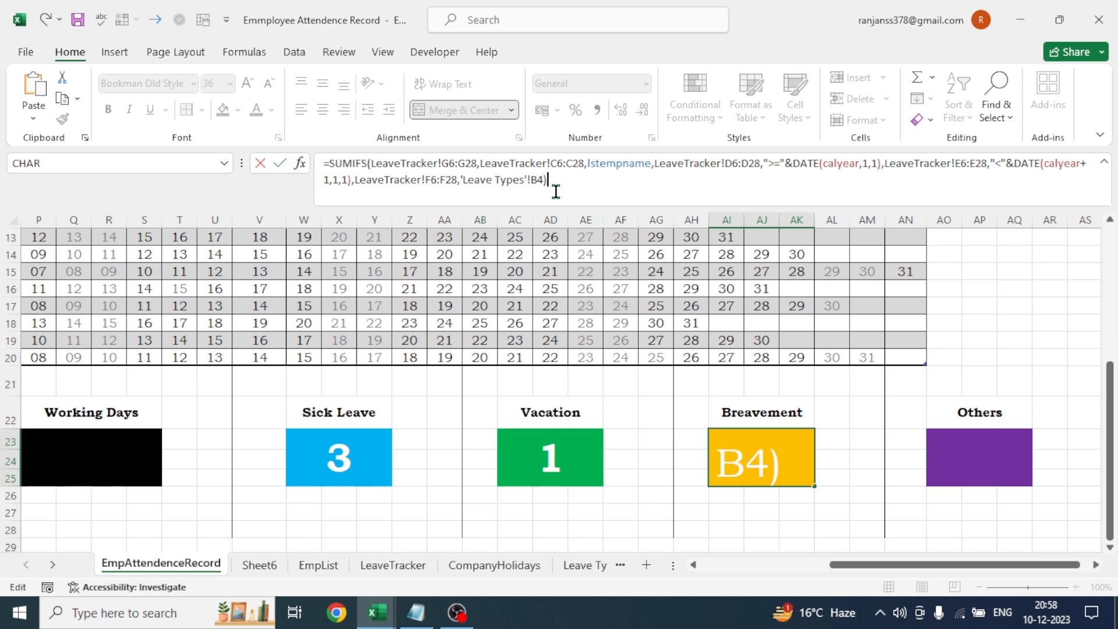
left_click(541, 179)
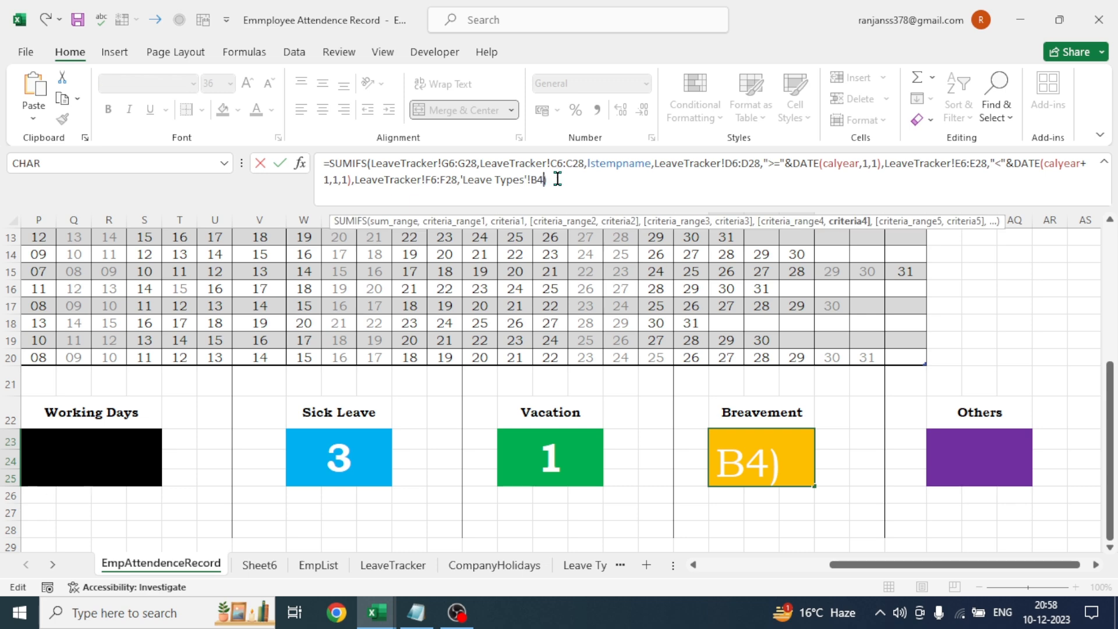
key("BackSpace")
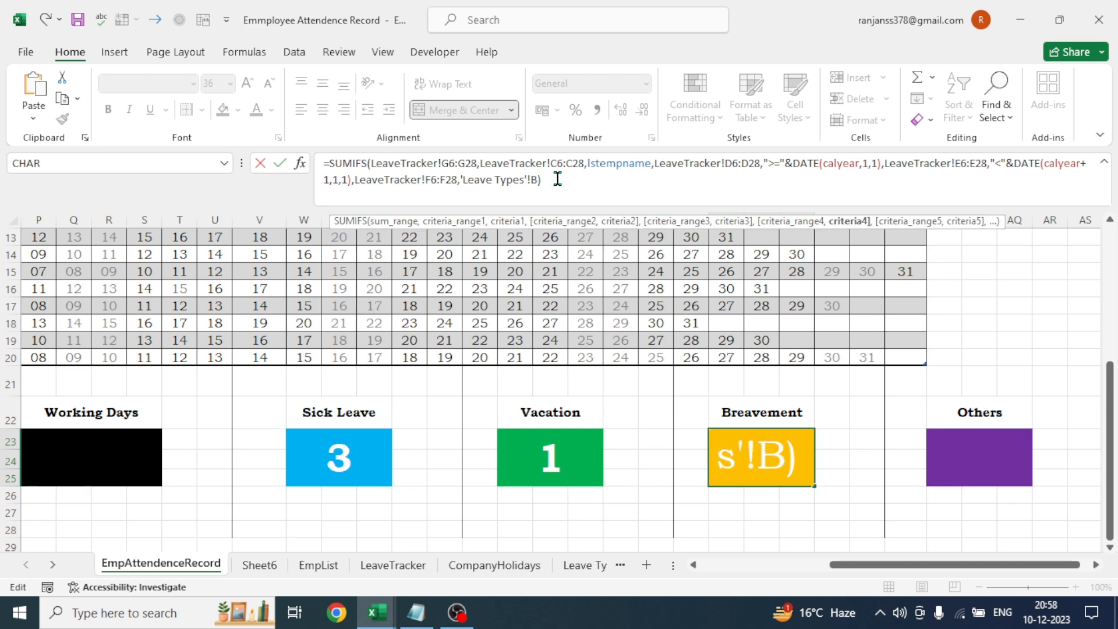
type("6")
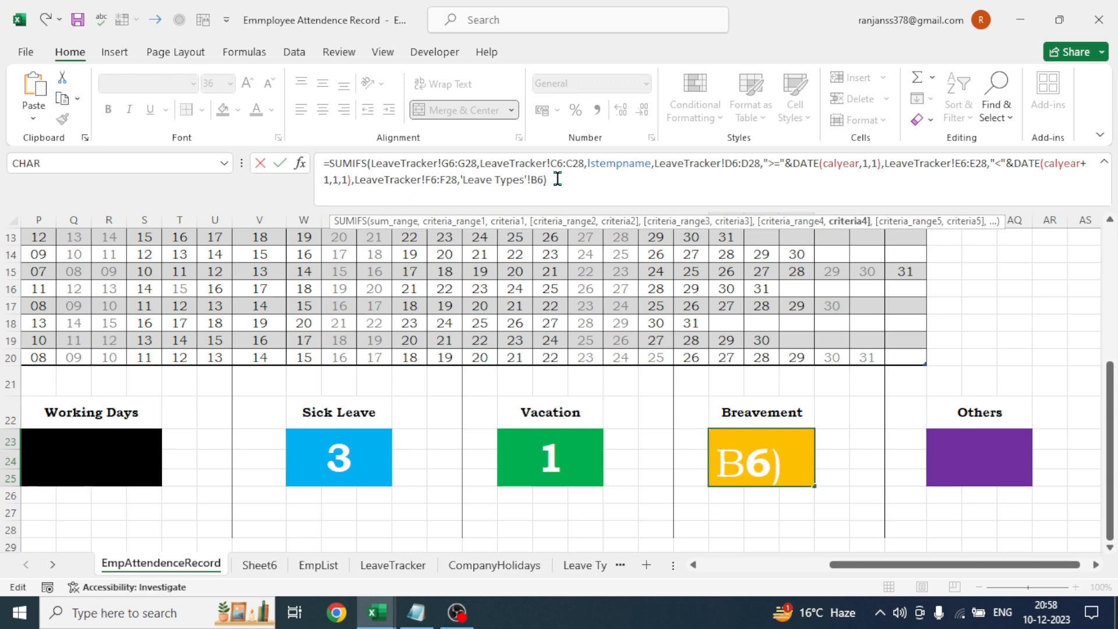
key("Return")
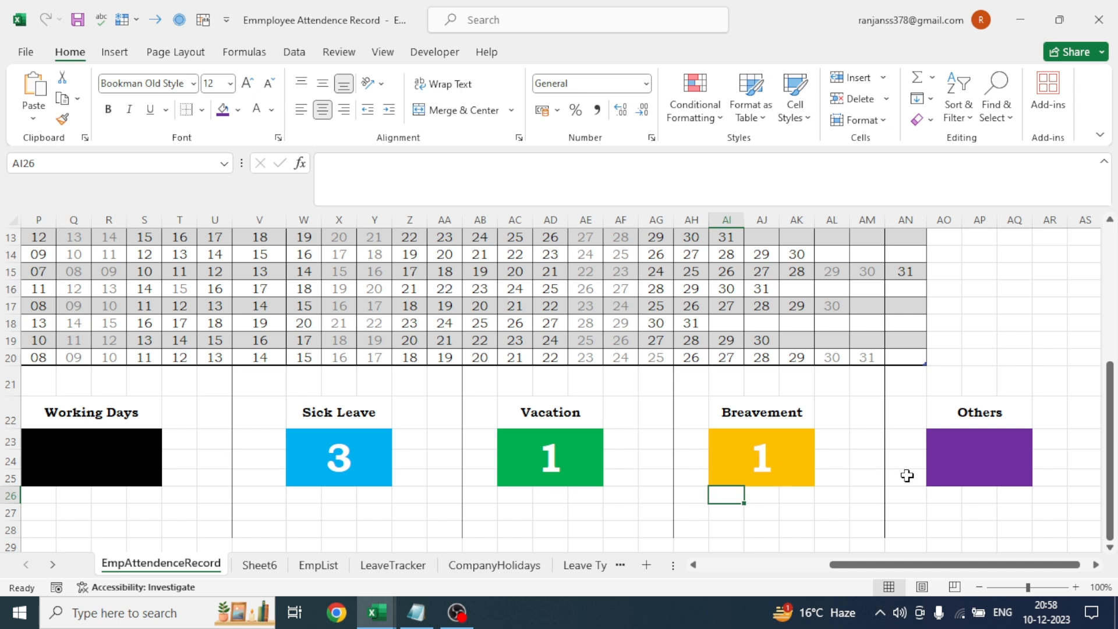
Paste the SUMIFS formula into the Others box and change its reference to 'Leave Types'!B7
left_click(955, 472)
left_click(346, 174)
type("=SUMIFS(LeaveTracker!G6:G28,LeaveTracker!C6:C28,lstempname,LeaveTracker!D6:D28,\">=\"&DATE(calyear,1,1),LeaveTracker!E6:E28,\"<\"&DATE(calyear+1,1,1),LeaveTracker!F6:F28,'Leave Types'!B4)")
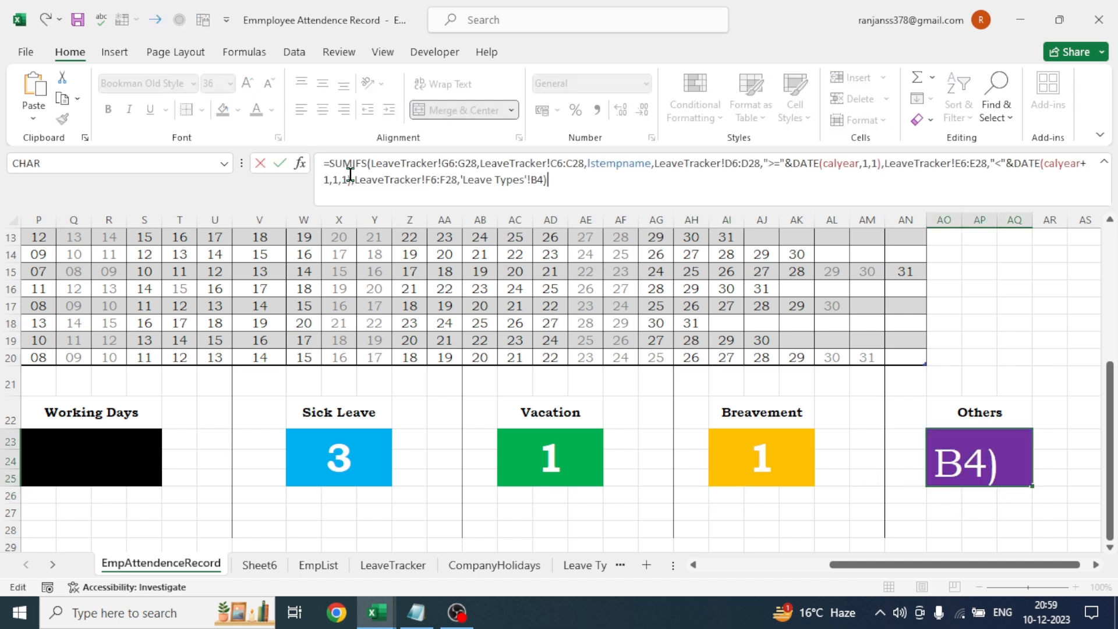
left_click(544, 177)
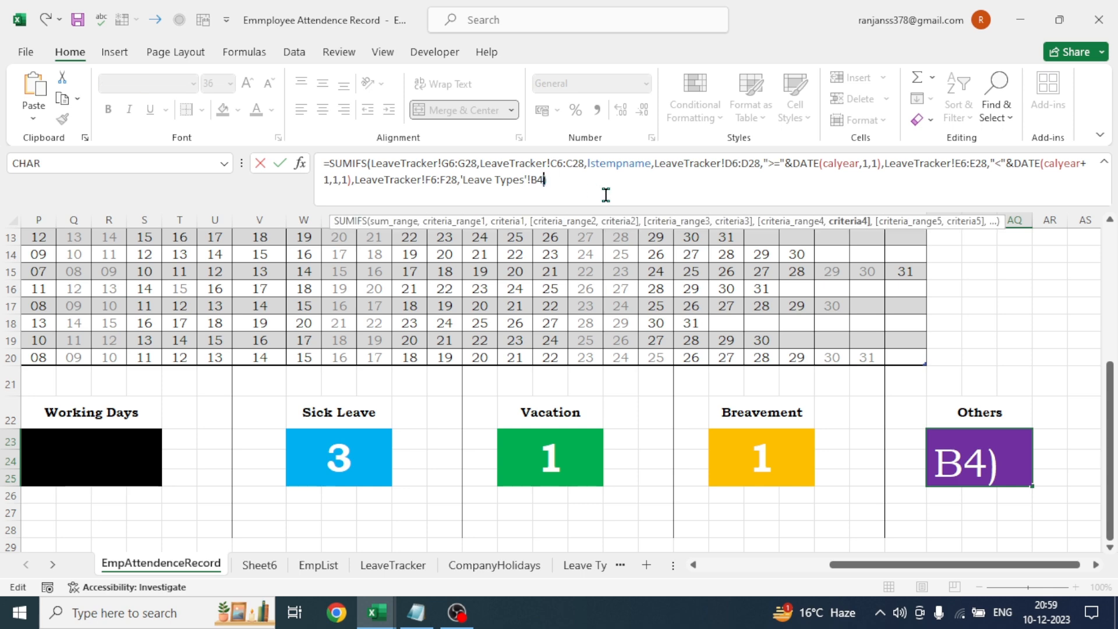
key("BackSpace")
type("7")
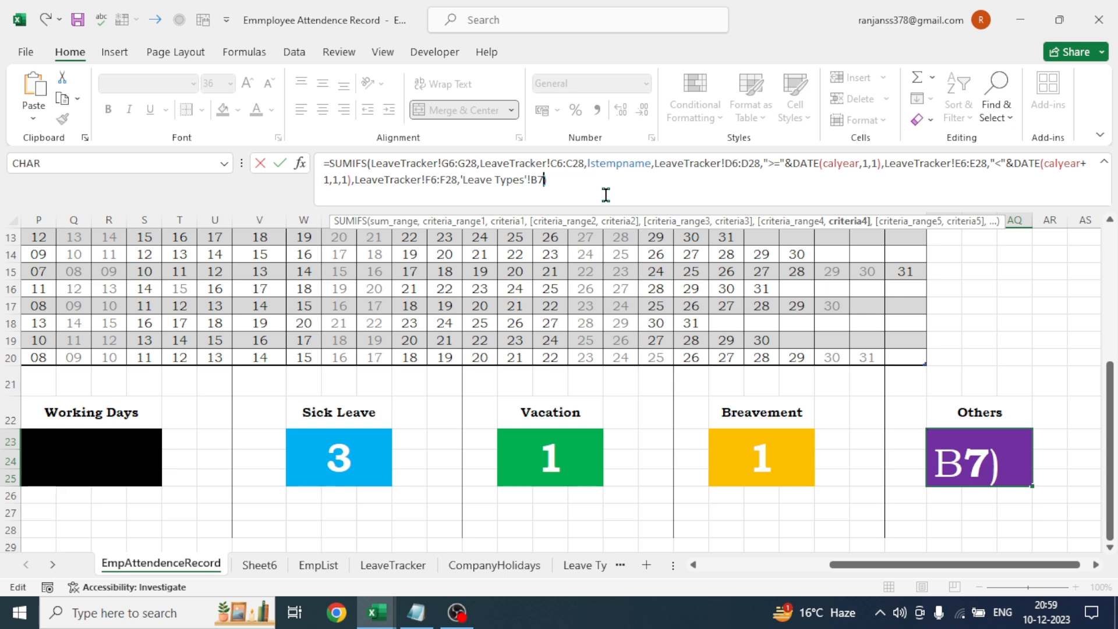
key("Return")
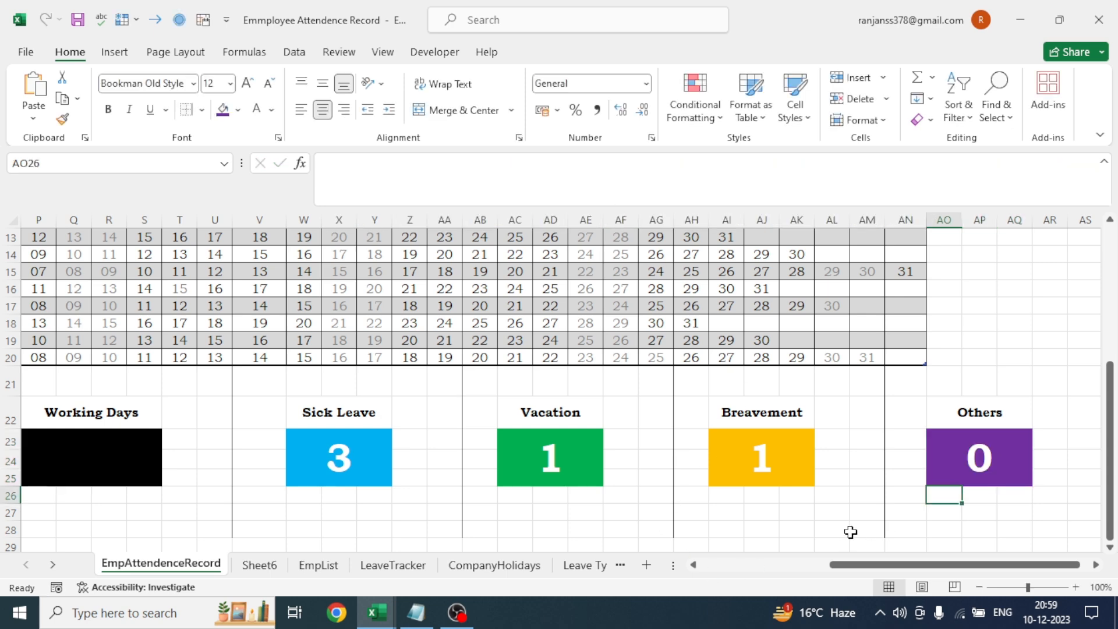
left_click_drag(873, 565, 703, 567)
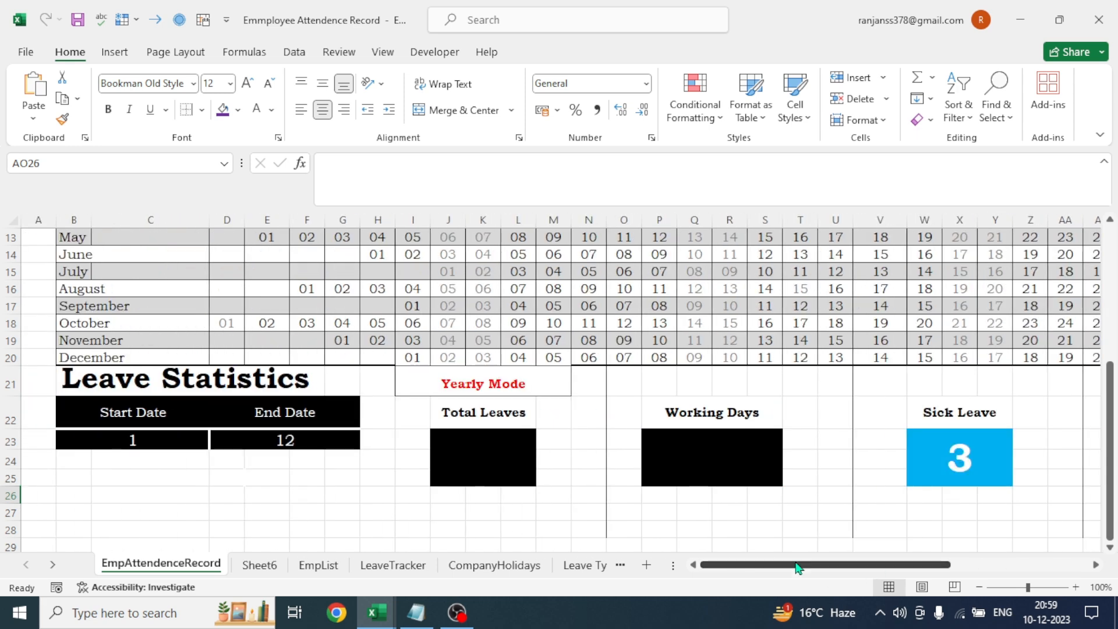
Set LeaveTracker F6 back to Others, then return to EmpAttendenceRecord's leave boxes to check Vacation reads 0
left_click_drag(1112, 457, 1112, 364)
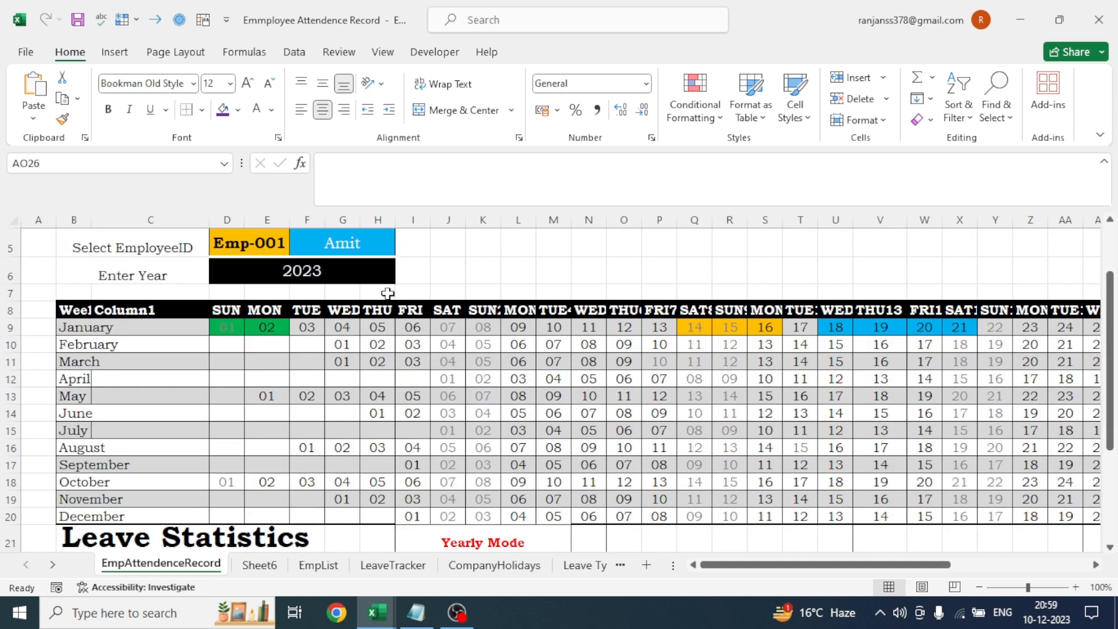
left_click(234, 242)
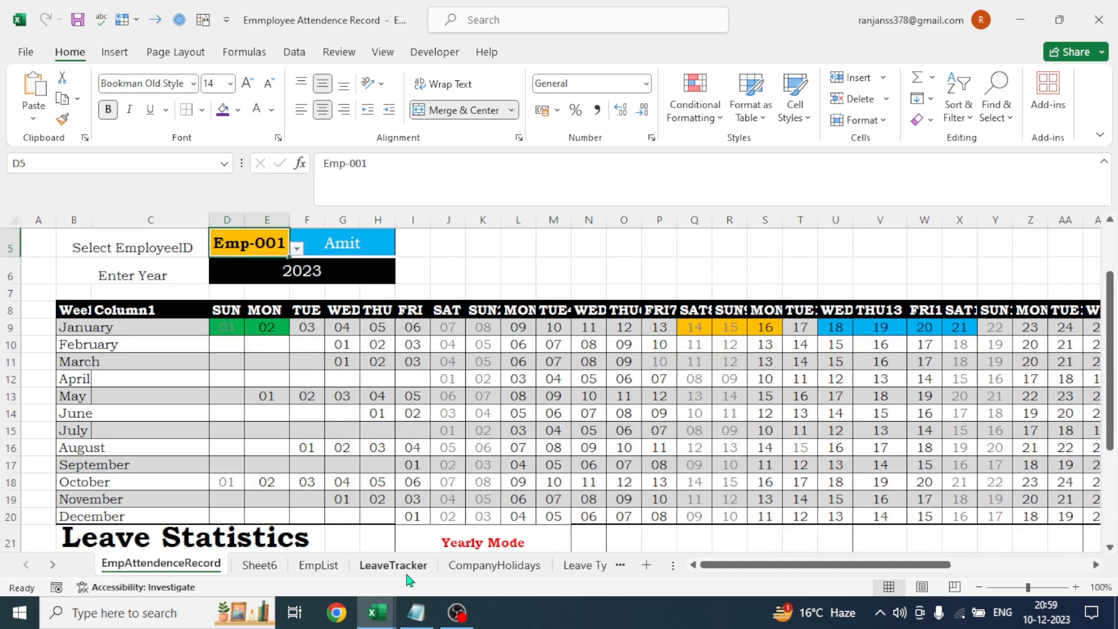
left_click(386, 567)
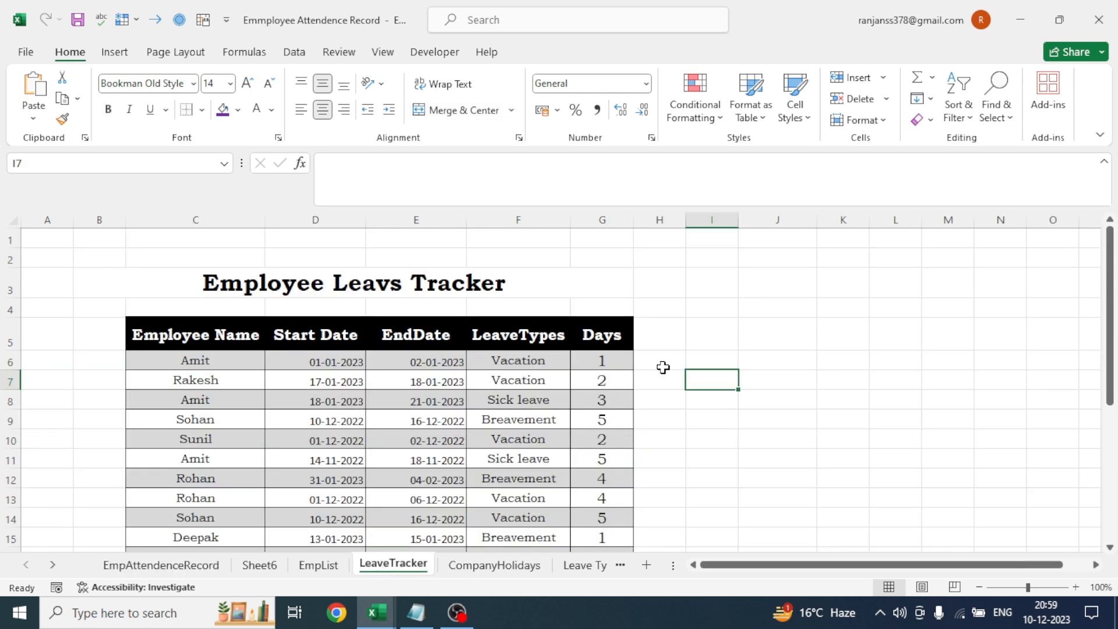
left_click(533, 366)
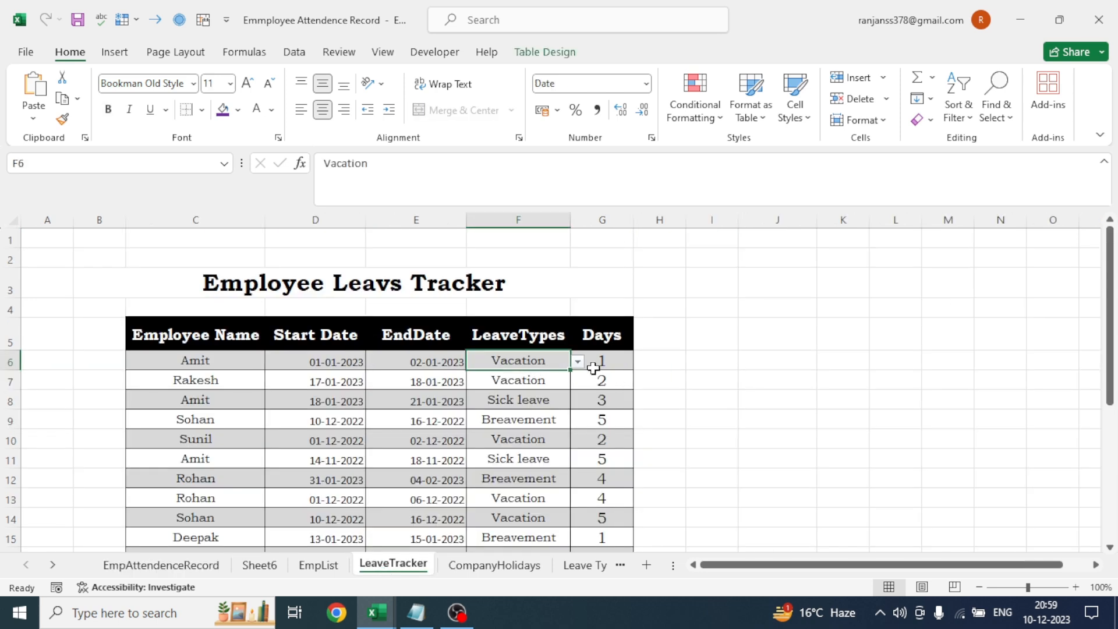
left_click(578, 364)
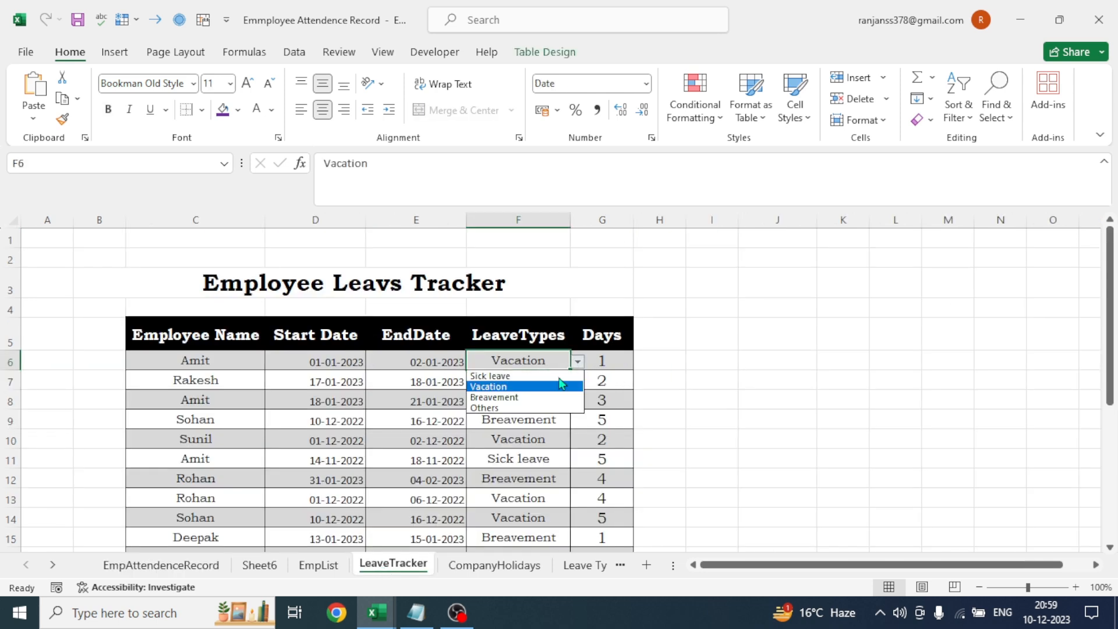
left_click(491, 409)
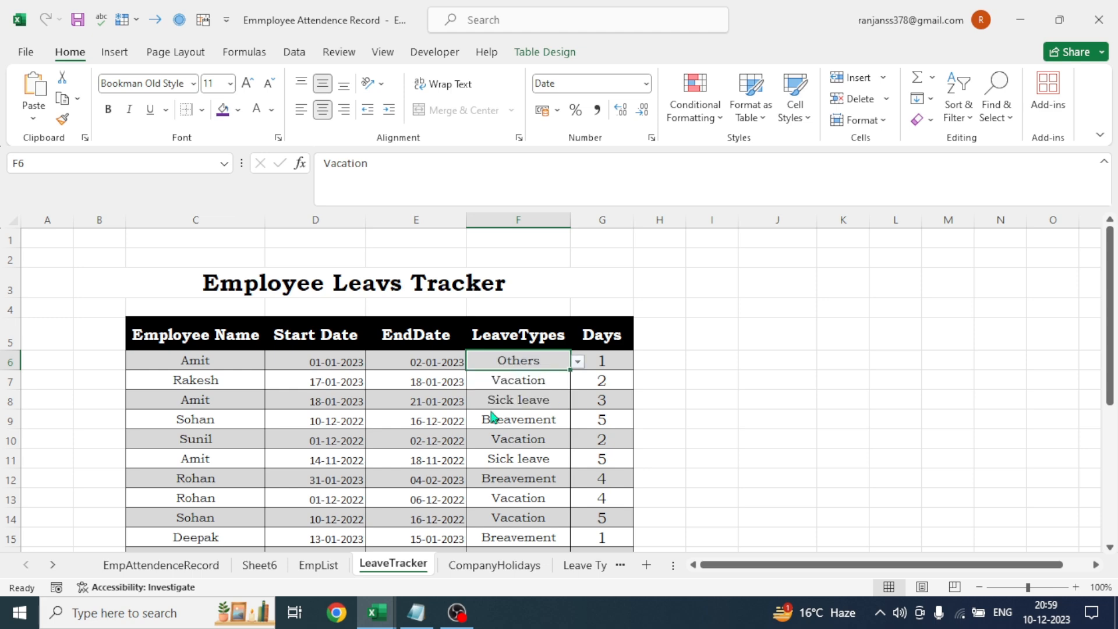
left_click(705, 425)
left_click(180, 568)
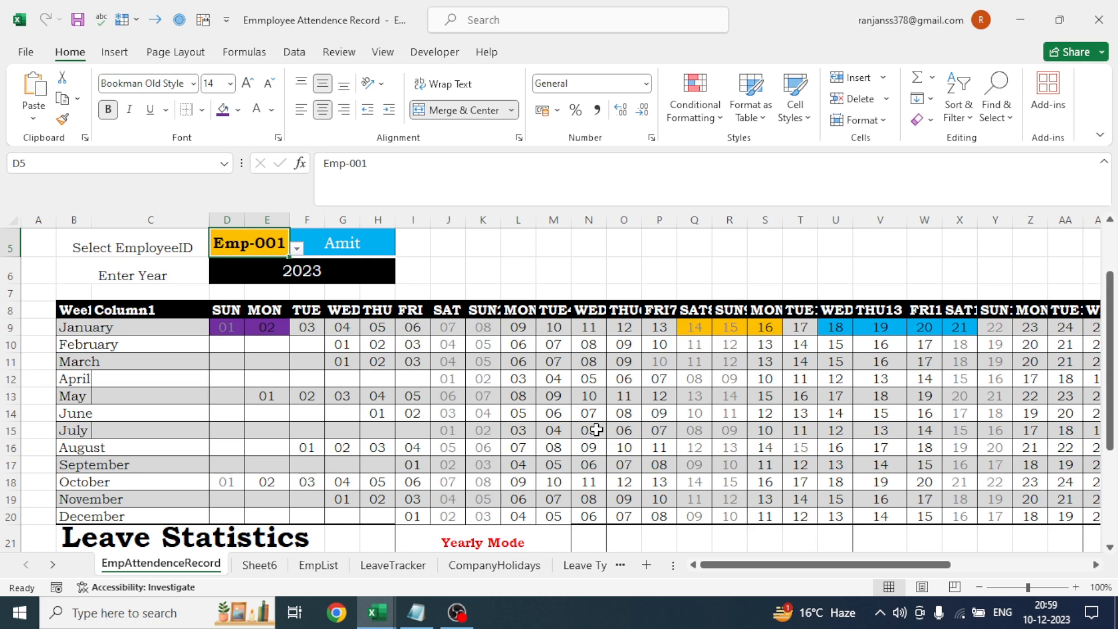
left_click_drag(883, 568, 927, 568)
scroll(932, 568, "down", 2)
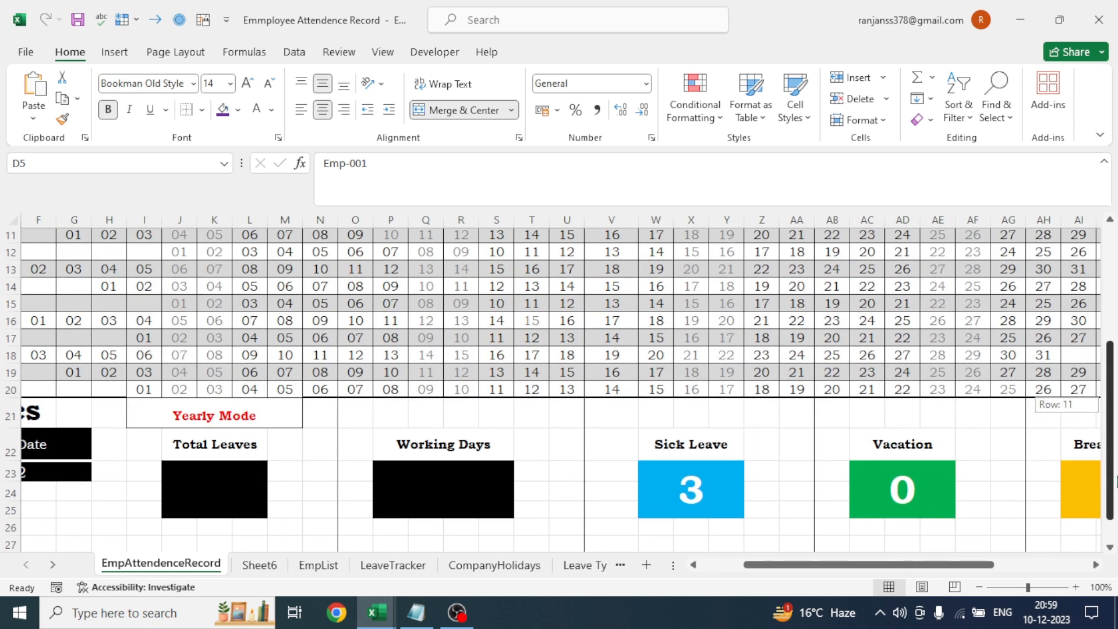
Paste the leave-total SUMIFS formula into the Total Leaves box J23, giving 5
left_click_drag(912, 569, 844, 574)
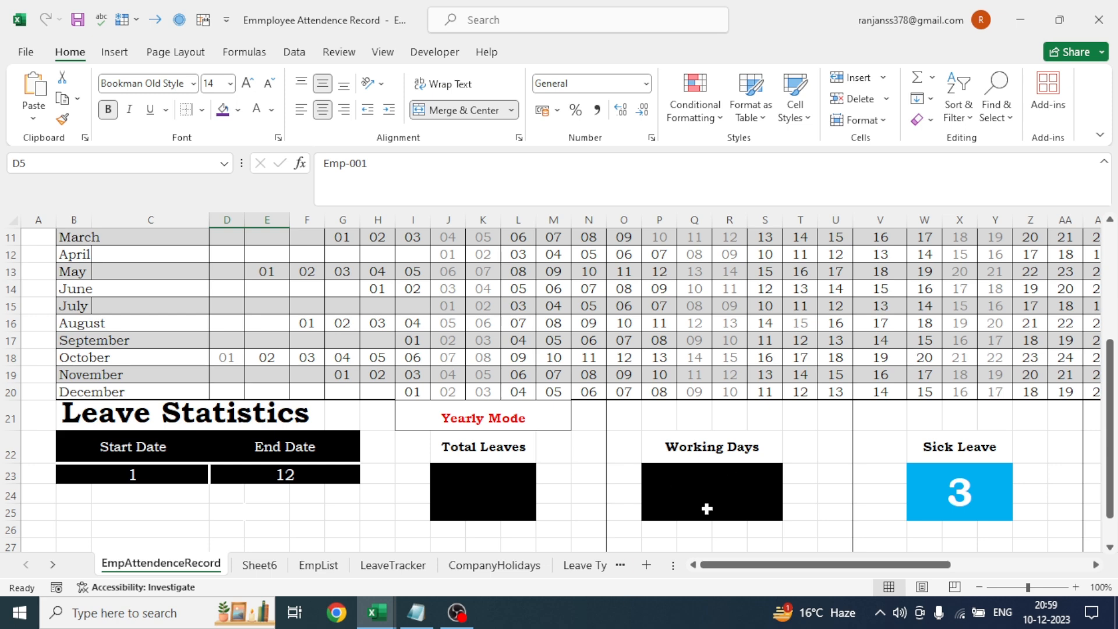
left_click(477, 487)
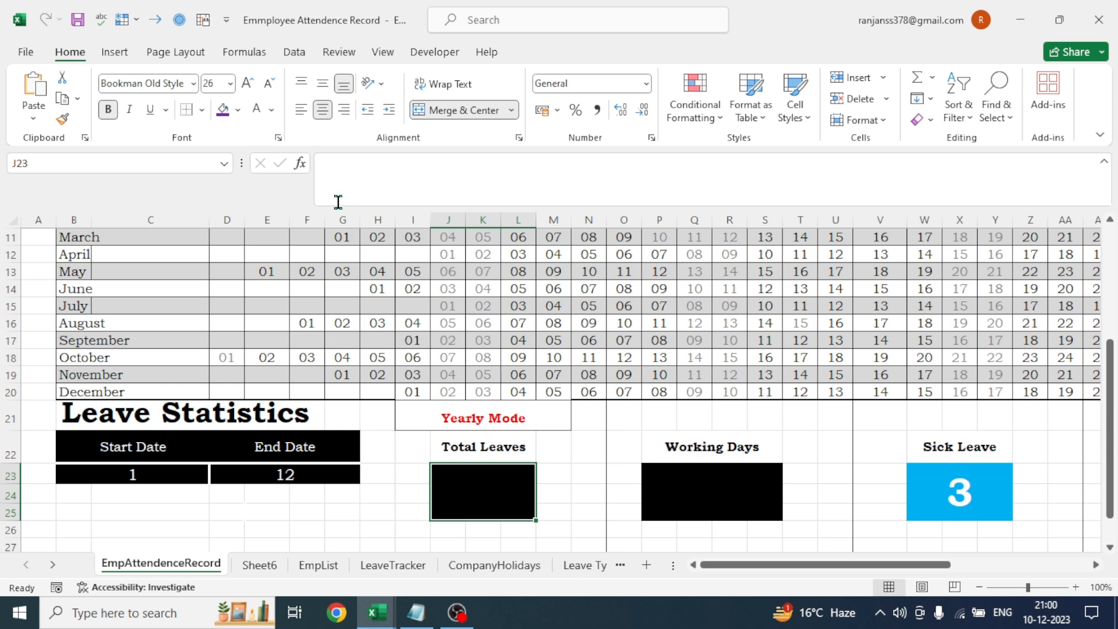
left_click(330, 166)
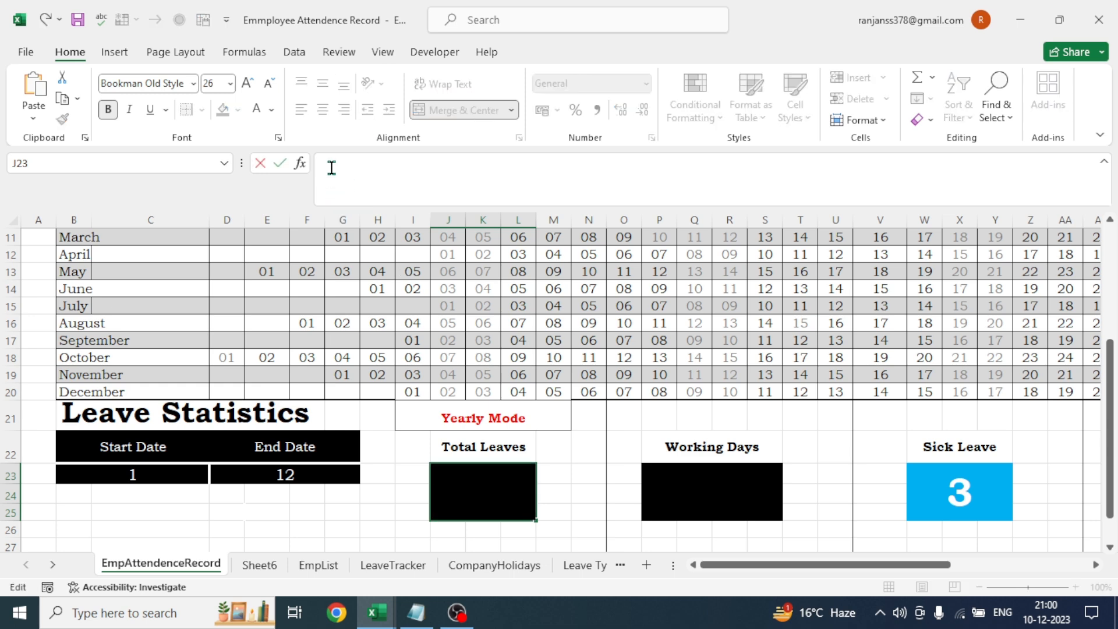
type("=SUMIFS(LeaveTracker!G6:G28,LeaveTracker!C6:C28,lstempname,LeaveTracker!D6:D28,\">=\"&DATE(calyear,1,1),LeaveTracker!E6:E28,\"<\"&DATE(calyear+1,1,1),LeaveTracker!F6:F28,'Leave Types'!B4)")
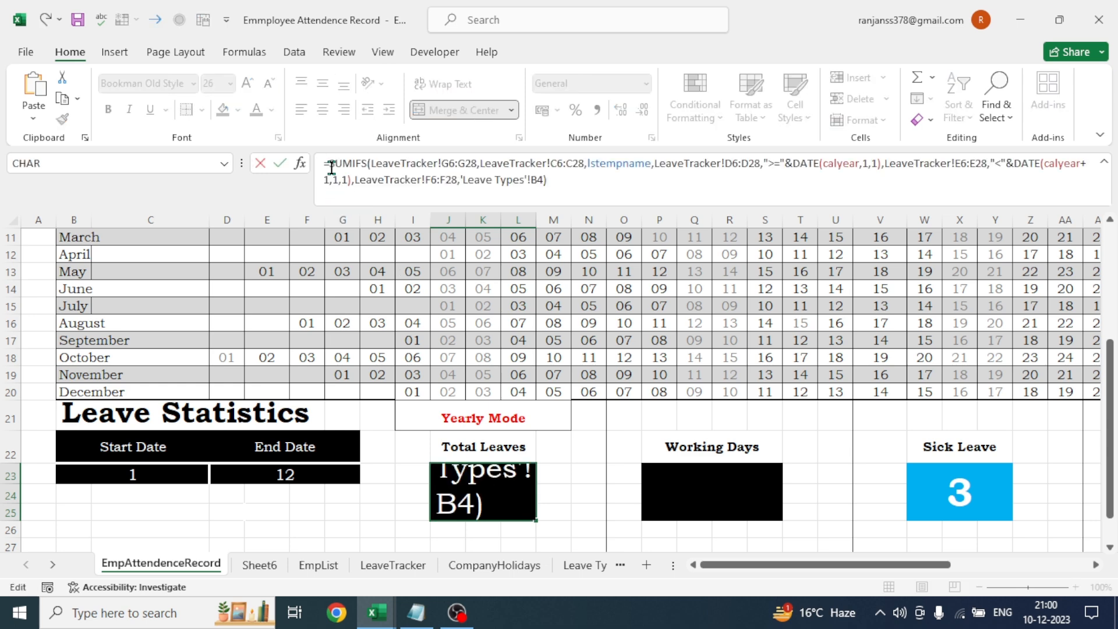
left_click(544, 180)
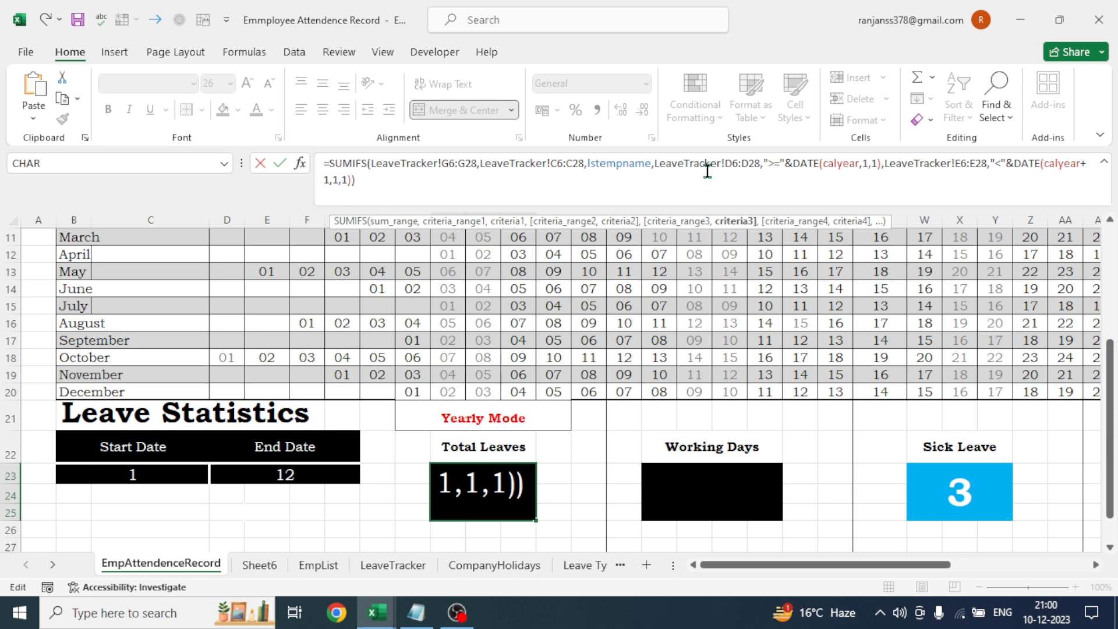
left_click(375, 179)
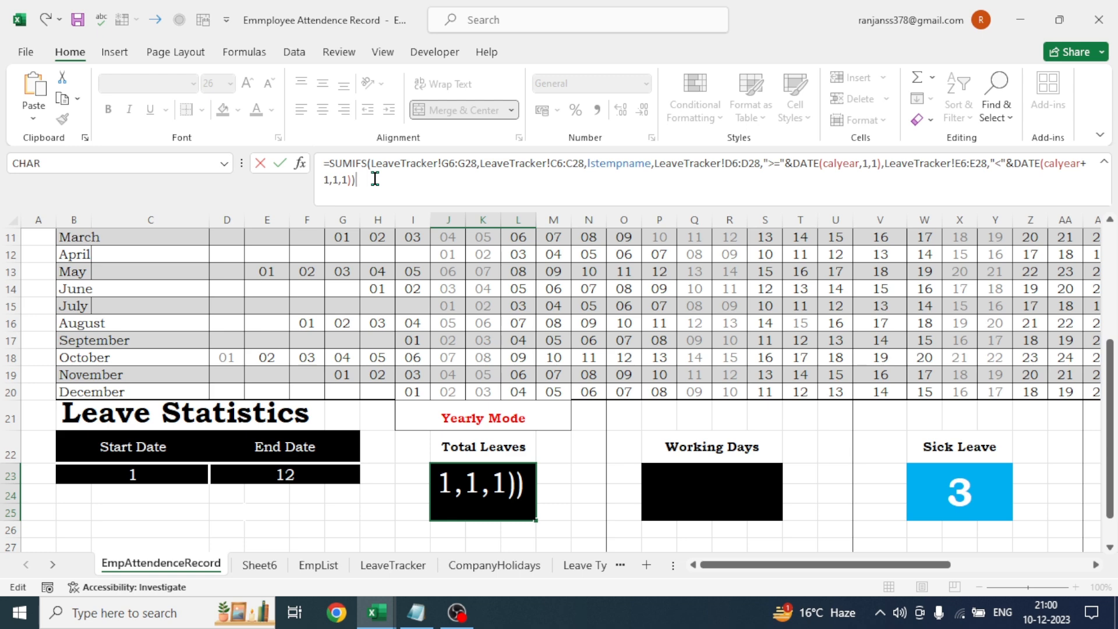
key("Return")
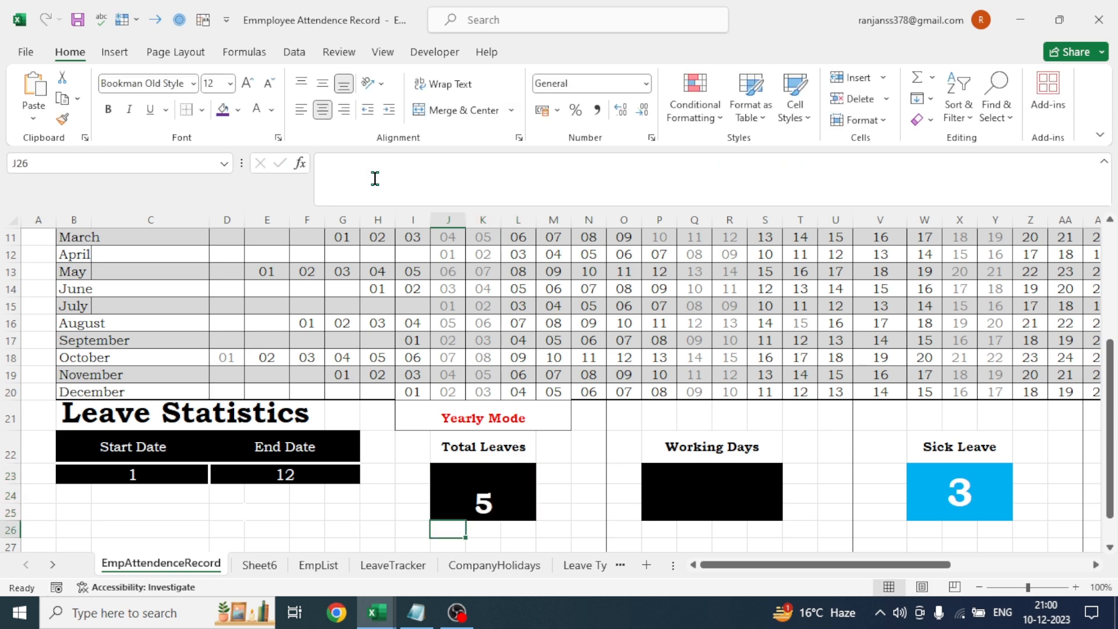
Top-align the Total Leaves value and start the Working Days formula in P23 with =NETW
left_click(482, 494)
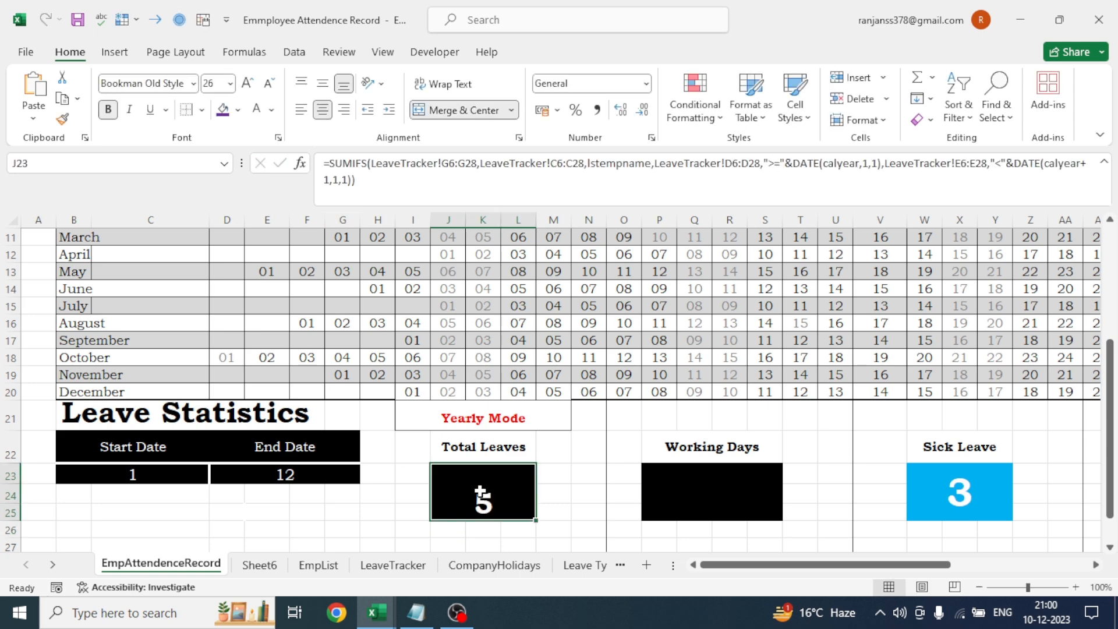
left_click(324, 86)
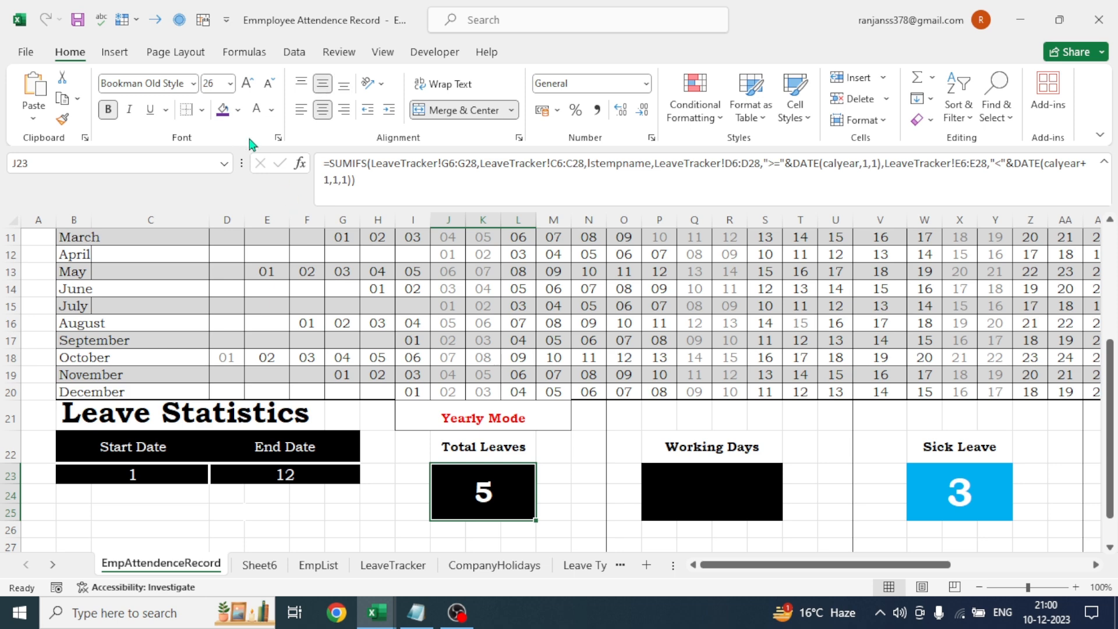
left_click(589, 511)
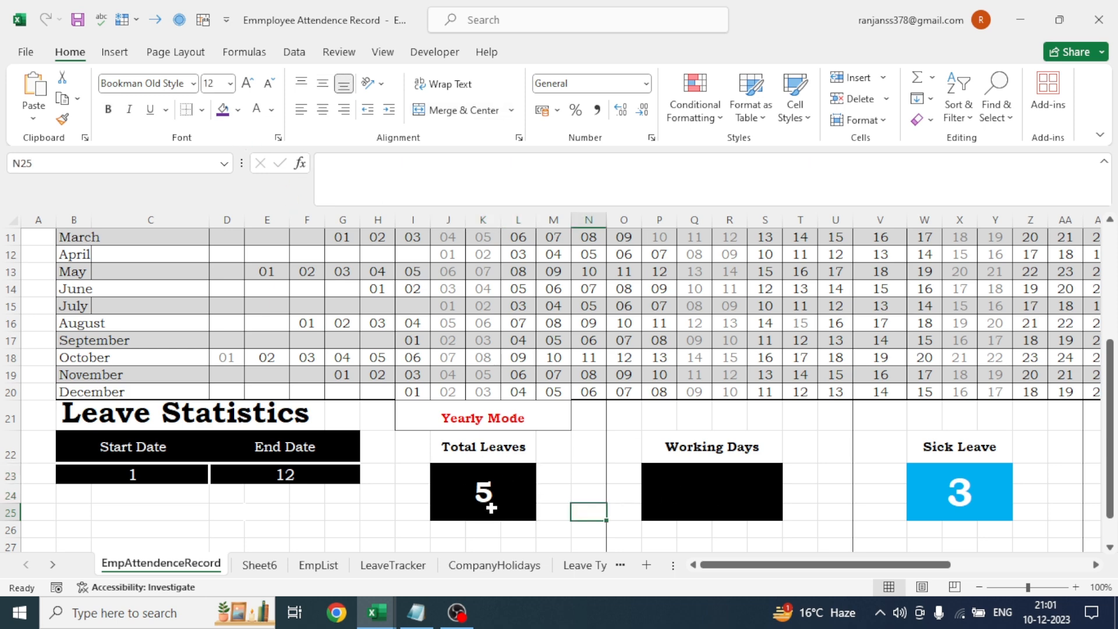
mouse_move(775, 568)
left_mouse_down()
mouse_move(926, 574)
mouse_move(787, 568)
left_mouse_up()
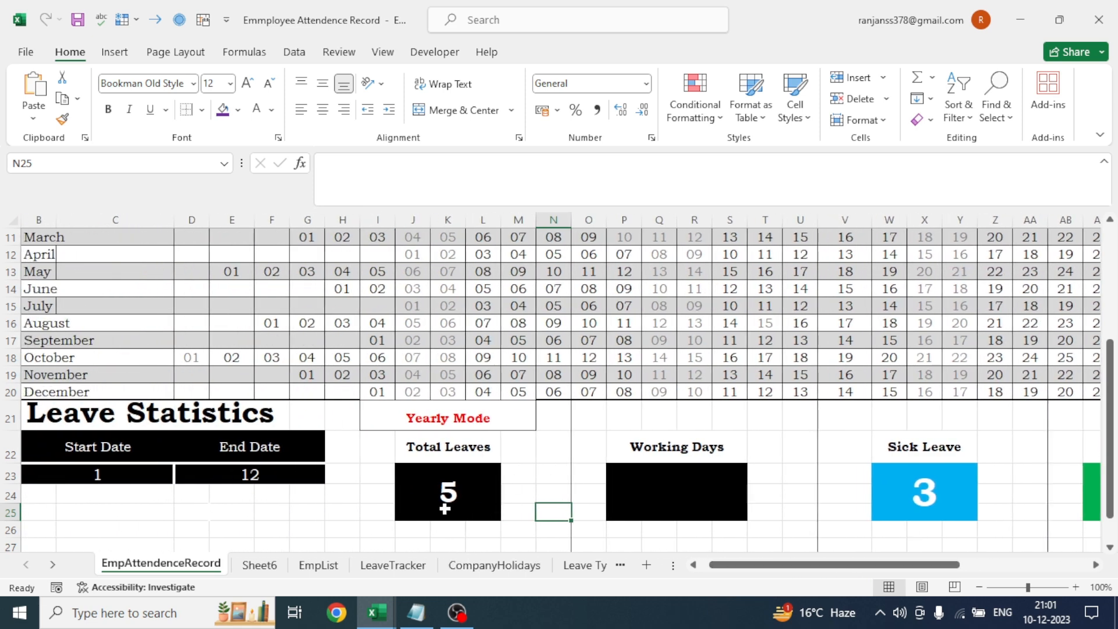
left_click(674, 490)
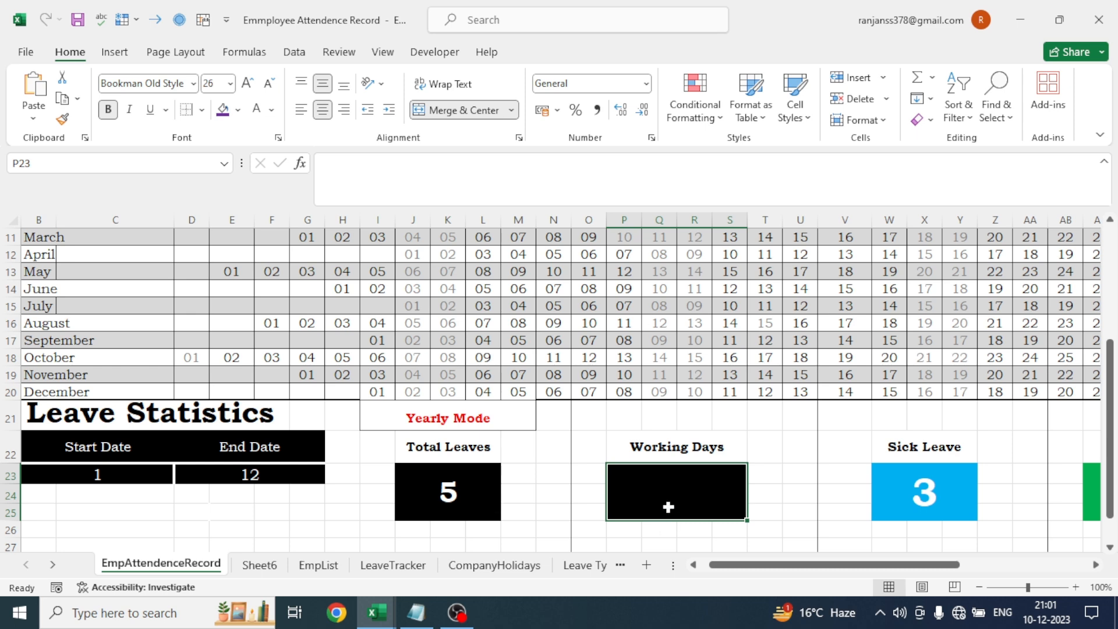
type("=")
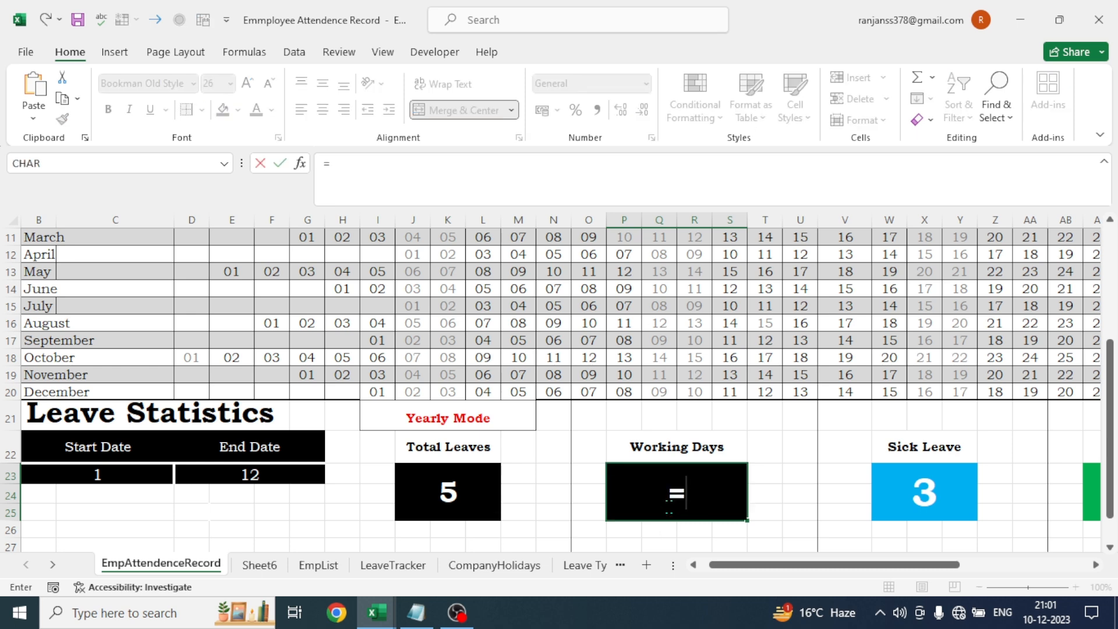
type("NETW")
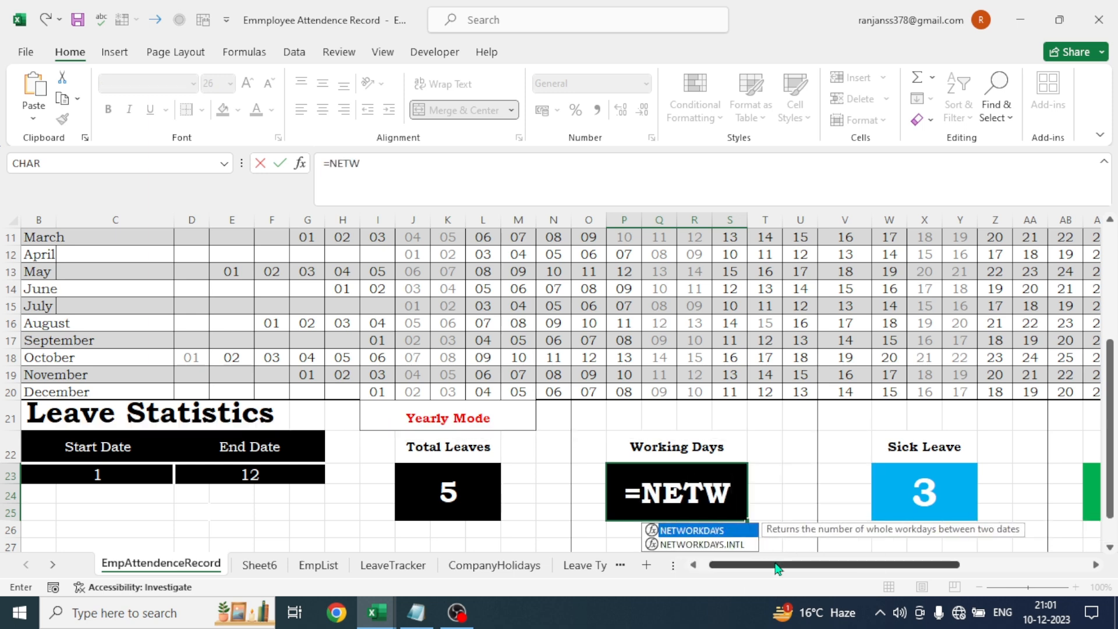
Complete P23 as =NETWORKDAYS(DATE(calyear,1,1),EDATE(DATE(calyear,1,1),12)-1), showing 260 working days
key("Tab")
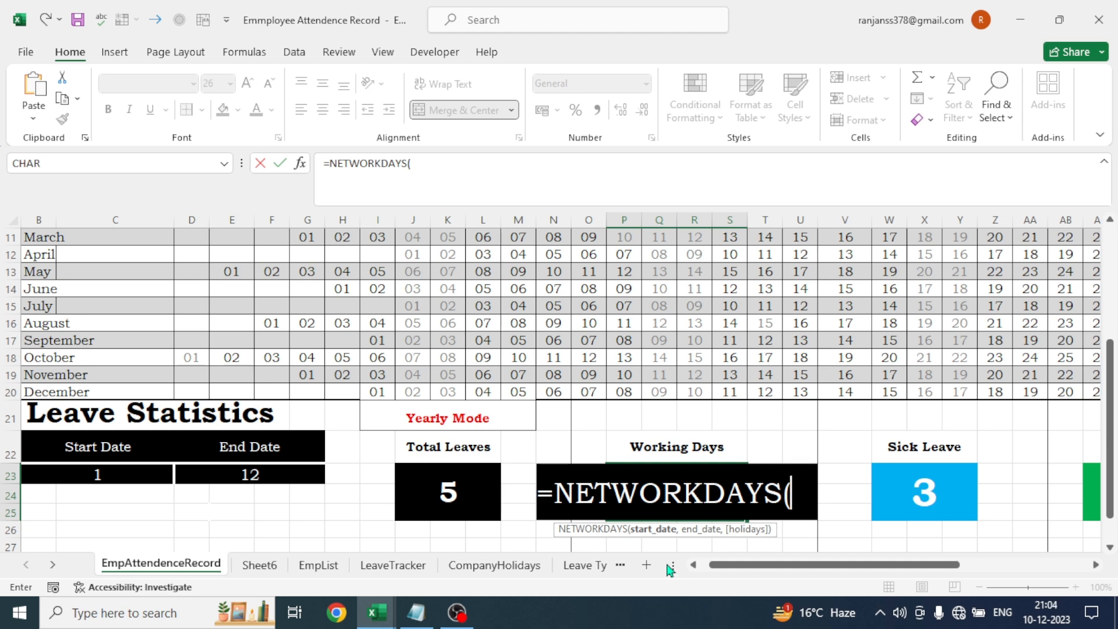
type("DATE")
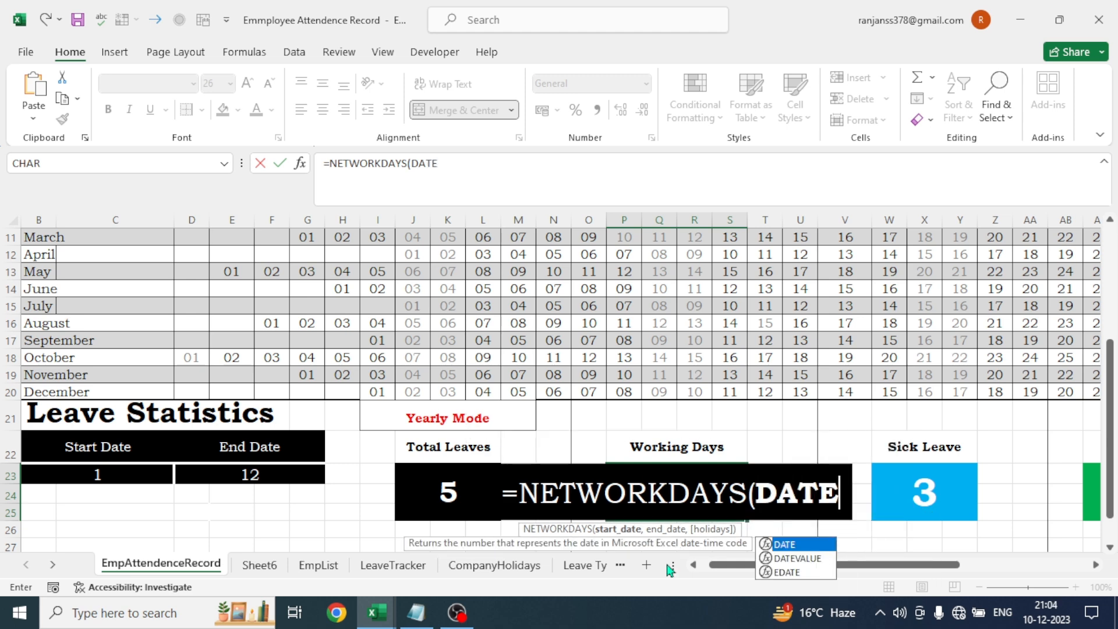
type("(")
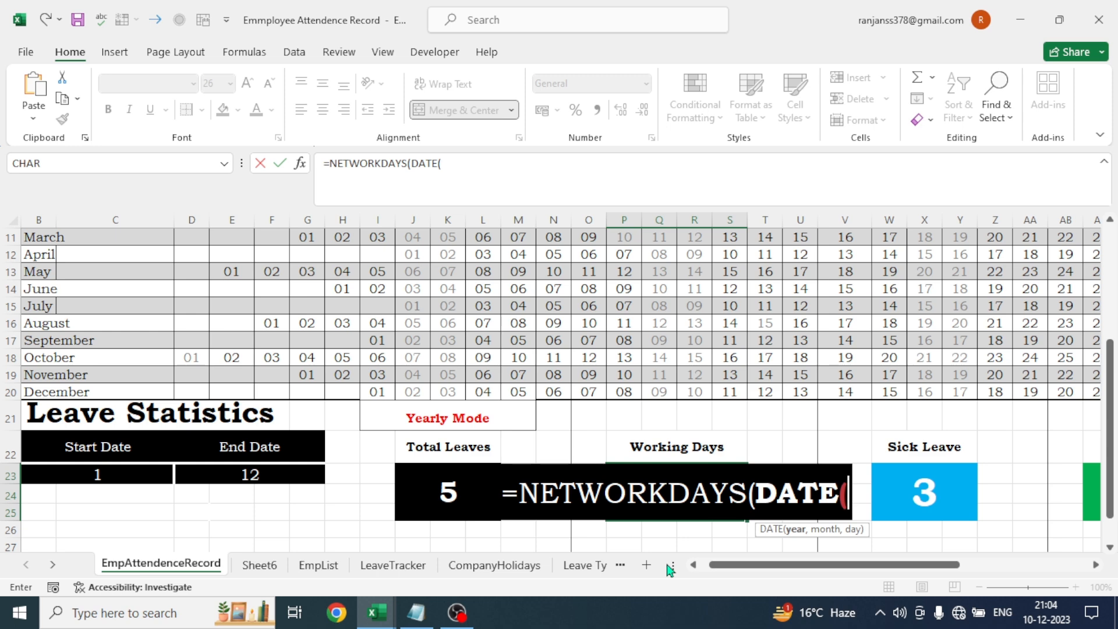
type("CA")
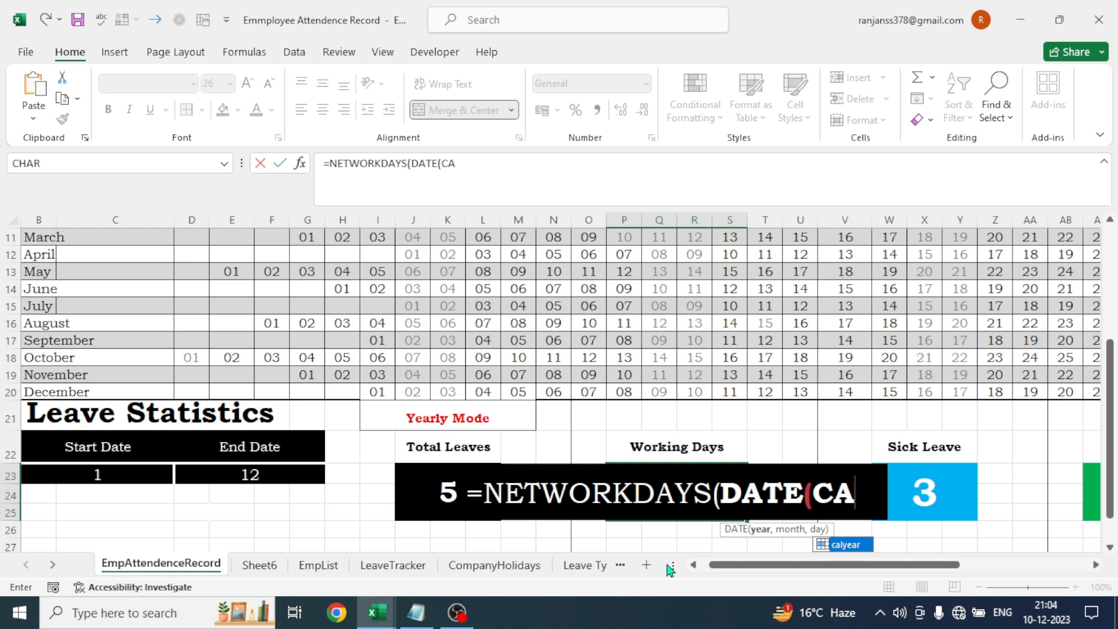
key("Tab")
type(",")
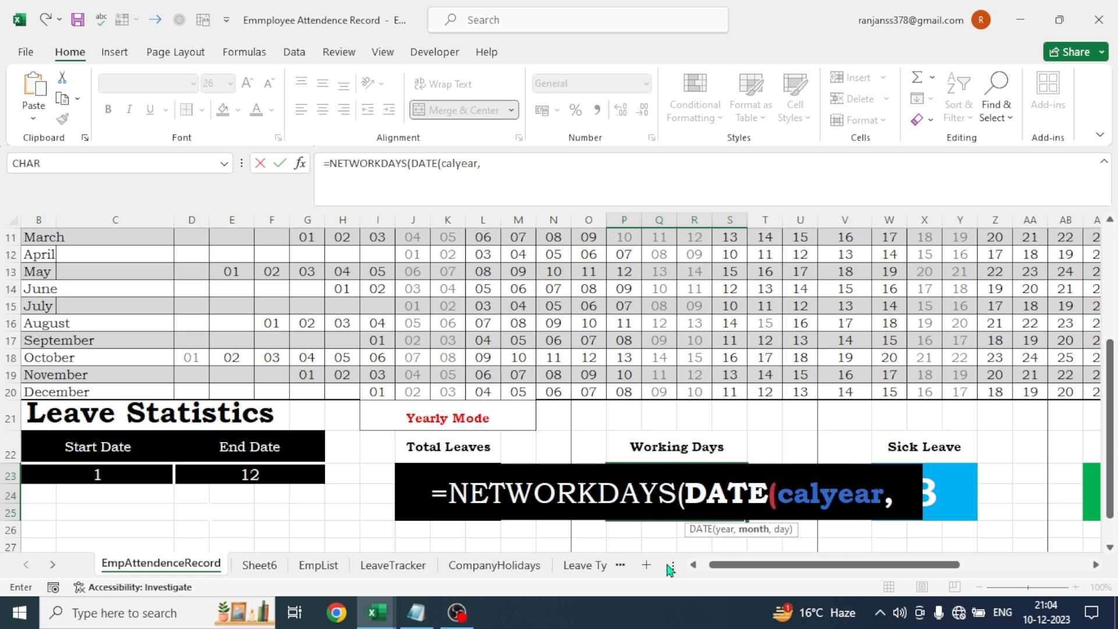
type("1,1")
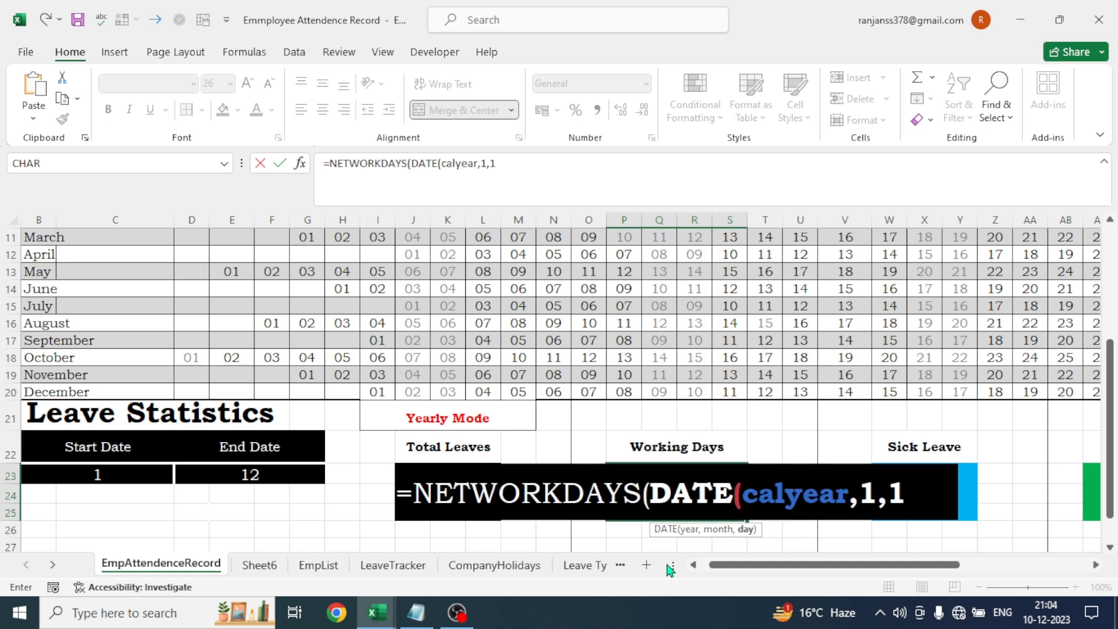
type("),EDA")
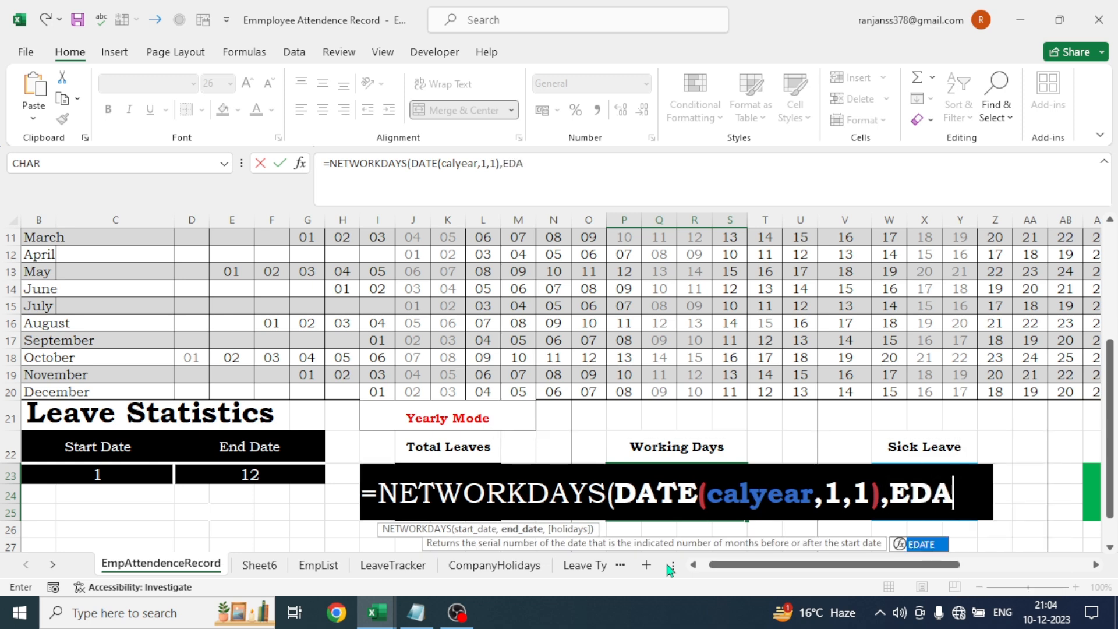
key("Tab")
type("DA")
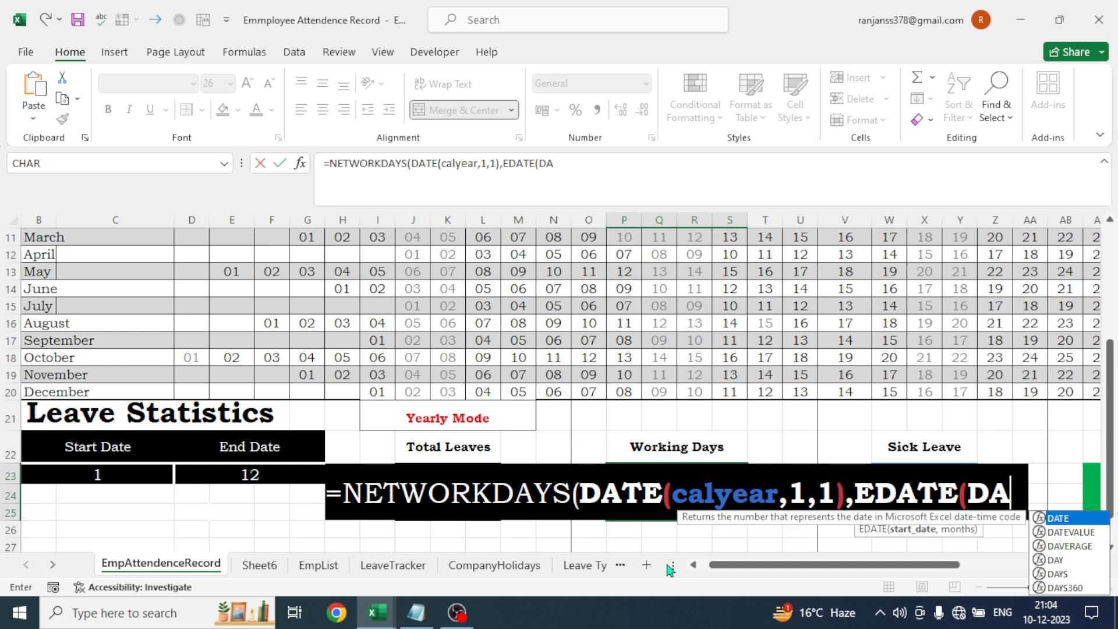
type("TE")
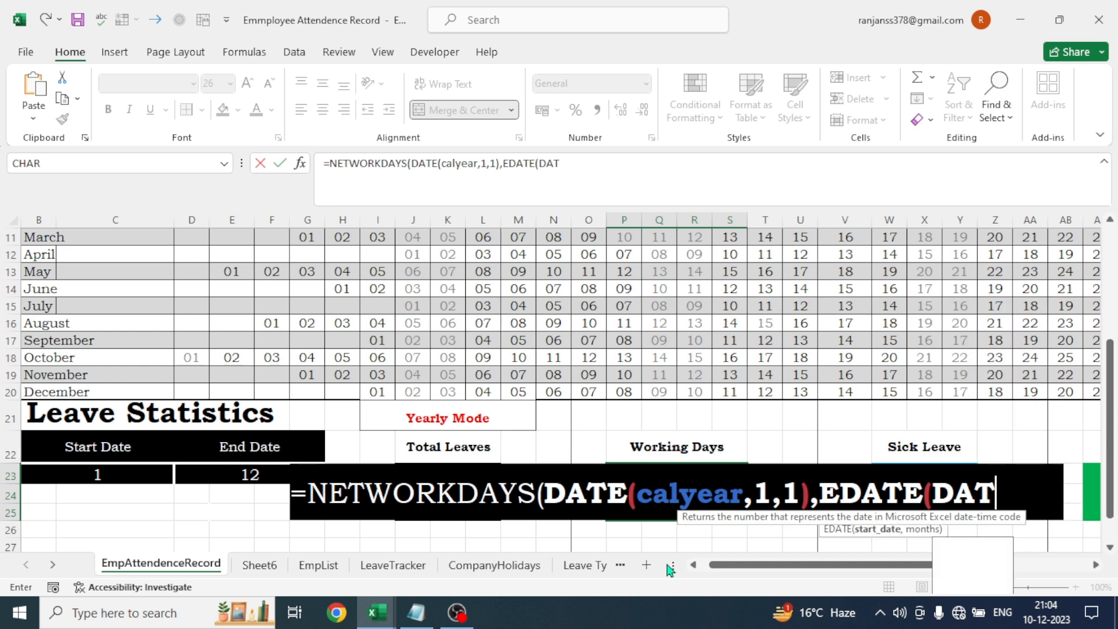
type("(")
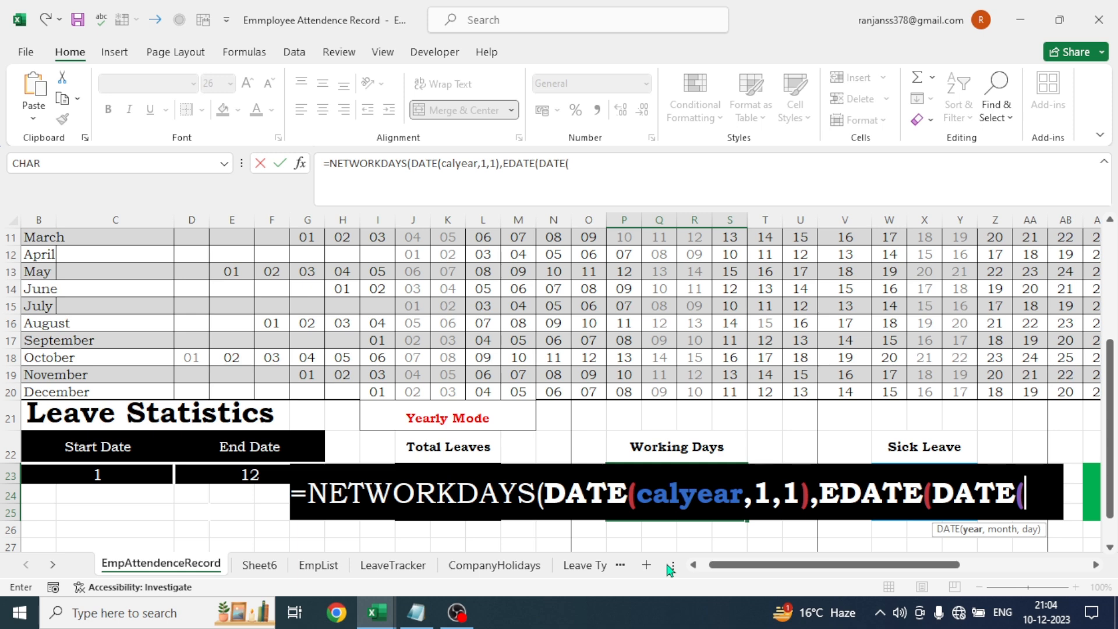
type("CA")
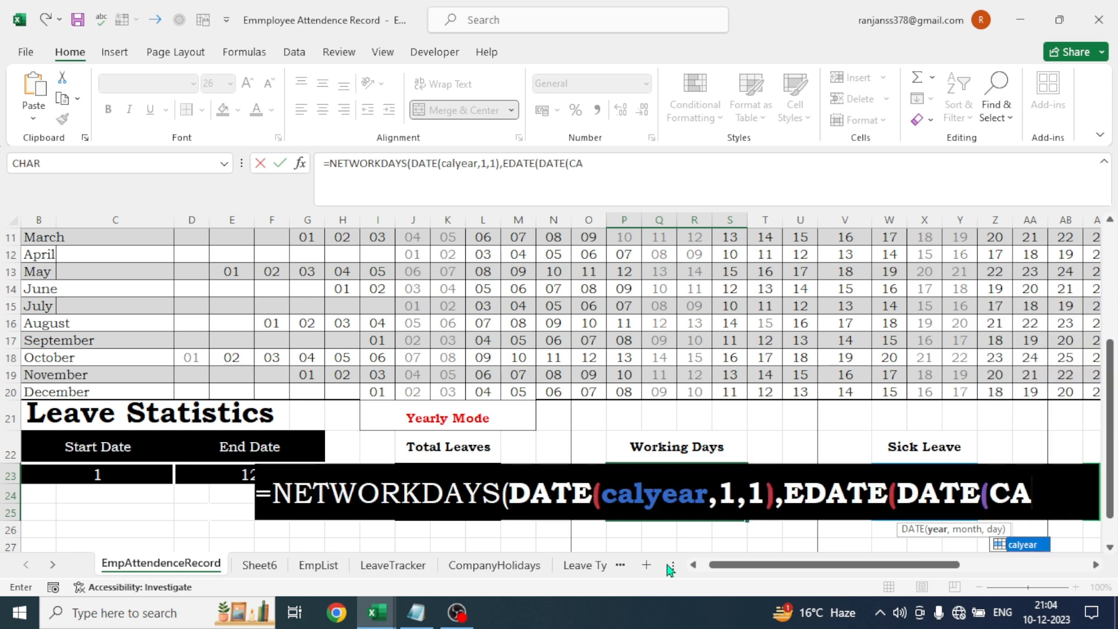
key("Tab")
type(",")
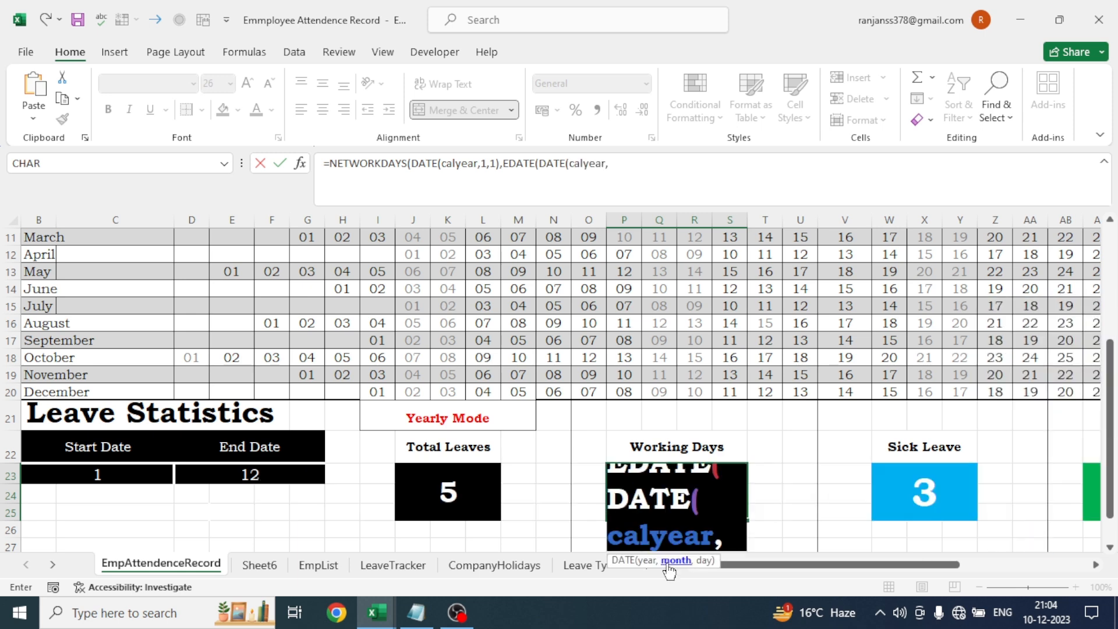
type("1,1")
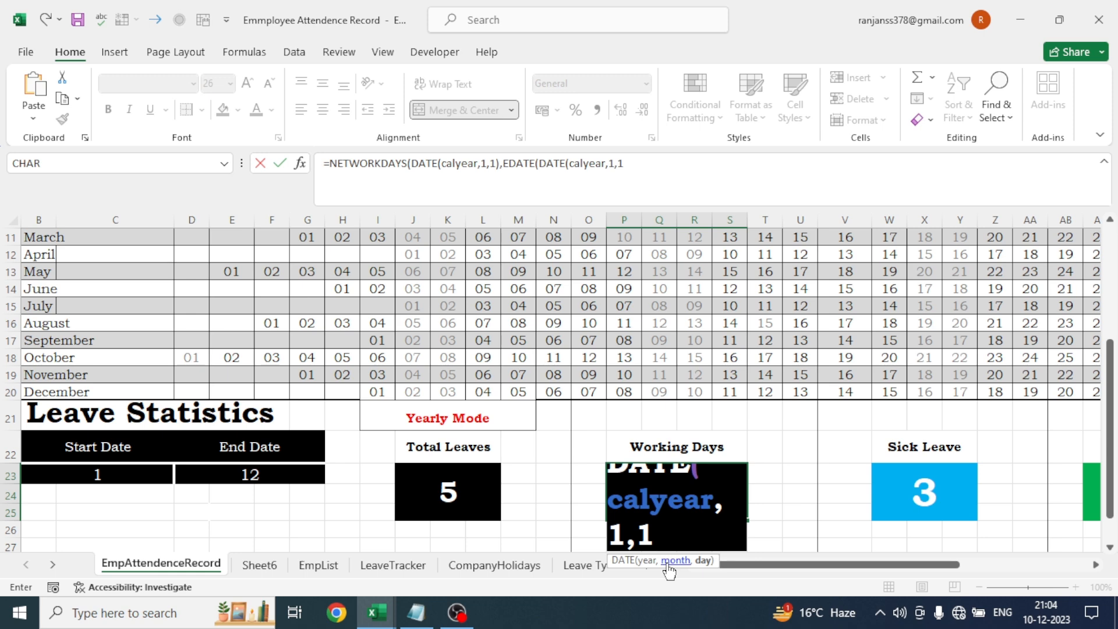
type(")")
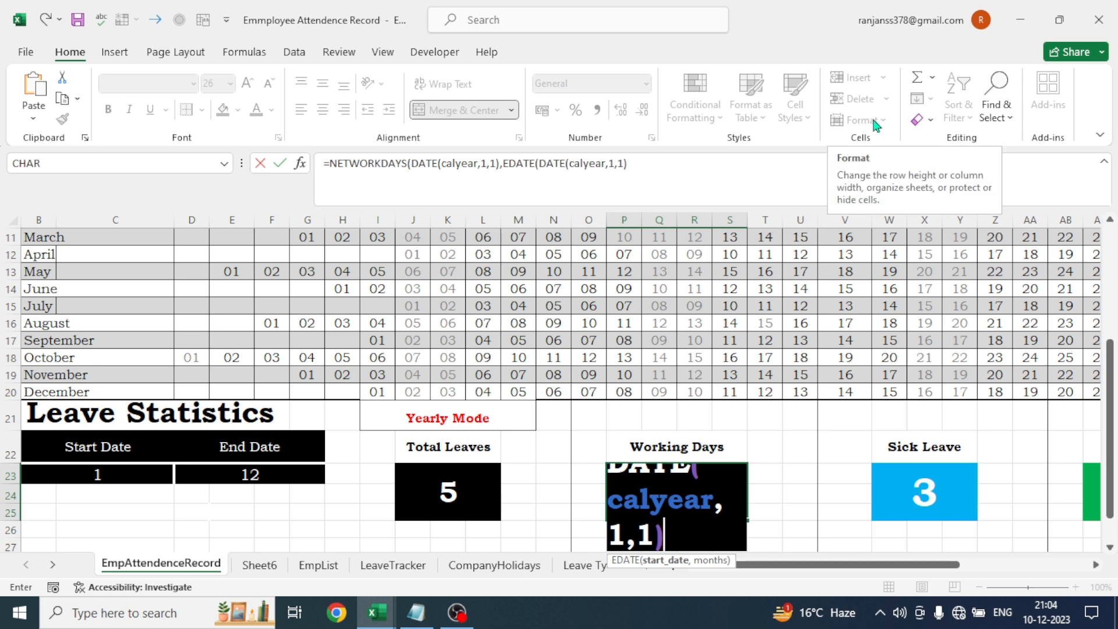
type(",1),")
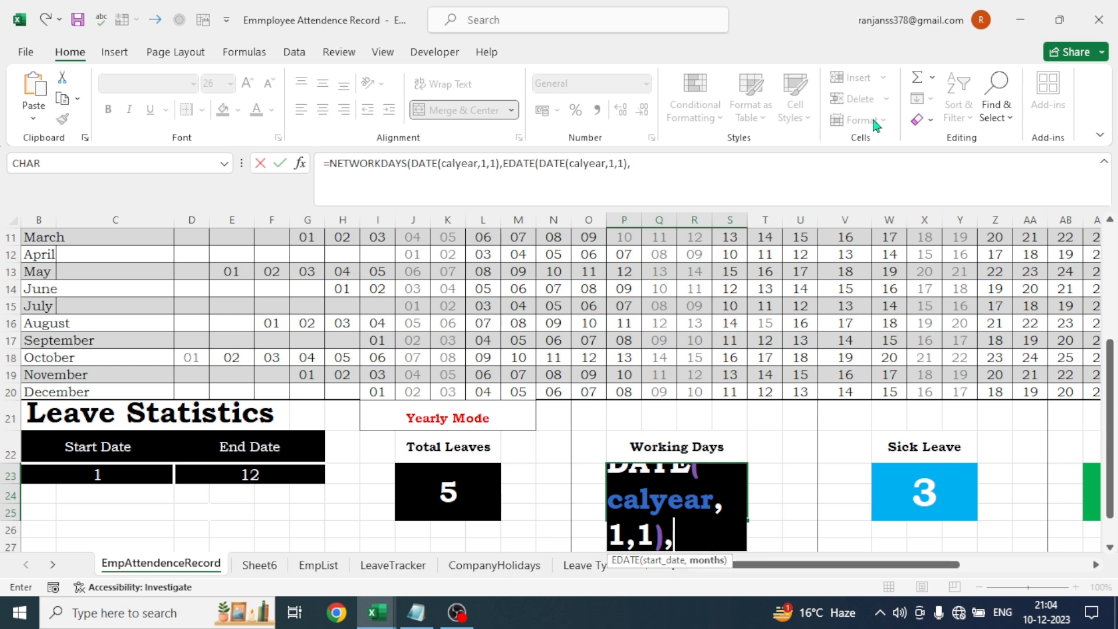
type("12)-")
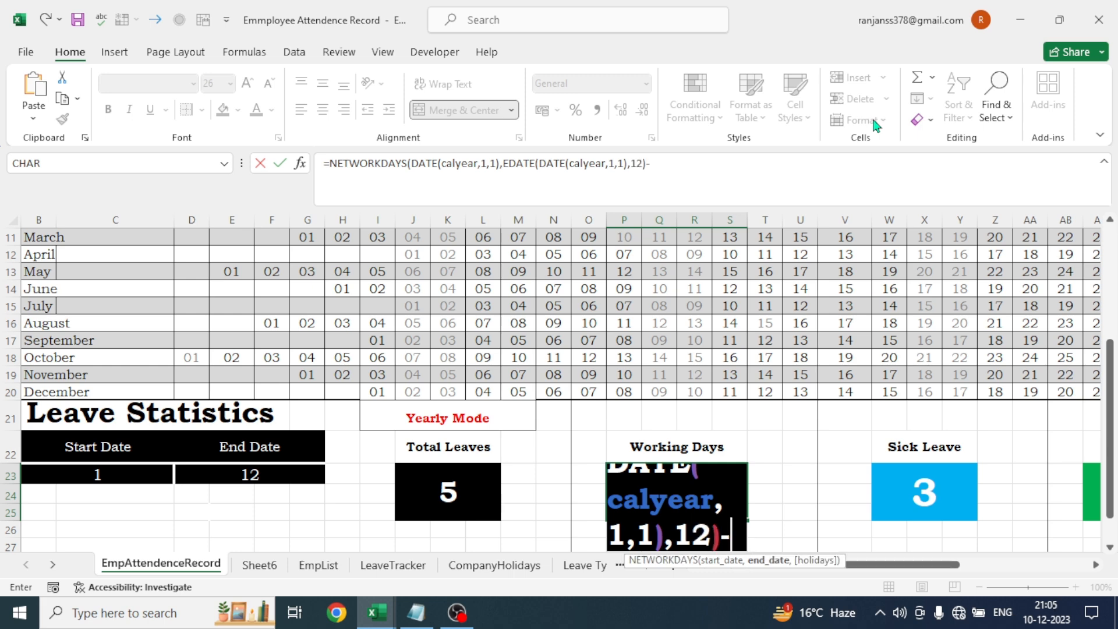
type("1")
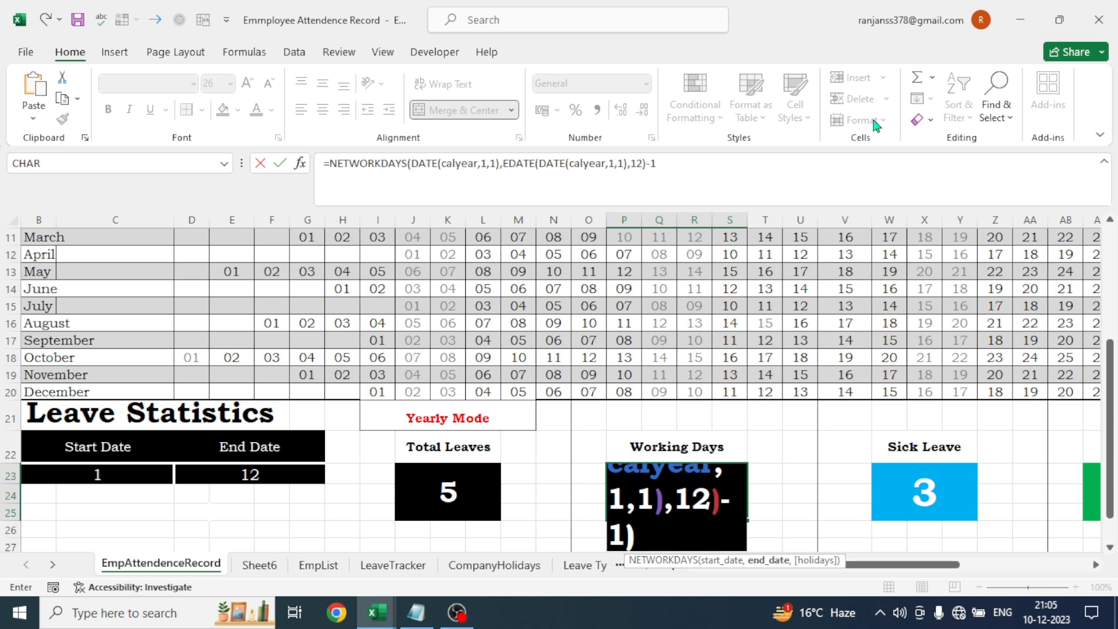
type(")")
key("Return")
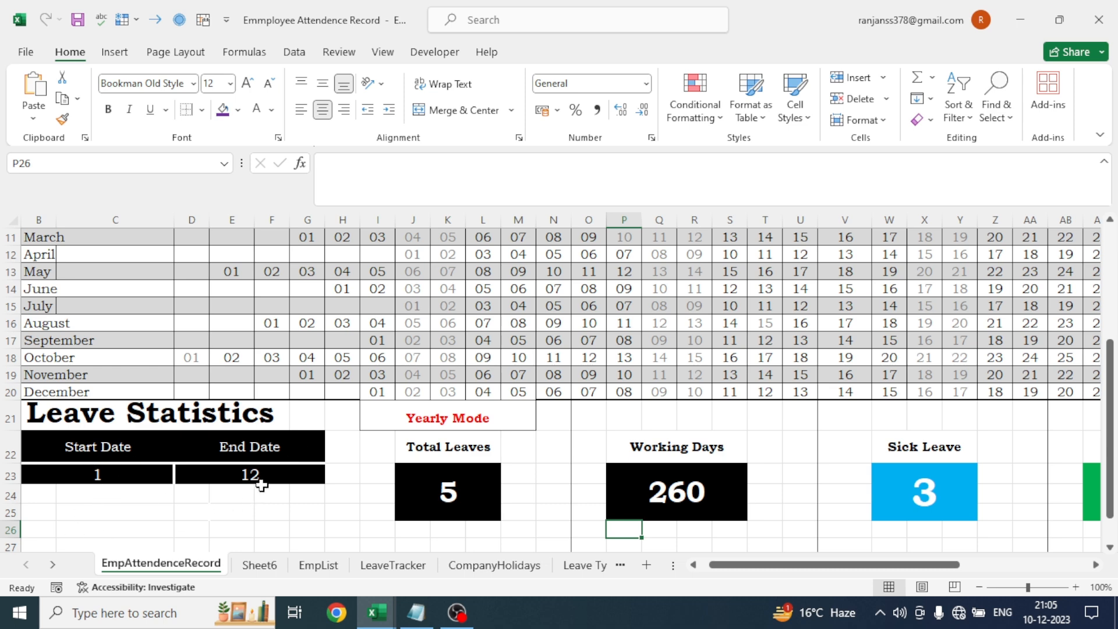
left_click(677, 498)
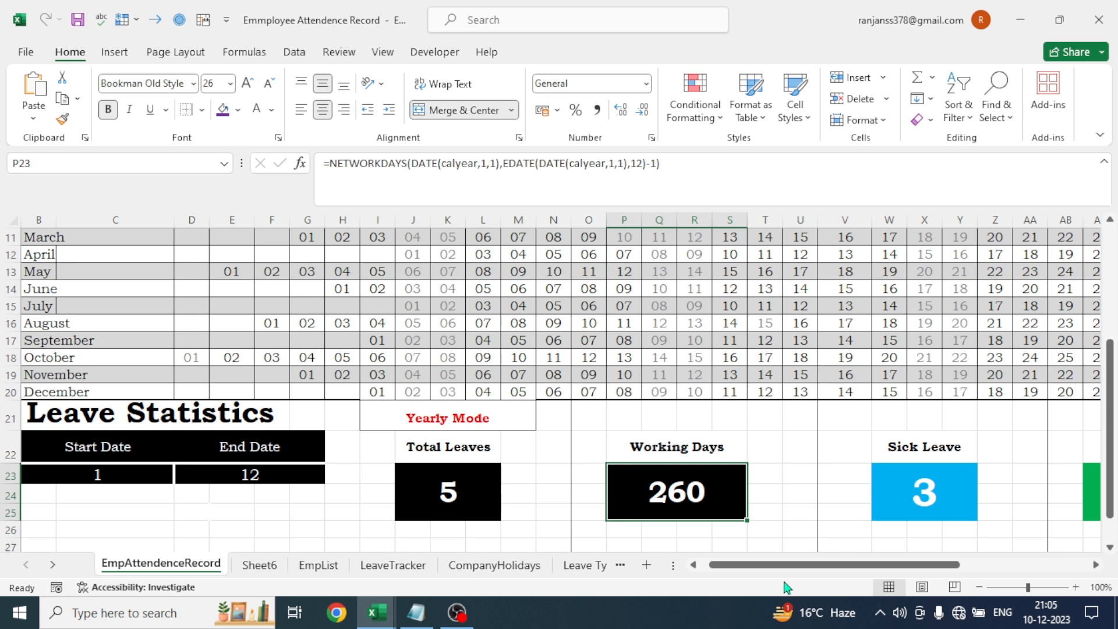
Scroll back to the top of the attendance sheet at row 4, showing the title and employee selector
left_click_drag(782, 568, 702, 568)
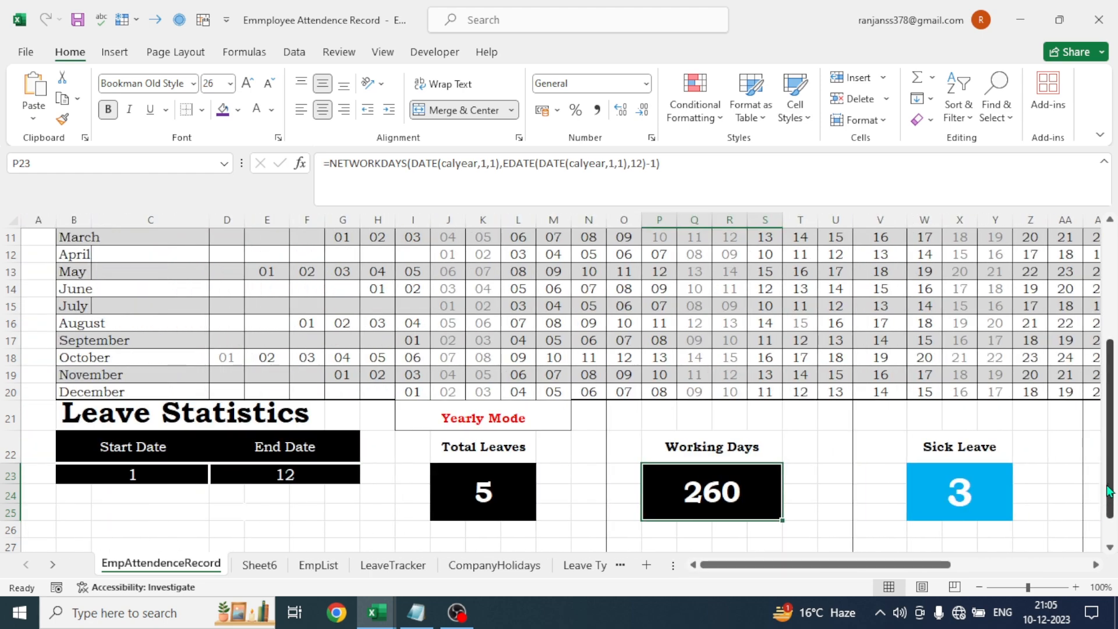
left_click_drag(1110, 488, 1115, 400)
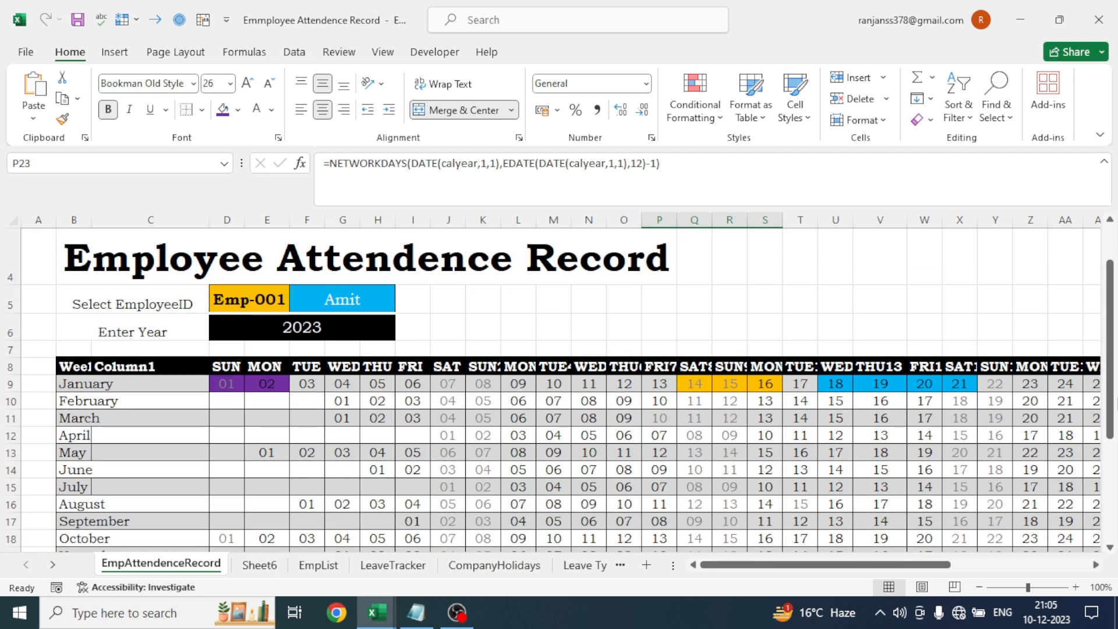
mouse_move(1107, 344)
left_mouse_down()
mouse_move(1107, 385)
mouse_move(1101, 334)
left_mouse_up()
Draw a rectangle over Q4:U5 labelled 'Salary Table' in bold size 24
left_click(115, 52)
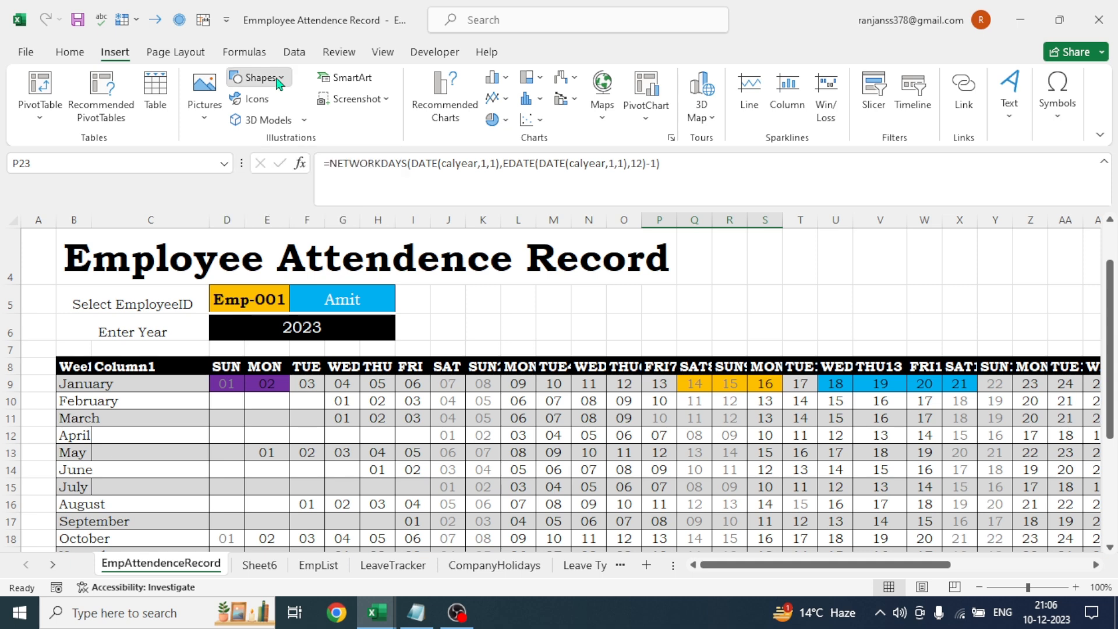
left_click(279, 82)
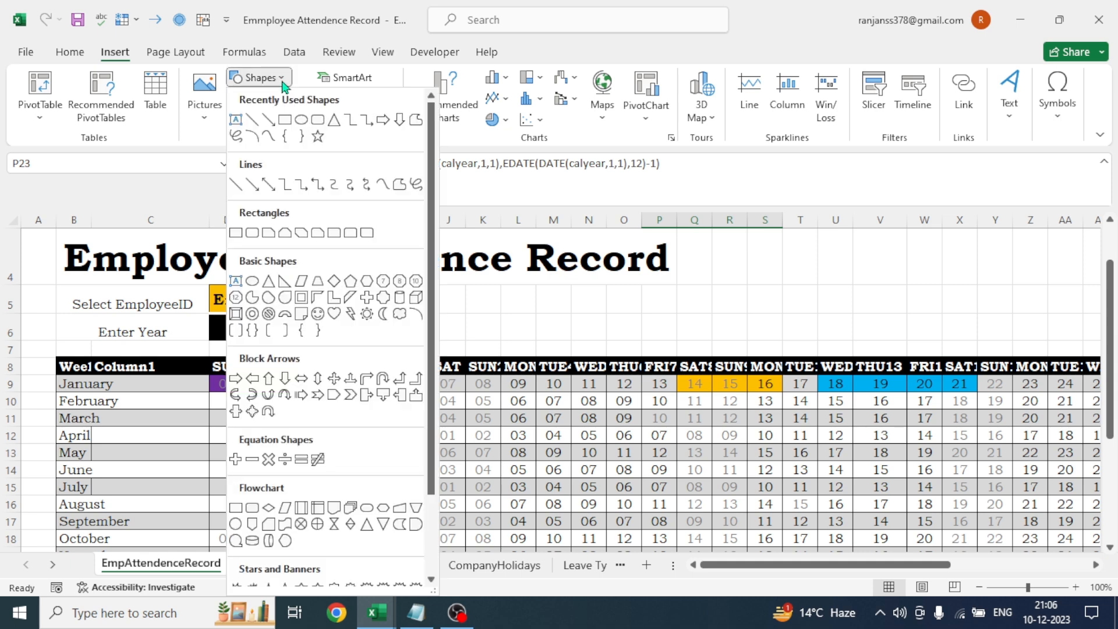
left_click(285, 121)
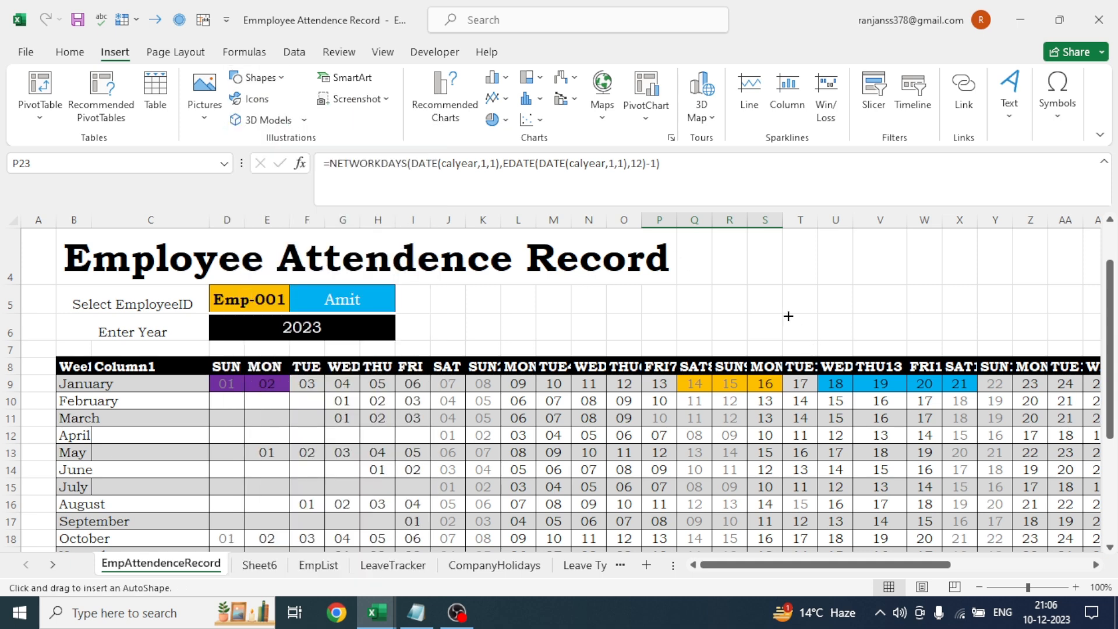
left_click_drag(736, 272, 888, 316)
type("Salary")
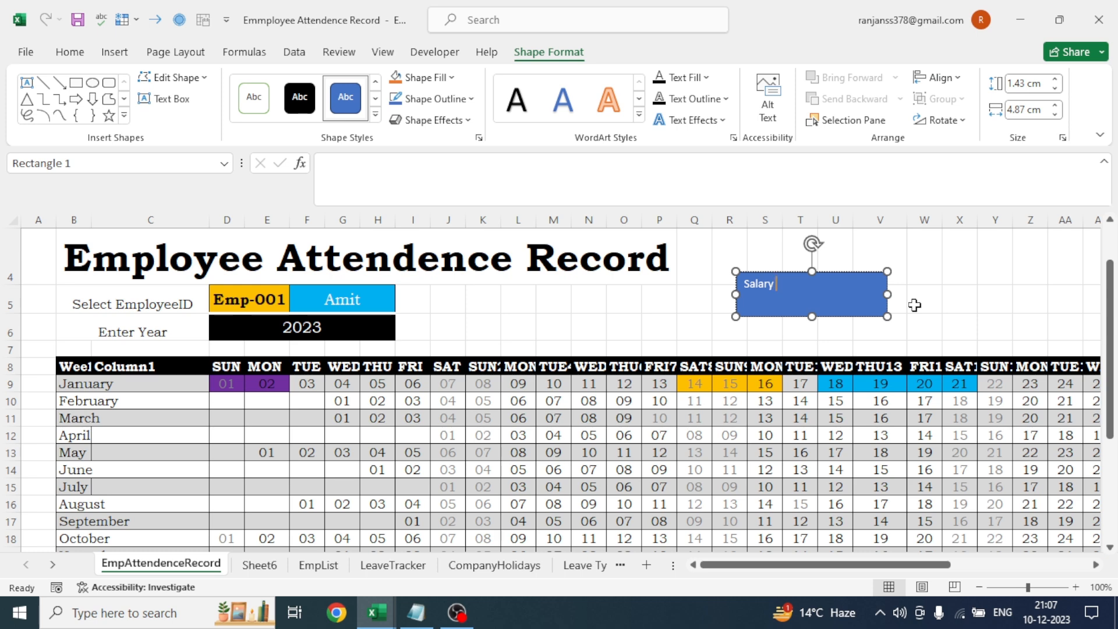
type(" Table")
left_click_drag(805, 285, 760, 285)
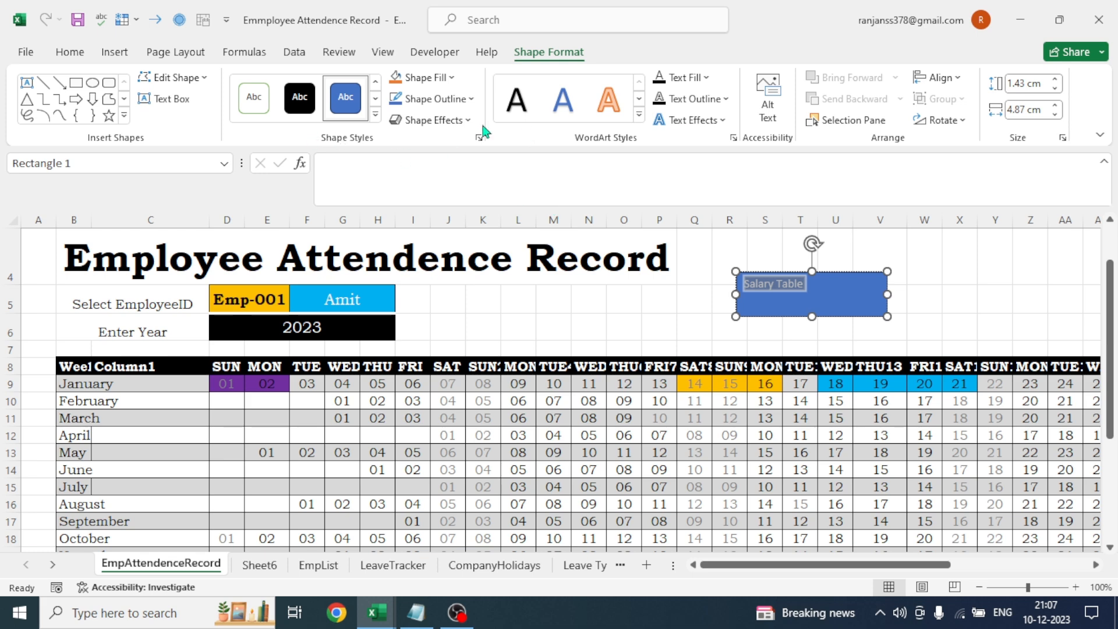
left_click(76, 58)
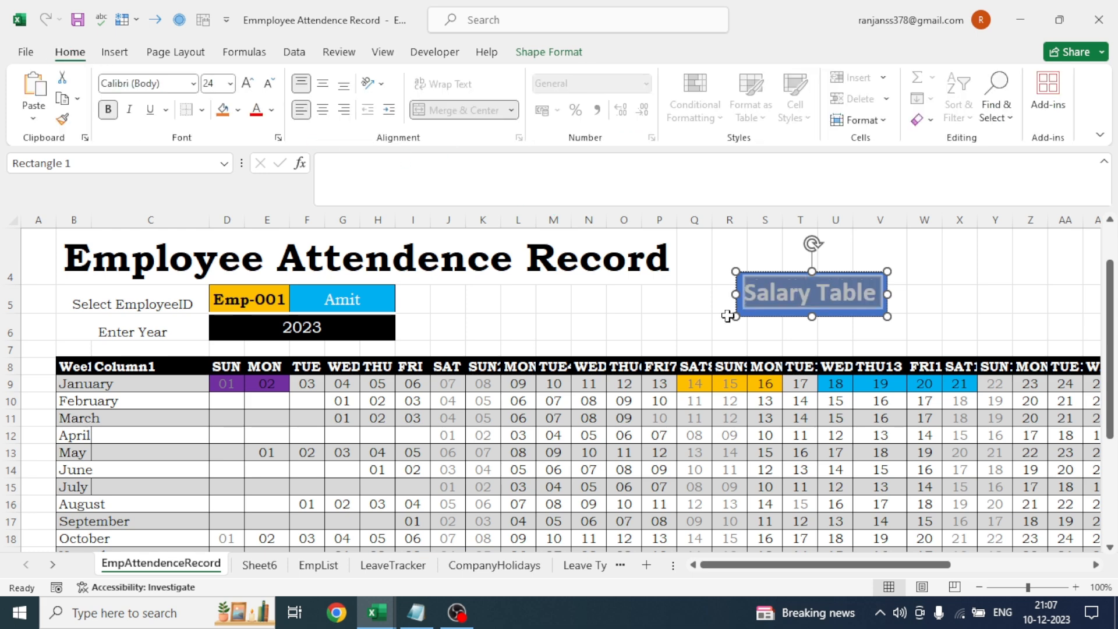
left_click(942, 336)
Copy the Salary Table button to its right and relabel the copy 'Pay Slip'
left_click_drag(888, 314, 1064, 315)
left_click(953, 333)
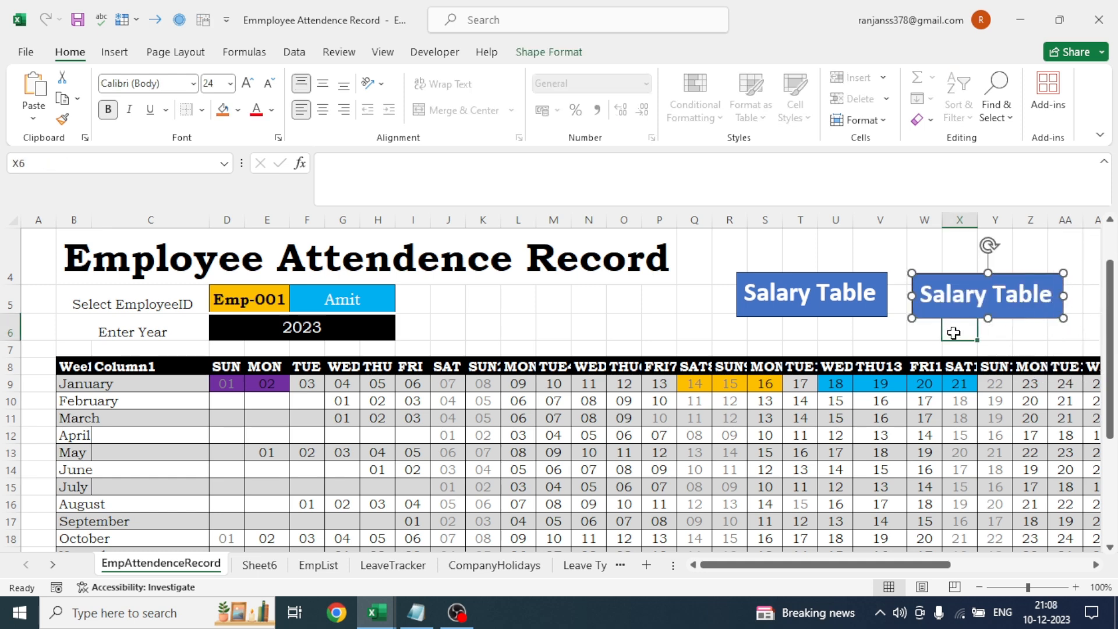
left_click(971, 299)
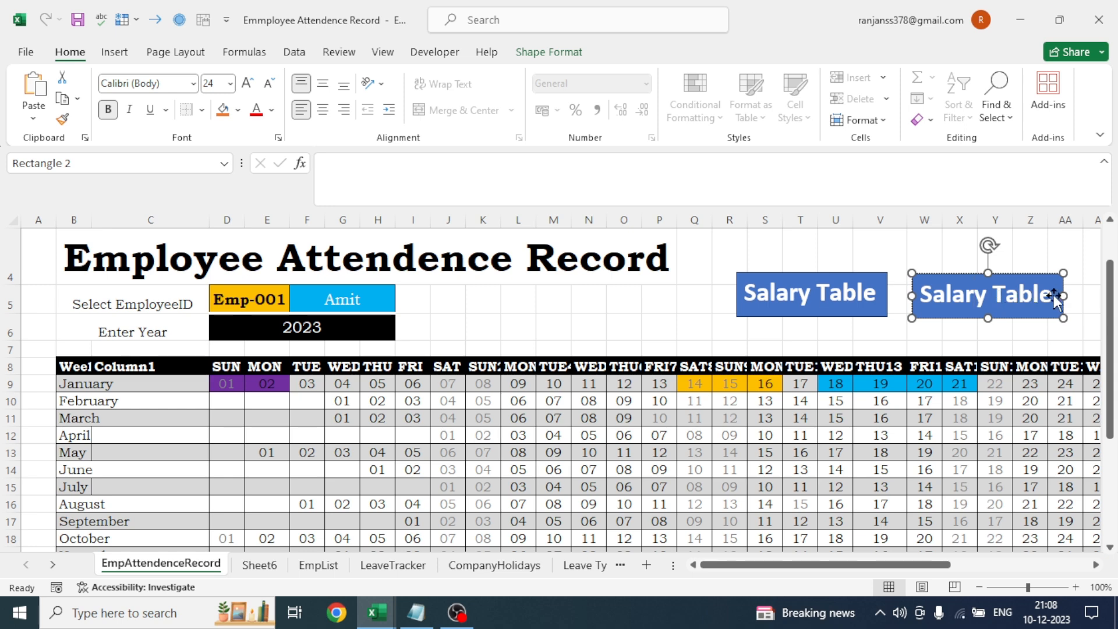
key("ctrl+a")
key("Delete")
type("Pay")
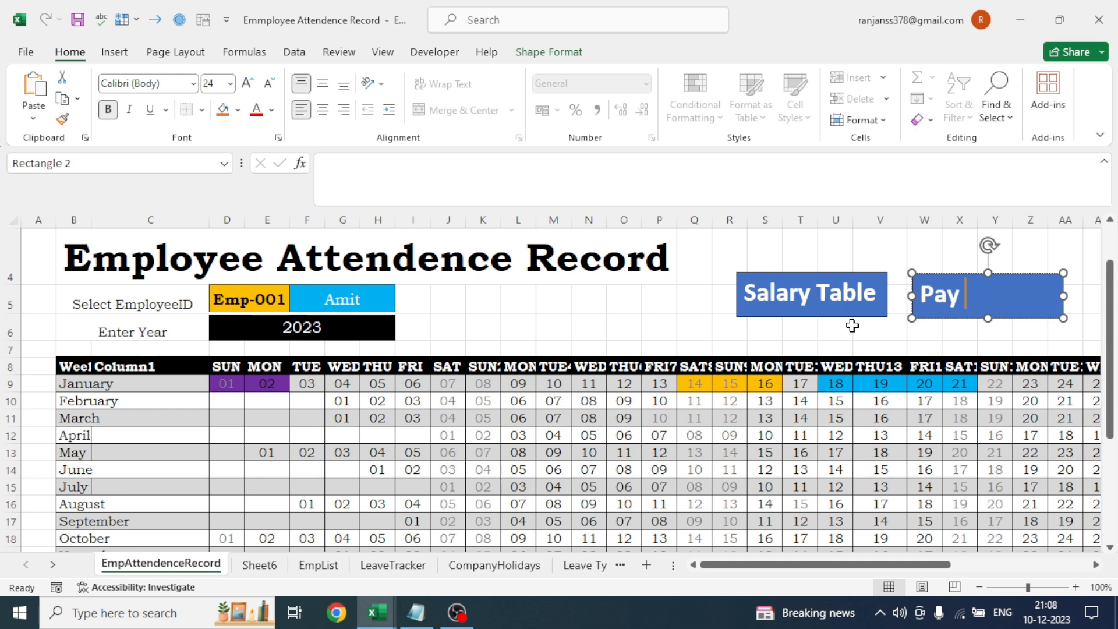
type(" Slip")
left_click(648, 325)
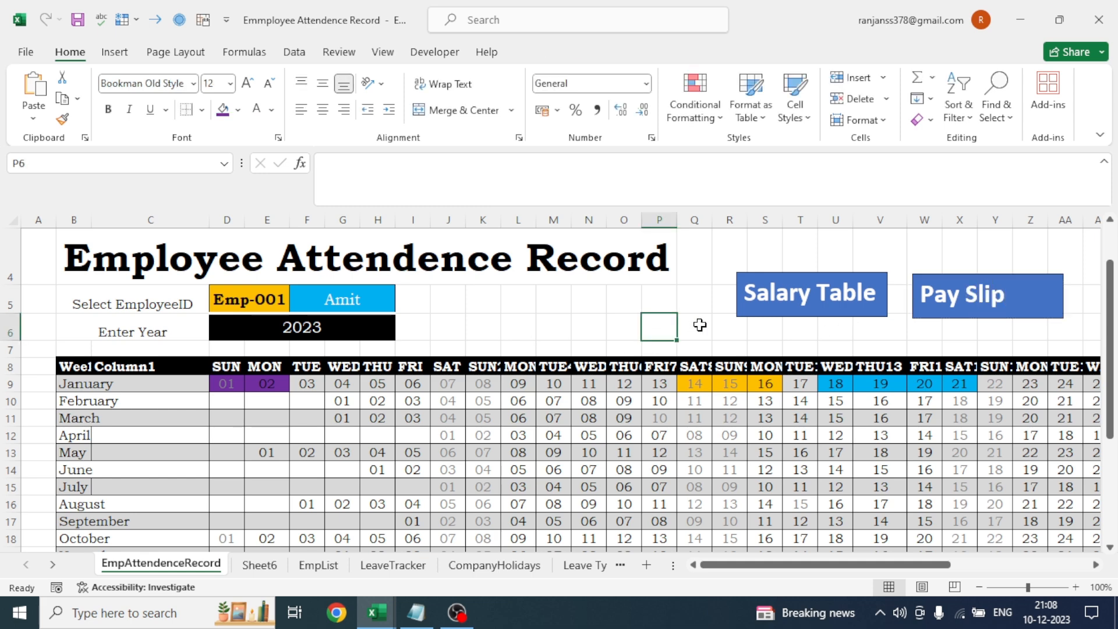
Choose employee Emp-003 from the D5 employee ID dropdown
left_click(298, 309)
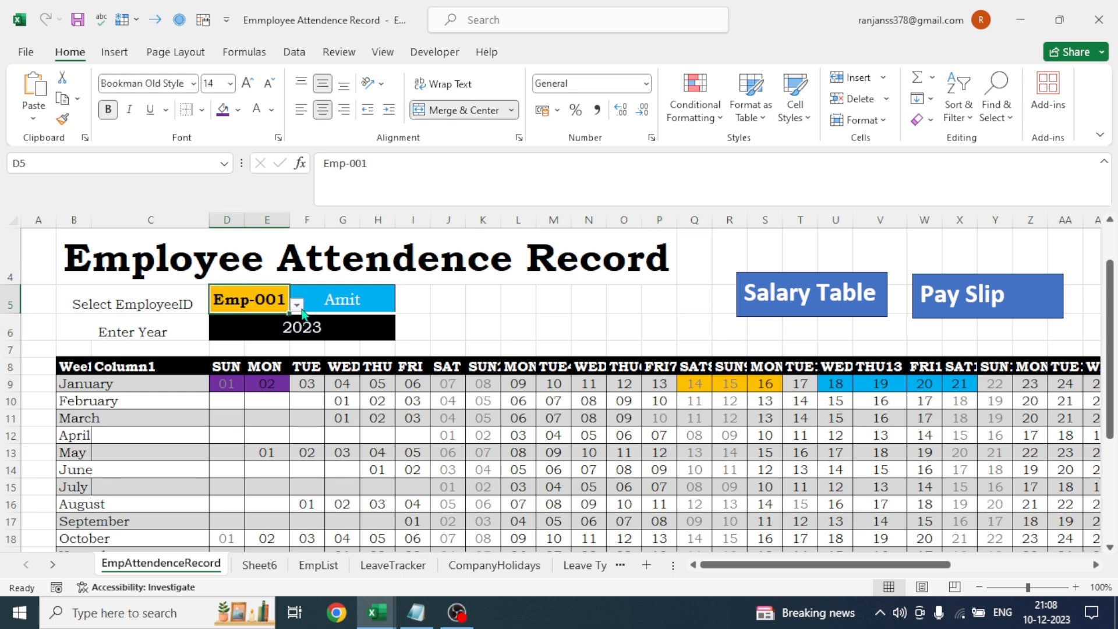
left_click(298, 308)
left_click(250, 348)
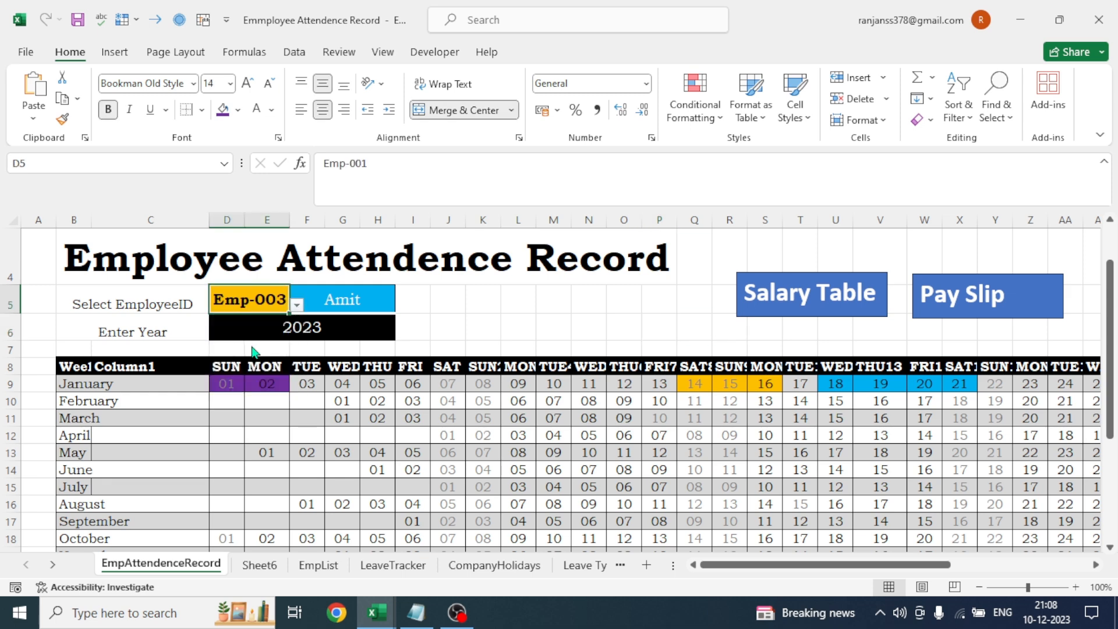
scroll(251, 349, "down", 3)
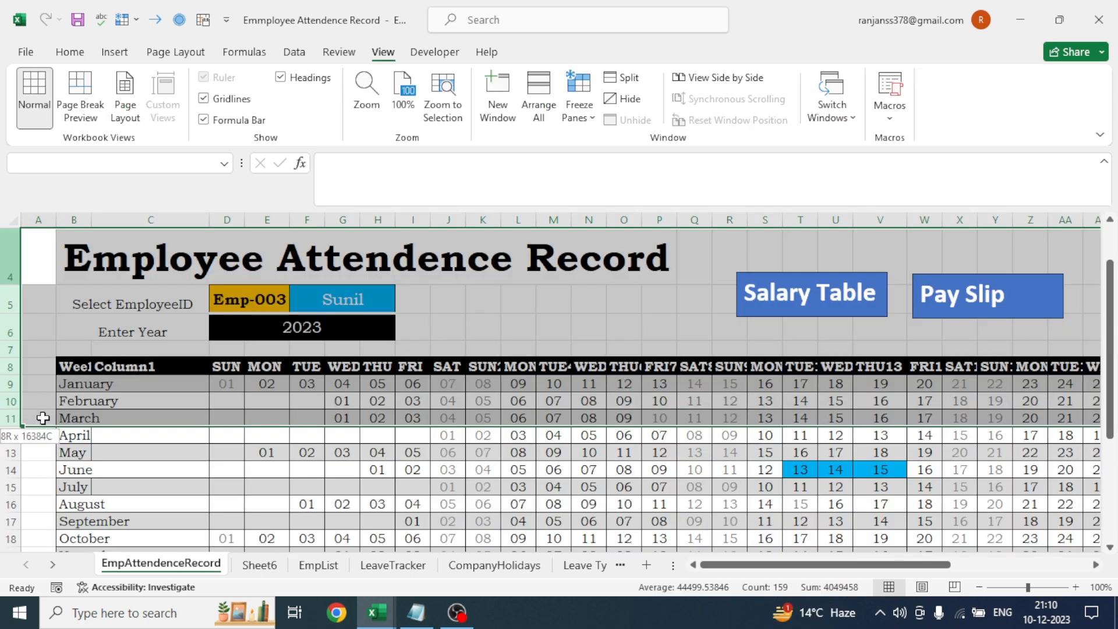
Freeze panes on rows 4–11 so the title, selector and calendar header stay visible while scrolling
left_click_drag(11, 262, 42, 418)
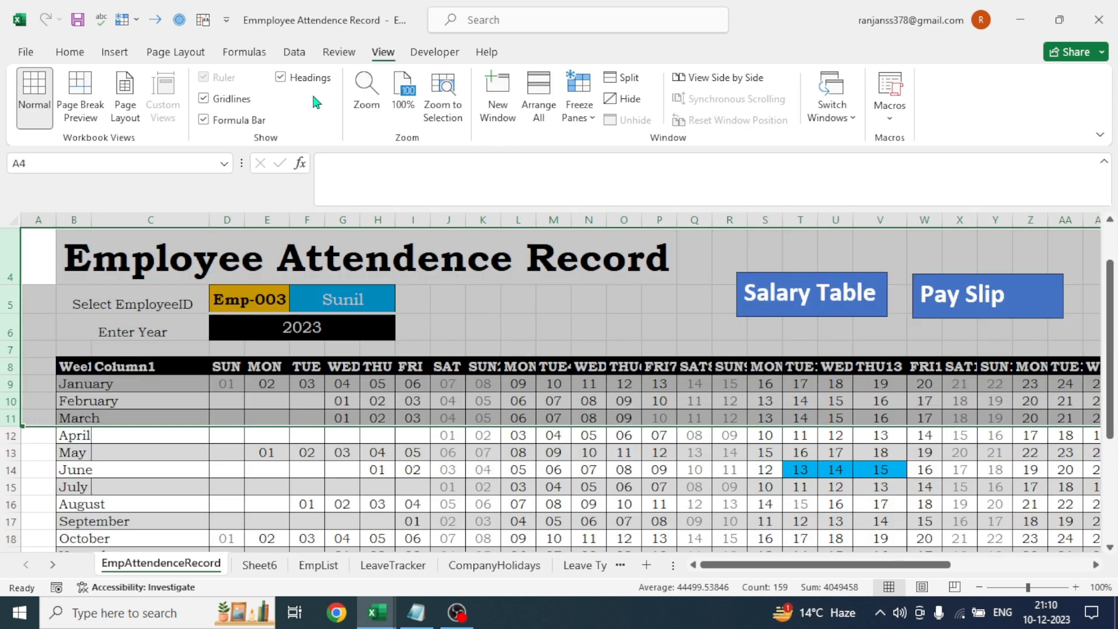
left_click(590, 120)
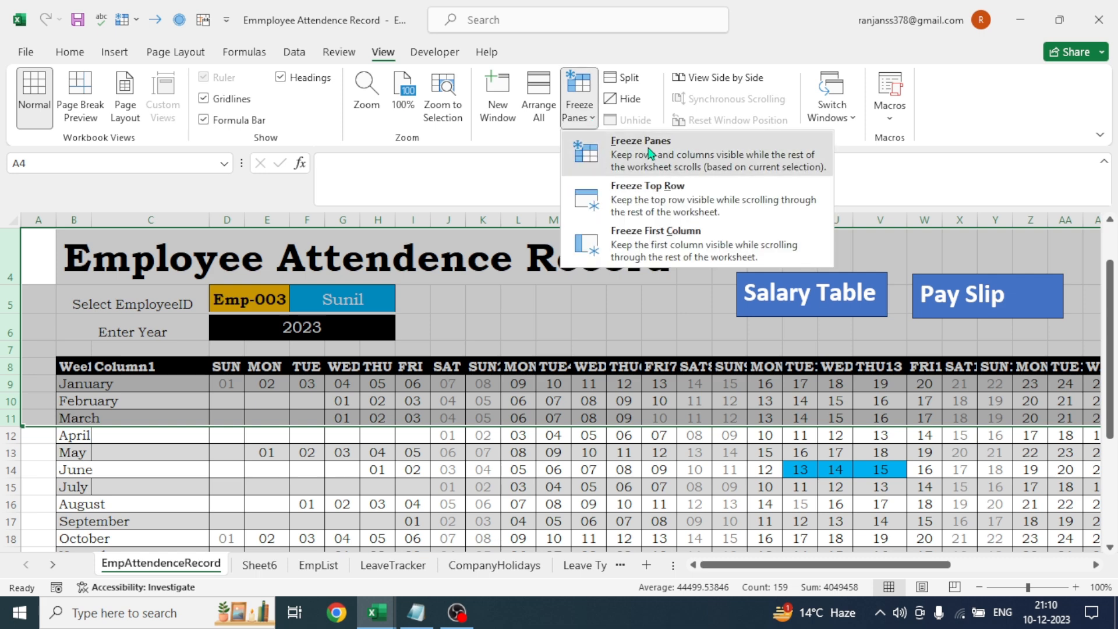
left_click(650, 153)
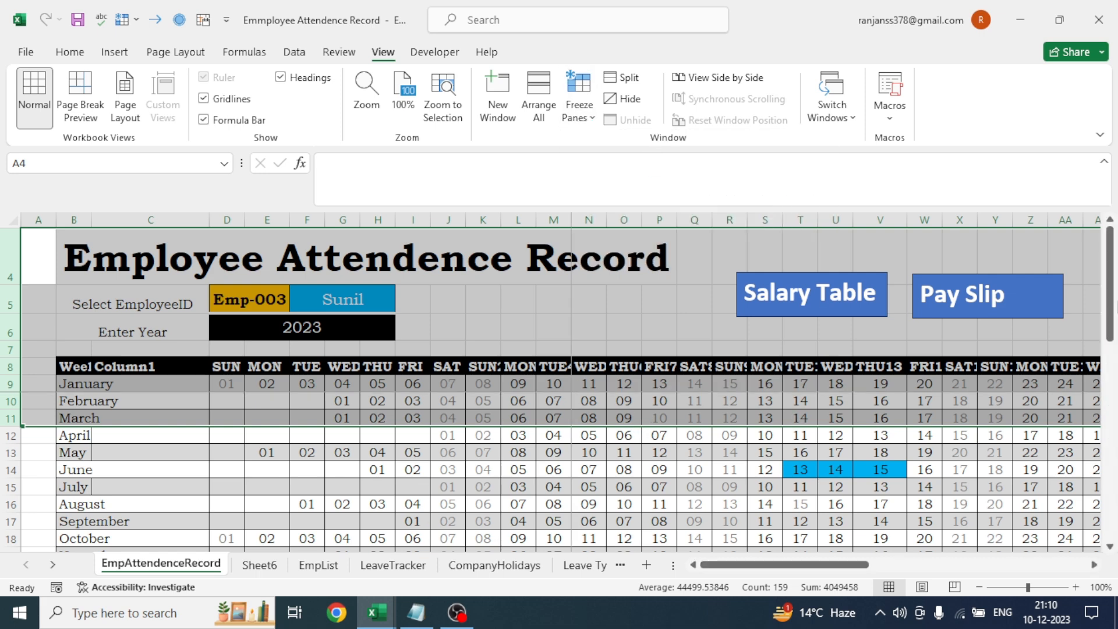
left_click(1113, 384)
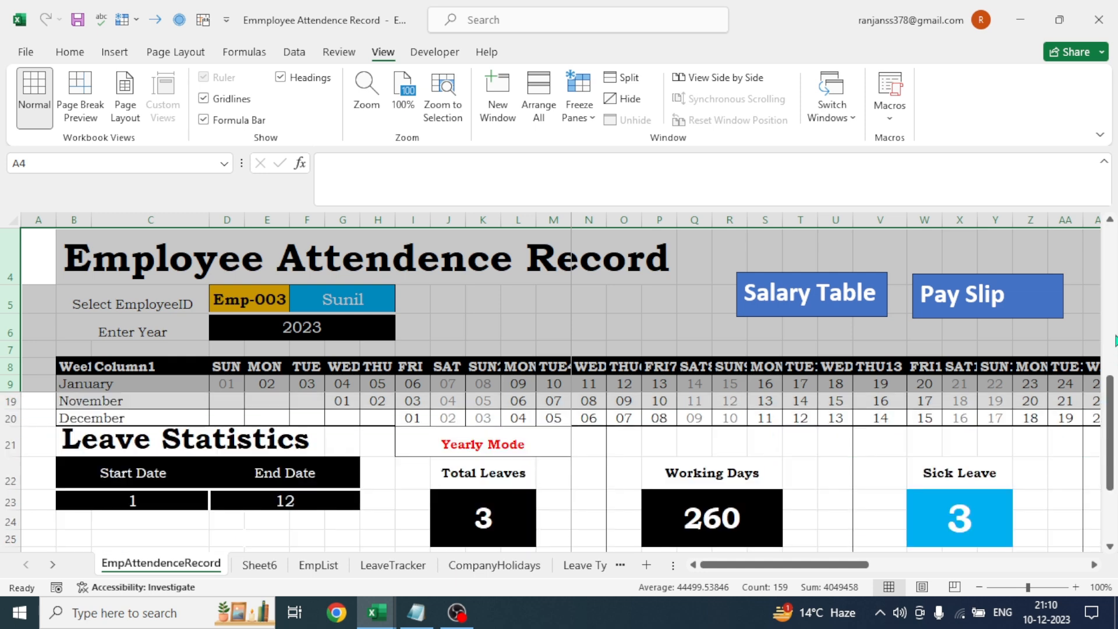
mouse_move(1113, 384)
left_mouse_down()
mouse_move(1115, 411)
mouse_move(1113, 388)
left_mouse_up()
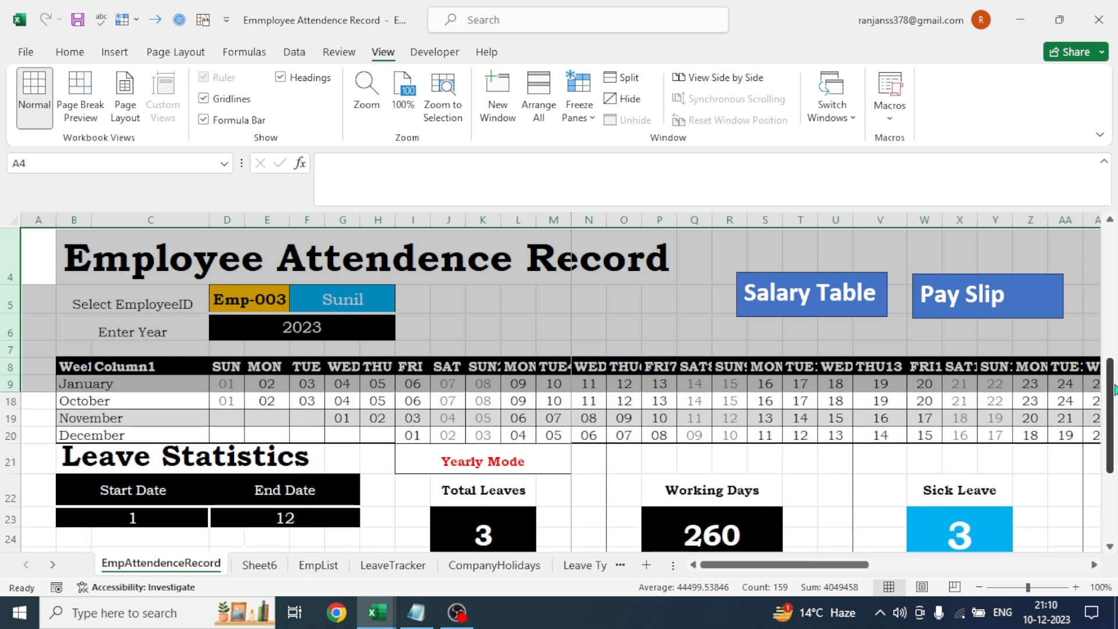
left_click(1091, 326)
left_click_drag(1113, 437, 1110, 452)
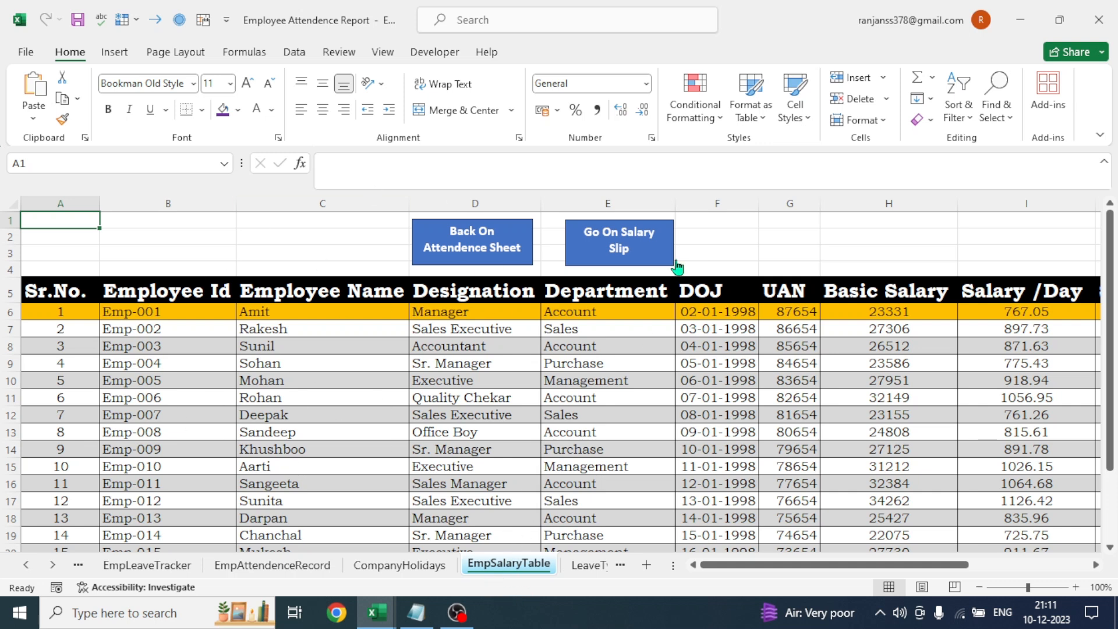
Use the Go On Salary Slip button to open the Jan-23 pay slip sheet
left_click(613, 241)
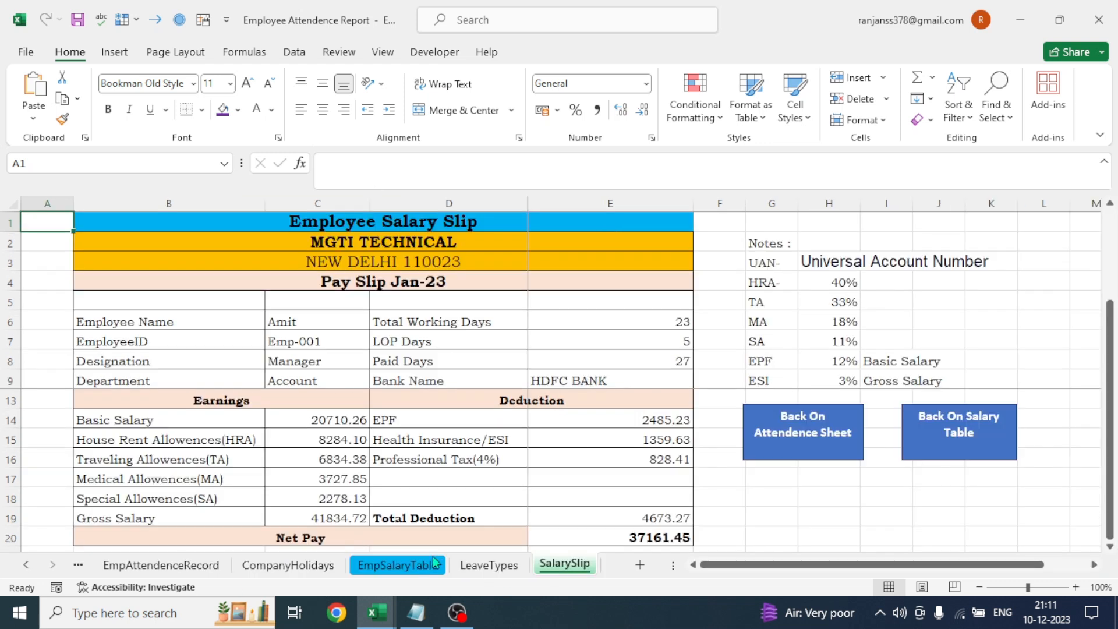